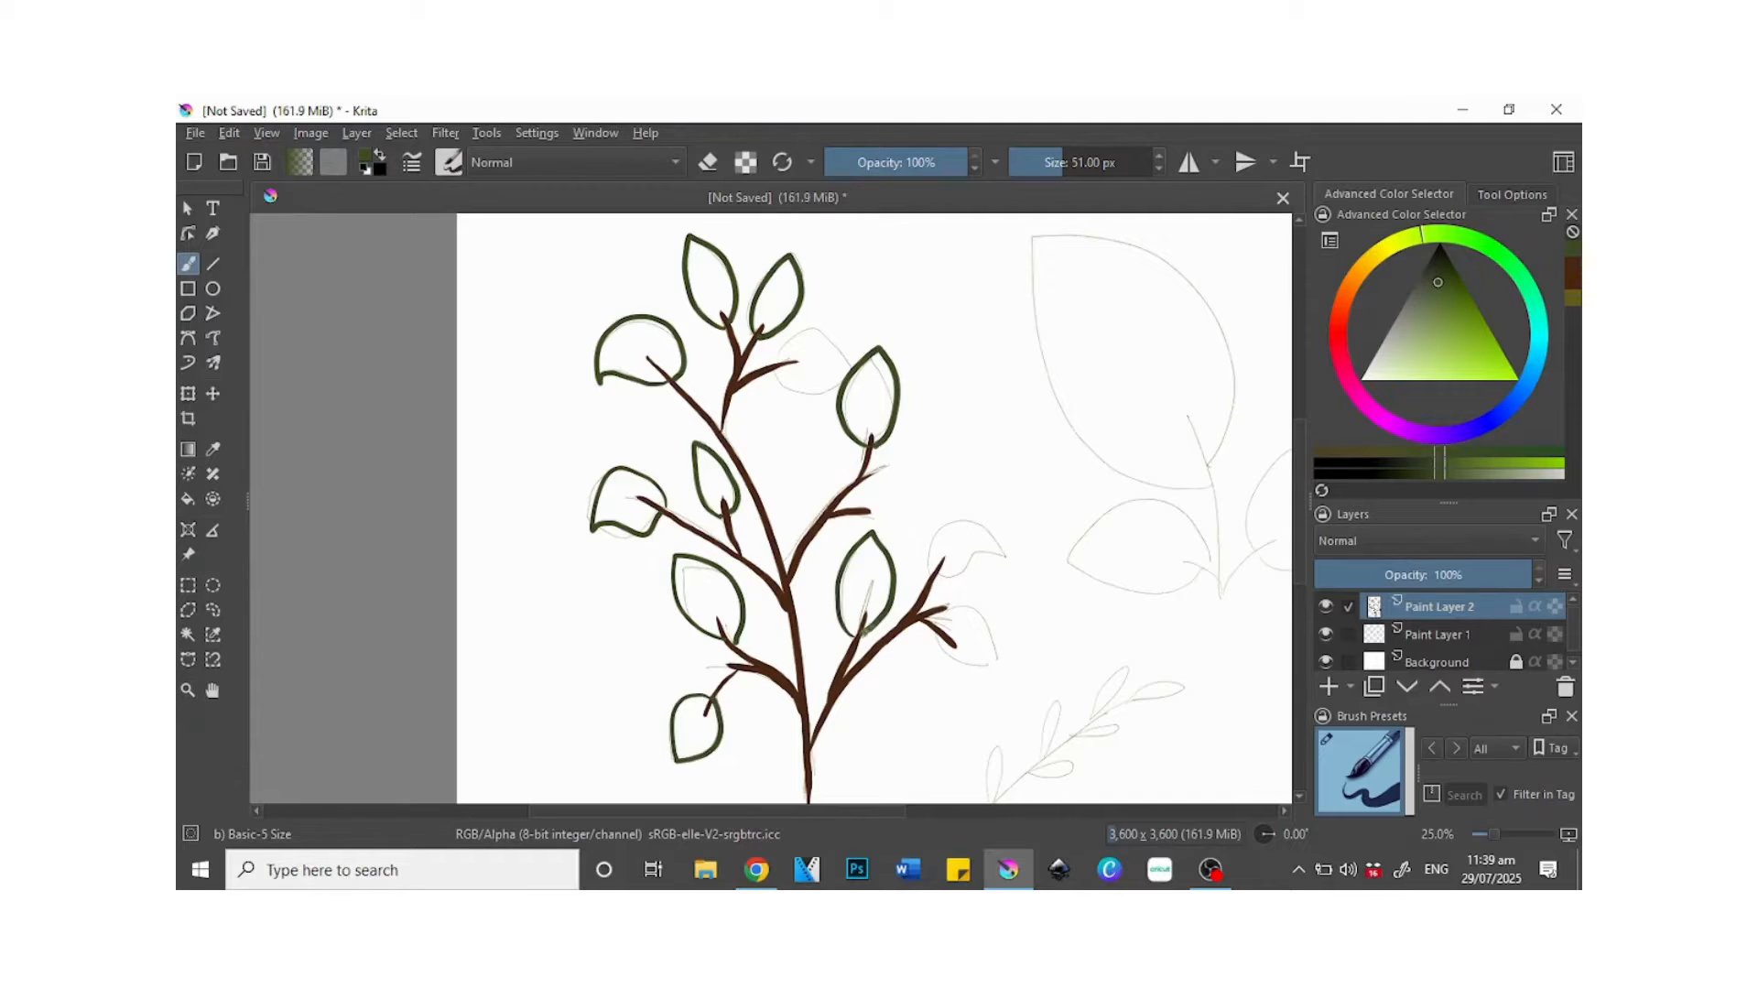
- Outline the remaining leaves on the lower-right twigs and the upper twig in dark green, following the pencil sketch
drag(936, 632, 952, 630)
mouse_move(945, 607)
mouse_down()
mouse_move(969, 600)
mouse_move(941, 611)
mouse_up()
drag(777, 377, 798, 362)
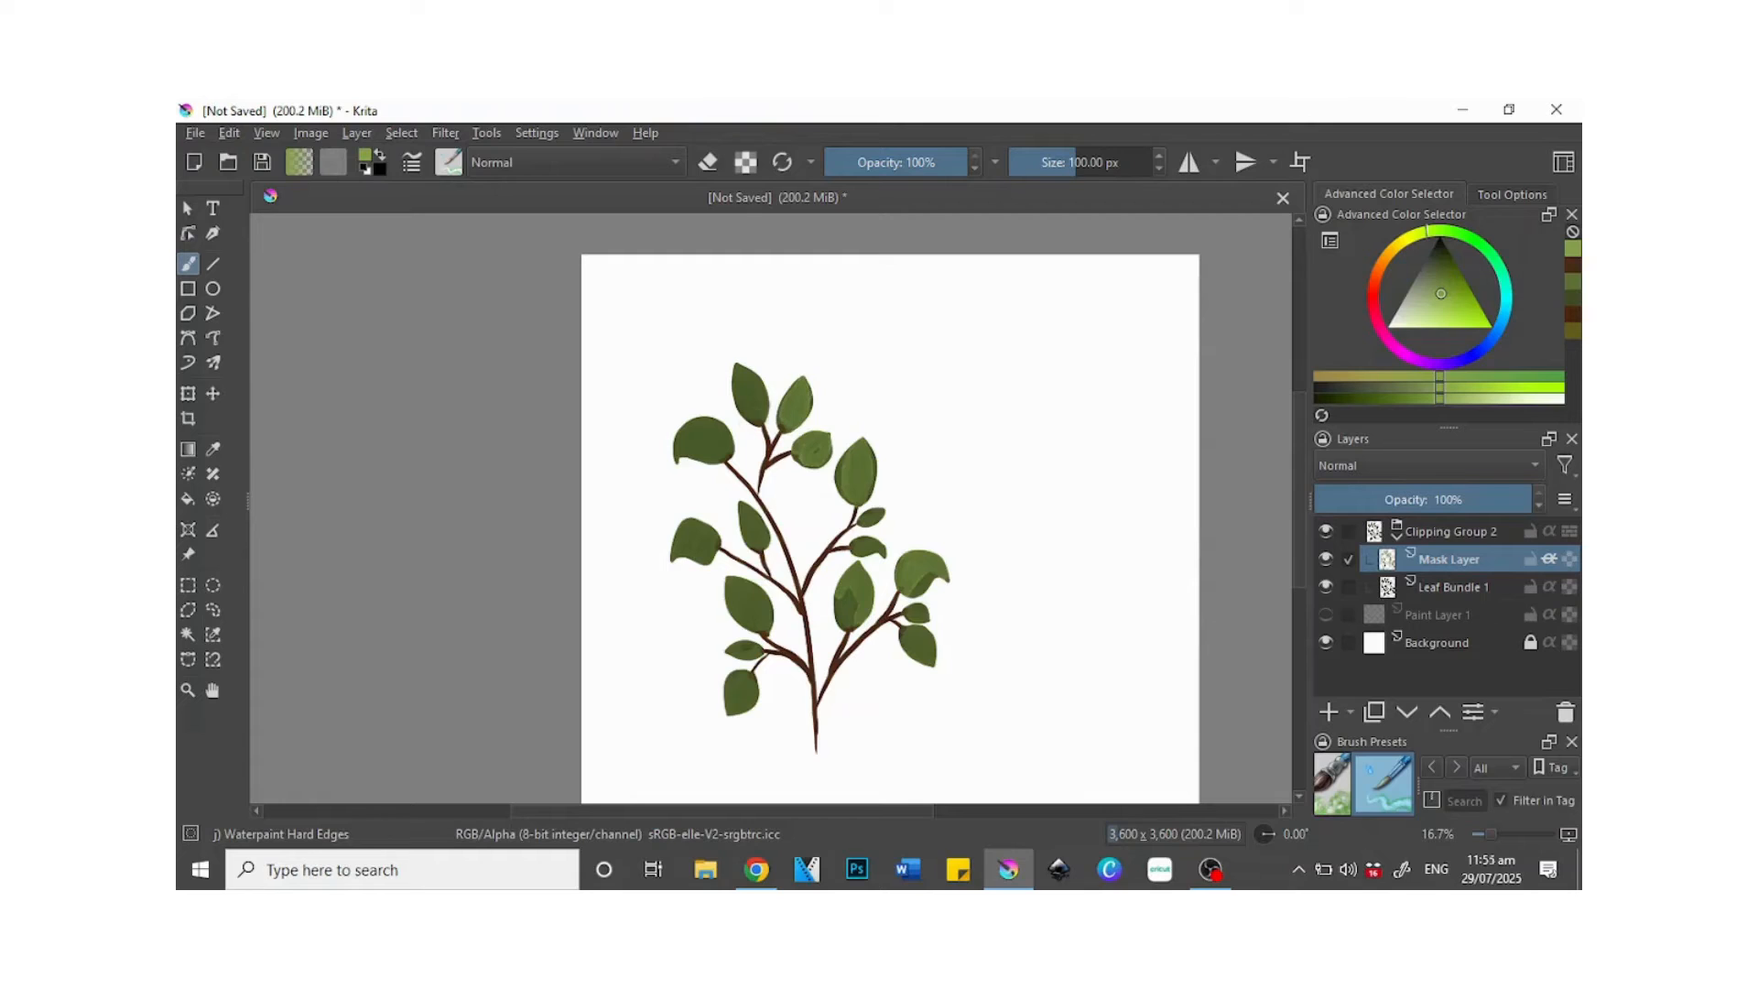
- Paint lighter green shading over the leaves on the branch's left side, using Waterpaint Hard Edges on the Mask Layer
drag(738, 370, 768, 417)
mouse_move(677, 450)
mouse_down()
mouse_move(721, 430)
mouse_move(731, 449)
mouse_up()
drag(679, 551, 701, 526)
mouse_move(685, 557)
mouse_down()
mouse_move(710, 535)
mouse_move(758, 546)
mouse_up()
drag(769, 630, 733, 588)
mouse_move(760, 632)
mouse_down()
mouse_move(730, 598)
mouse_move(756, 646)
mouse_move(736, 710)
mouse_up()
drag(733, 707, 740, 673)
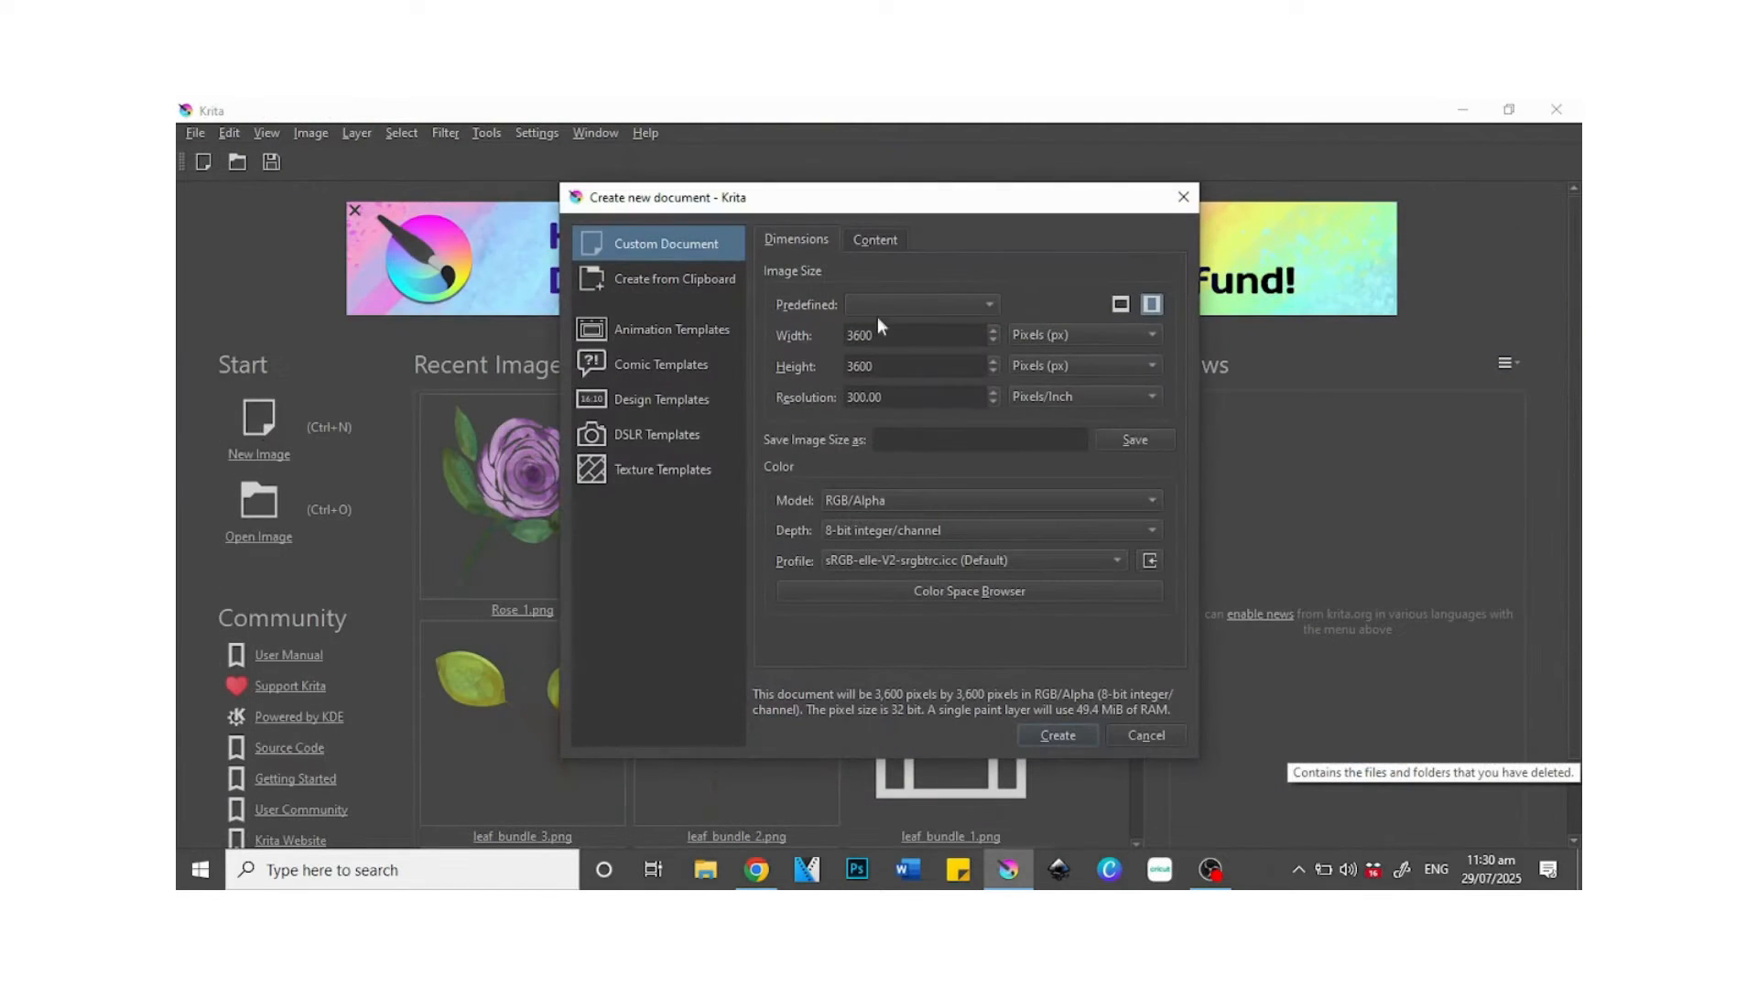
- Create a new 12-inch-square document at 300 pixels per inch, with width and height measured in inches
click(1106, 335)
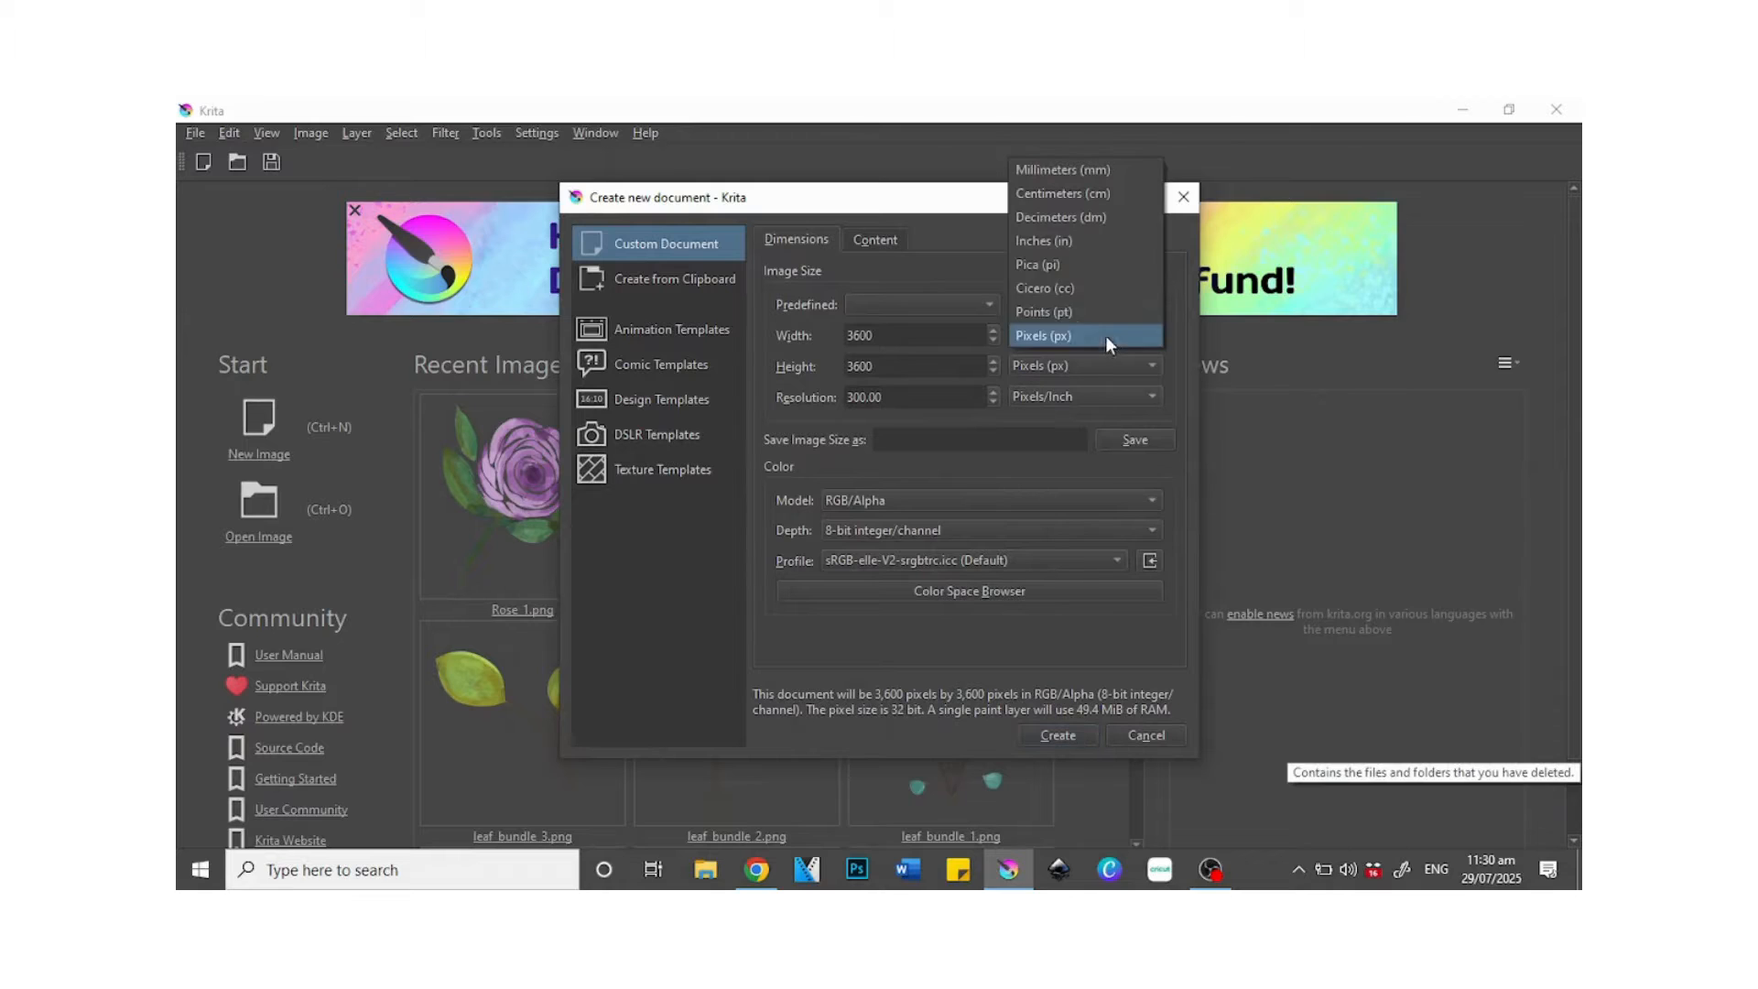
click(1067, 242)
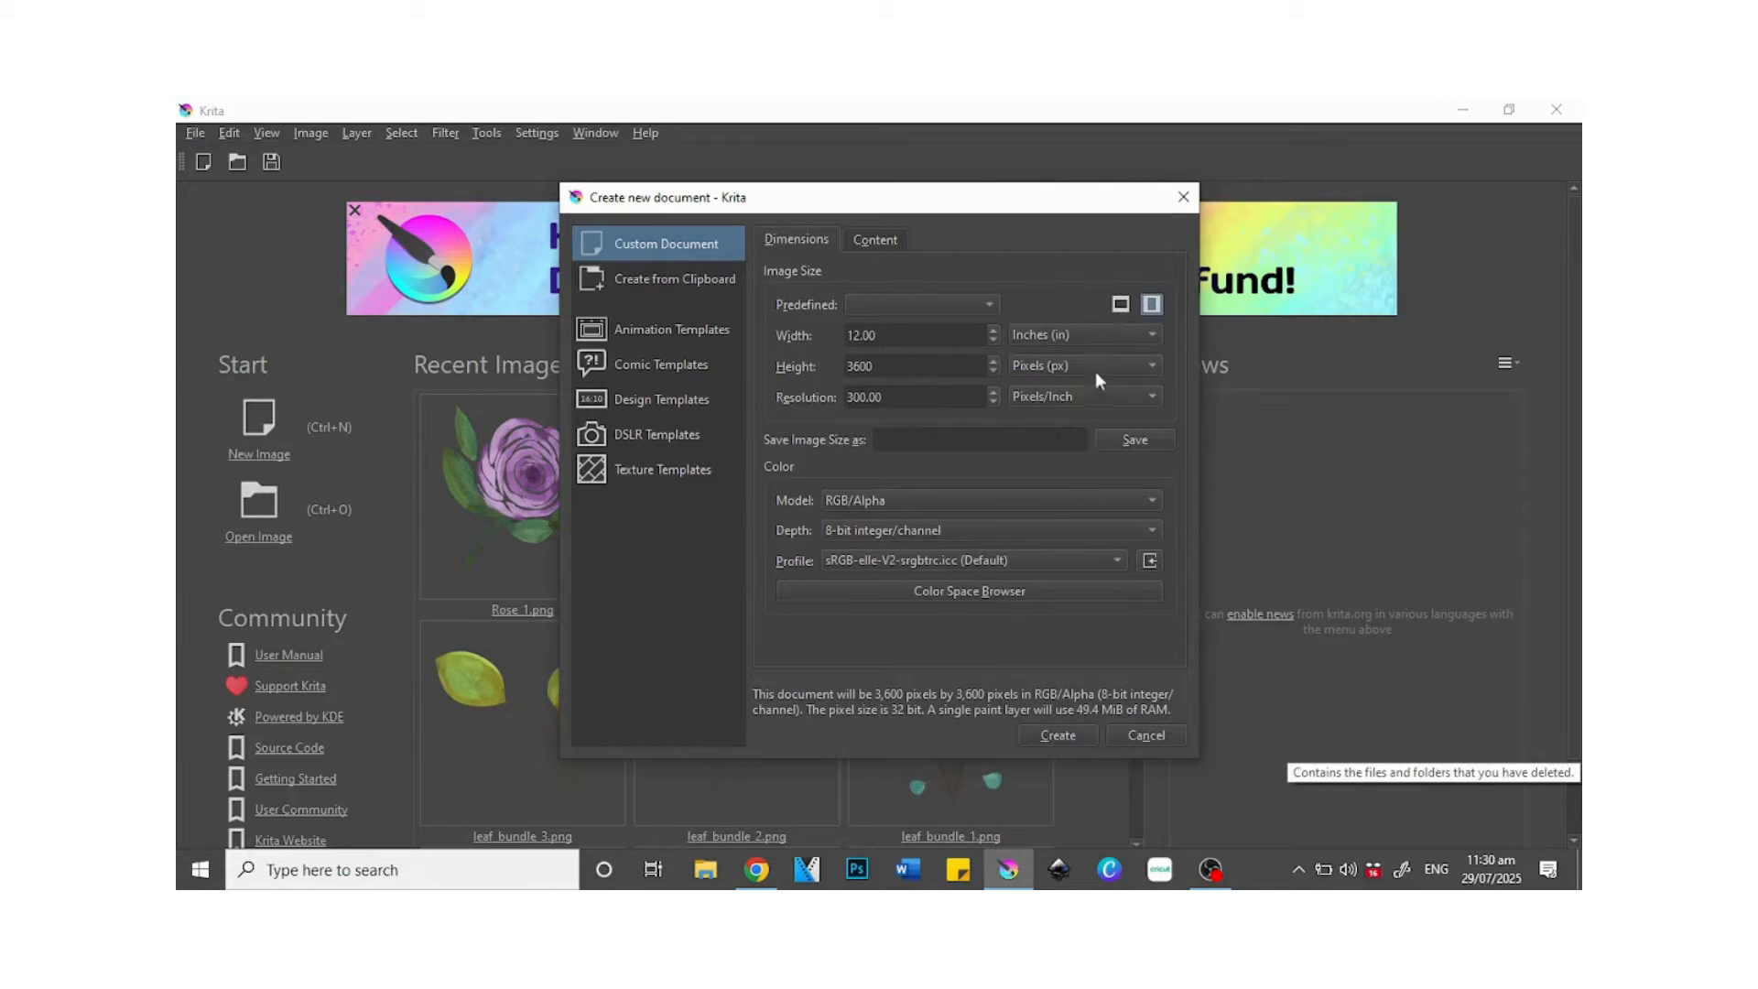
click(1090, 367)
click(1053, 284)
click(1057, 735)
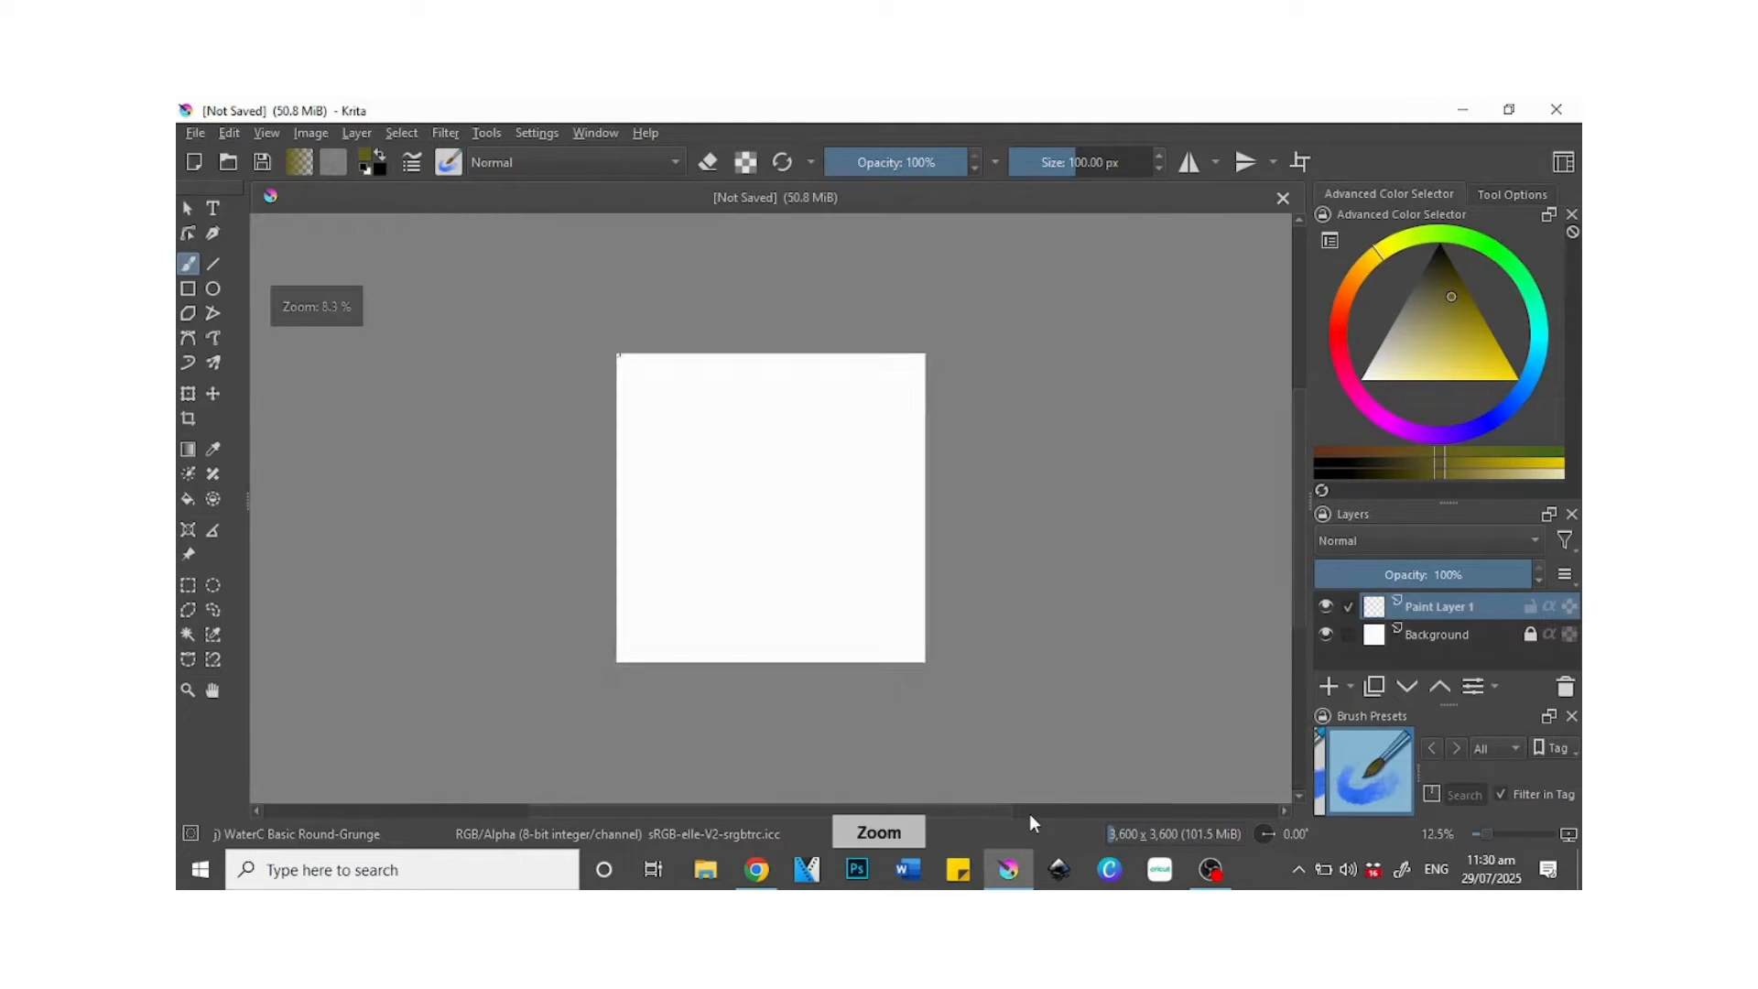
- Choose the Charcoal Pencil Thin brush preset for sketching
key(ctrl+minus)
key(ctrl+plus)
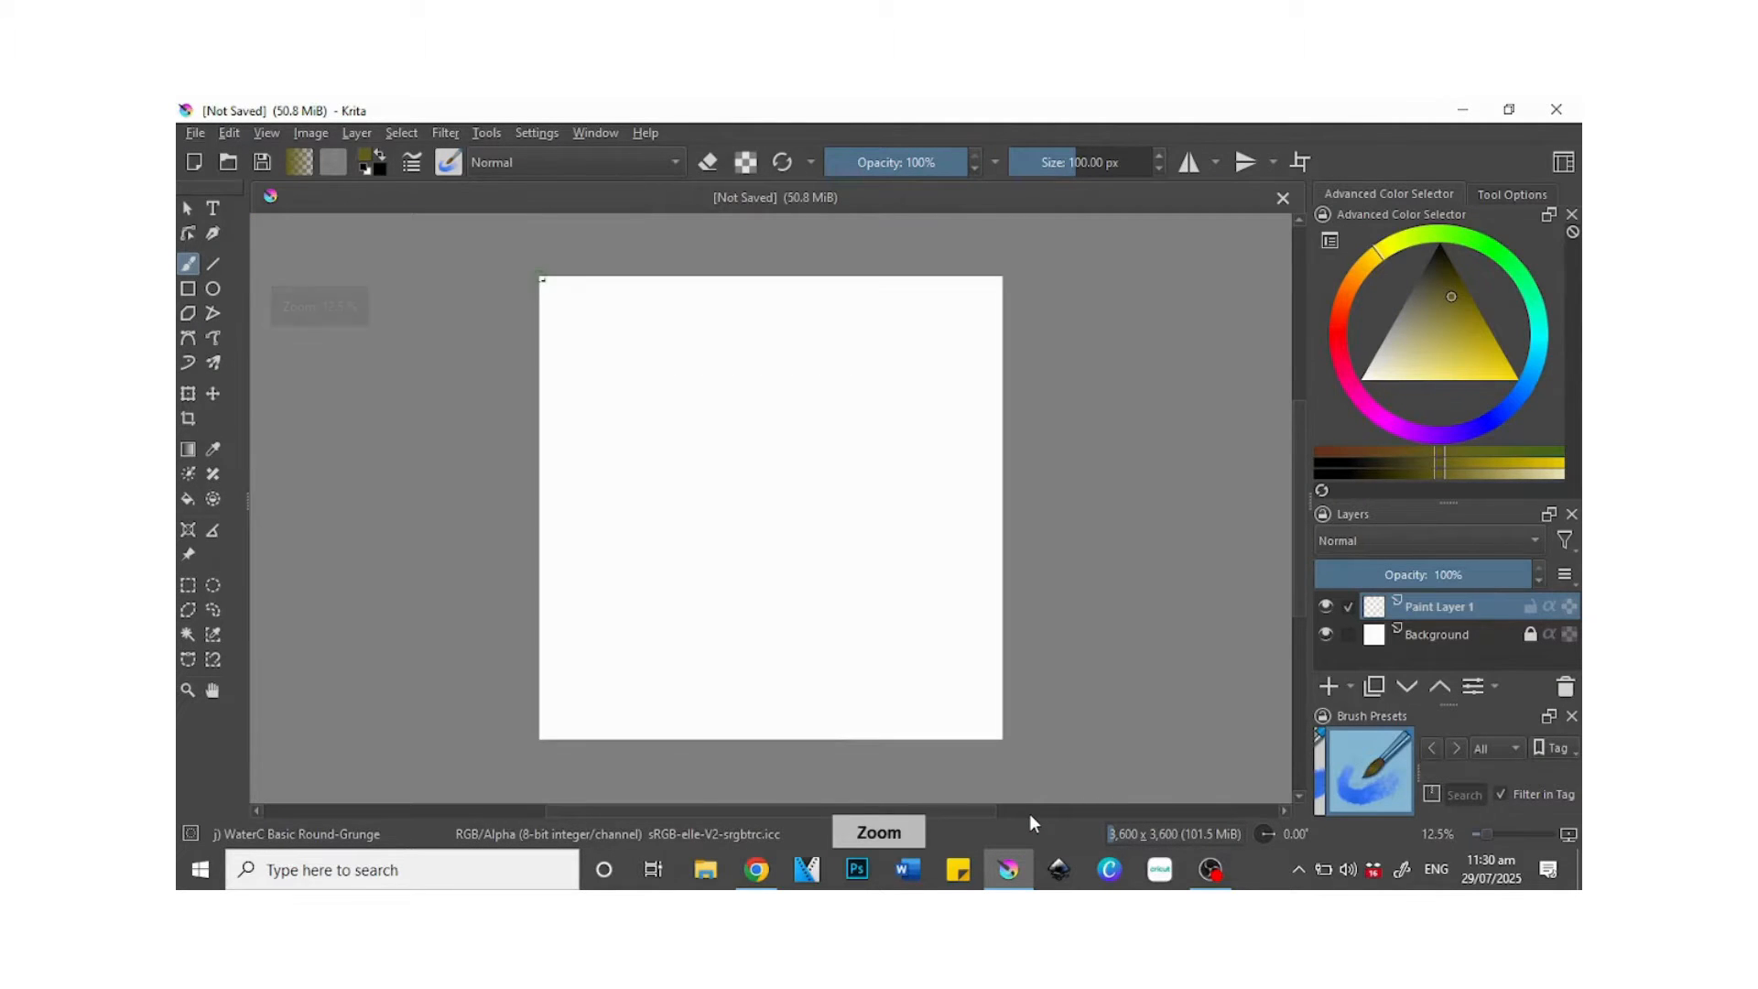
click(675, 162)
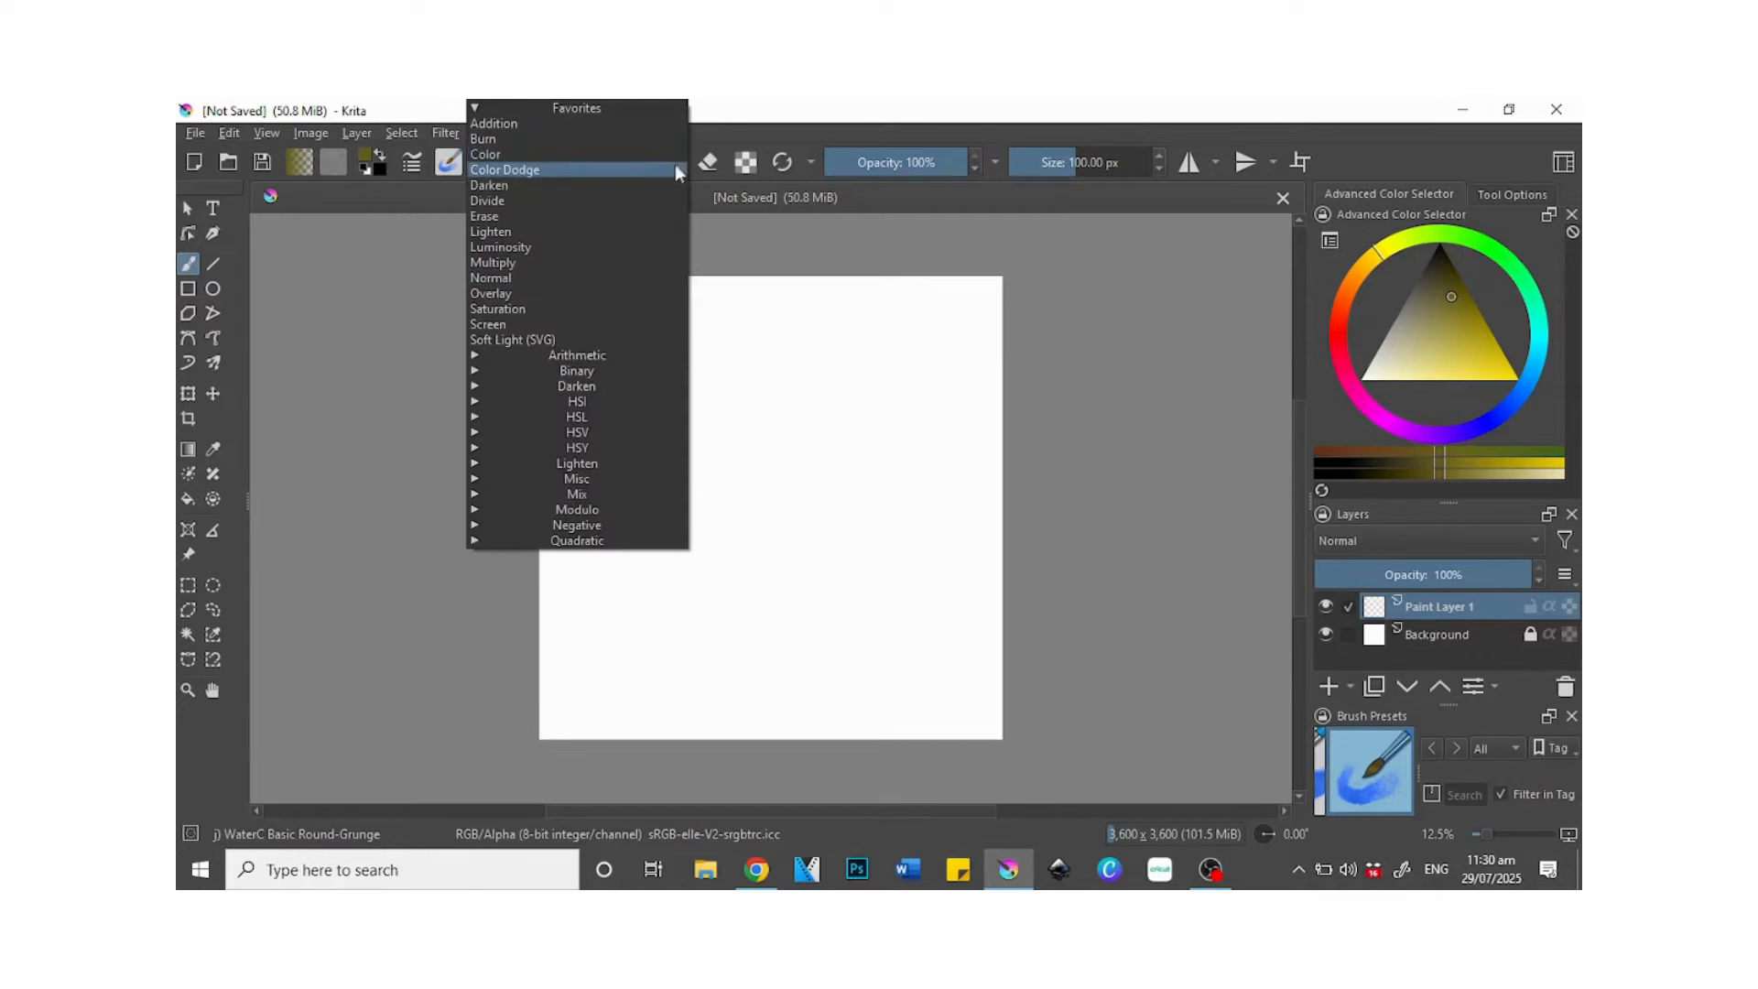
click(712, 121)
click(448, 162)
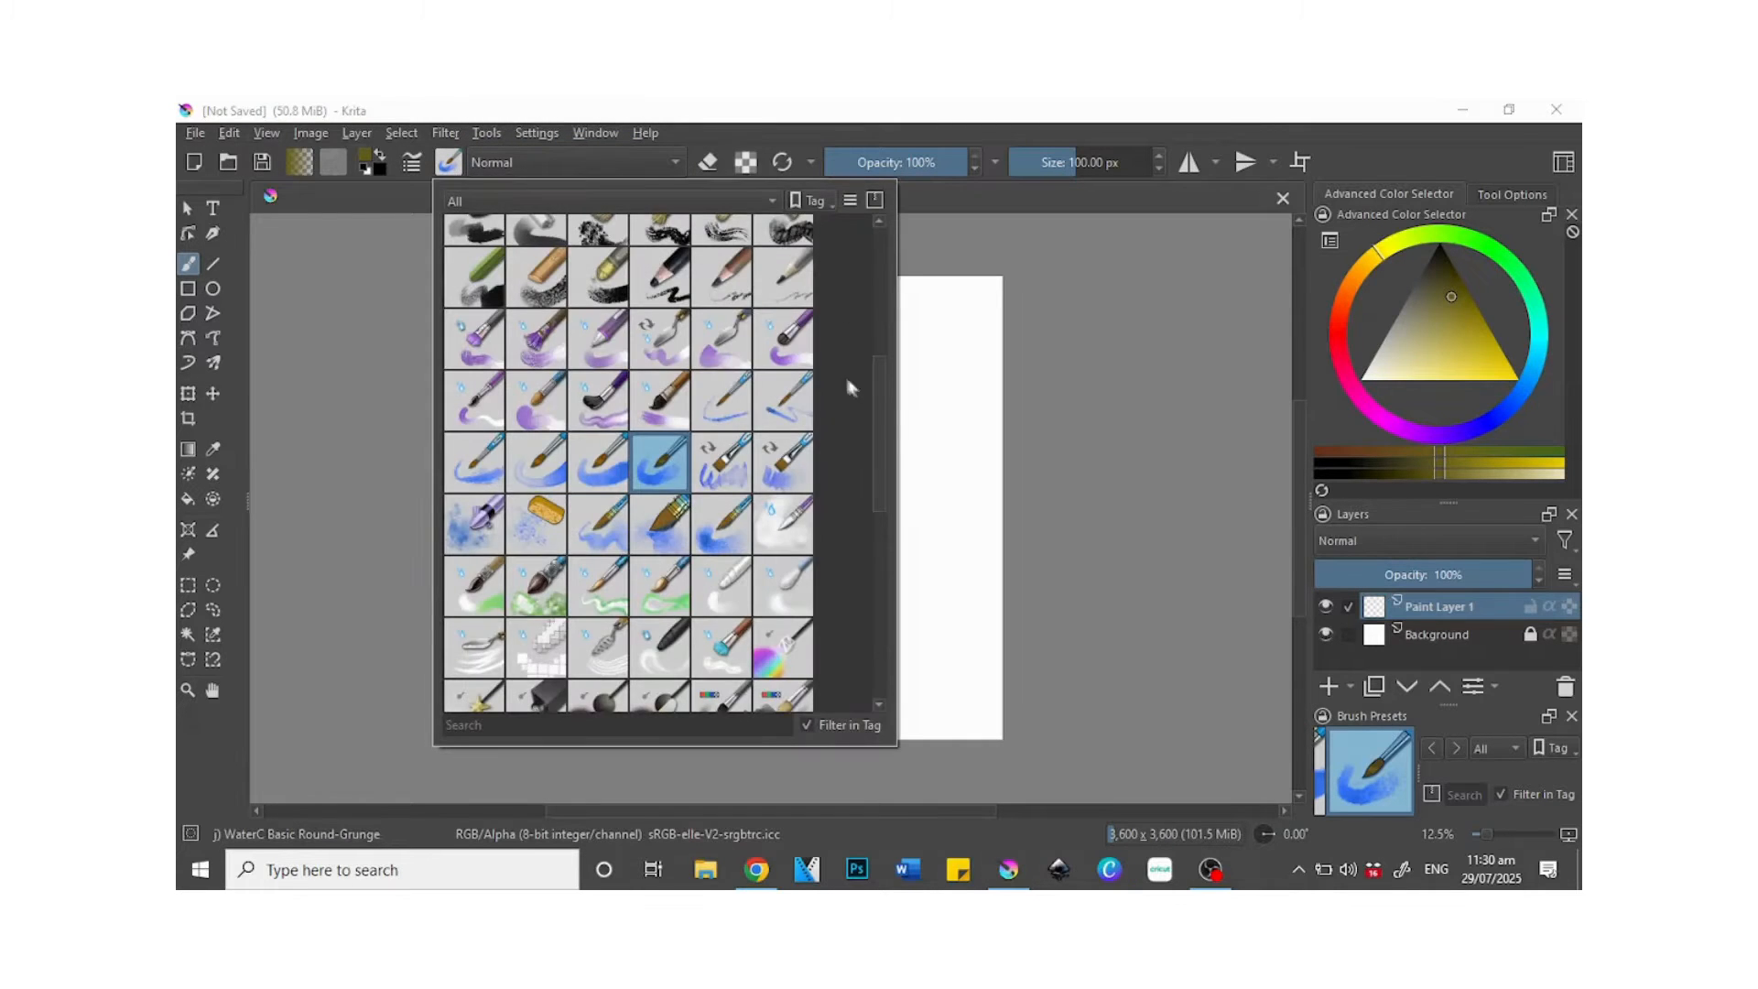
scroll(870, 374, up, 1)
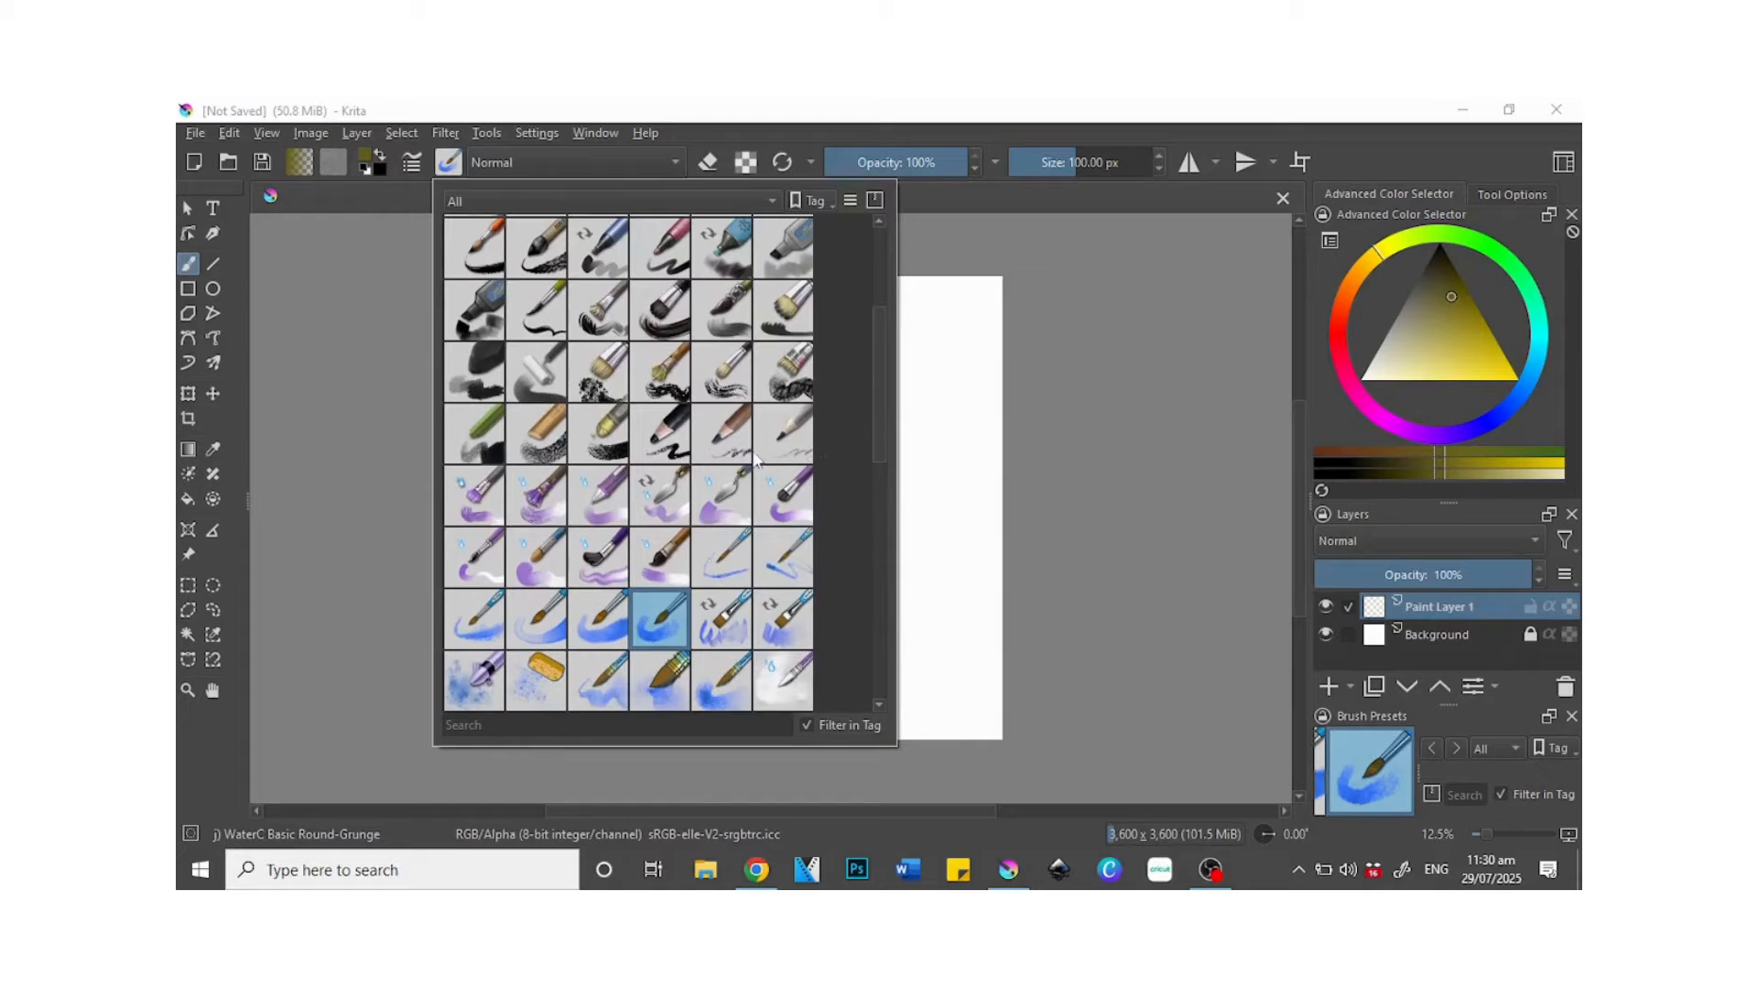
click(790, 437)
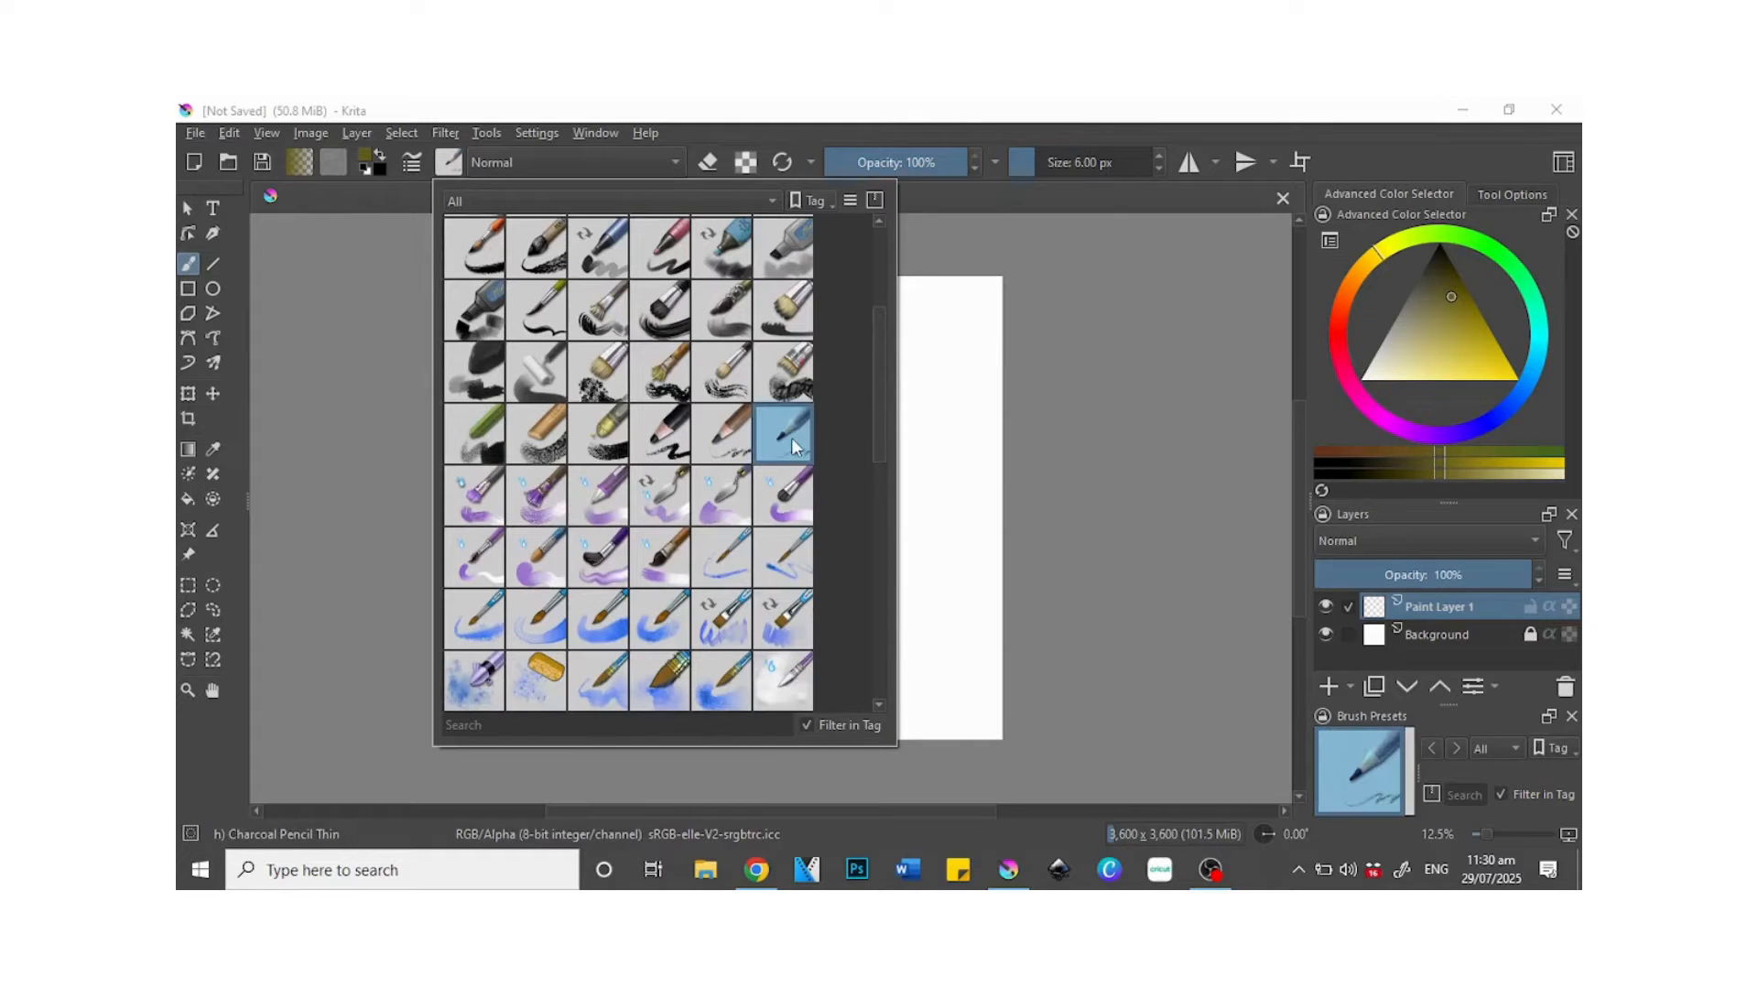
click(958, 198)
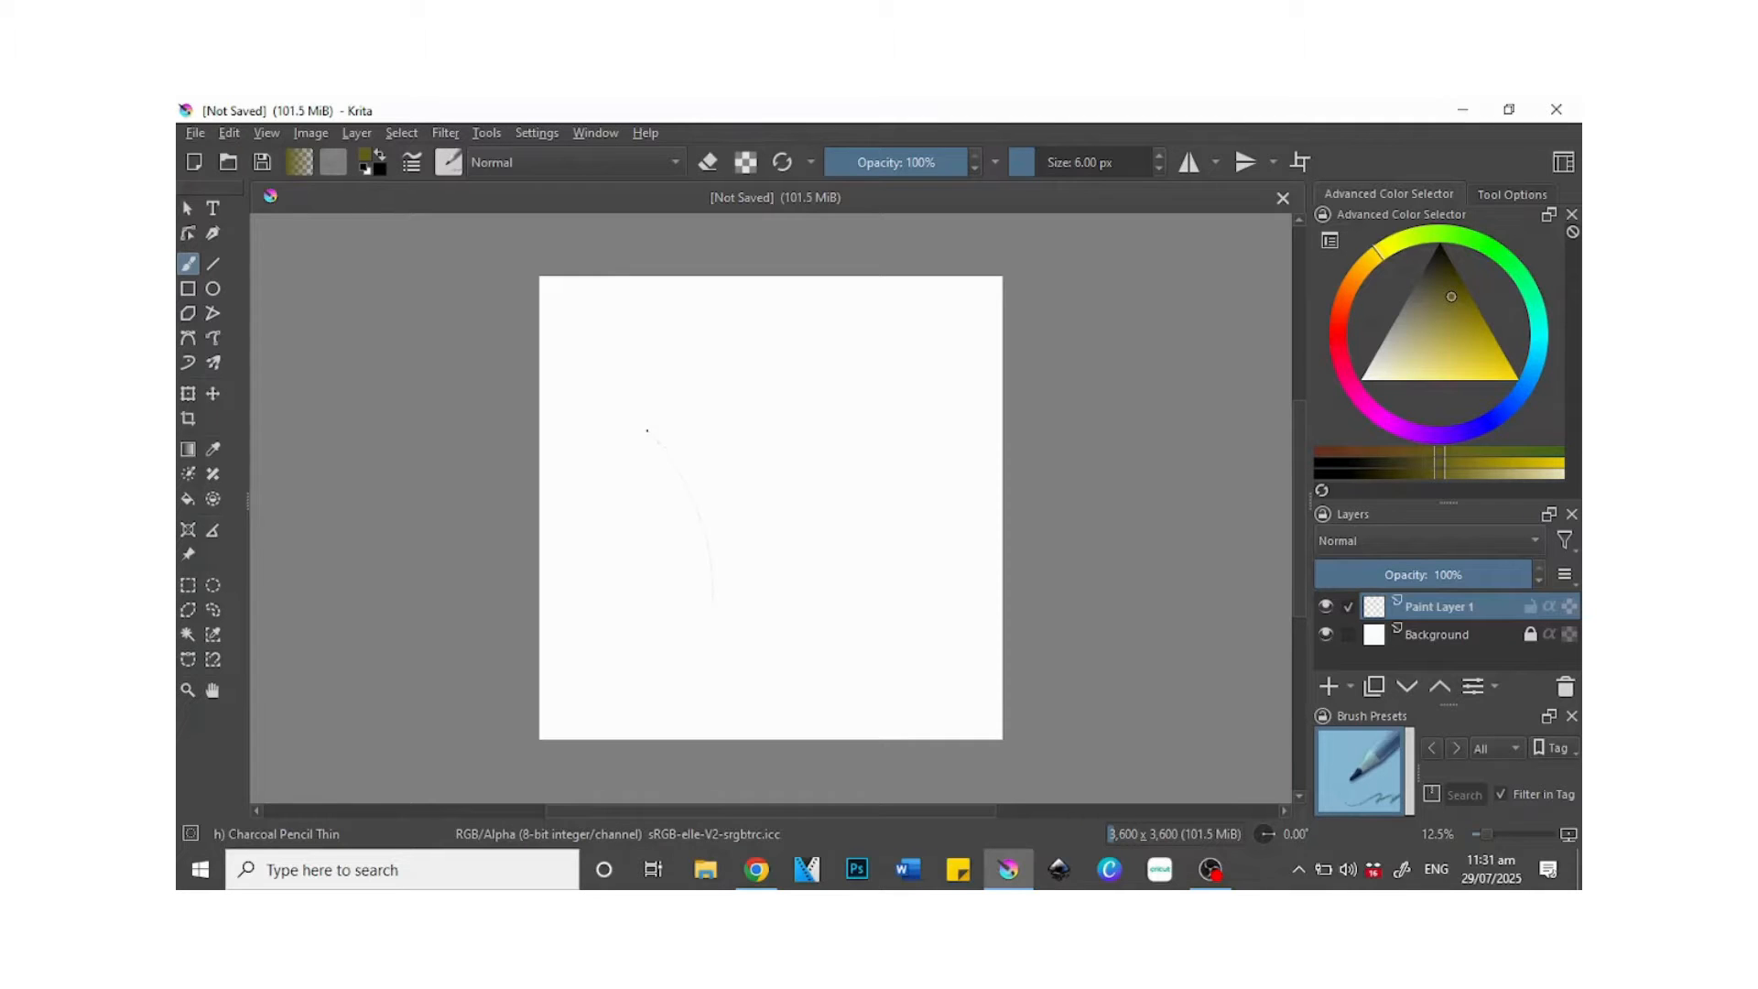
- Sketch three leaf bundles in thin pencil: a tall branching stem with leaves, a three-leaf sprig and a small diagonal twig
drag(698, 516, 640, 428)
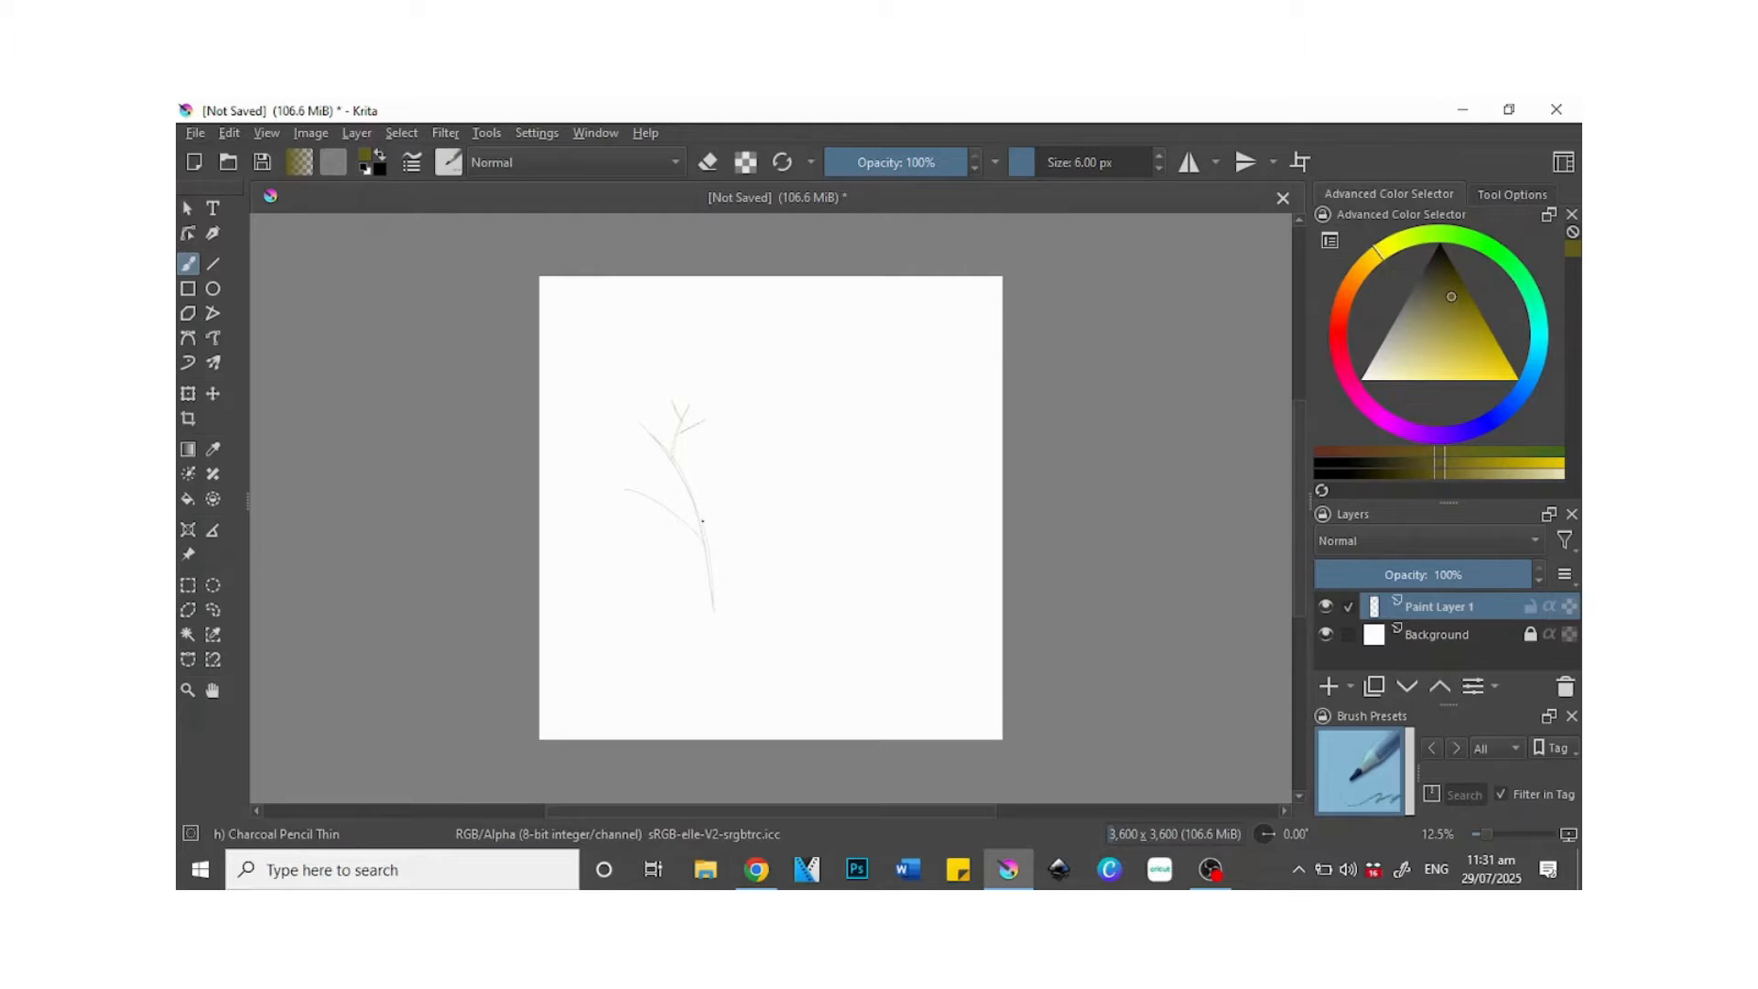
drag(753, 474, 707, 521)
drag(713, 596, 664, 575)
drag(795, 502, 811, 517)
drag(675, 403, 655, 368)
drag(747, 532, 716, 634)
drag(916, 473, 921, 536)
drag(883, 489, 903, 495)
- Add a new paint layer above the sketch and choose the Basic-5 Size brush preset
click(1330, 687)
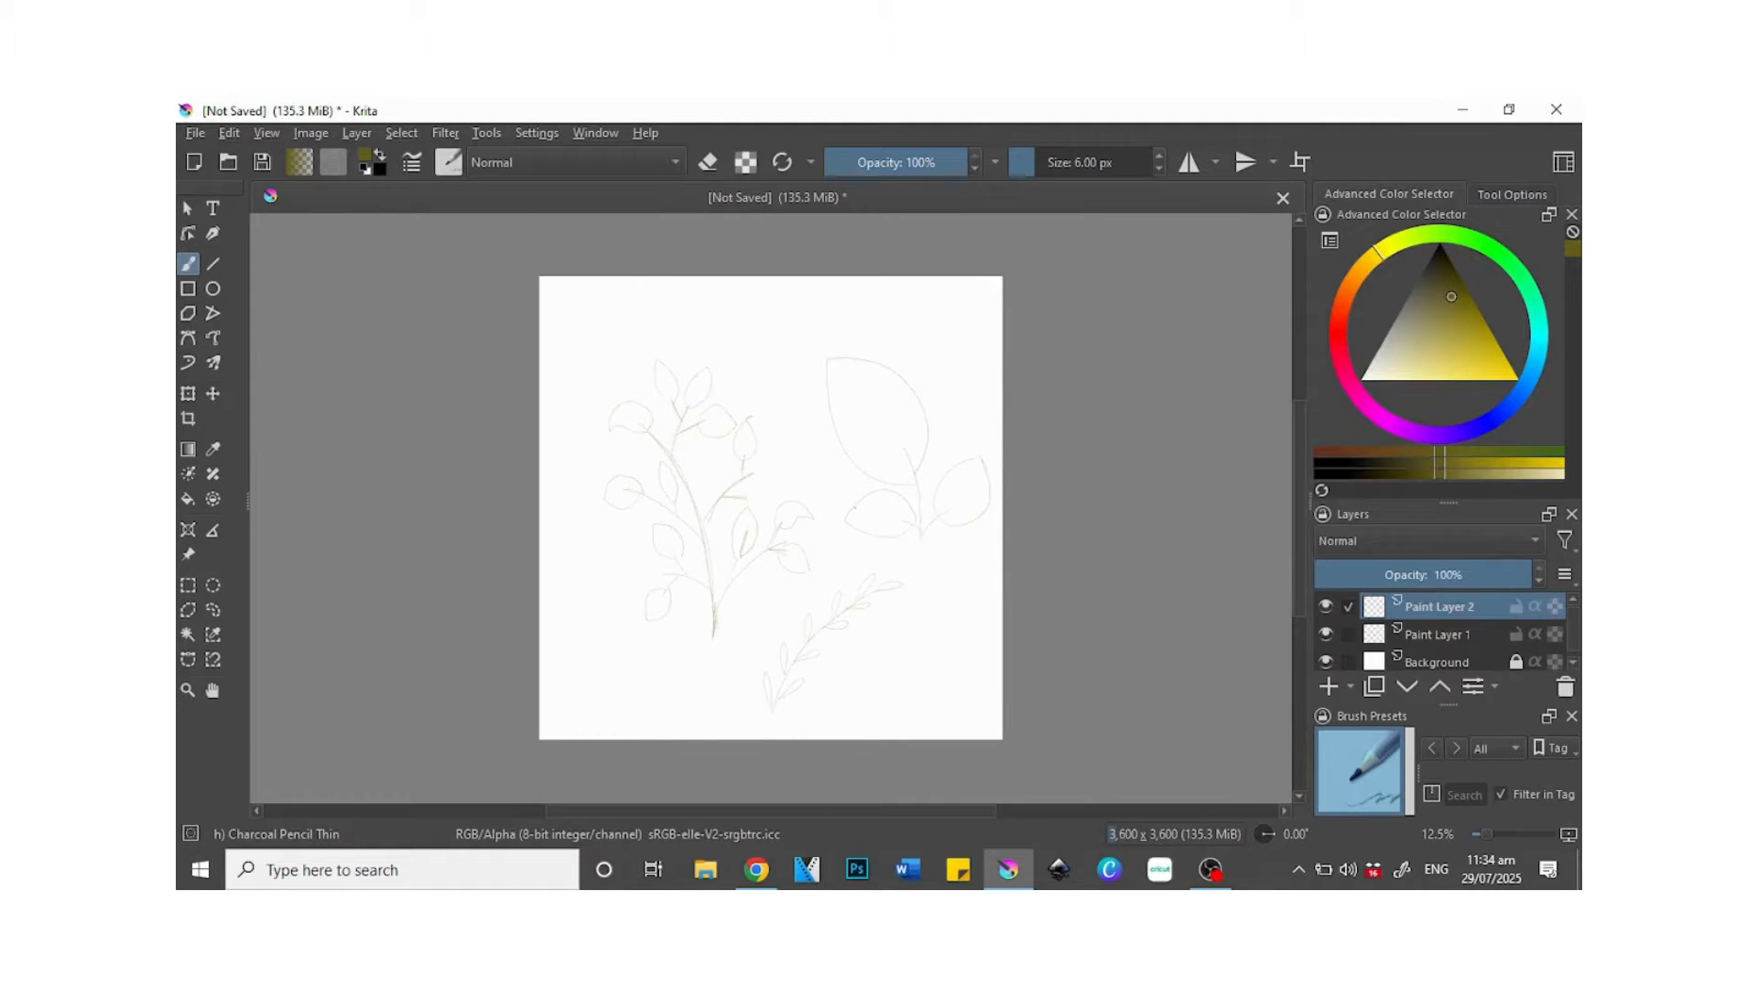
click(452, 169)
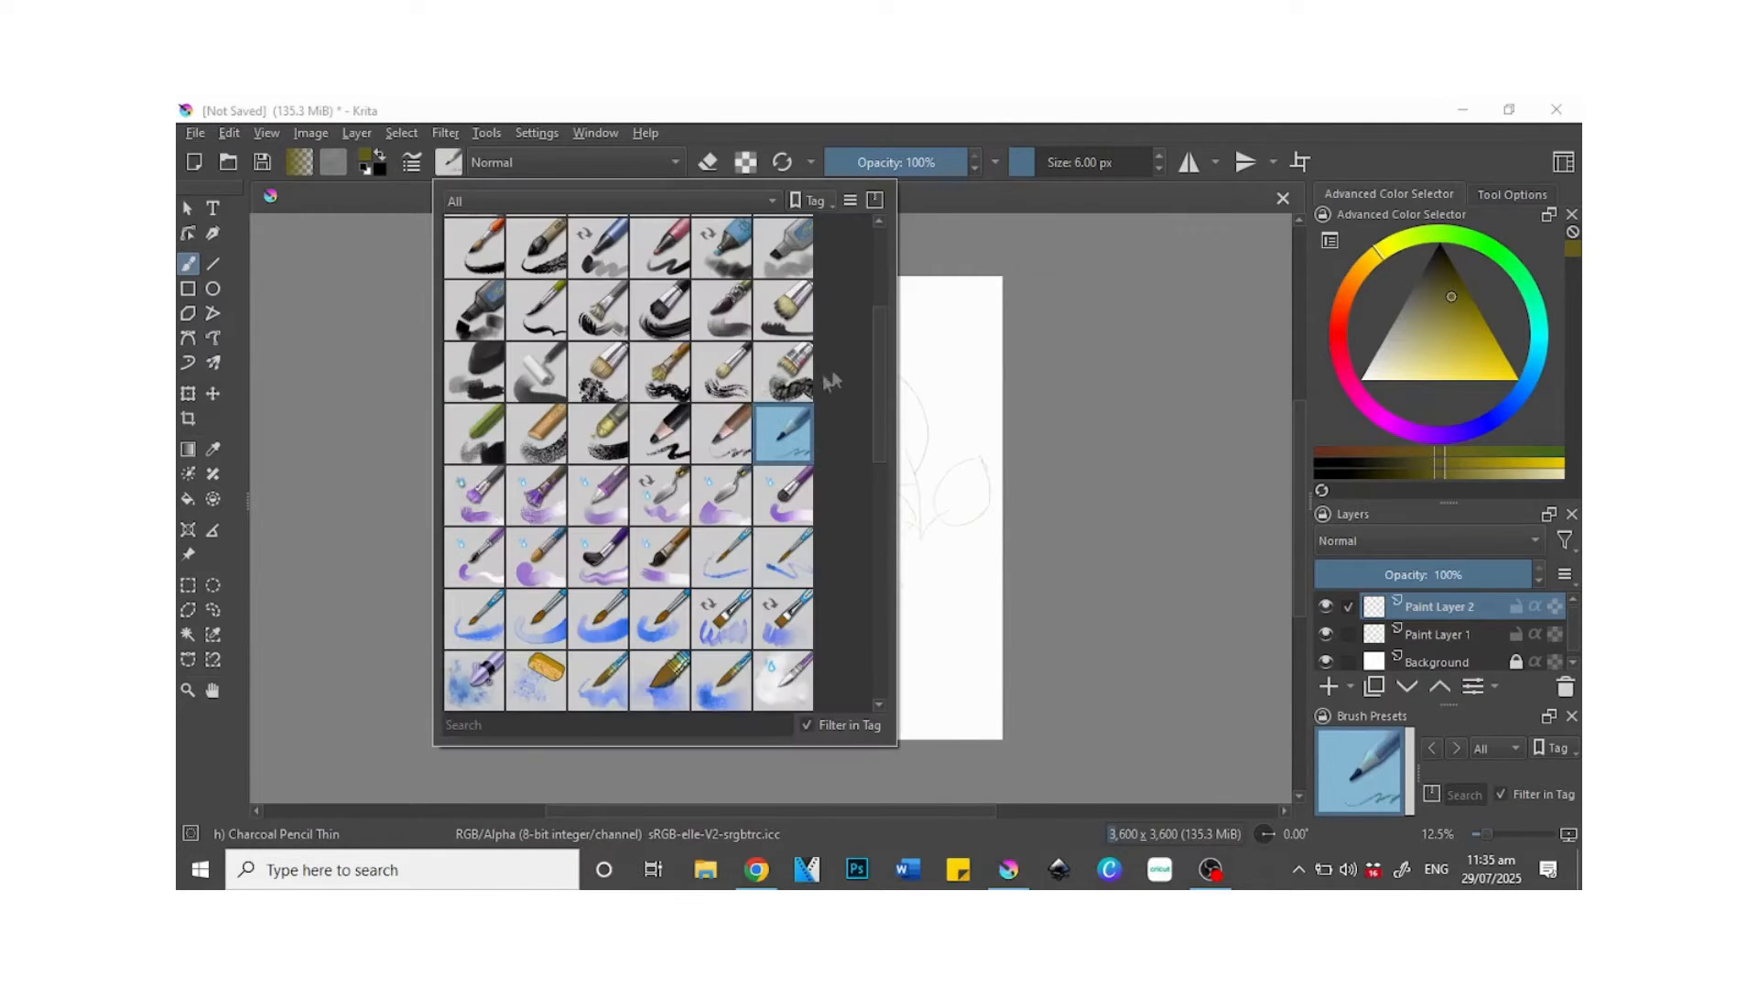
mouse_move(881, 333)
mouse_down()
mouse_move(878, 397)
mouse_move(864, 260)
mouse_up()
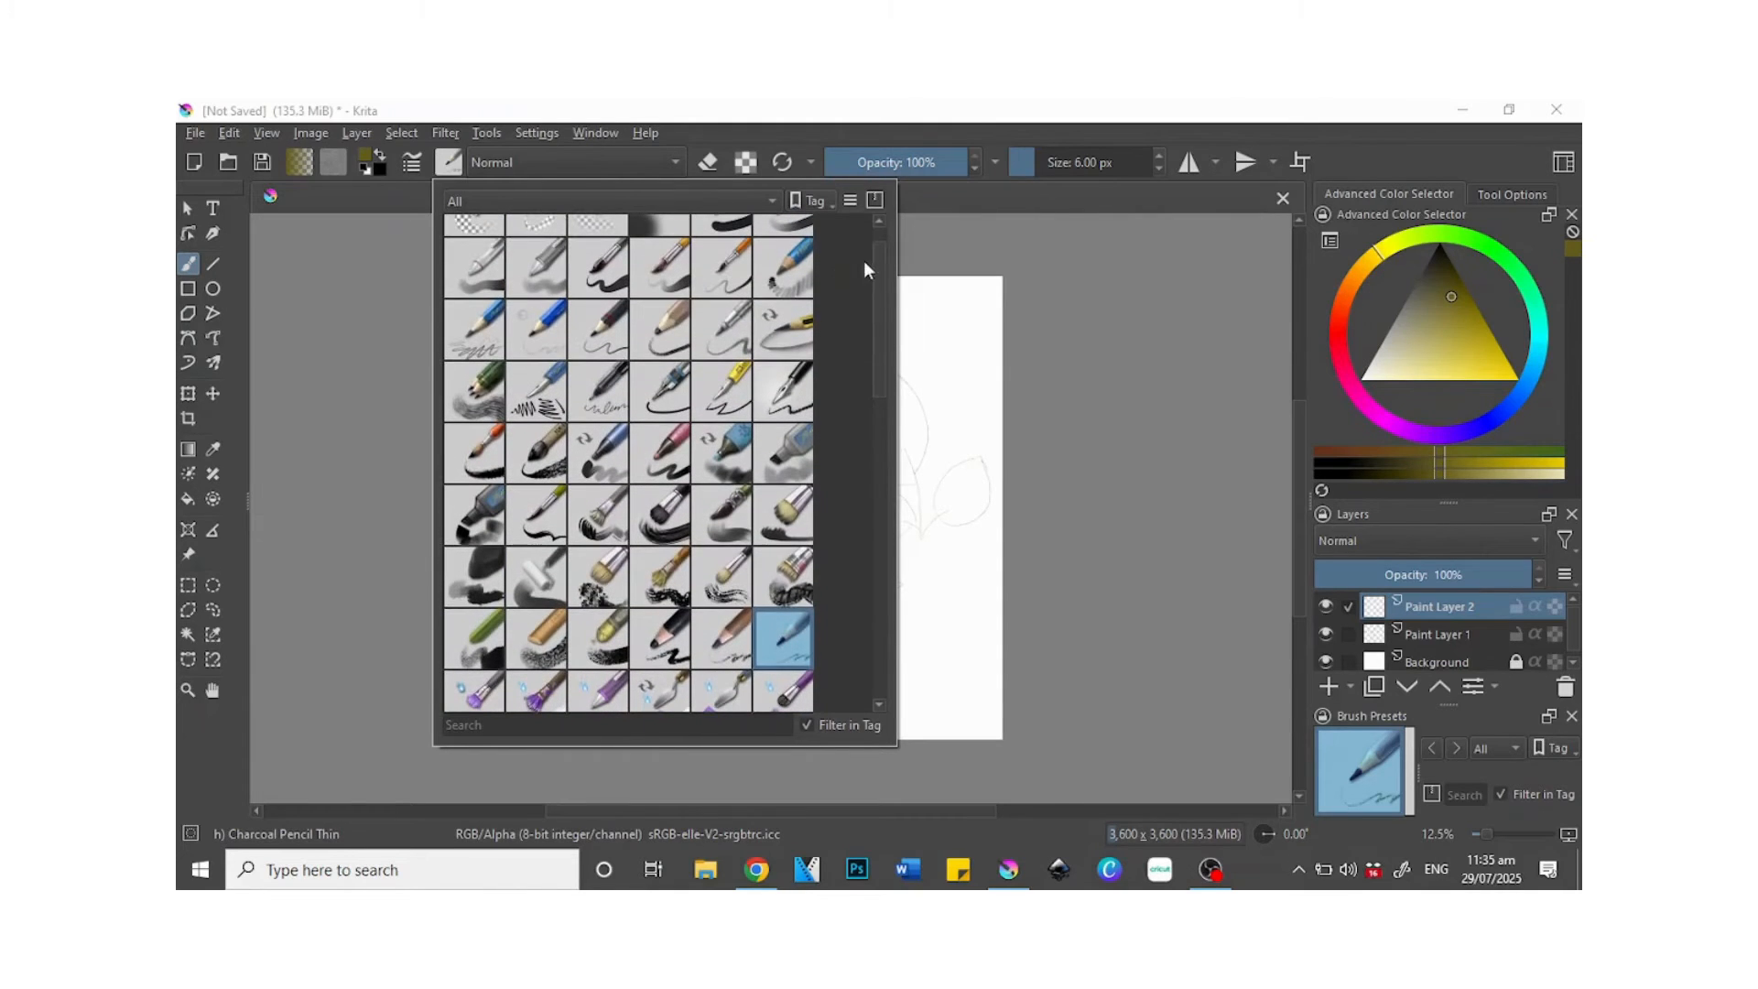
drag(877, 325, 881, 298)
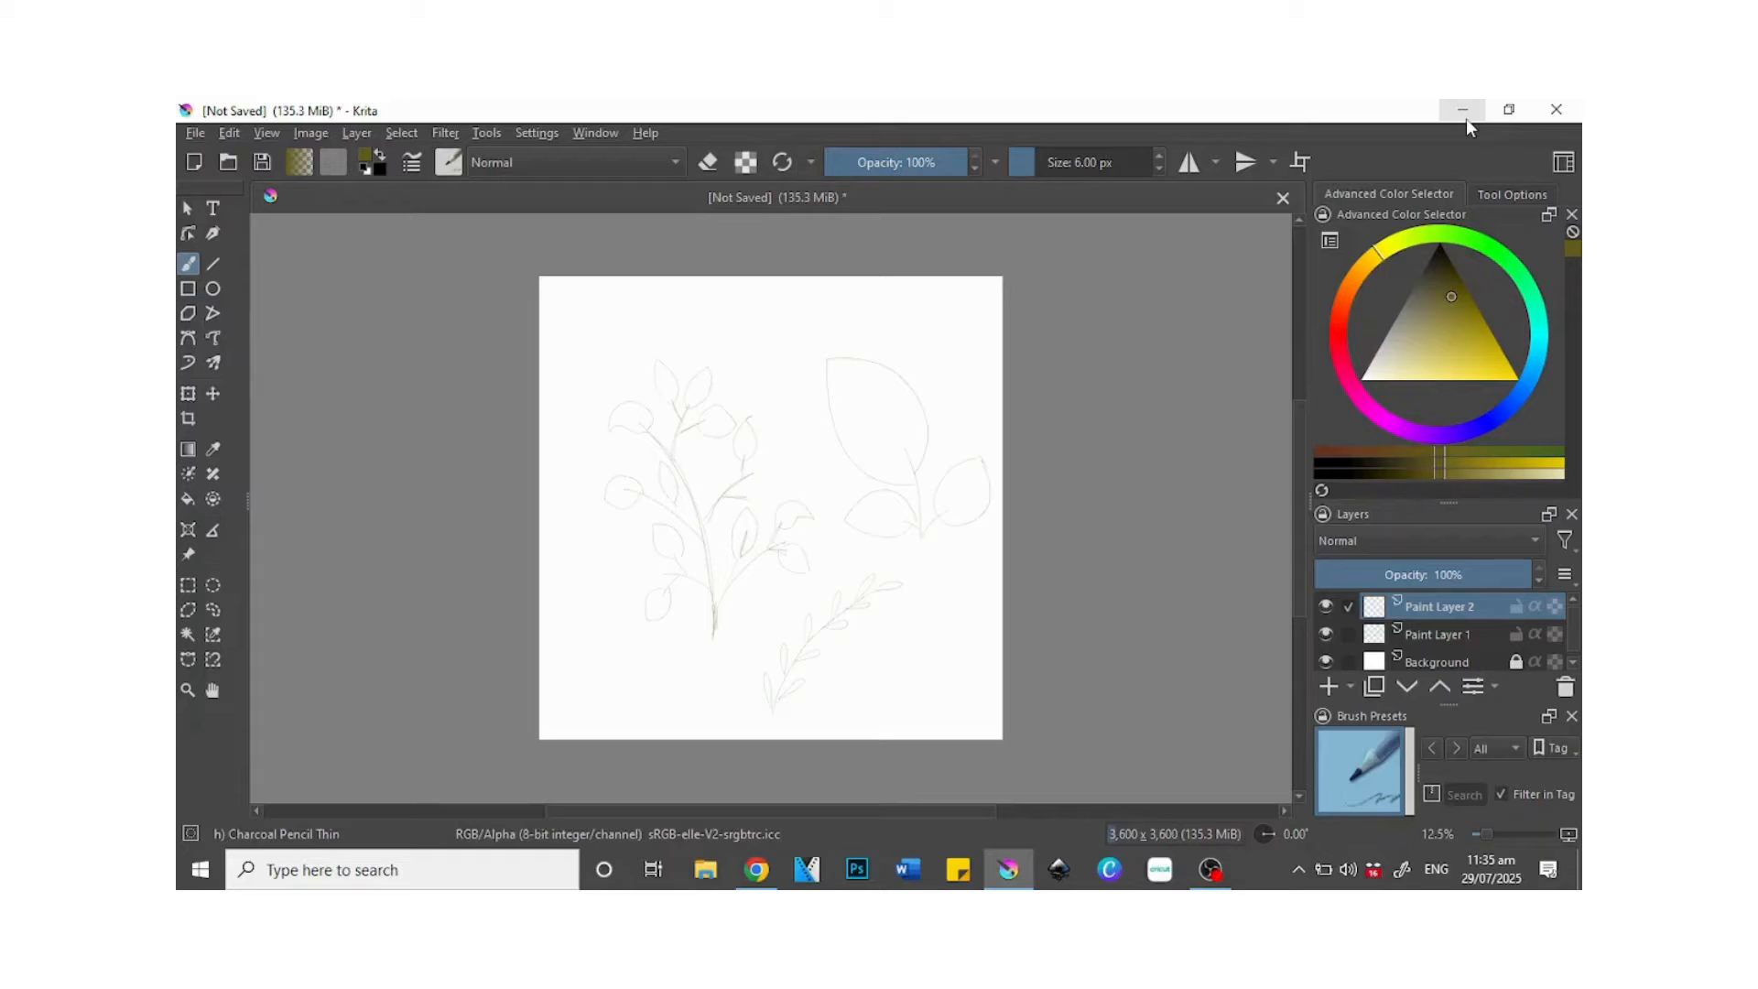
click(448, 162)
mouse_move(881, 276)
mouse_down()
mouse_move(879, 331)
mouse_move(866, 274)
mouse_up()
click(606, 303)
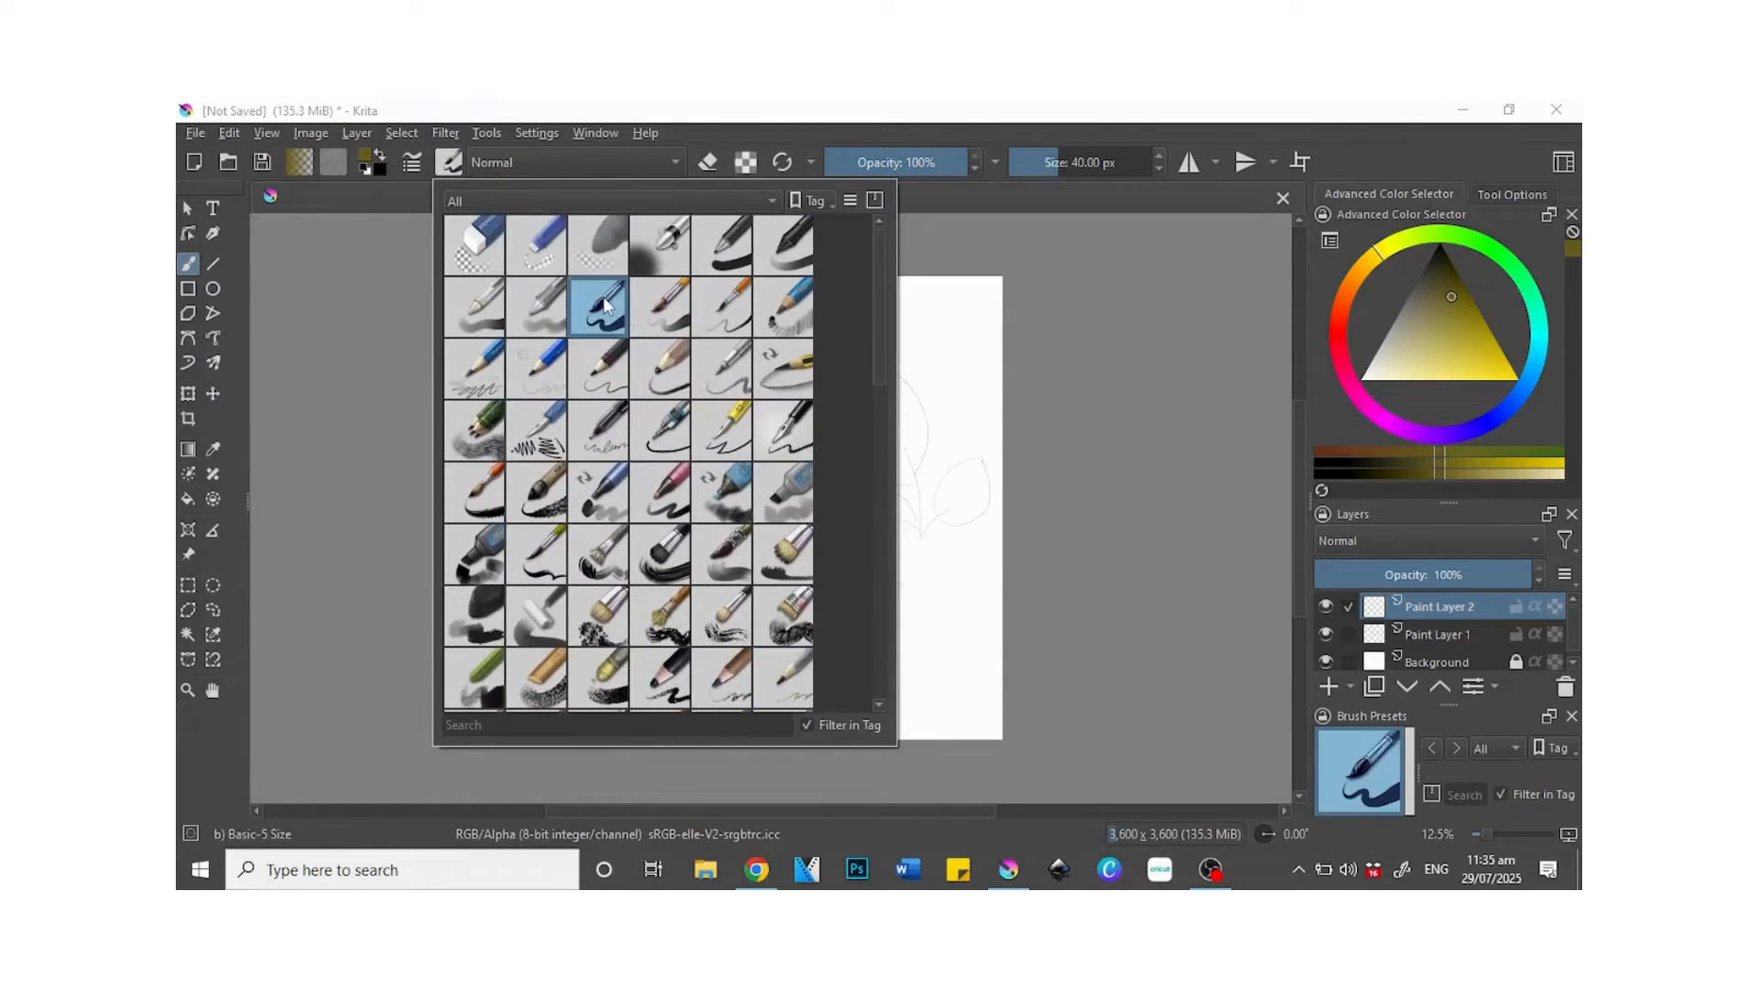
click(941, 212)
- Set the brush colour to dark brown and its size to 55 px
drag(718, 612, 716, 589)
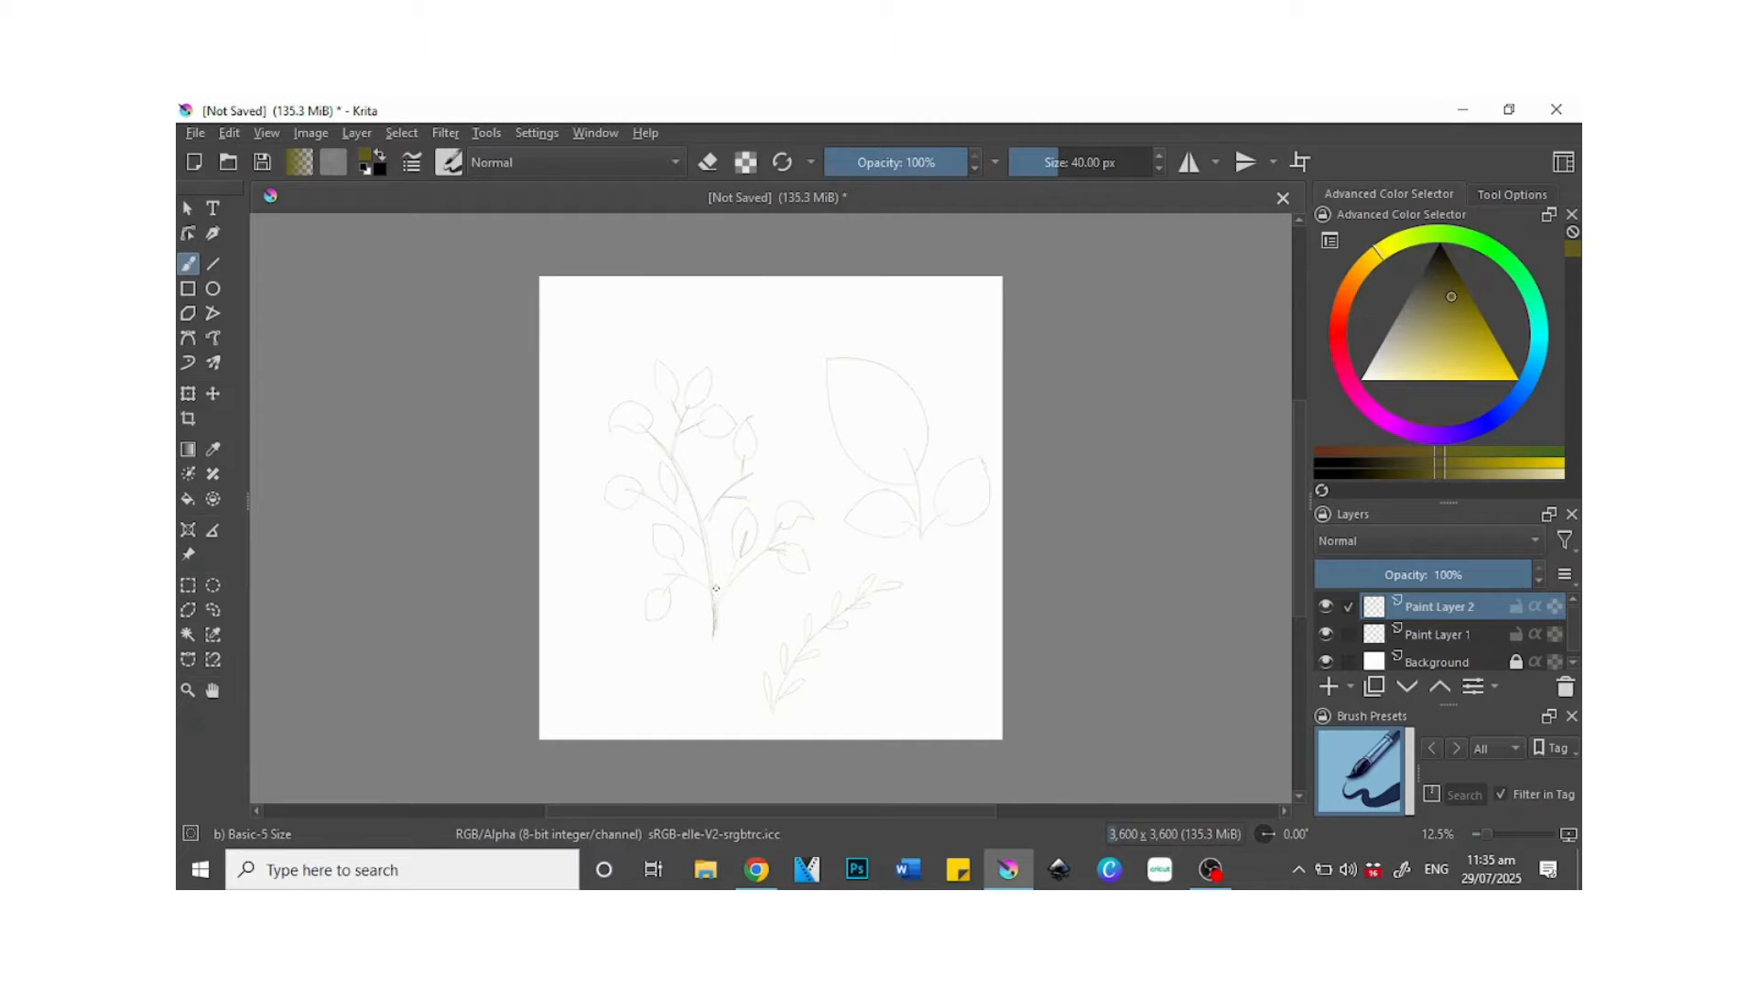
click(1339, 454)
click(1452, 285)
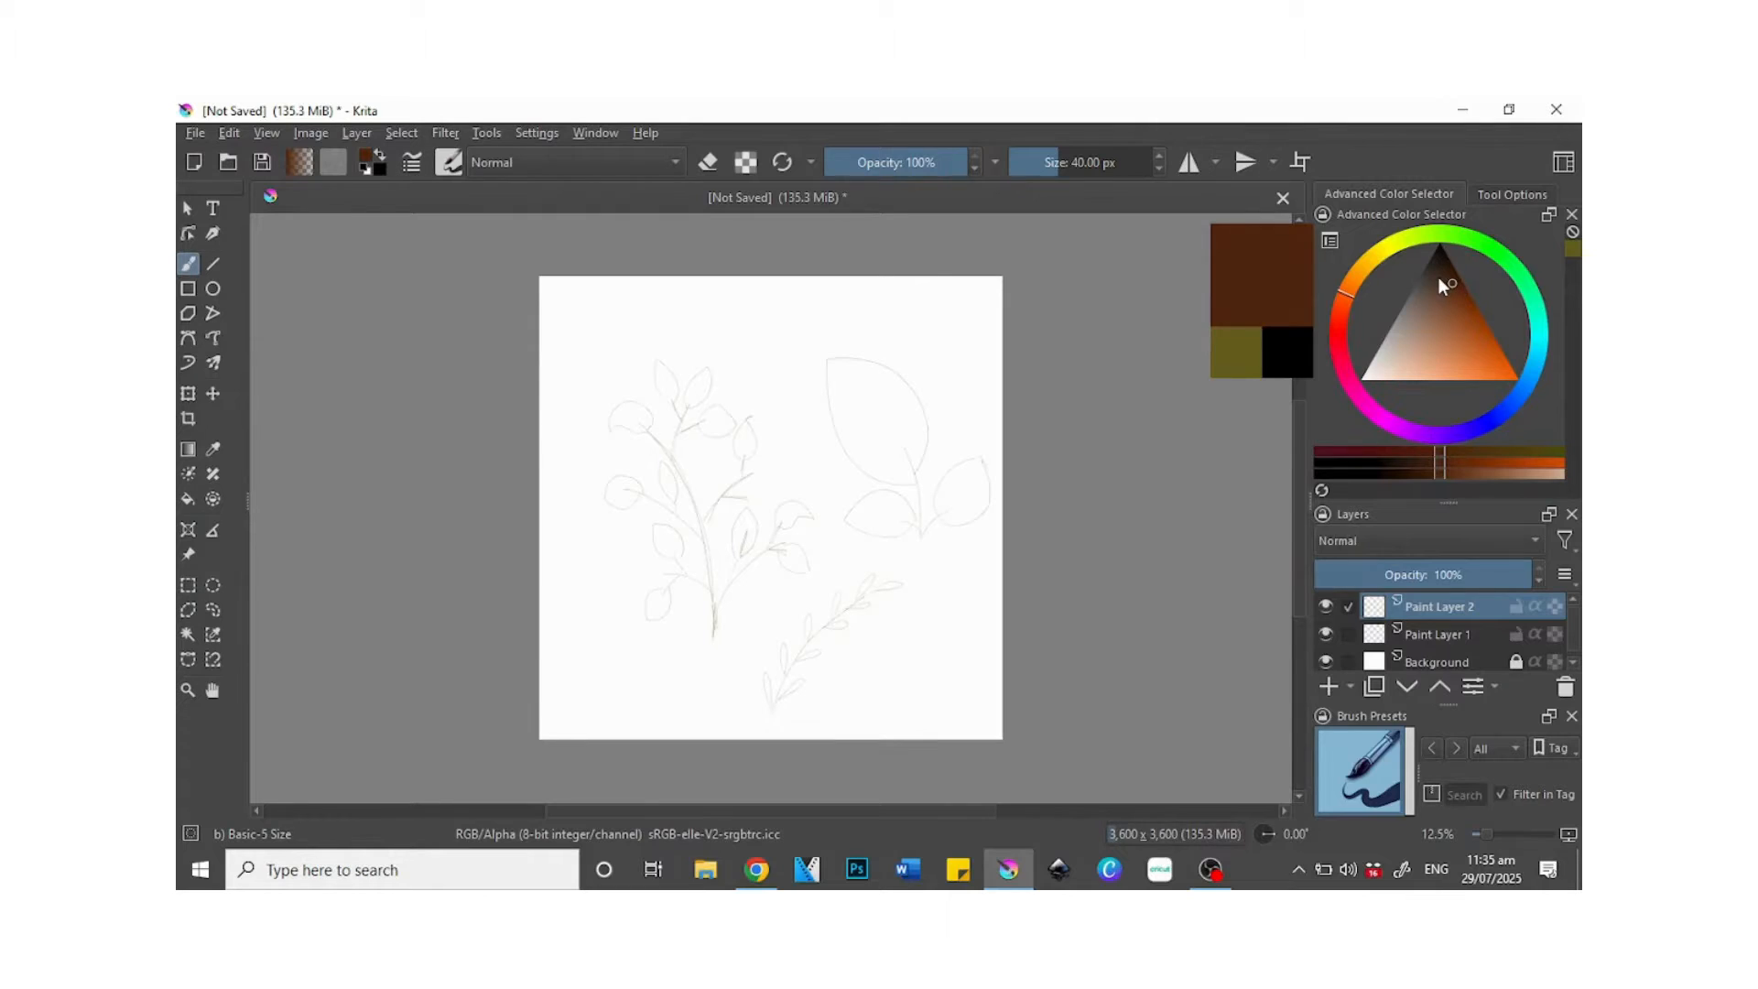
key(])
key(])
key(])
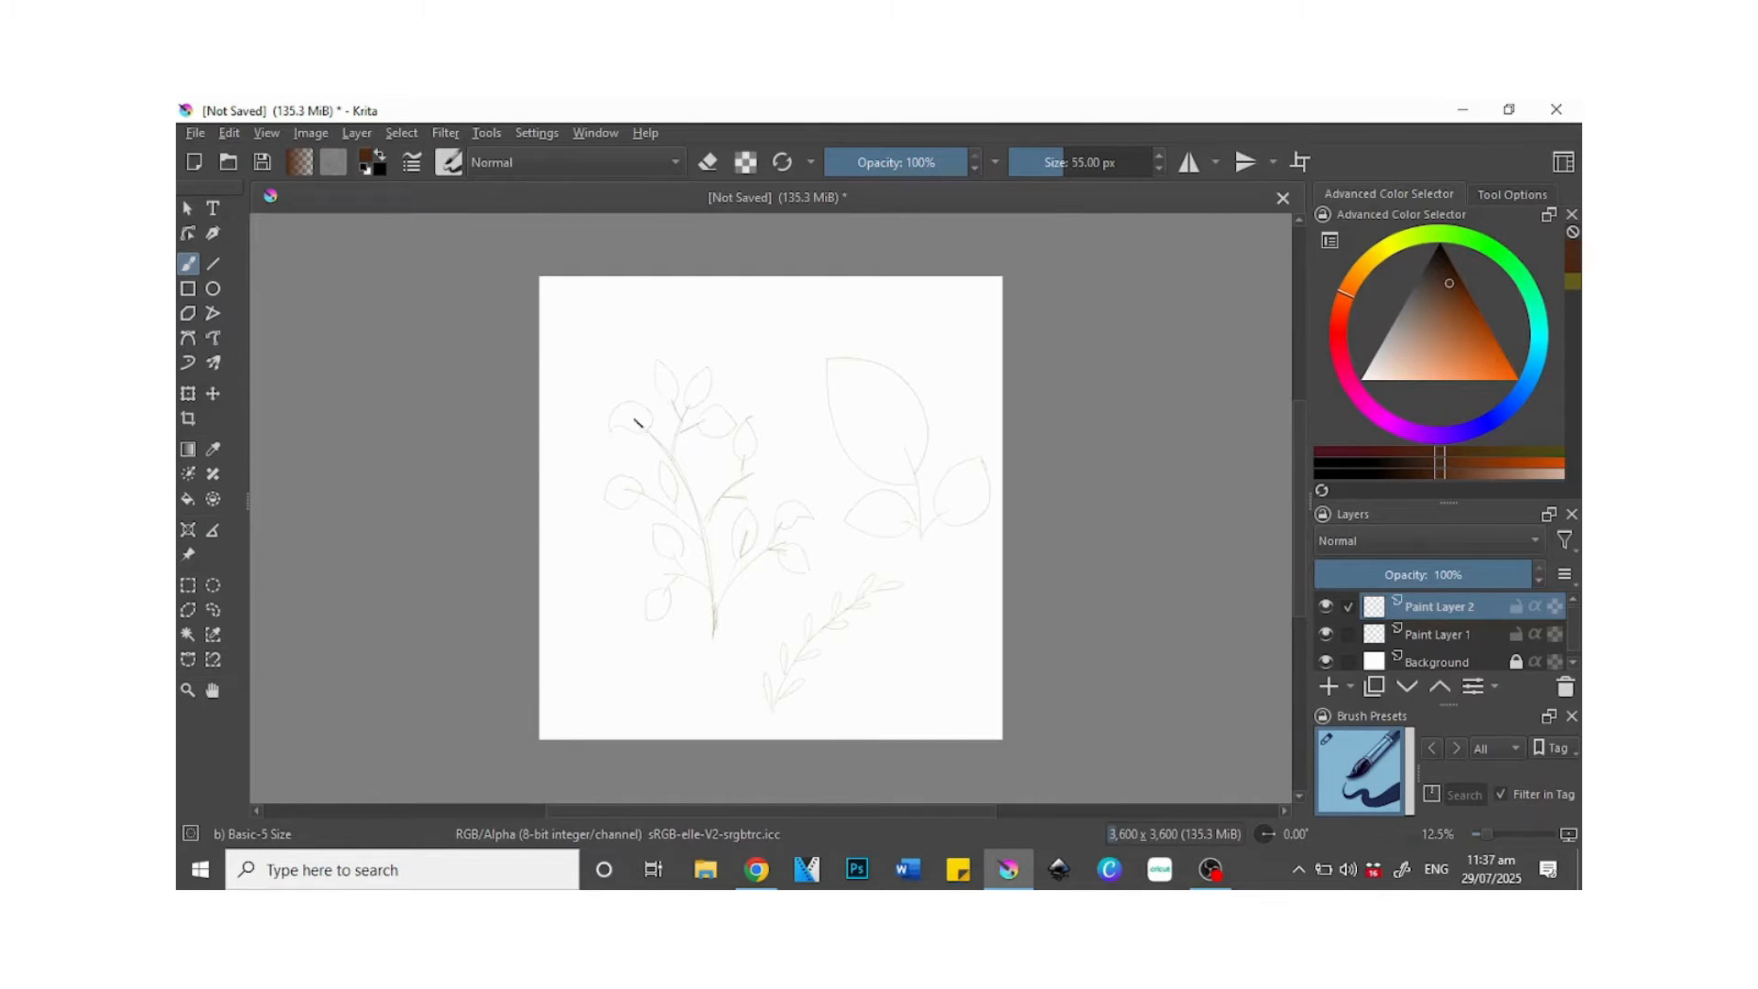
- Paint the tall bundle's main stem, top twigs, left branches and lower-right branch in brown over the sketch
mouse_move(636, 421)
mouse_down()
mouse_move(701, 523)
mouse_move(716, 646)
mouse_up()
mouse_move(671, 453)
mouse_down()
mouse_move(693, 396)
mouse_move(670, 394)
mouse_move(674, 430)
mouse_move(716, 419)
mouse_up()
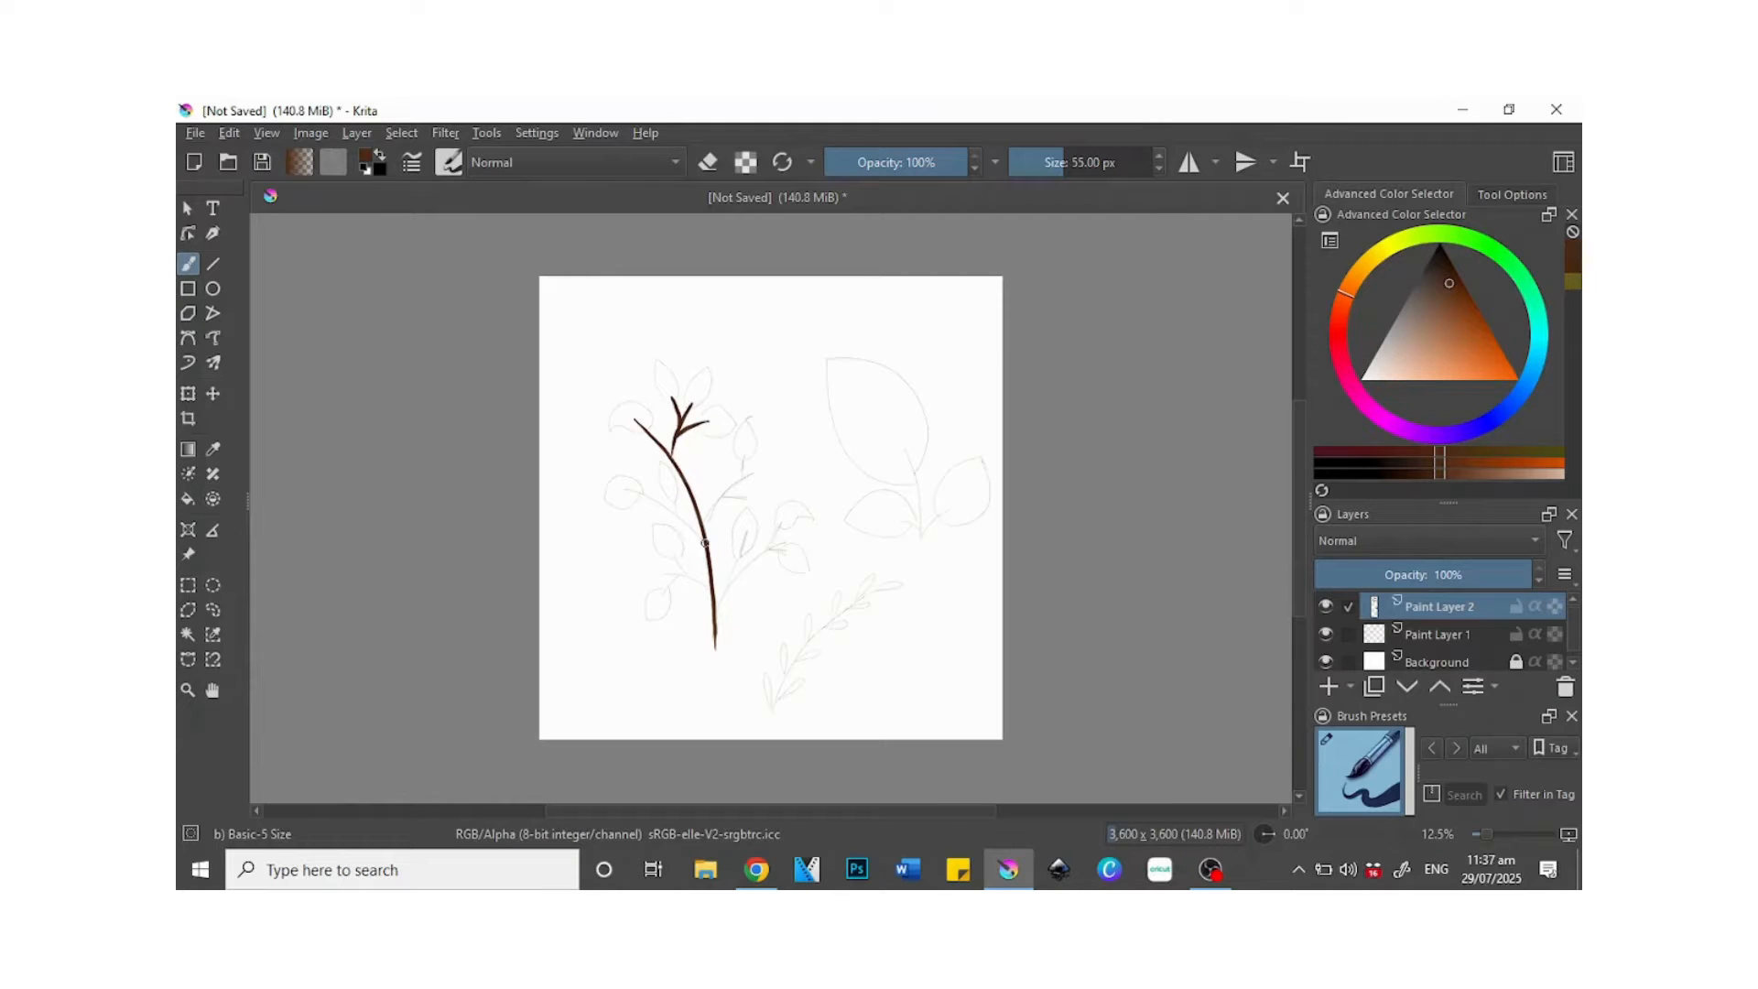
mouse_move(697, 536)
mouse_down()
mouse_move(628, 488)
mouse_move(671, 479)
mouse_up()
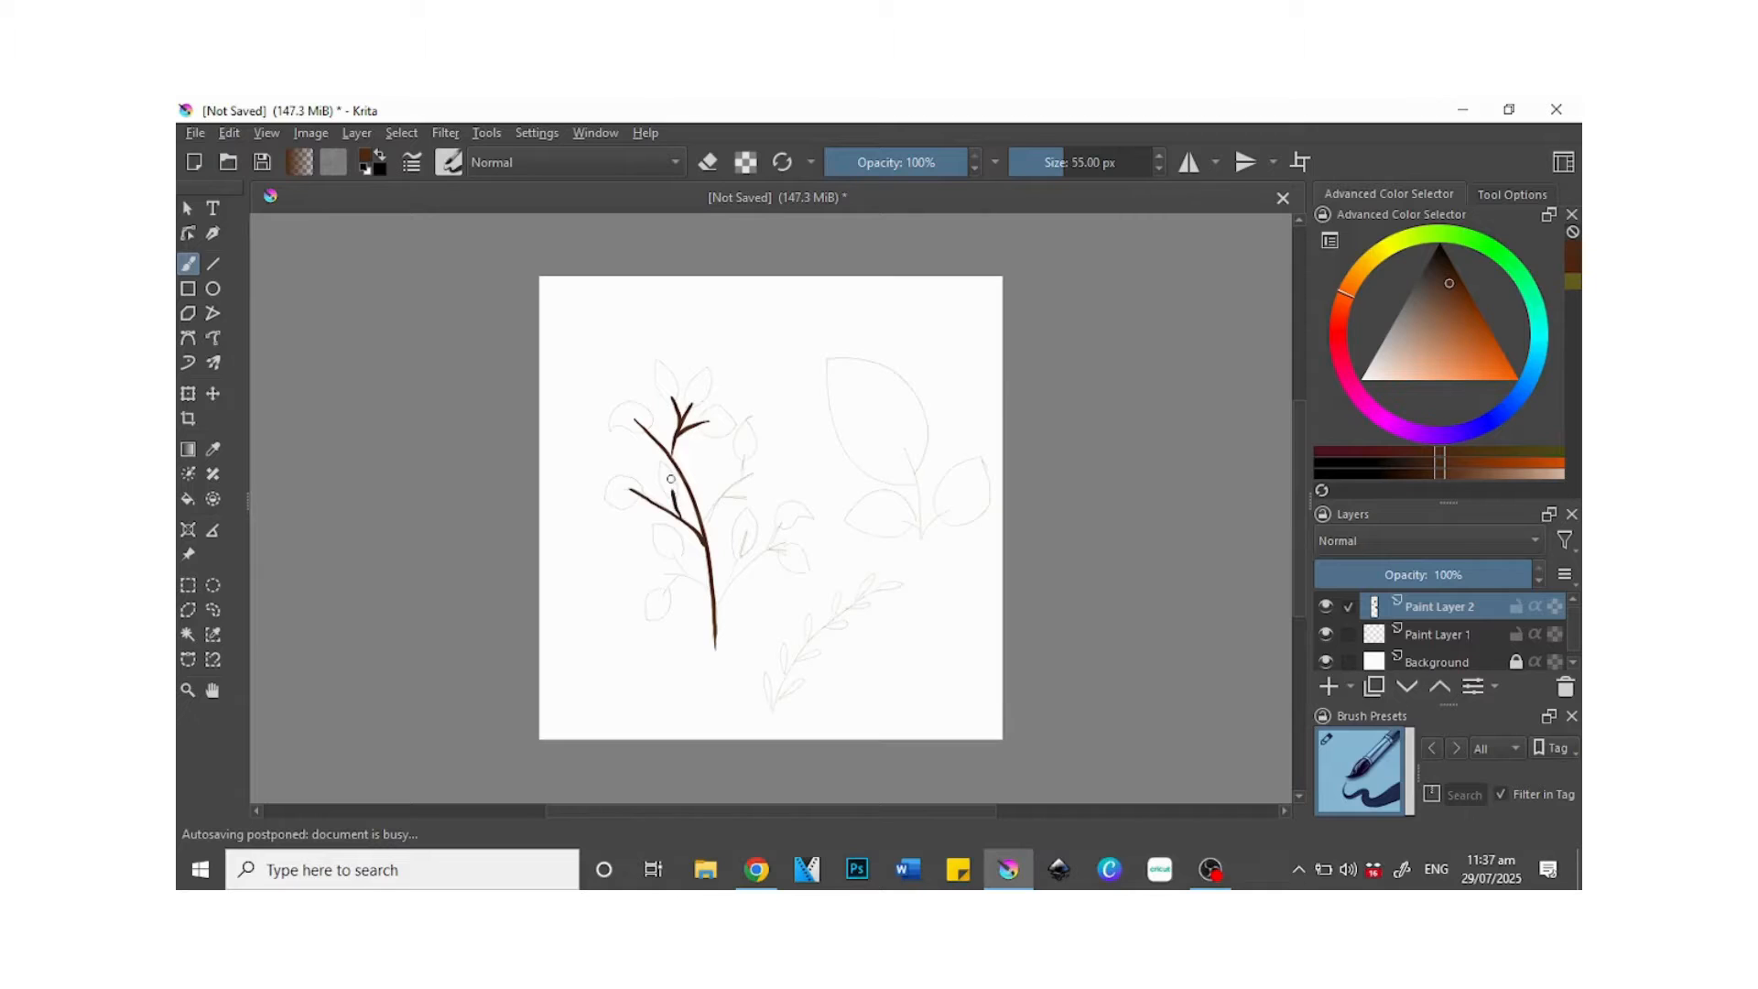
mouse_move(711, 598)
mouse_down()
mouse_move(670, 552)
mouse_move(706, 589)
mouse_move(671, 572)
mouse_move(740, 572)
mouse_move(784, 519)
mouse_up()
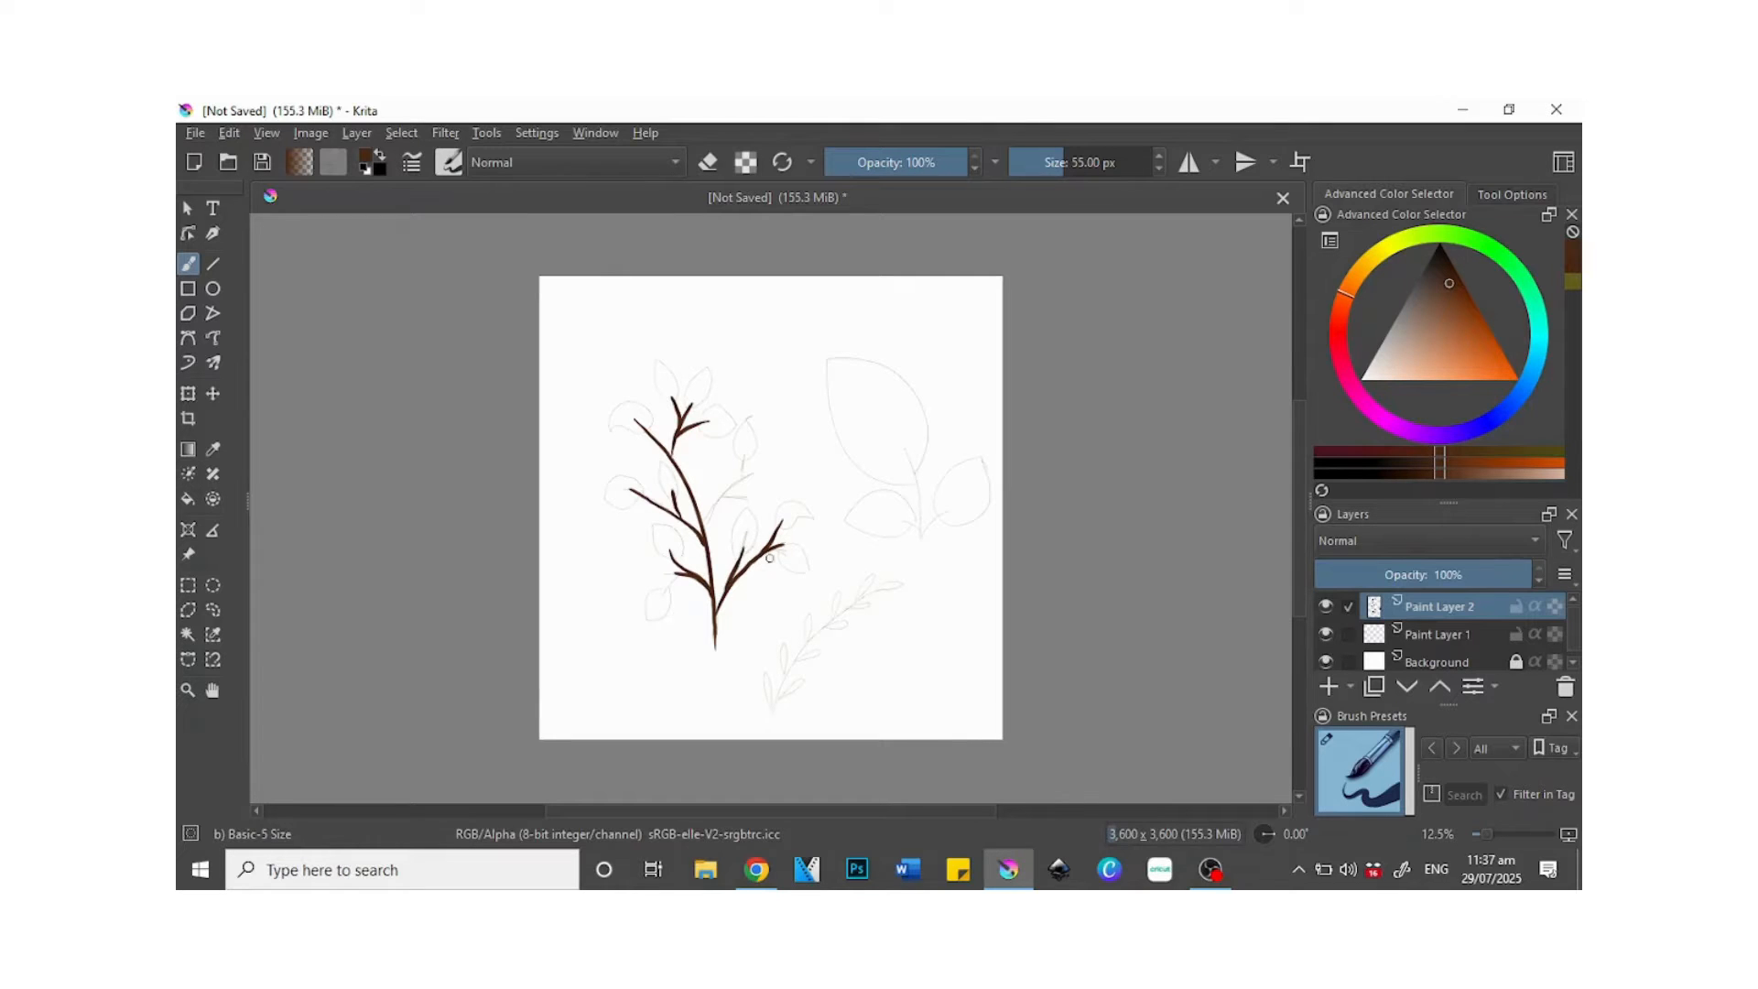
- Undo the last twig strokes, and paint the remaining lower-right twig and the forked middle-right branch in brown
key(ctrl+z)
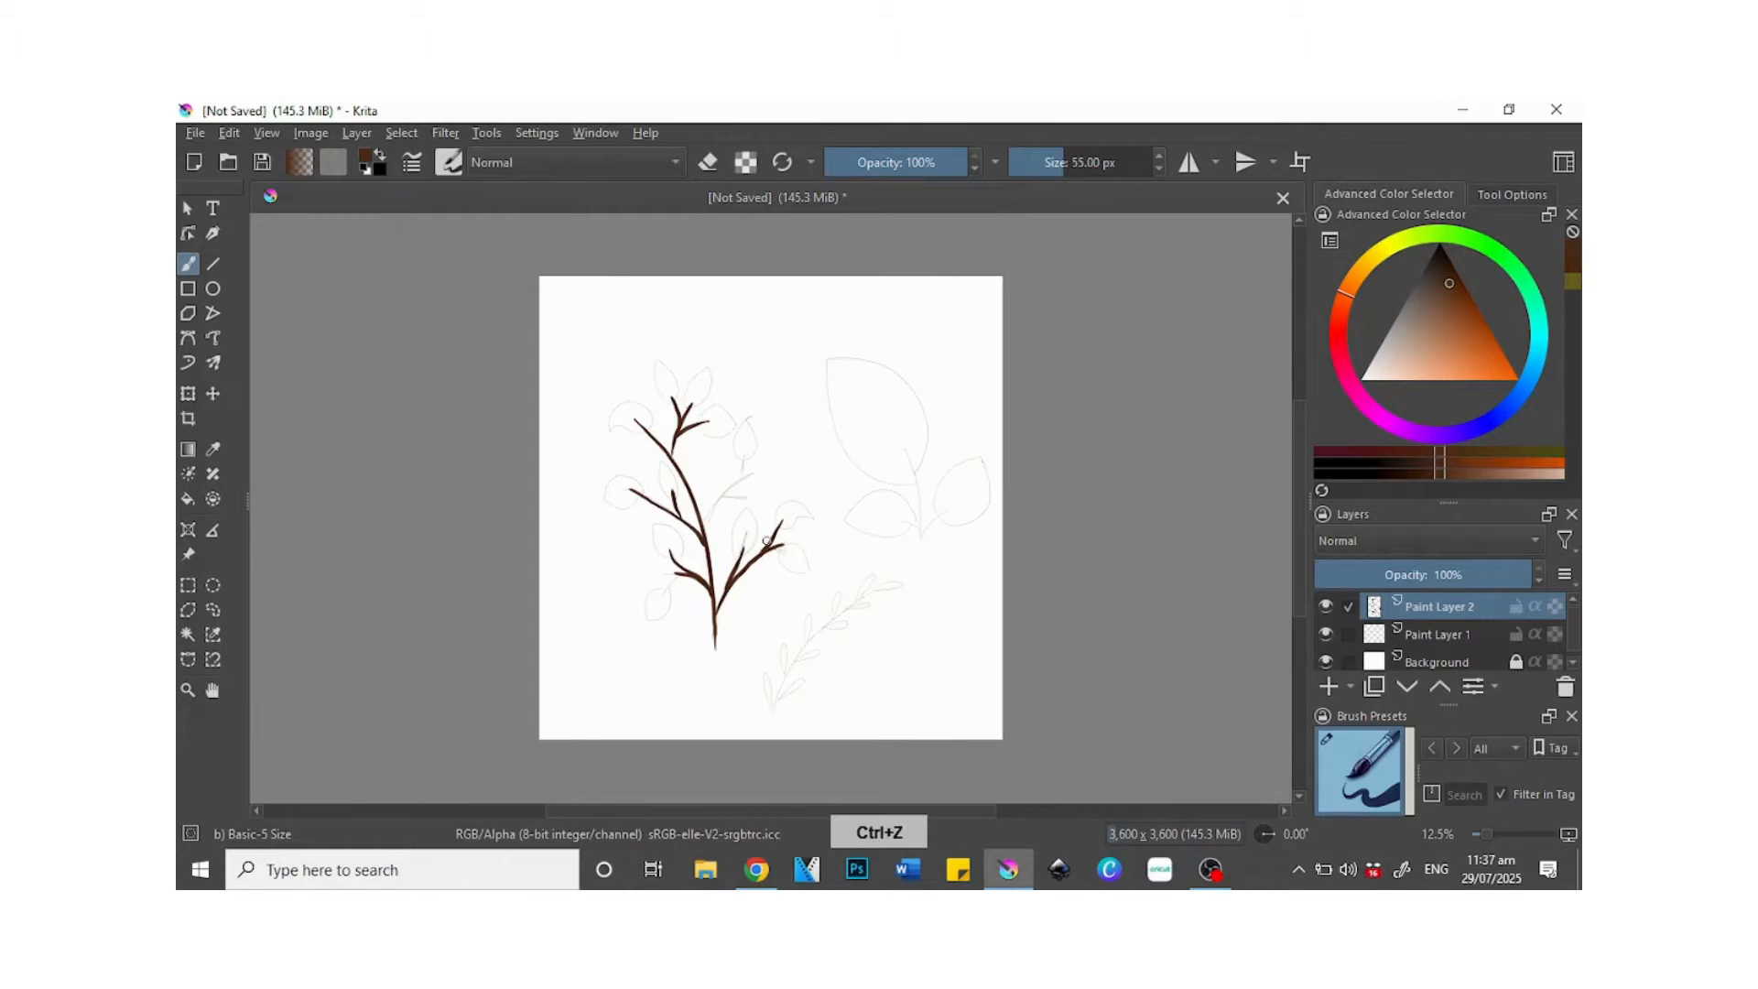
key(ctrl+z)
key(ctrl+z)
drag(772, 547, 791, 568)
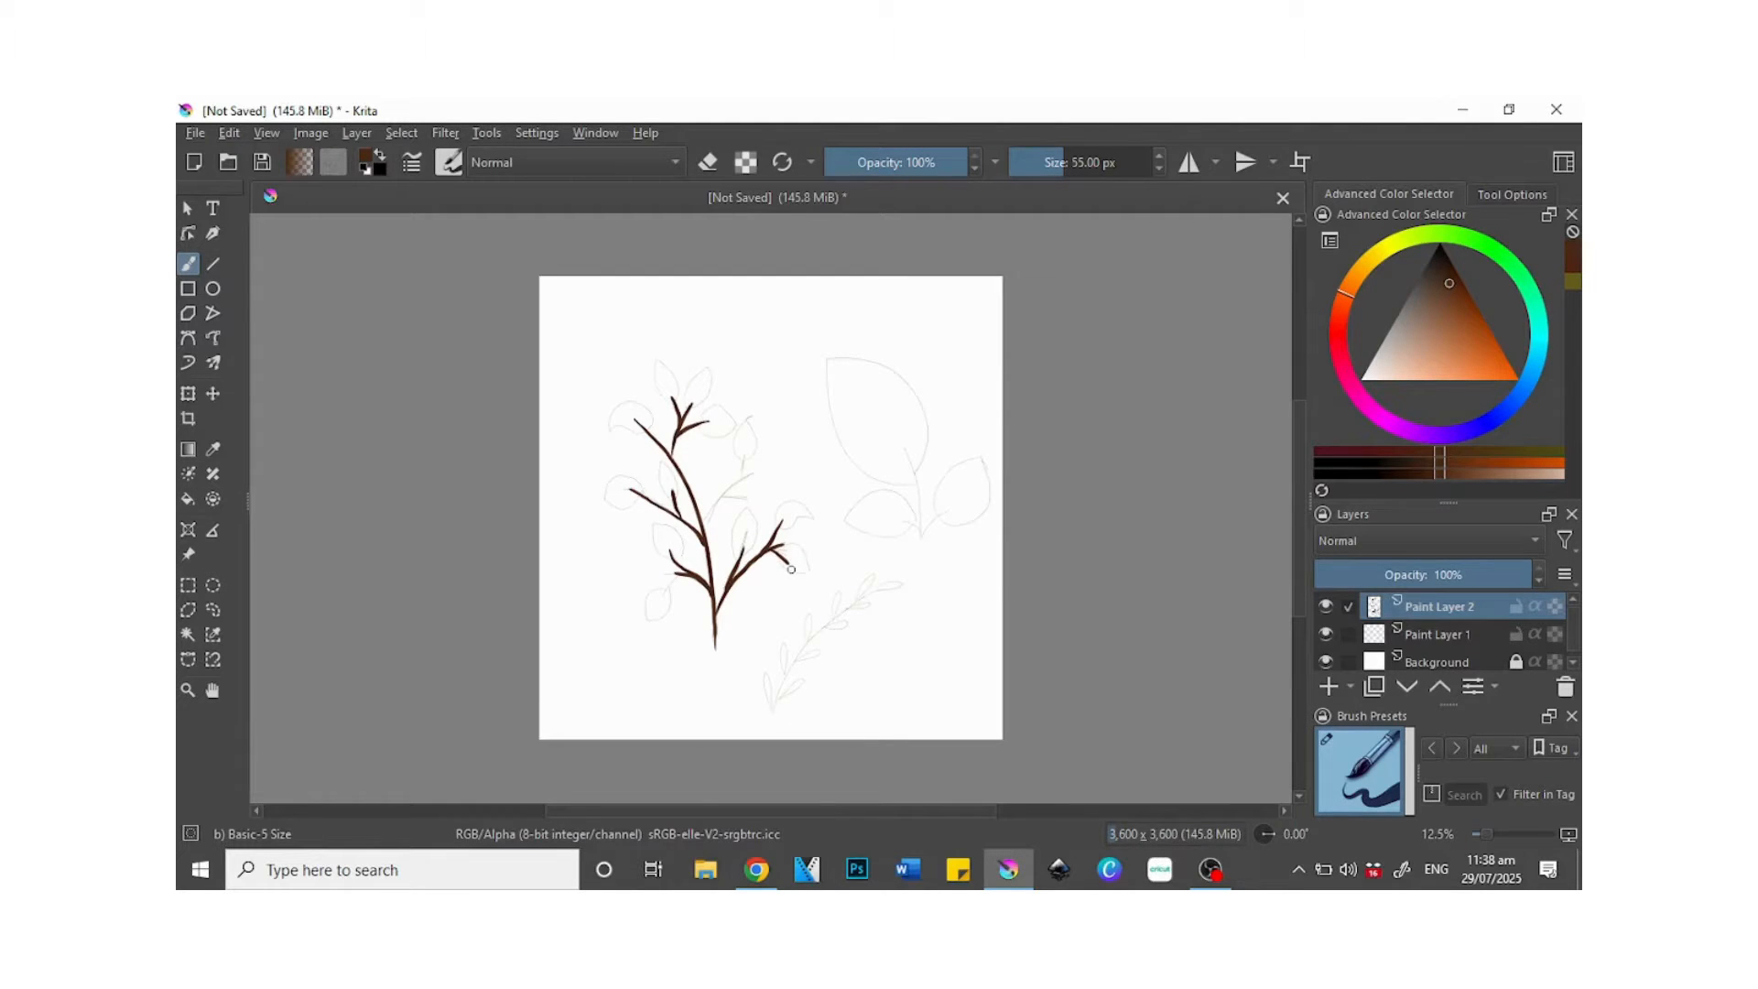
mouse_move(705, 533)
mouse_down()
mouse_move(757, 473)
mouse_move(735, 486)
mouse_move(745, 444)
mouse_move(718, 505)
mouse_move(754, 498)
mouse_up()
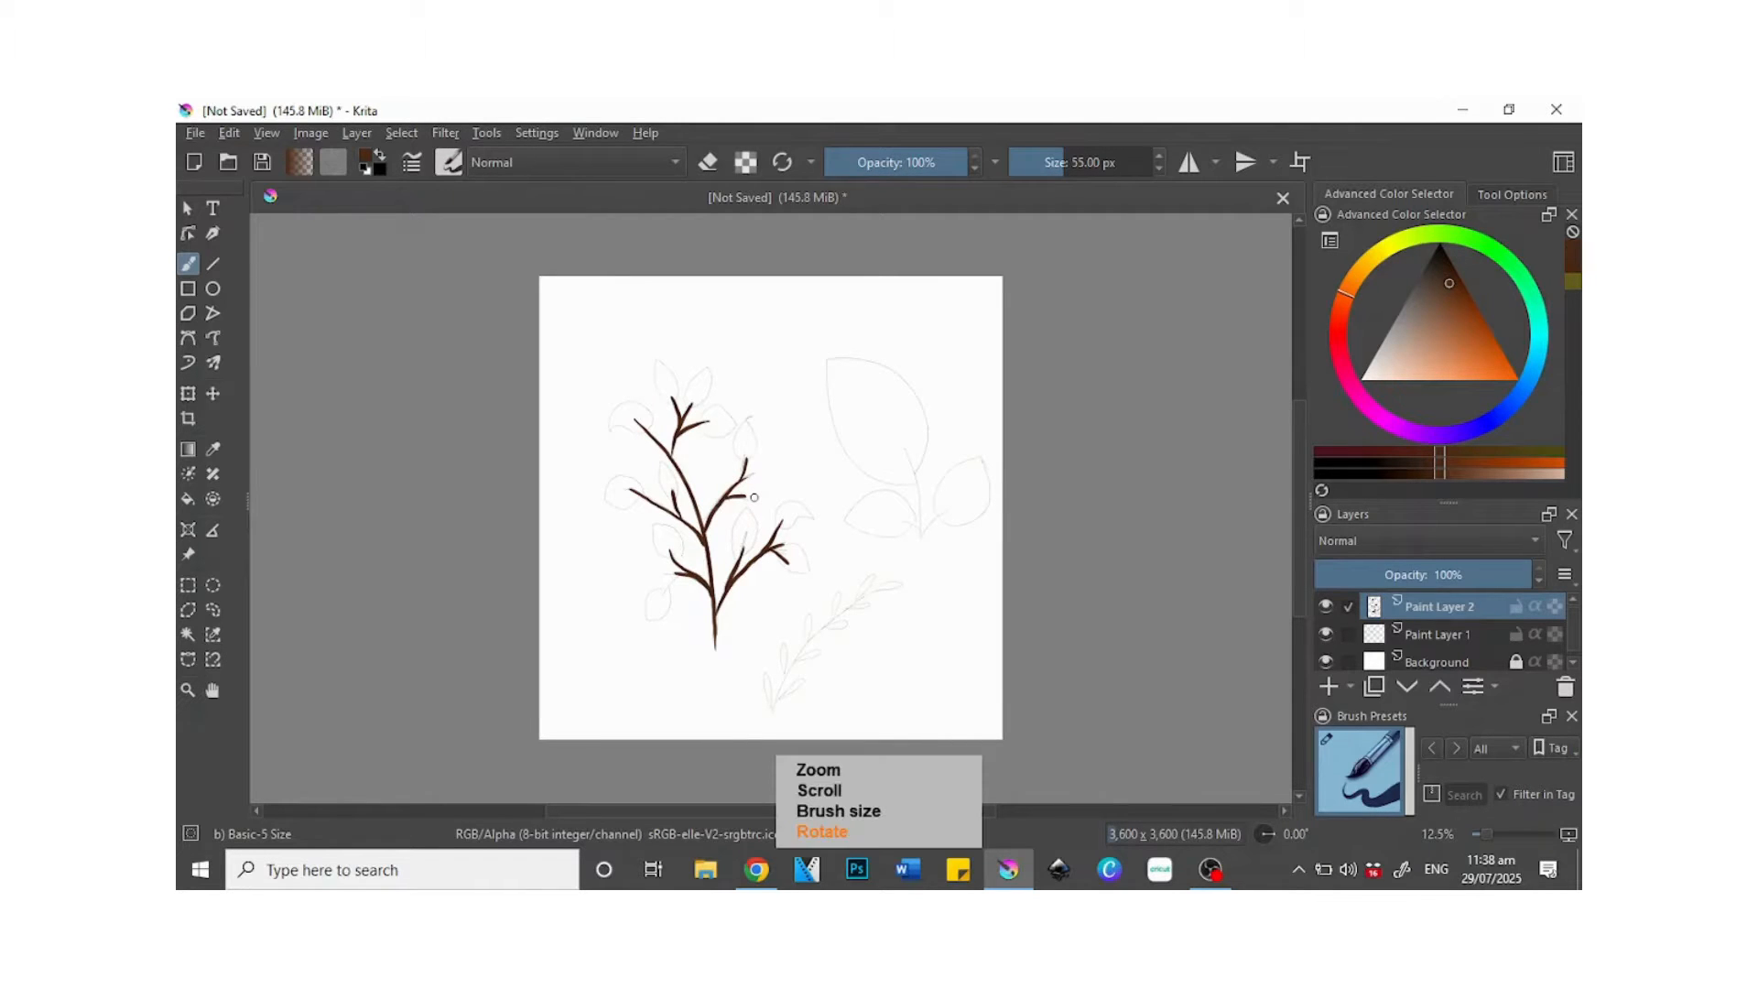
- Set the freehand brush to dark green at 51 px for outlining the tall bundle's leaves
scroll(754, 498, up, 3)
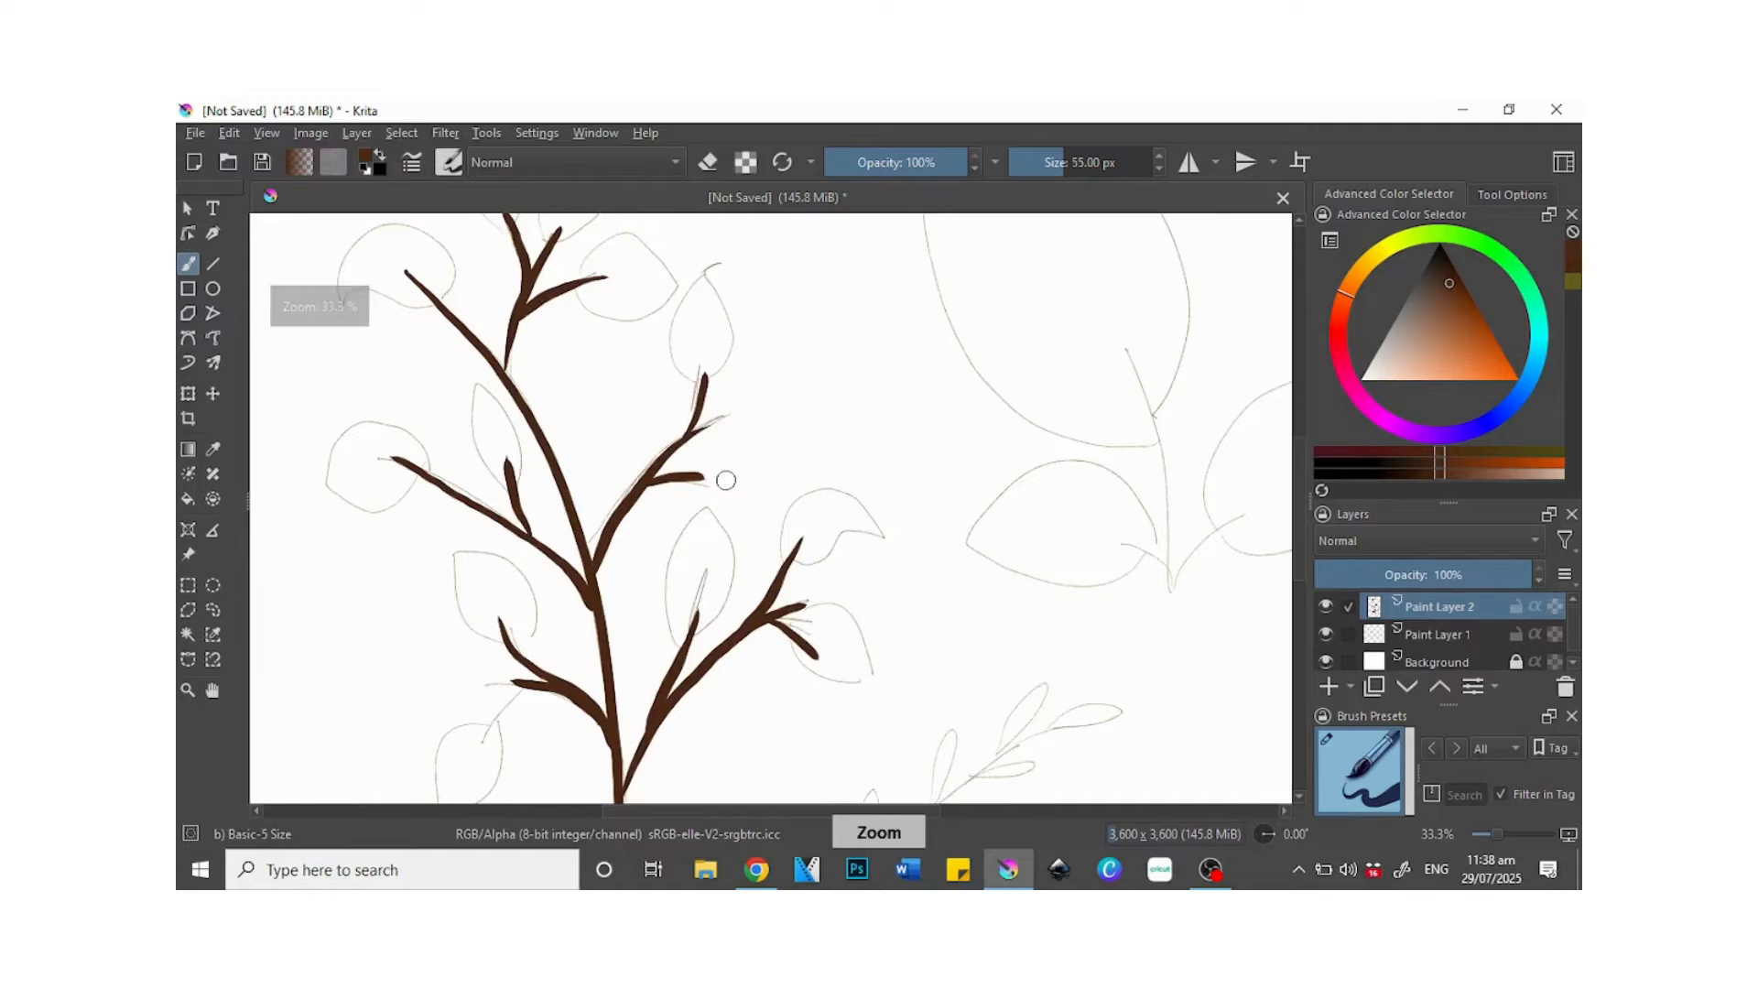
drag(522, 495, 693, 632)
scroll(693, 632, down, 1)
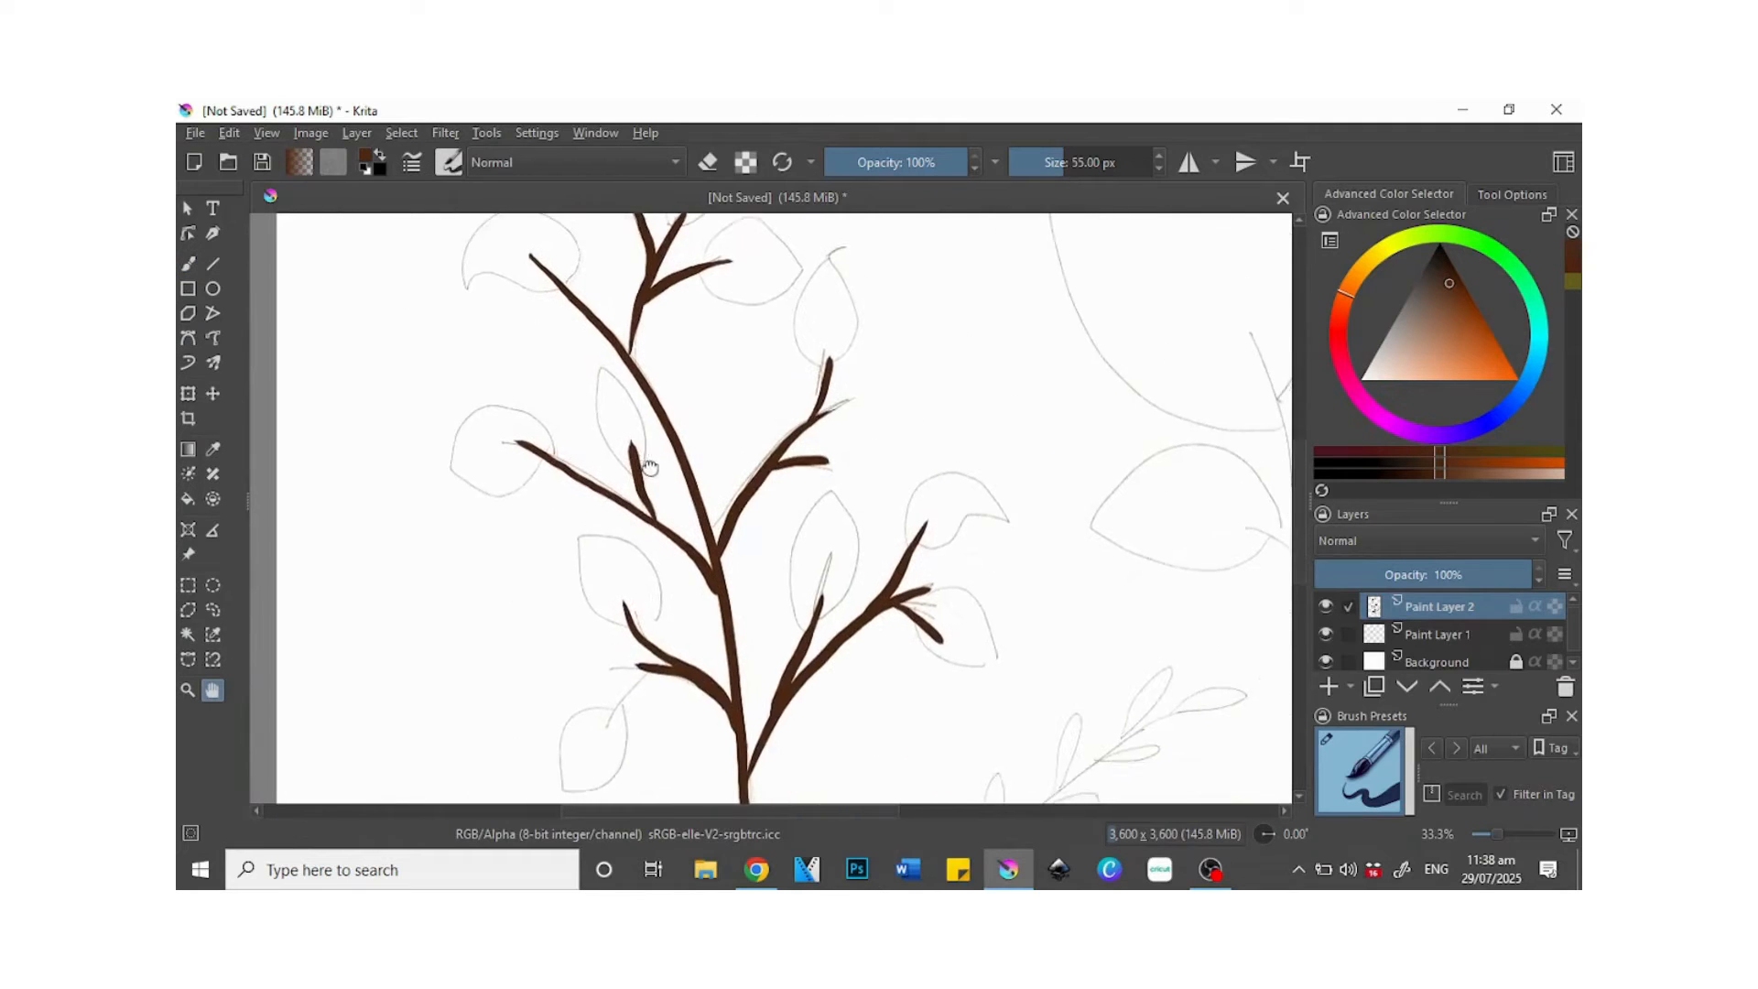
drag(785, 554, 783, 600)
scroll(783, 600, down, 1)
scroll(781, 597, up, 1)
drag(799, 607, 836, 603)
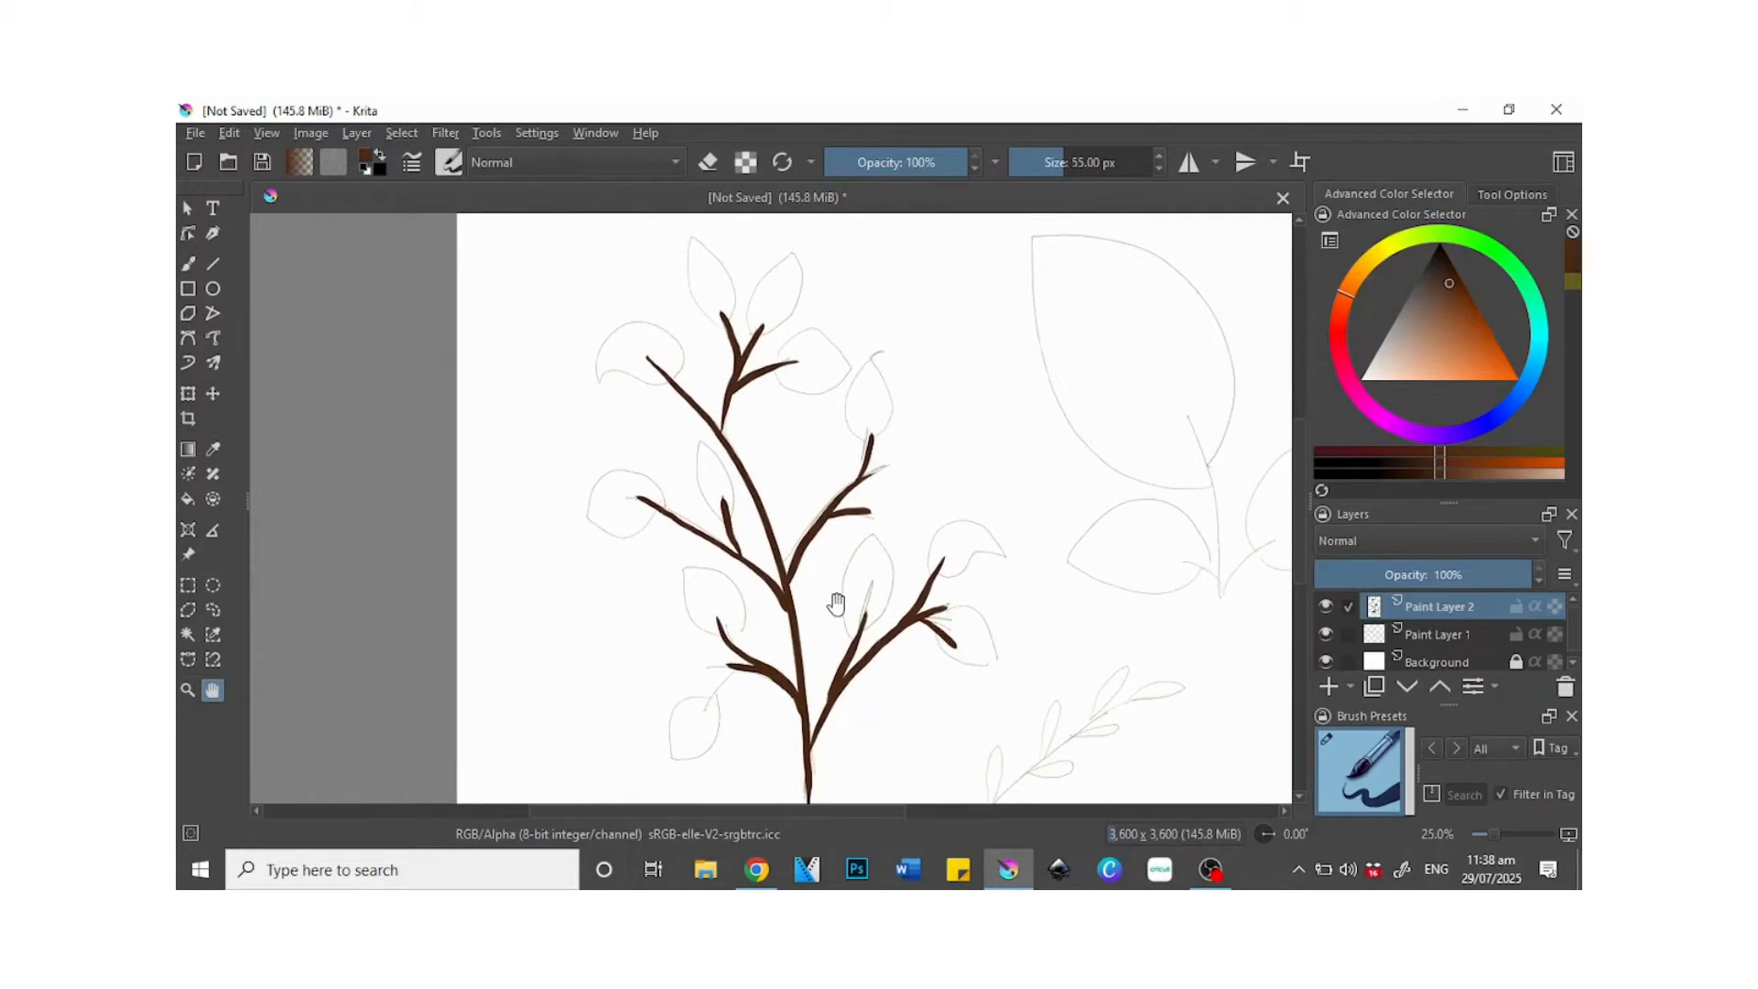
mouse_move(1502, 273)
mouse_down()
mouse_move(1458, 240)
mouse_move(1426, 252)
mouse_move(1443, 286)
mouse_up()
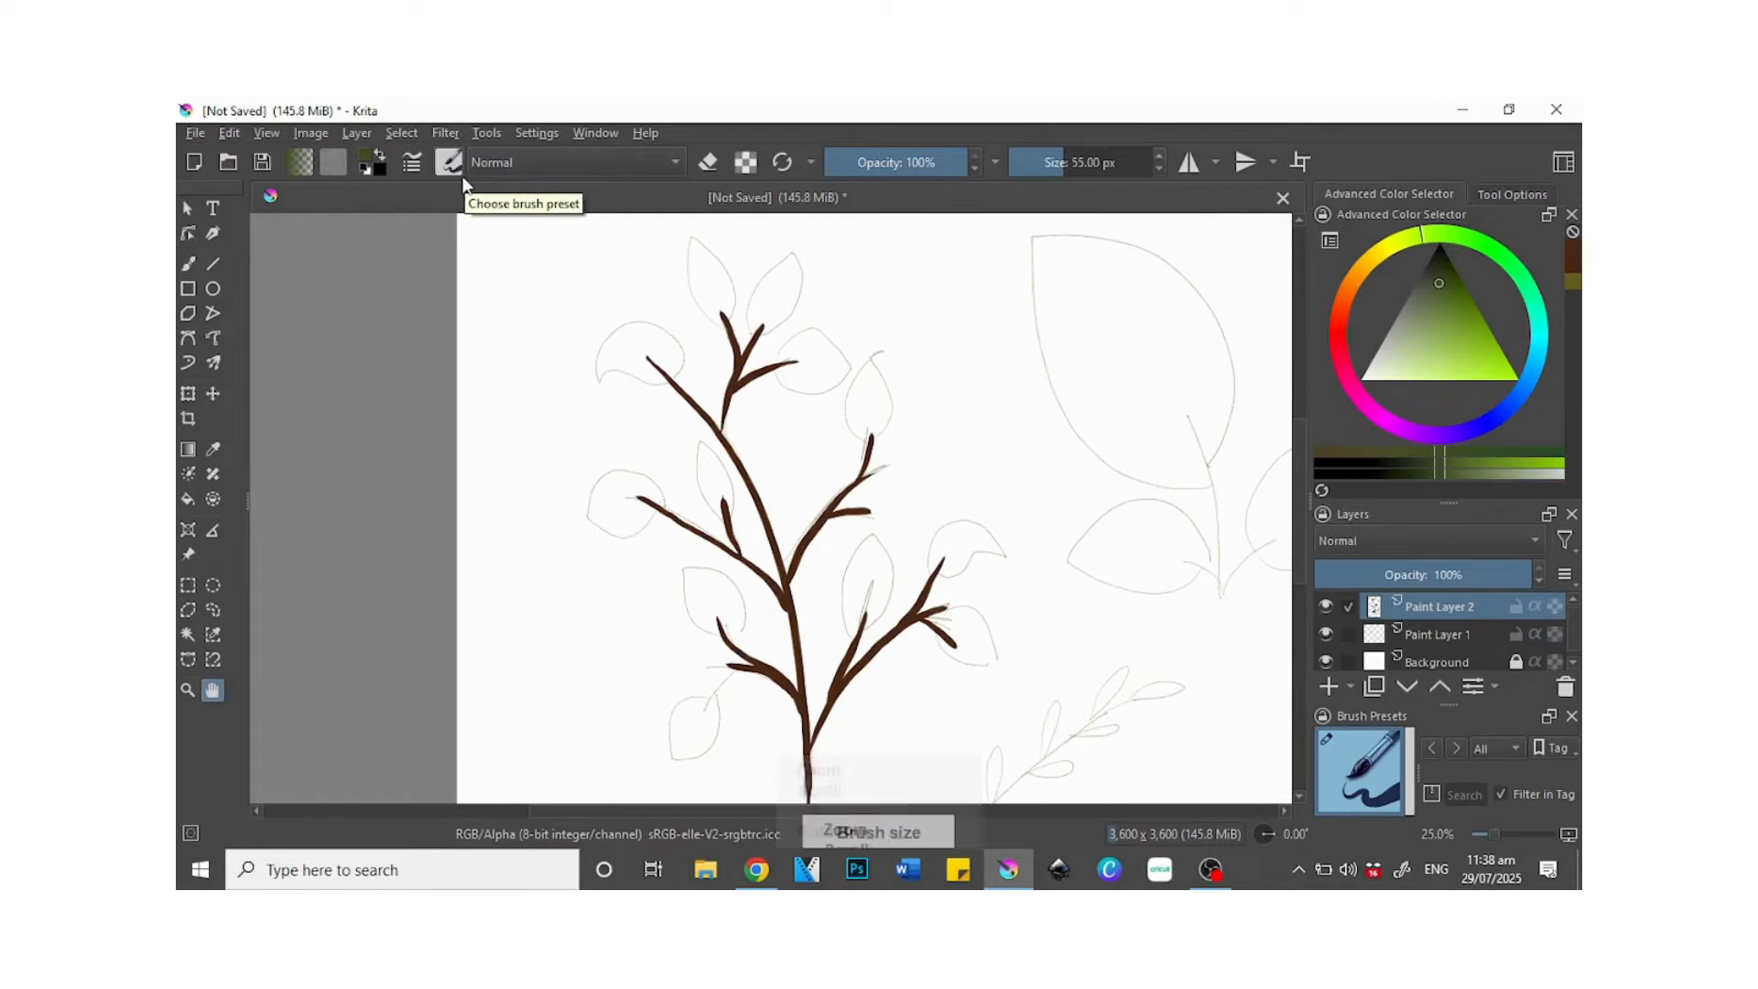
key(b)
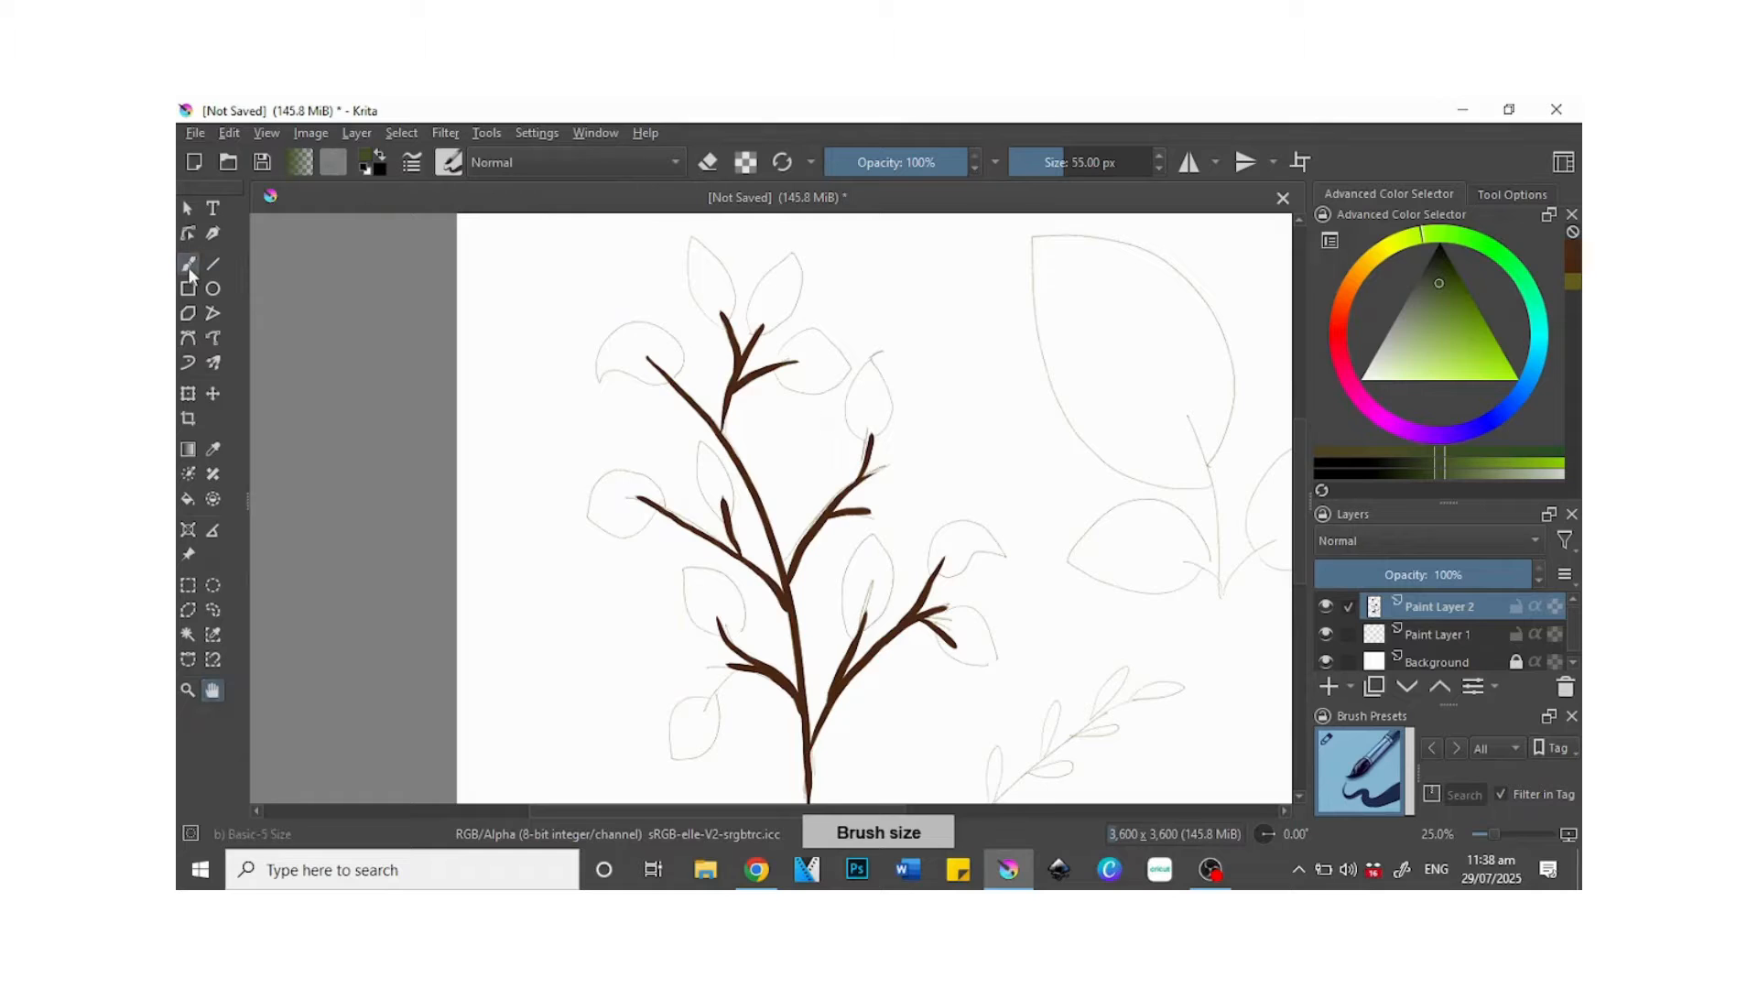
key(bracketright)
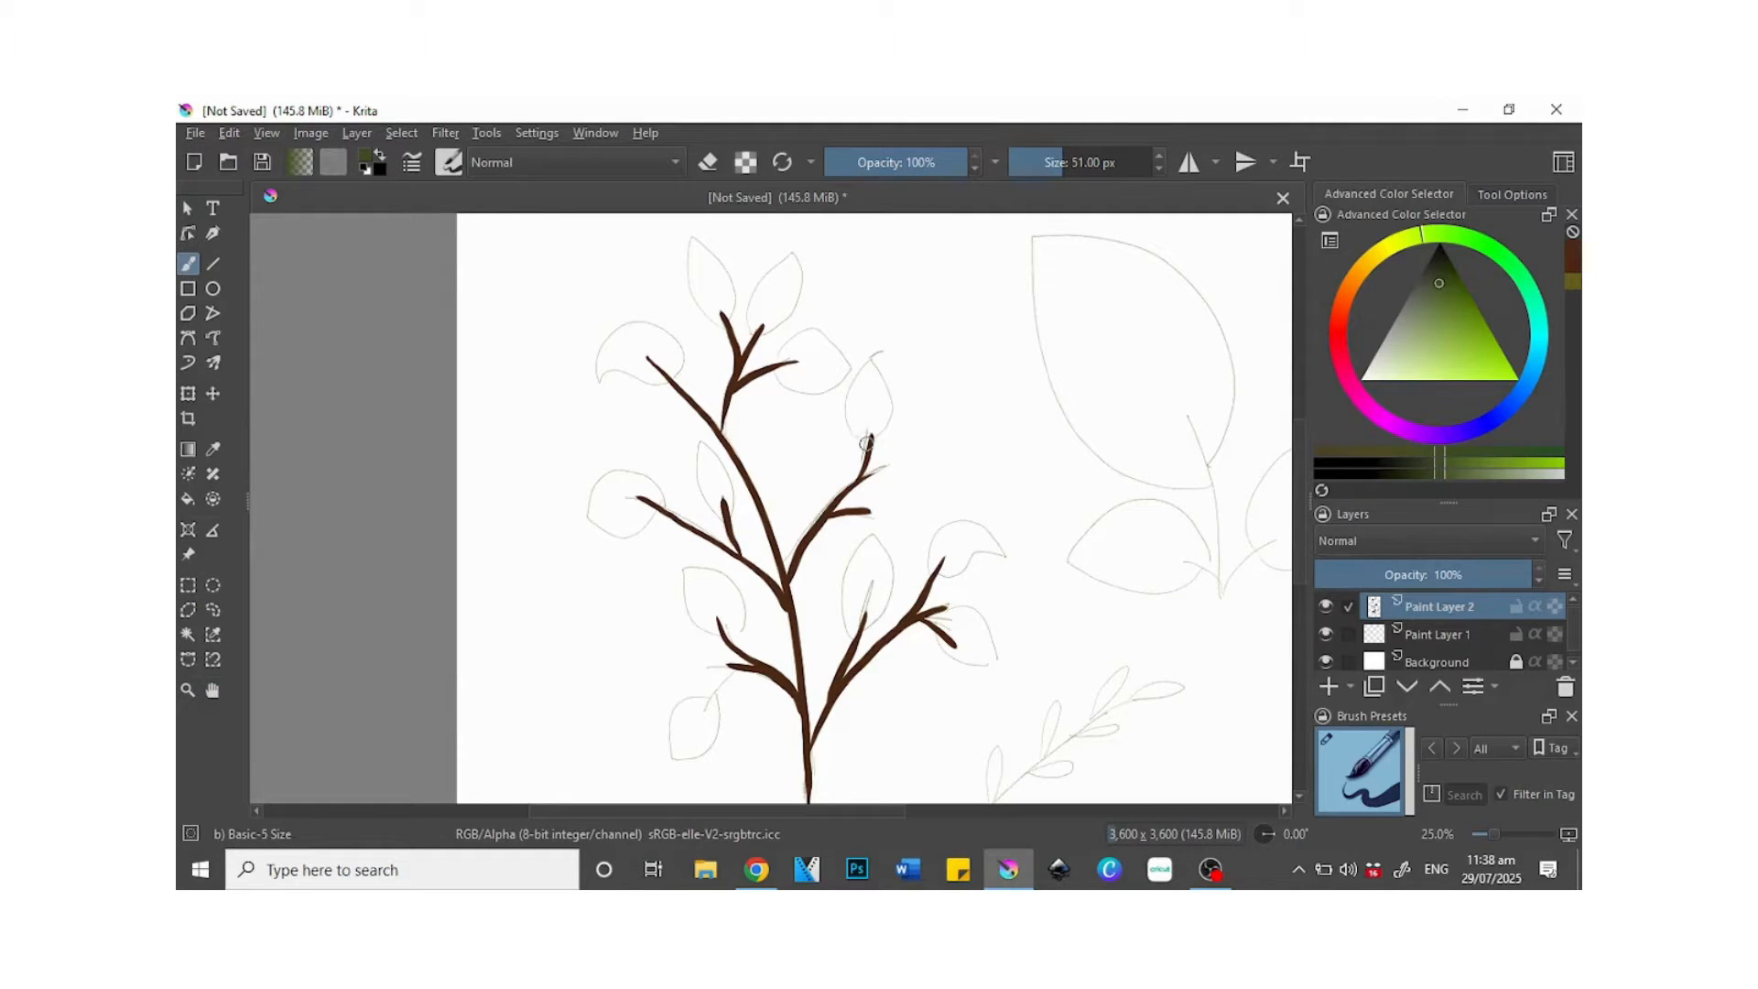
- Outline the upper-right leaf, the two top leaves and the curved upper-left leaf in dark green, undoing stray strokes
drag(862, 442, 881, 358)
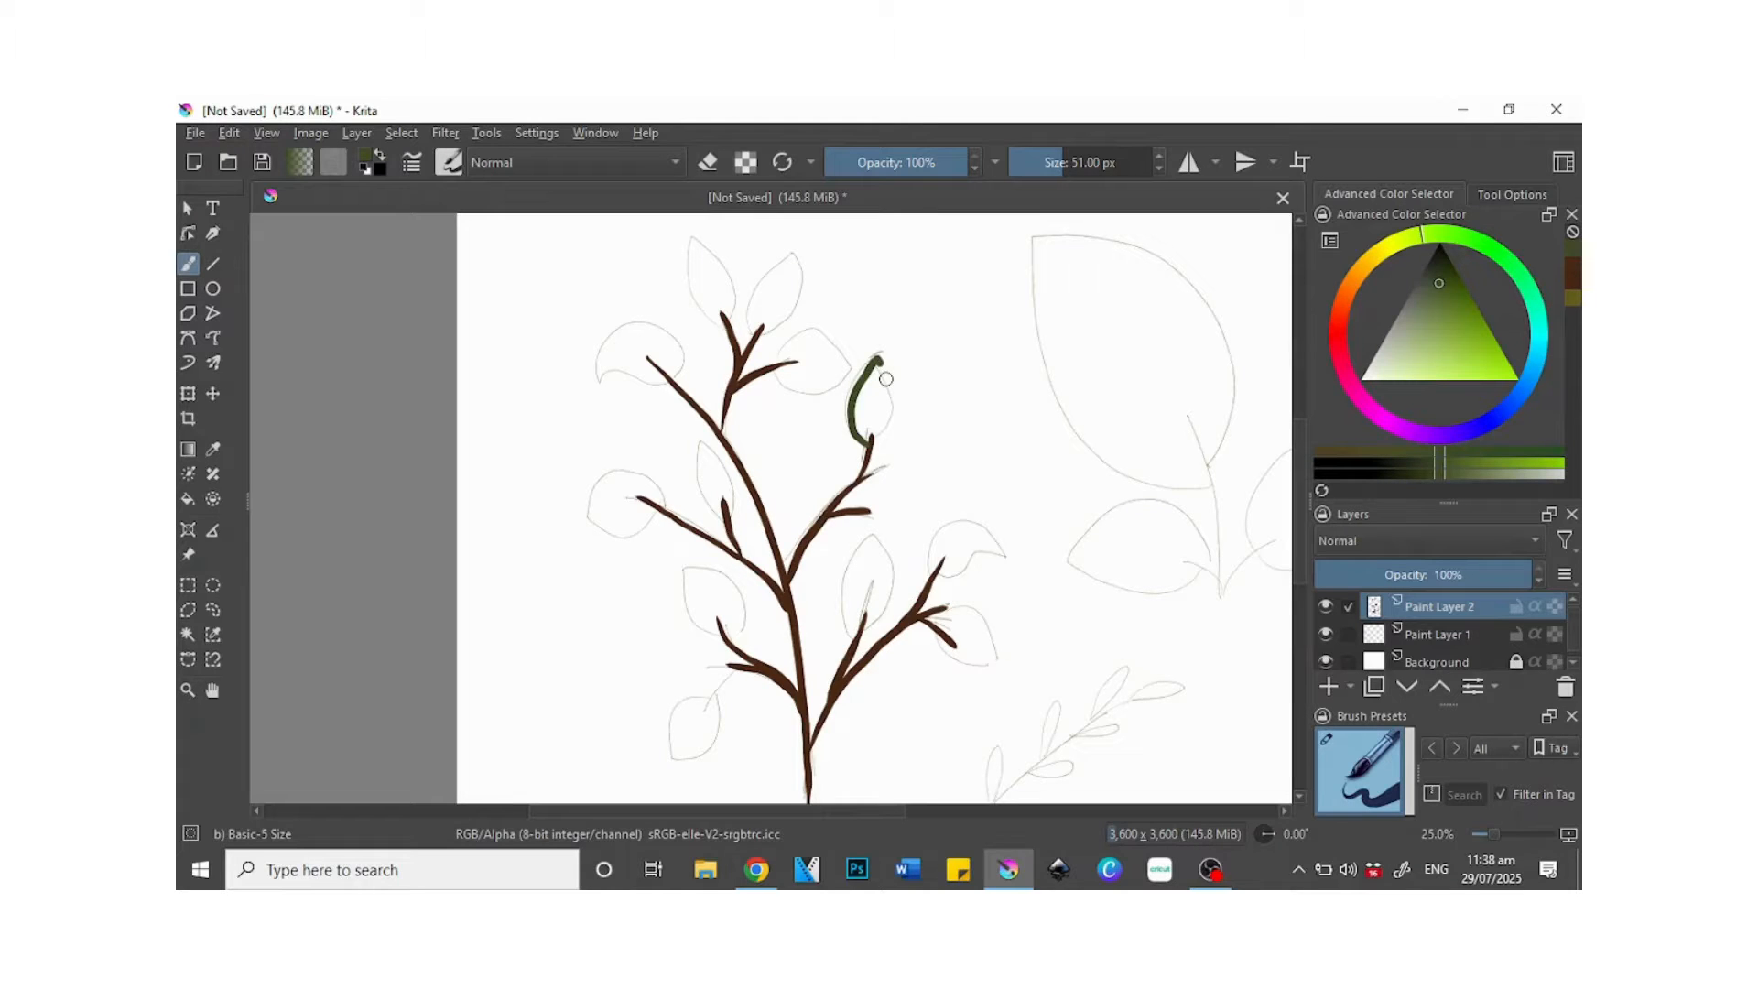
key(ctrl+z)
mouse_move(866, 447)
mouse_down()
mouse_move(840, 399)
mouse_move(881, 348)
mouse_move(875, 445)
mouse_up()
mouse_move(753, 331)
mouse_down()
mouse_move(791, 255)
mouse_move(778, 327)
mouse_move(755, 331)
mouse_move(788, 253)
mouse_move(801, 298)
mouse_move(760, 332)
mouse_move(689, 238)
mouse_move(730, 319)
mouse_up()
key(ctrl+z)
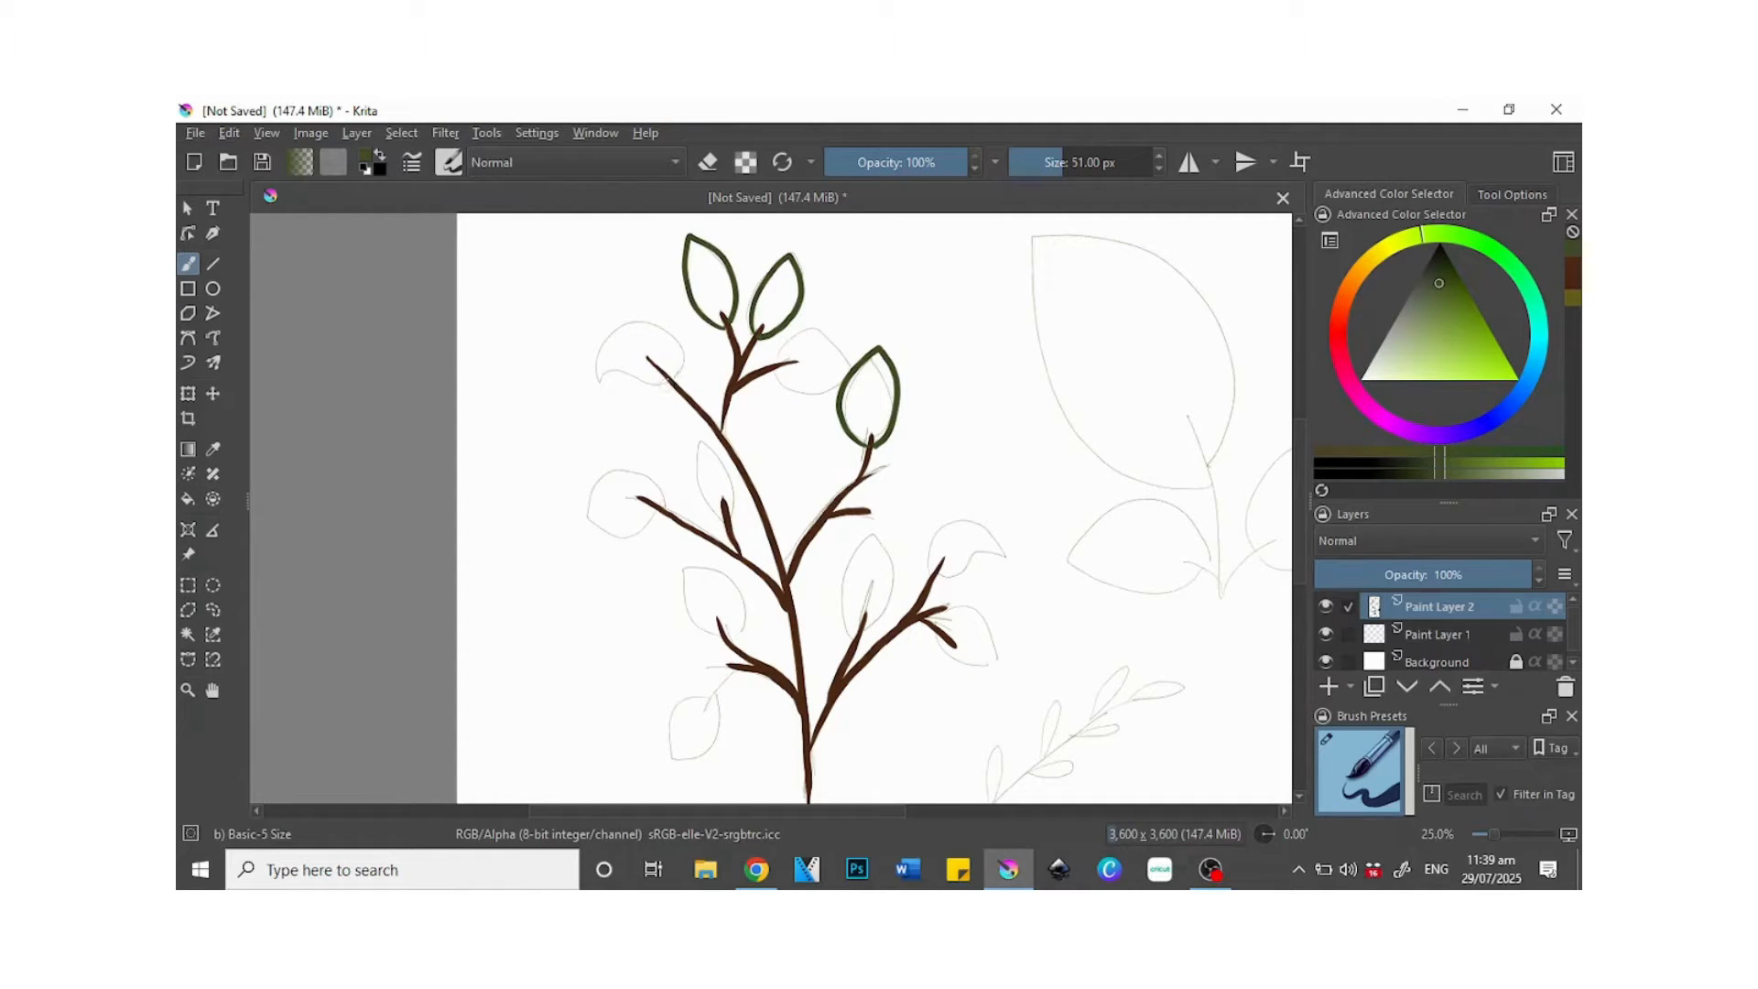
mouse_move(670, 384)
mouse_down()
mouse_move(600, 381)
mouse_move(680, 344)
mouse_up()
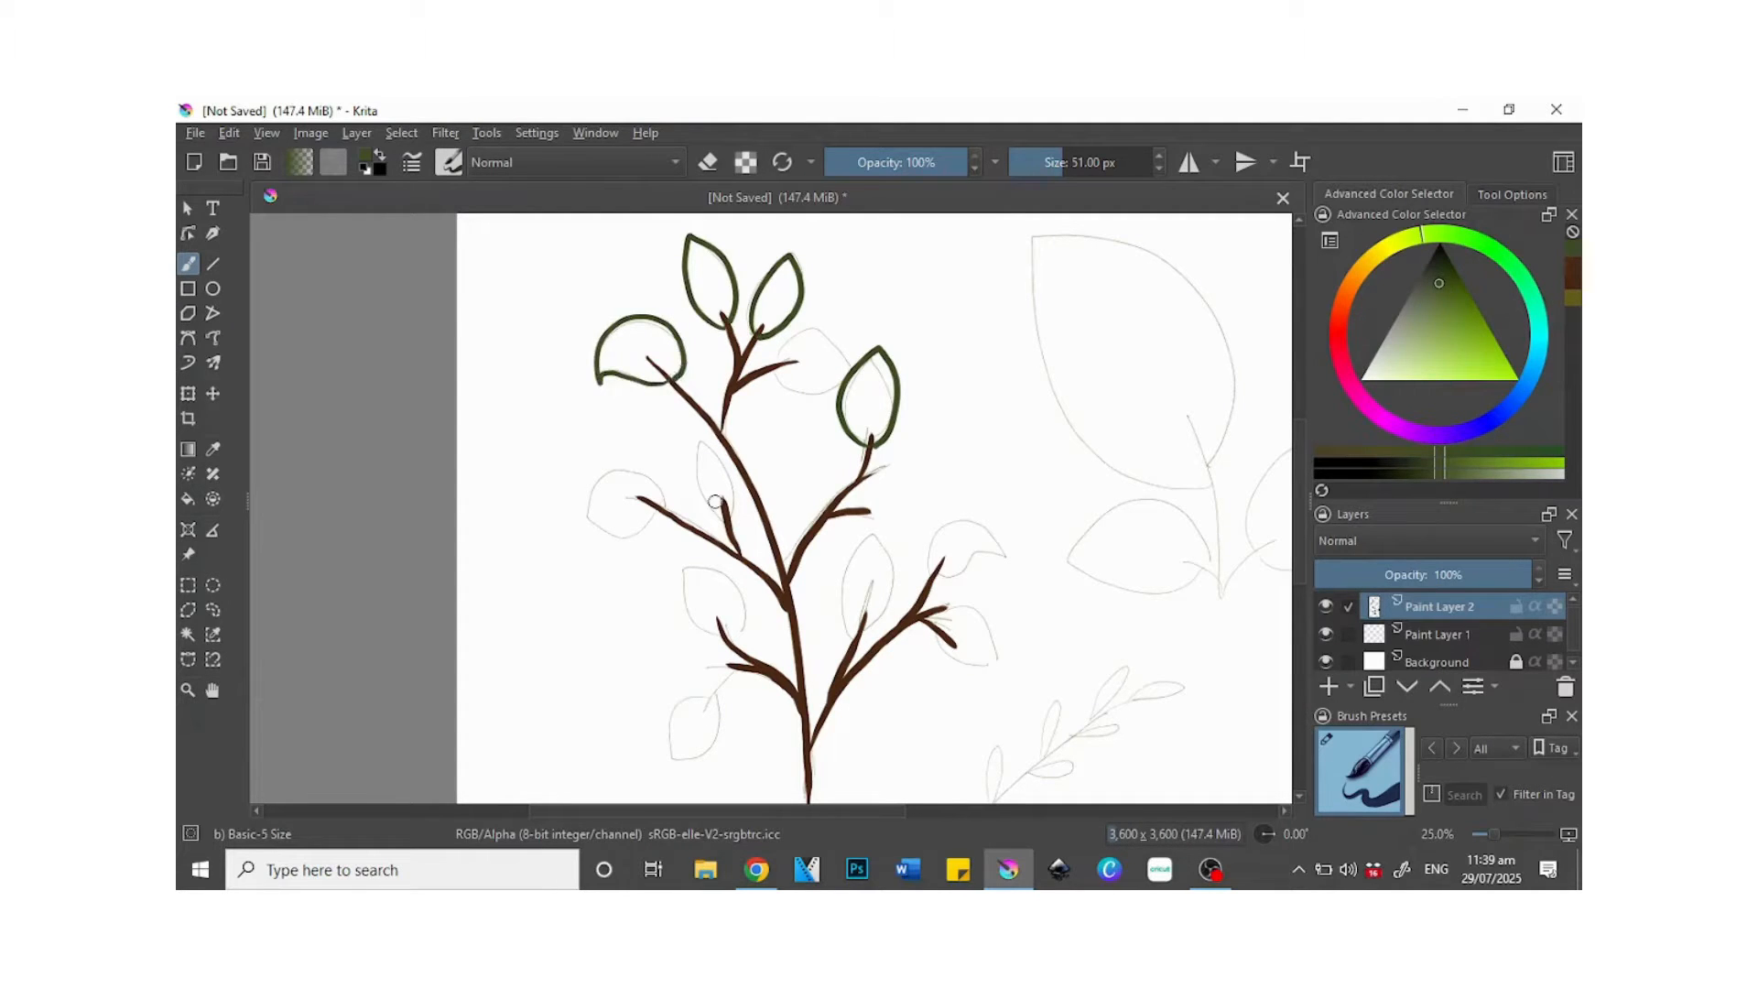
- Outline the small inner leaf, the curved middle-left leaf and the lower-left leaf in dark green, undoing stray strokes
mouse_move(721, 517)
mouse_down()
mouse_move(694, 448)
mouse_move(717, 457)
mouse_move(731, 511)
mouse_up()
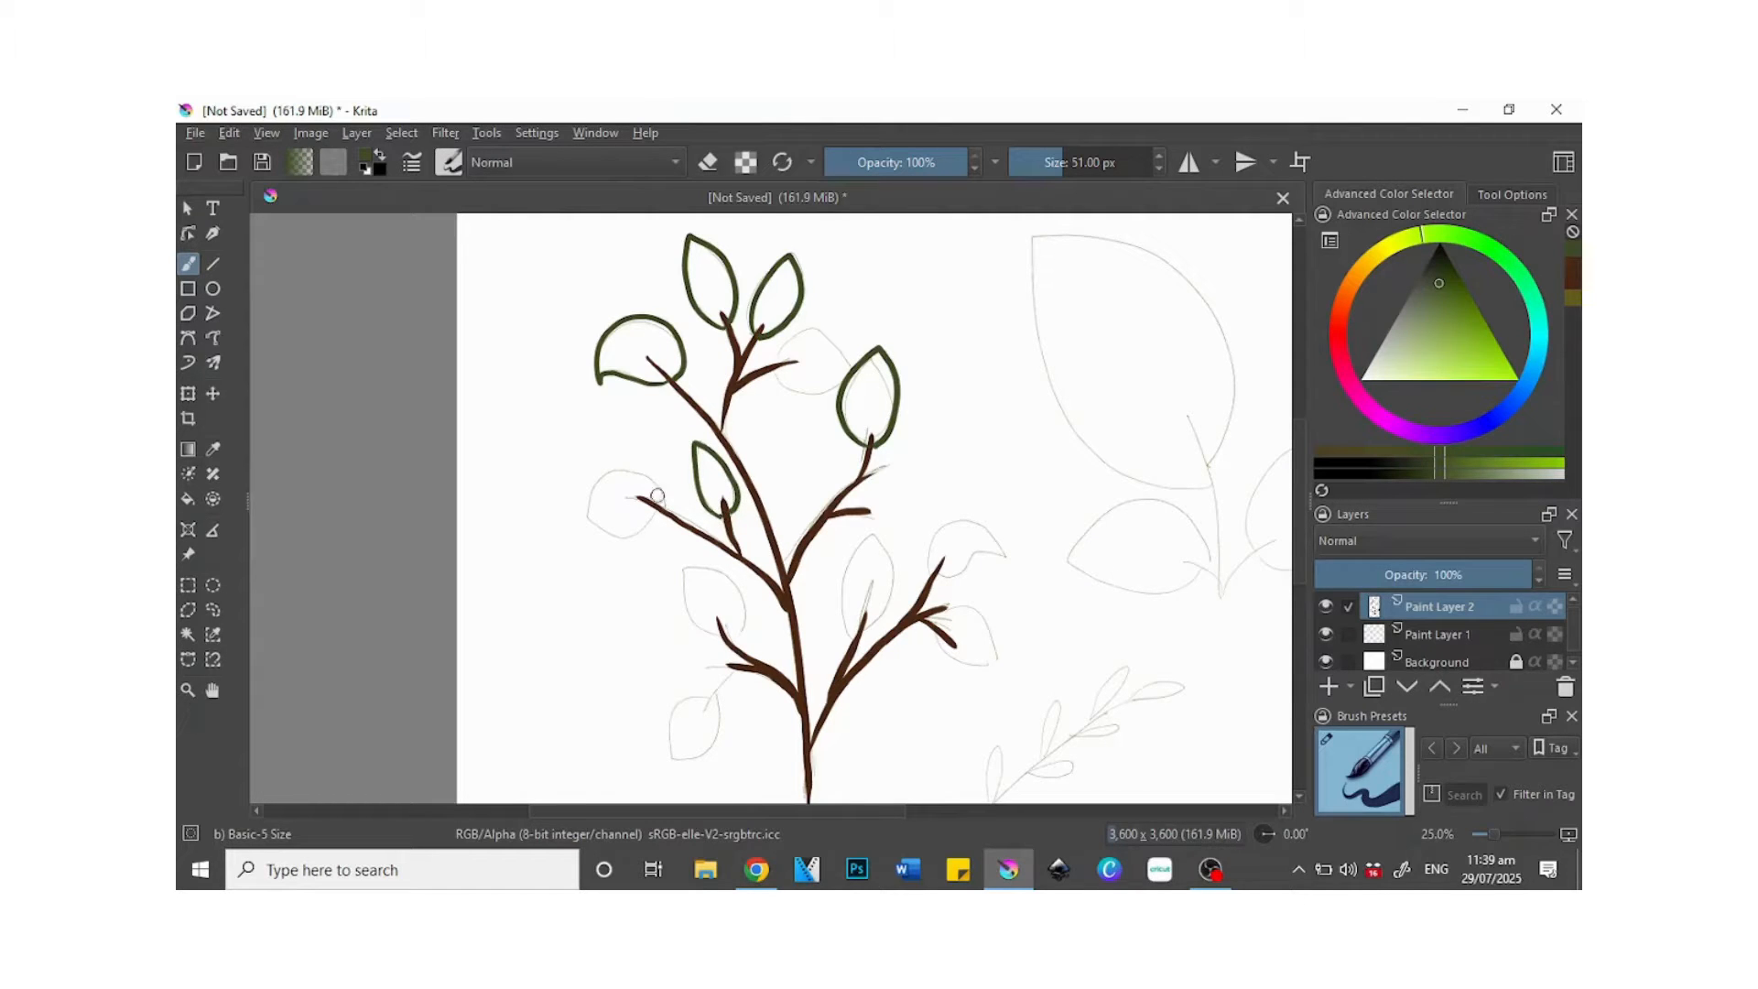
drag(662, 504, 586, 507)
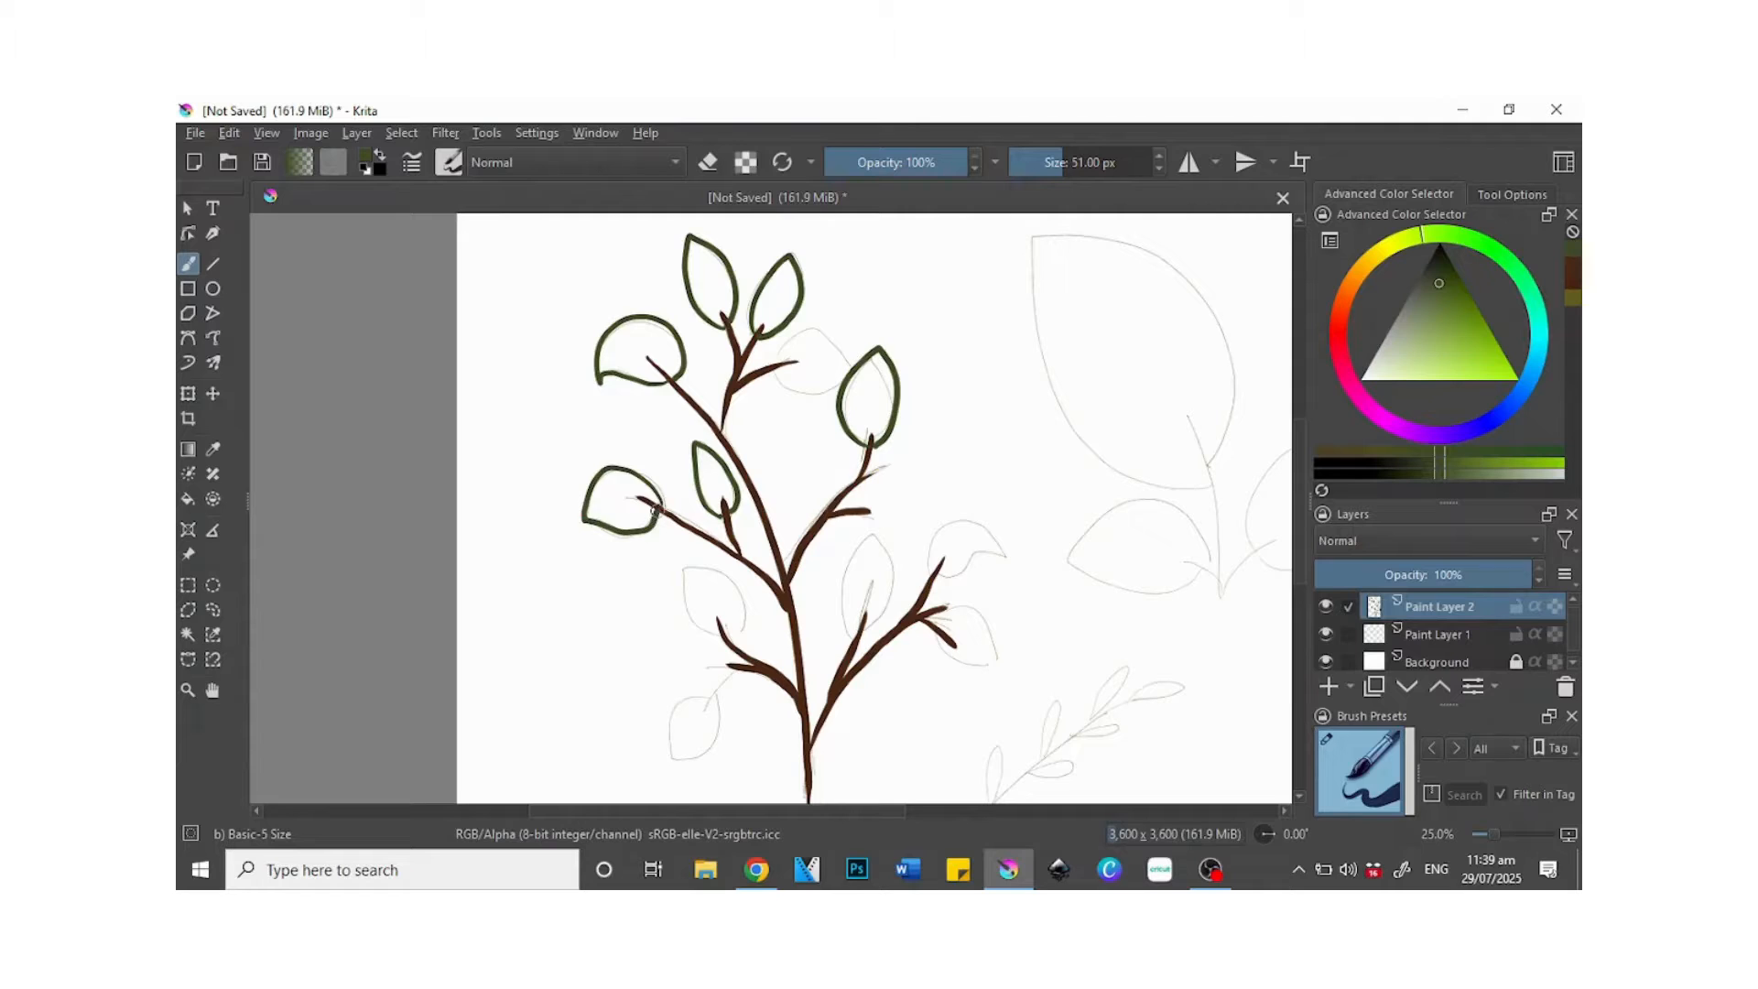
key(ctrl+z)
mouse_move(665, 510)
mouse_down()
mouse_move(592, 519)
mouse_move(638, 533)
mouse_up()
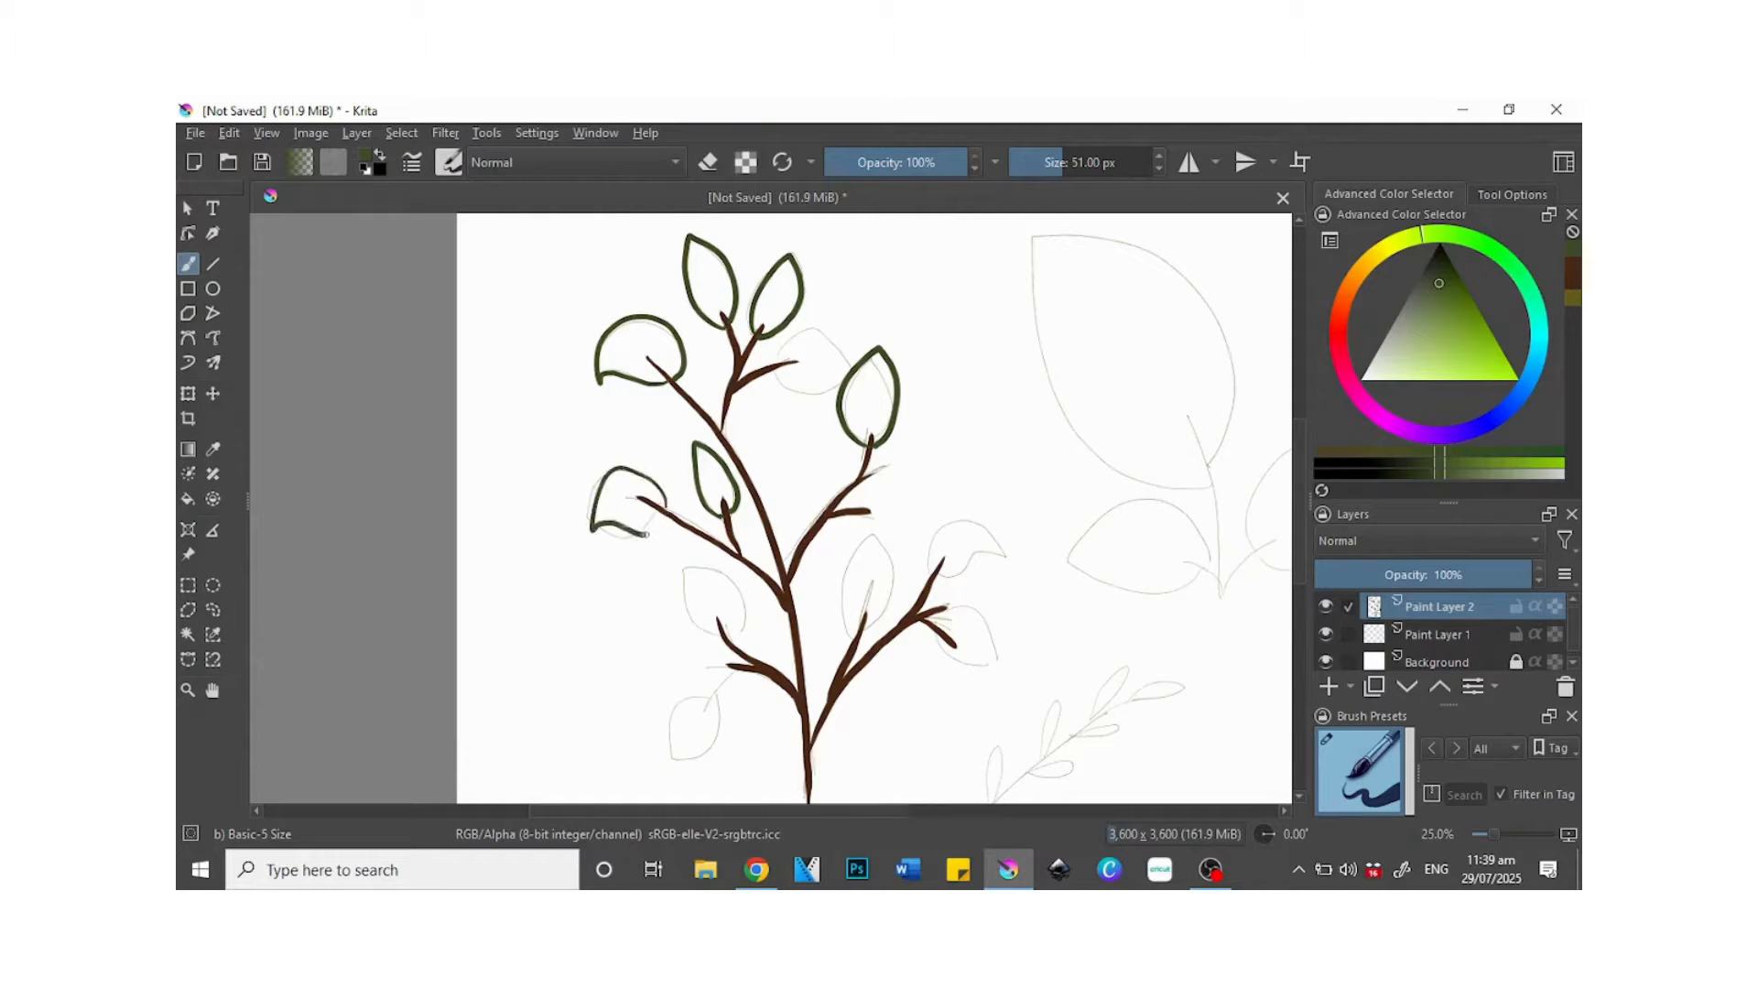
mouse_move(718, 630)
mouse_down()
mouse_move(677, 566)
mouse_move(699, 565)
mouse_move(734, 635)
mouse_up()
key(ctrl+z)
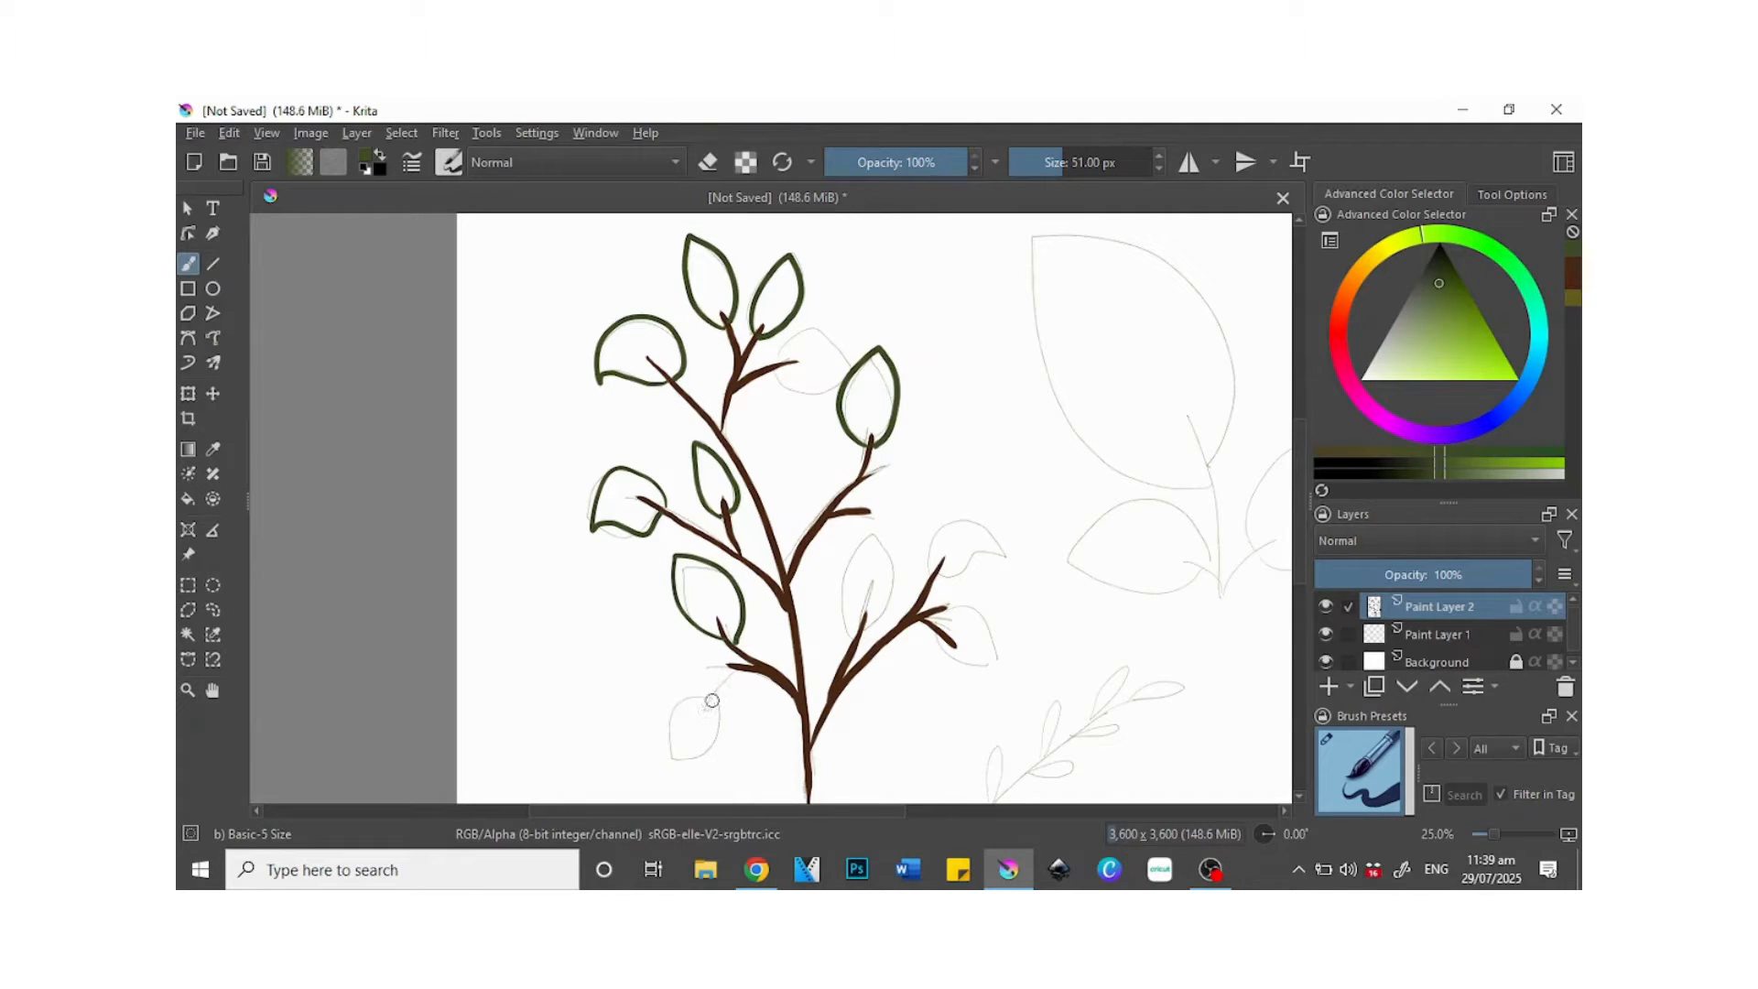
- Paint the lowest left twig in brown and outline the leaf at its end in dark green
click(1576, 287)
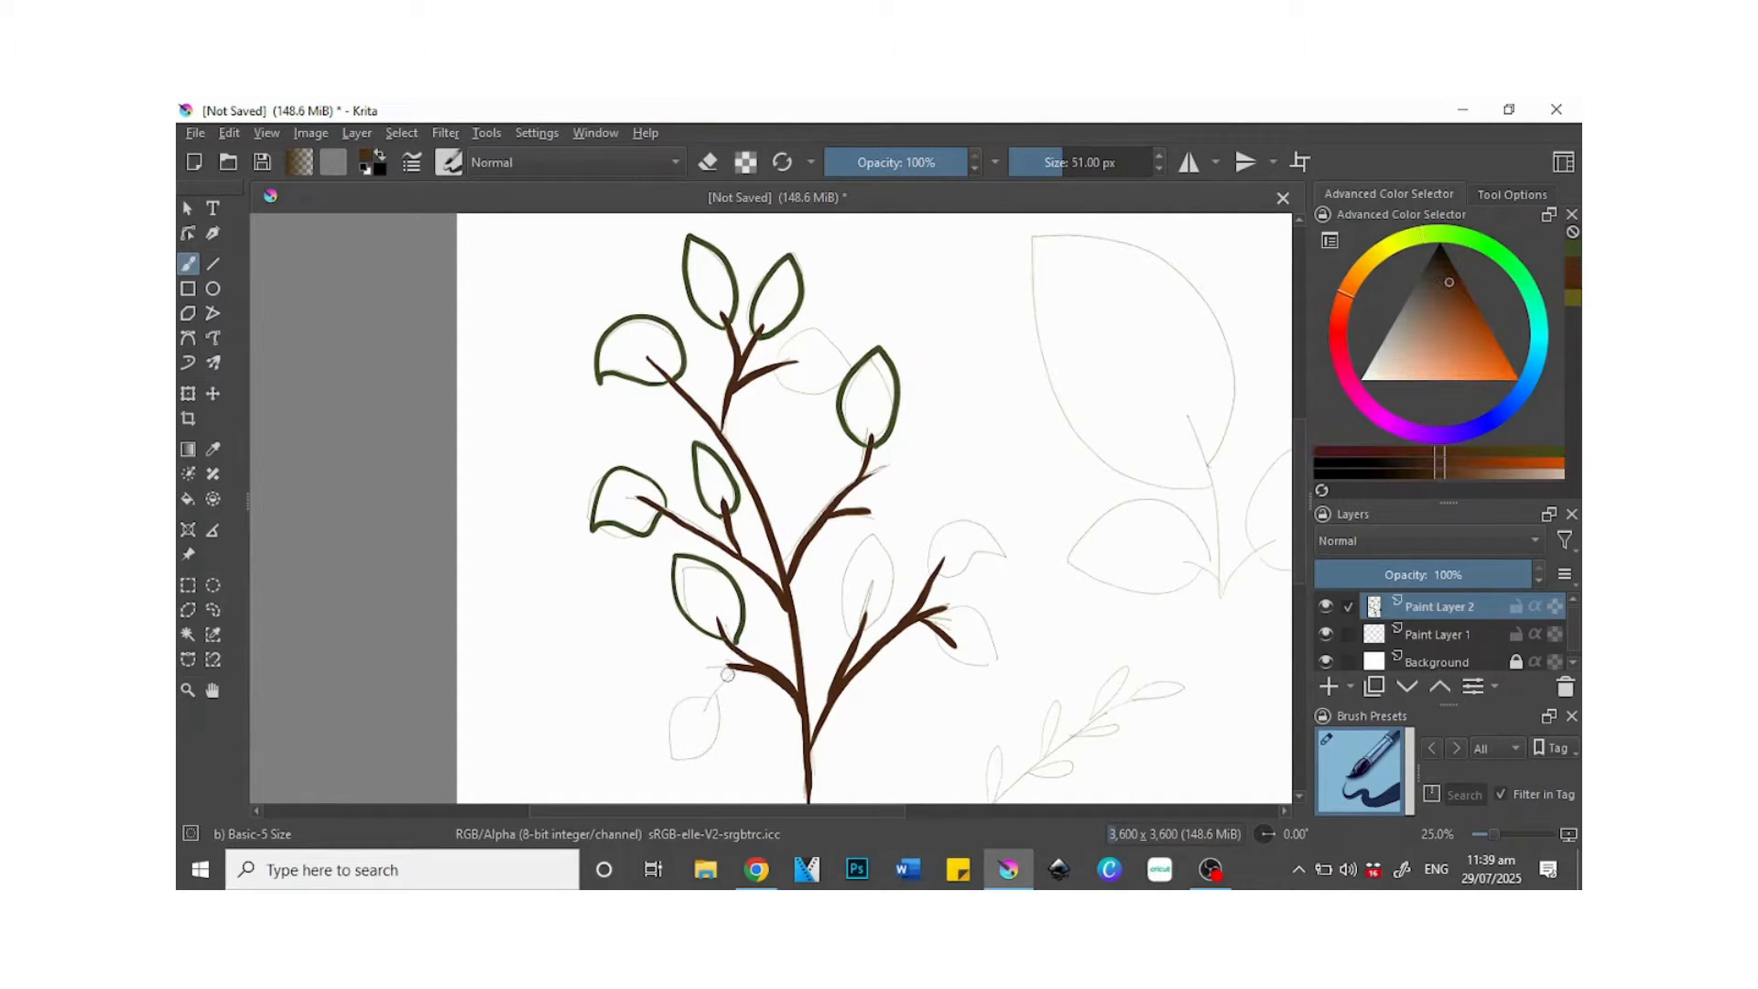
drag(723, 681, 705, 715)
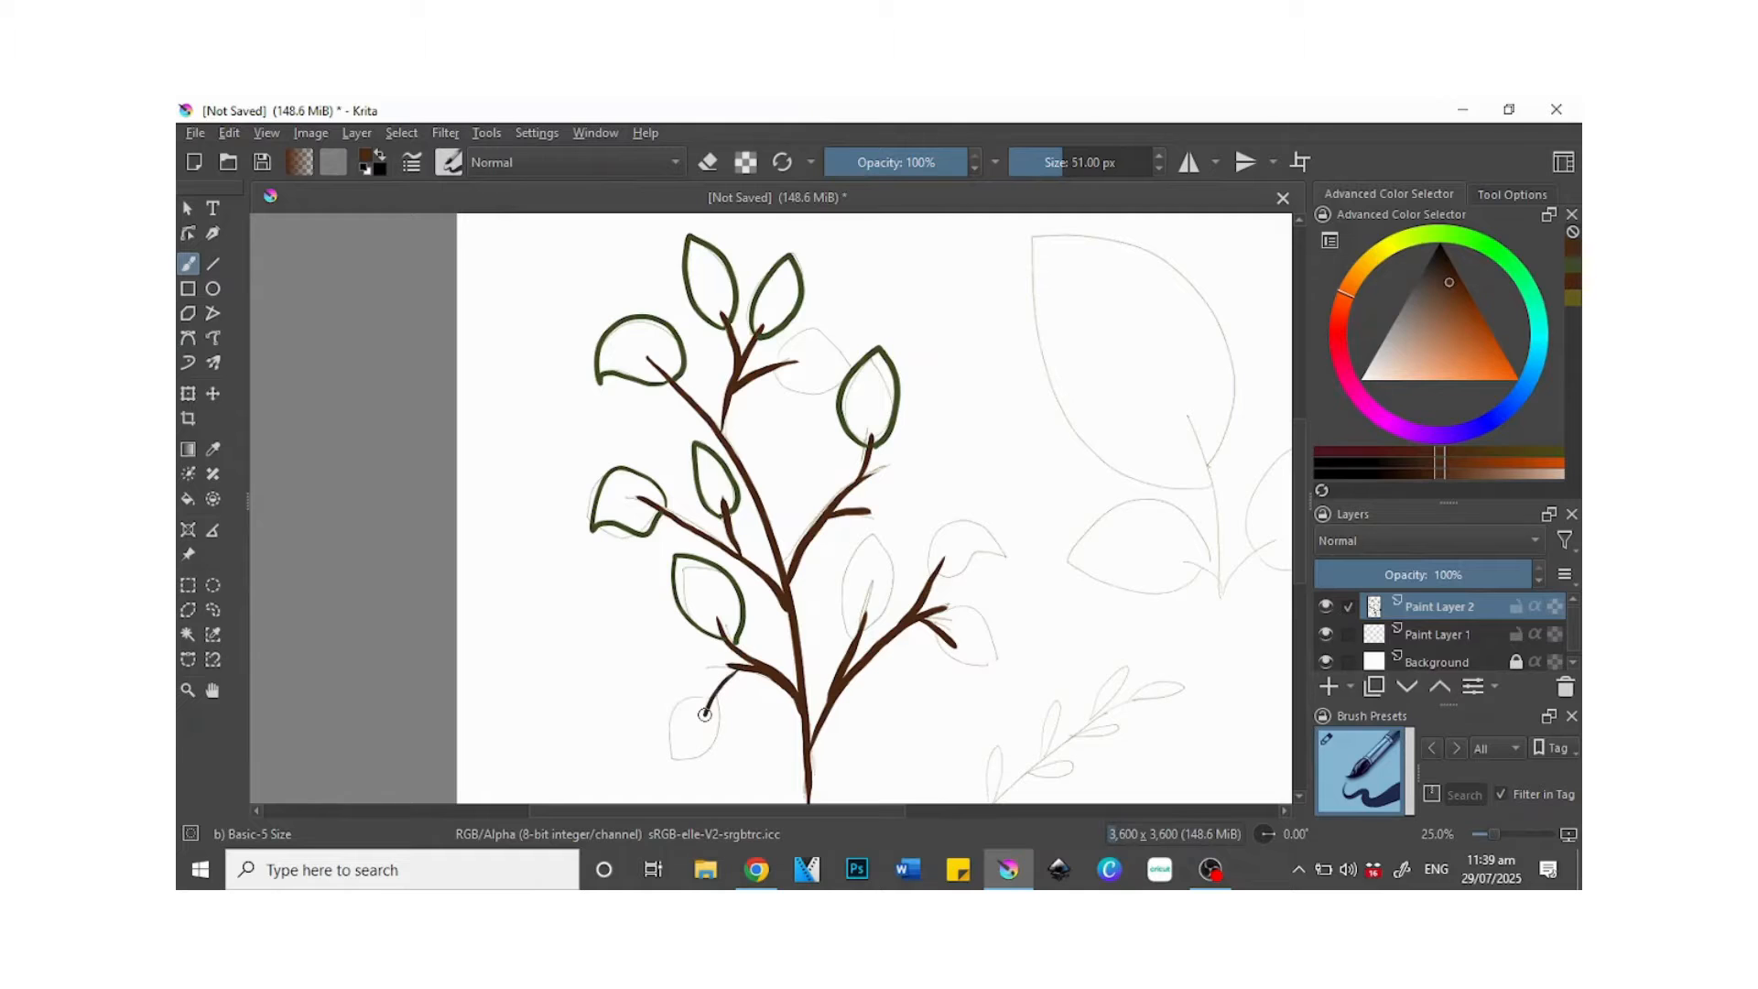
click(1571, 267)
drag(709, 696, 677, 762)
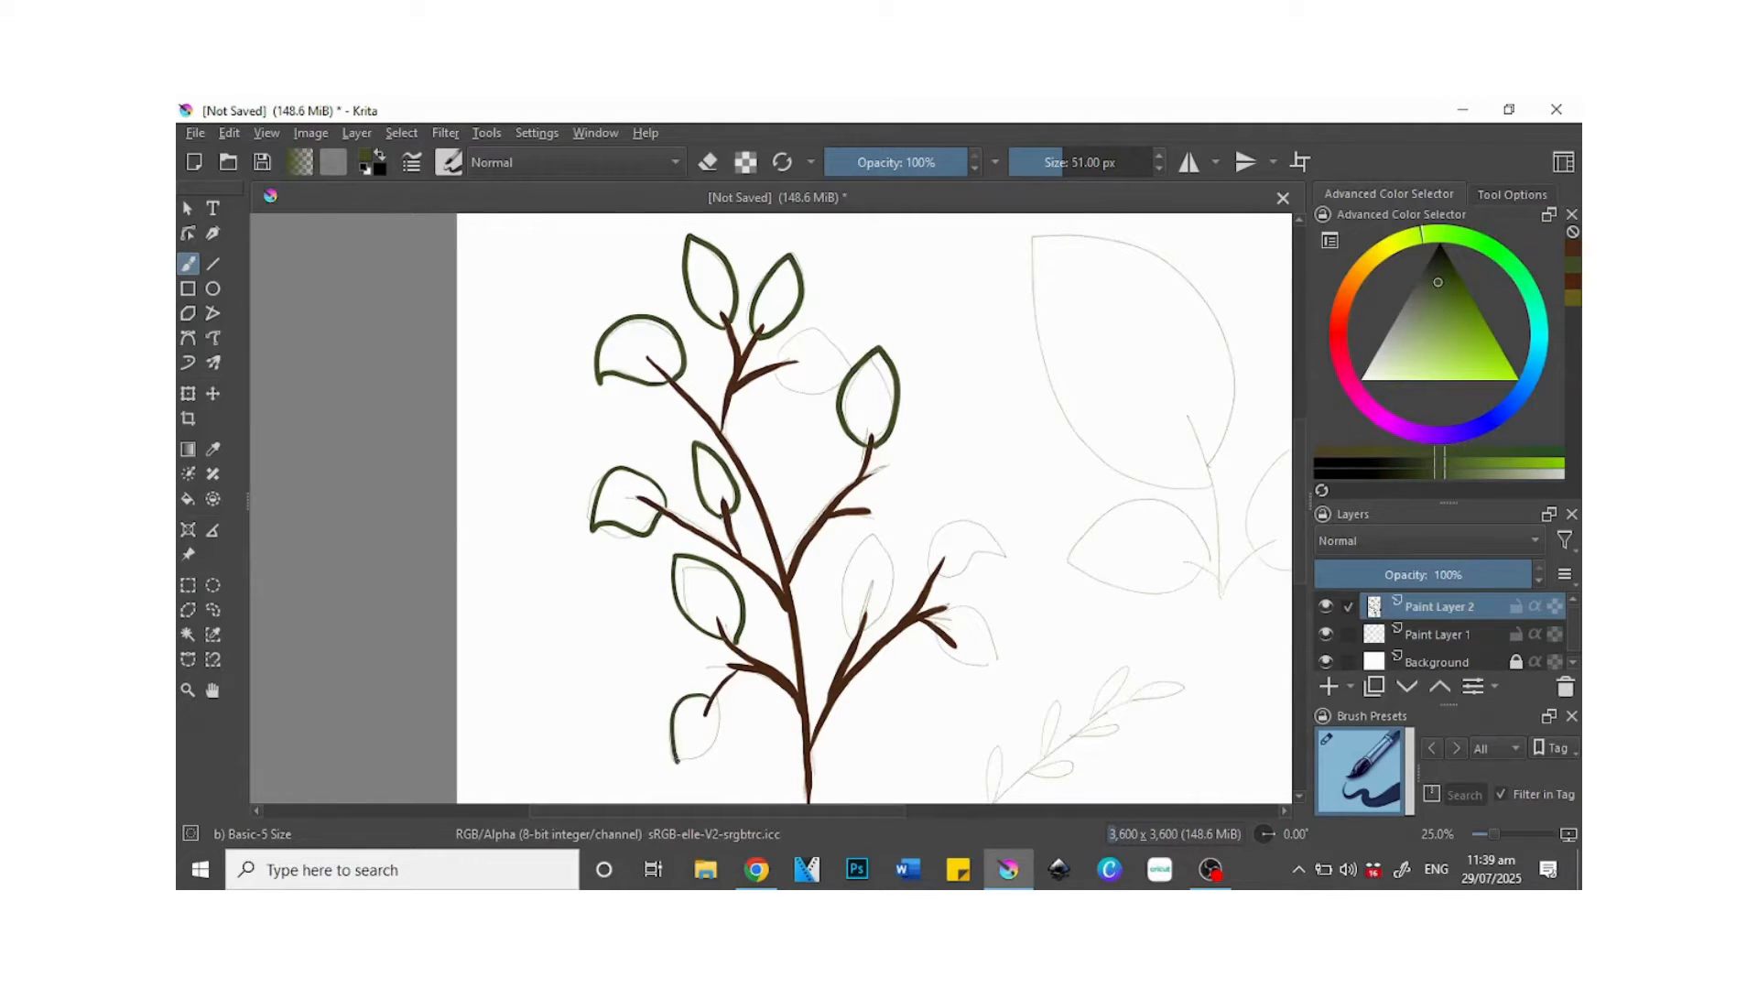
- Outline the lower-right branch's four leaves and the rounded leaf on the upper-right twig in dark green
mouse_move(854, 635)
mouse_down()
mouse_move(840, 573)
mouse_move(873, 533)
mouse_move(890, 596)
mouse_move(862, 632)
mouse_up()
drag(927, 568, 1008, 561)
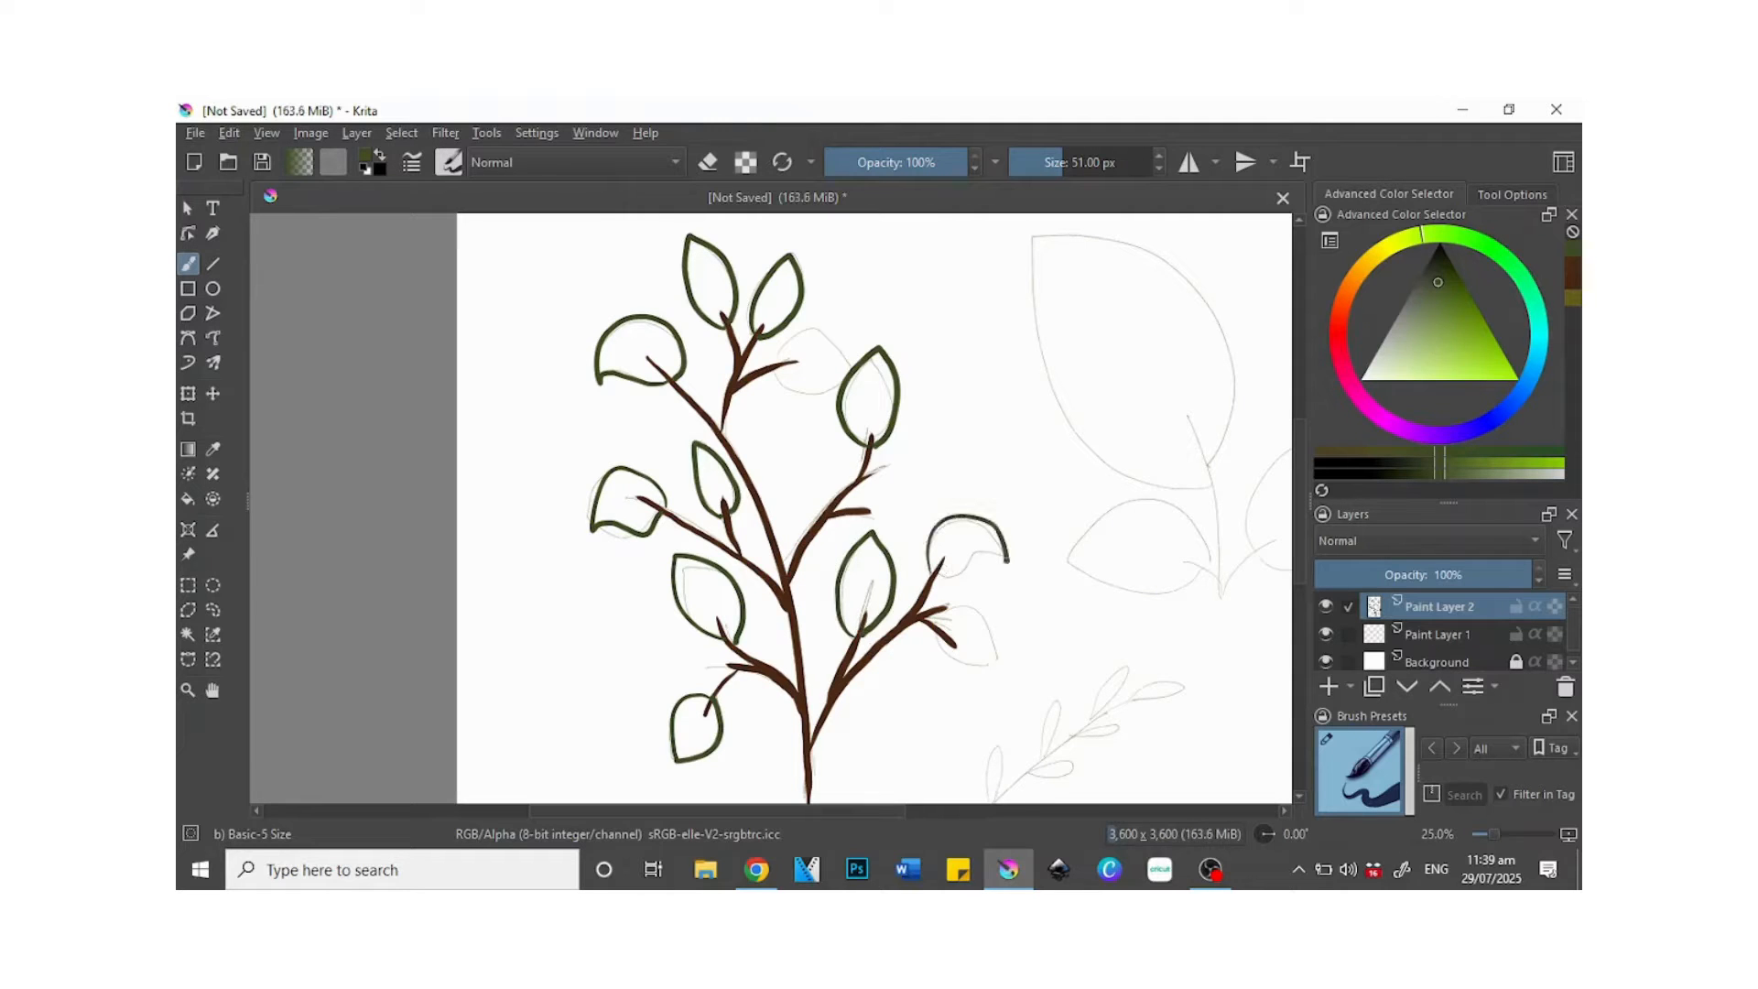
mouse_move(936, 632)
mouse_down()
mouse_move(987, 682)
mouse_move(948, 630)
mouse_up()
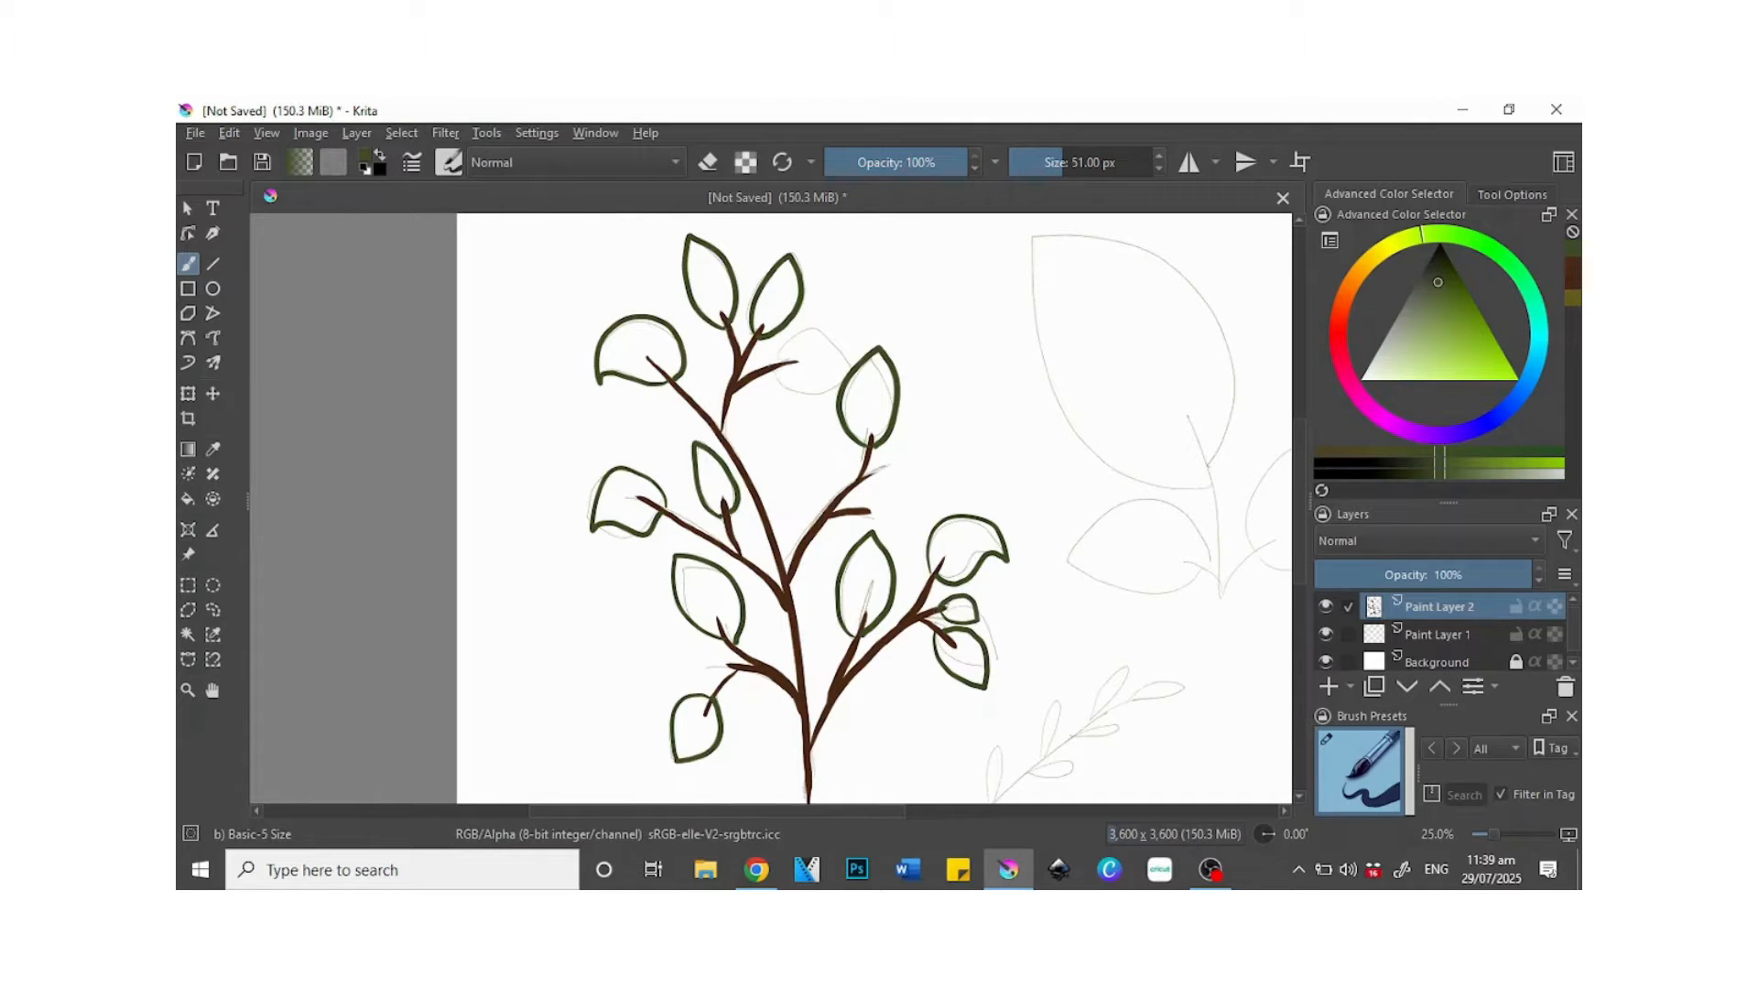
mouse_move(828, 344)
mouse_down()
mouse_move(811, 391)
mouse_move(775, 374)
mouse_up()
- Fill the two top leaves, the rounded twig leaf, the upper-right leaf and the lower inner-right leaf with dark green
mouse_move(1301, 457)
mouse_down()
mouse_move(1300, 499)
mouse_move(1292, 448)
mouse_up()
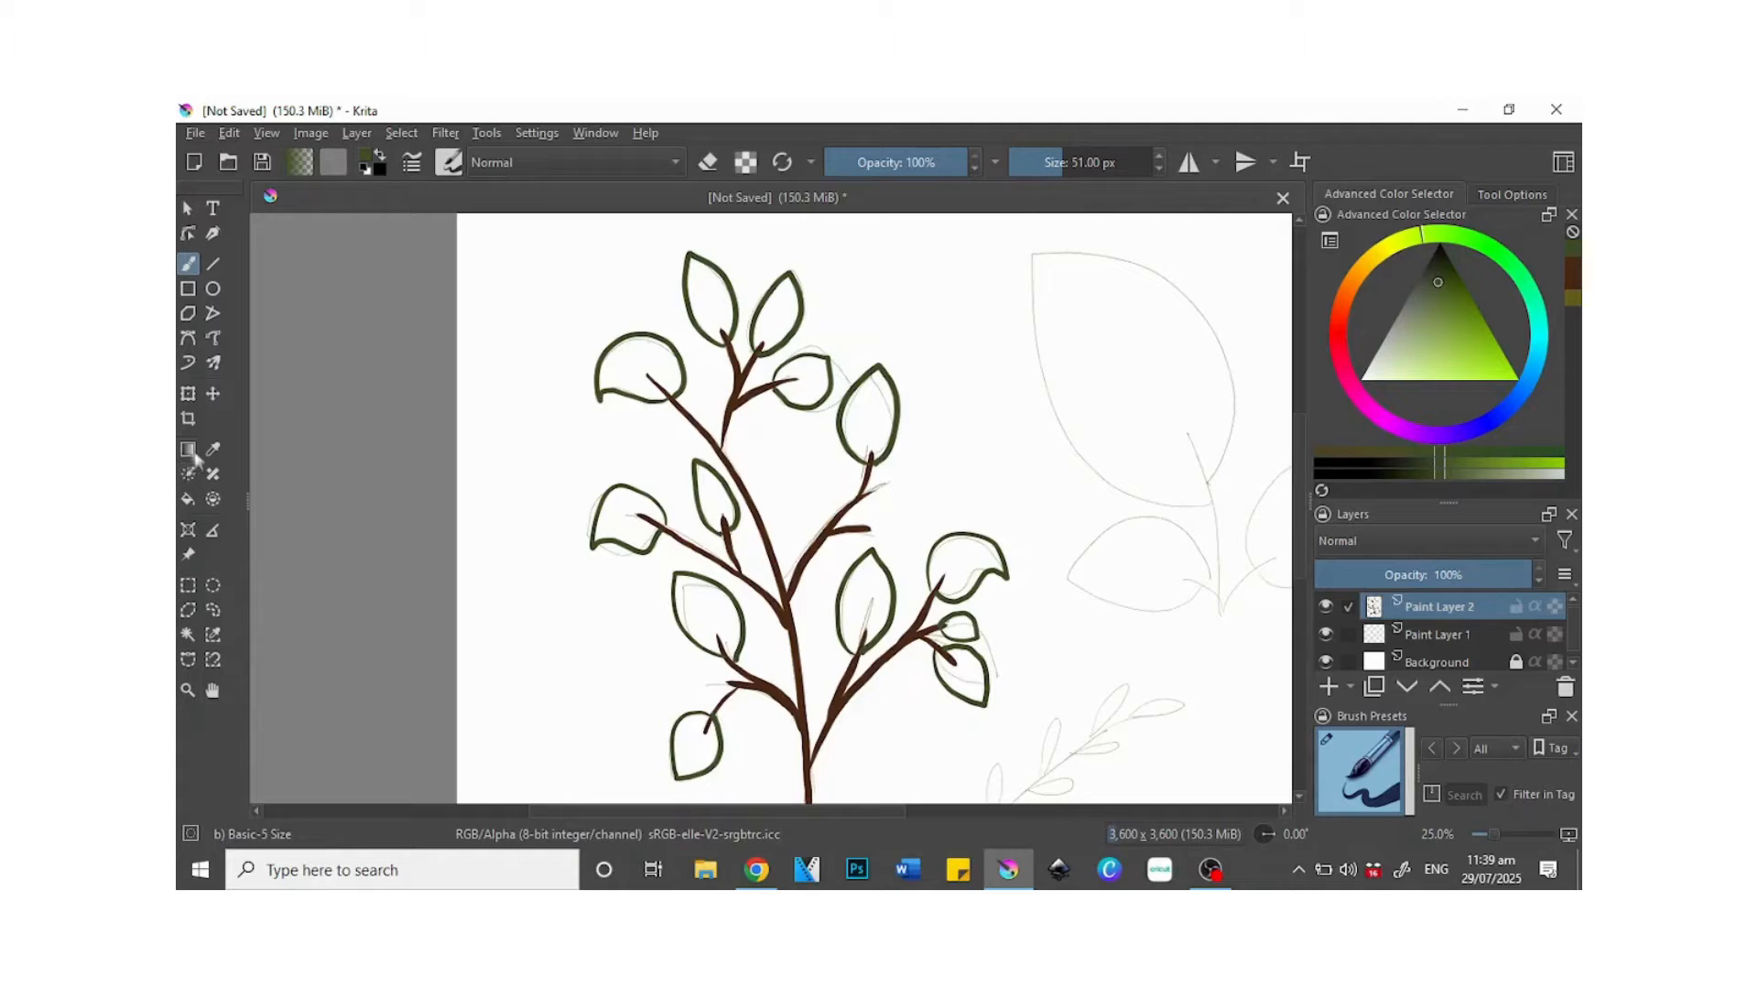
click(187, 499)
click(700, 295)
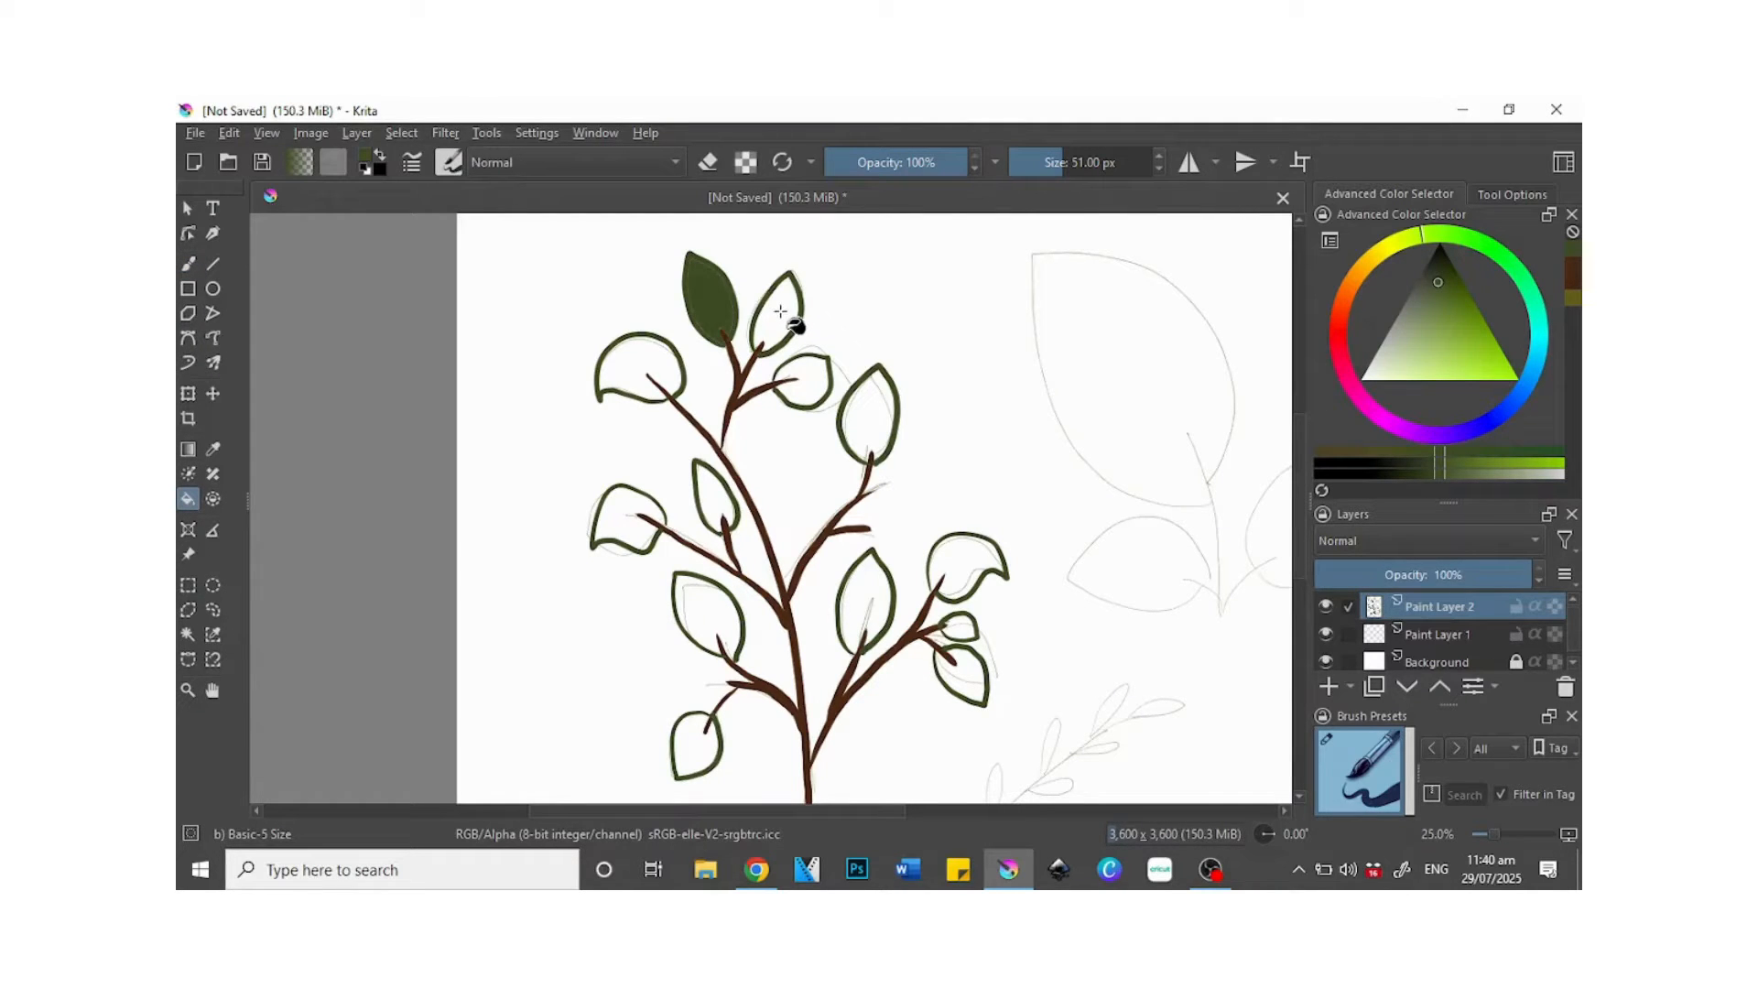
click(813, 385)
click(871, 408)
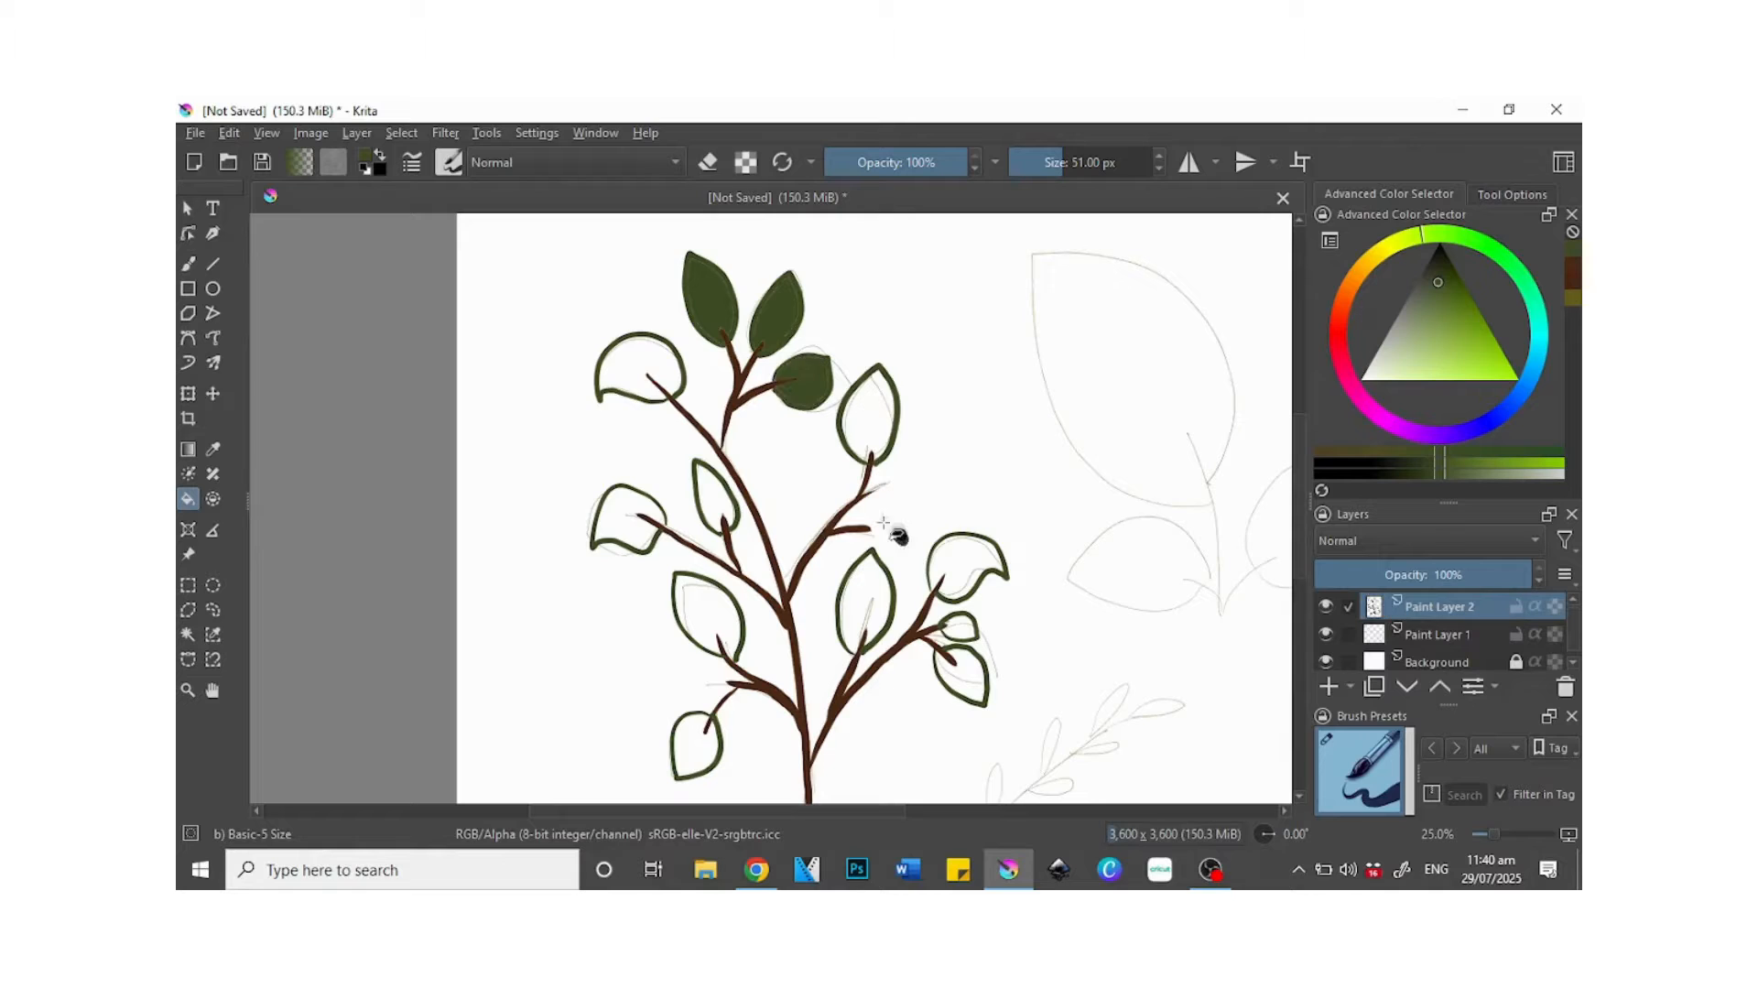
click(871, 587)
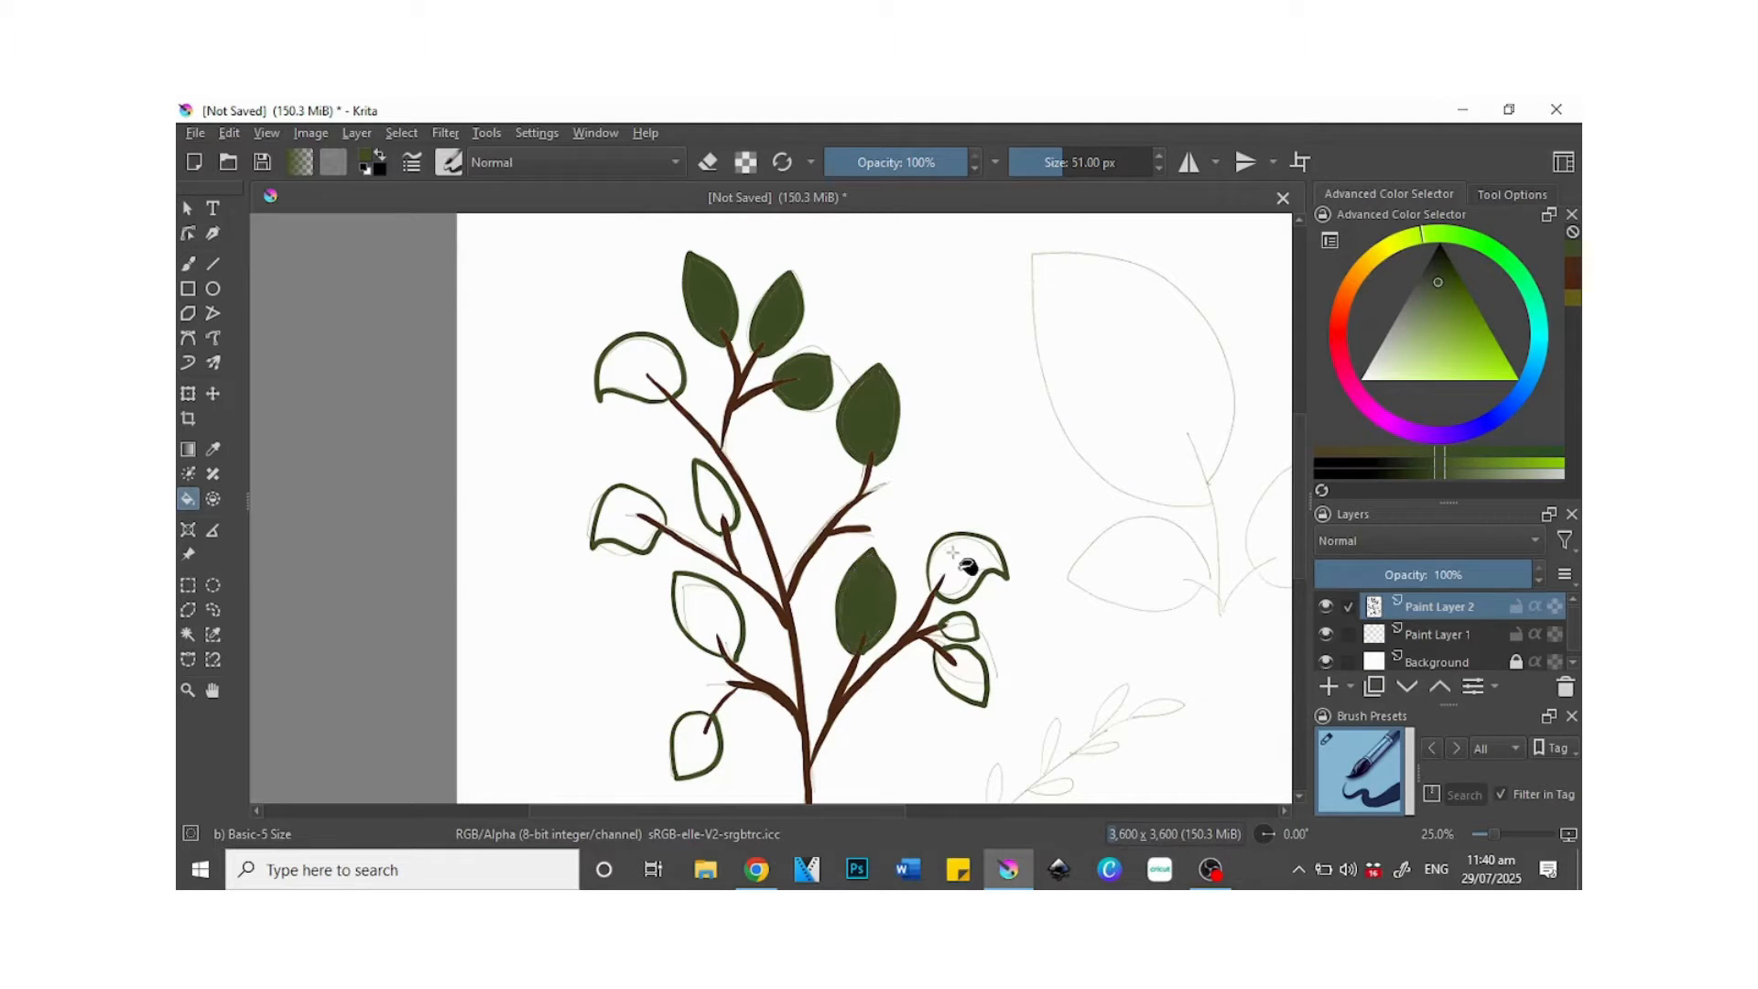
click(961, 625)
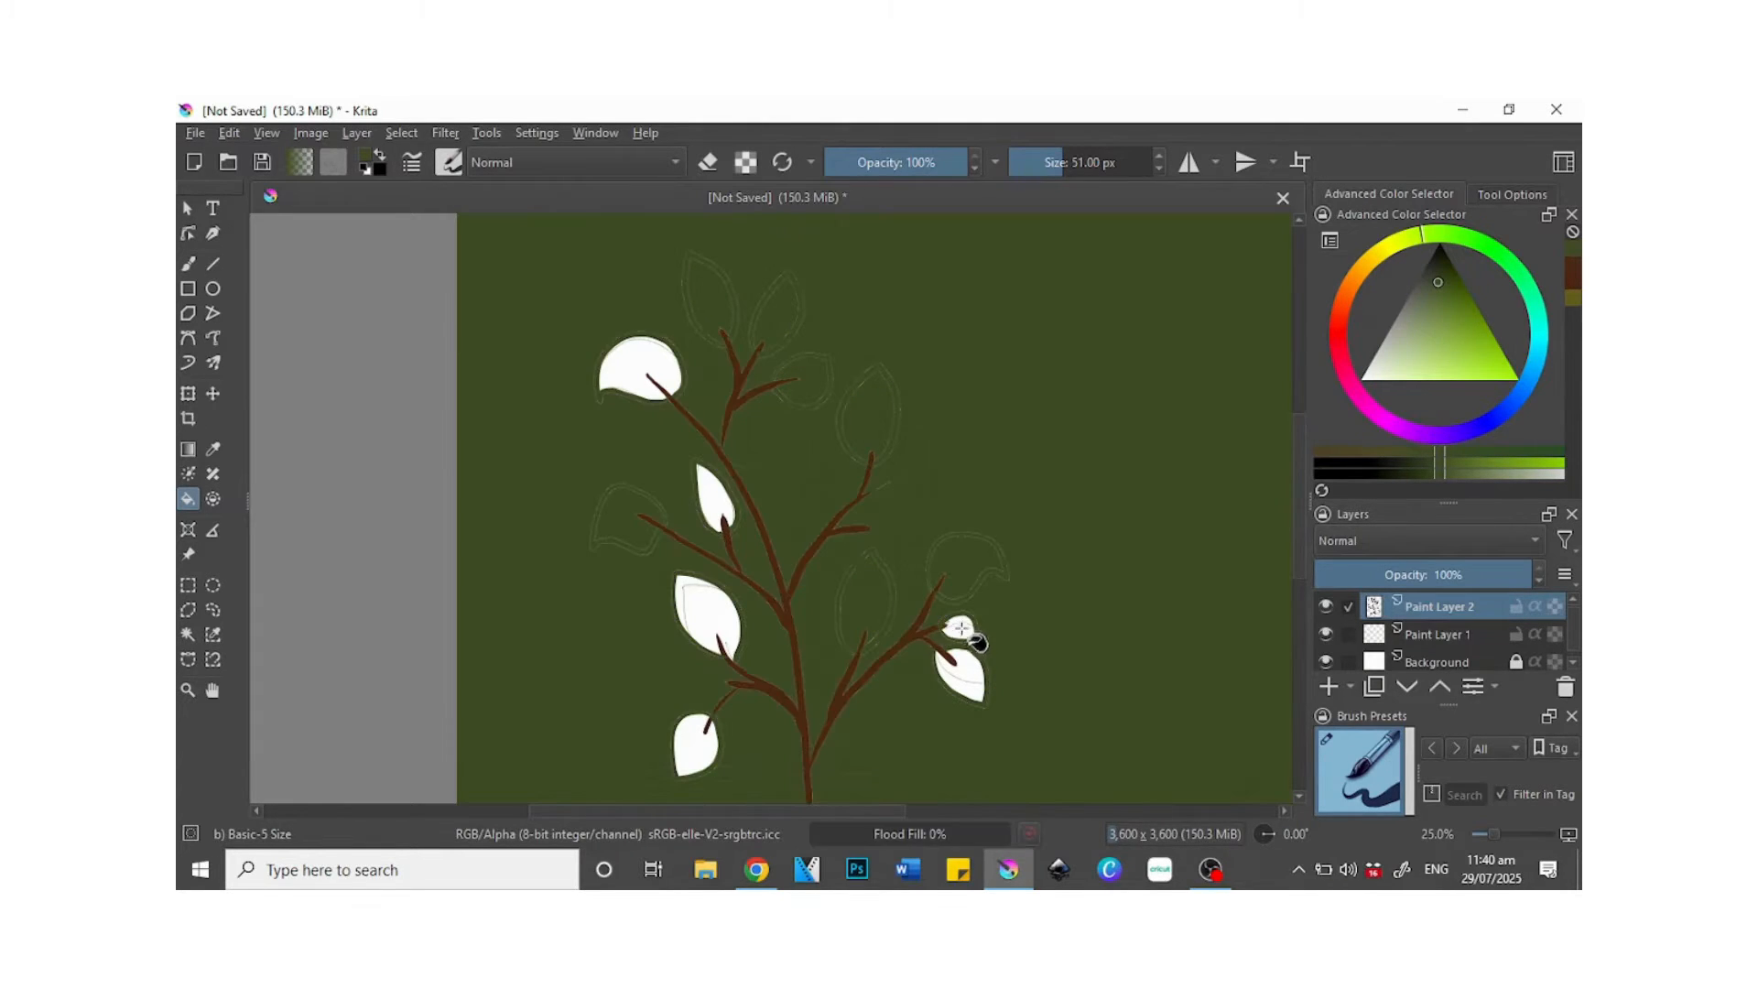
key(ctrl+z)
key(ctrl+z)
key(ctrl+z)
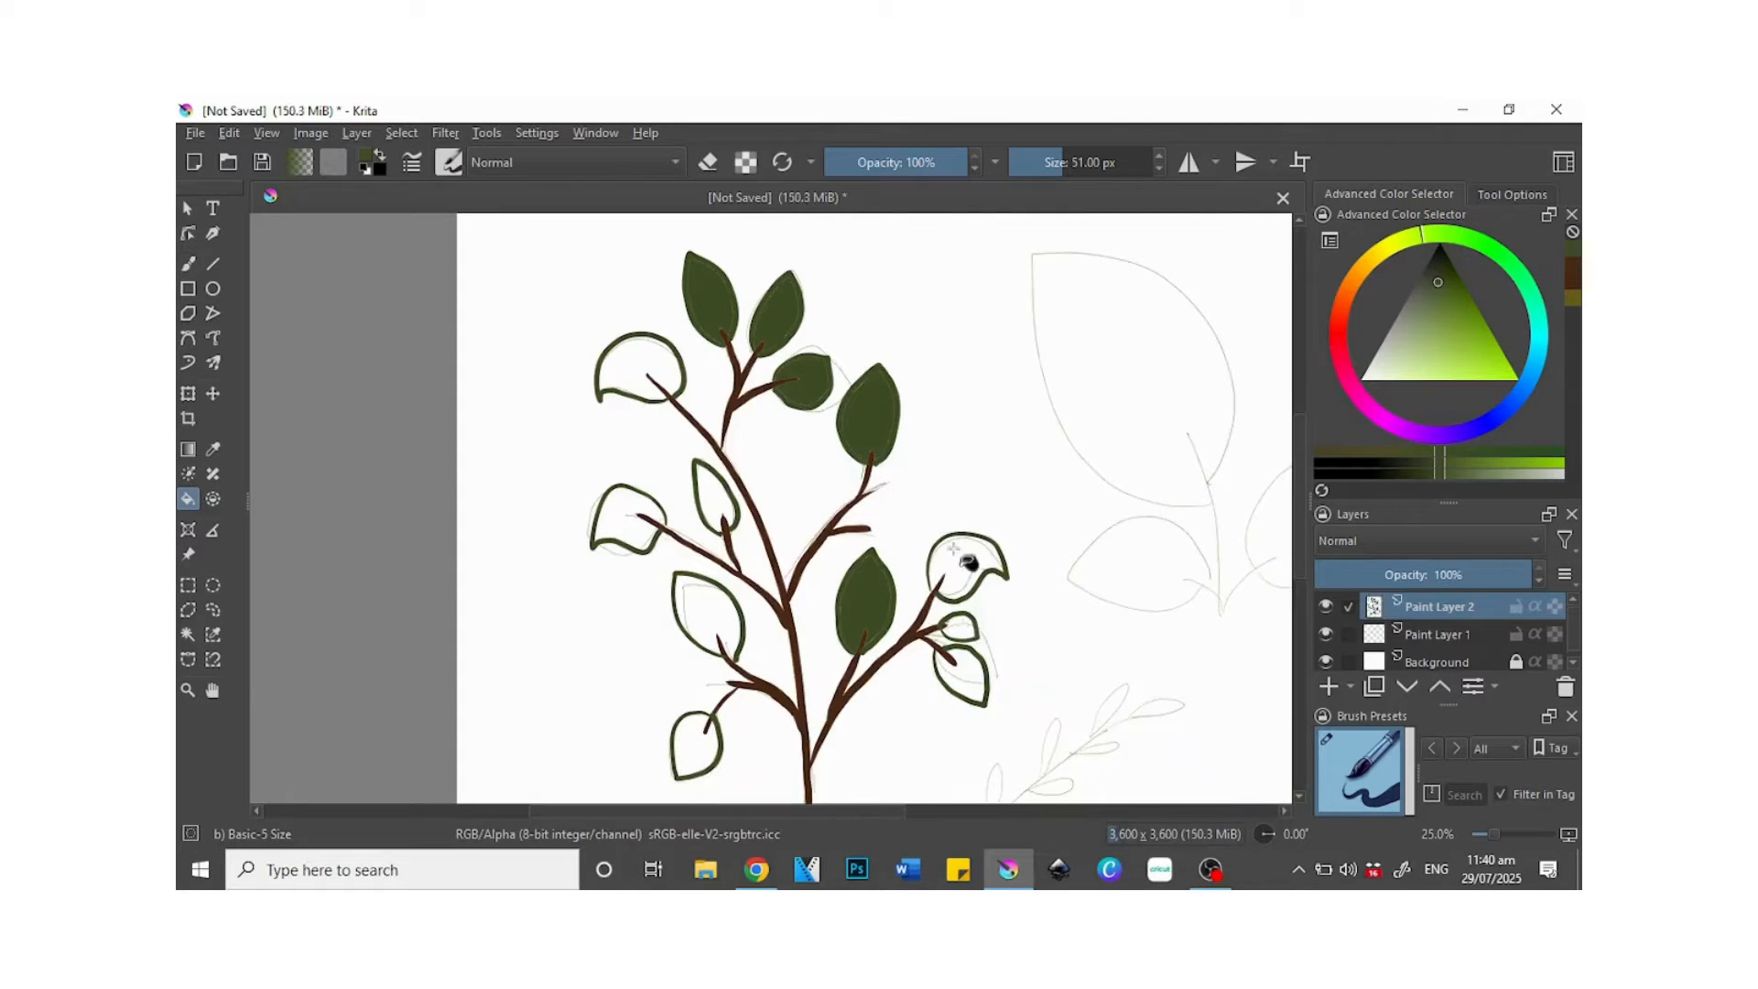
- Close the gap in the curved right leaf's outline and fill the three outer lower-right leaves and two lower-left leaves with dark green
click(194, 268)
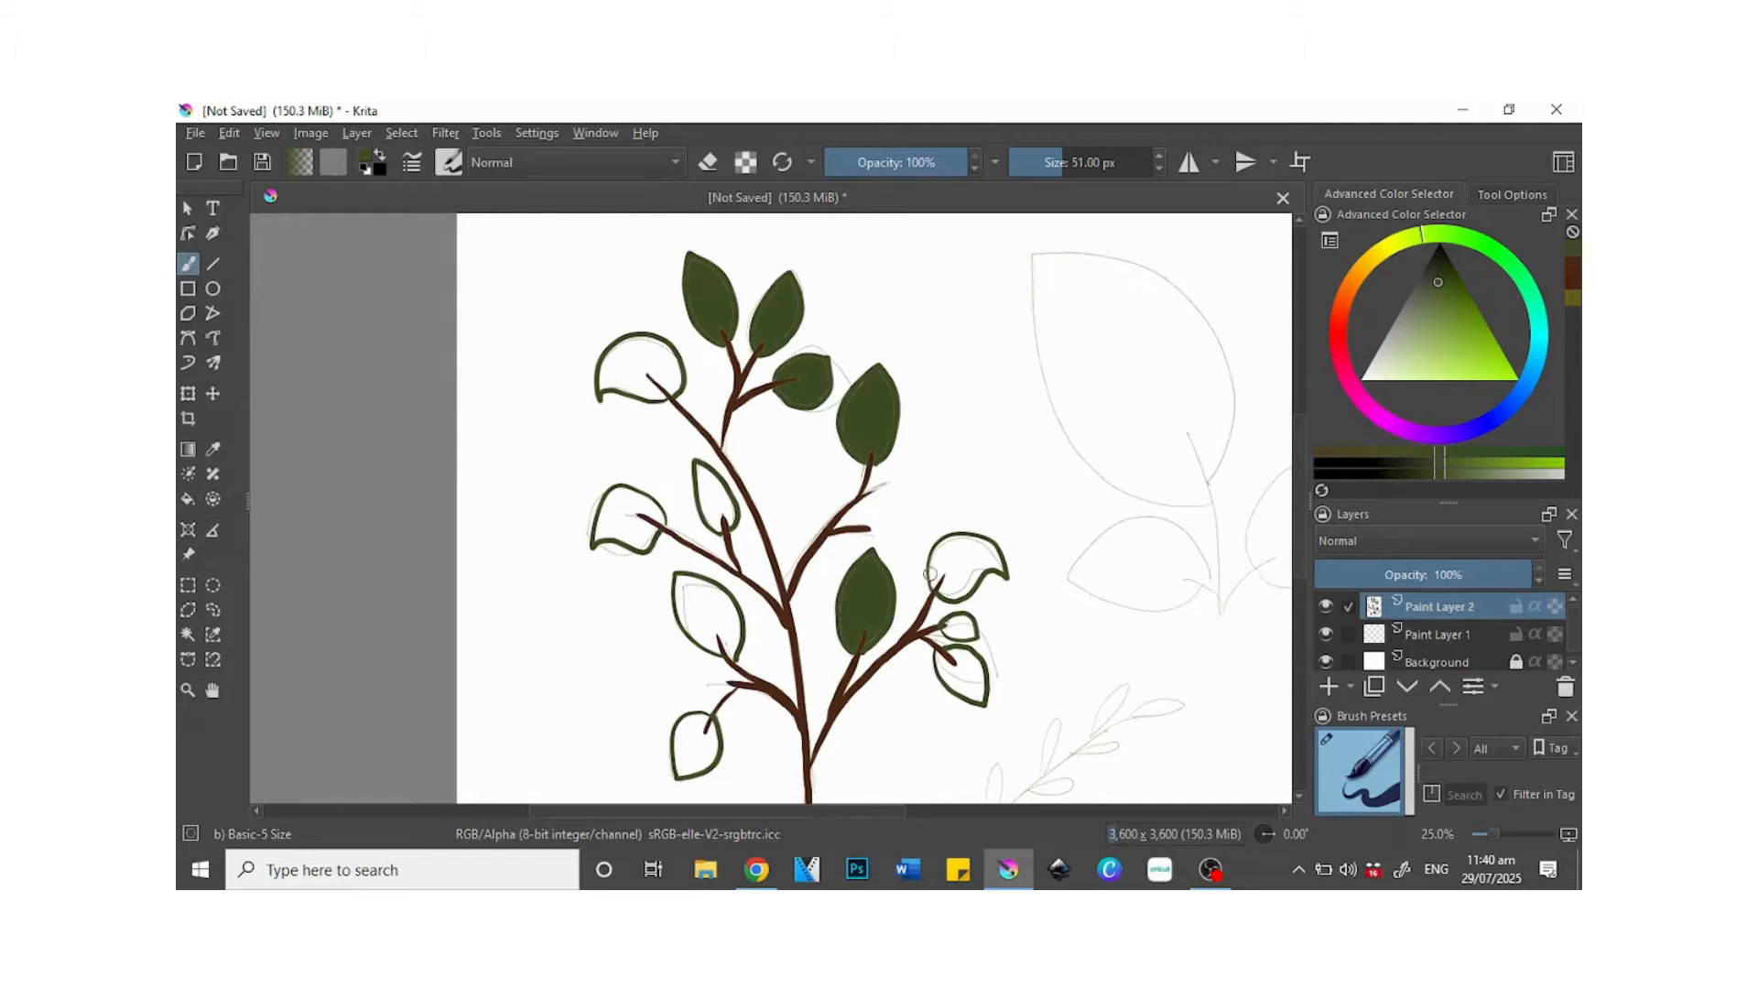
click(189, 501)
click(962, 572)
click(961, 632)
click(964, 680)
click(696, 747)
click(694, 606)
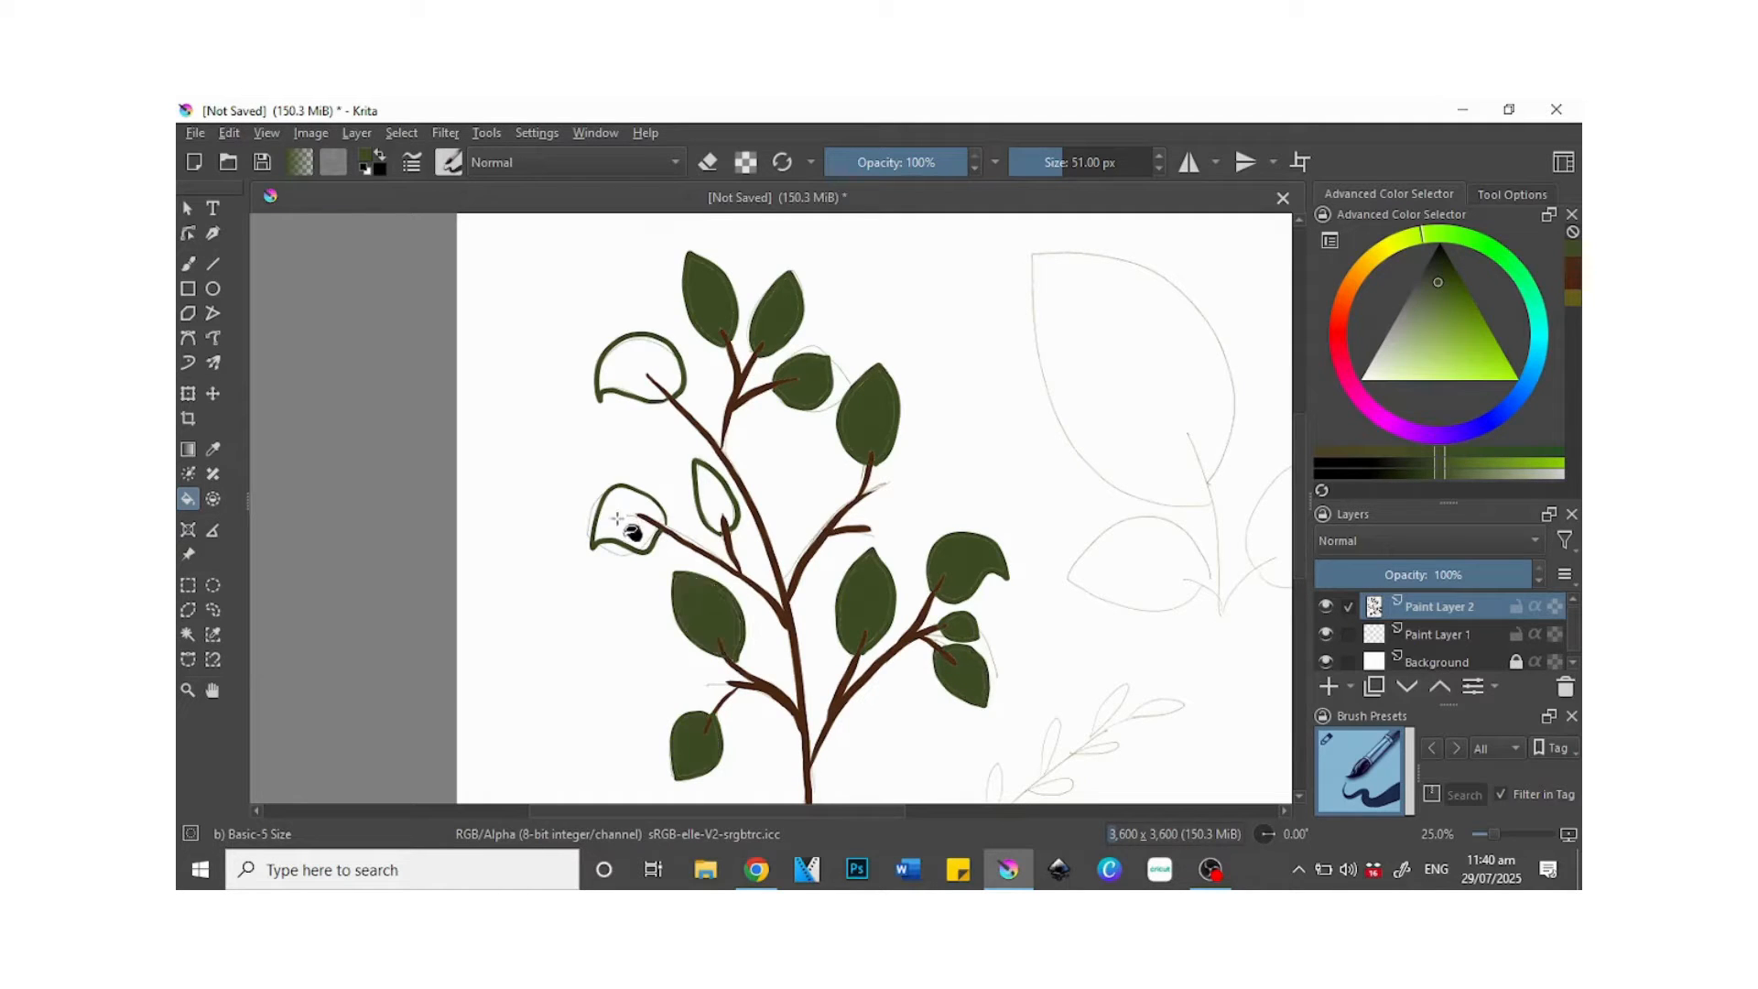
- Undo the overflowing fill, close the outline gap, and fill the middle-left, small inner and curved upper-left leaves with dark green
click(723, 502)
key(ctrl+z)
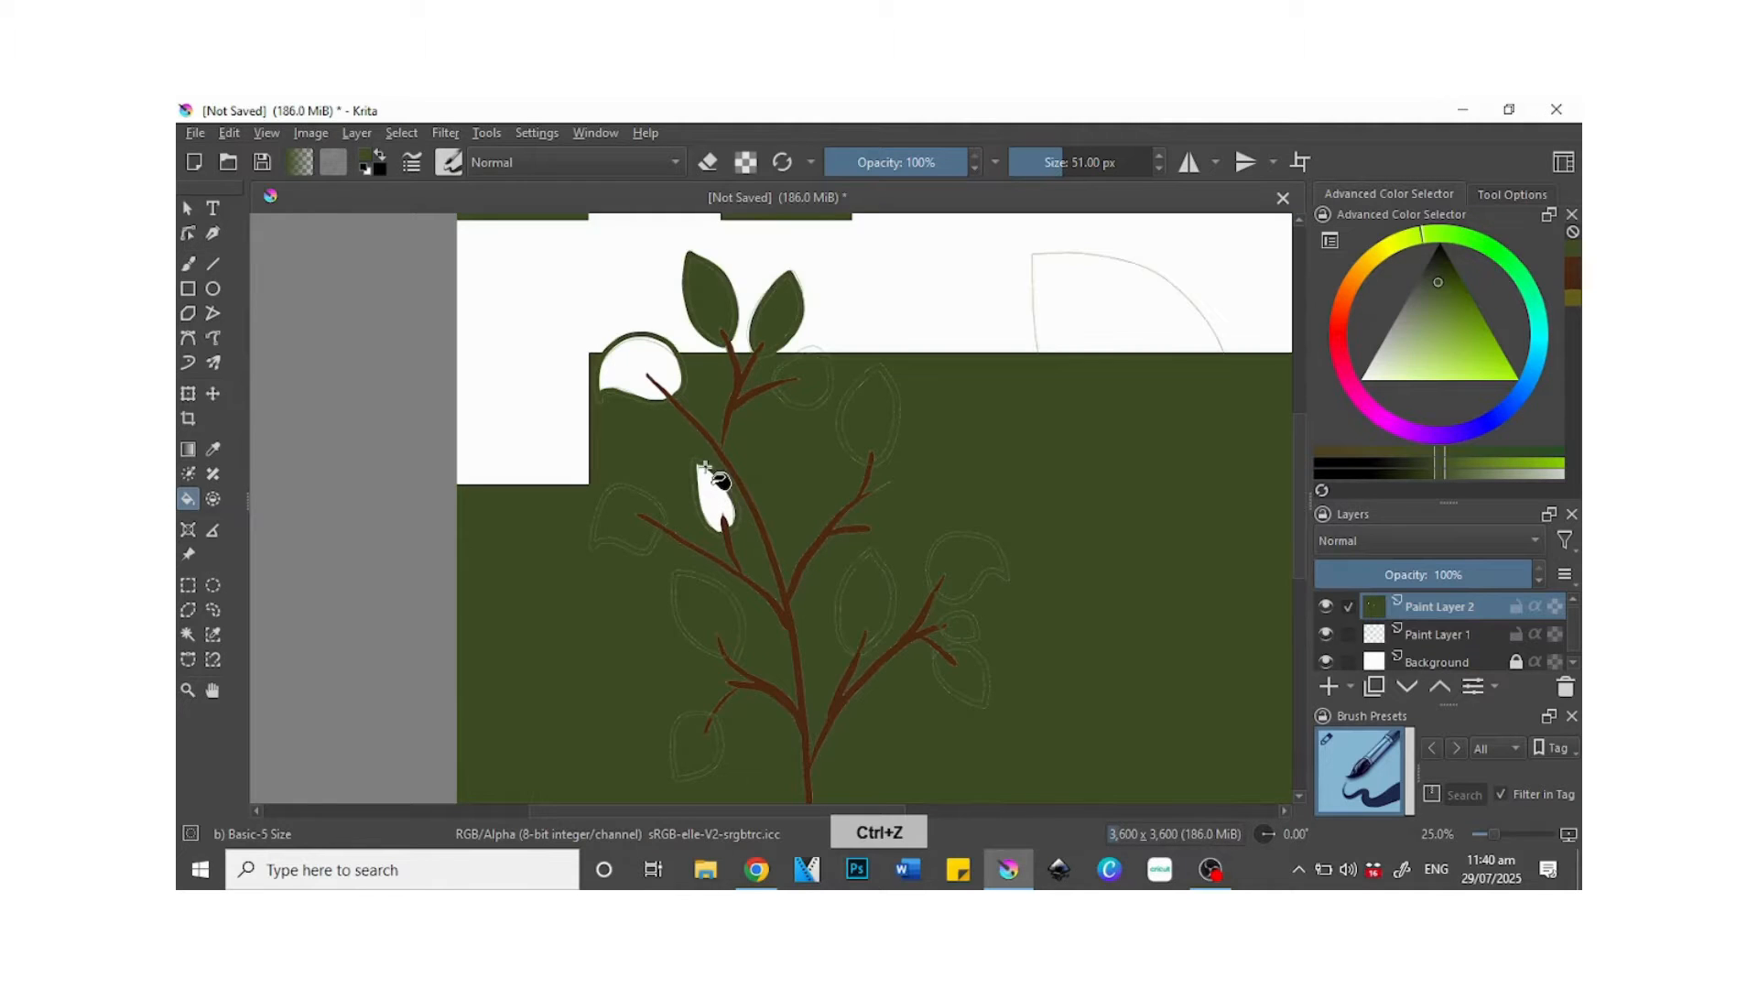
click(189, 265)
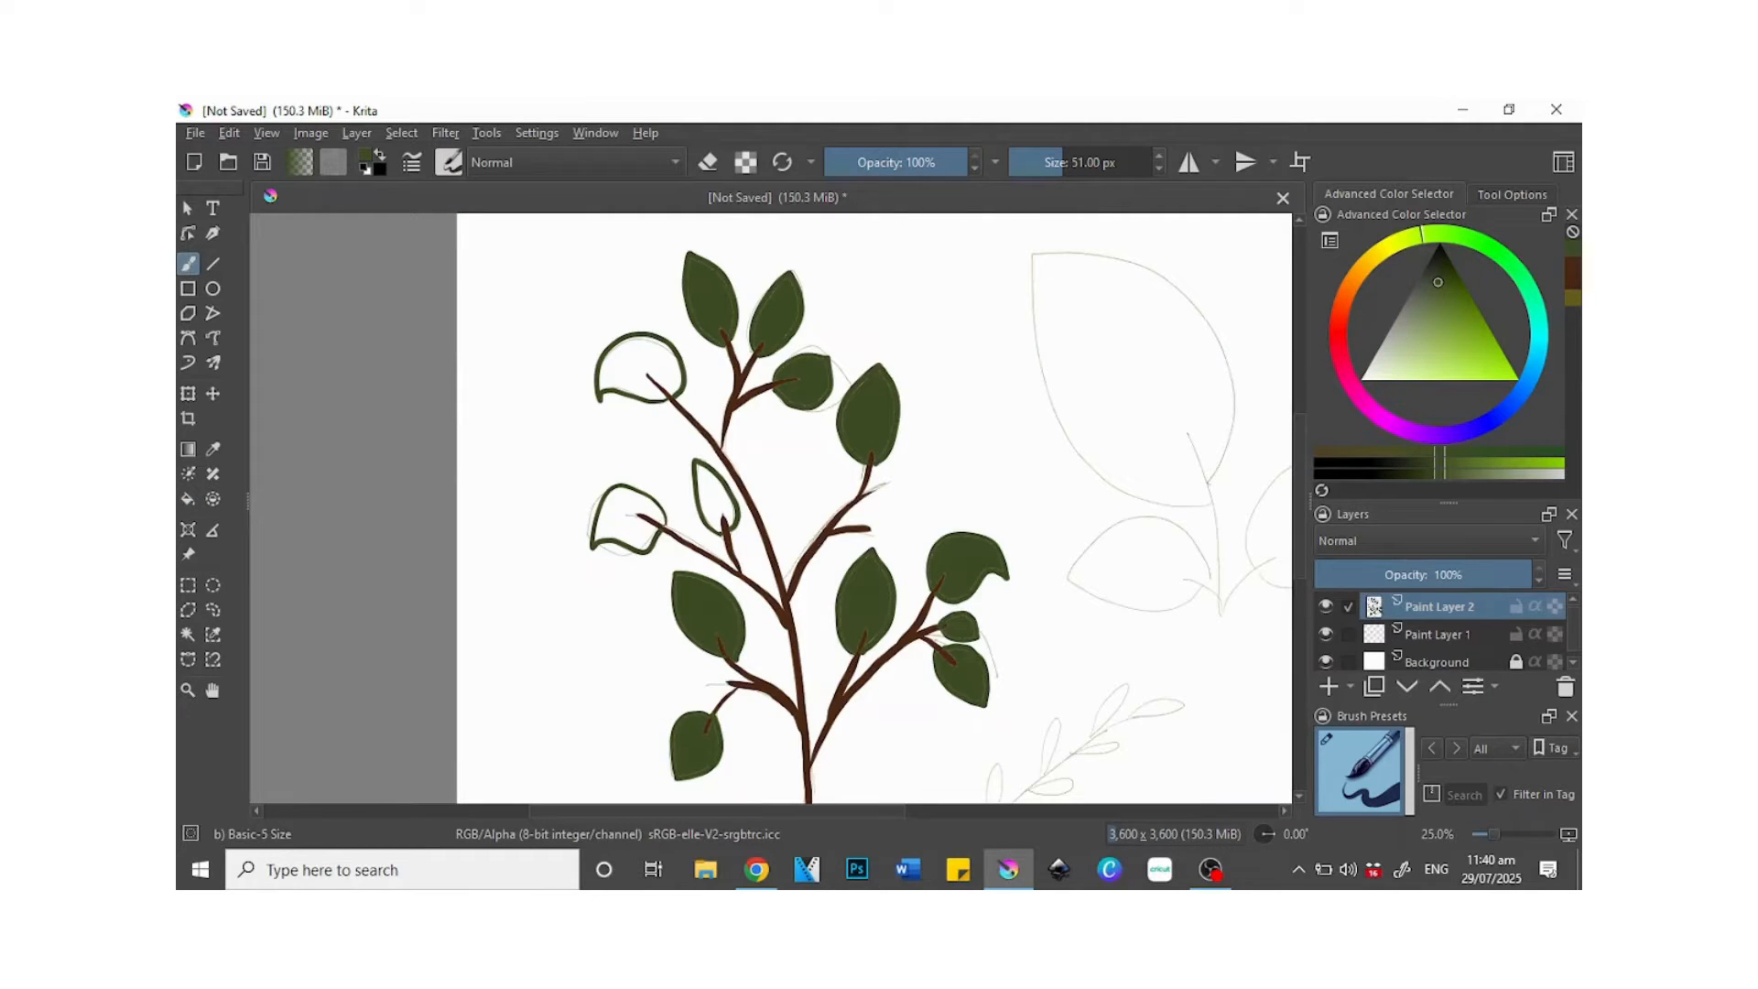
key(f)
click(630, 518)
click(713, 486)
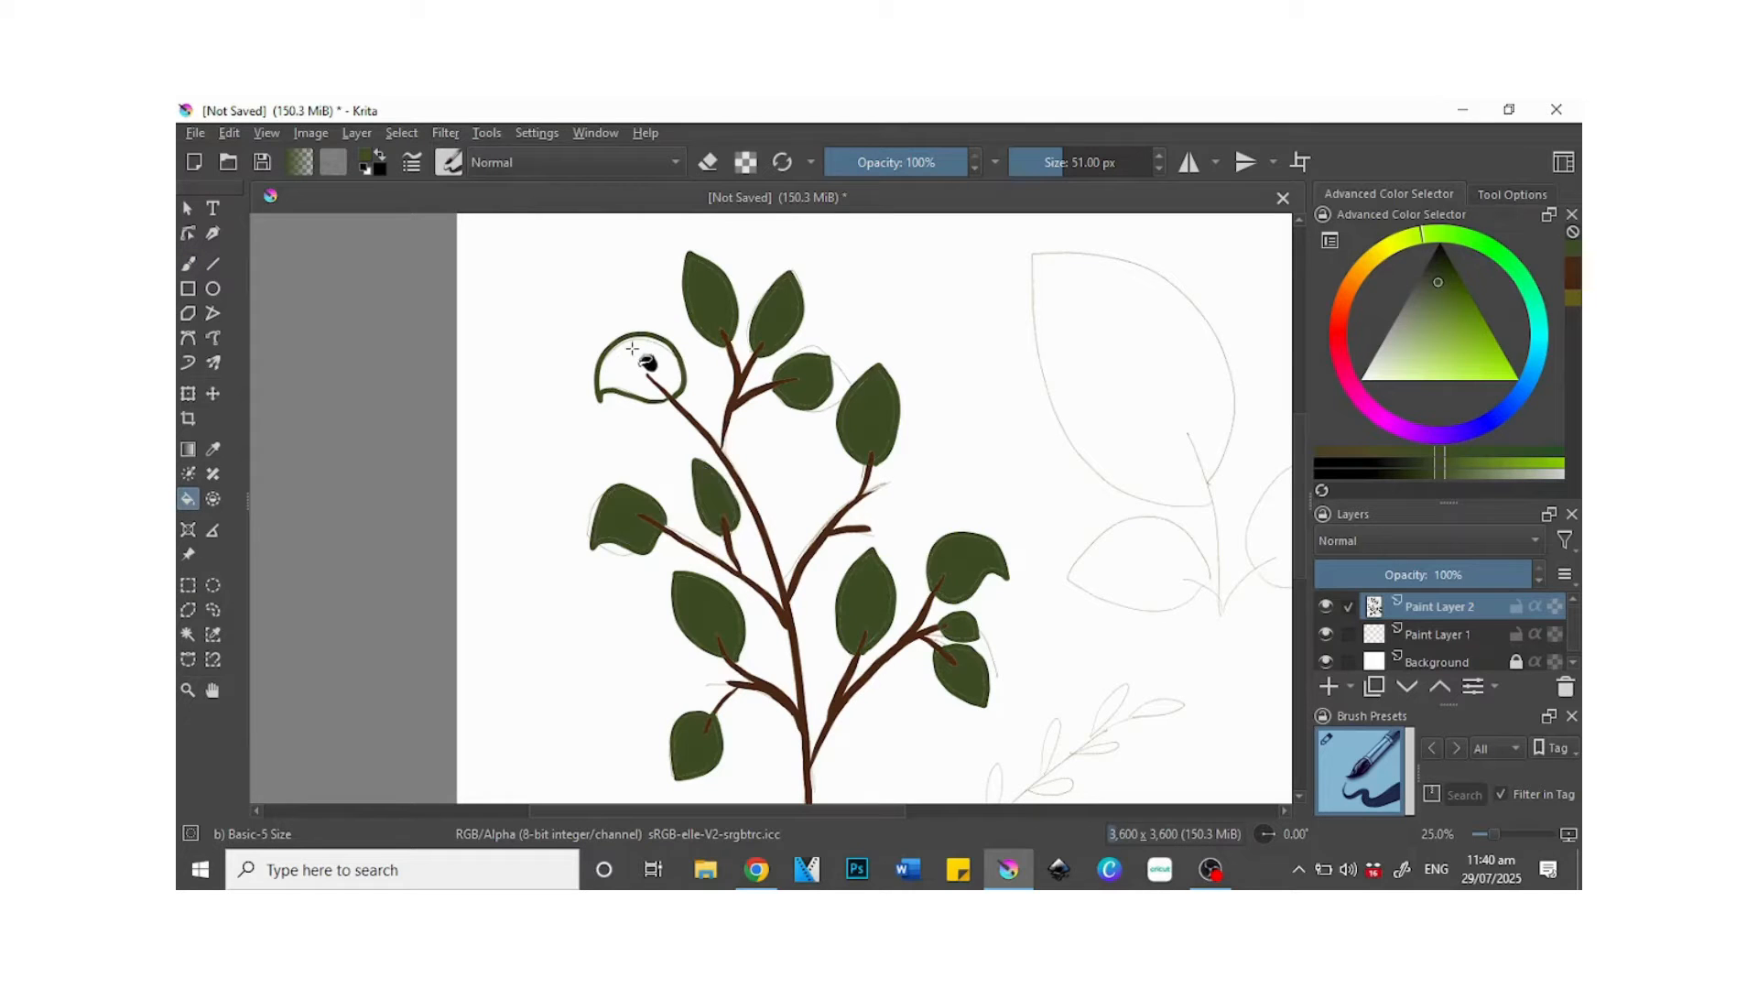
click(625, 359)
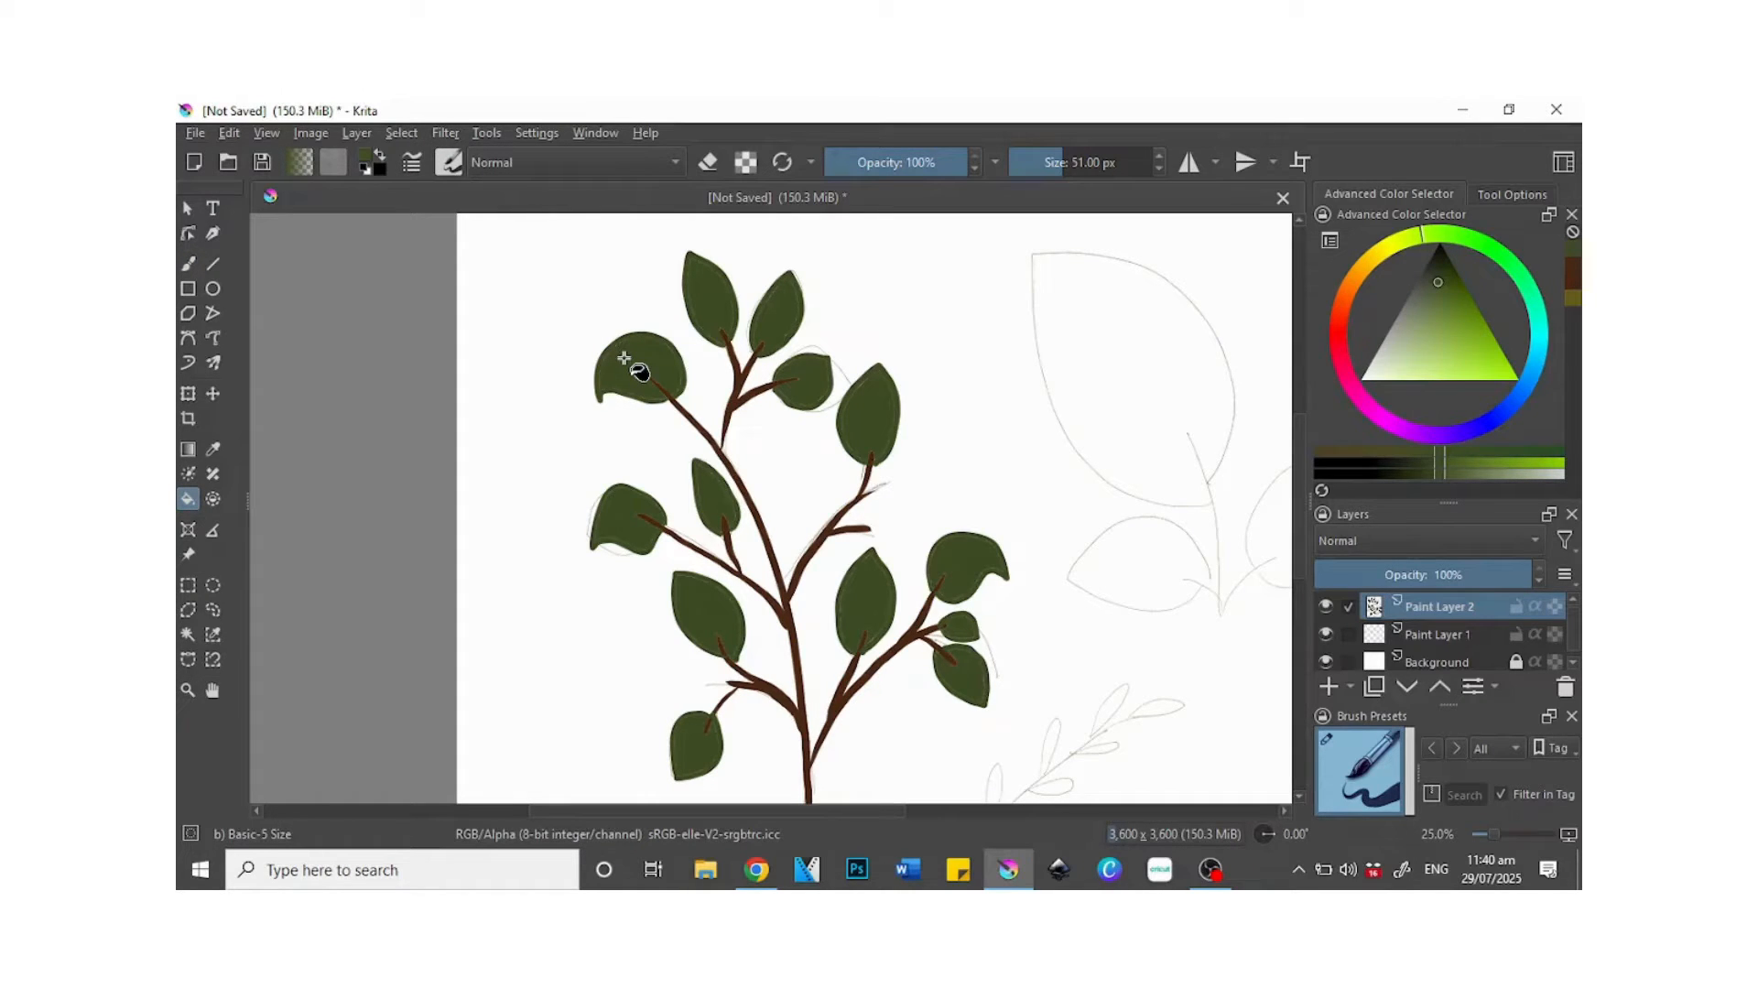
- Paint over the unfilled seam and the stem tip inside the curved upper-left leaf in dark green
click(190, 266)
key(ctrl+minus)
key(ctrl+plus)
key(ctrl+plus)
key(ctrl+plus)
key(ctrl+plus)
key(ctrl+plus)
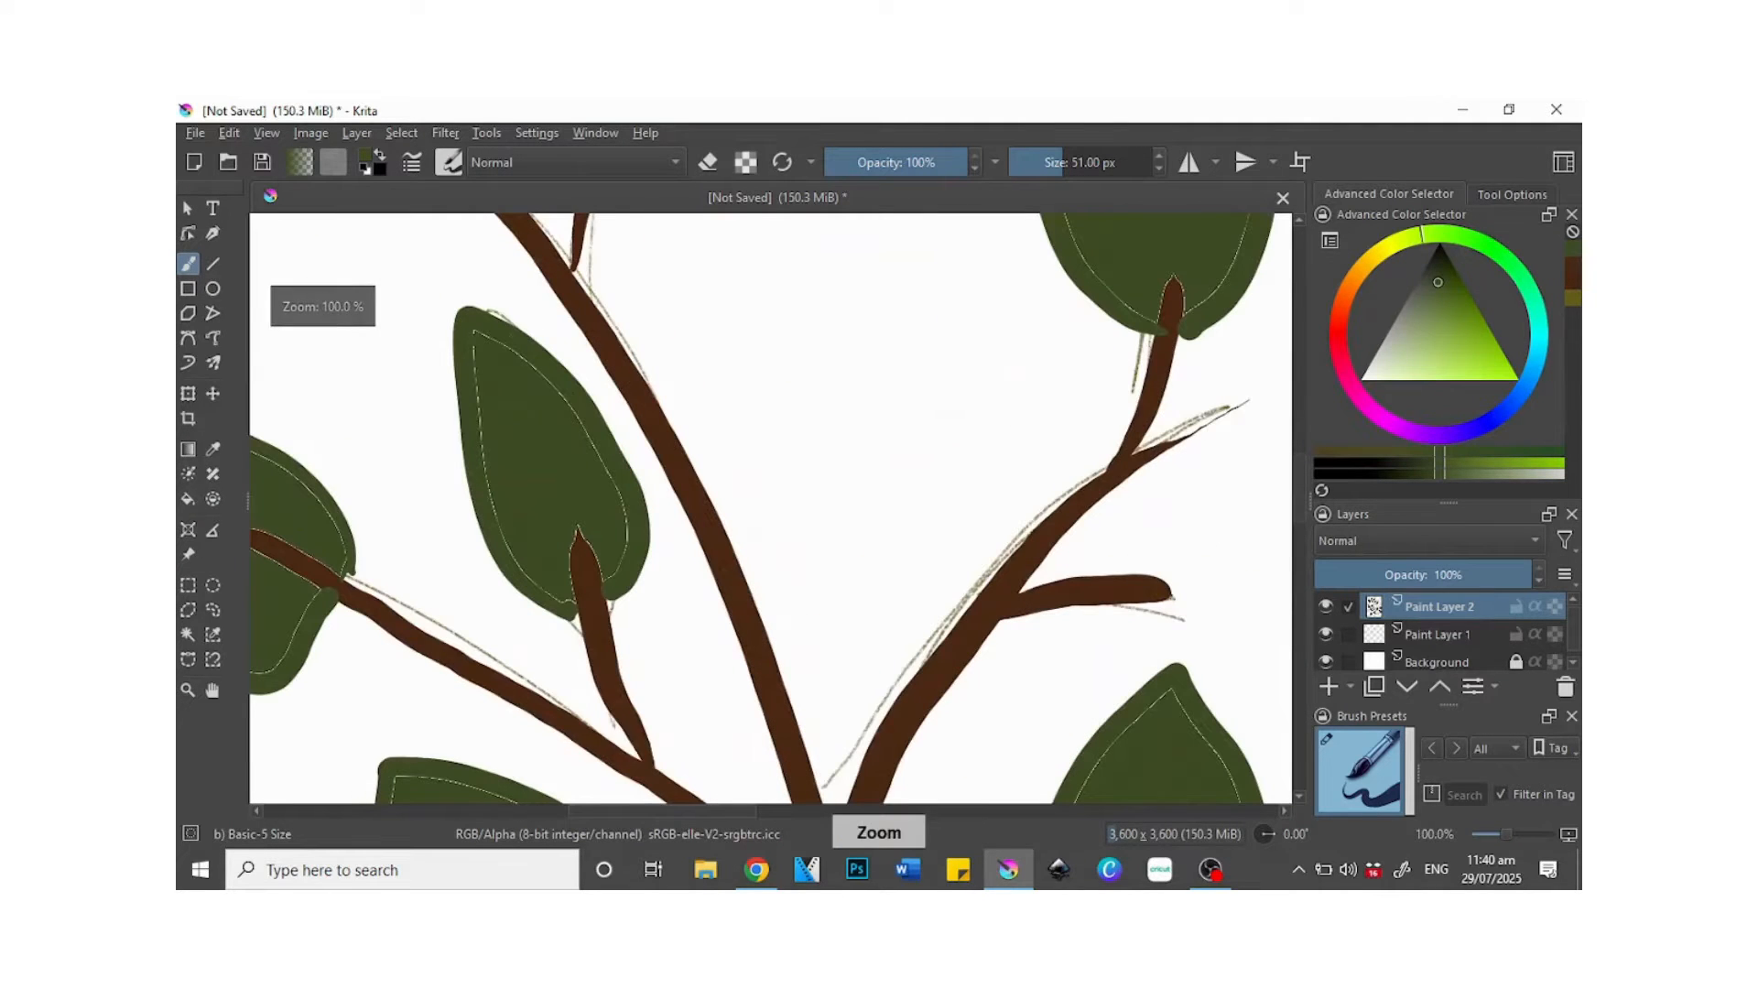
click(213, 690)
drag(517, 282, 887, 765)
click(188, 263)
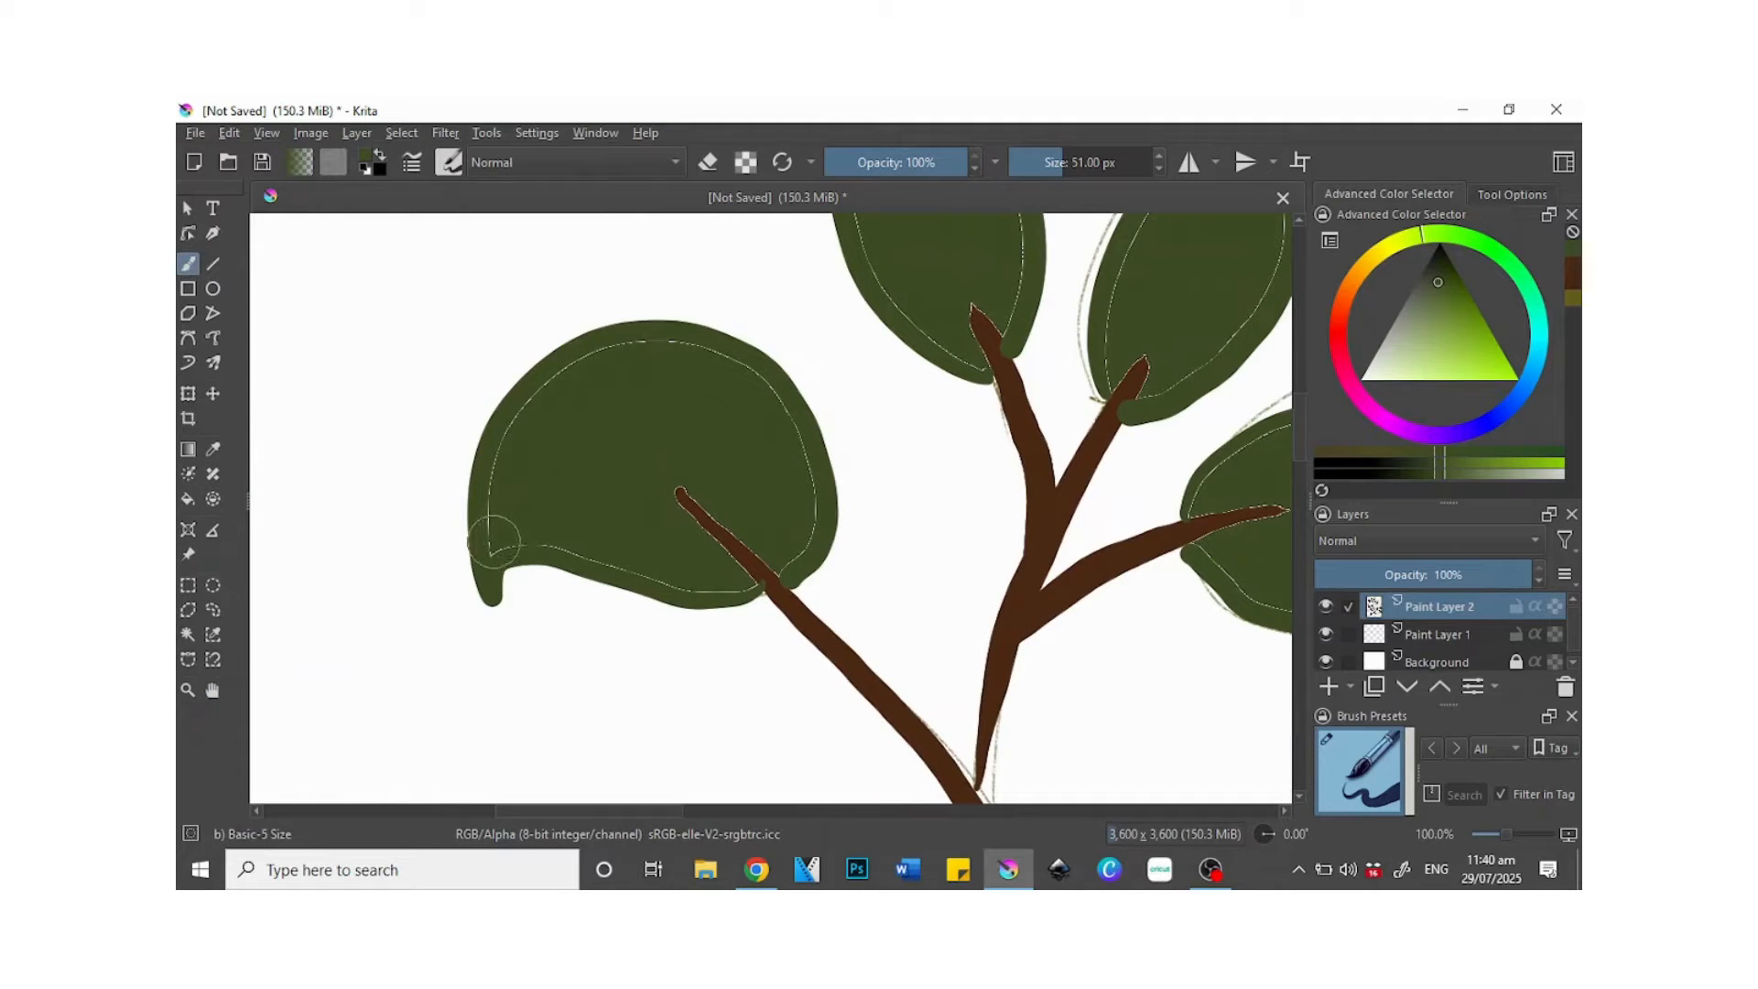
mouse_move(508, 431)
mouse_down()
mouse_move(578, 364)
mouse_move(680, 342)
mouse_move(740, 364)
mouse_move(801, 452)
mouse_move(810, 507)
mouse_move(786, 569)
mouse_move(671, 480)
mouse_move(749, 585)
mouse_move(504, 537)
mouse_up()
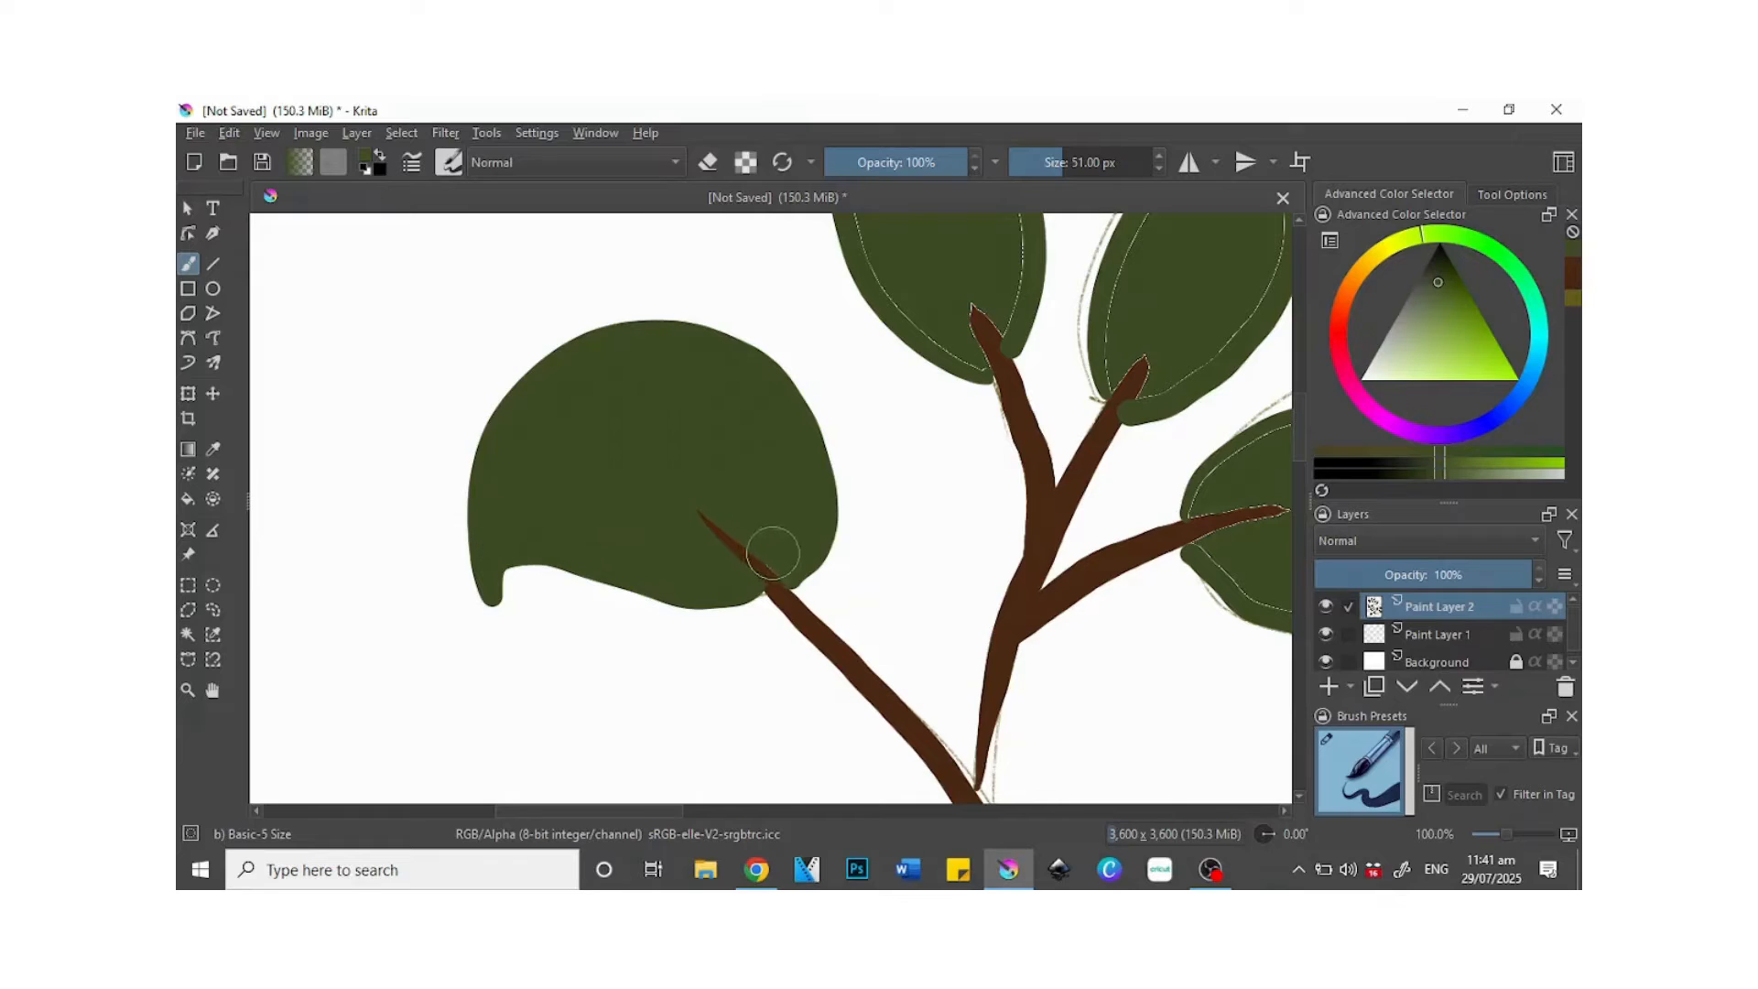
mouse_move(783, 579)
mouse_down()
mouse_move(681, 495)
mouse_move(761, 578)
mouse_move(737, 584)
mouse_move(794, 566)
mouse_move(737, 586)
mouse_up()
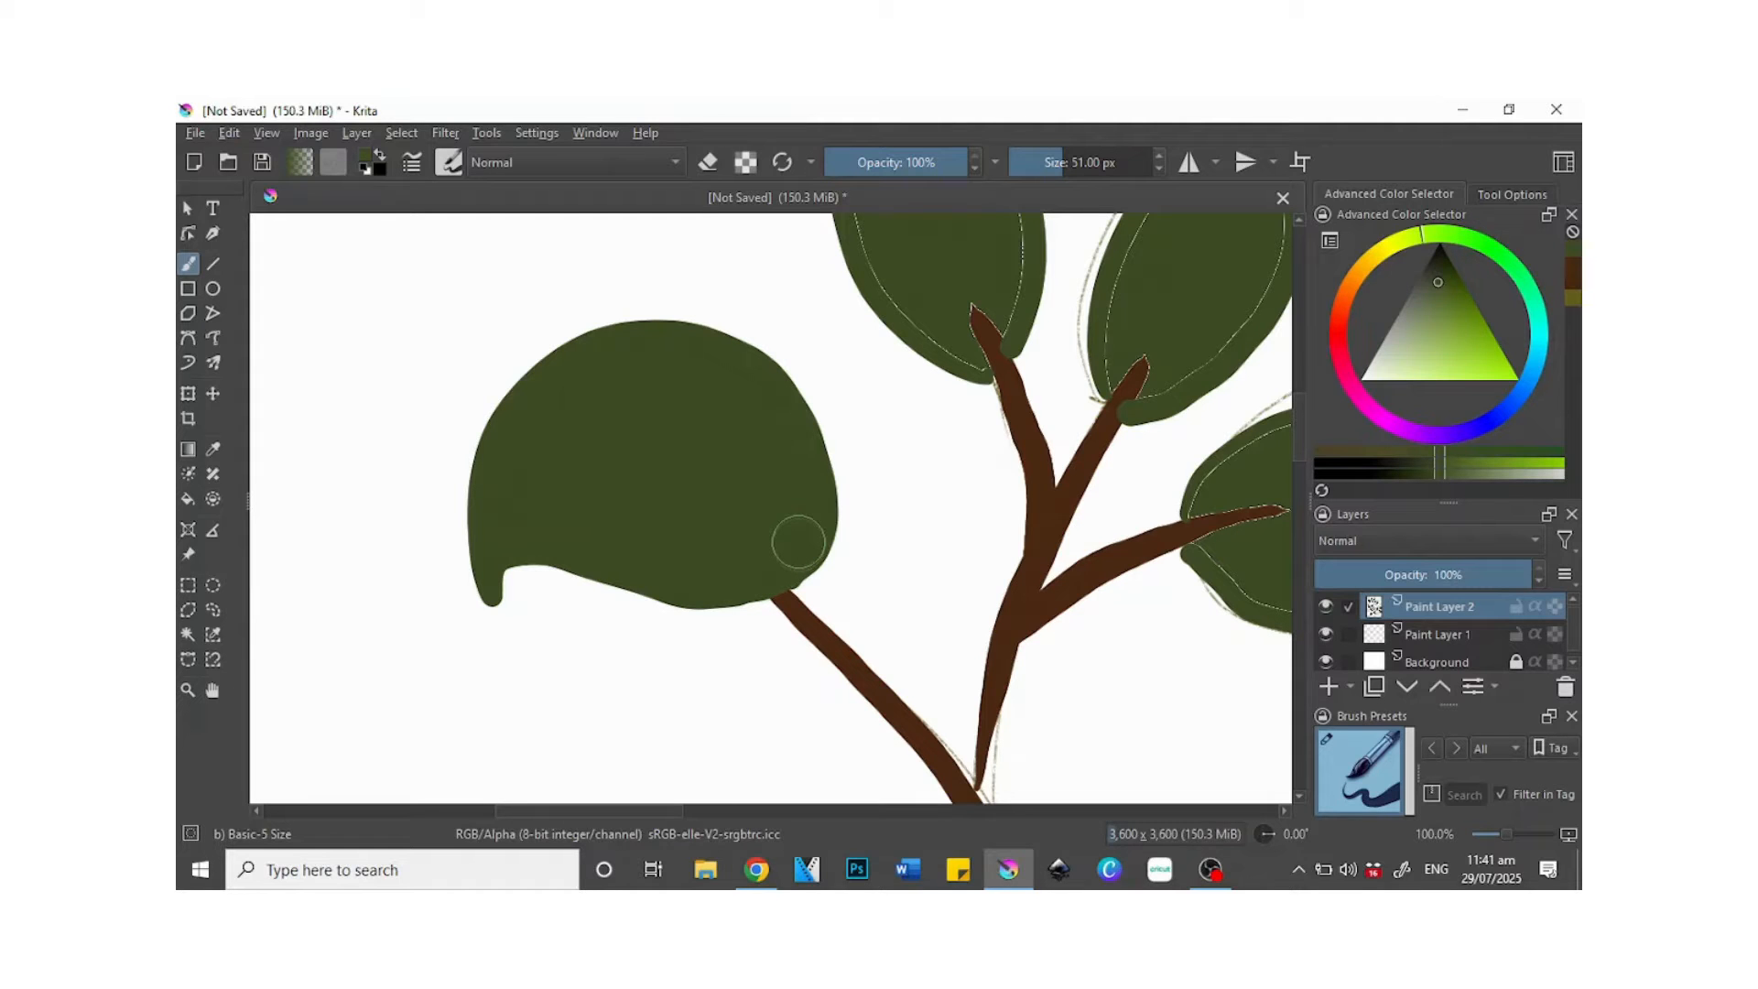
- Cover the unfilled seams and stem tips inside the two top leaves with dark green
click(218, 691)
drag(1004, 239, 922, 588)
key(b)
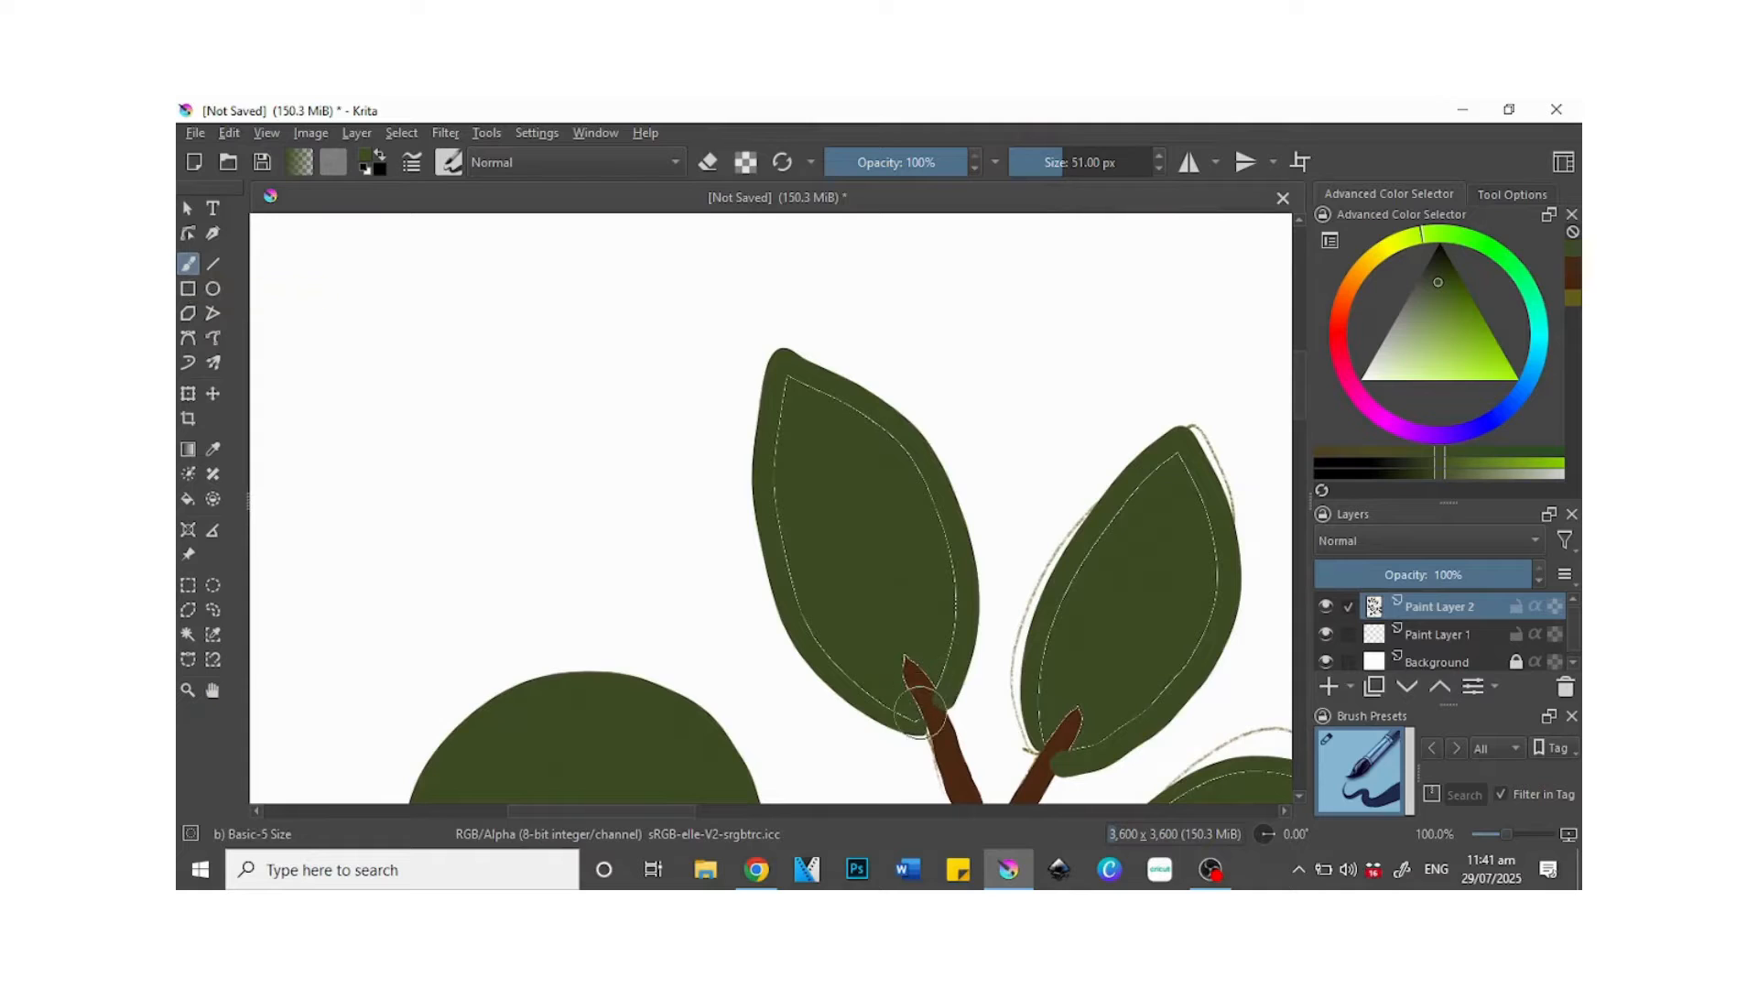
mouse_move(915, 717)
mouse_down()
mouse_move(810, 608)
mouse_move(786, 522)
mouse_move(792, 382)
mouse_move(903, 453)
mouse_move(941, 525)
mouse_move(956, 625)
mouse_move(945, 679)
mouse_move(905, 645)
mouse_move(942, 688)
mouse_move(901, 658)
mouse_move(920, 724)
mouse_move(908, 667)
mouse_up()
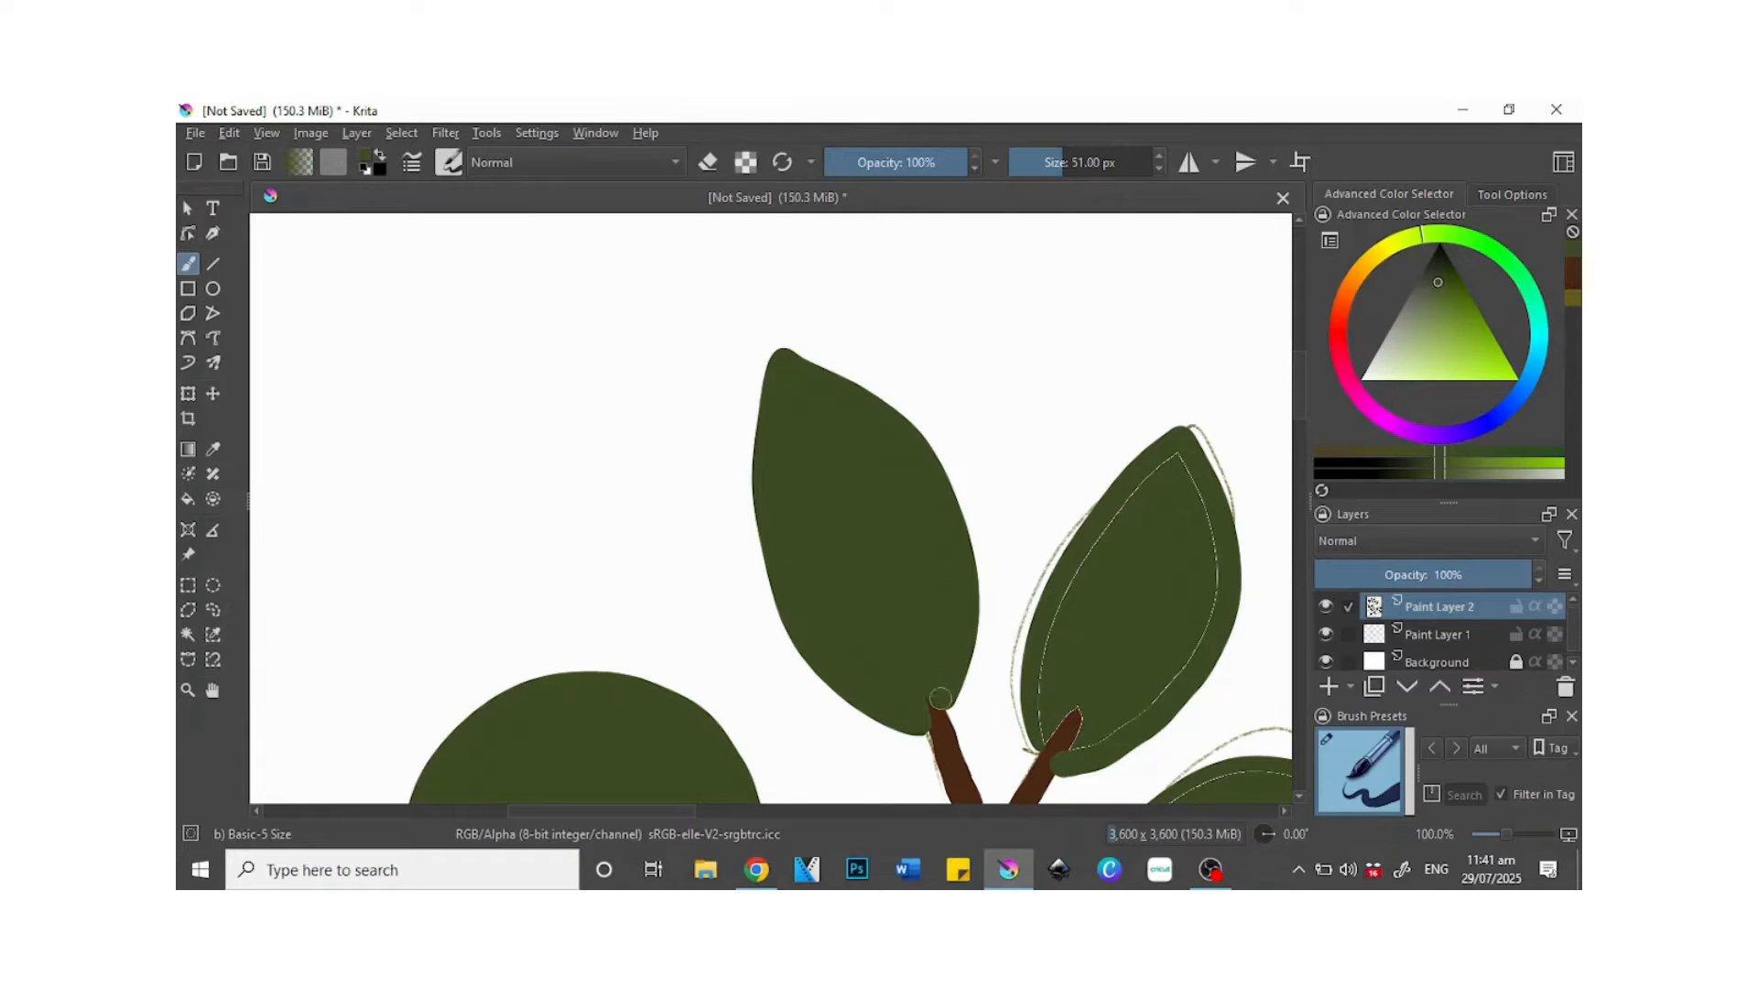
key(space)
mouse_move(1118, 691)
mouse_down()
mouse_move(861, 597)
mouse_move(816, 608)
mouse_up()
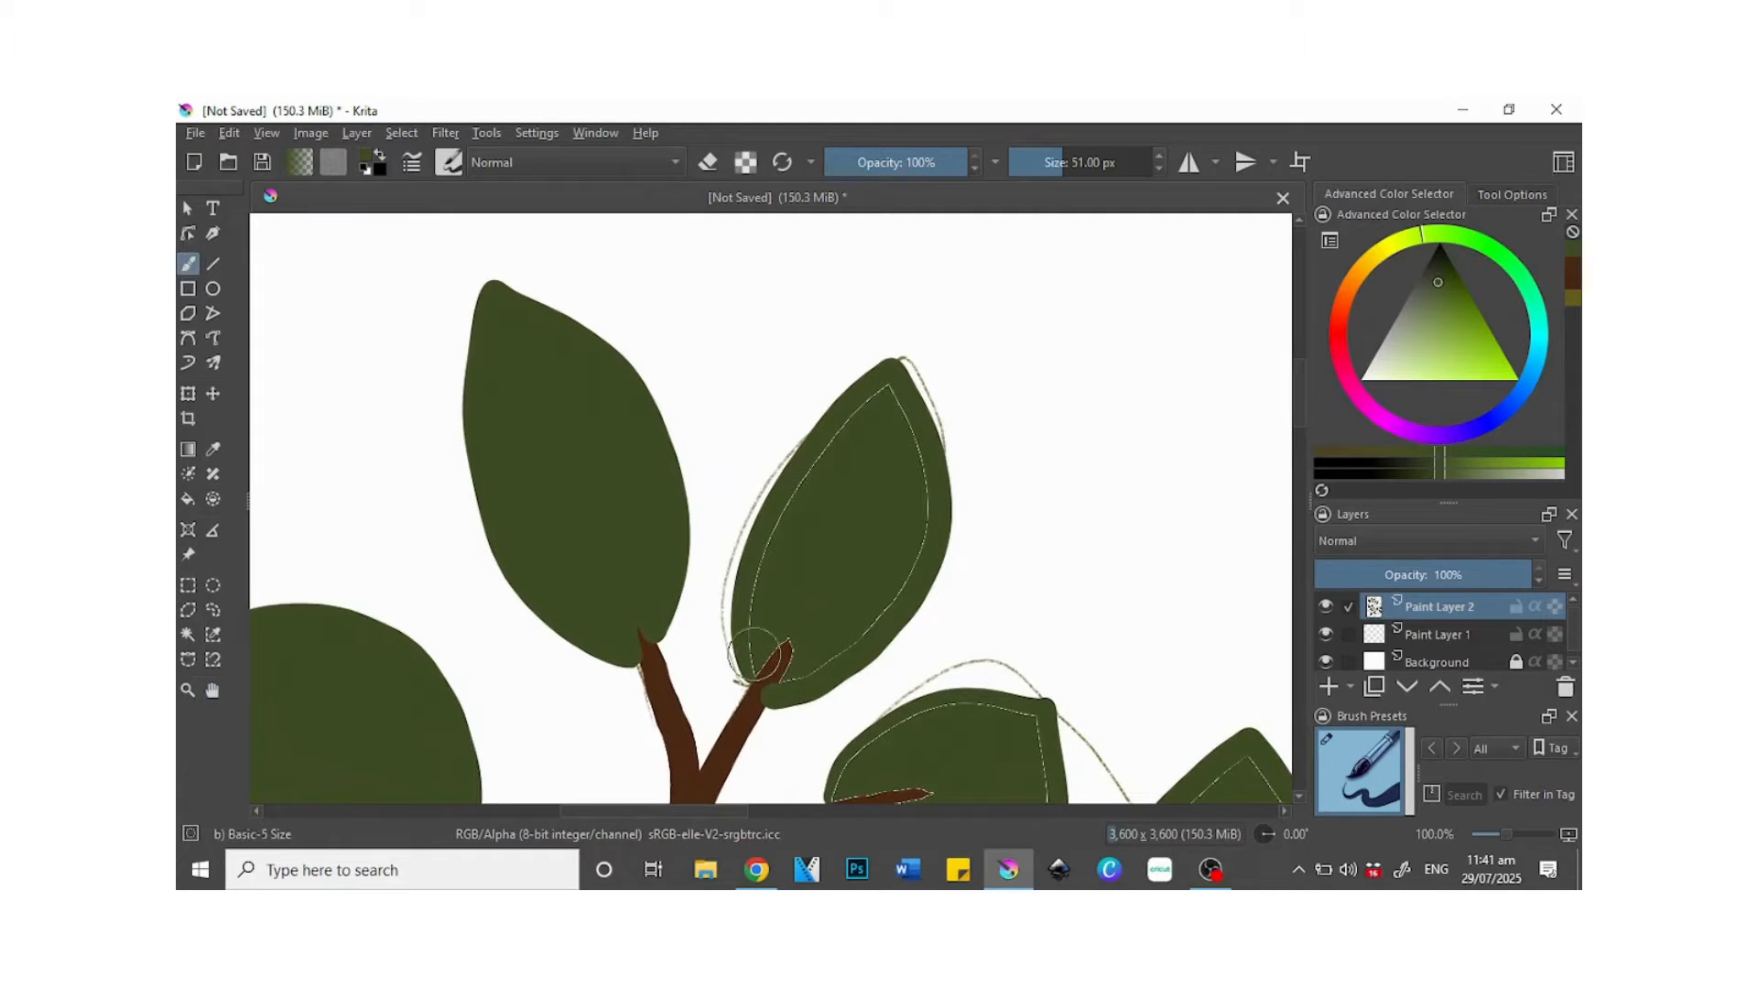
mouse_move(766, 568)
mouse_down()
mouse_move(840, 436)
mouse_move(920, 447)
mouse_move(907, 597)
mouse_move(786, 689)
mouse_move(796, 627)
mouse_move(774, 682)
mouse_move(787, 639)
mouse_move(760, 669)
mouse_up()
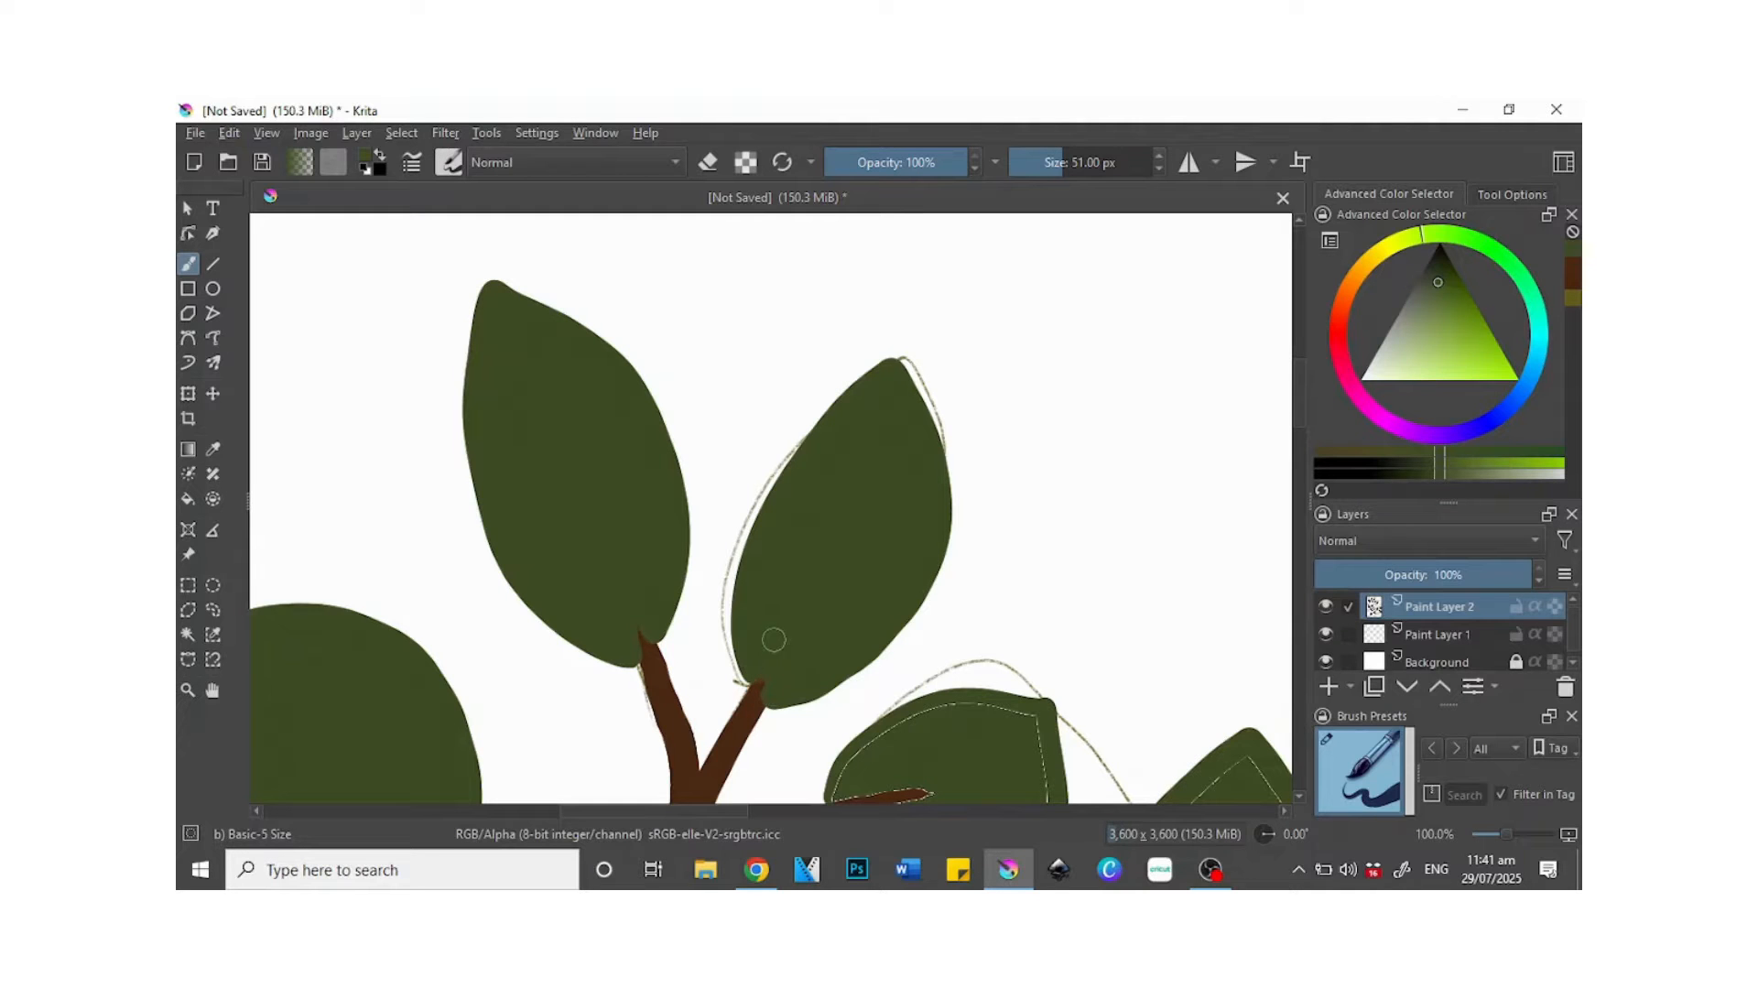
- Paint over the seams and stem tips inside the rounded upper-right twig leaf and the large upper-right leaf in dark green
mouse_move(989, 738)
mouse_down()
mouse_move(839, 395)
mouse_move(871, 406)
mouse_up()
key(b)
mouse_move(738, 454)
mouse_down()
mouse_move(785, 569)
mouse_move(834, 579)
mouse_up()
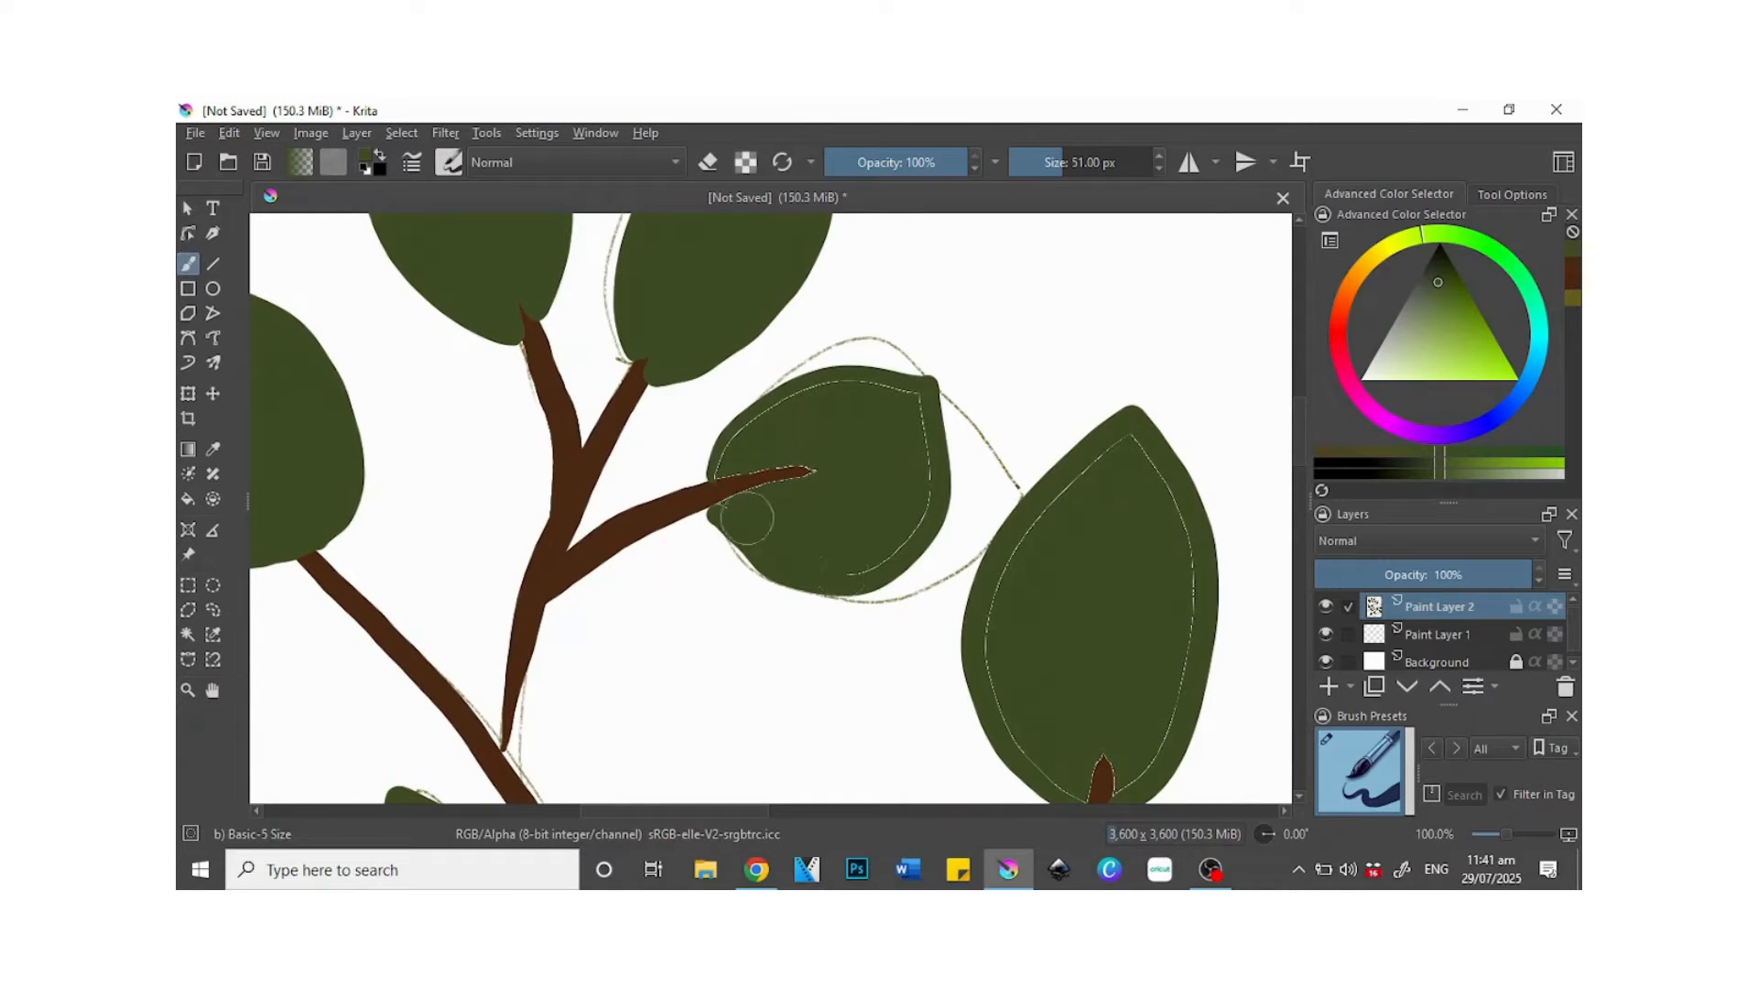
mouse_move(713, 506)
mouse_down()
mouse_move(797, 577)
mouse_move(859, 581)
mouse_move(920, 535)
mouse_move(914, 410)
mouse_move(922, 449)
mouse_move(886, 558)
mouse_move(913, 394)
mouse_move(801, 399)
mouse_move(732, 458)
mouse_move(718, 499)
mouse_move(719, 474)
mouse_move(718, 499)
mouse_move(744, 469)
mouse_move(752, 489)
mouse_move(805, 476)
mouse_up()
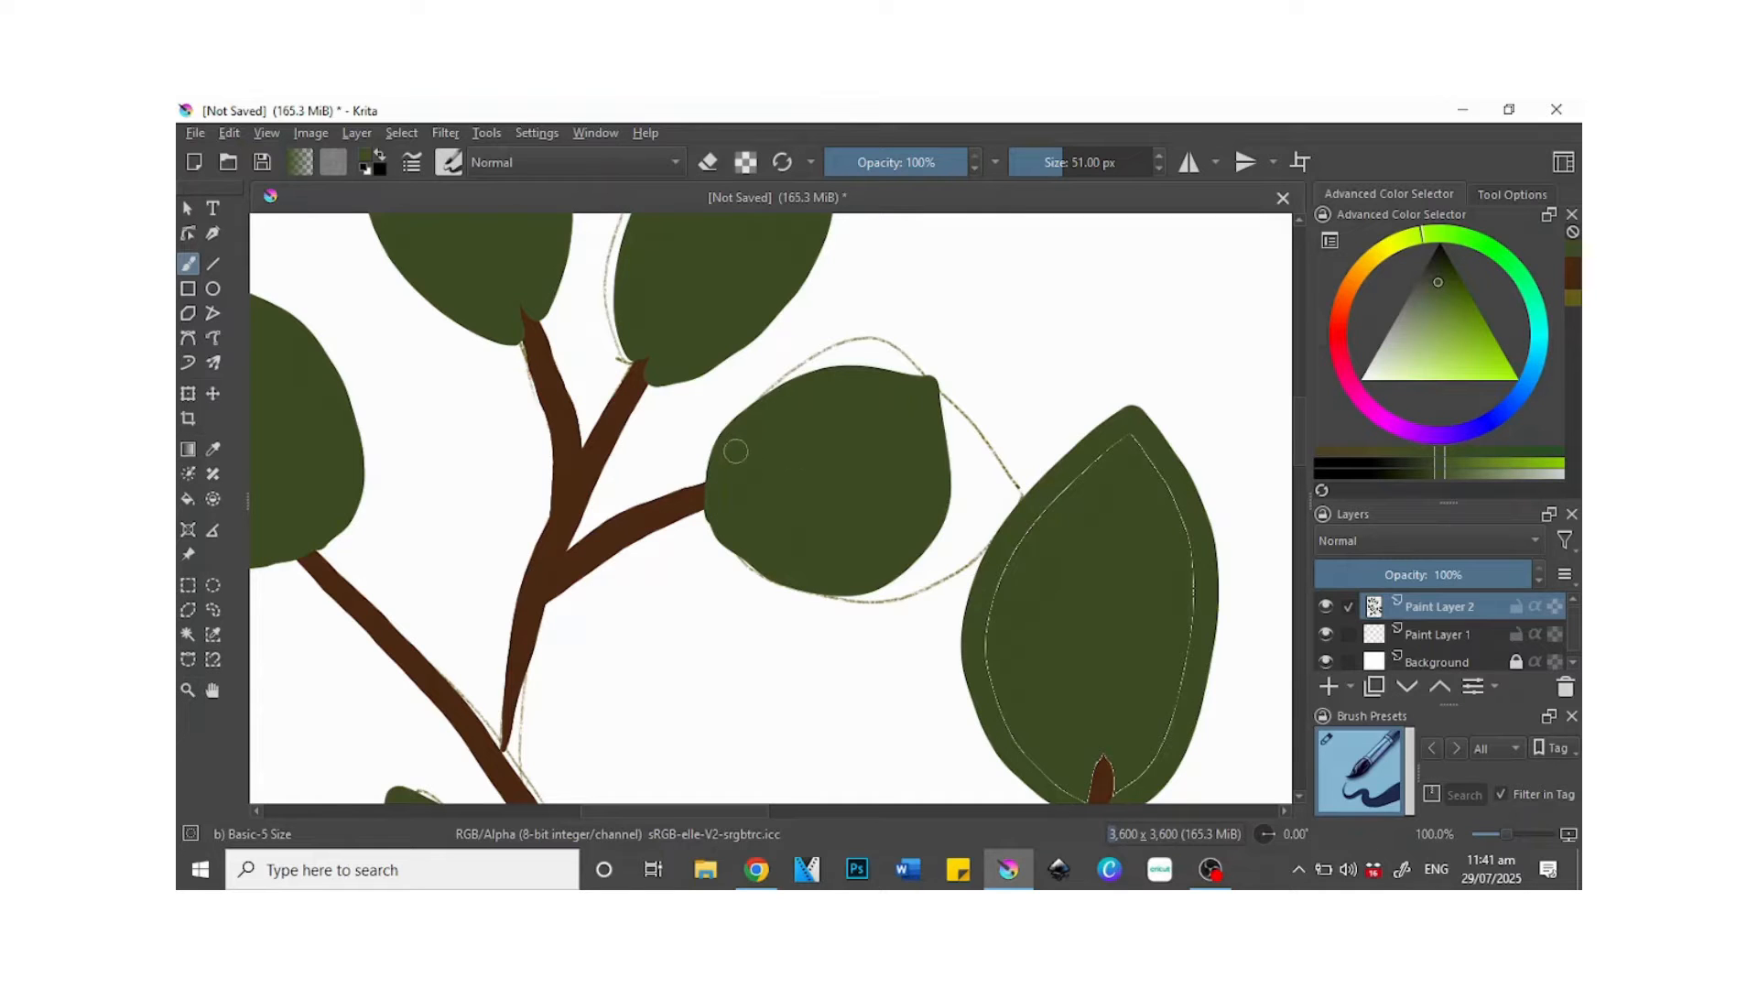
click(212, 690)
mouse_move(1136, 701)
mouse_down()
mouse_move(791, 505)
mouse_move(734, 592)
mouse_move(713, 586)
mouse_up()
key(b)
mouse_move(667, 672)
mouse_down()
mouse_move(590, 589)
mouse_move(592, 465)
mouse_move(628, 396)
mouse_move(705, 326)
mouse_move(728, 332)
mouse_move(764, 418)
mouse_move(778, 516)
mouse_move(749, 623)
mouse_move(710, 674)
mouse_move(696, 659)
mouse_move(669, 672)
mouse_move(708, 666)
mouse_move(669, 677)
mouse_move(718, 651)
mouse_up()
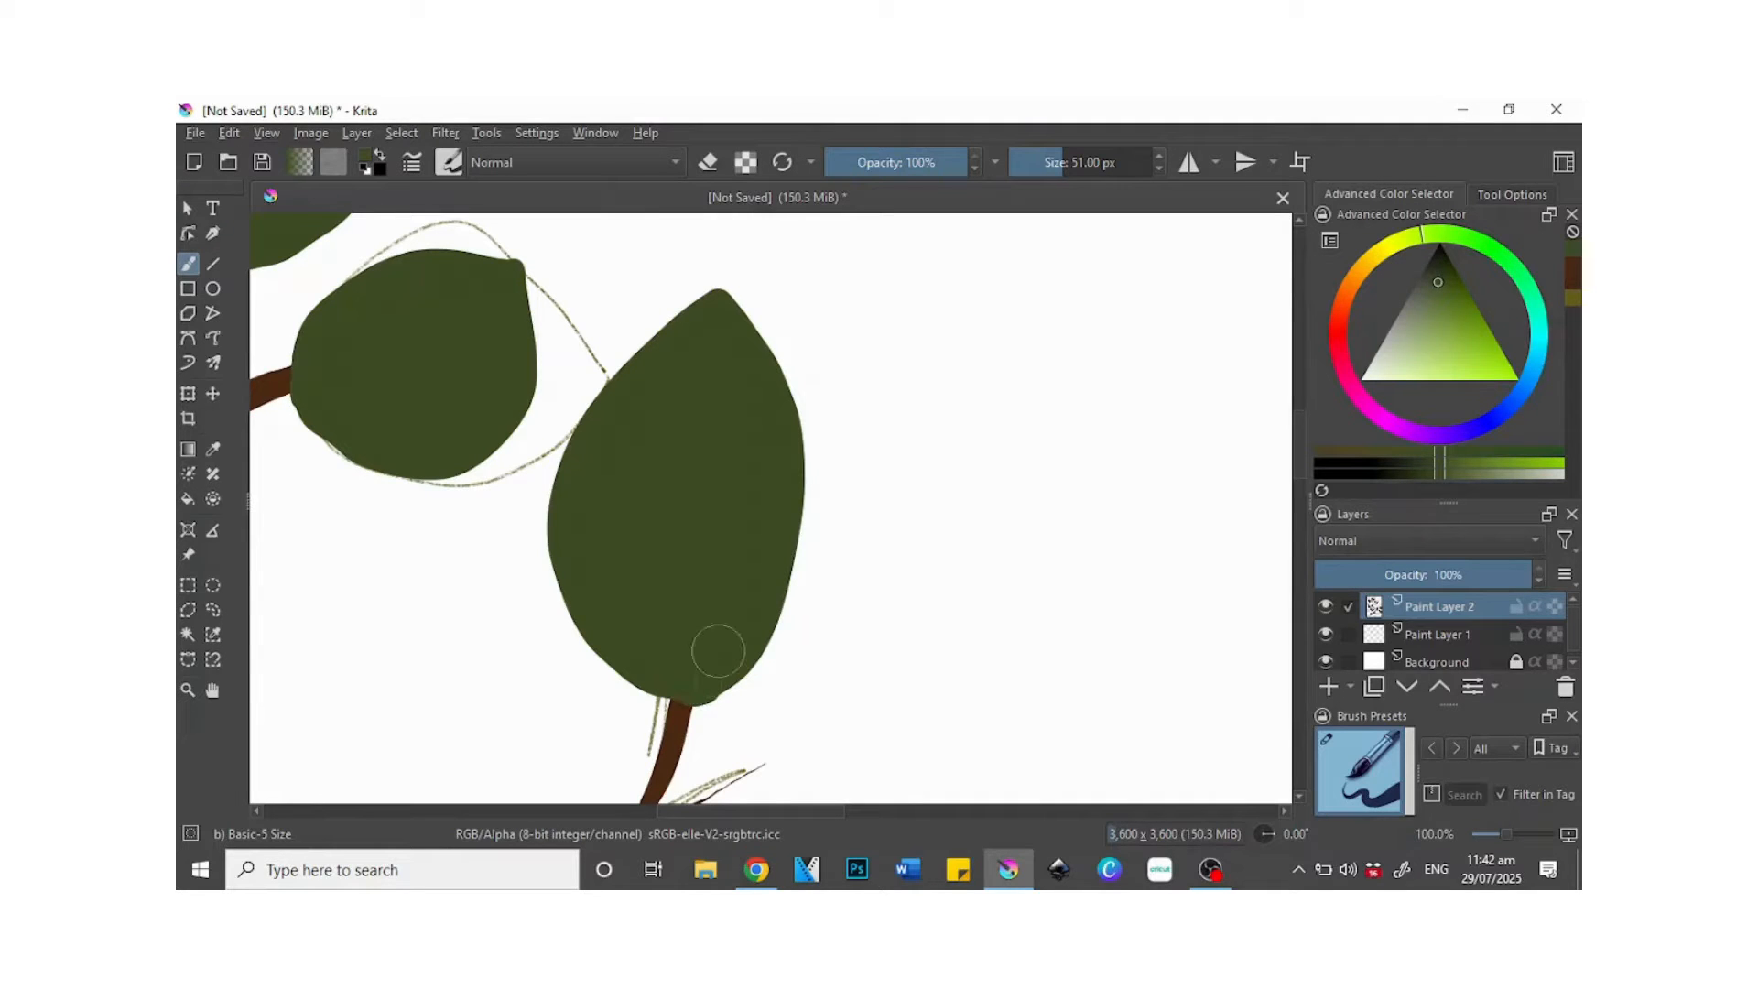
- Paint a small oval dark green leaf on the short twig just below the large upper-right leaf
click(212, 690)
drag(682, 710, 769, 455)
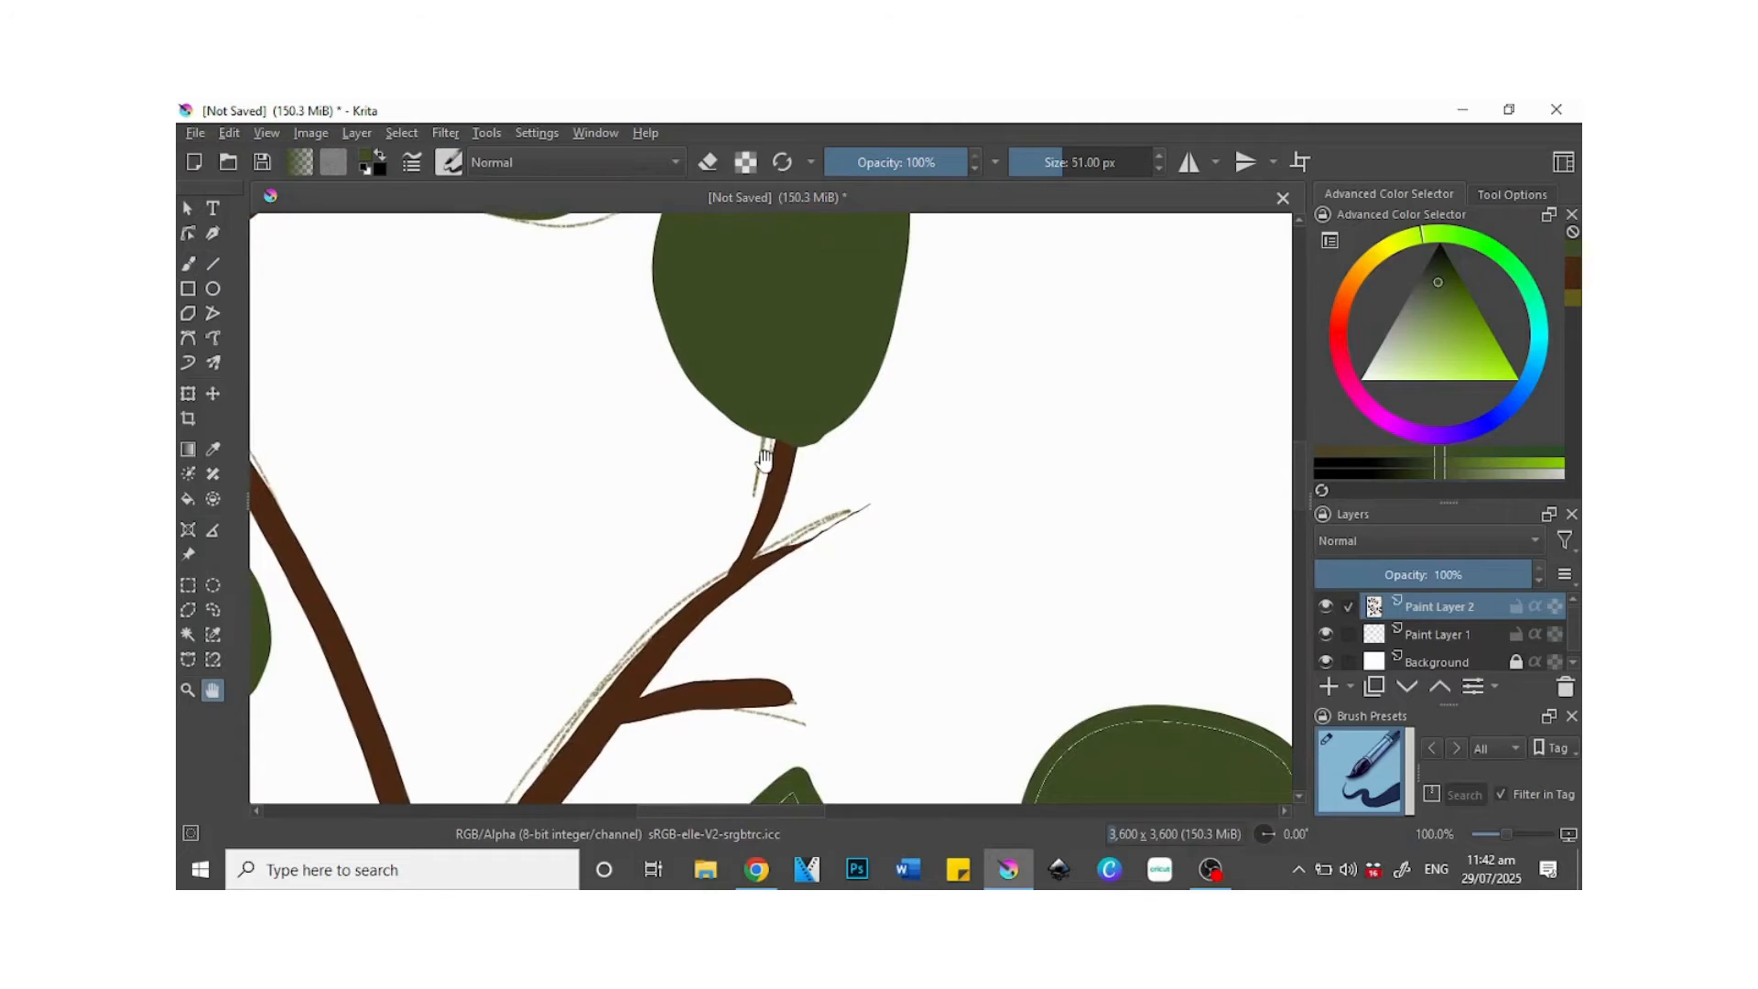
click(188, 265)
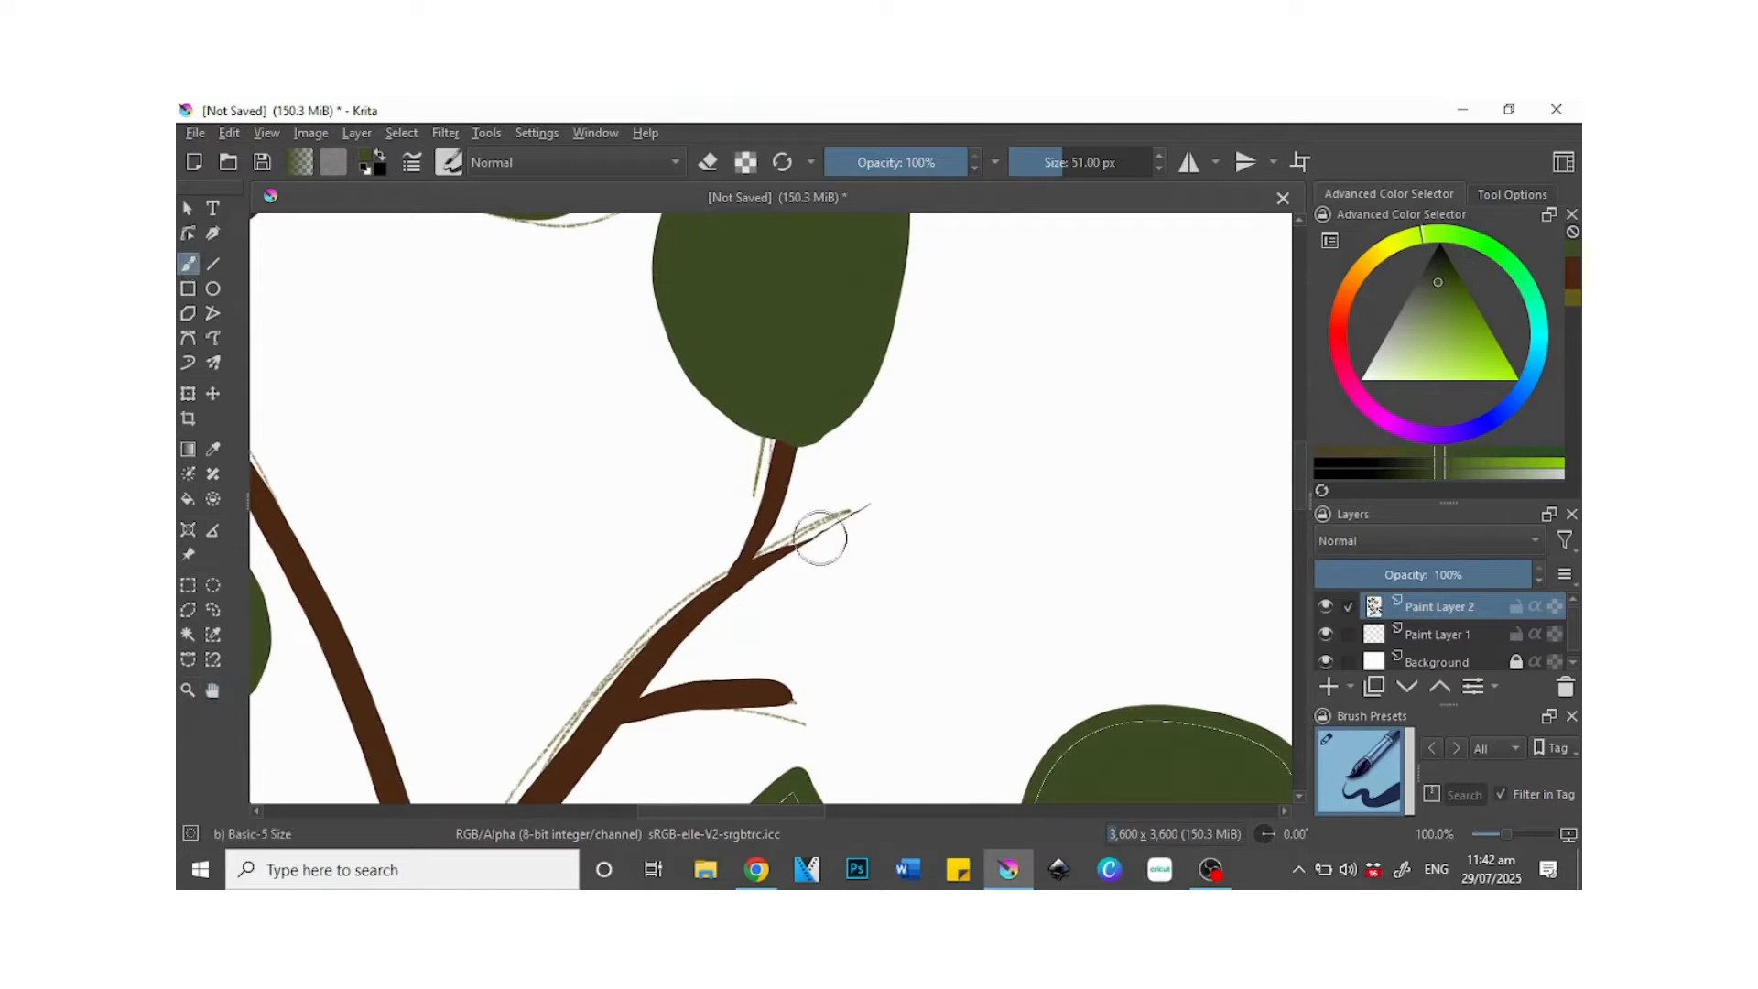
mouse_move(789, 546)
mouse_down()
mouse_move(861, 469)
mouse_move(950, 466)
mouse_move(862, 507)
mouse_move(891, 475)
mouse_move(835, 499)
mouse_move(822, 533)
mouse_move(904, 492)
mouse_move(888, 530)
mouse_move(933, 484)
mouse_move(893, 483)
mouse_move(911, 467)
mouse_move(891, 520)
mouse_move(801, 544)
mouse_up()
click(213, 689)
drag(881, 719, 895, 557)
click(187, 265)
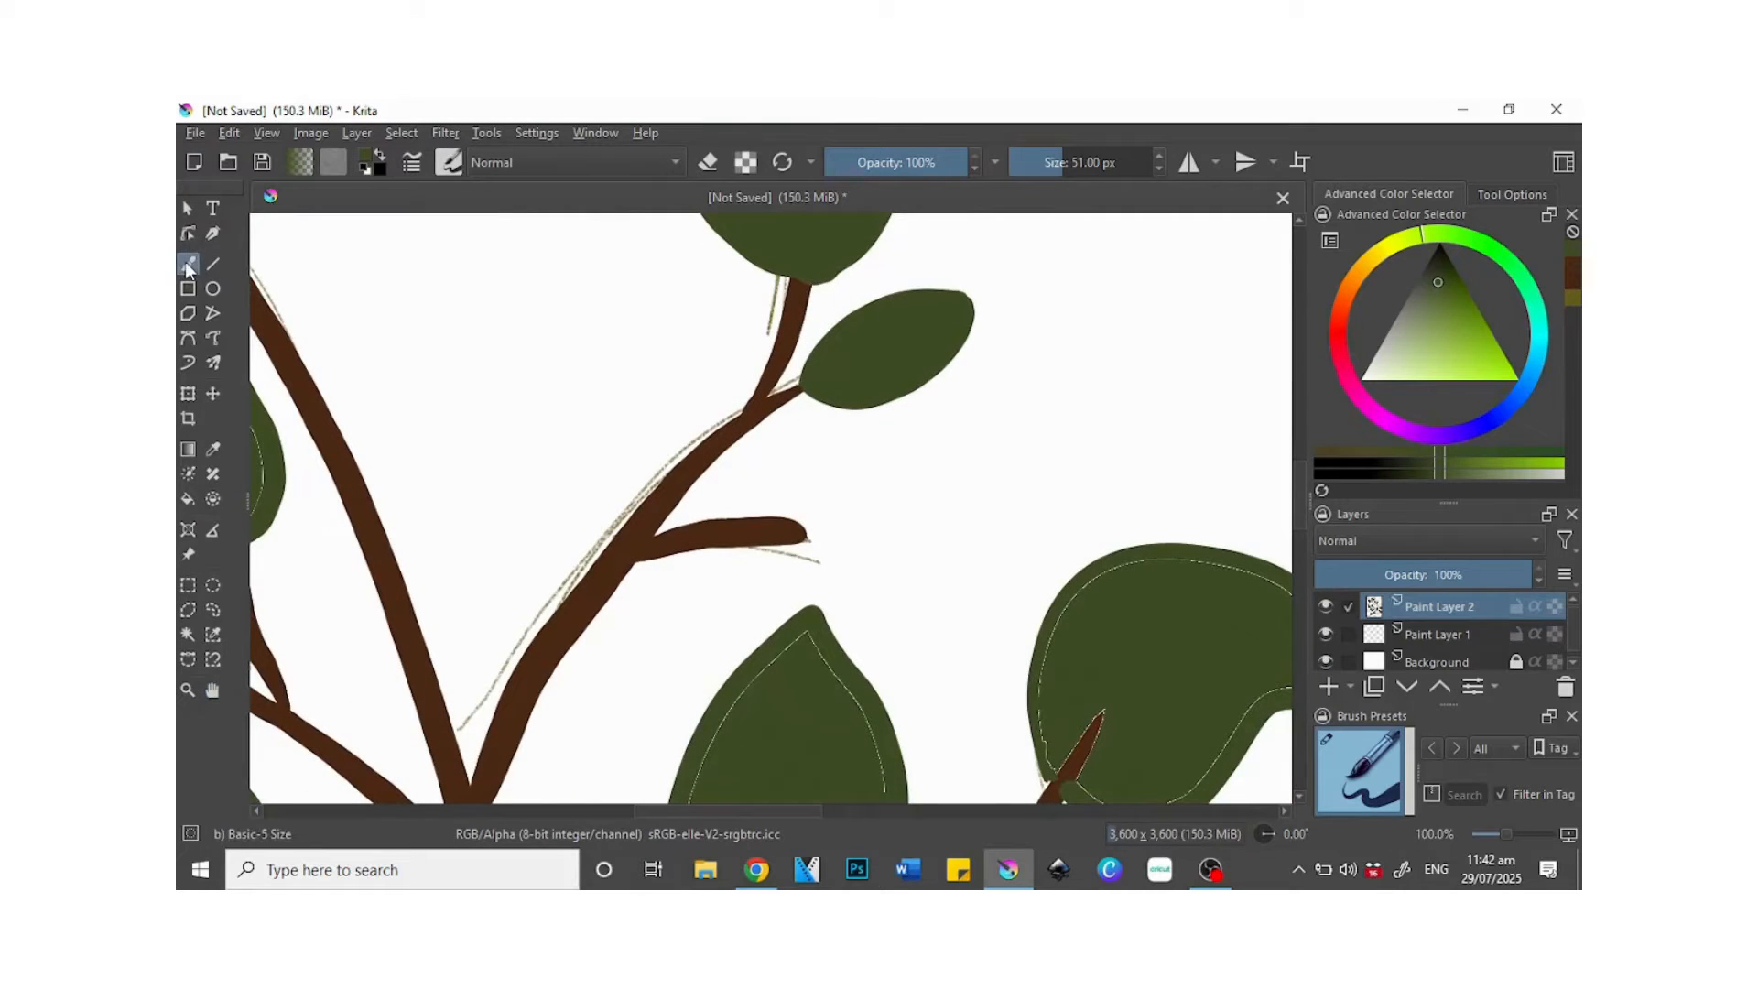
- Paint a curved, pointed dark green leaf over the end of the short twig below the small oval leaf
mouse_move(760, 514)
mouse_down()
mouse_move(865, 468)
mouse_move(969, 529)
mouse_up()
mouse_move(765, 553)
mouse_down()
mouse_move(874, 581)
mouse_move(977, 577)
mouse_move(952, 517)
mouse_up()
mouse_move(829, 527)
mouse_down()
mouse_move(770, 514)
mouse_move(781, 552)
mouse_move(866, 541)
mouse_move(860, 556)
mouse_move(903, 520)
mouse_move(869, 477)
mouse_move(795, 503)
mouse_up()
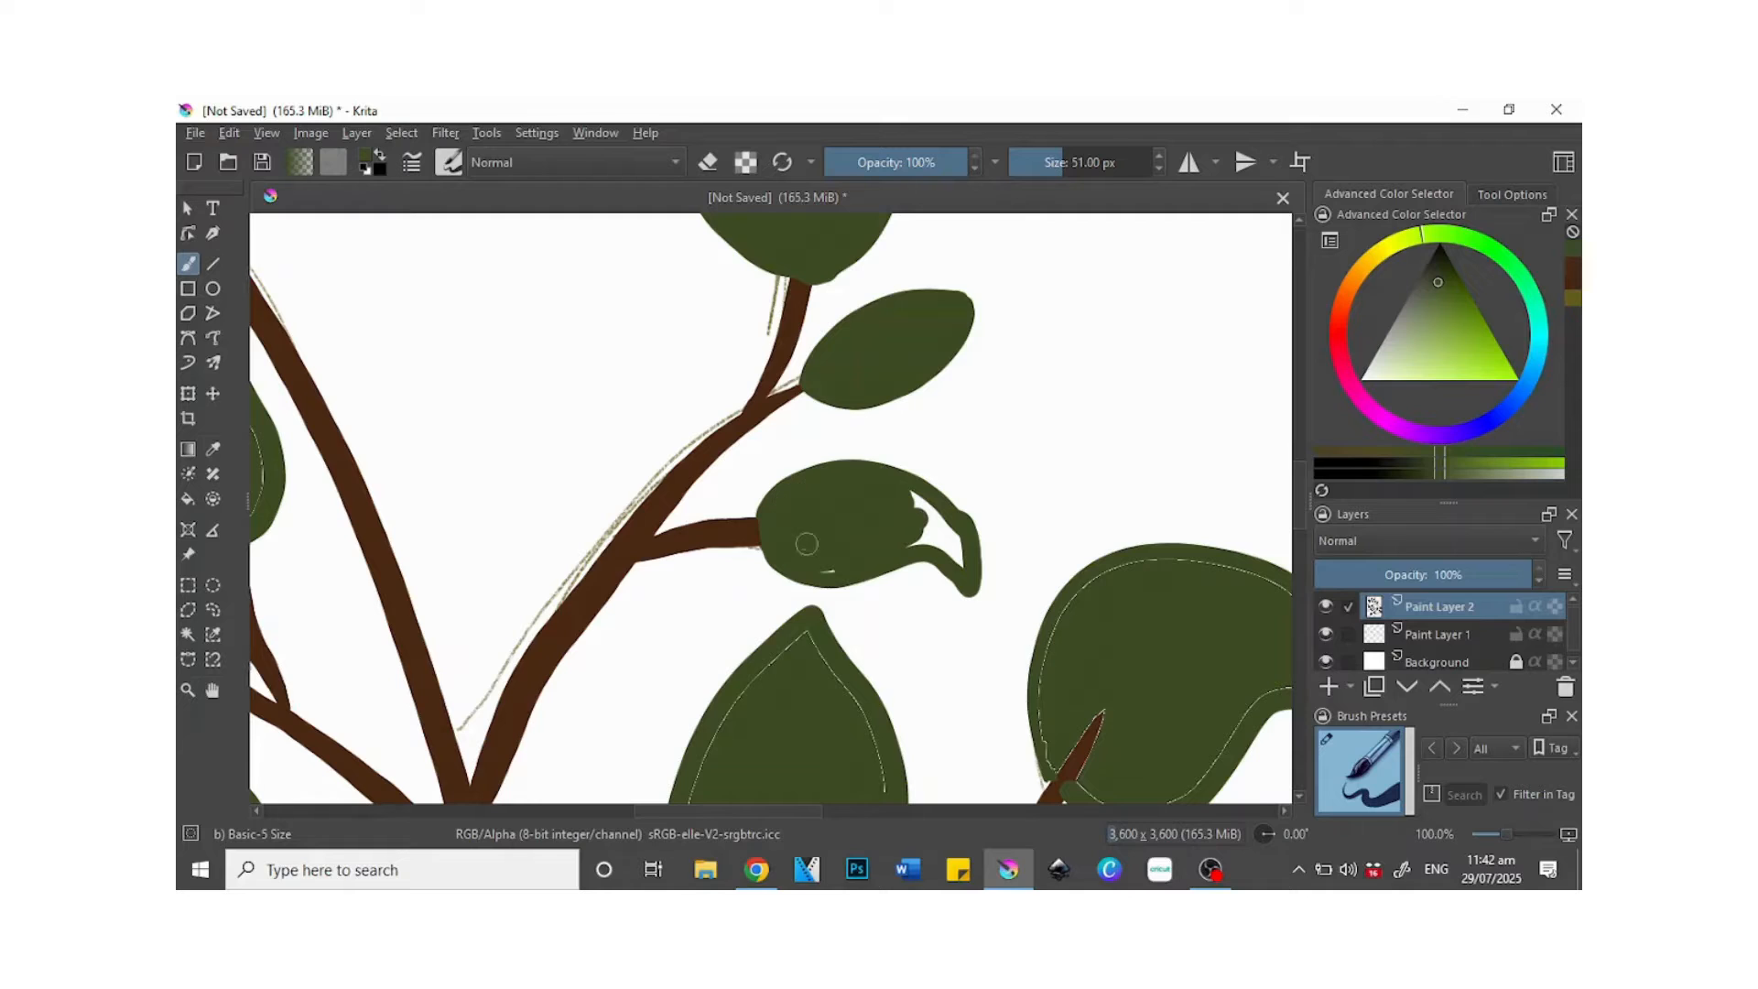
mouse_move(831, 562)
mouse_down()
mouse_move(902, 494)
mouse_move(957, 555)
mouse_move(943, 540)
mouse_up()
- Cover the seams and stem tips inside the large pointed middle leaf and the small lower-right twig leaf with dark green
click(216, 692)
drag(973, 733, 909, 400)
click(189, 263)
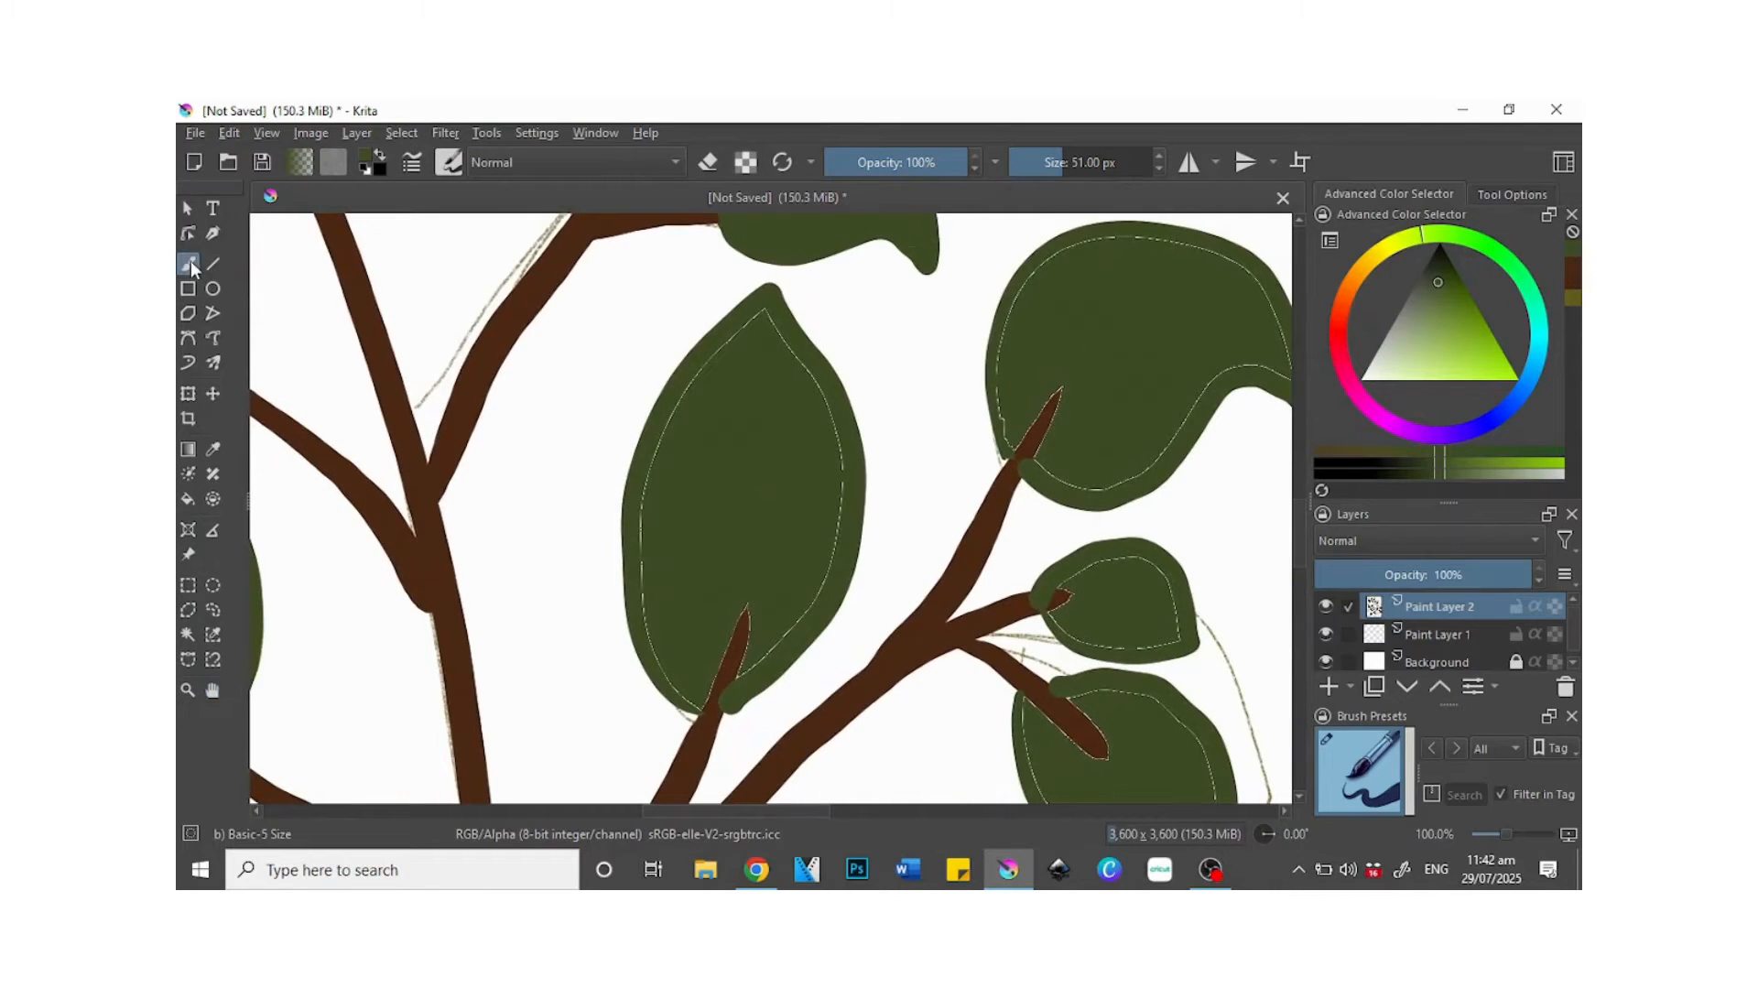
mouse_move(648, 629)
mouse_down()
mouse_move(669, 443)
mouse_move(735, 339)
mouse_move(770, 324)
mouse_move(832, 426)
mouse_move(838, 502)
mouse_move(776, 644)
mouse_move(735, 667)
mouse_up()
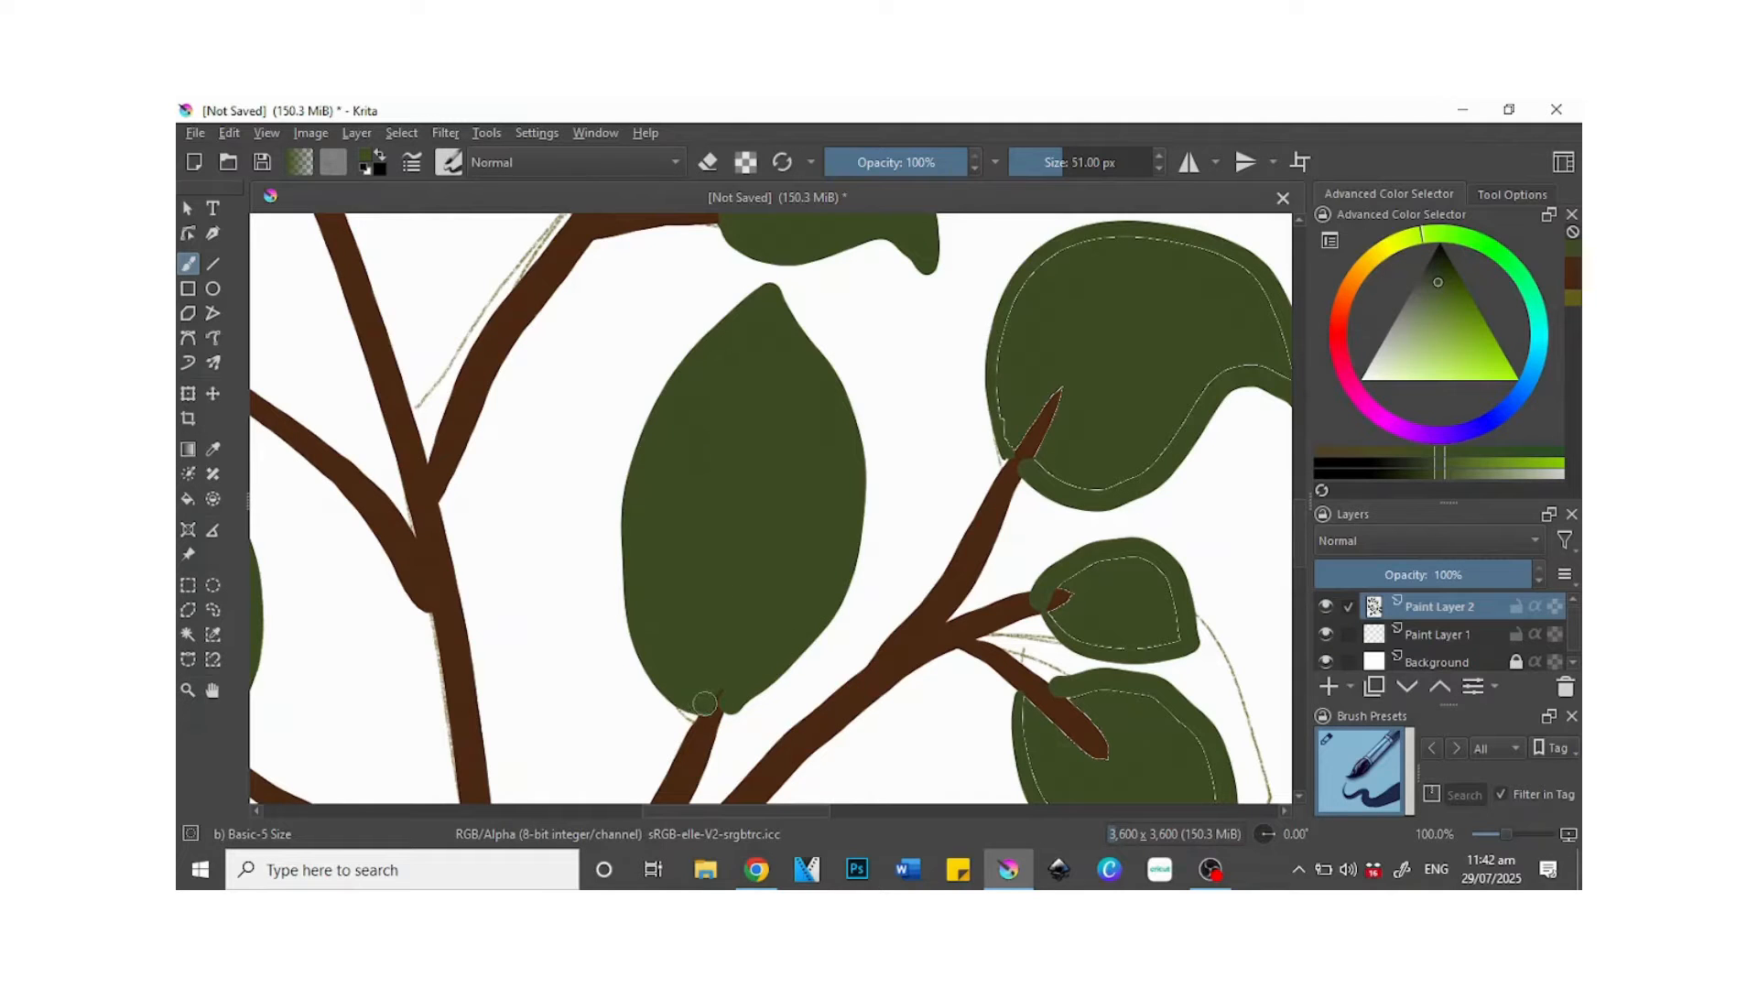
mouse_move(1055, 603)
mouse_down()
mouse_move(1073, 586)
mouse_move(1167, 636)
mouse_move(1163, 578)
mouse_move(1094, 560)
mouse_move(1068, 587)
mouse_up()
- Paint over the seams and stem tips inside the large curved right leaf and the lowest right leaf in dark green
click(212, 690)
drag(1172, 357, 685, 440)
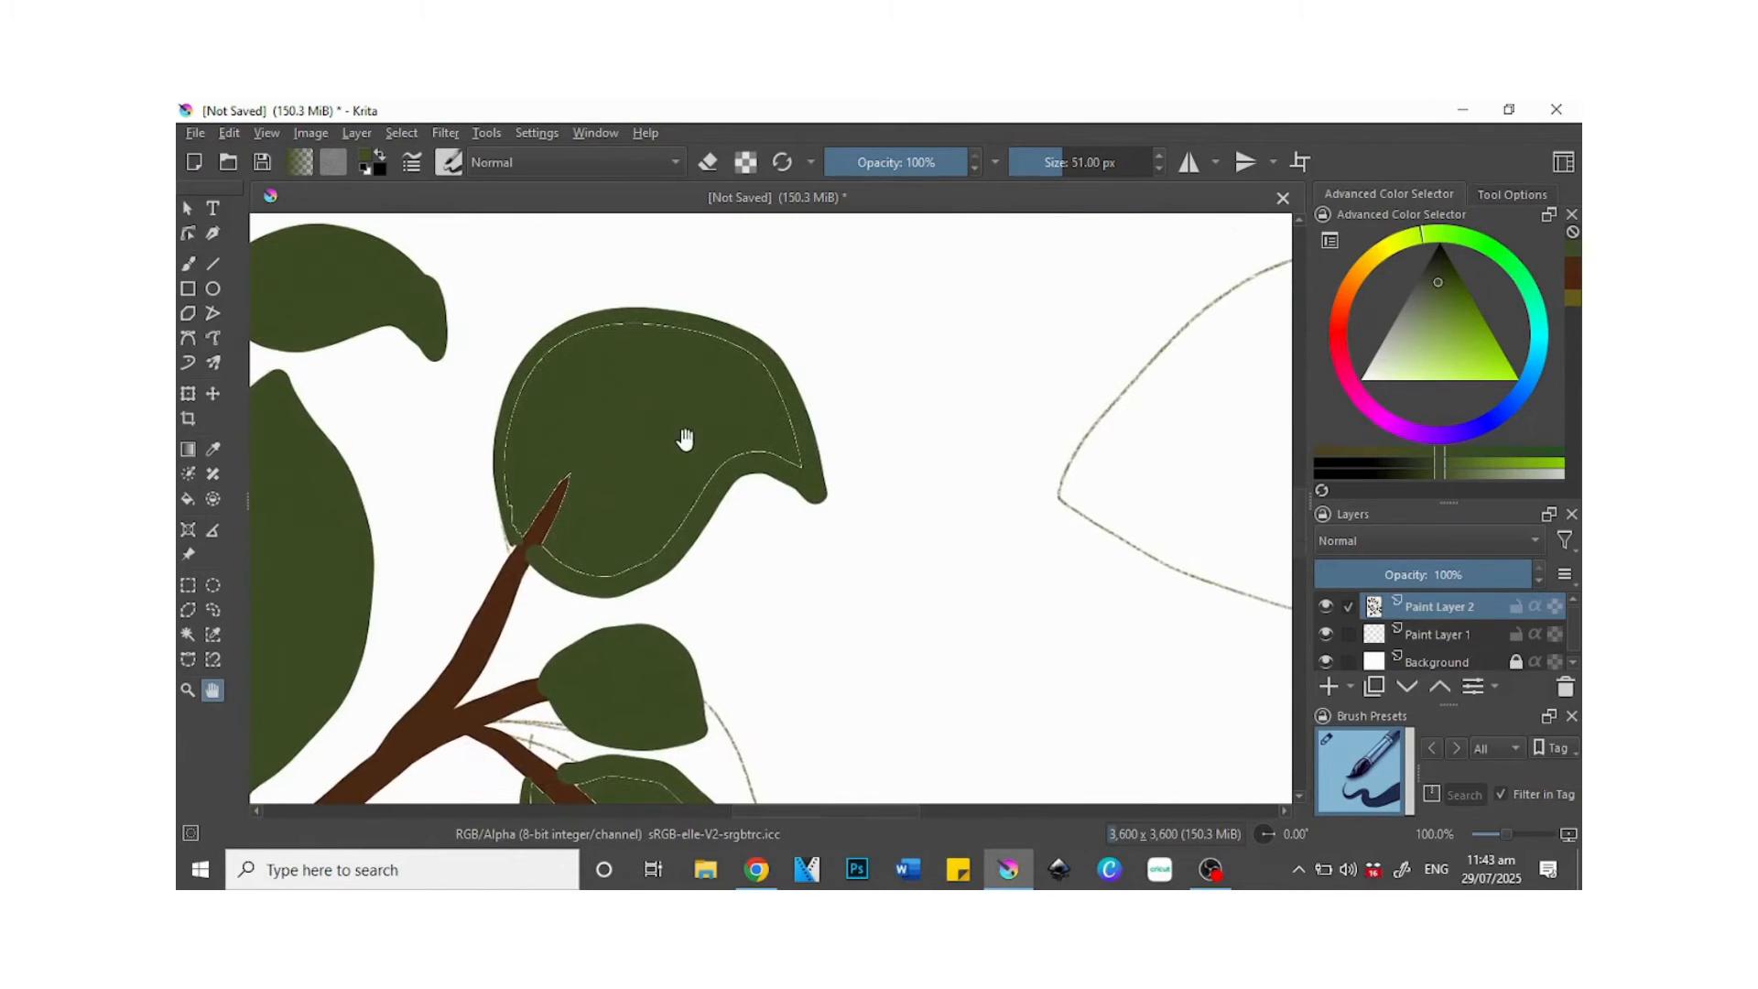
click(188, 264)
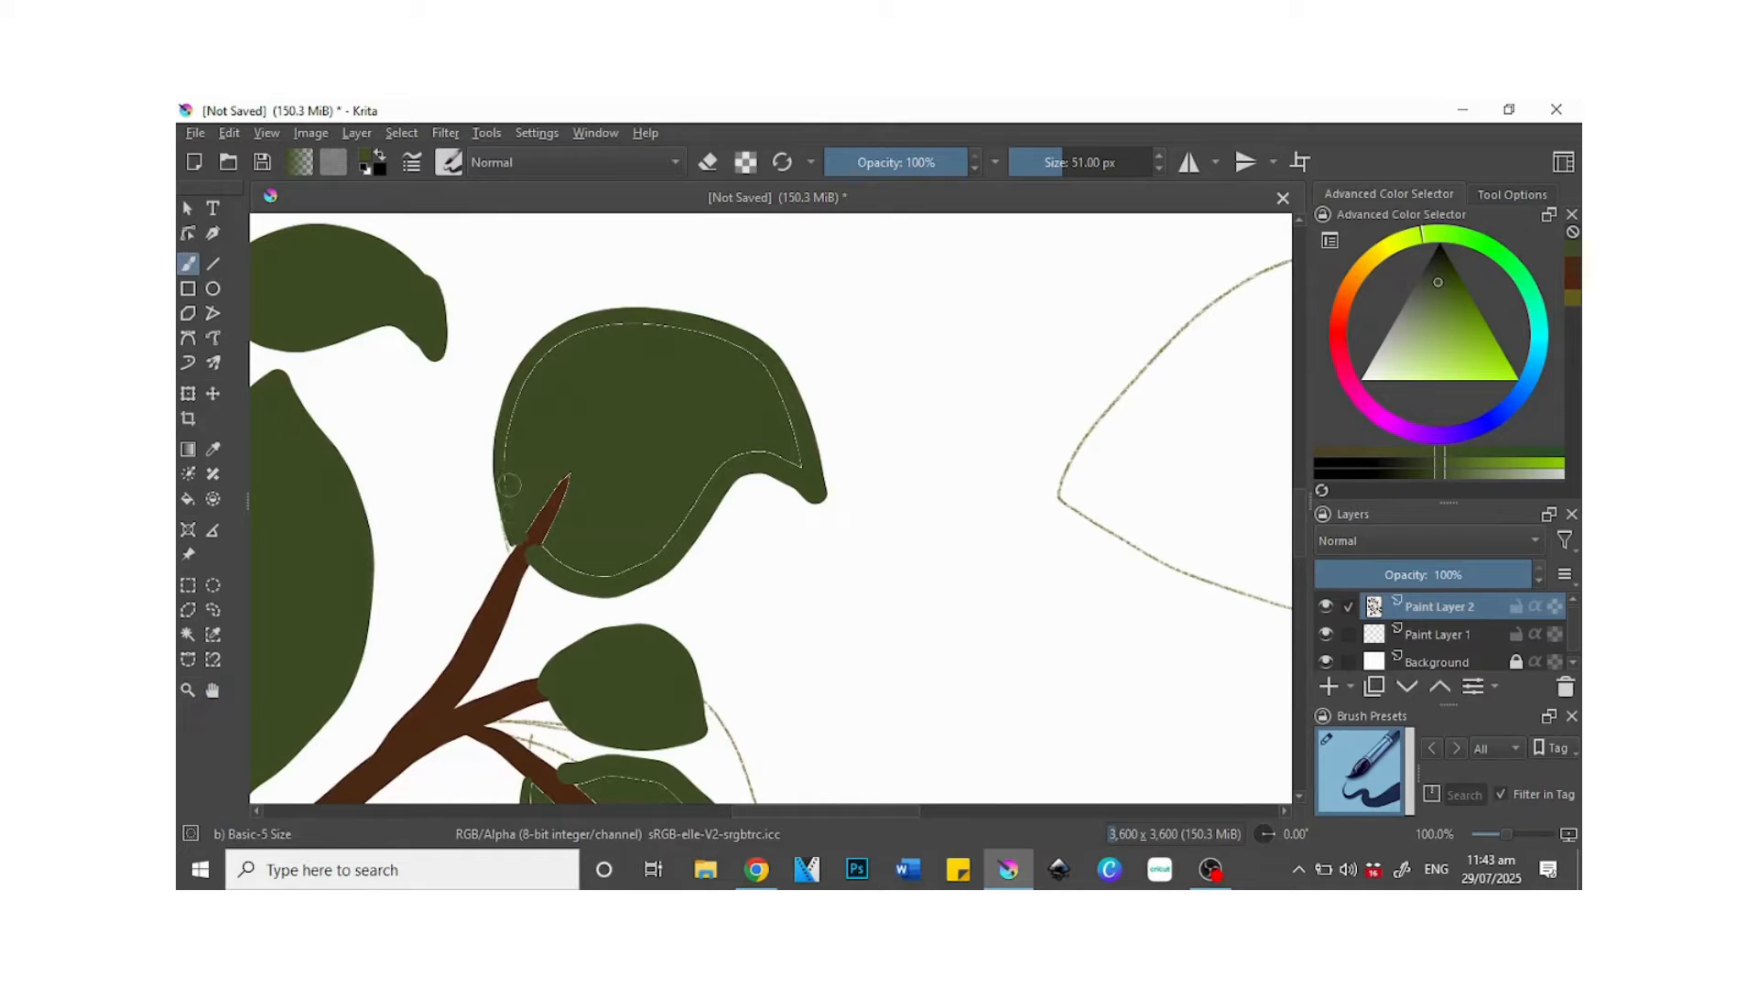
mouse_move(733, 355)
mouse_down()
mouse_move(785, 408)
mouse_move(803, 467)
mouse_move(737, 456)
mouse_move(681, 525)
mouse_move(586, 575)
mouse_move(527, 548)
mouse_move(570, 473)
mouse_up()
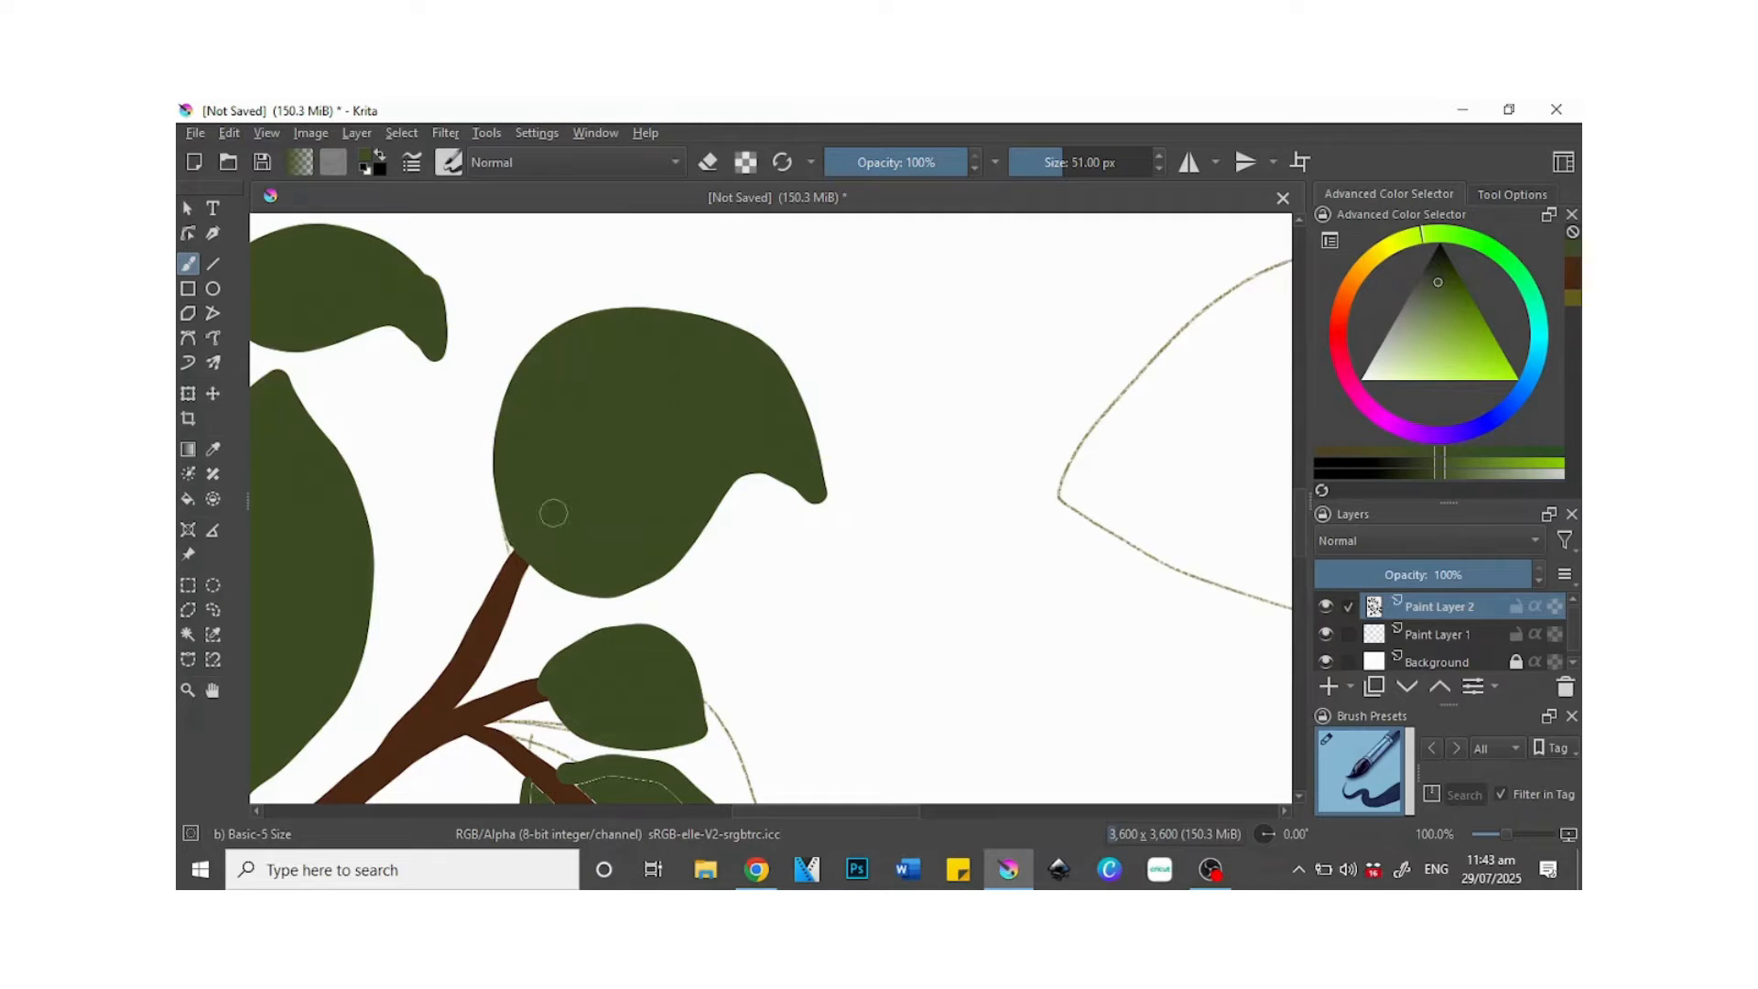
mouse_move(1305, 549)
mouse_down()
mouse_move(1308, 606)
mouse_move(1295, 577)
mouse_up()
mouse_move(586, 522)
mouse_down()
mouse_move(630, 511)
mouse_move(705, 578)
mouse_move(716, 716)
mouse_move(628, 689)
mouse_move(573, 643)
mouse_move(540, 597)
mouse_move(536, 514)
mouse_move(593, 541)
mouse_move(603, 587)
mouse_up()
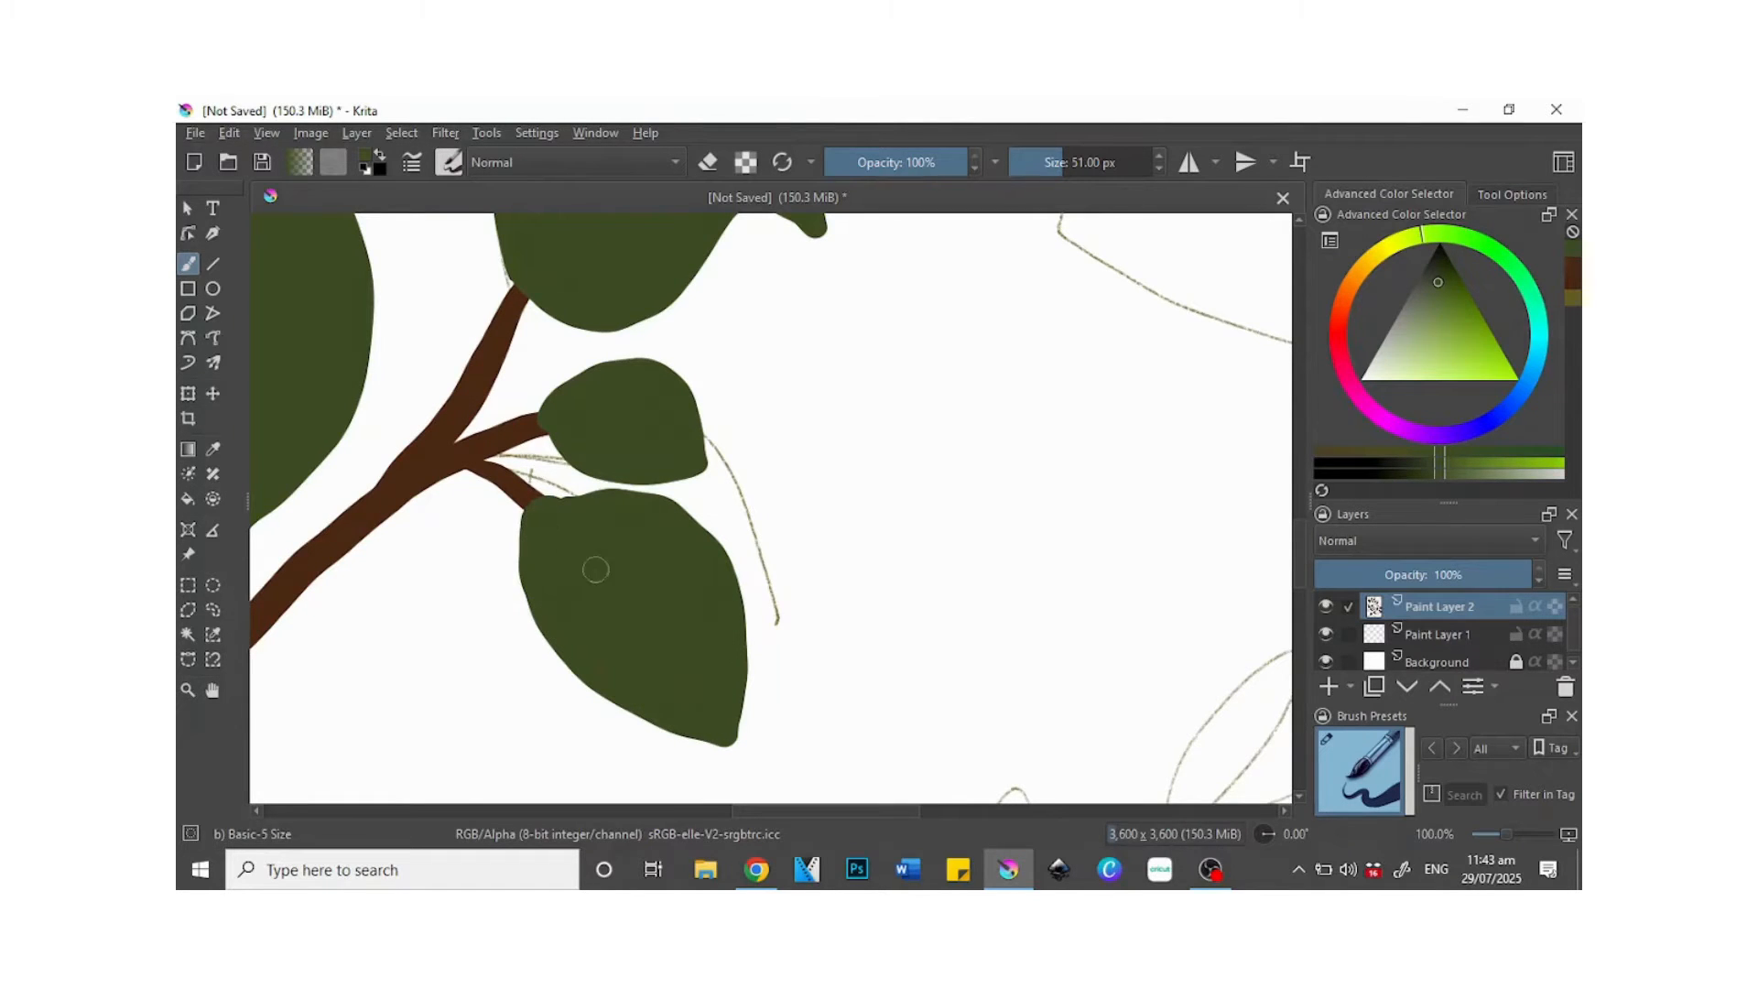
- Cover the seam and stem tip inside the lowest left leaf with dark green
click(214, 691)
drag(495, 688, 1155, 495)
mouse_move(462, 545)
mouse_down()
mouse_move(437, 575)
mouse_move(870, 506)
mouse_up()
click(188, 265)
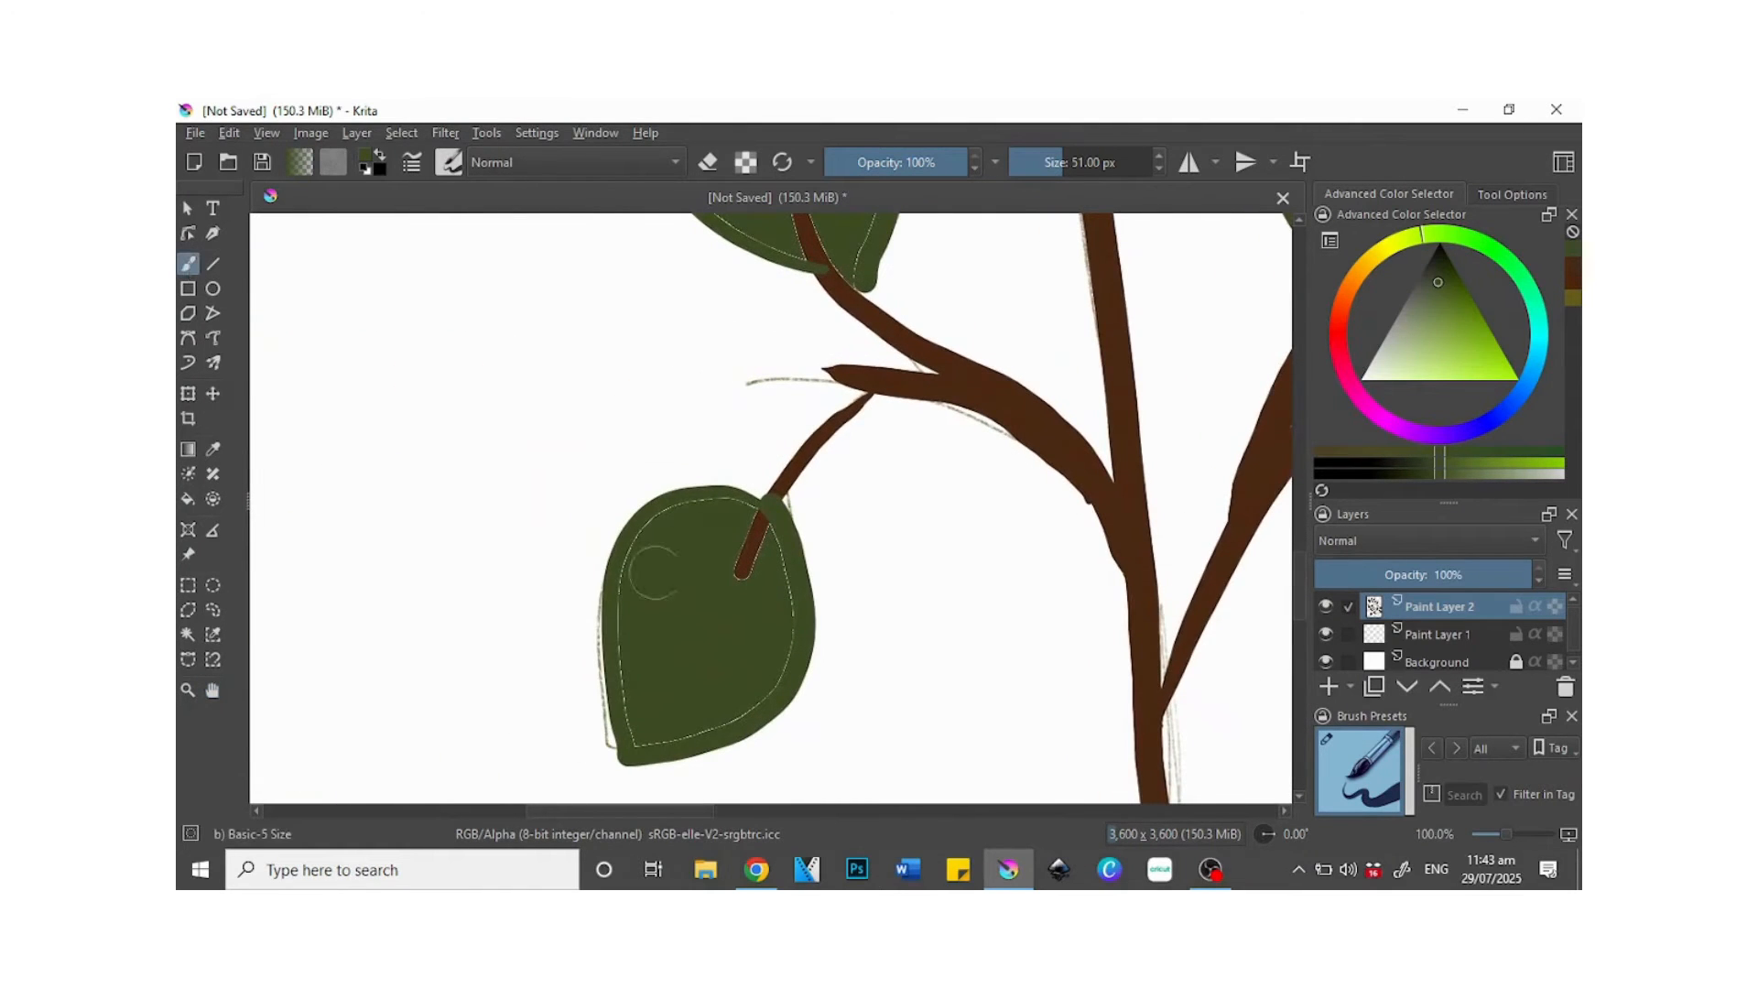
mouse_move(755, 523)
mouse_down()
mouse_move(786, 614)
mouse_move(767, 682)
mouse_move(641, 742)
mouse_move(624, 642)
mouse_move(644, 537)
mouse_move(685, 507)
mouse_move(726, 509)
mouse_move(753, 535)
mouse_move(745, 579)
mouse_up()
- Paint a pointed oval dark green leaf on the bare short twig just above the lowest left leaf
click(212, 690)
drag(852, 274, 800, 553)
click(187, 263)
mouse_move(795, 653)
mouse_down()
mouse_move(724, 703)
mouse_move(605, 675)
mouse_move(666, 602)
mouse_move(792, 648)
mouse_move(657, 637)
mouse_move(678, 612)
mouse_move(592, 654)
mouse_move(685, 649)
mouse_move(709, 657)
mouse_move(677, 682)
mouse_move(757, 677)
mouse_move(738, 632)
mouse_move(699, 618)
mouse_up()
drag(754, 671, 790, 655)
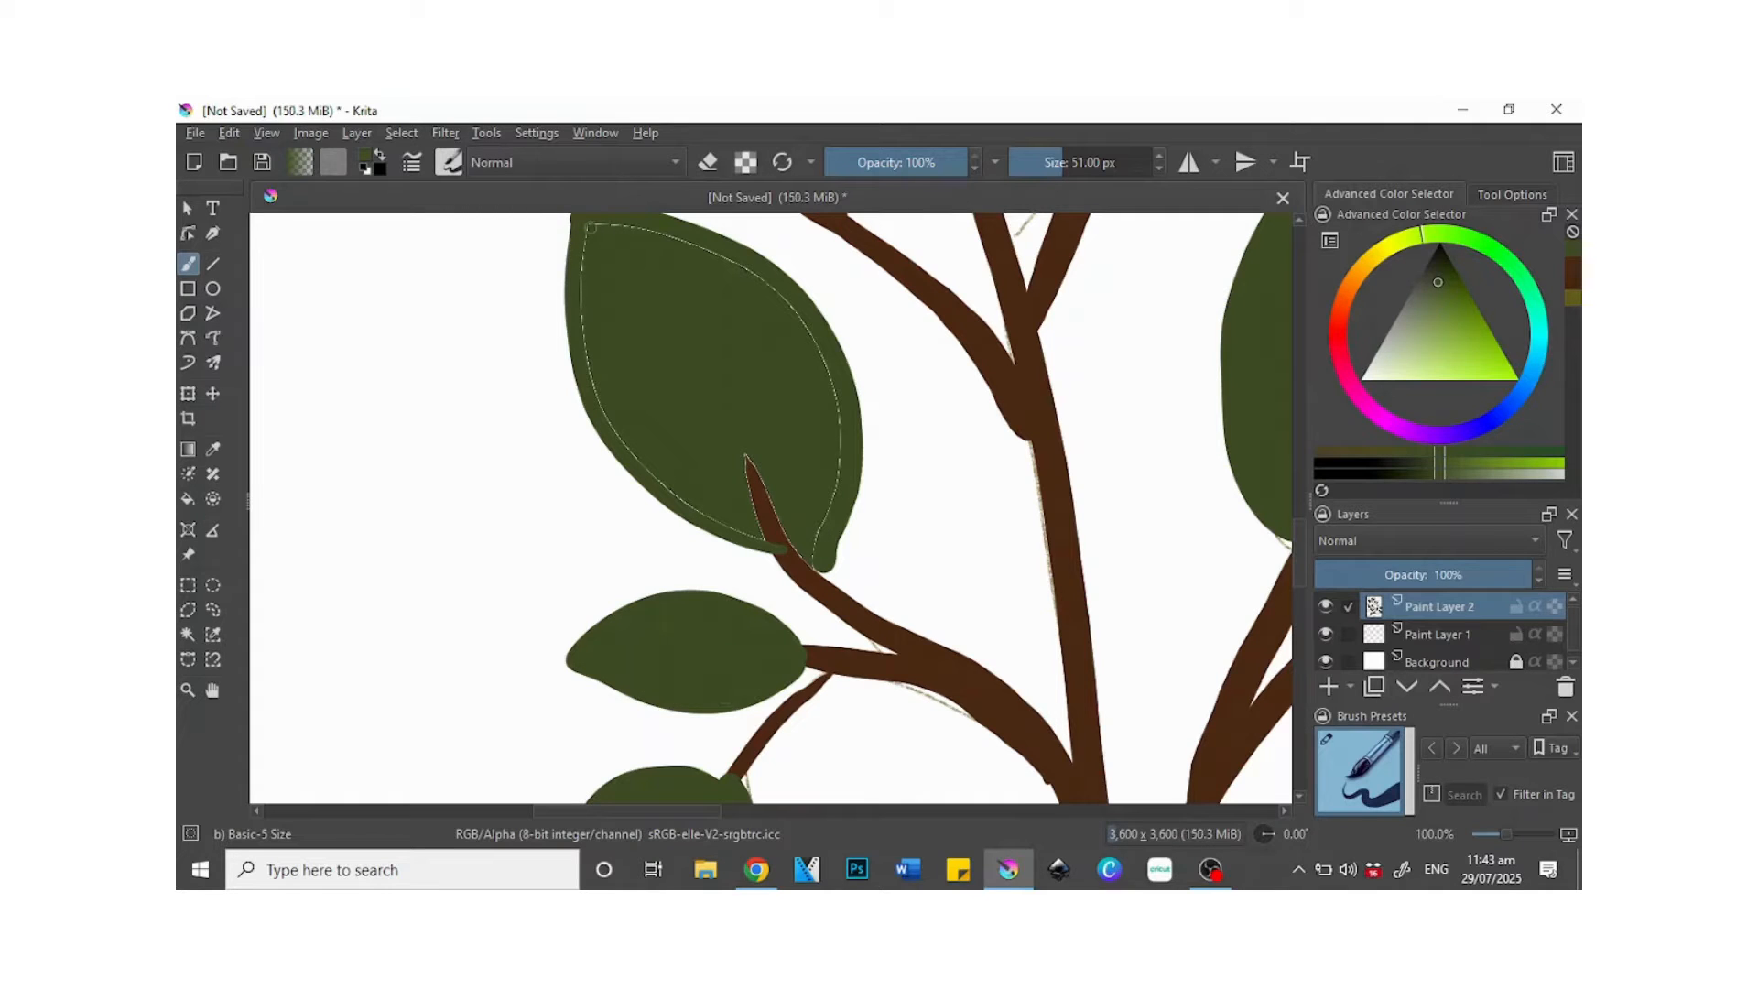
- Paint over the seam and stem tip inside the large left leaf above the small oval one in dark green
mouse_move(599, 399)
mouse_down()
mouse_move(700, 504)
mouse_move(797, 548)
mouse_move(745, 459)
mouse_up()
mouse_move(812, 558)
mouse_down()
mouse_move(833, 418)
mouse_move(807, 348)
mouse_move(726, 264)
mouse_up()
mouse_move(803, 336)
mouse_down()
mouse_move(766, 297)
mouse_move(616, 236)
mouse_up()
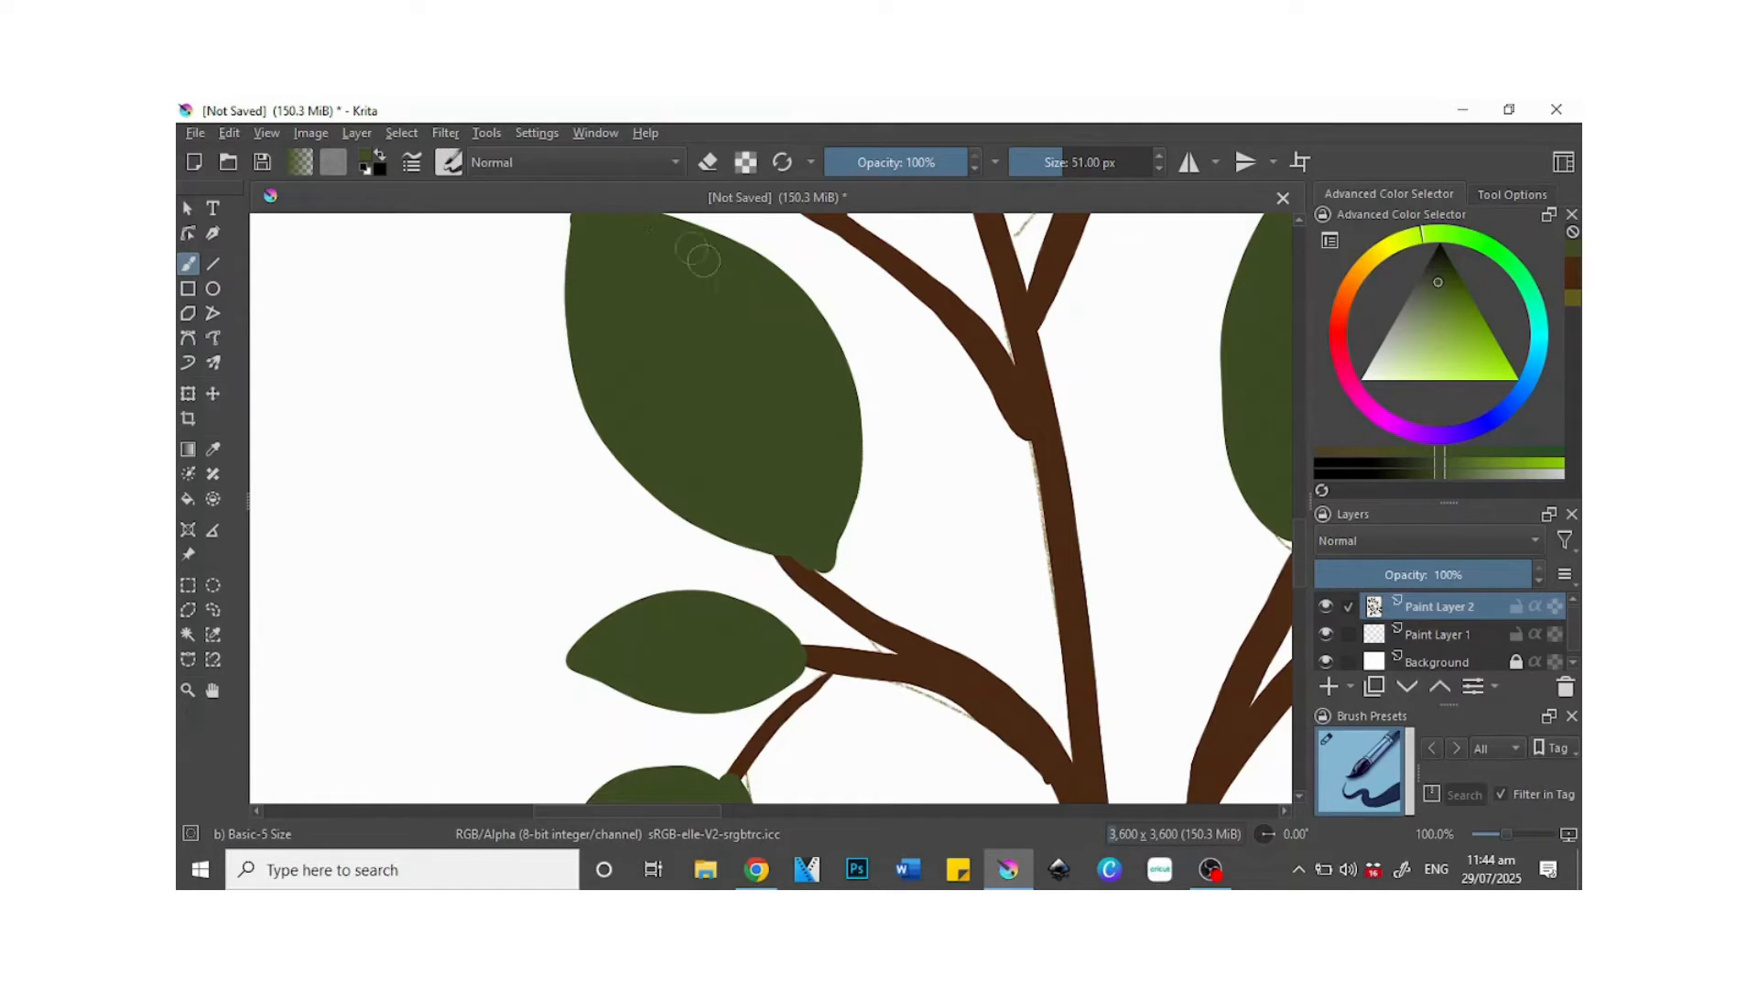
- Cover the seams and stem tips inside the curved middle-left leaf and the narrow leaf beside it with dark green
click(213, 689)
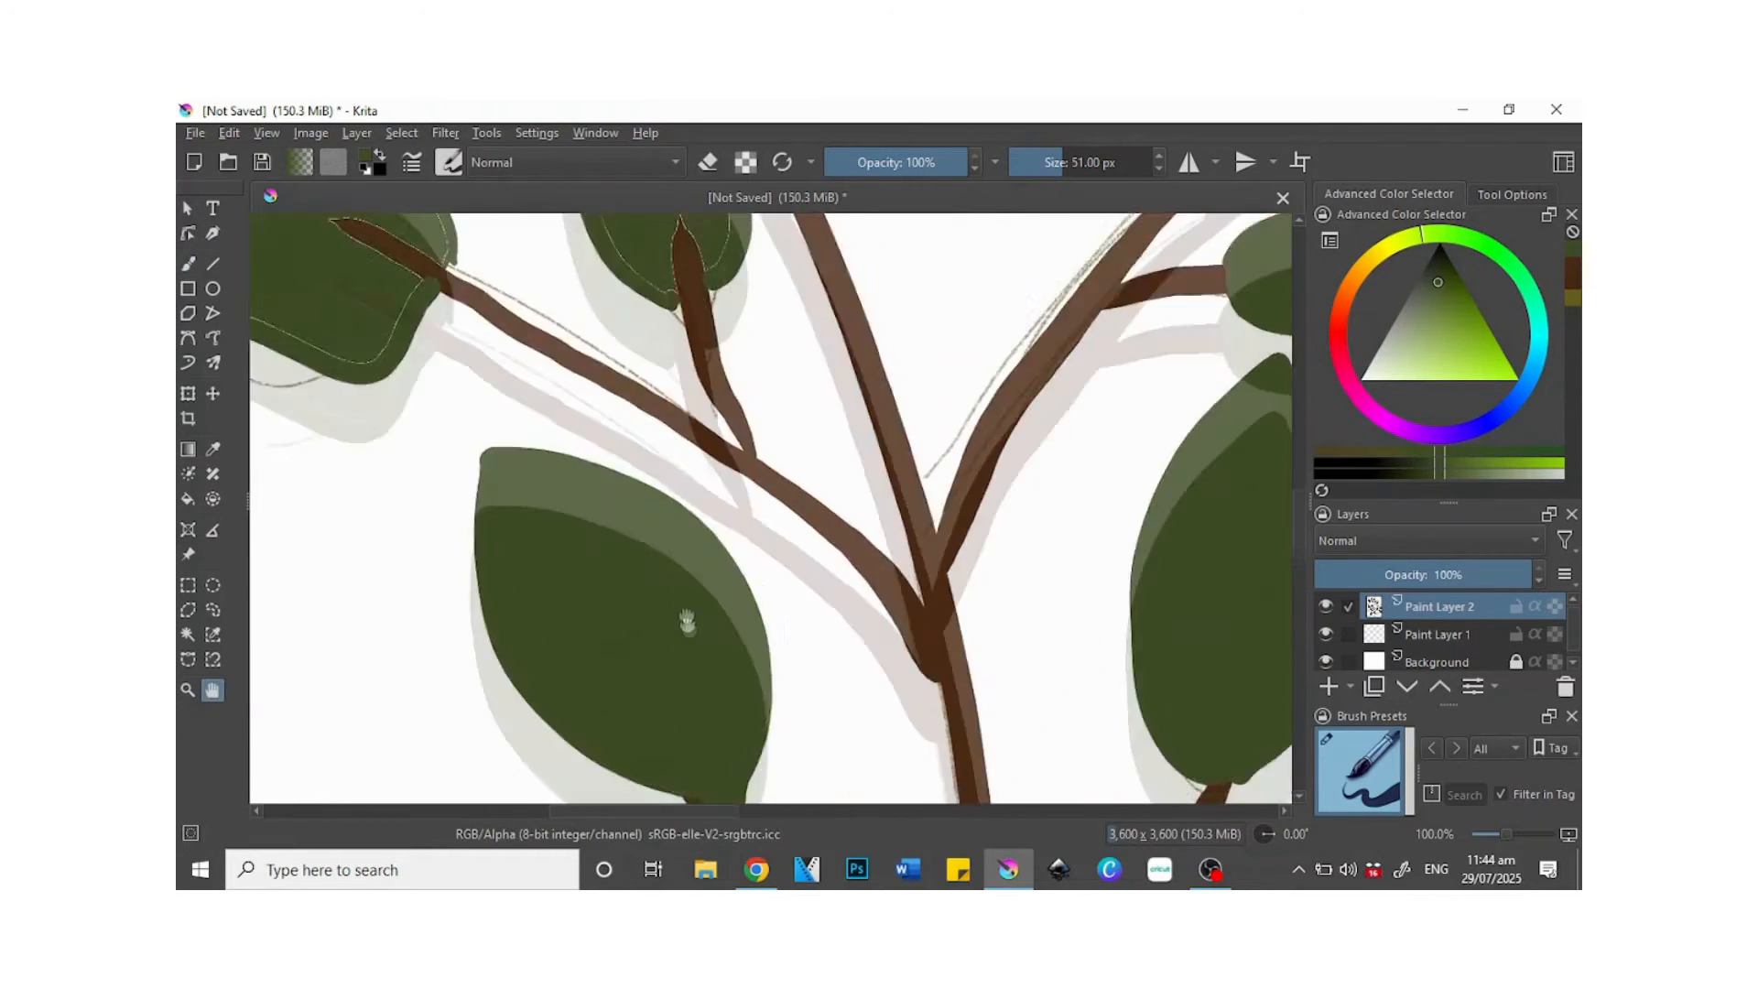
drag(687, 622, 895, 779)
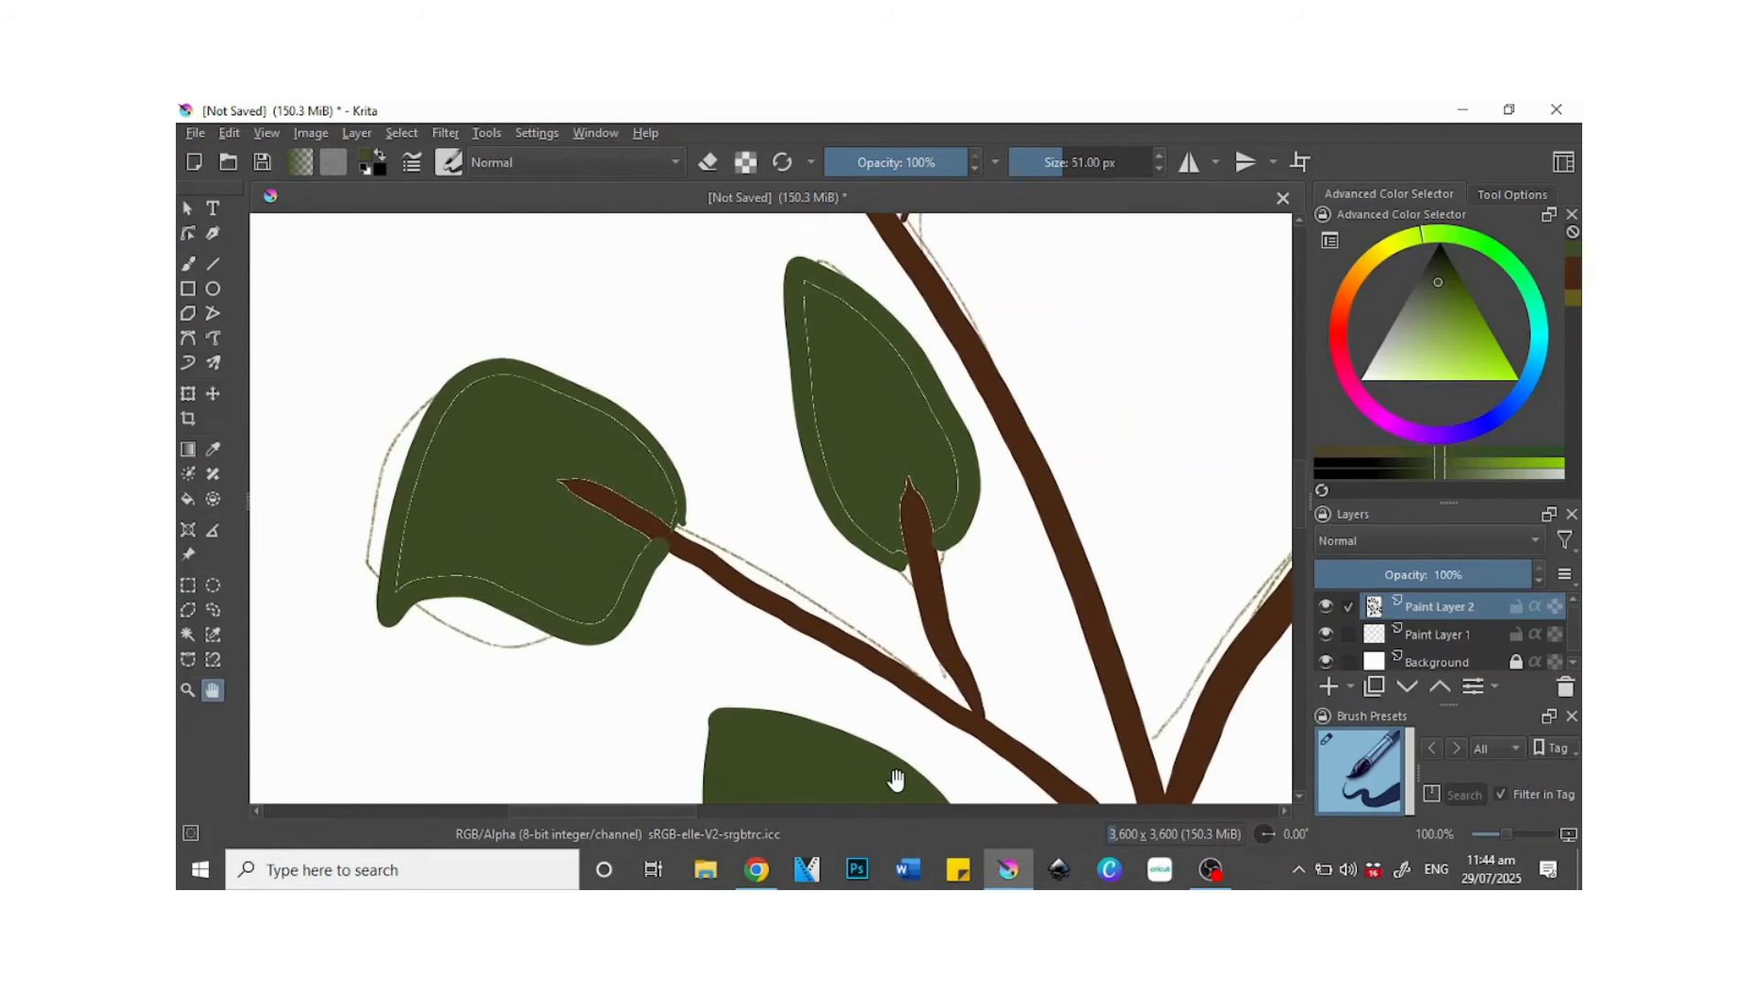
click(189, 263)
mouse_move(627, 506)
mouse_down()
mouse_move(568, 479)
mouse_move(577, 523)
mouse_move(618, 504)
mouse_move(635, 537)
mouse_move(654, 512)
mouse_move(651, 552)
mouse_move(667, 509)
mouse_move(626, 438)
mouse_move(501, 383)
mouse_move(461, 406)
mouse_move(402, 588)
mouse_move(447, 568)
mouse_move(535, 599)
mouse_up()
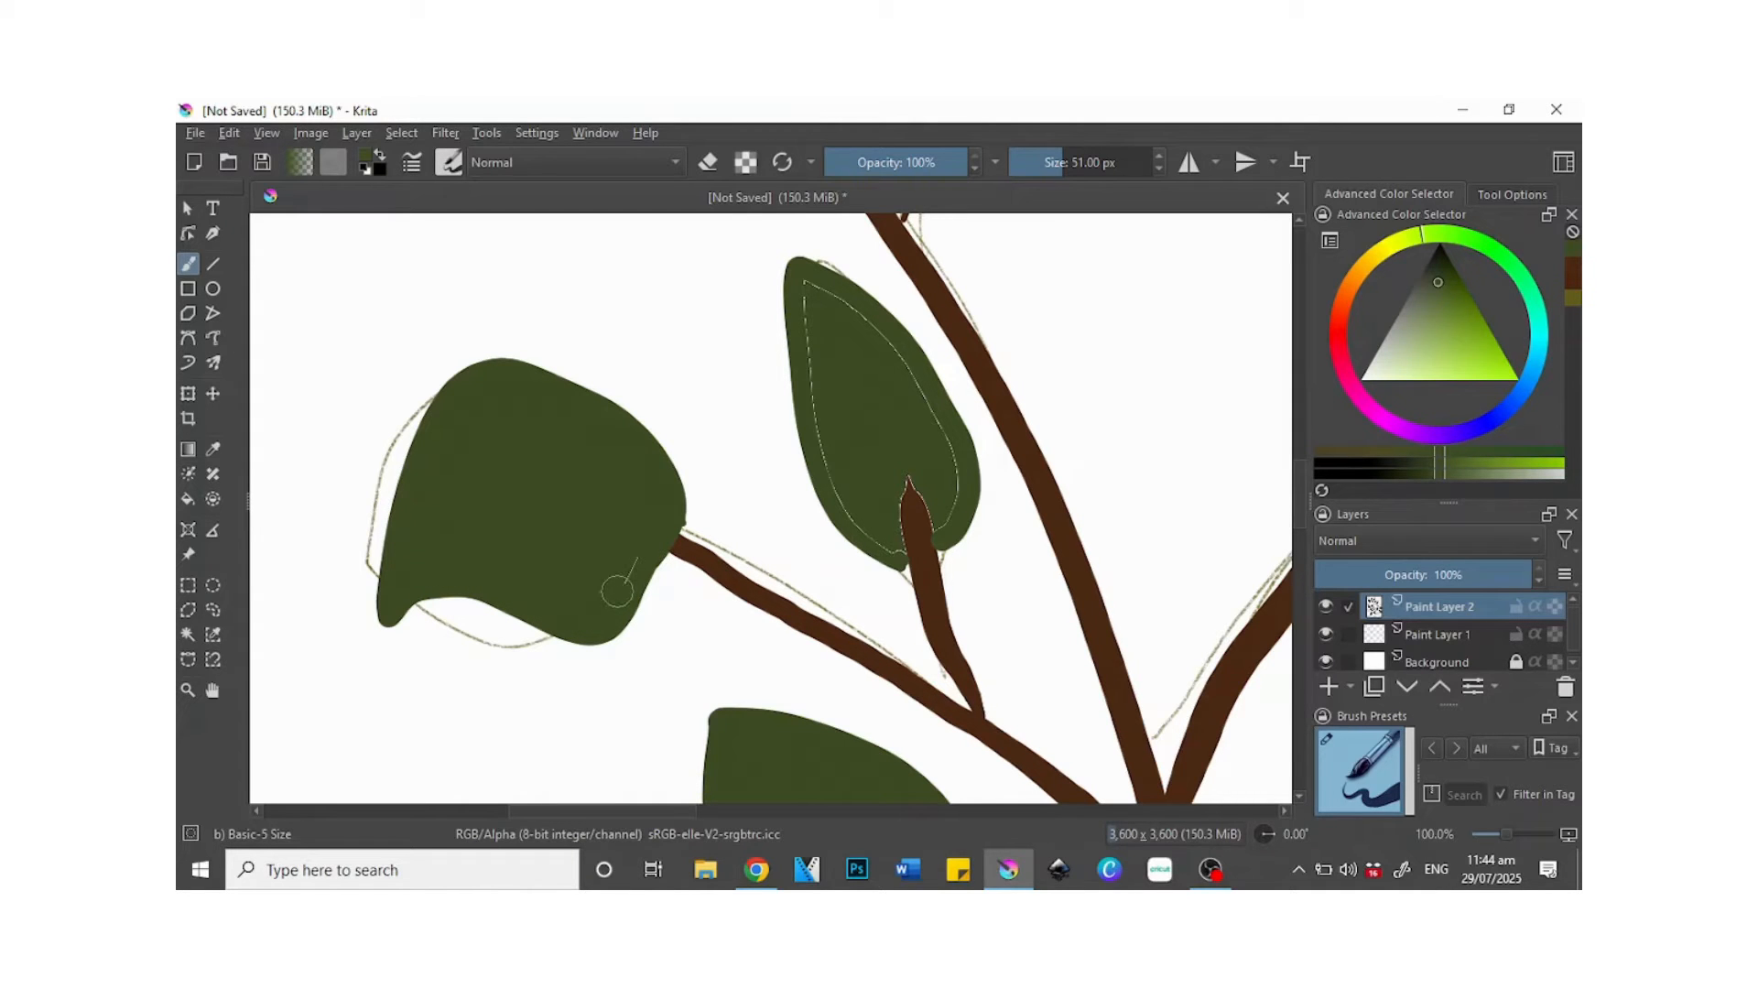
drag(950, 403, 783, 513)
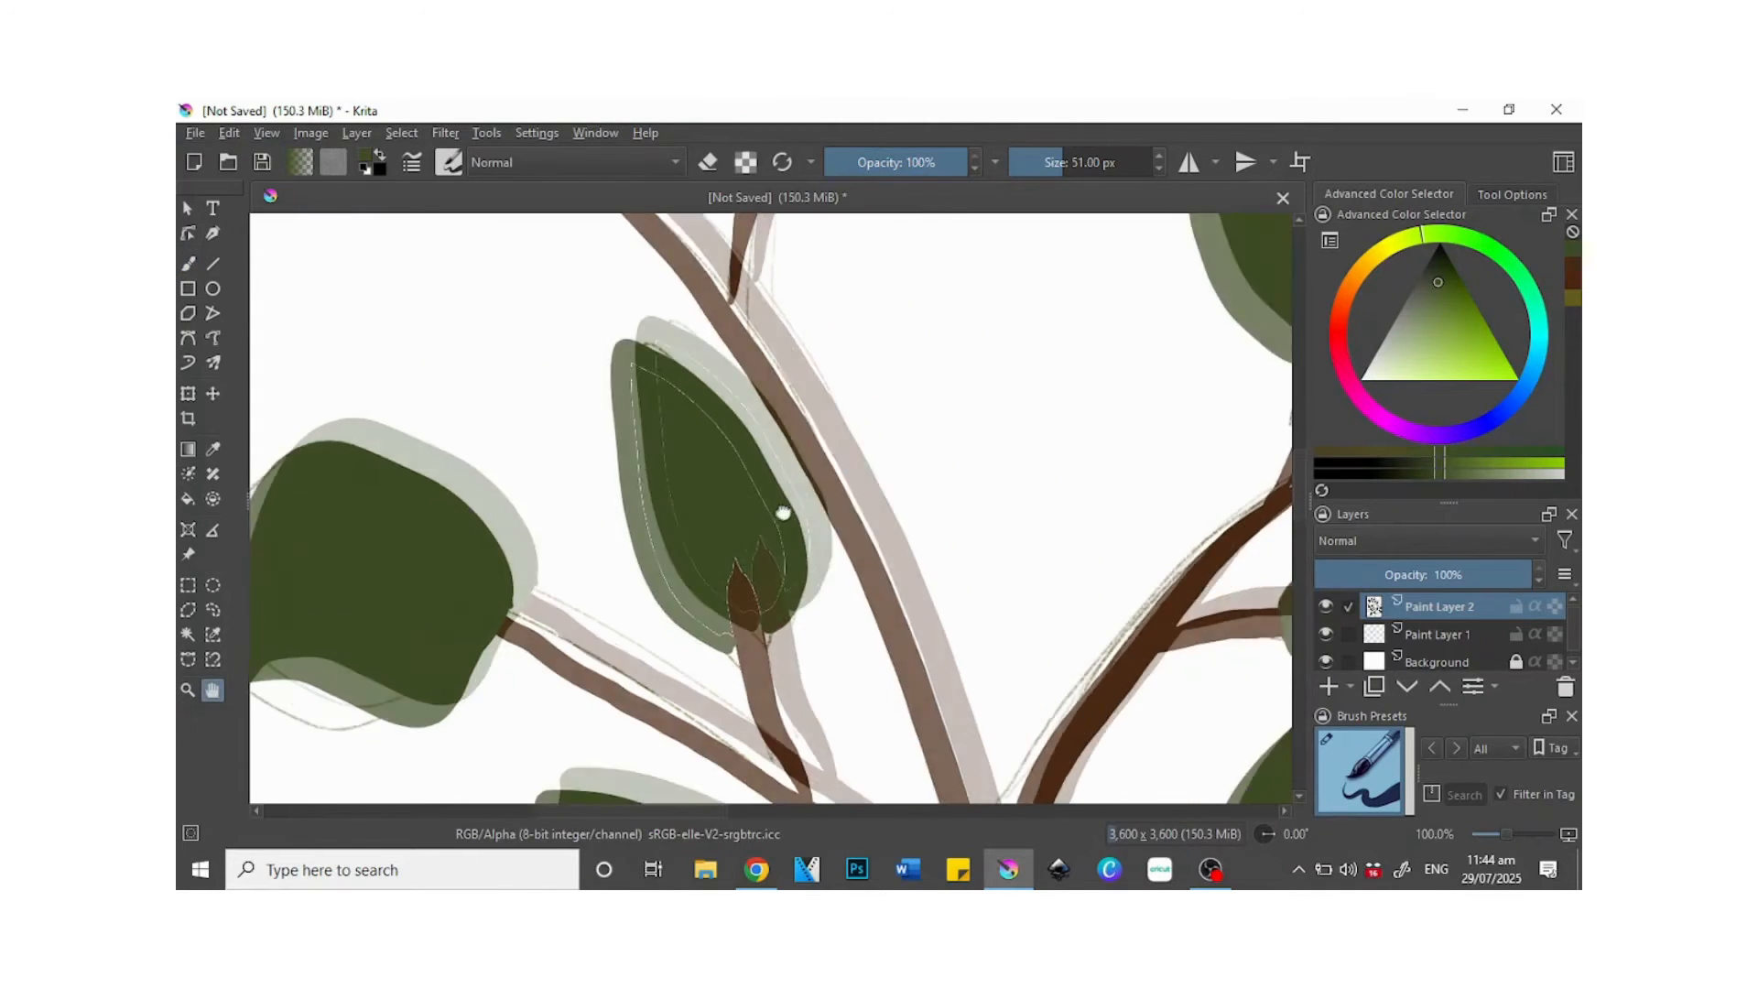
key(b)
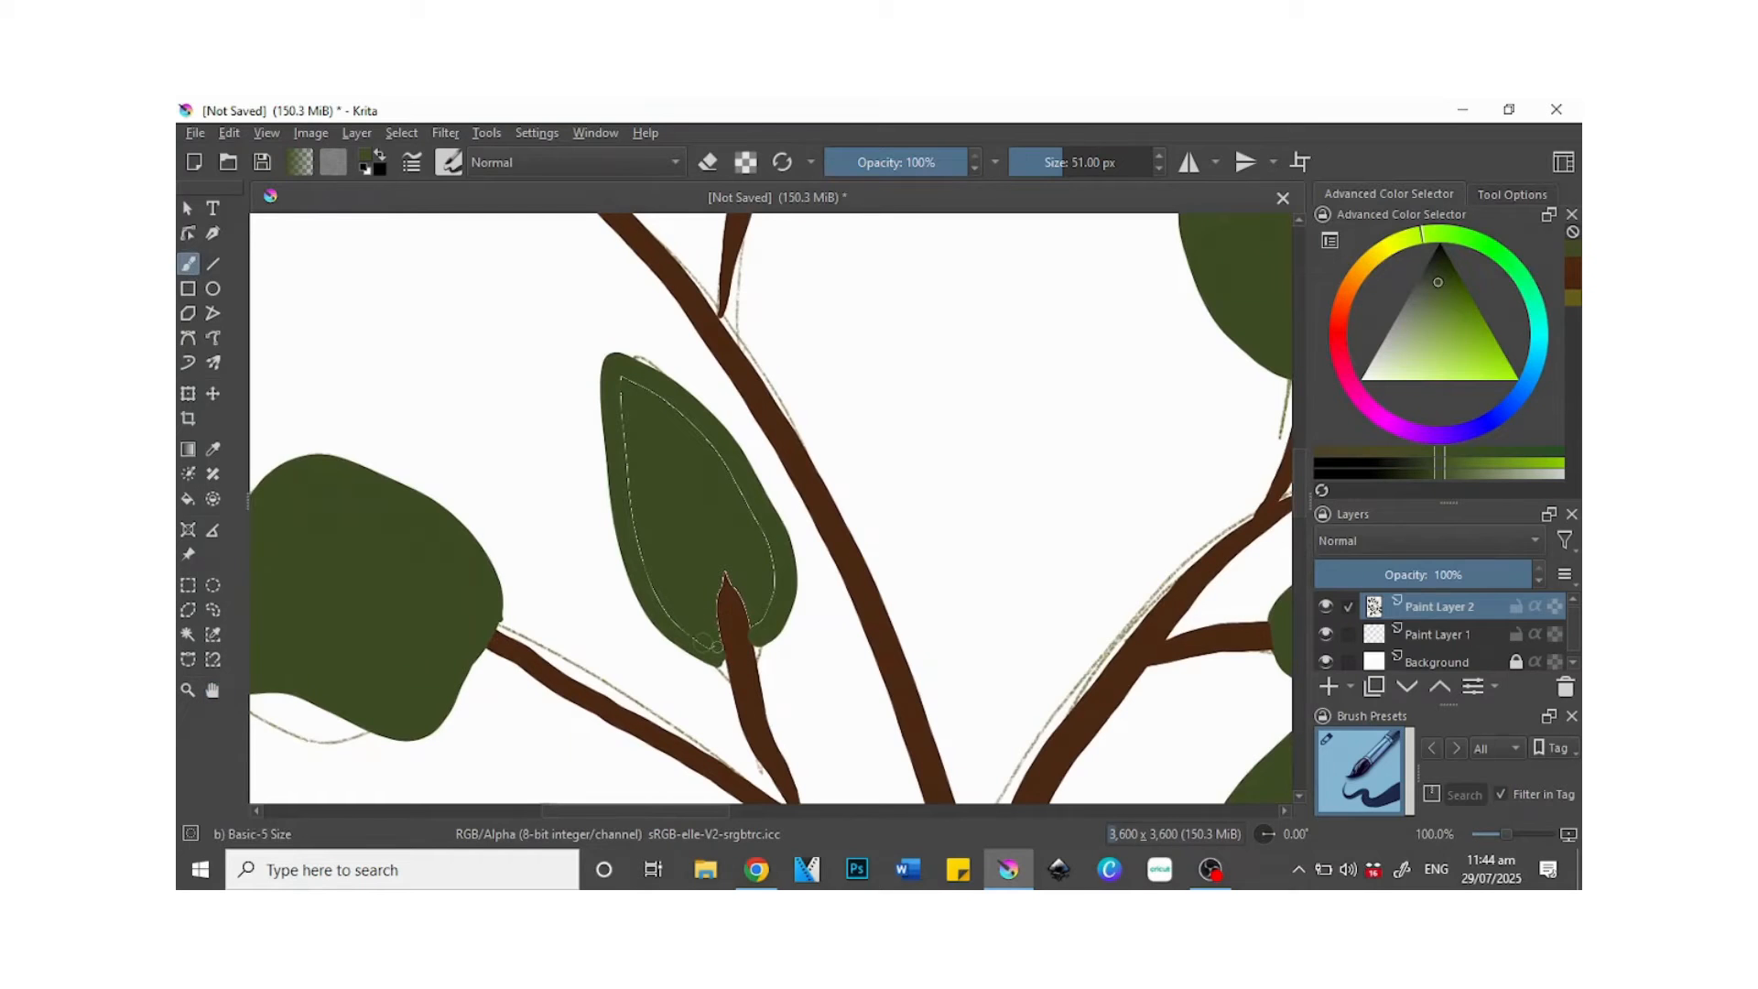
drag(656, 574, 633, 490)
mouse_move(673, 409)
mouse_down()
mouse_move(720, 462)
mouse_move(773, 586)
mouse_move(754, 630)
mouse_move(730, 601)
mouse_move(743, 641)
mouse_up()
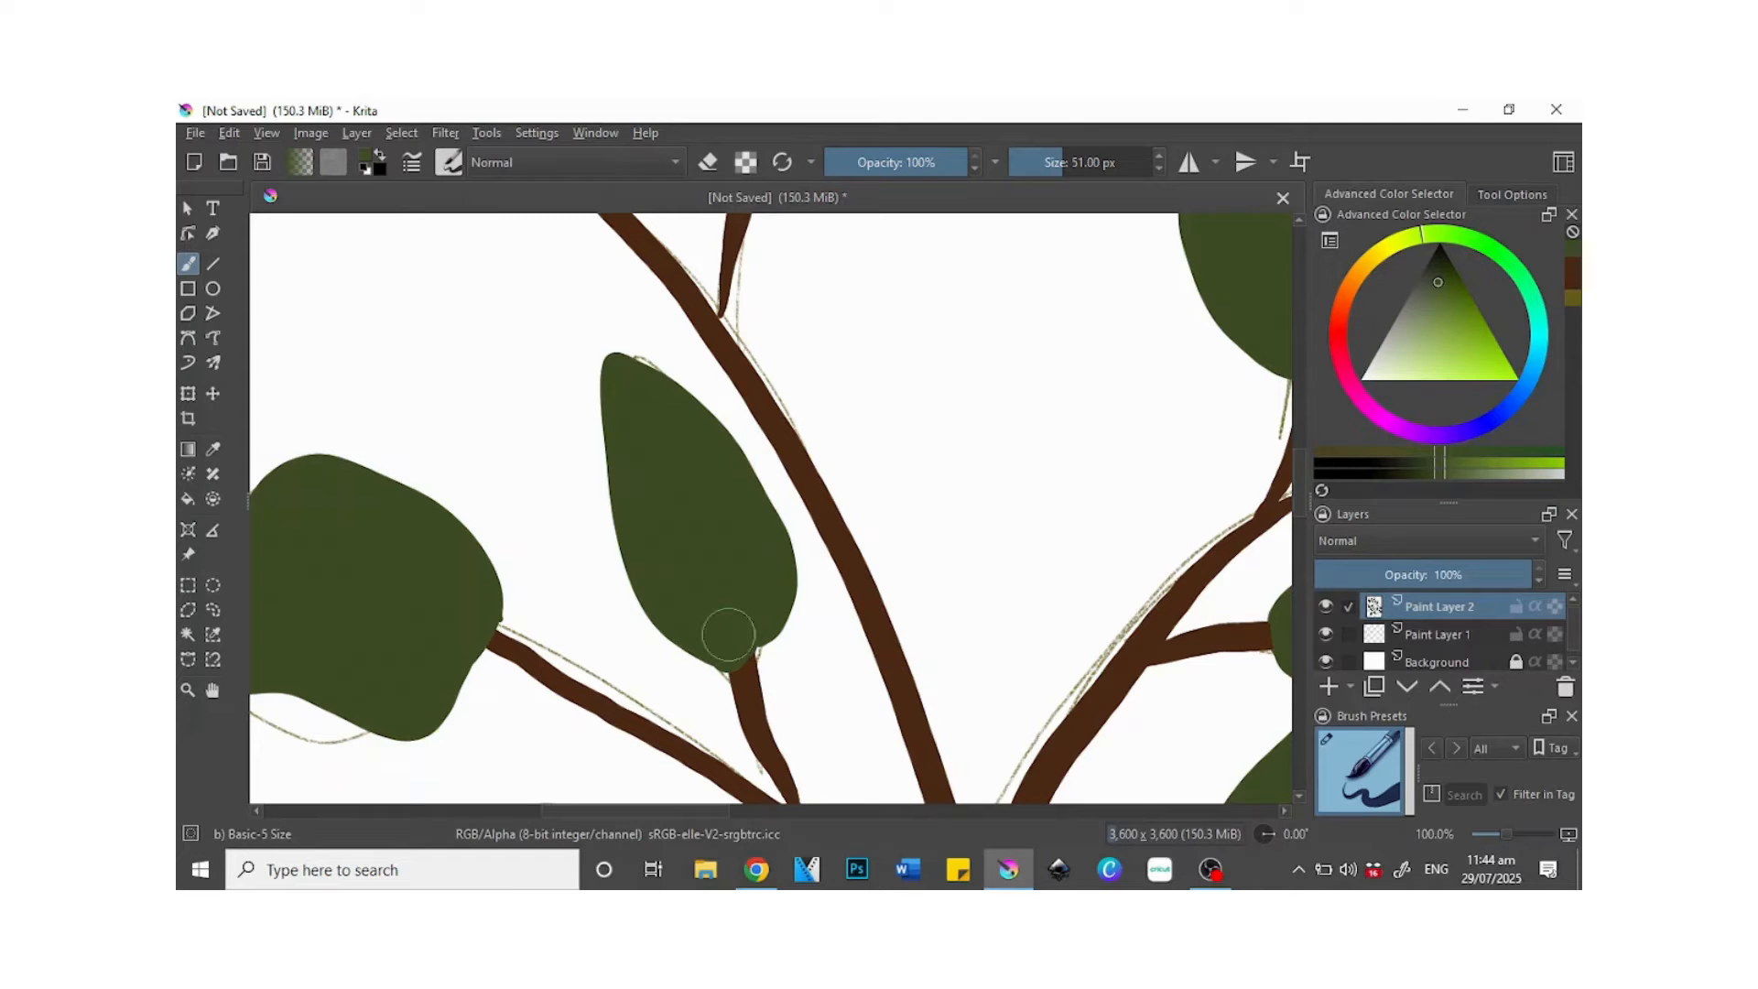
- Hide the pencil sketch on Paint Layer 1 and show the whole painted leaf bundle
click(216, 690)
drag(646, 263, 461, 551)
scroll(461, 526, down, 5)
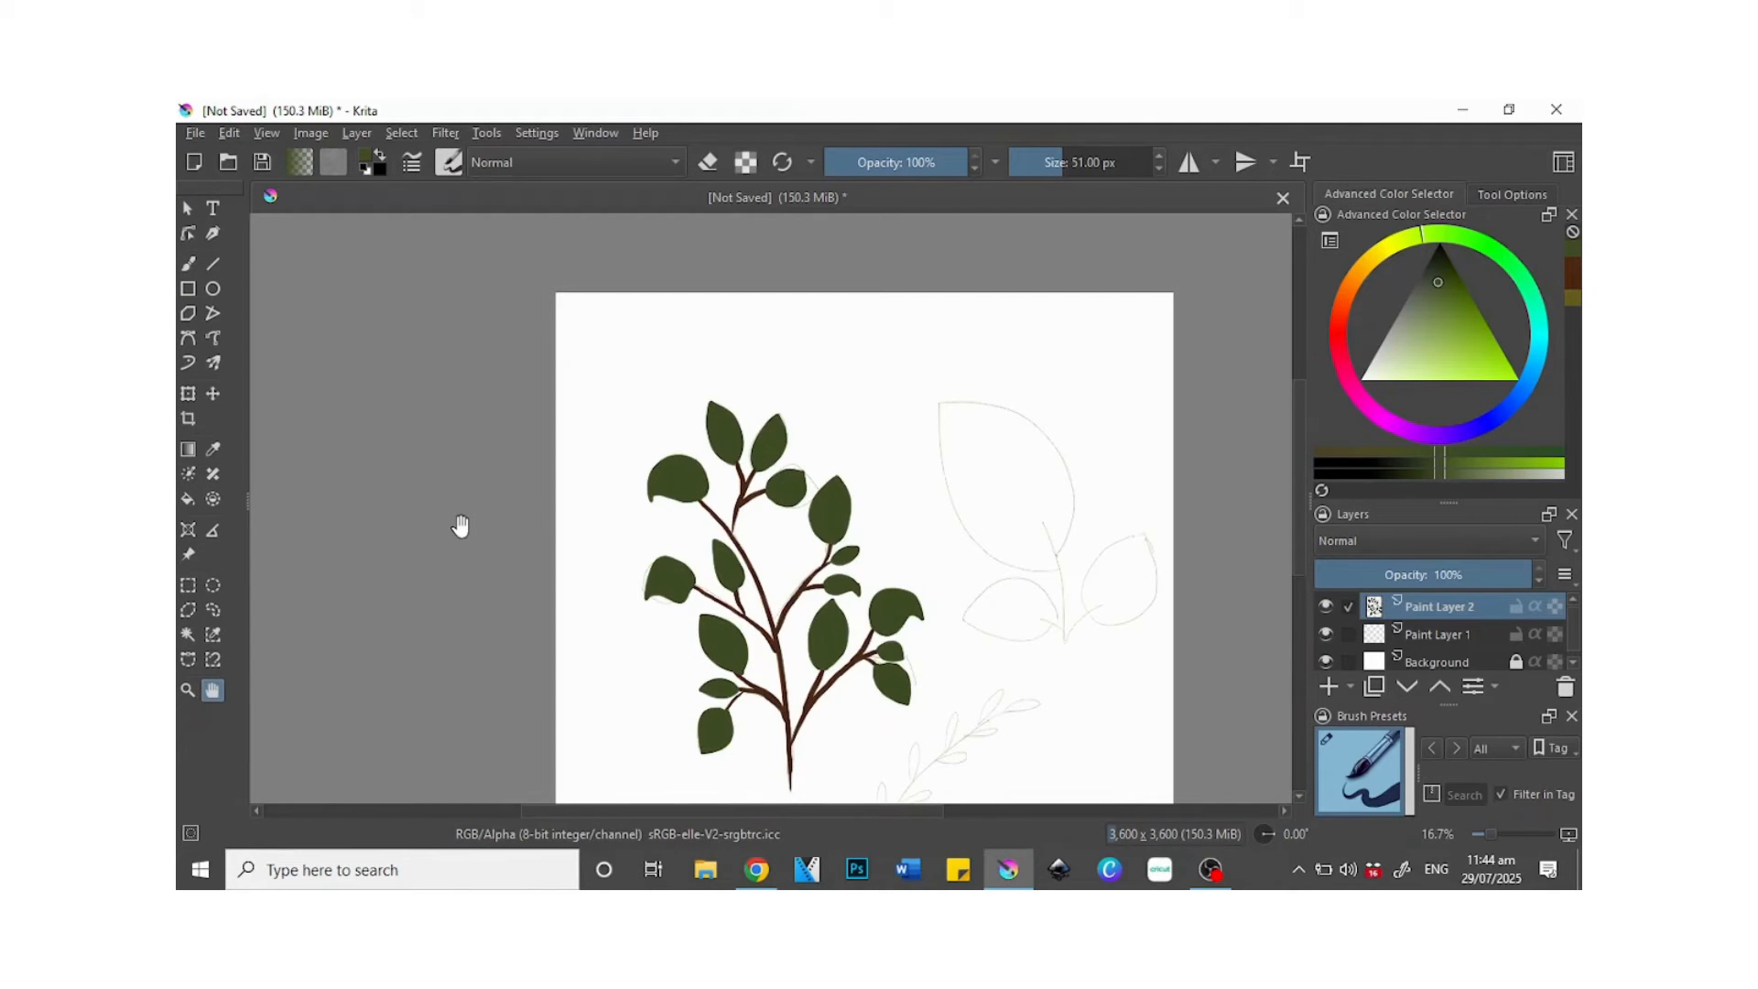
scroll(1300, 486, down, 3)
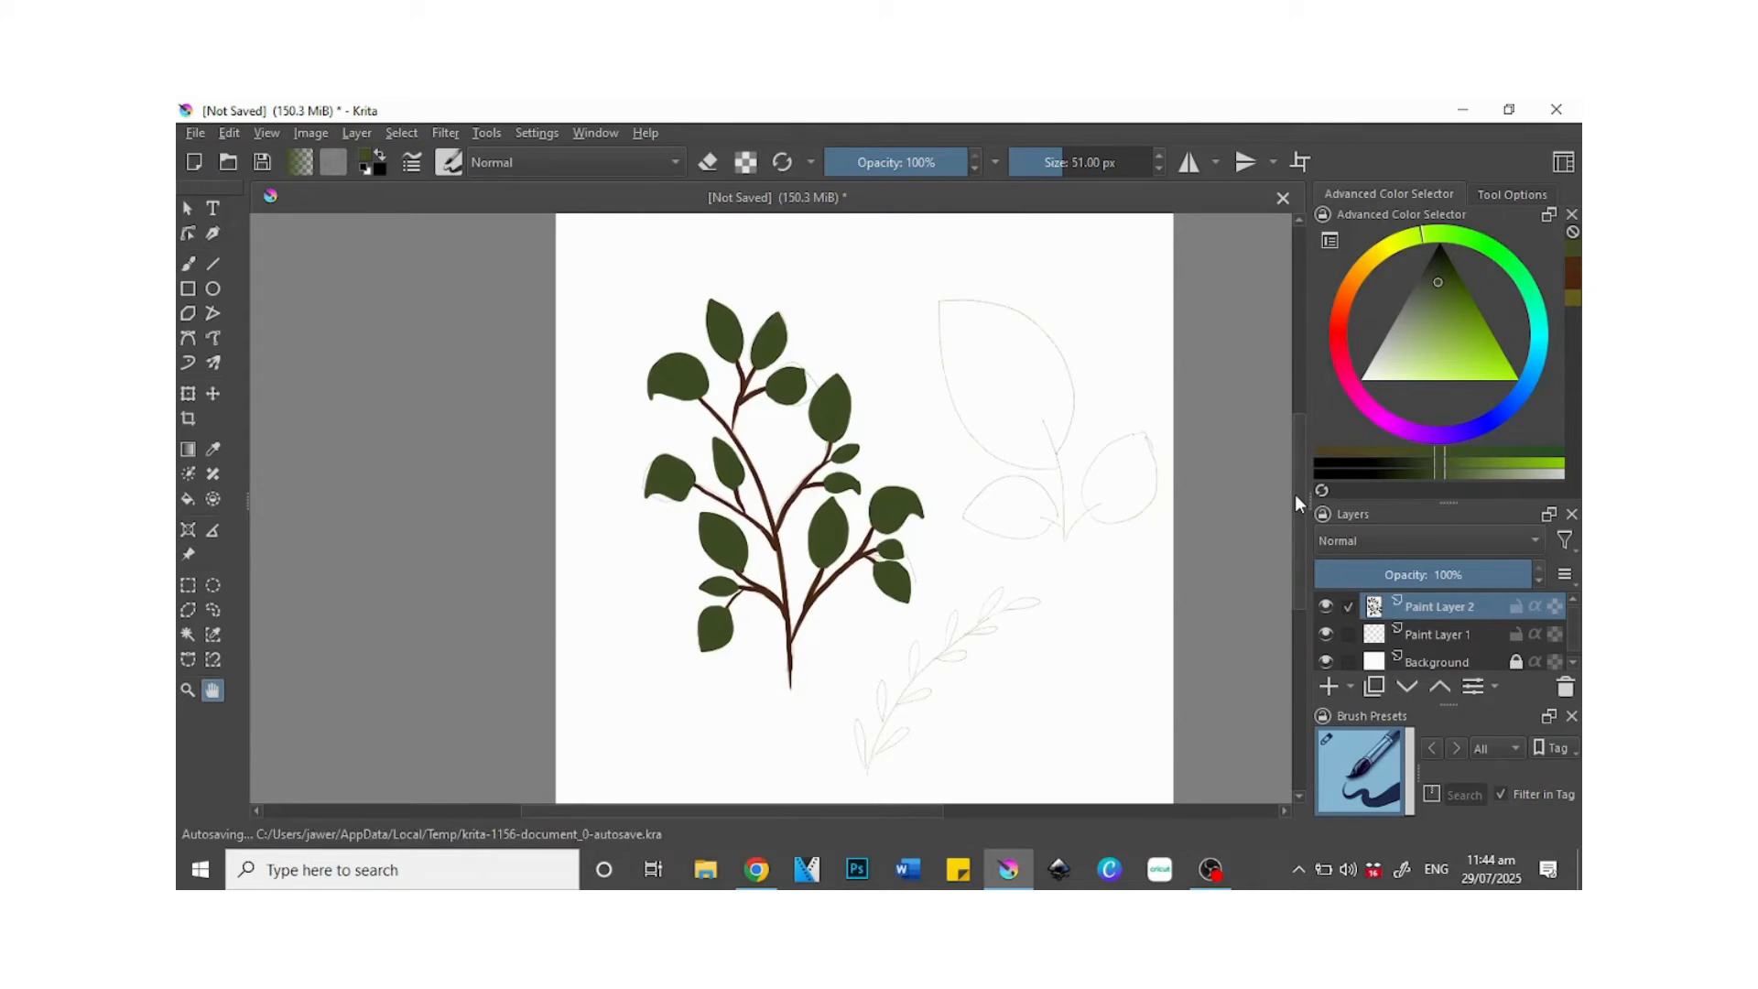
scroll(1576, 622, down, 1)
click(1326, 629)
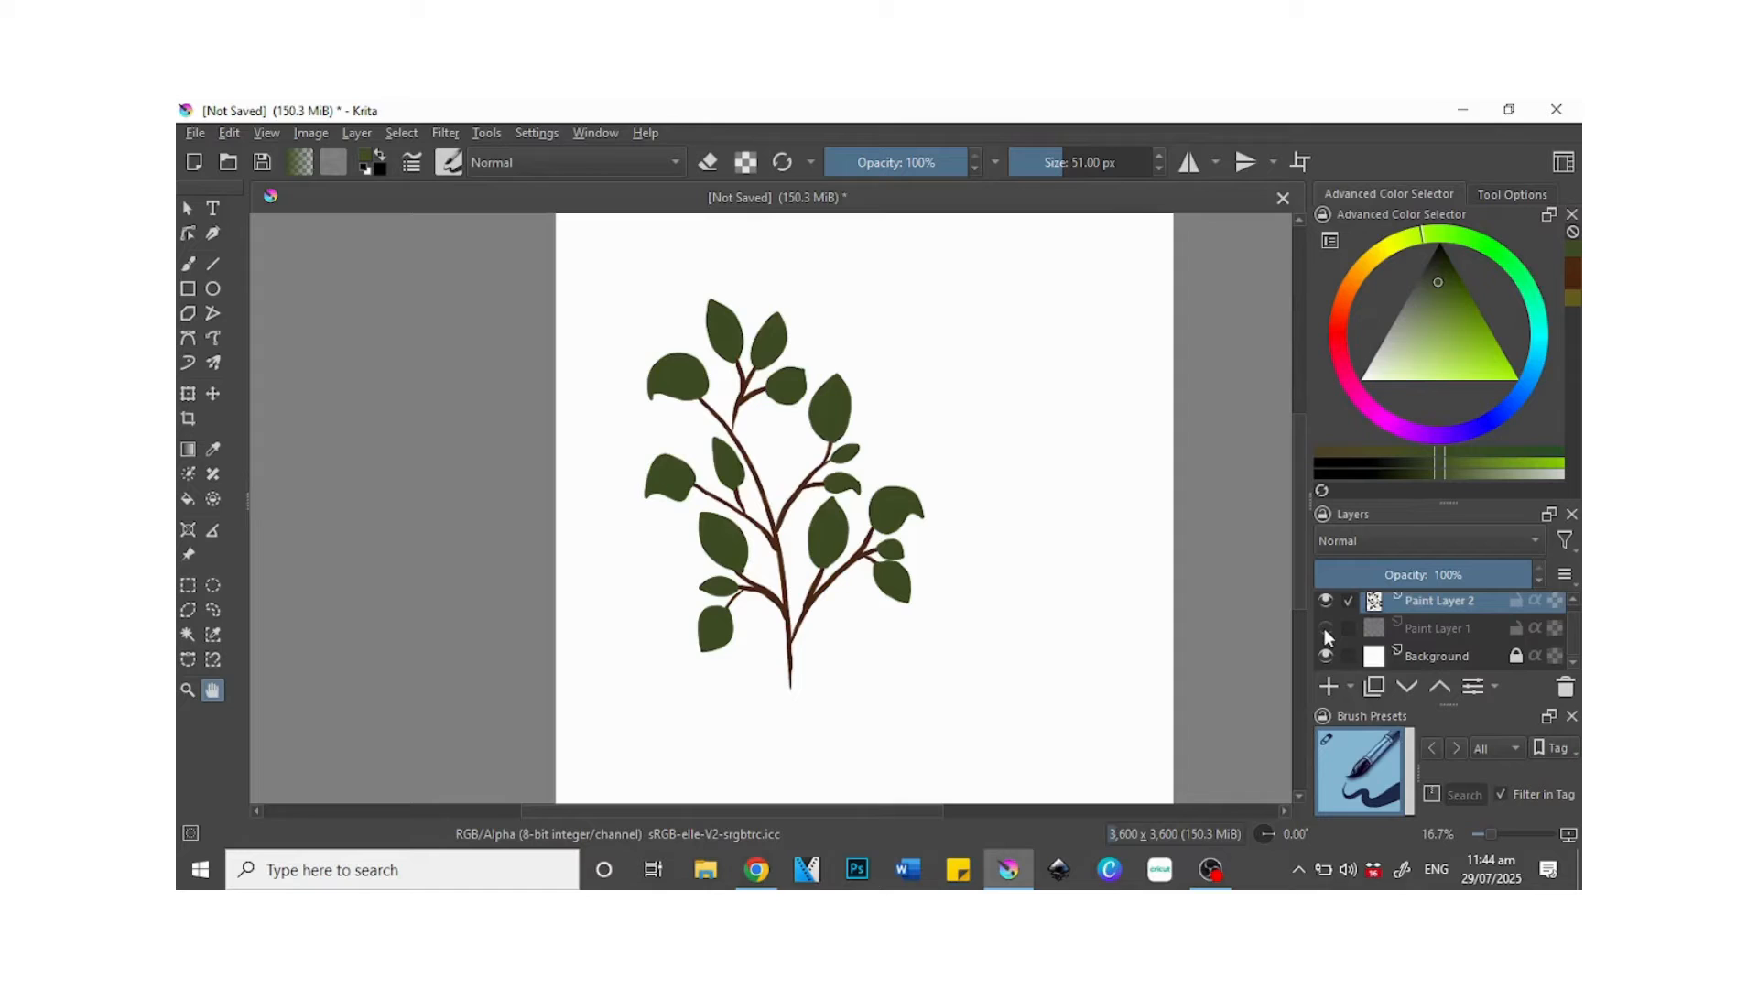
- Rename Paint Layer 2 as Leaf Bundle 1
scroll(1575, 632, up, 1)
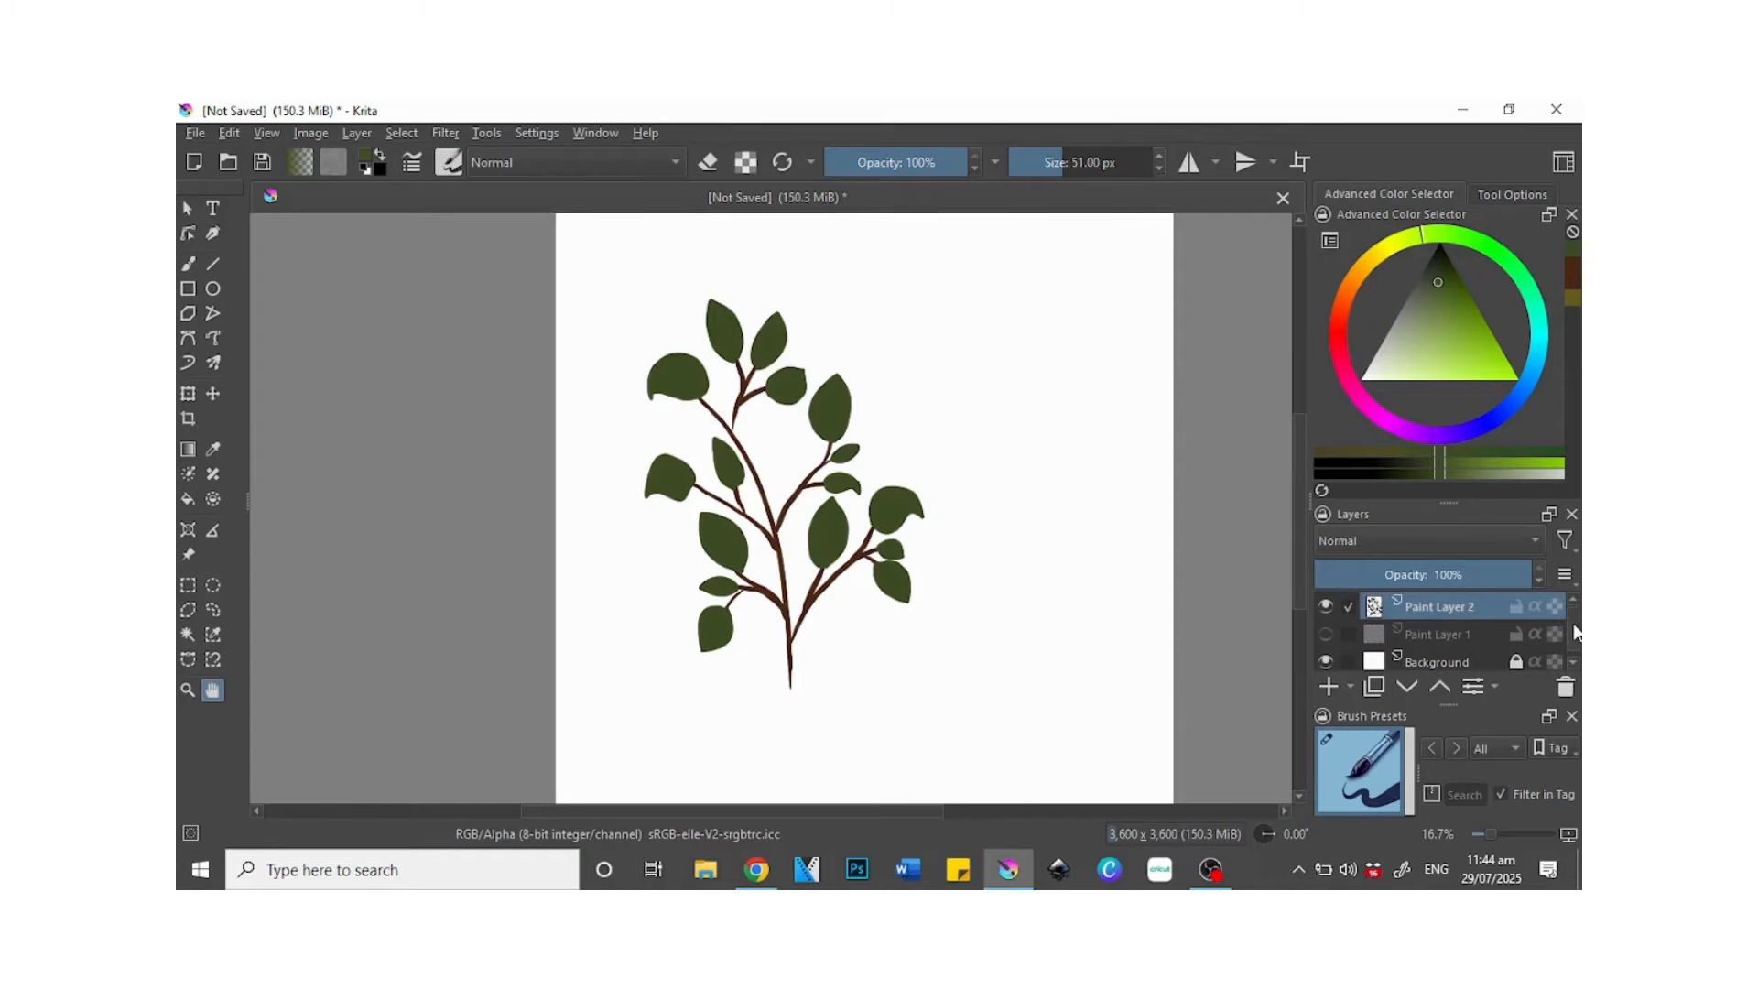
double_click(1447, 606)
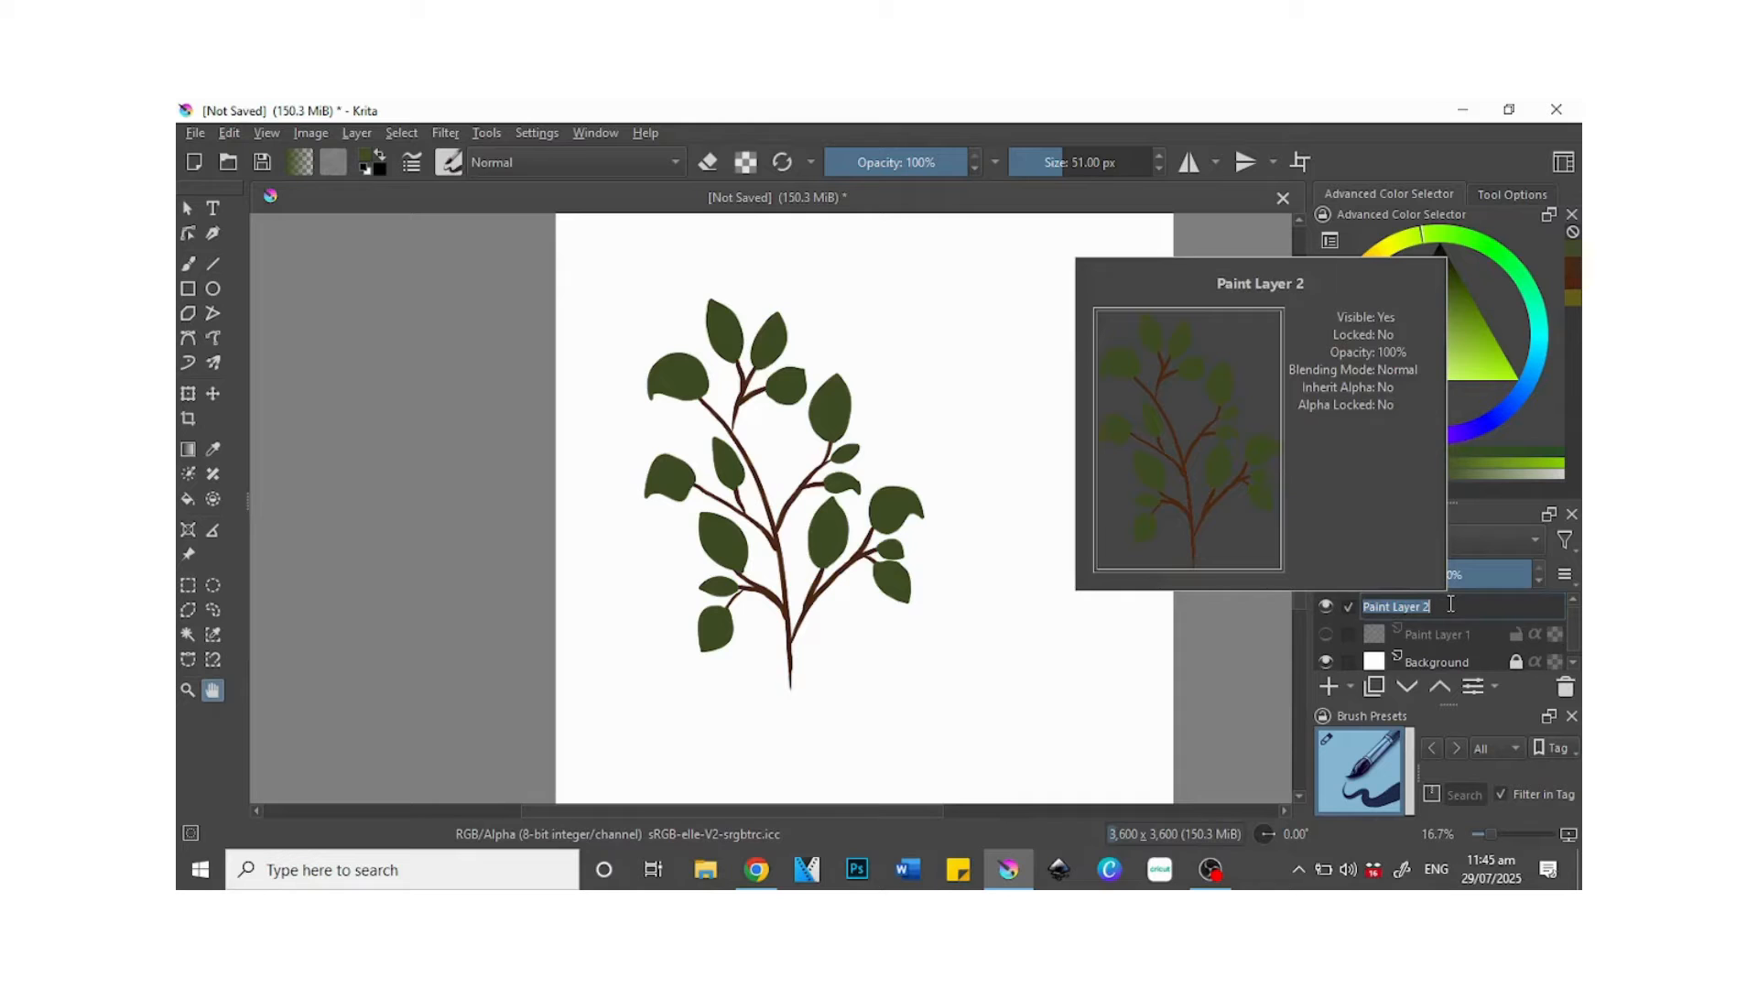
text(le 1)
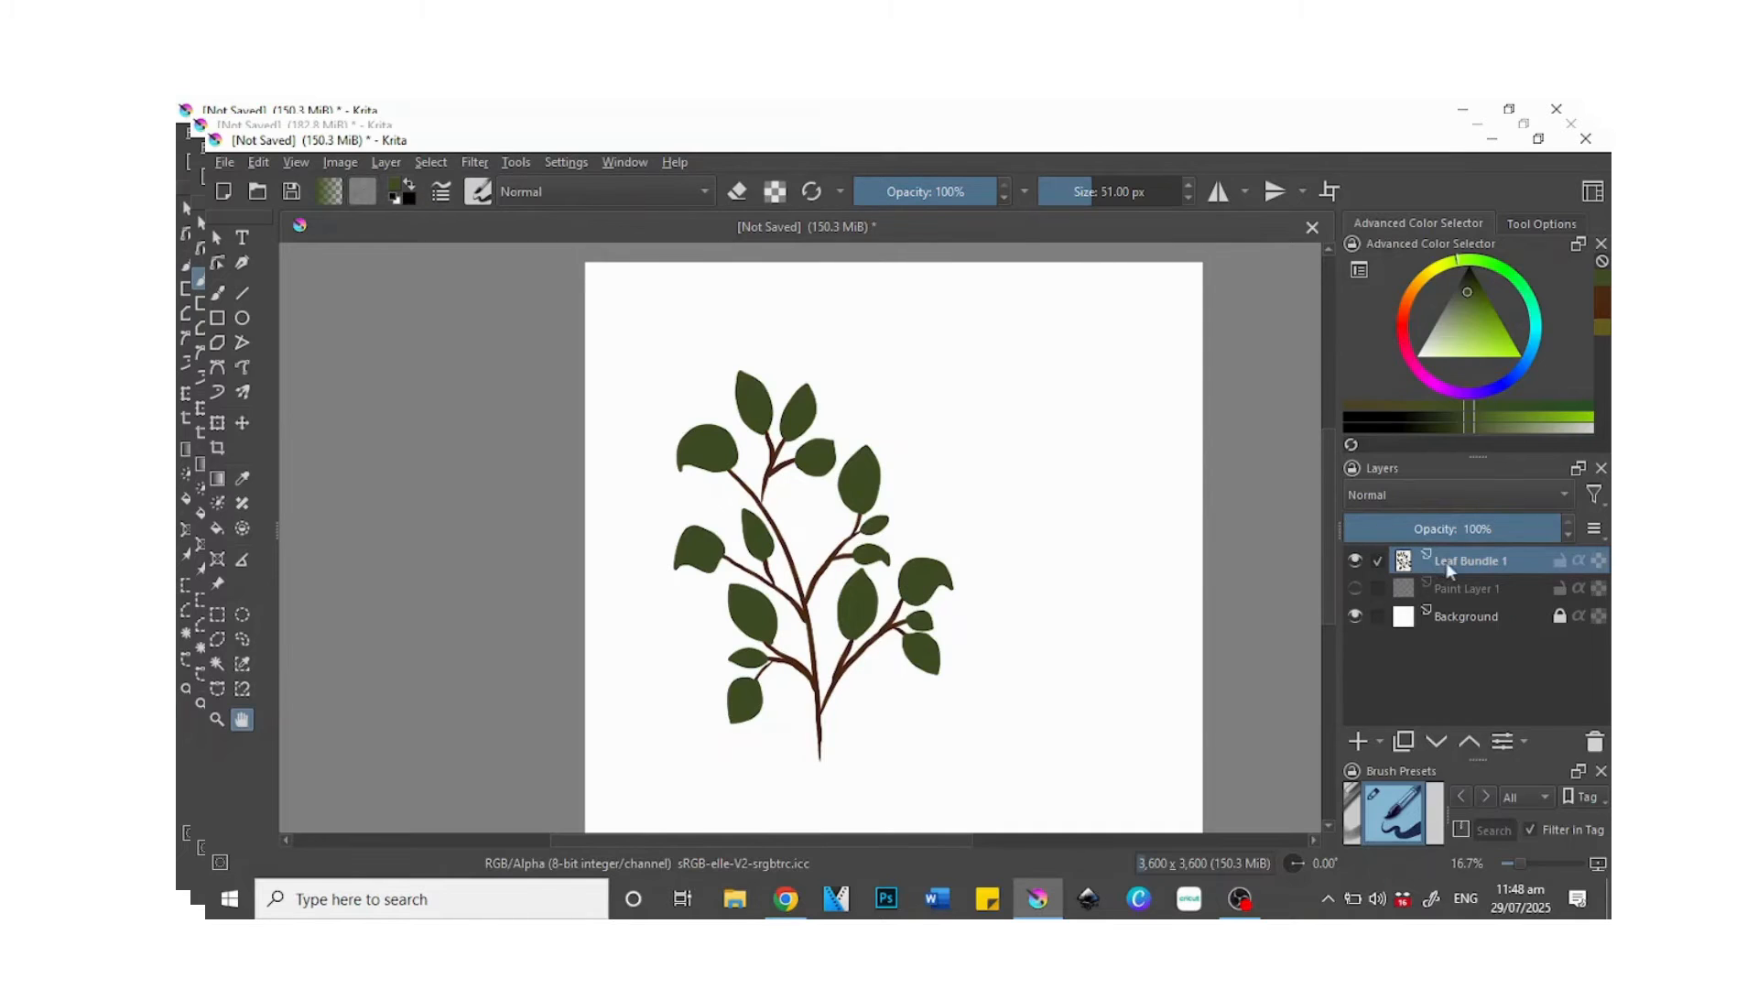
- Create a quick clipping group with a mask layer from the Leaf Bundle 1 layer
mouse_move(1452, 555)
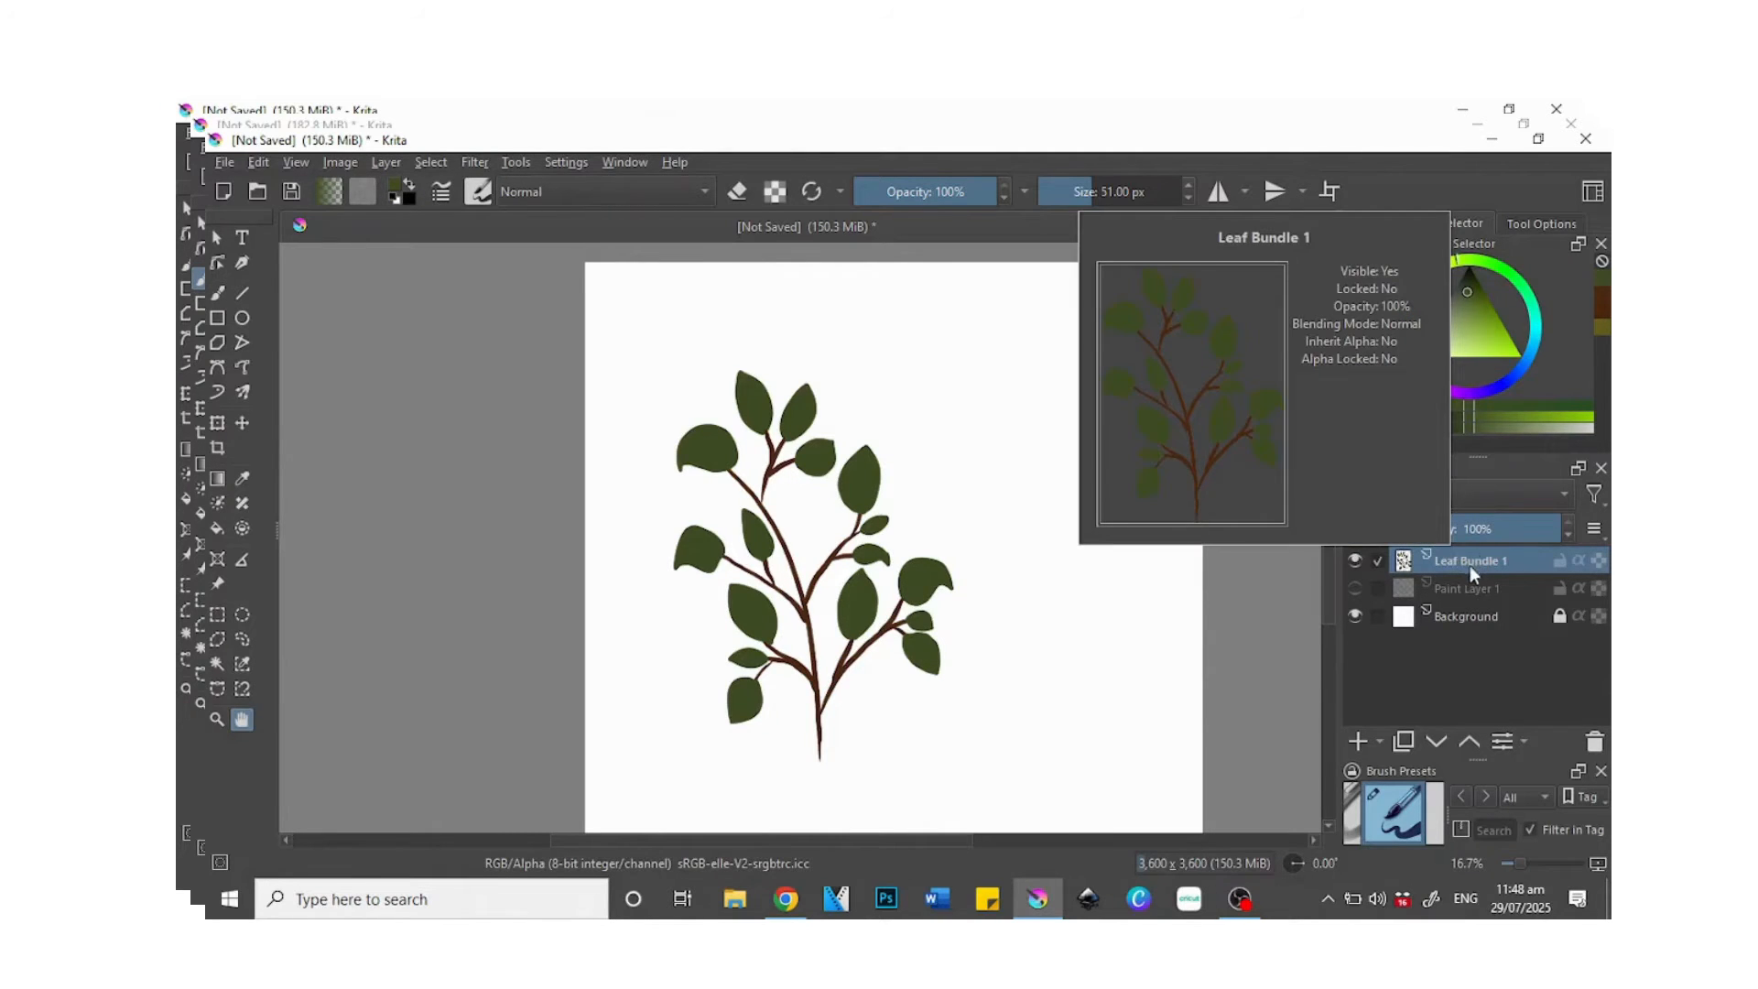
right_click(1470, 564)
mouse_move(1334, 538)
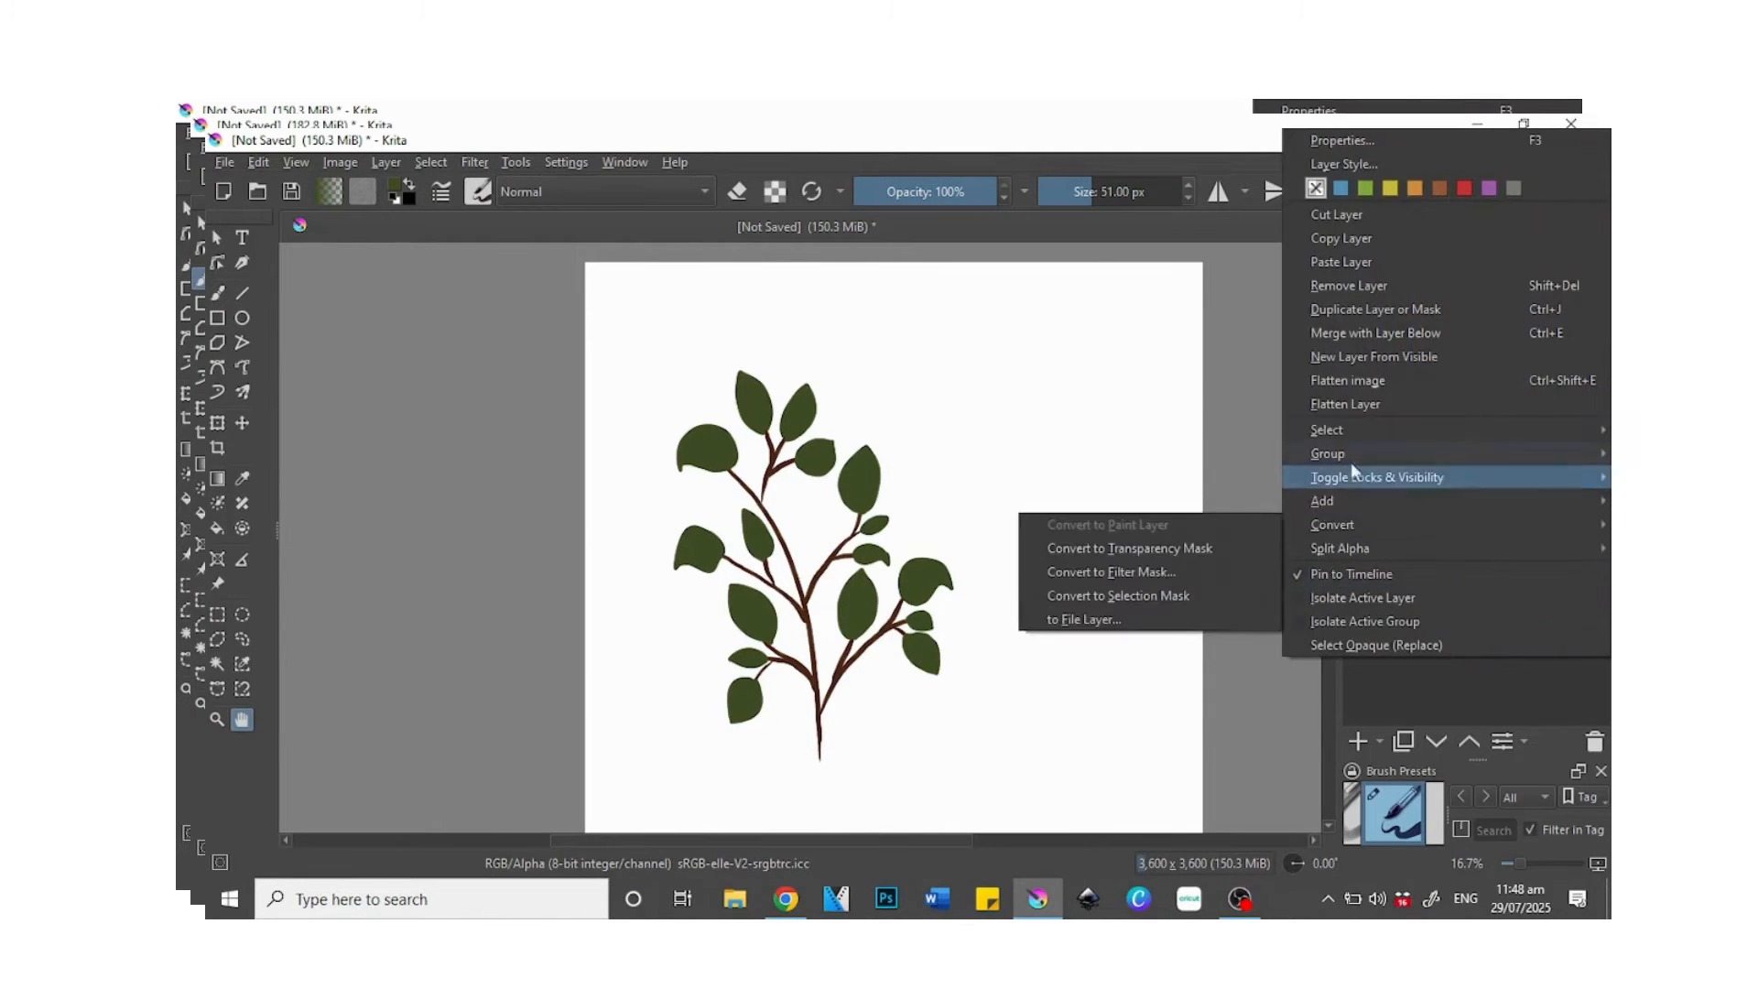
mouse_move(1344, 455)
click(1152, 485)
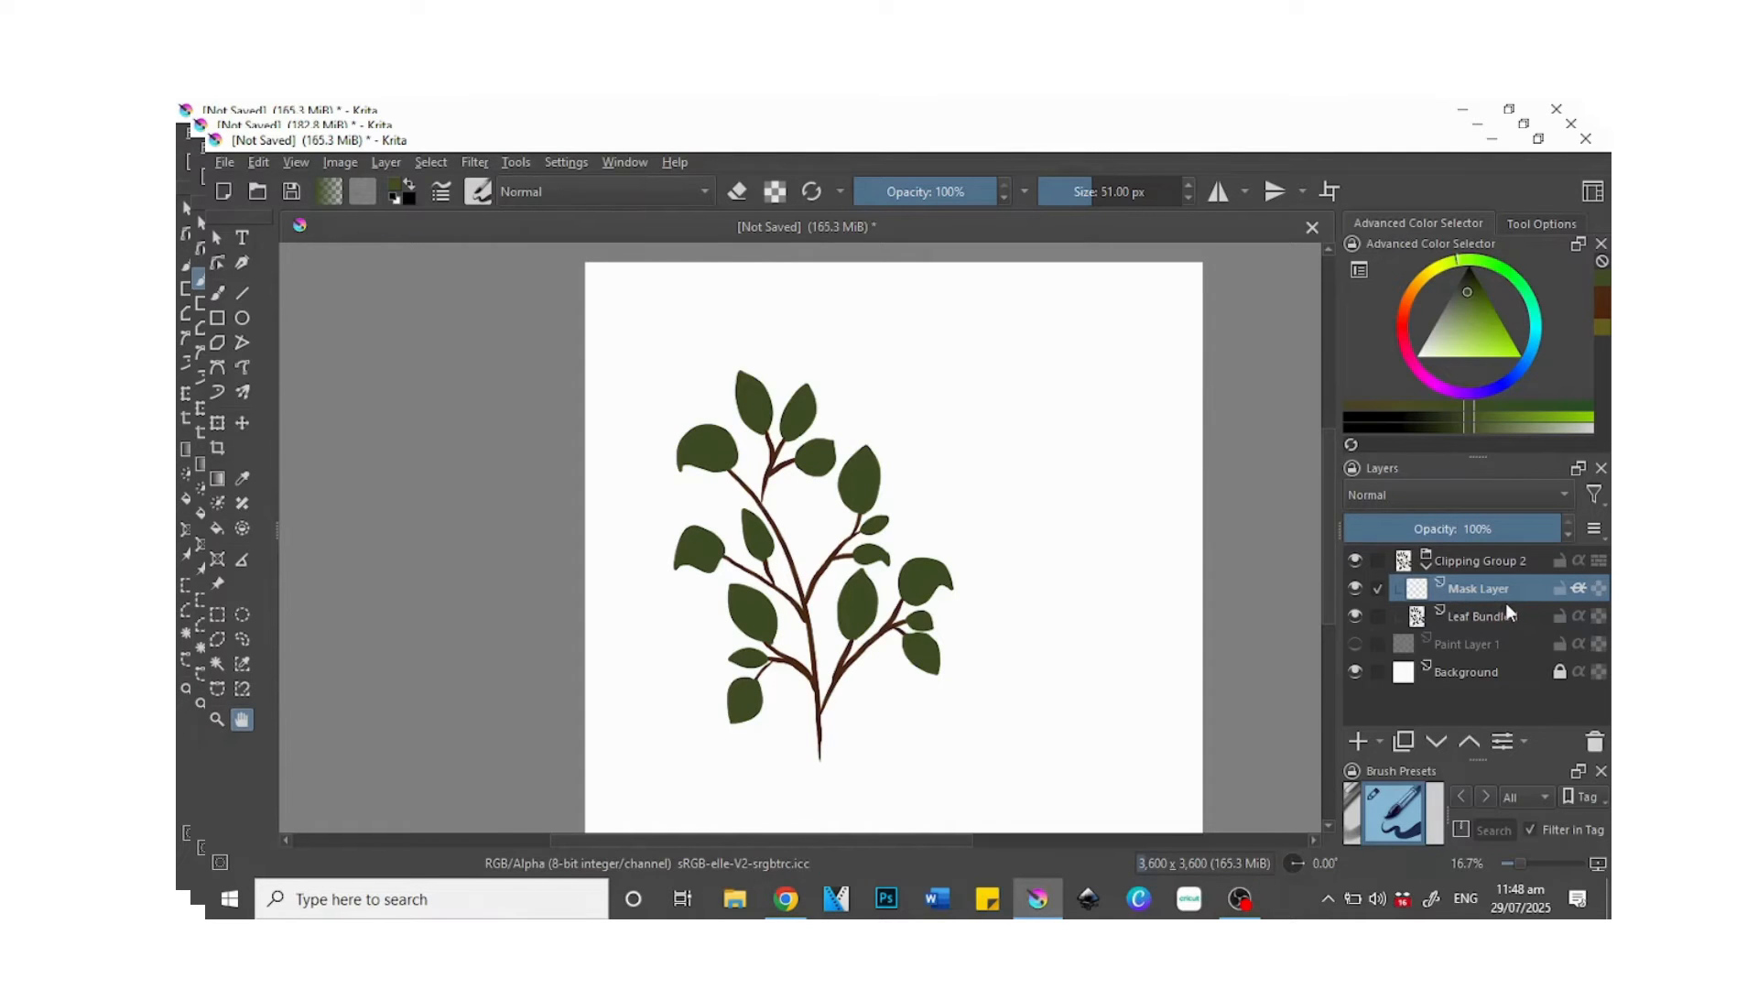
- Choose the WaterC Basic Round-Grunge preset for the freehand brush
click(218, 294)
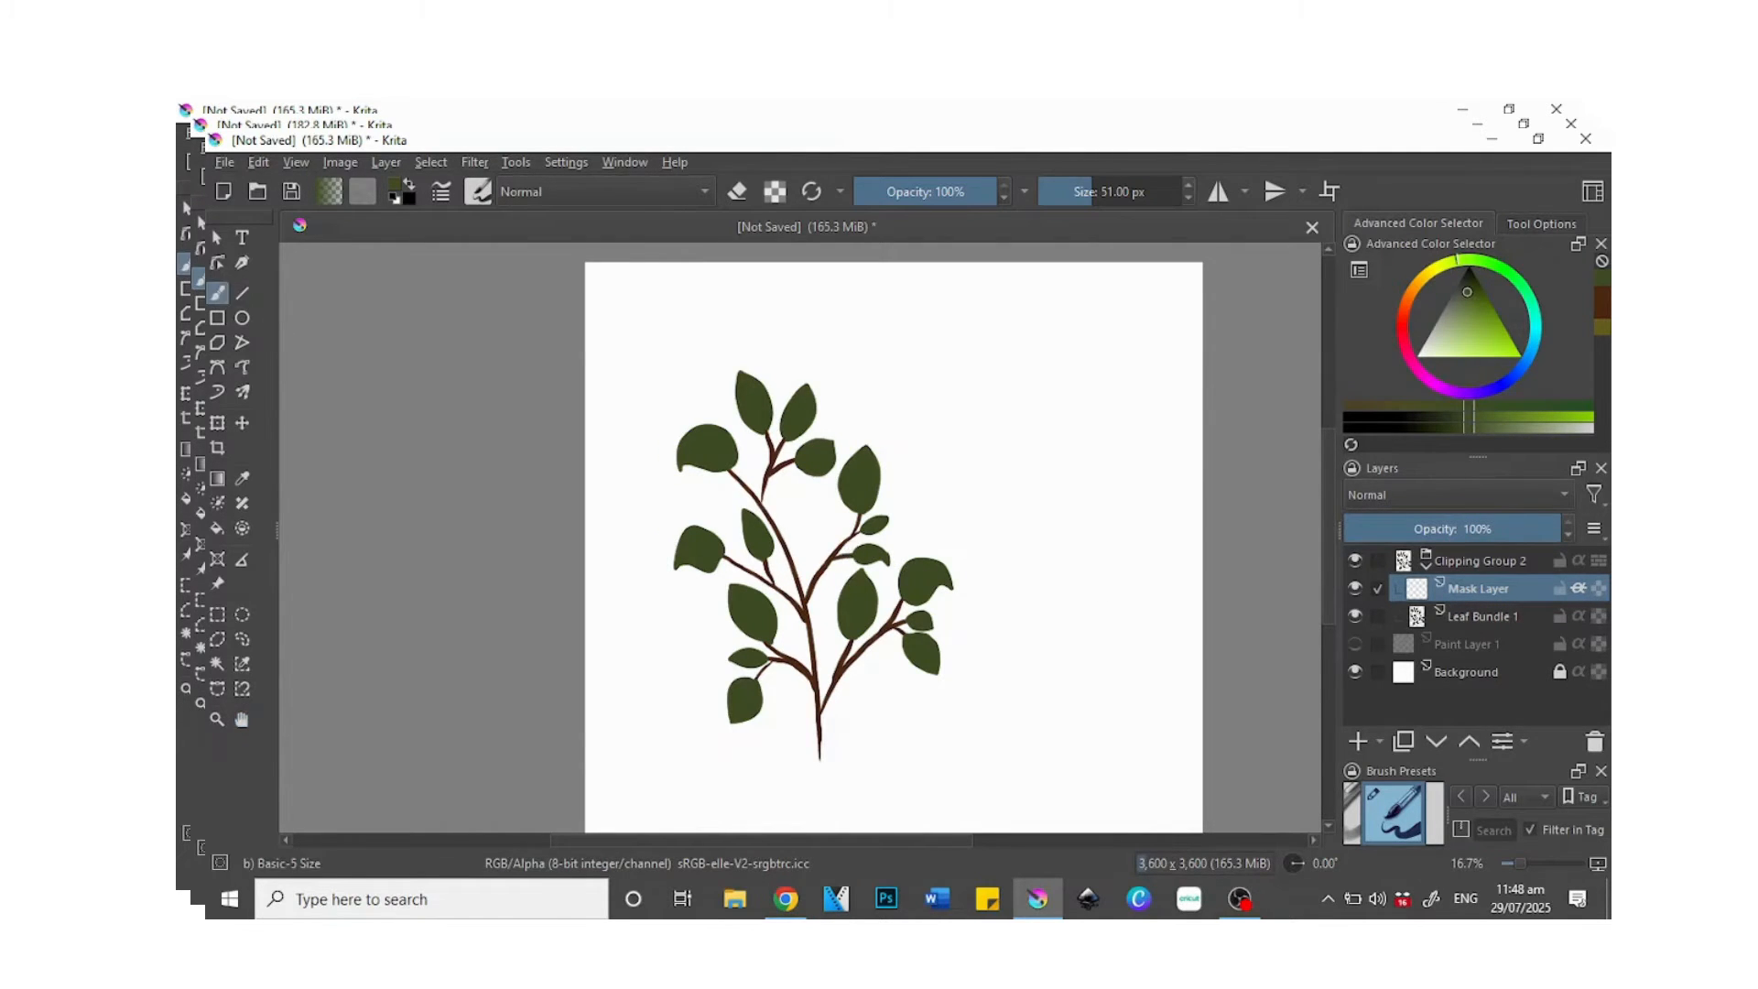
click(478, 192)
mouse_move(911, 288)
mouse_down()
mouse_move(903, 442)
mouse_move(896, 404)
mouse_up()
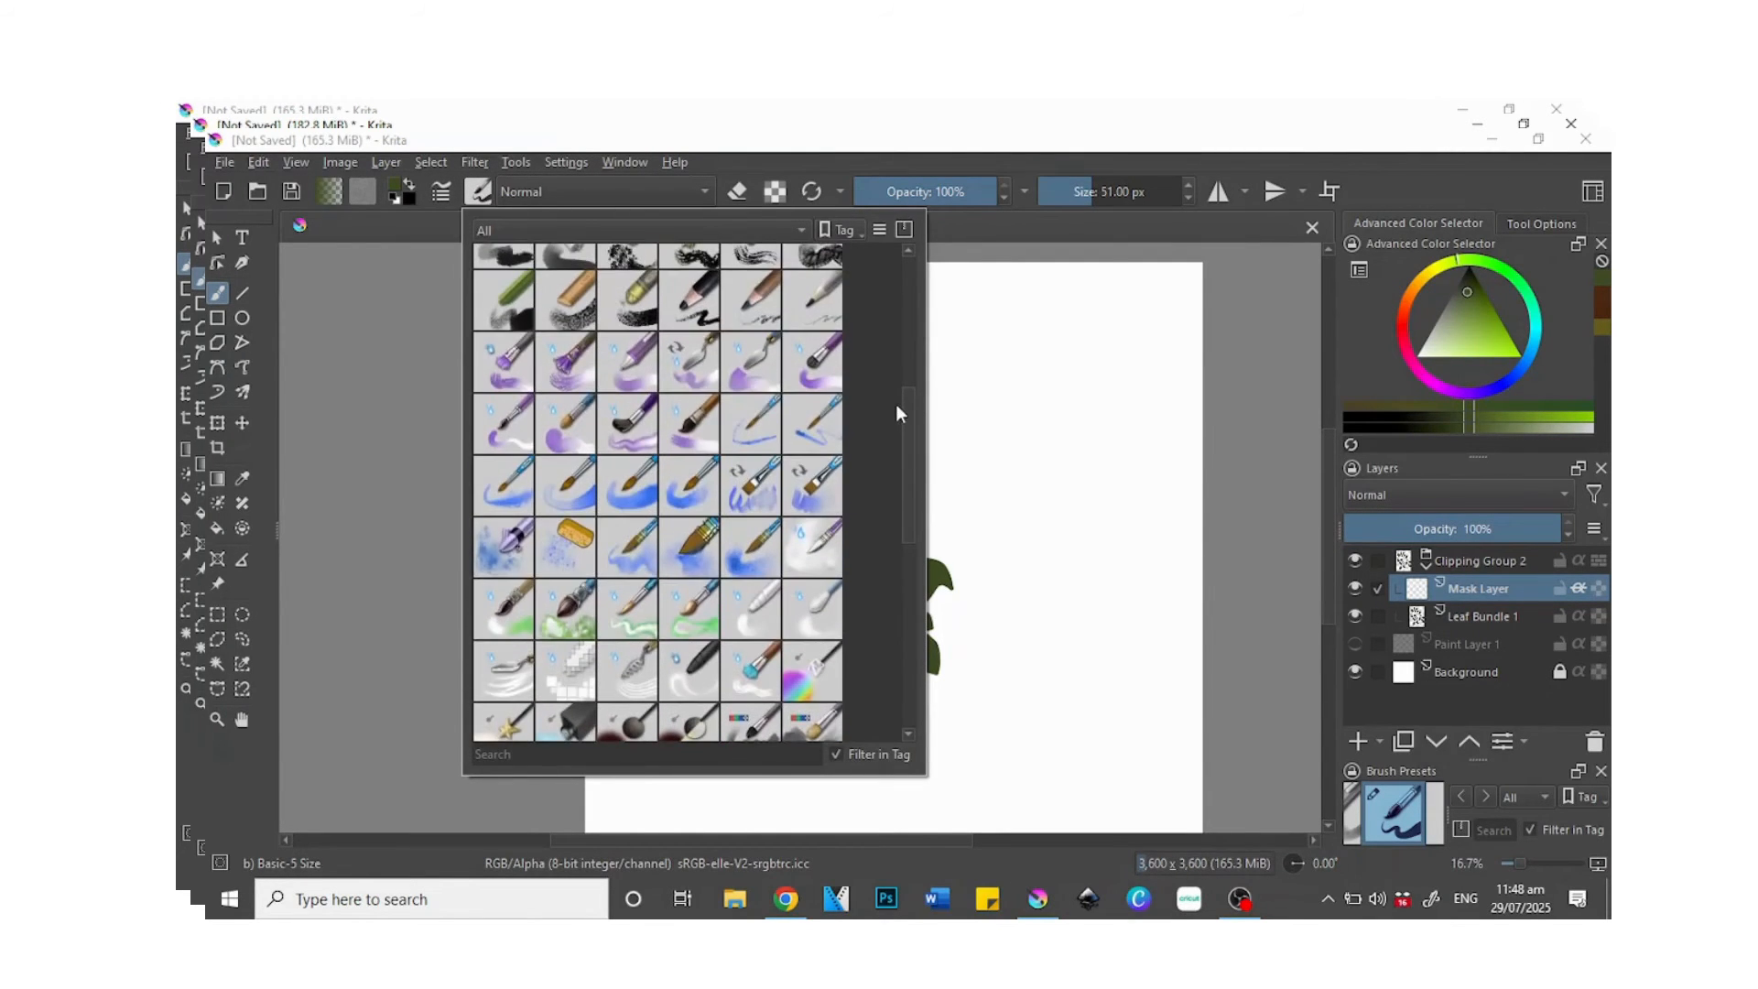
click(691, 495)
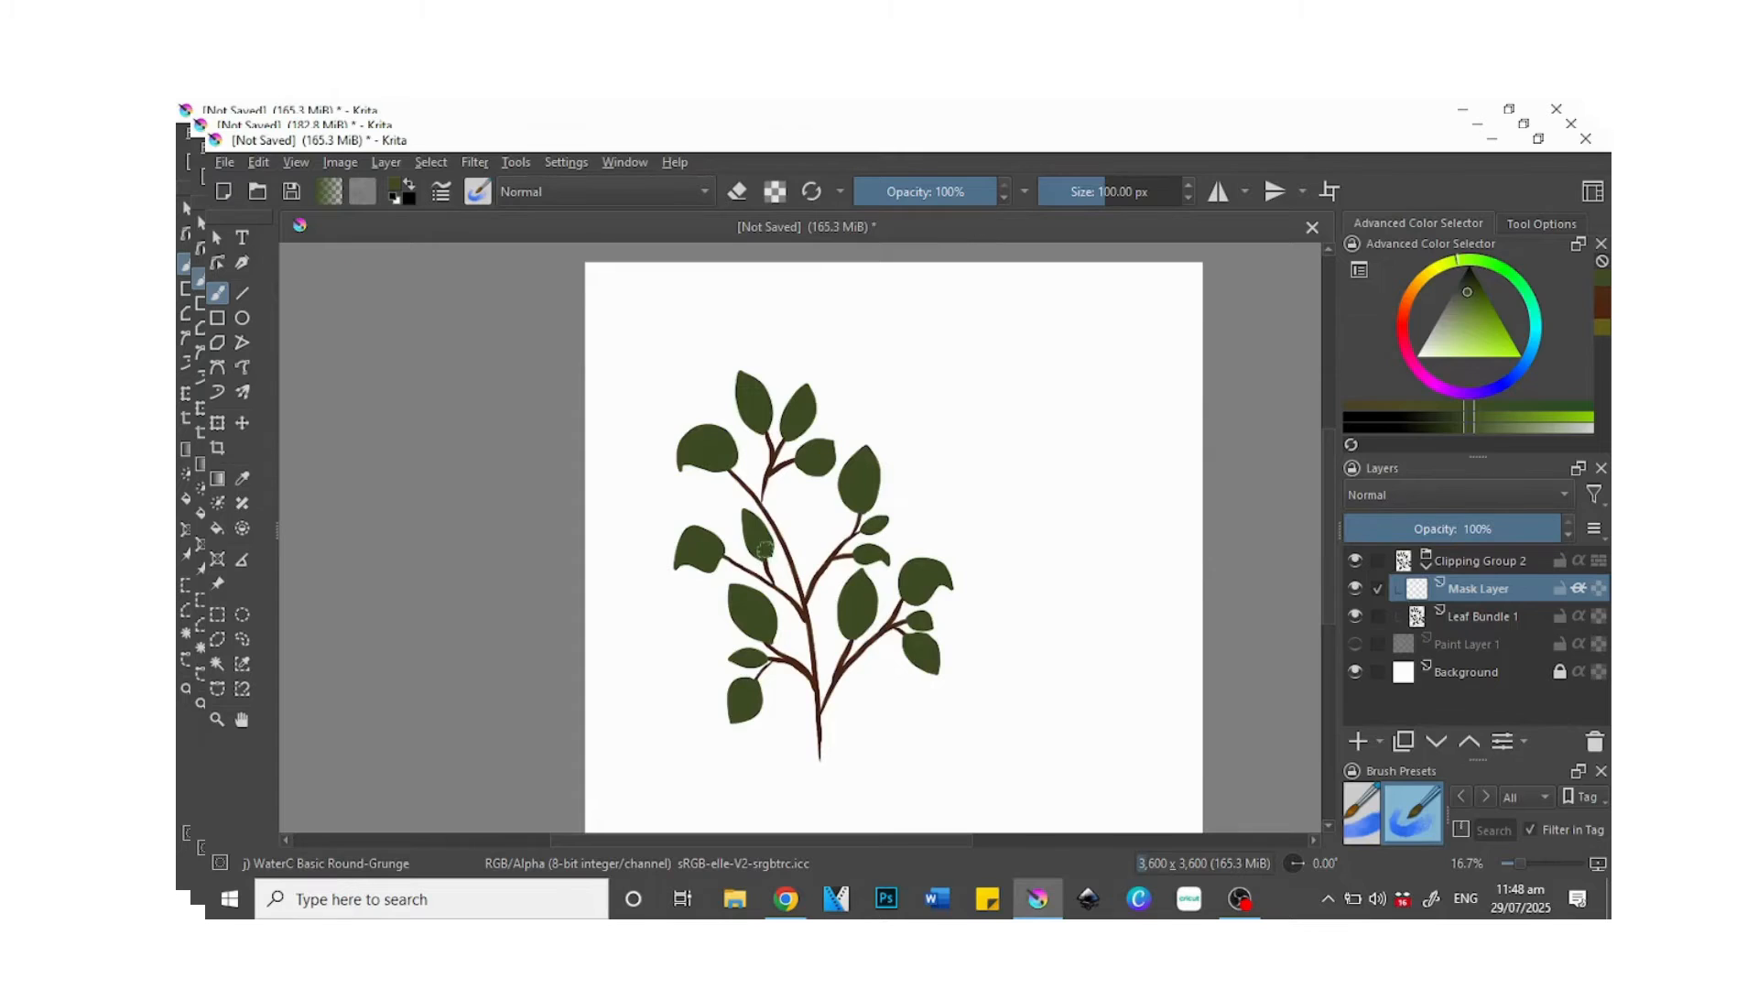
- Brush a slightly lighter green texture over the five upper leaves of the bundle on the Mask Layer
click(1472, 297)
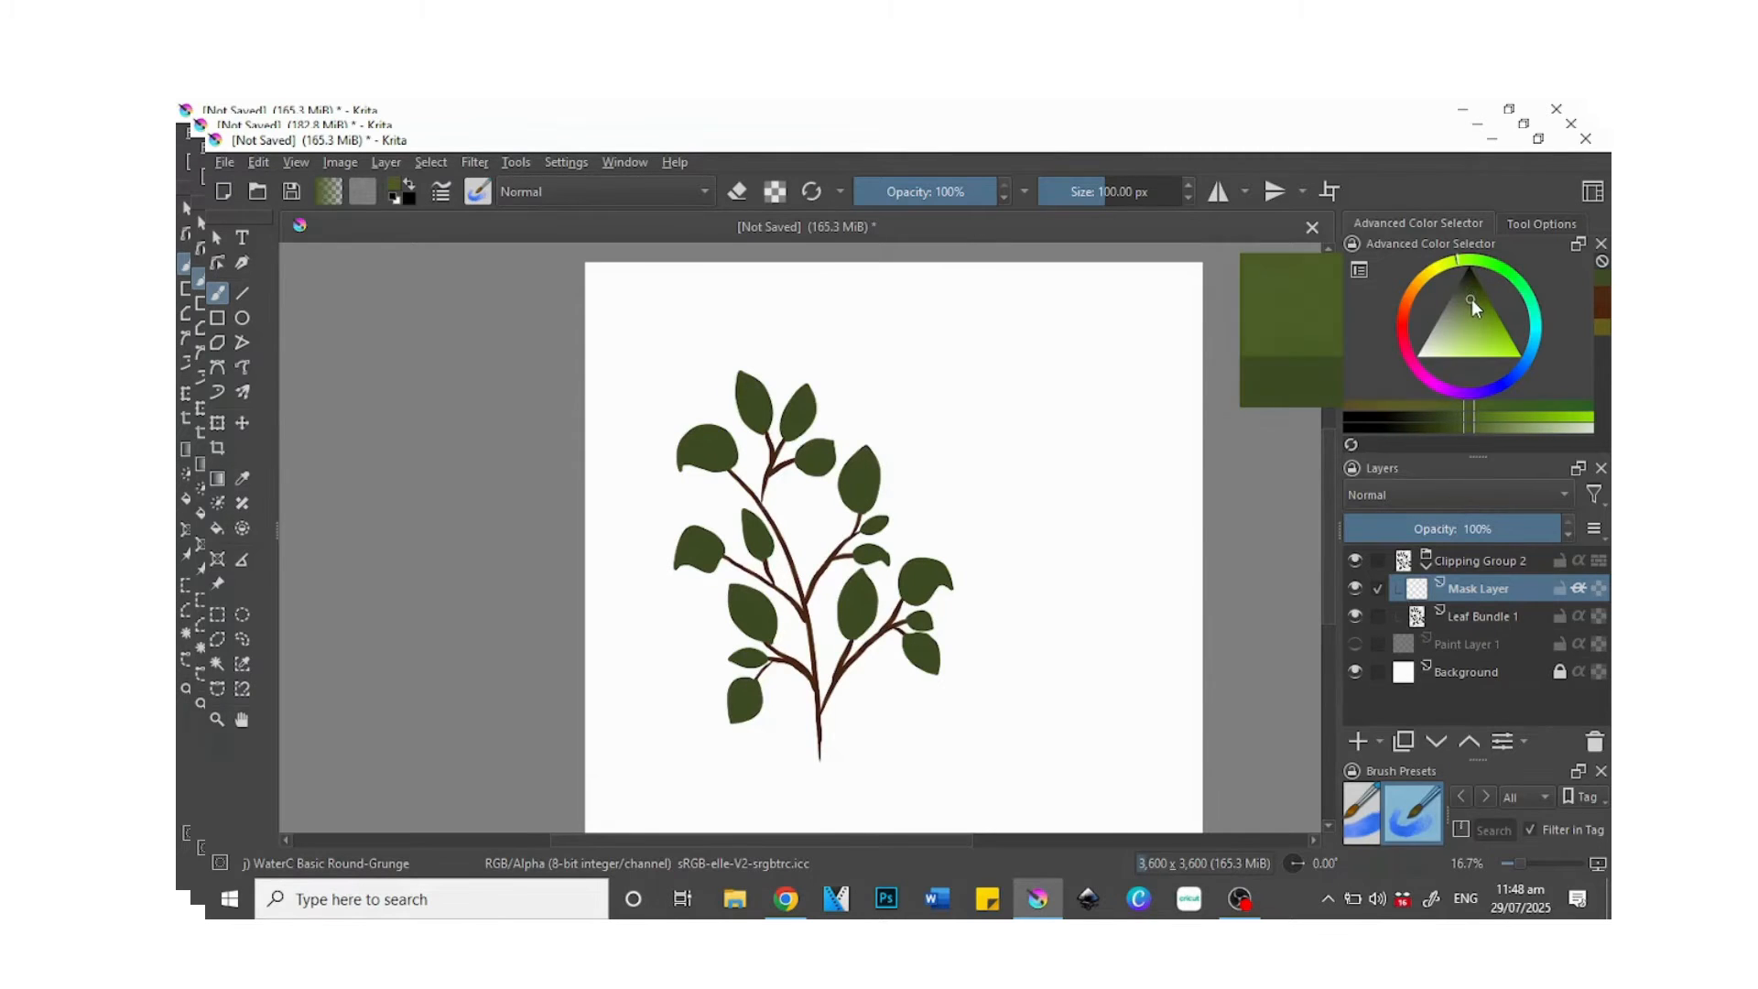
click(1471, 304)
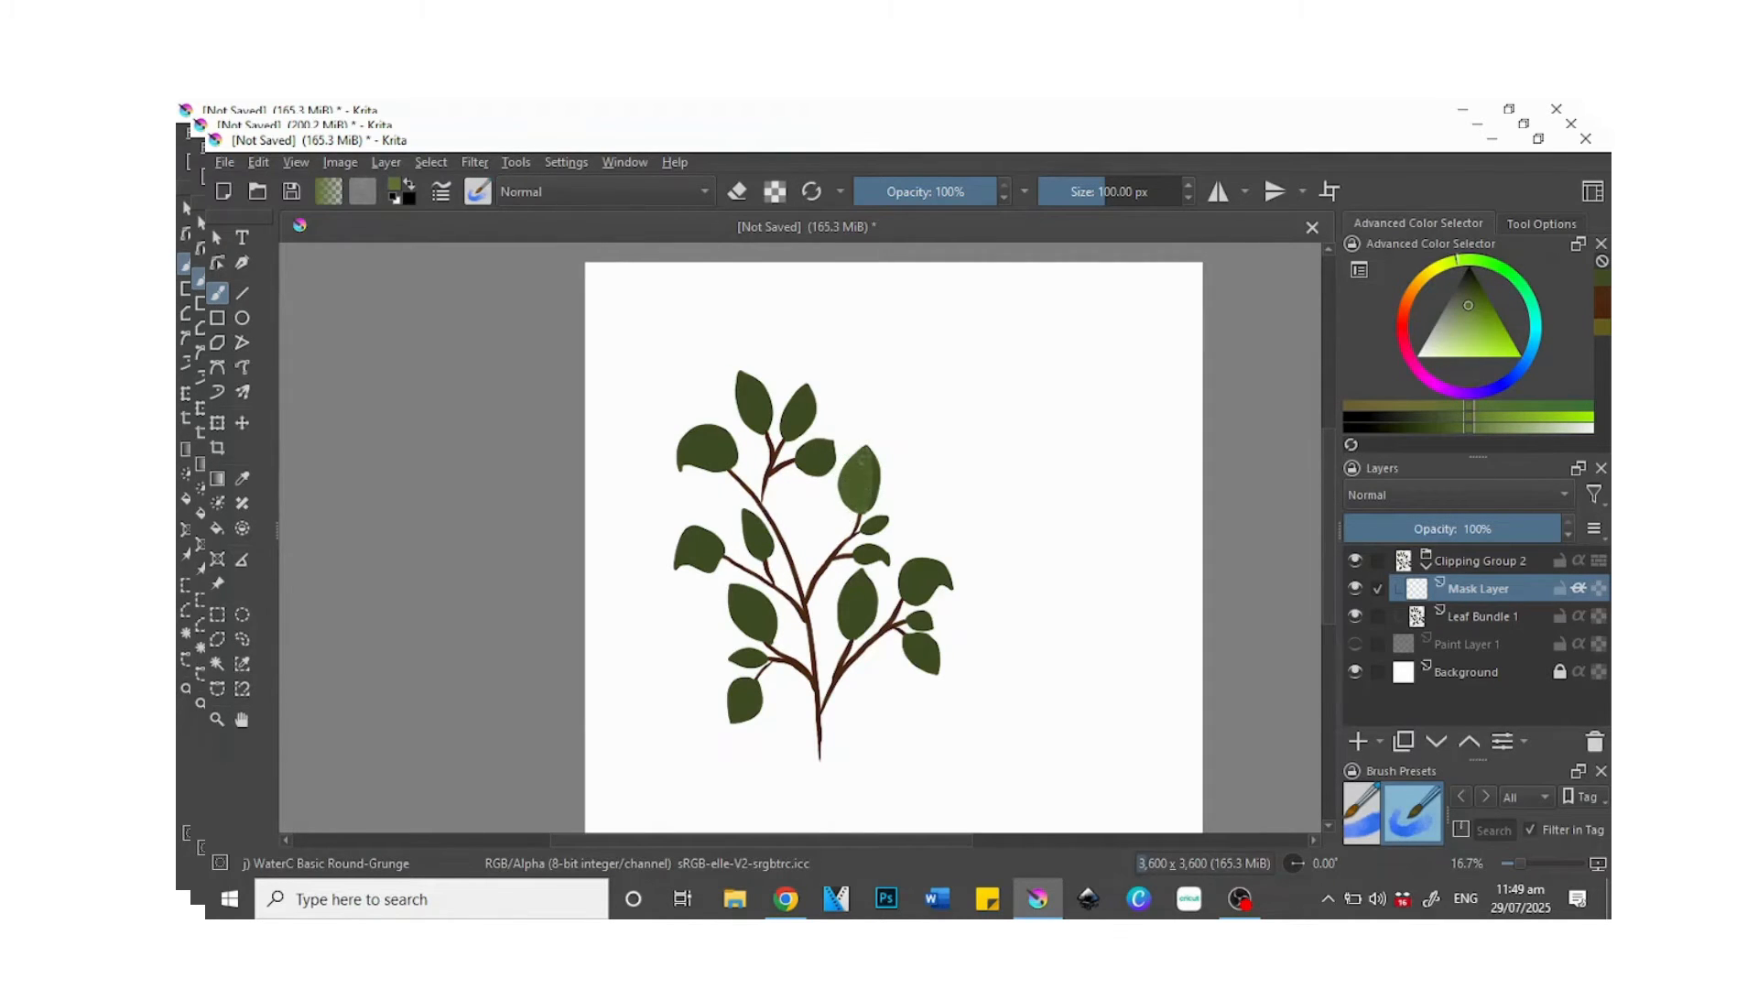
scroll(861, 490, up, 5)
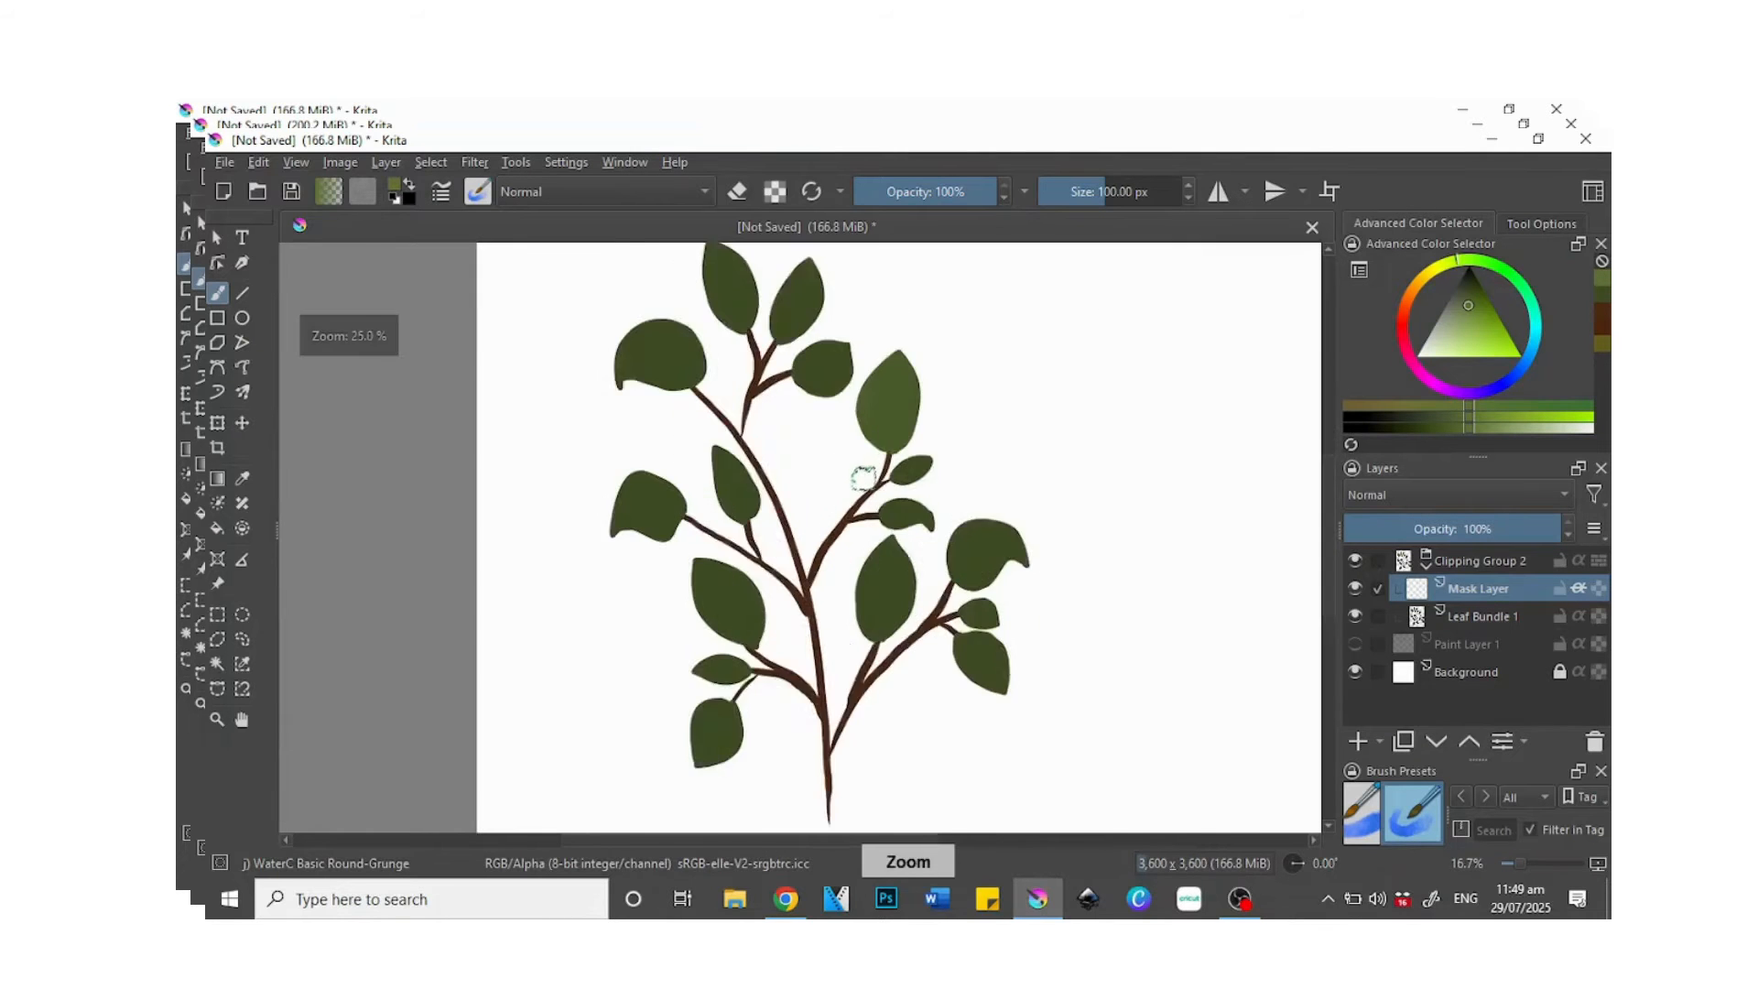
scroll(1300, 463, up, 3)
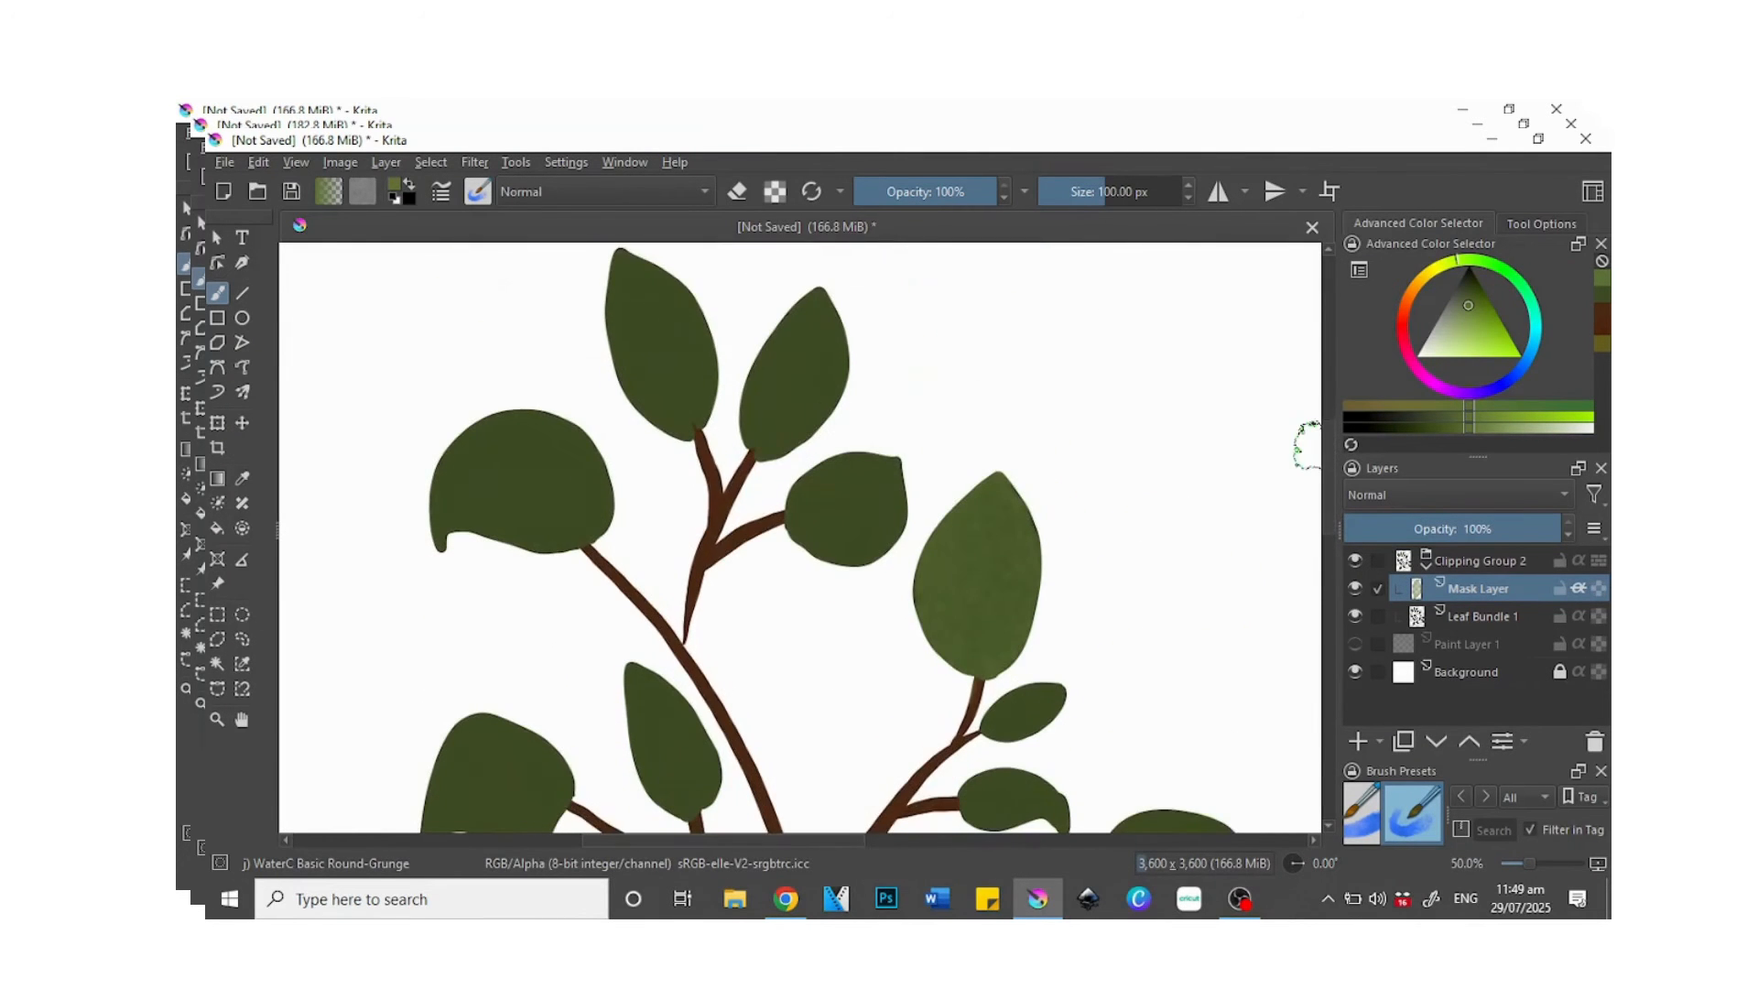
mouse_move(799, 506)
mouse_down()
mouse_move(844, 456)
mouse_move(901, 470)
mouse_move(804, 502)
mouse_move(839, 489)
mouse_move(829, 520)
mouse_move(847, 534)
mouse_move(886, 502)
mouse_move(833, 541)
mouse_move(895, 492)
mouse_move(861, 562)
mouse_move(748, 432)
mouse_move(758, 456)
mouse_move(768, 337)
mouse_move(810, 295)
mouse_move(812, 396)
mouse_move(761, 454)
mouse_move(785, 358)
mouse_move(760, 415)
mouse_move(779, 468)
mouse_move(742, 417)
mouse_move(680, 392)
mouse_move(622, 299)
mouse_move(636, 268)
mouse_move(697, 357)
mouse_move(647, 305)
mouse_move(664, 400)
mouse_up()
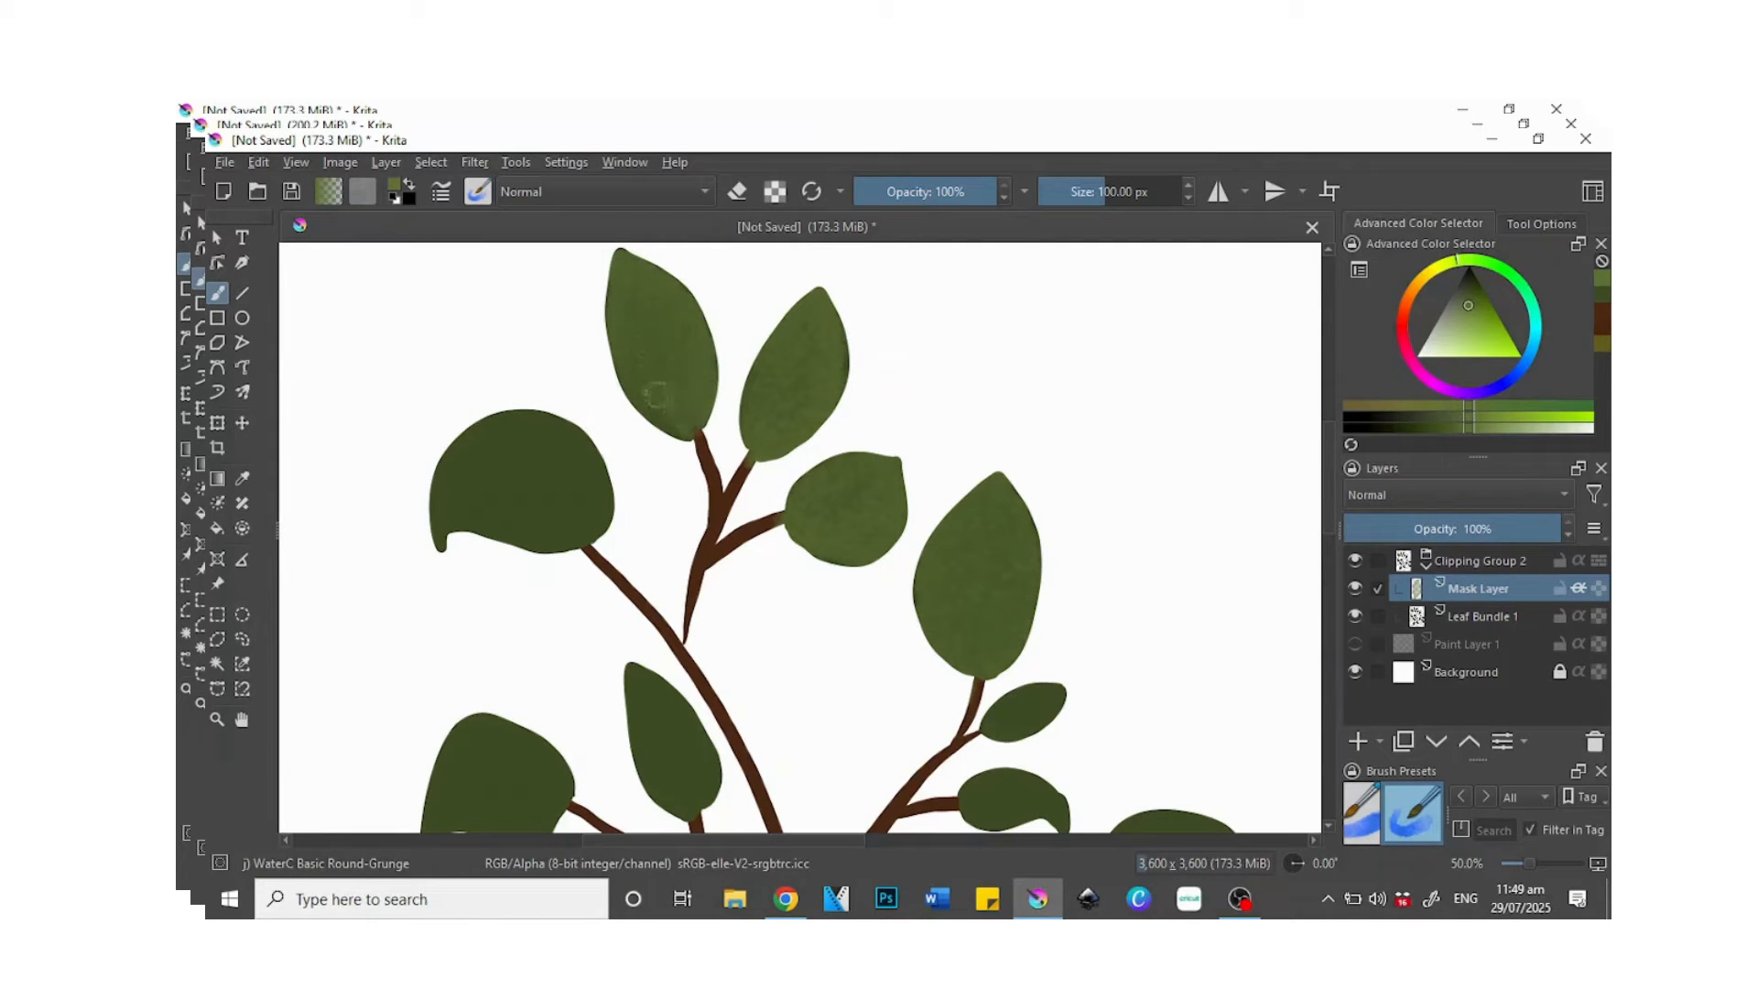
mouse_move(444, 499)
mouse_down()
mouse_move(605, 458)
mouse_move(439, 485)
mouse_move(559, 476)
mouse_move(577, 494)
mouse_move(444, 536)
mouse_move(519, 533)
mouse_up()
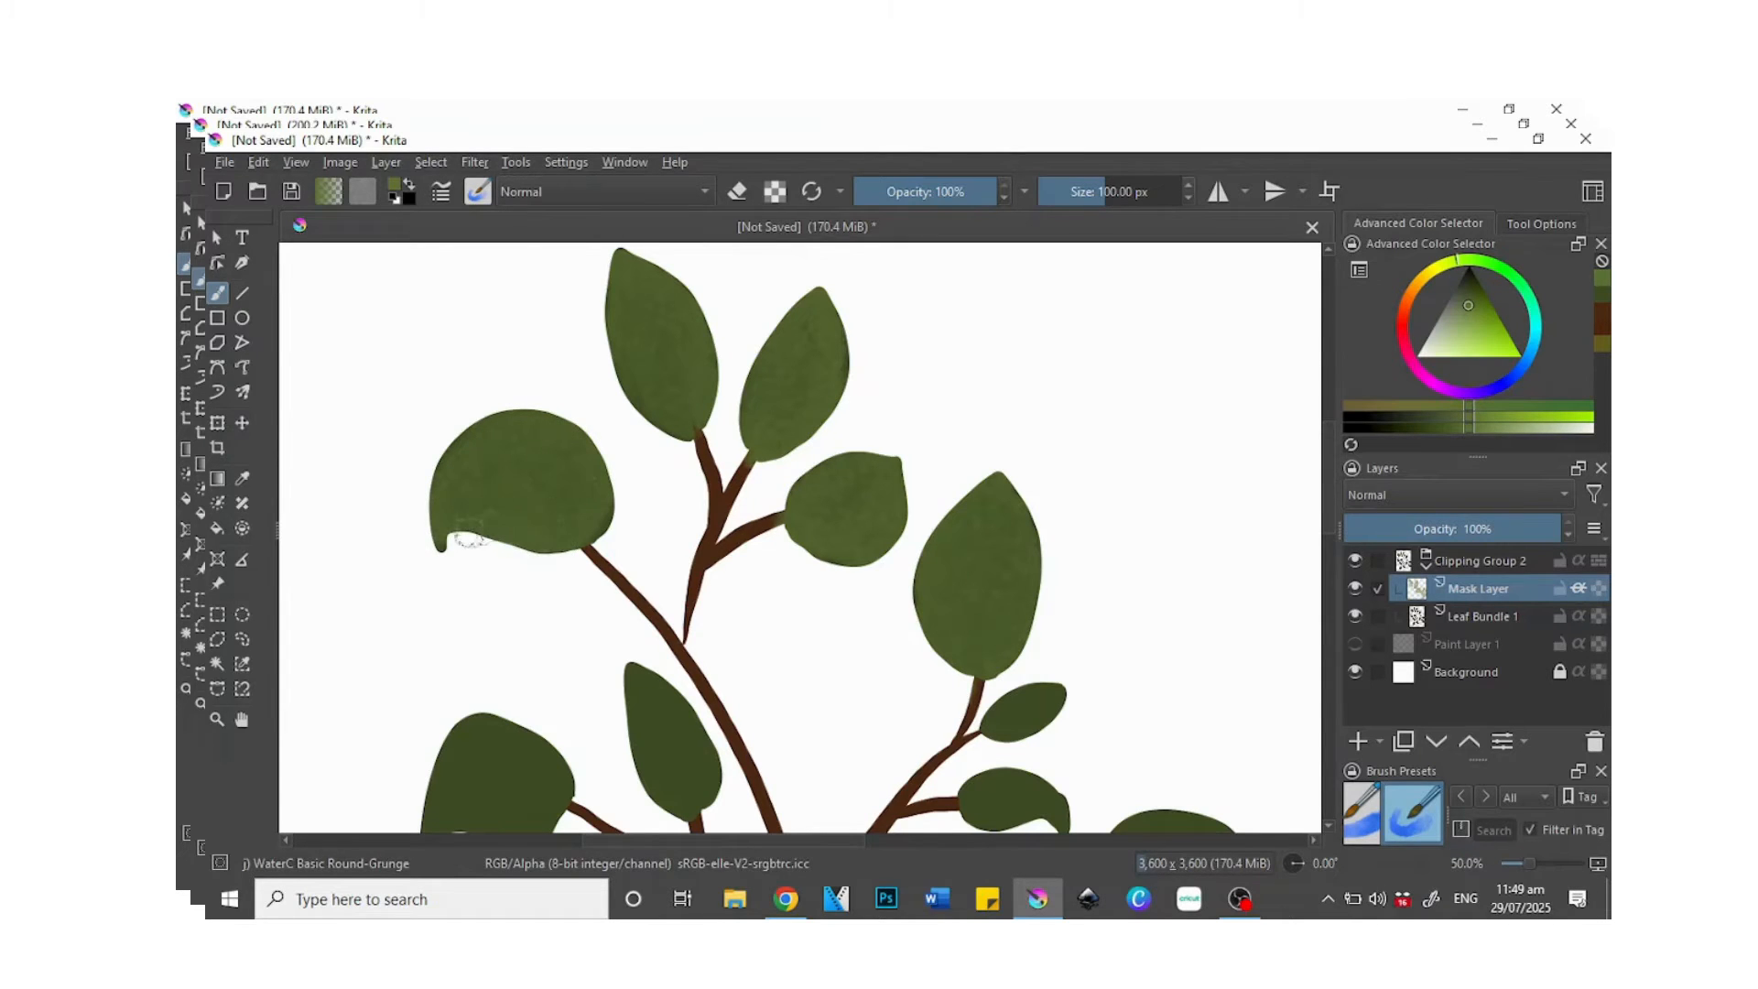
scroll(1310, 531, down, 5)
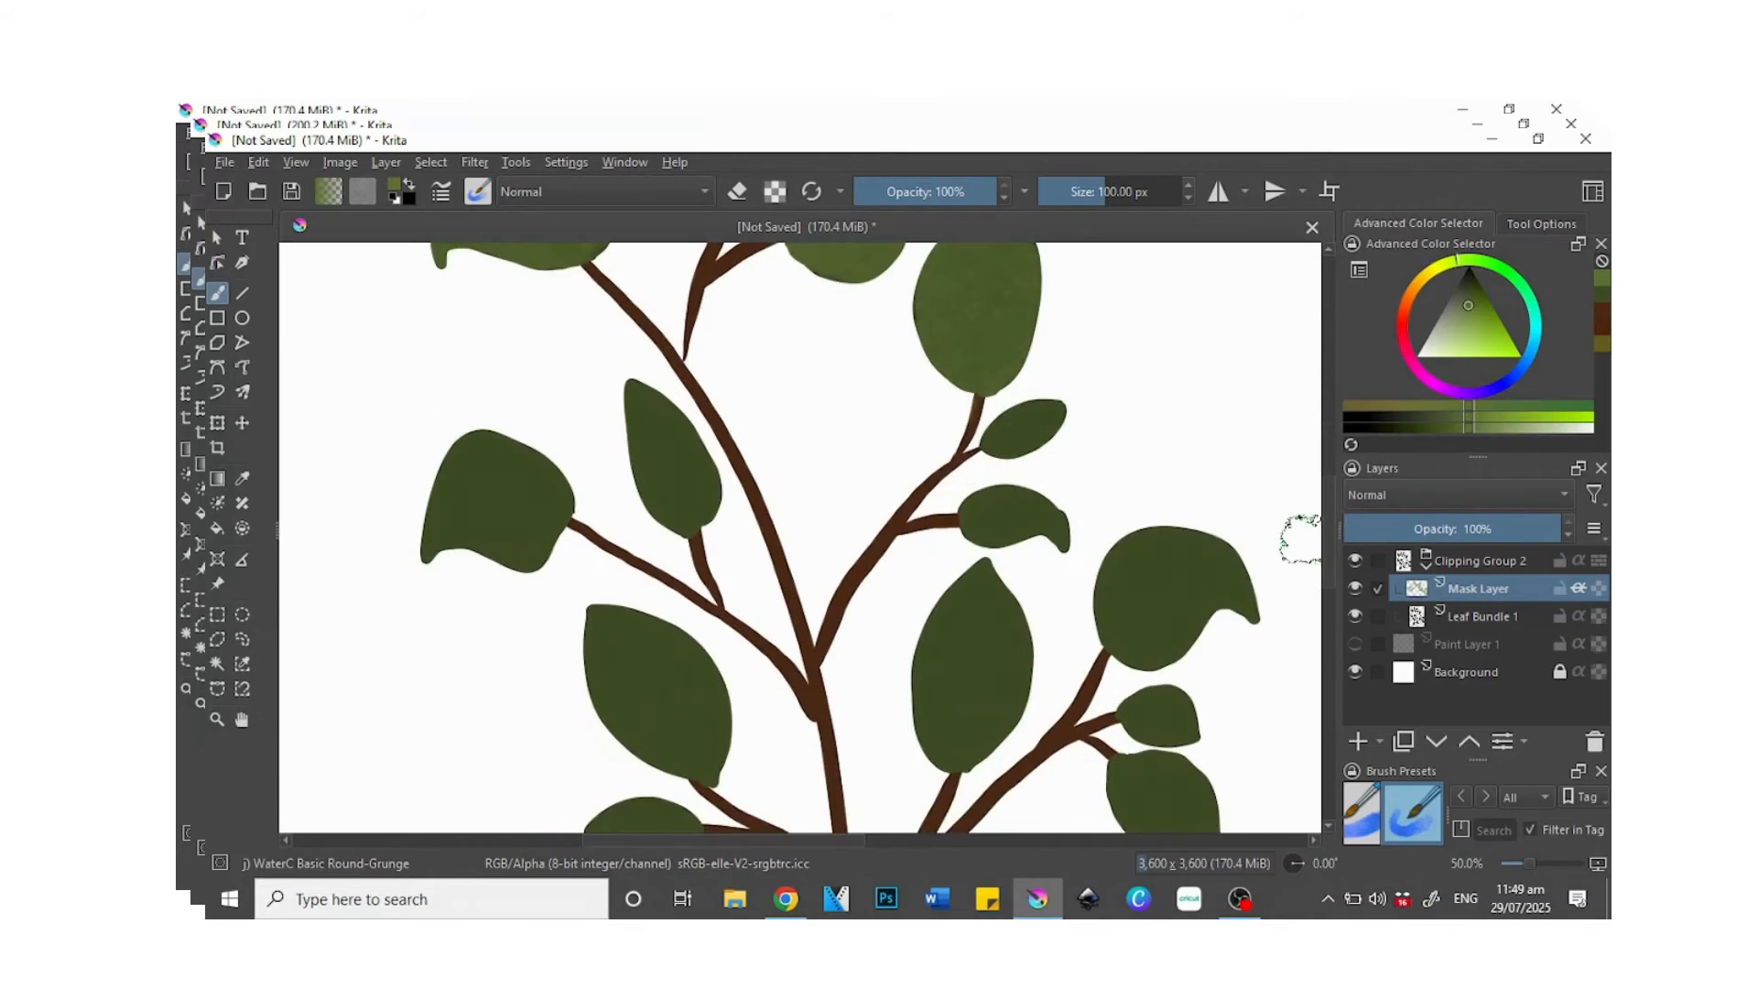
- Brush the lighter green watercolour texture over the six middle leaves on both sides of the main stem
mouse_move(632, 394)
mouse_down()
mouse_move(668, 420)
mouse_move(703, 510)
mouse_move(639, 420)
mouse_move(688, 502)
mouse_up()
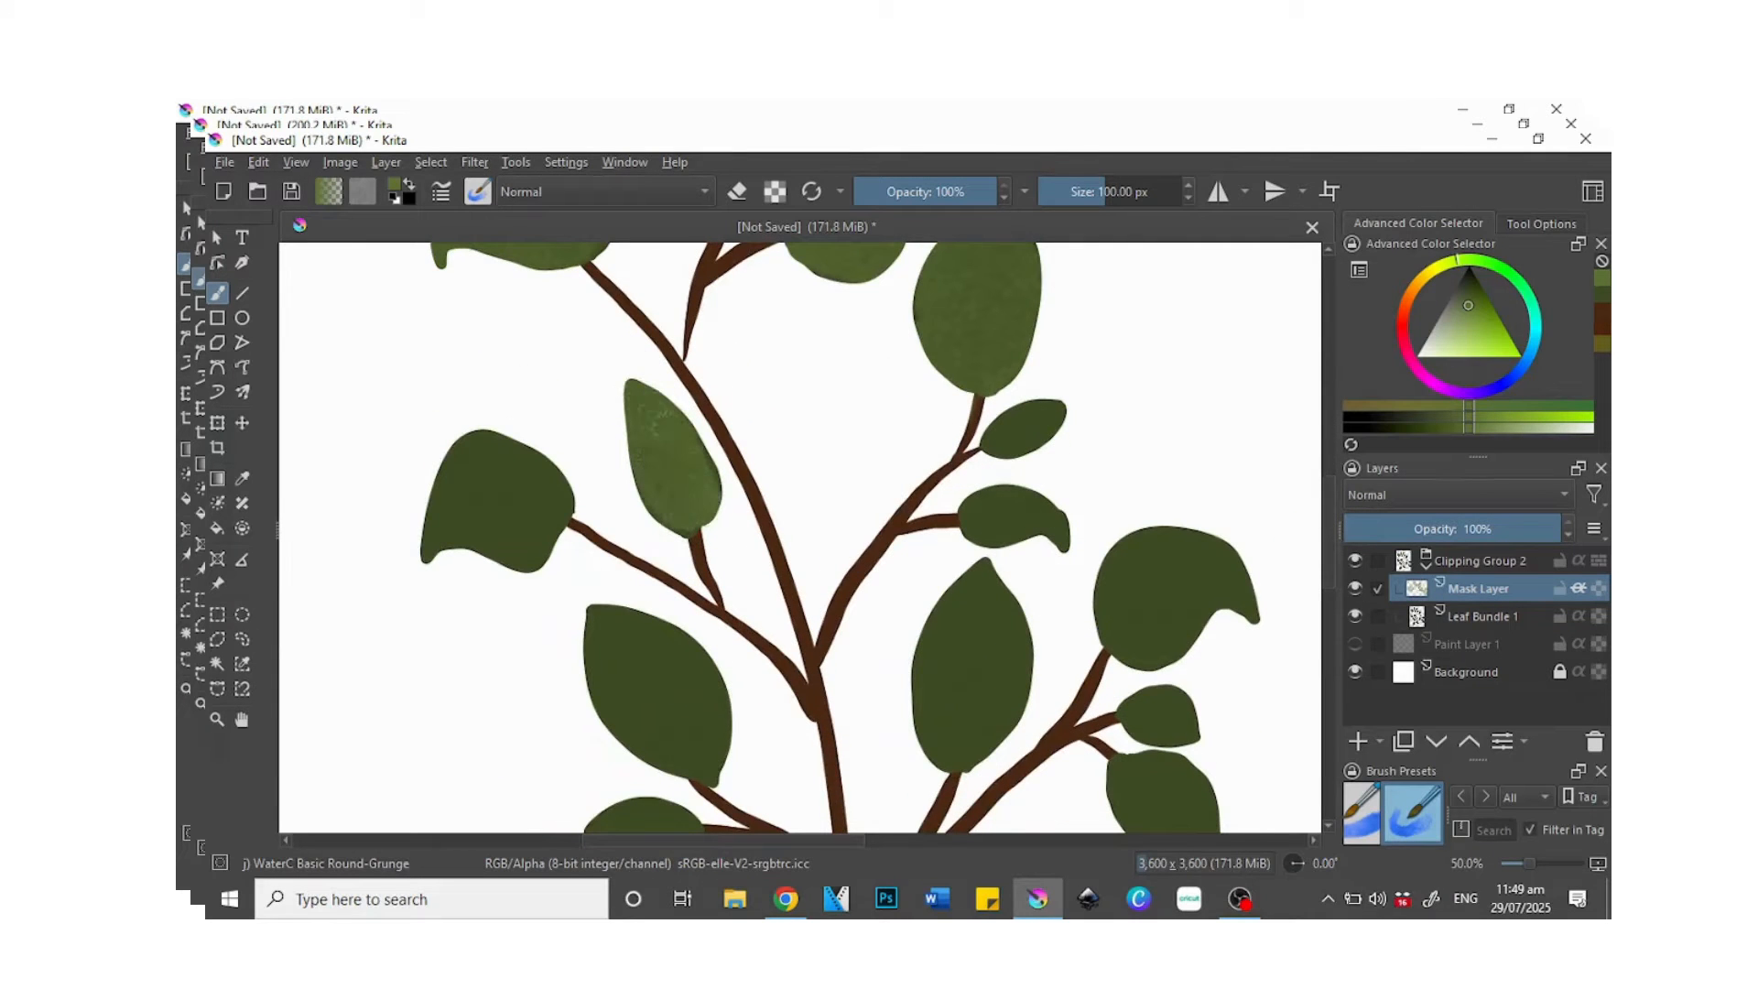
mouse_move(510, 479)
mouse_down()
mouse_move(561, 513)
mouse_move(551, 548)
mouse_move(428, 546)
mouse_move(478, 430)
mouse_move(555, 497)
mouse_move(497, 463)
mouse_move(514, 507)
mouse_move(551, 493)
mouse_up()
mouse_move(697, 738)
mouse_down()
mouse_move(707, 777)
mouse_move(629, 731)
mouse_move(590, 625)
mouse_move(650, 630)
mouse_move(709, 718)
mouse_move(612, 639)
mouse_move(683, 751)
mouse_up()
drag(1329, 505, 1307, 481)
mouse_move(972, 660)
mouse_down()
mouse_move(1070, 655)
mouse_move(963, 643)
mouse_move(1037, 682)
mouse_up()
drag(1328, 548, 1317, 594)
mouse_move(934, 550)
mouse_down()
mouse_move(961, 508)
mouse_move(1027, 497)
mouse_move(1003, 547)
mouse_up()
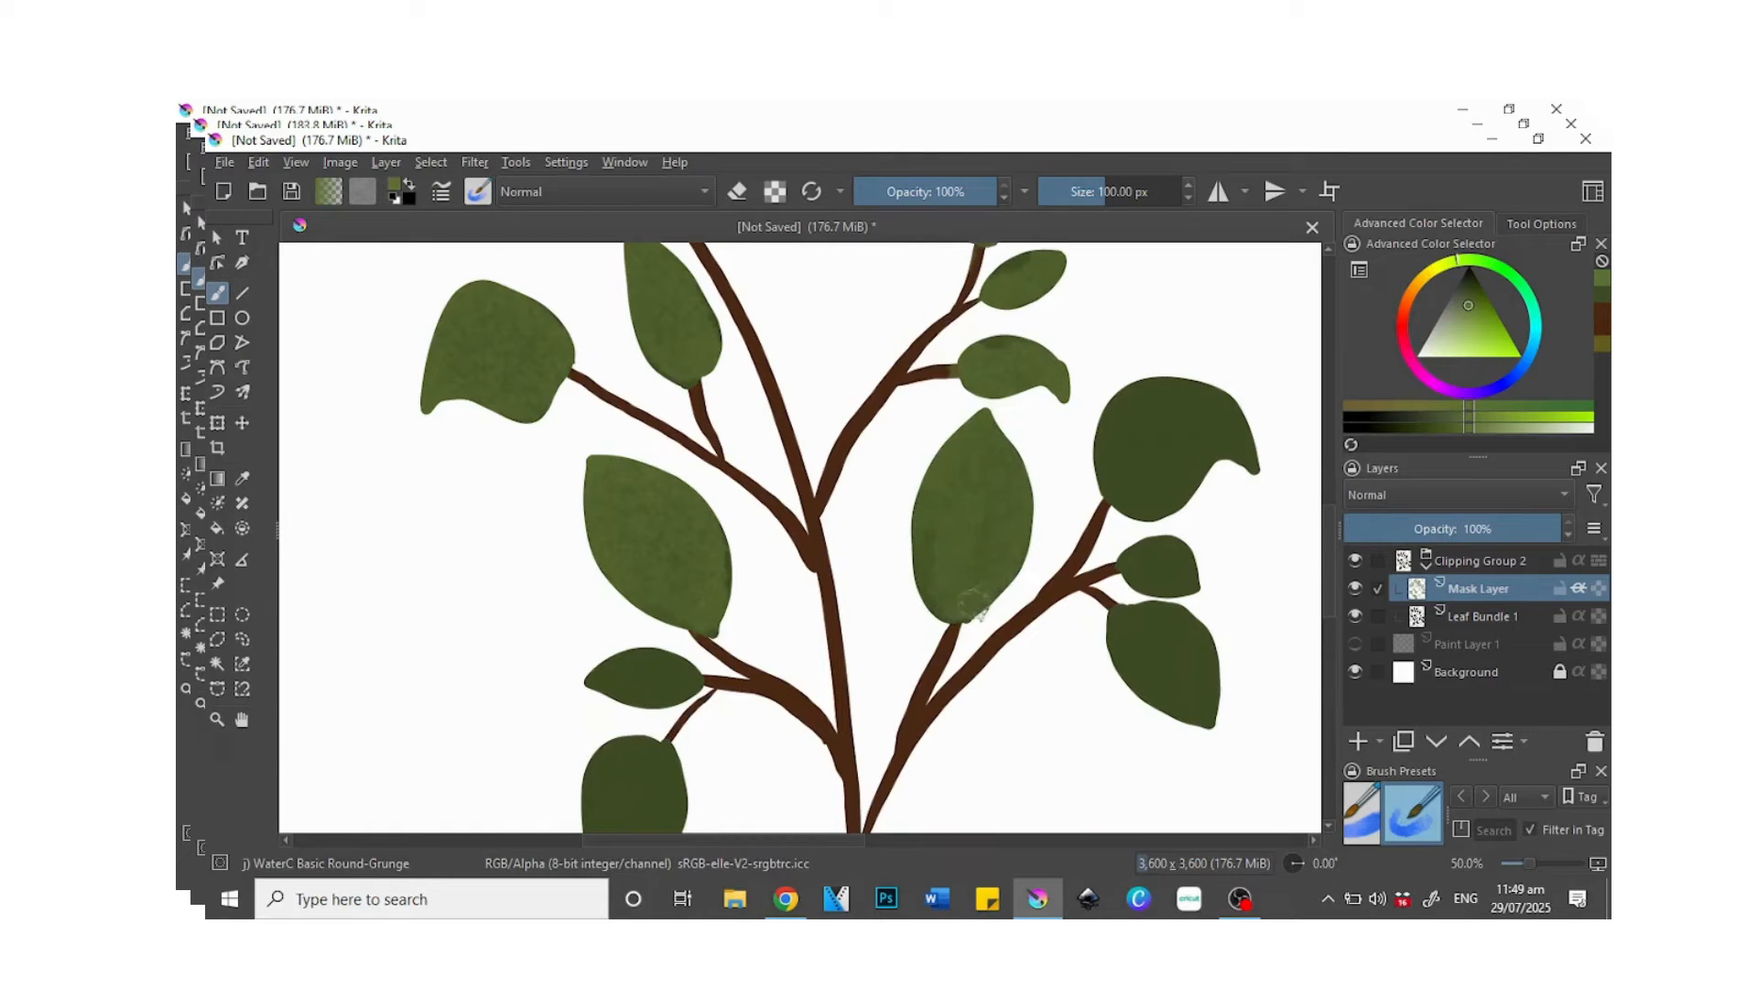
- Brush the lighter green texture over the three leaves of the right branch and the two lowest leaves on the left
mouse_move(1113, 430)
mouse_down()
mouse_move(1144, 385)
mouse_move(1218, 386)
mouse_move(1150, 431)
mouse_move(1200, 454)
mouse_move(1168, 502)
mouse_up()
mouse_move(1132, 565)
mouse_down()
mouse_move(1190, 553)
mouse_move(1162, 552)
mouse_move(1144, 578)
mouse_move(1196, 574)
mouse_move(1119, 636)
mouse_move(1147, 698)
mouse_move(1212, 705)
mouse_move(1165, 635)
mouse_move(1146, 649)
mouse_move(1185, 614)
mouse_move(1203, 730)
mouse_up()
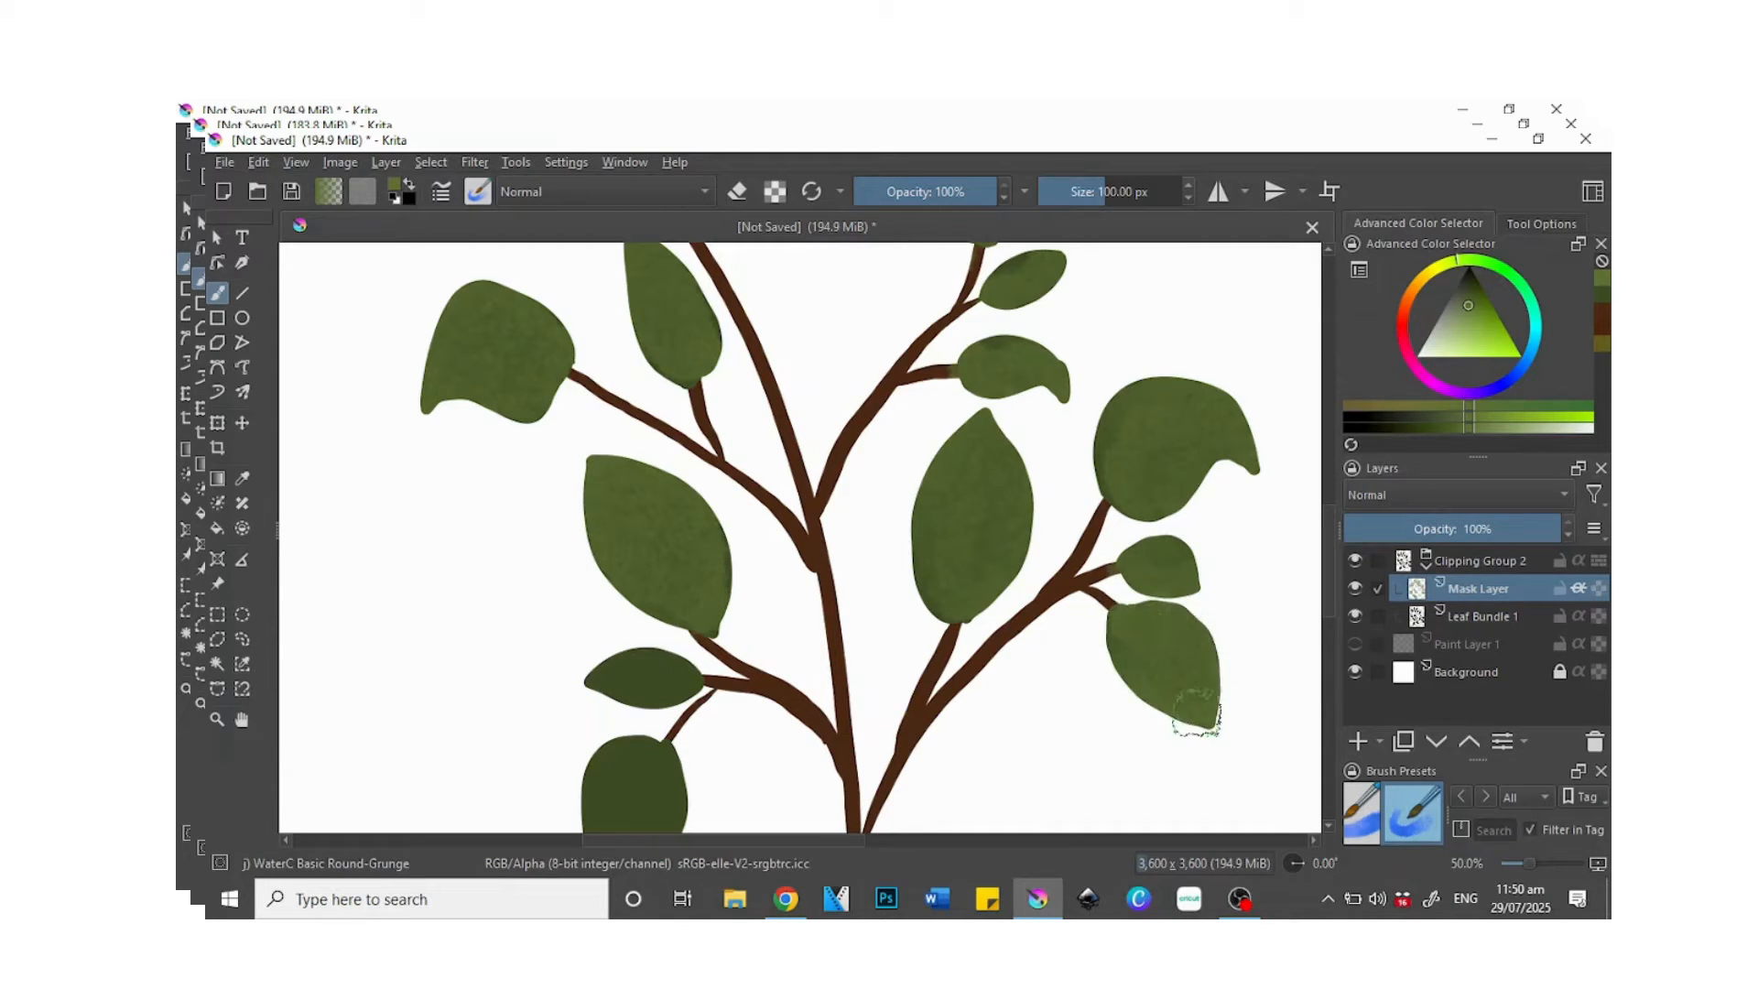
click(242, 719)
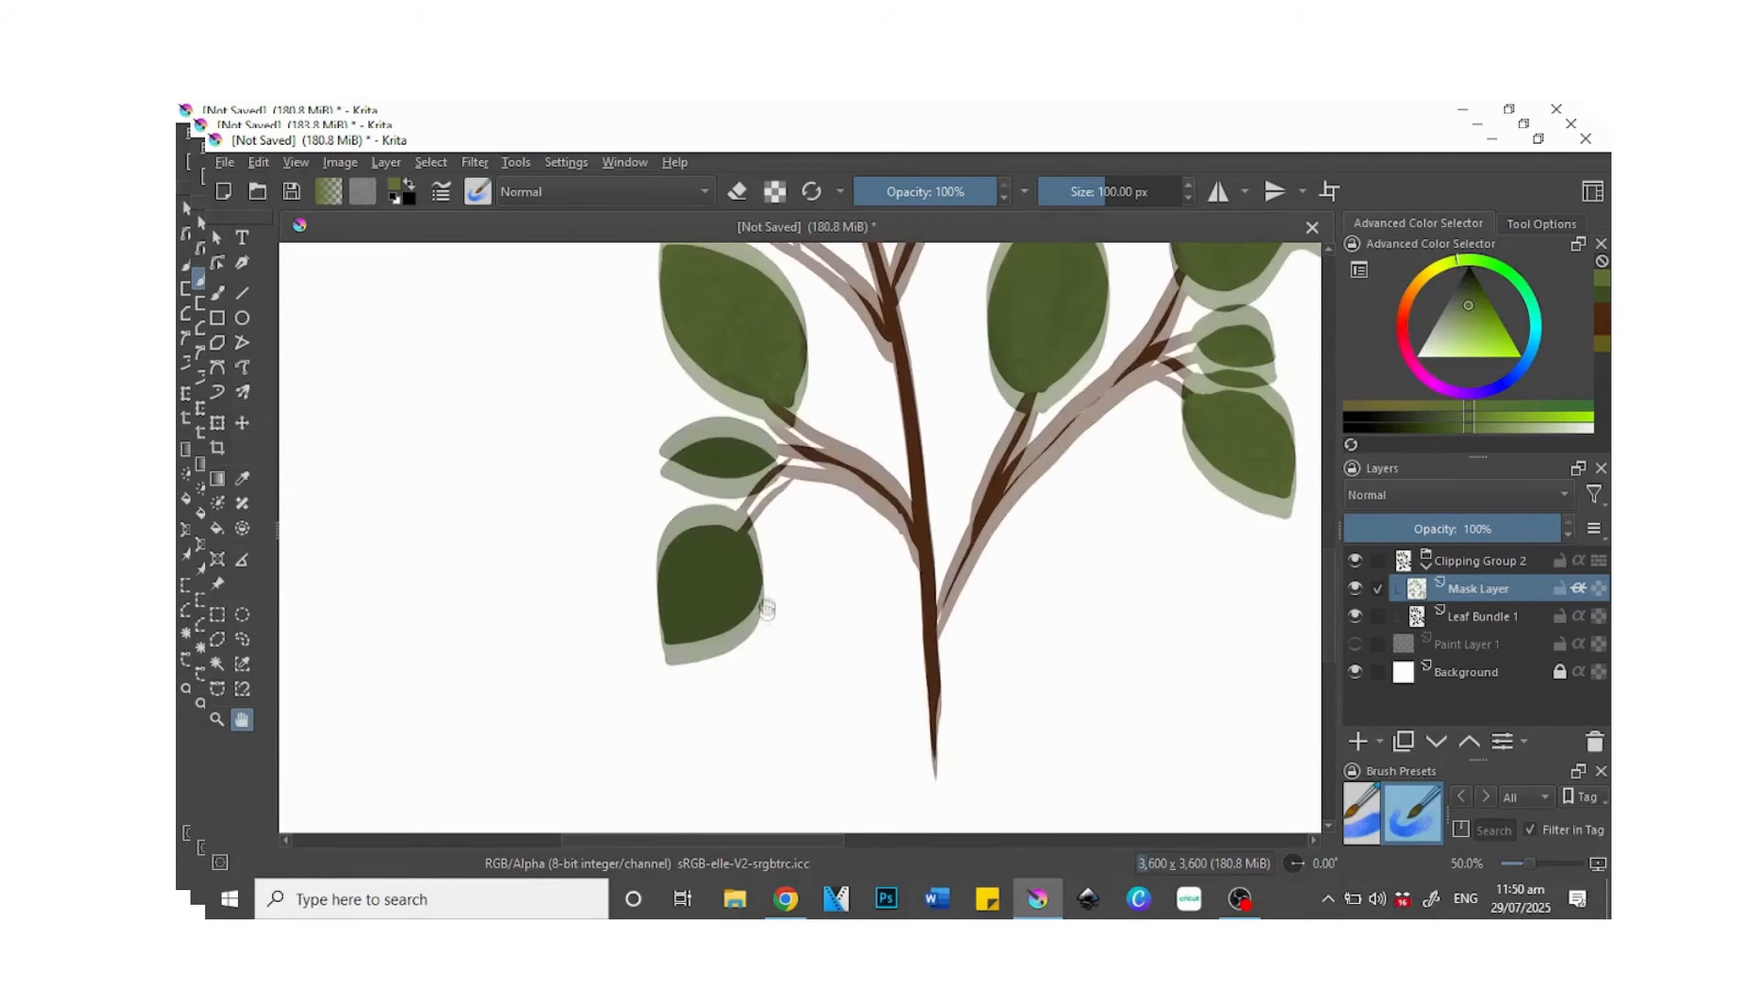
click(220, 292)
mouse_move(777, 520)
mouse_down()
mouse_move(747, 495)
mouse_move(674, 511)
mouse_move(759, 523)
mouse_up()
mouse_move(707, 593)
mouse_down()
mouse_move(685, 714)
mouse_move(714, 596)
mouse_move(714, 678)
mouse_move(740, 603)
mouse_move(729, 699)
mouse_move(744, 608)
mouse_up()
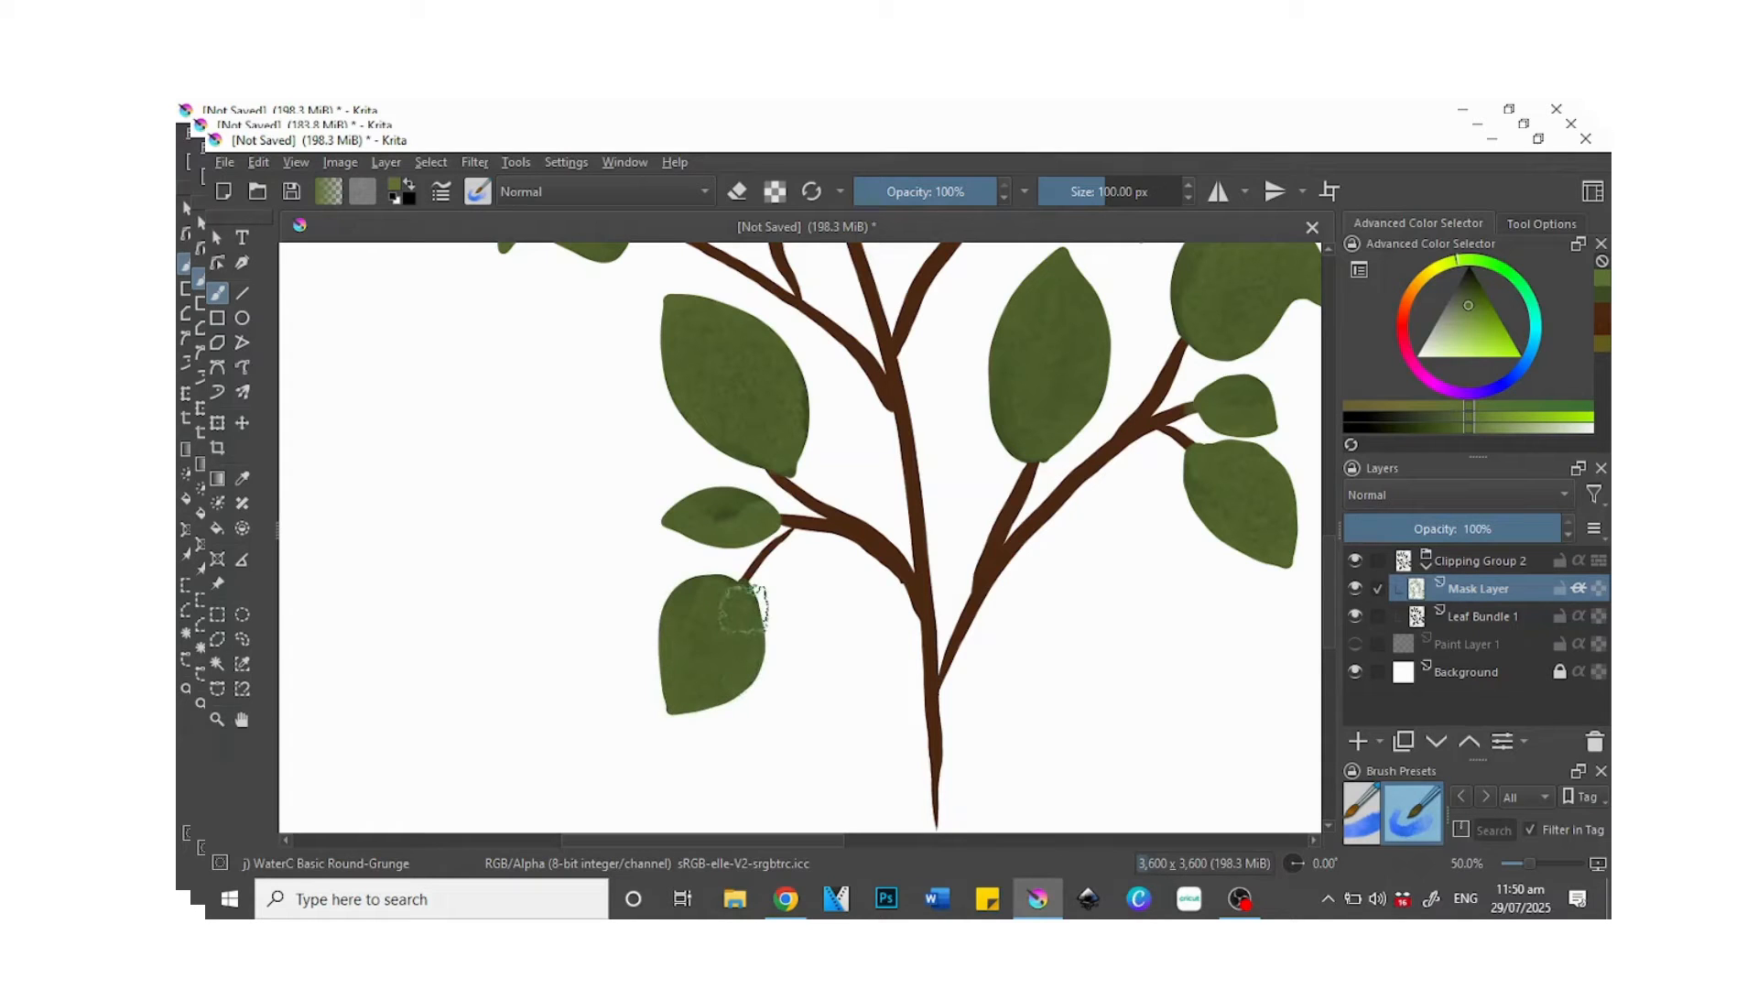
- Switch to dark brown with a 51 px brush and shade the bases of the lower leaves where they meet their stems
click(1603, 320)
drag(756, 577, 746, 577)
key(ctrl+z)
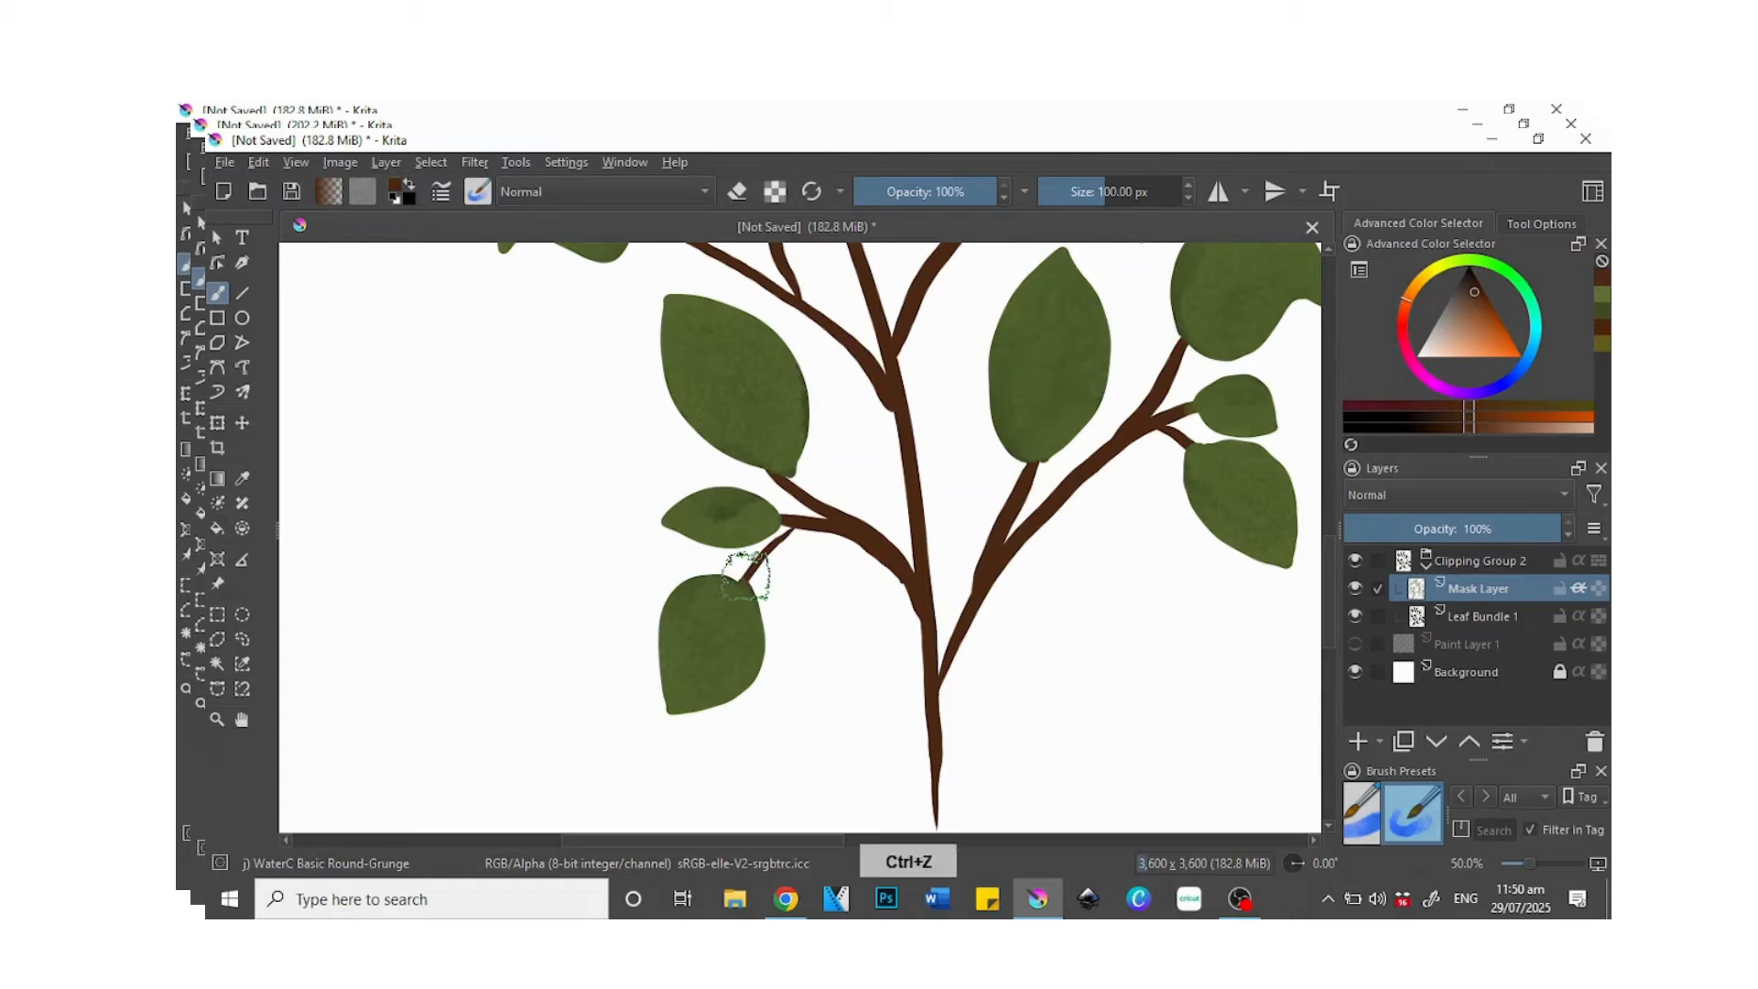
mouse_move(747, 575)
shift+mouse_down()
mouse_move(749, 556)
mouse_move(752, 600)
mouse_move(785, 520)
shift+mouse_up()
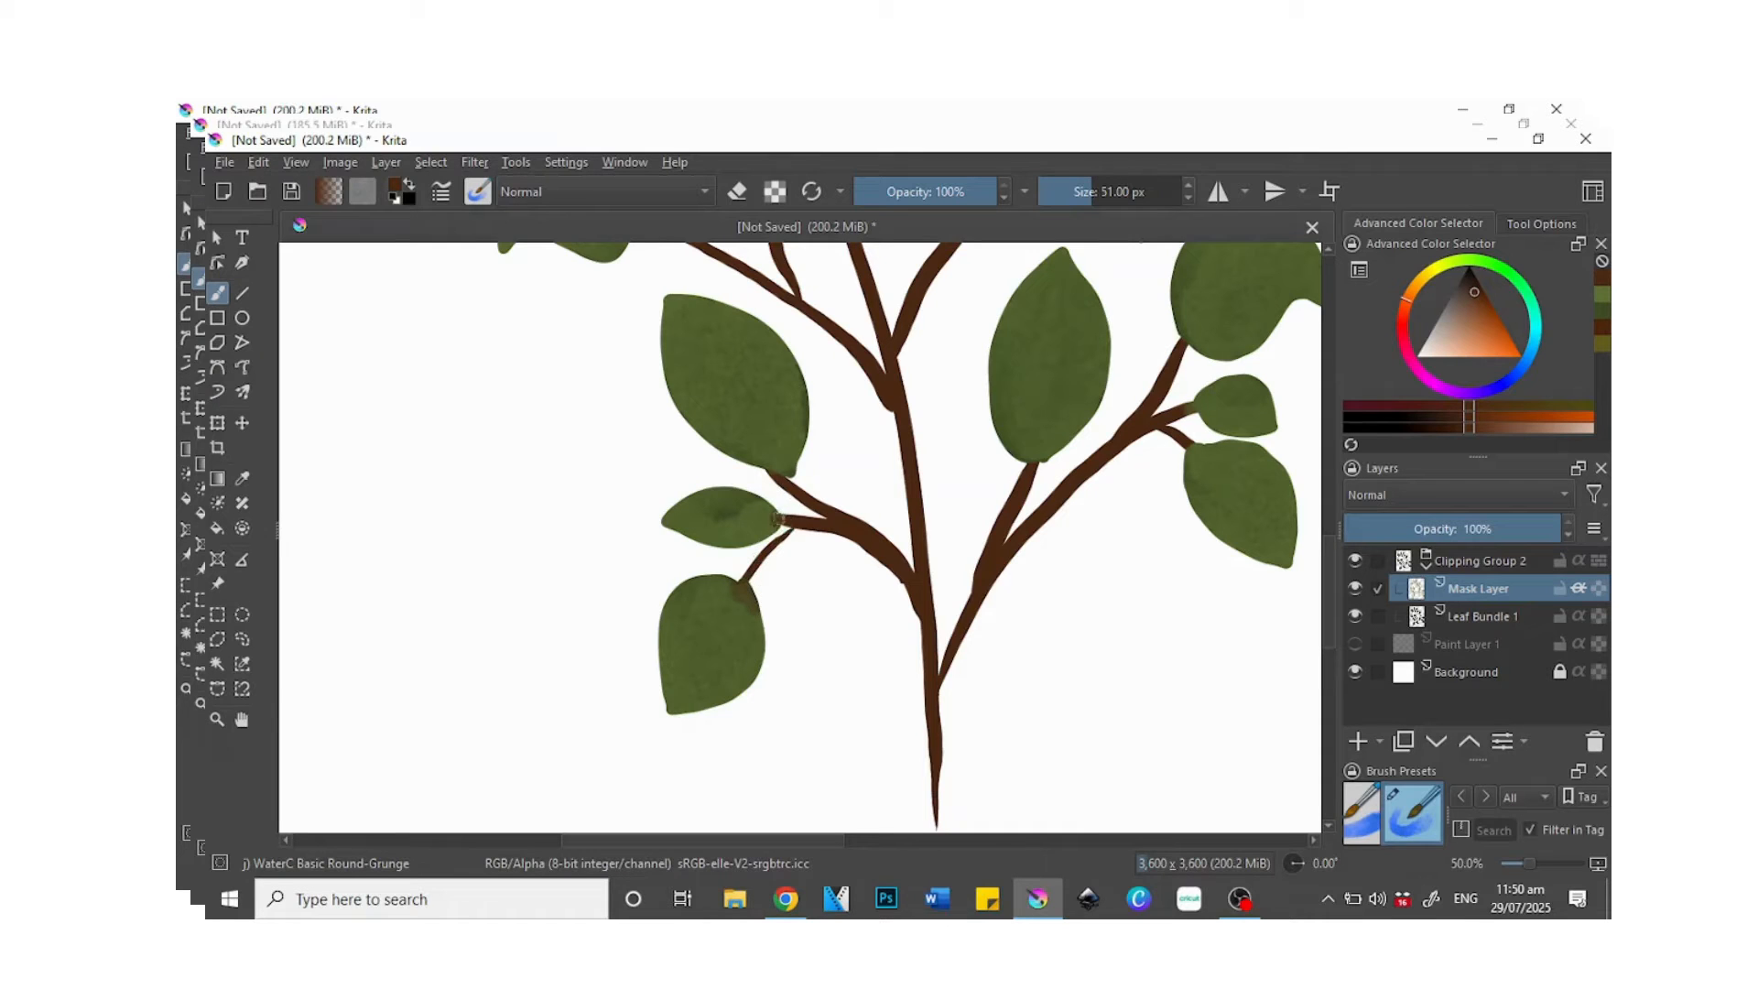
drag(784, 472, 799, 485)
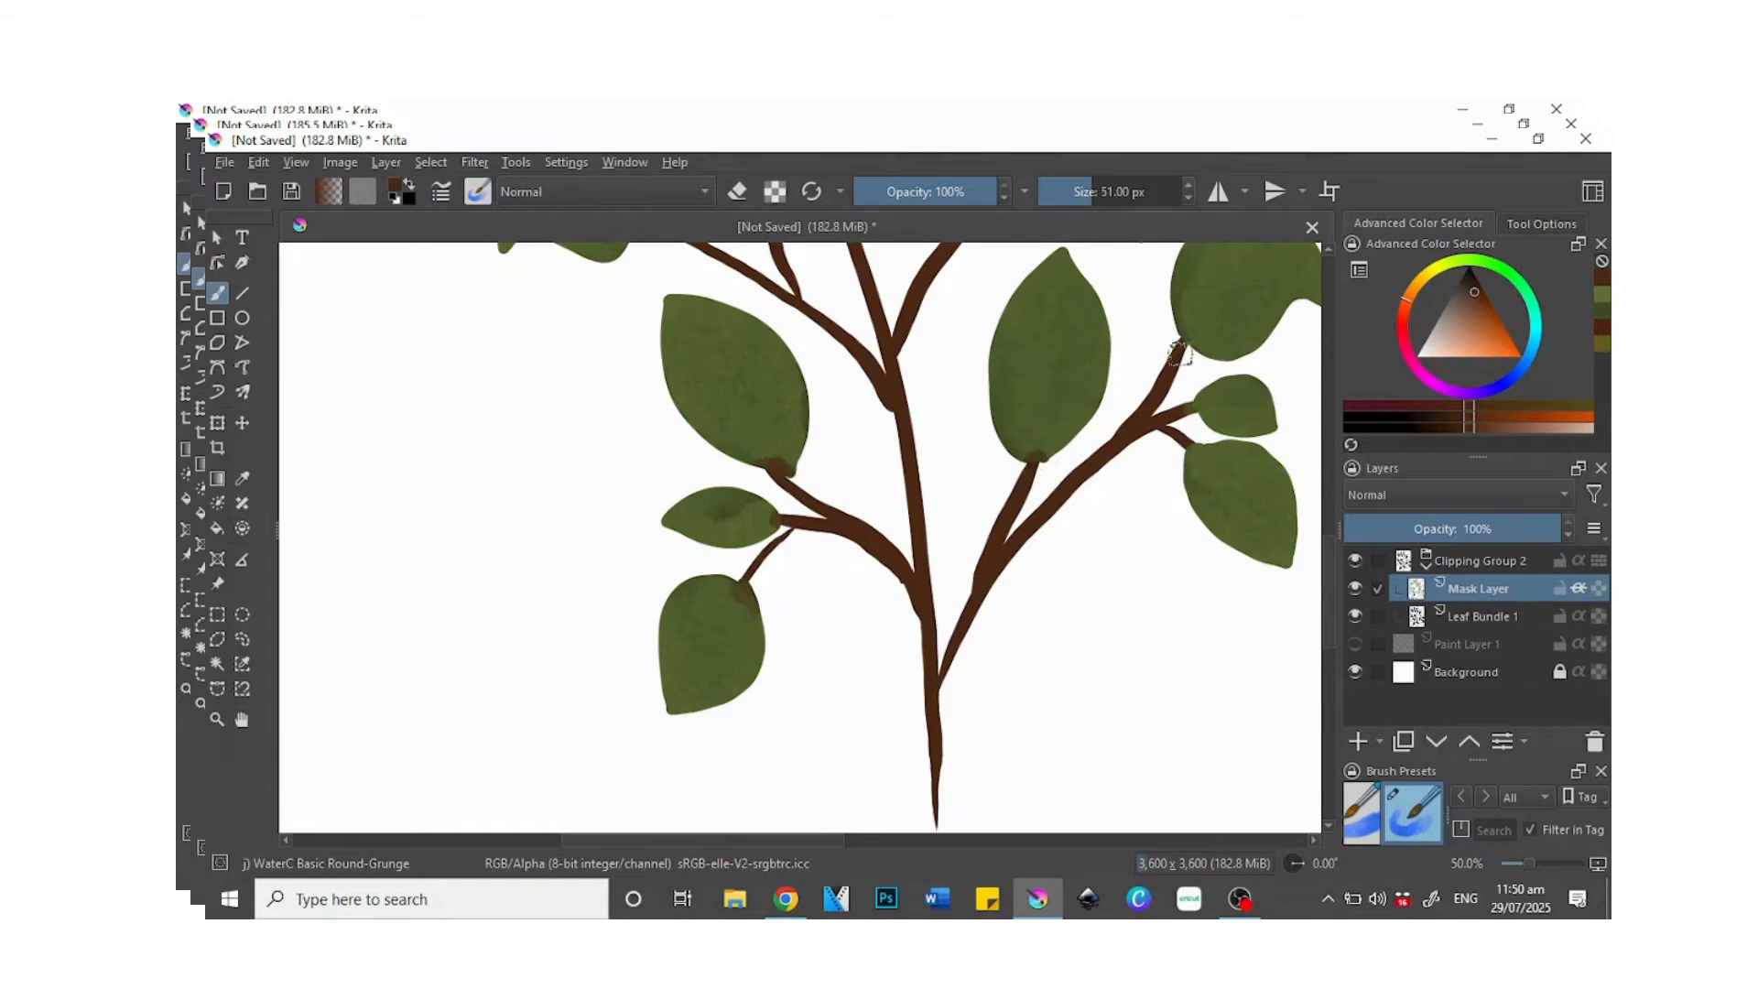
drag(1191, 328, 1179, 415)
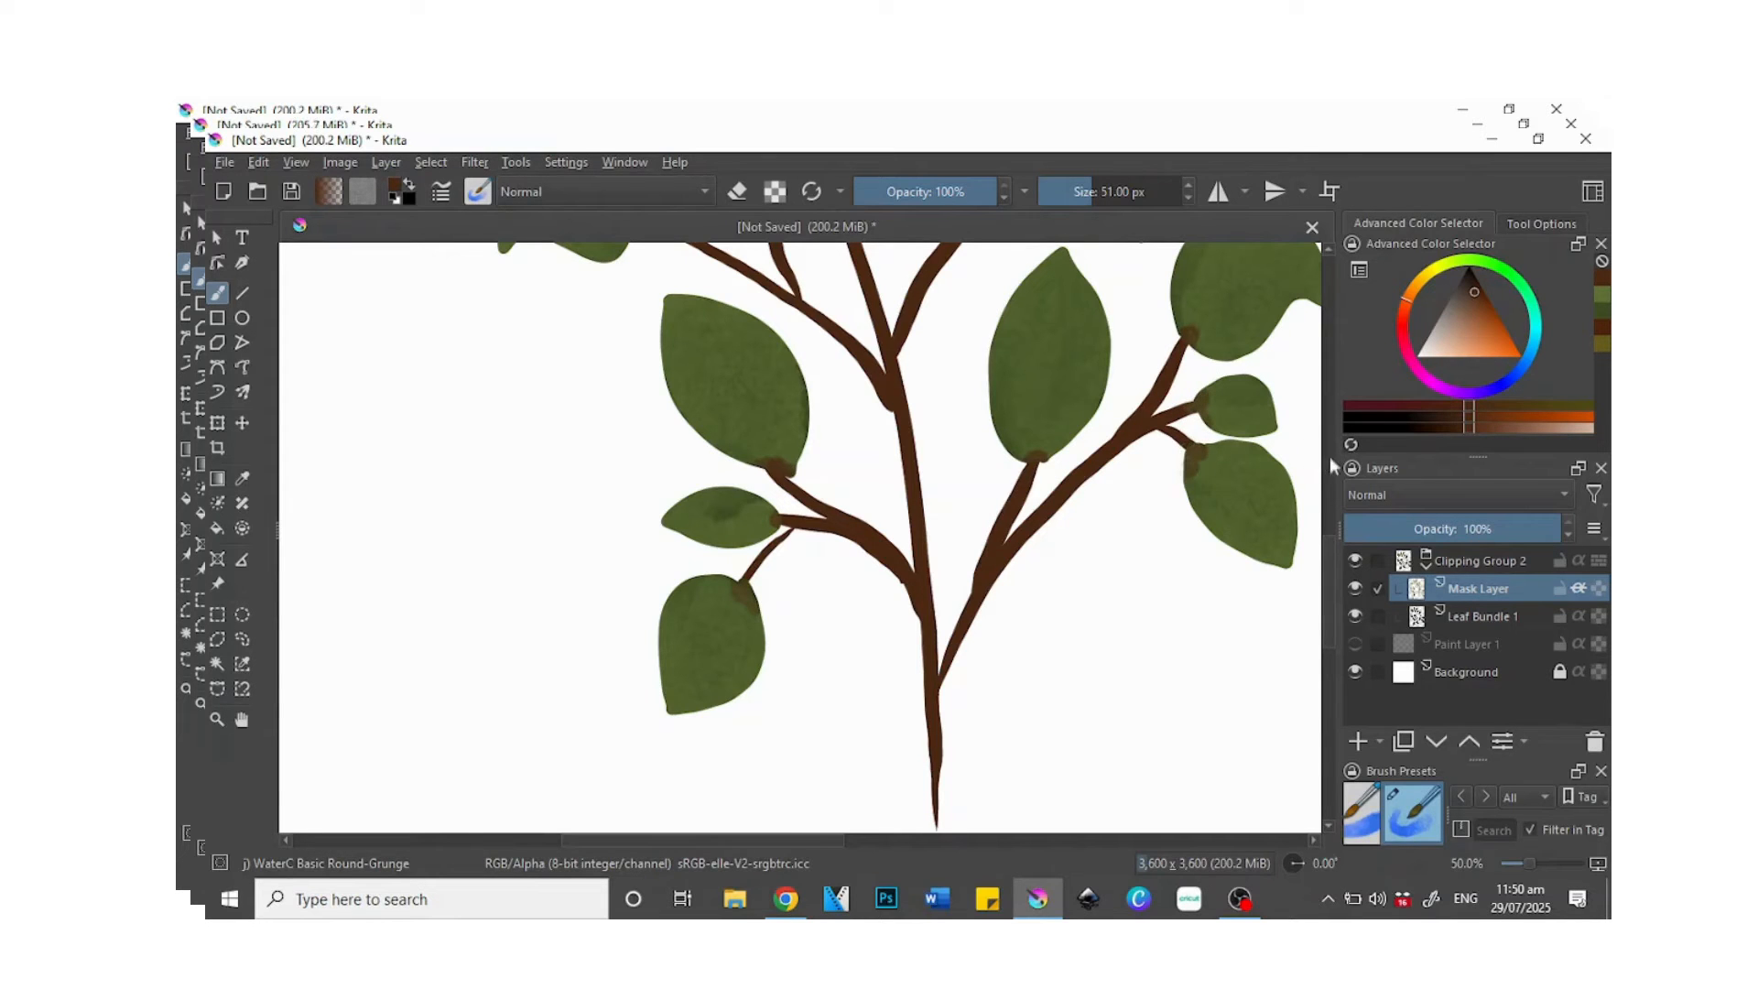
- Shade the stem ends of the middle and upper side leaves with the dark brown watercolour brush
scroll(1326, 513, up, 3)
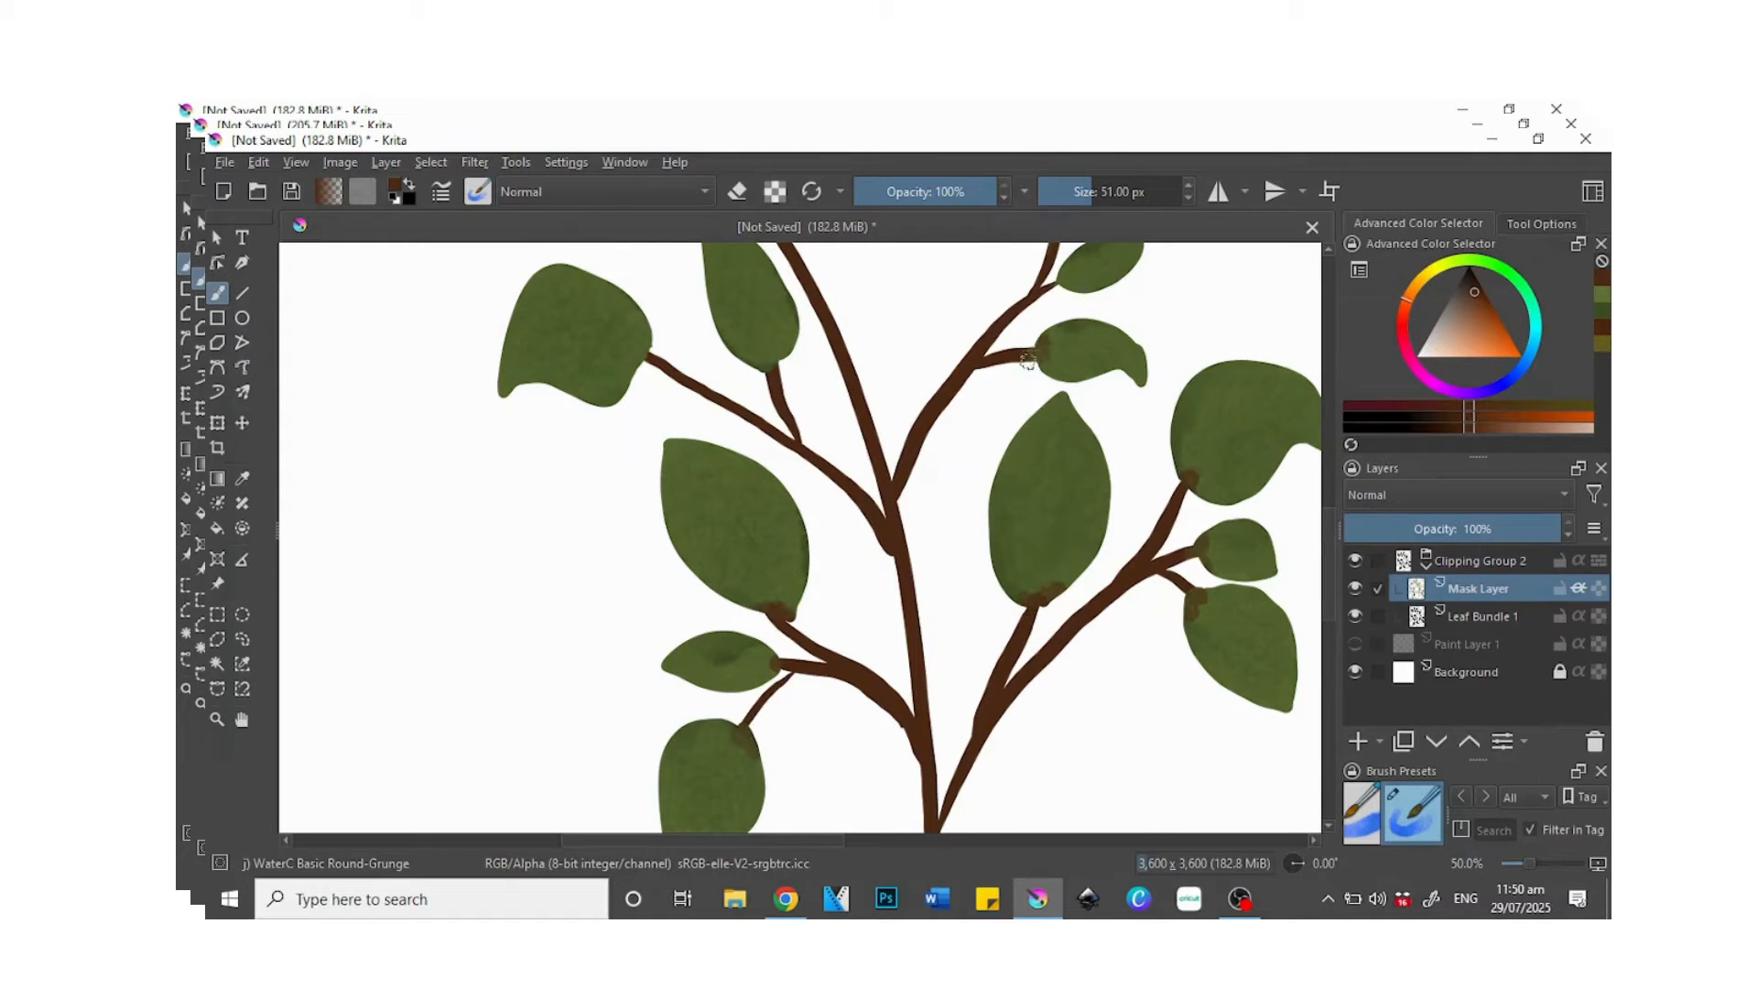
scroll(1319, 476, up, 6)
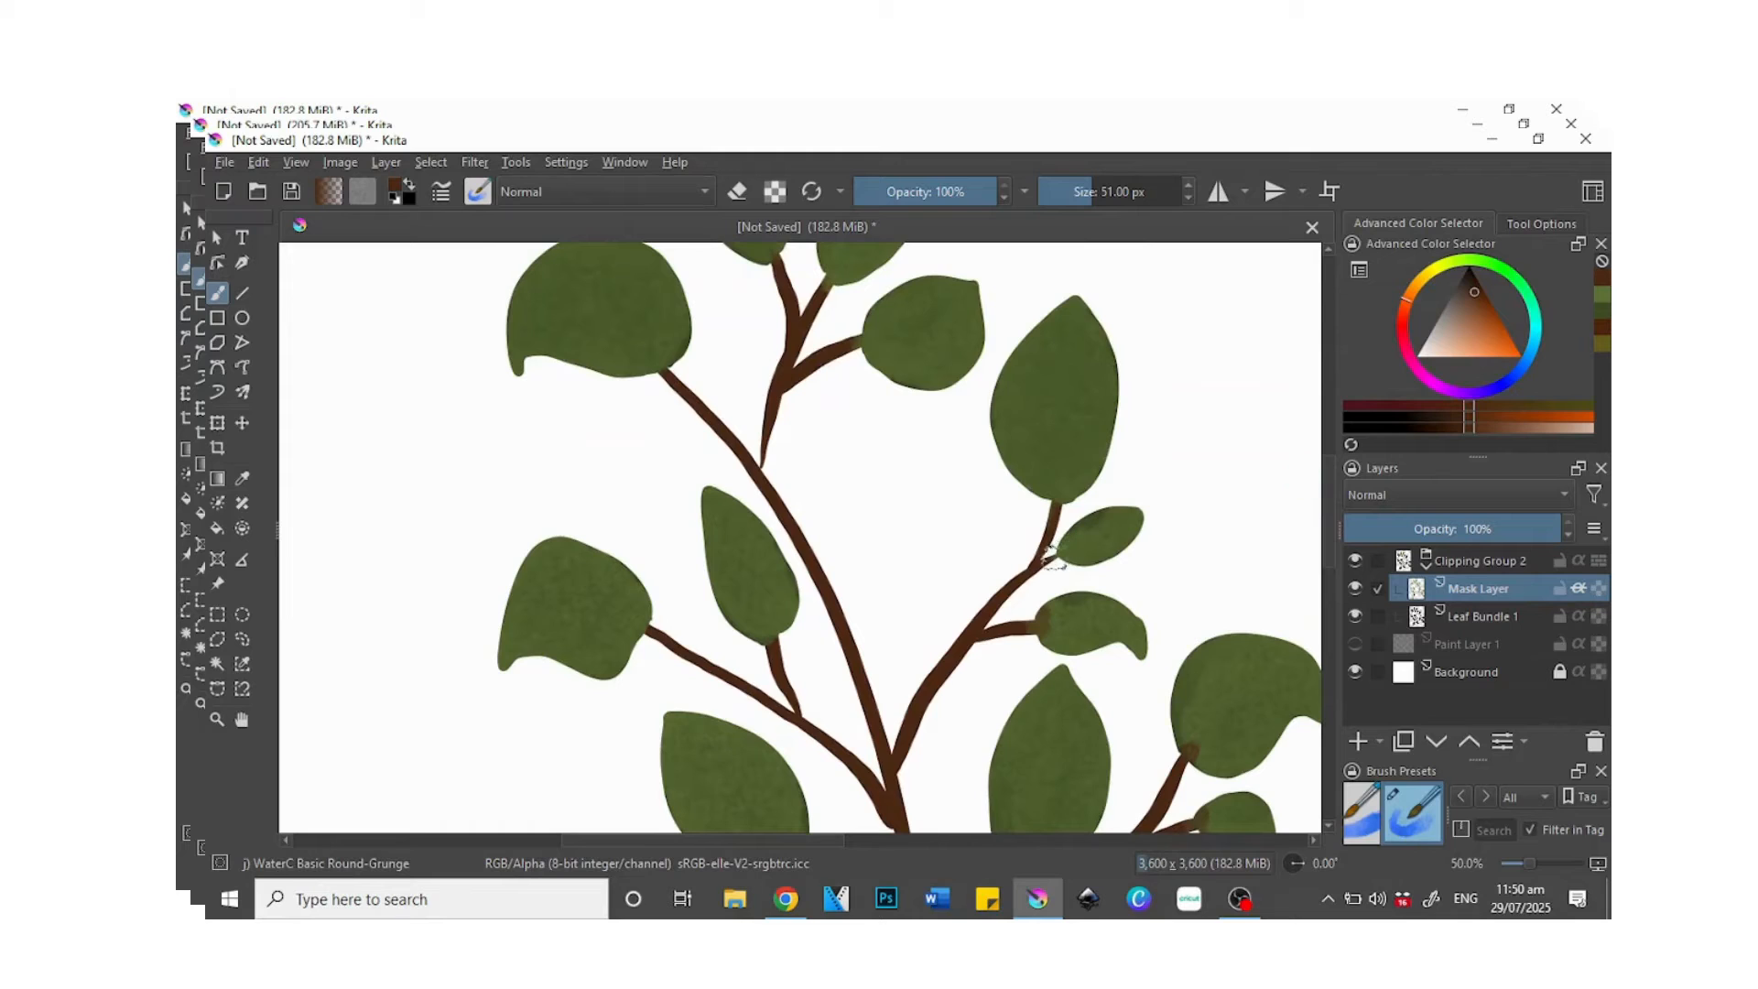
drag(1066, 486, 1061, 503)
drag(851, 342, 867, 322)
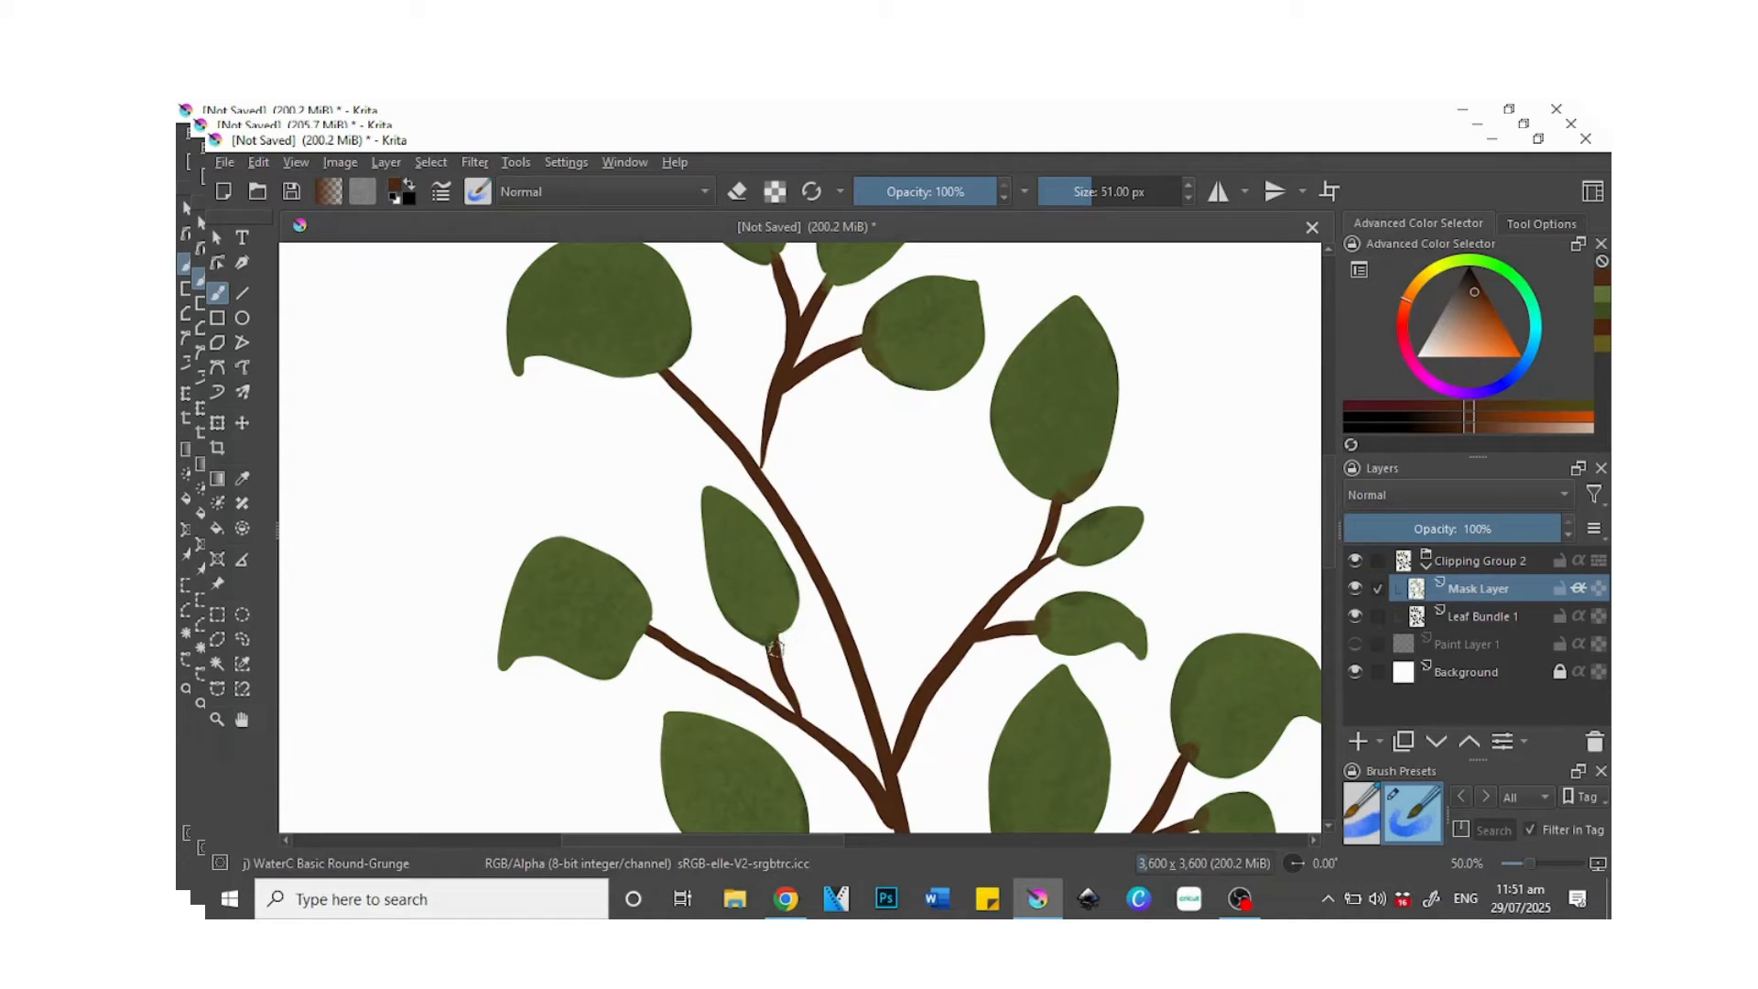
drag(767, 644, 745, 632)
drag(667, 378, 676, 359)
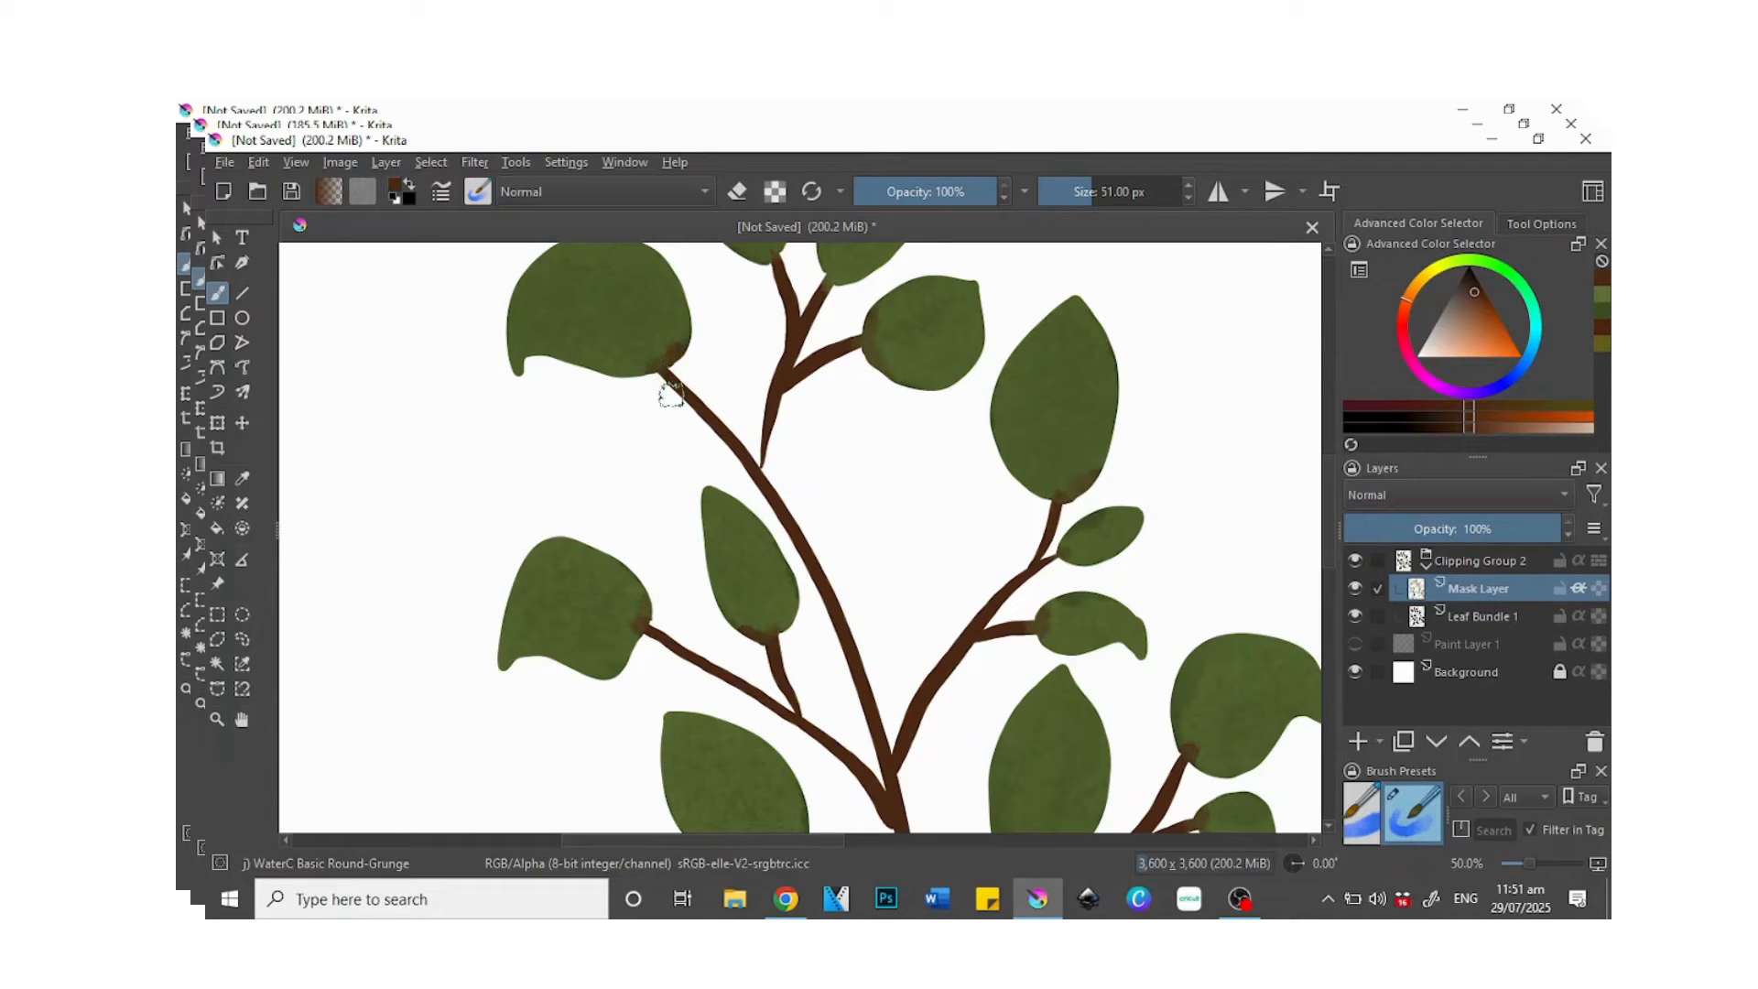
- Add dark brown shading at the bases of the two topmost leaves and check the whole bundle
drag(1332, 522, 1332, 471)
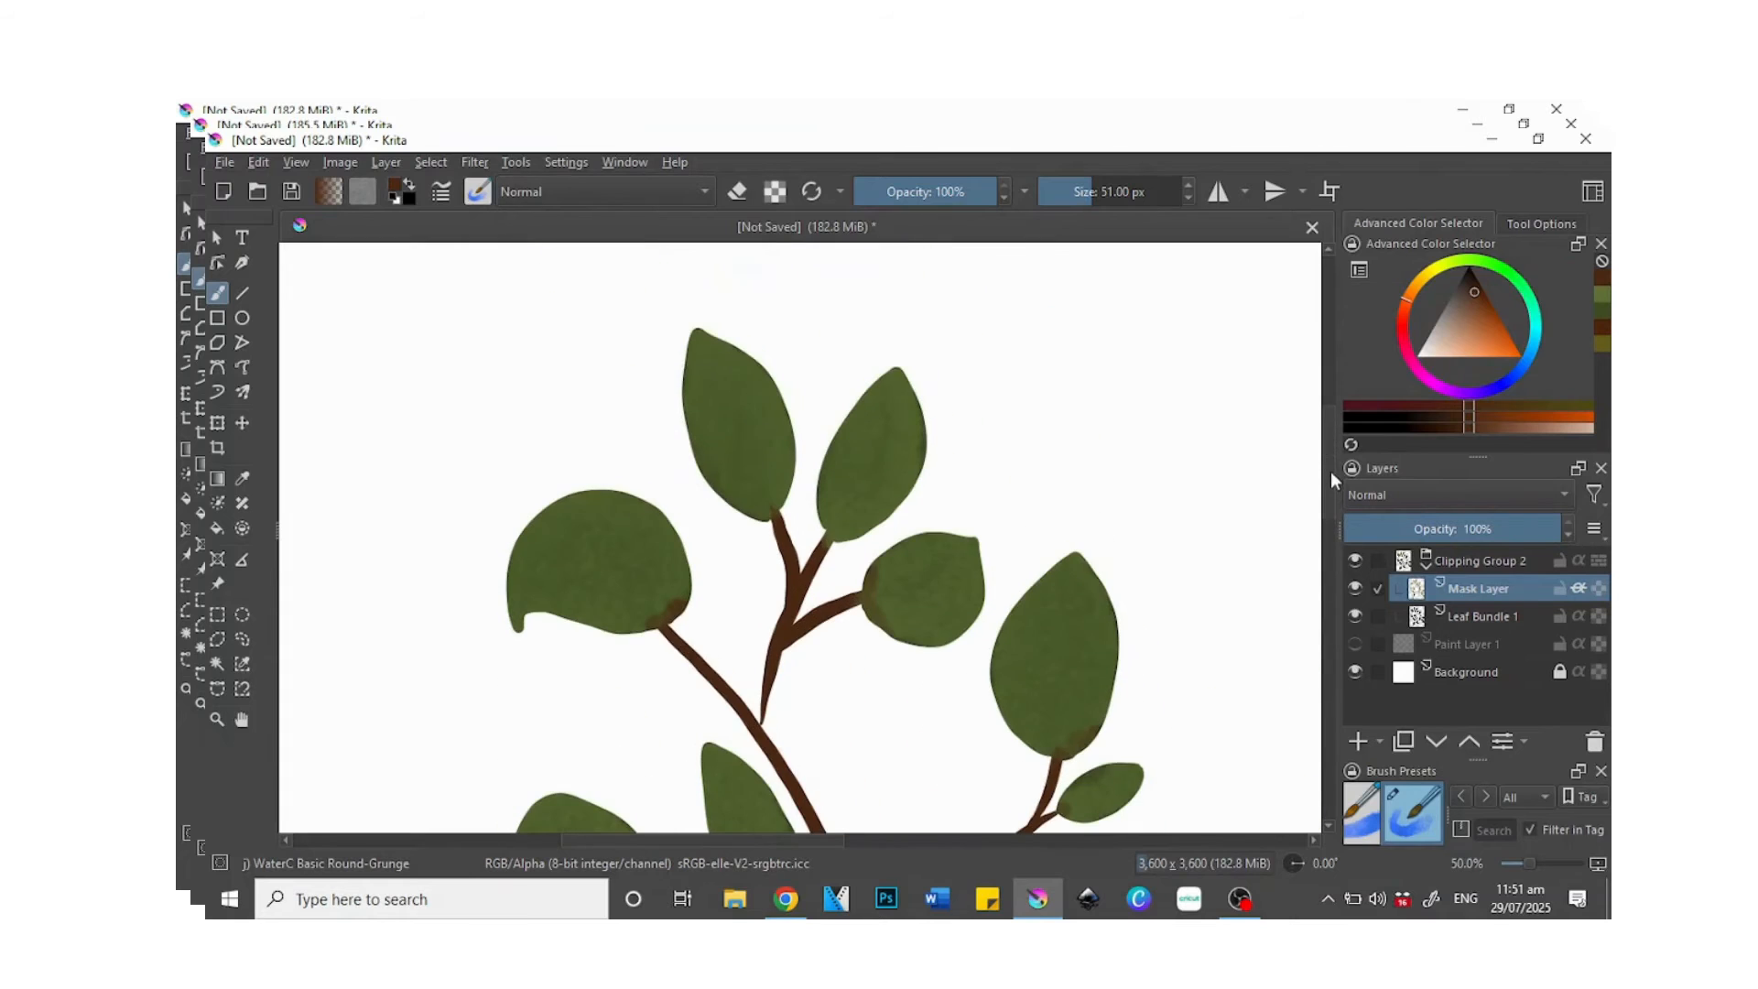
drag(825, 545, 770, 516)
drag(764, 513, 776, 517)
scroll(785, 523, down, 3)
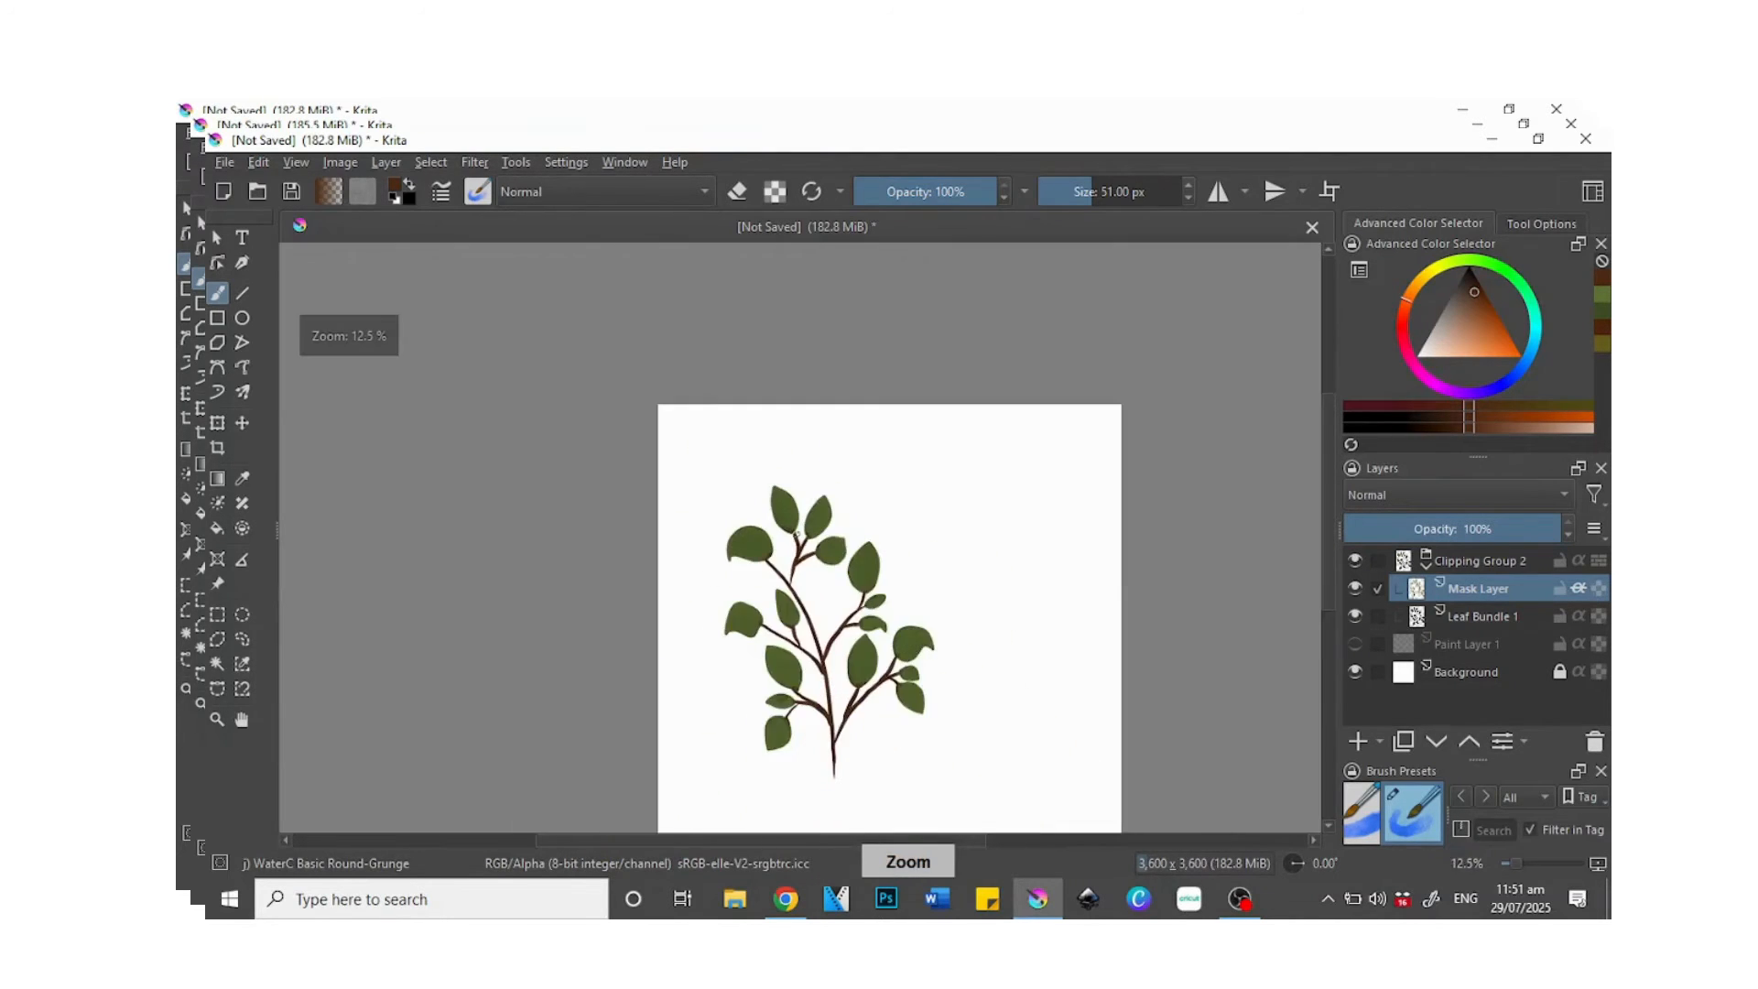
scroll(1330, 441, down, 3)
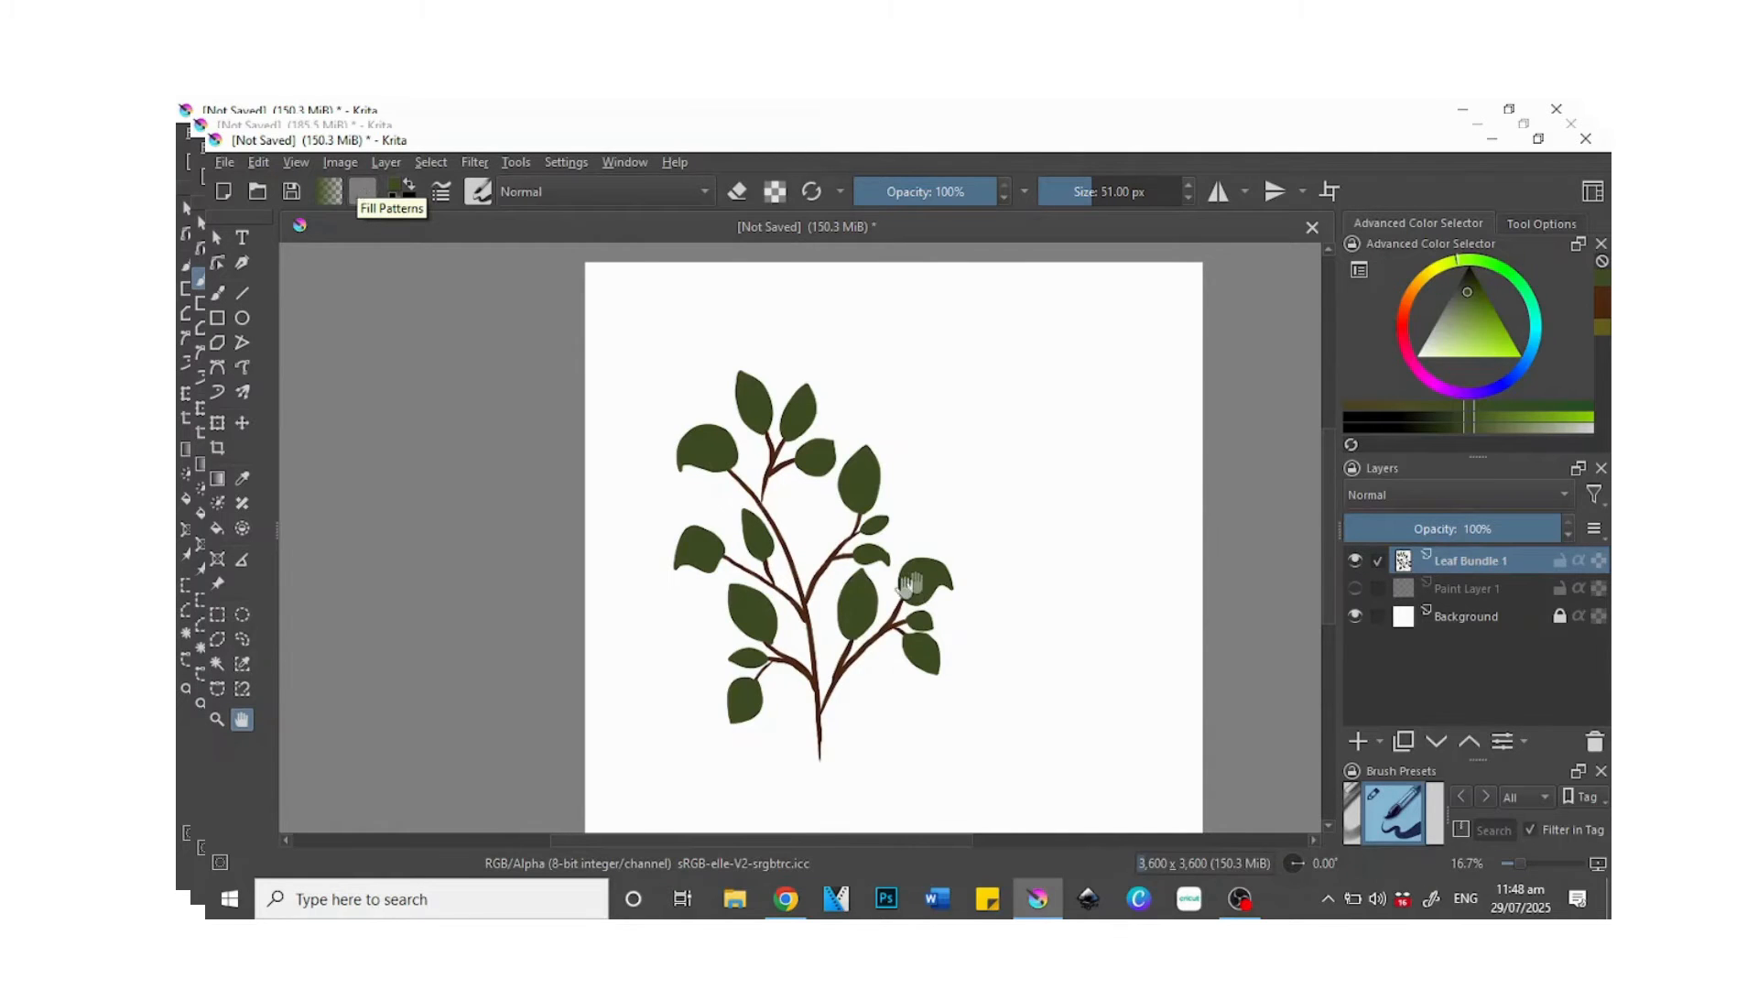
- Create a quick clipping group with a mask layer from the Leaf Bundle 1 layer
mouse_move(1452, 555)
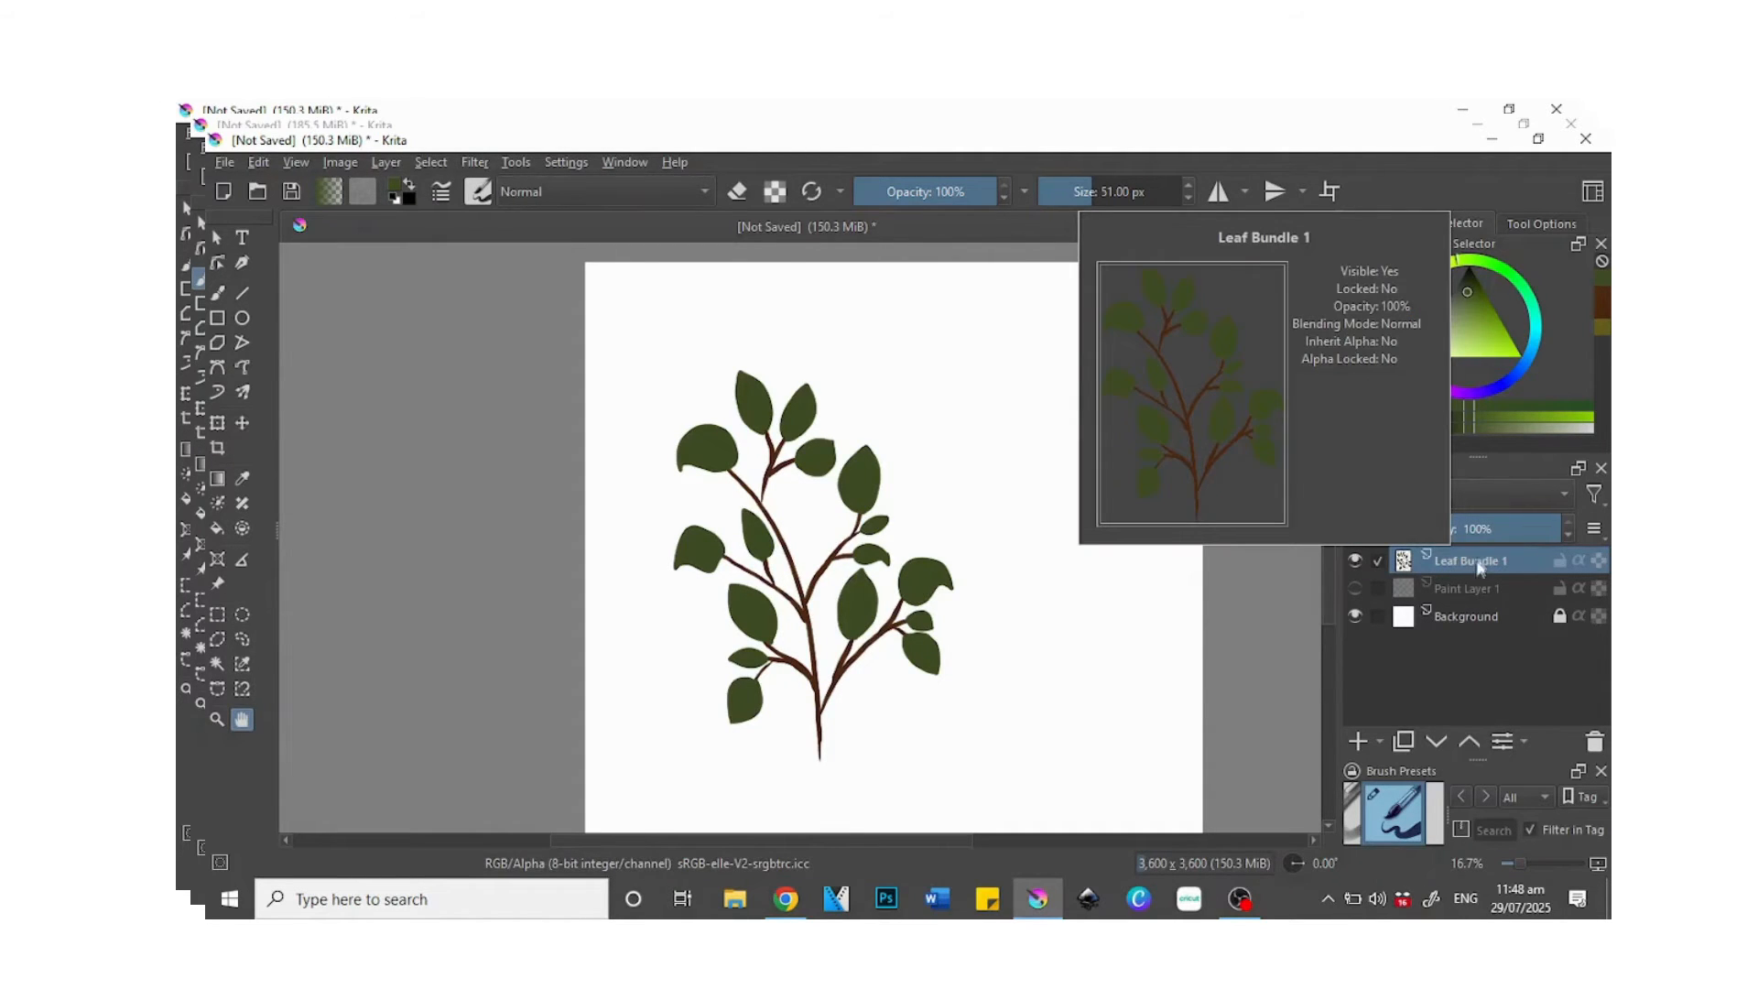
right_click(1470, 564)
mouse_move(1334, 547)
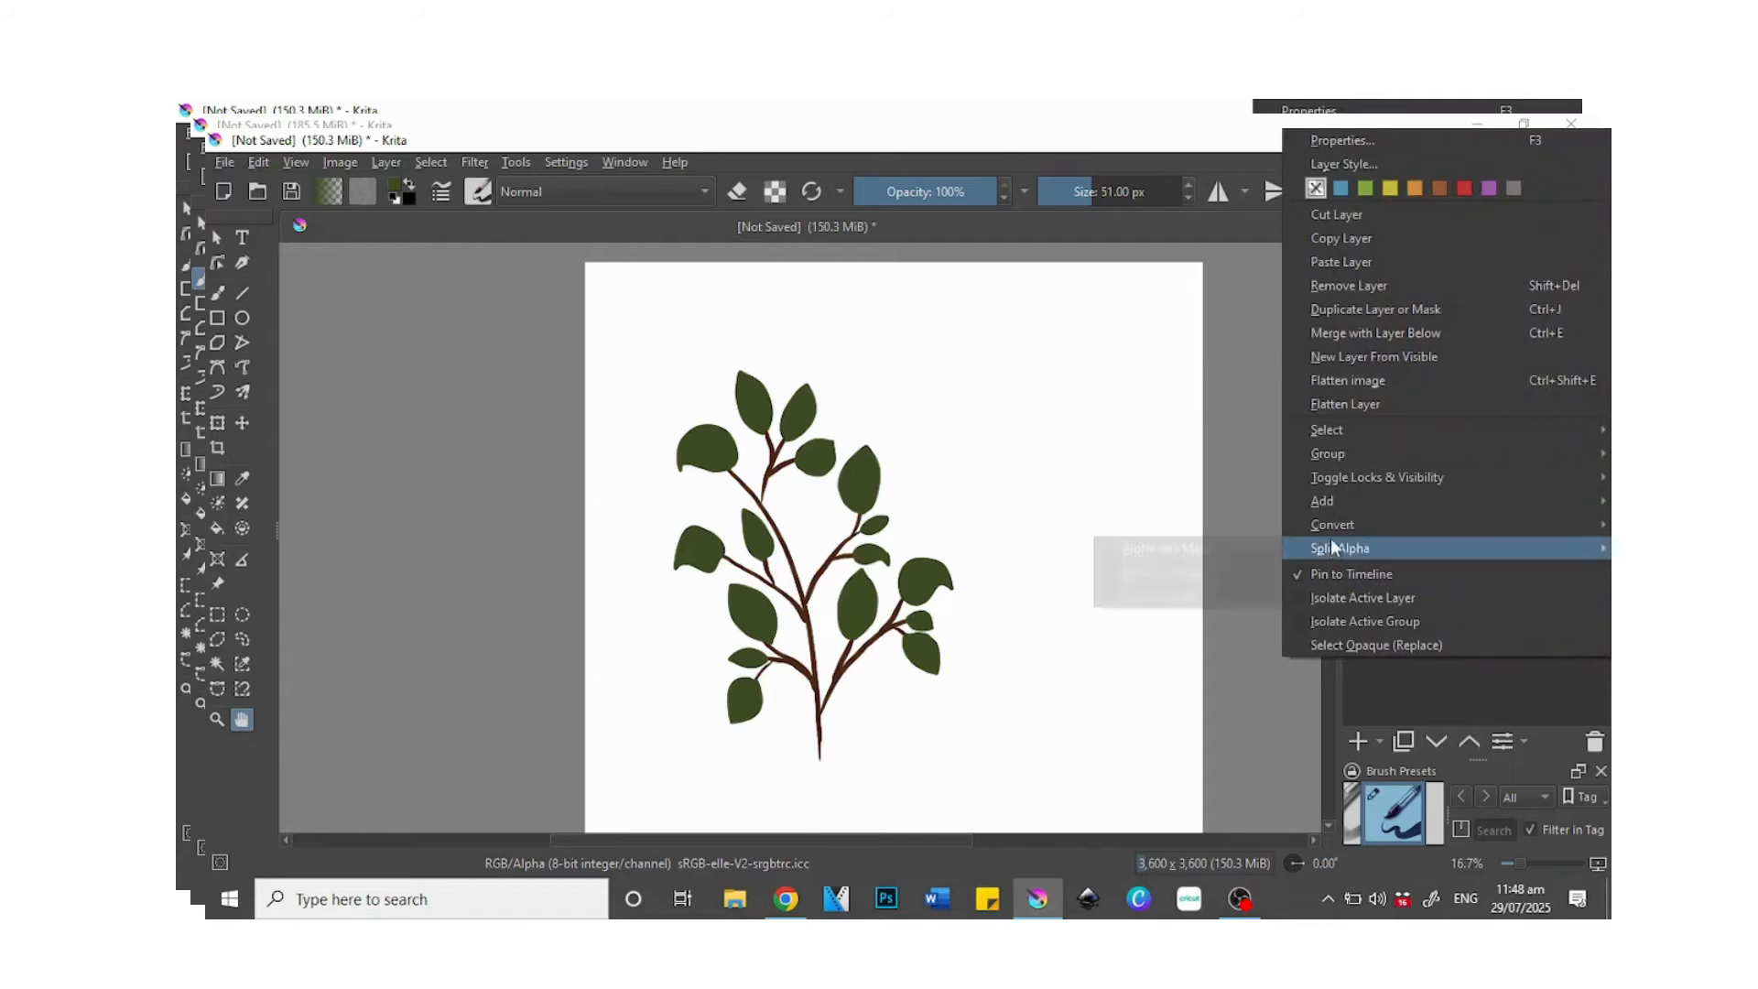
mouse_move(1337, 454)
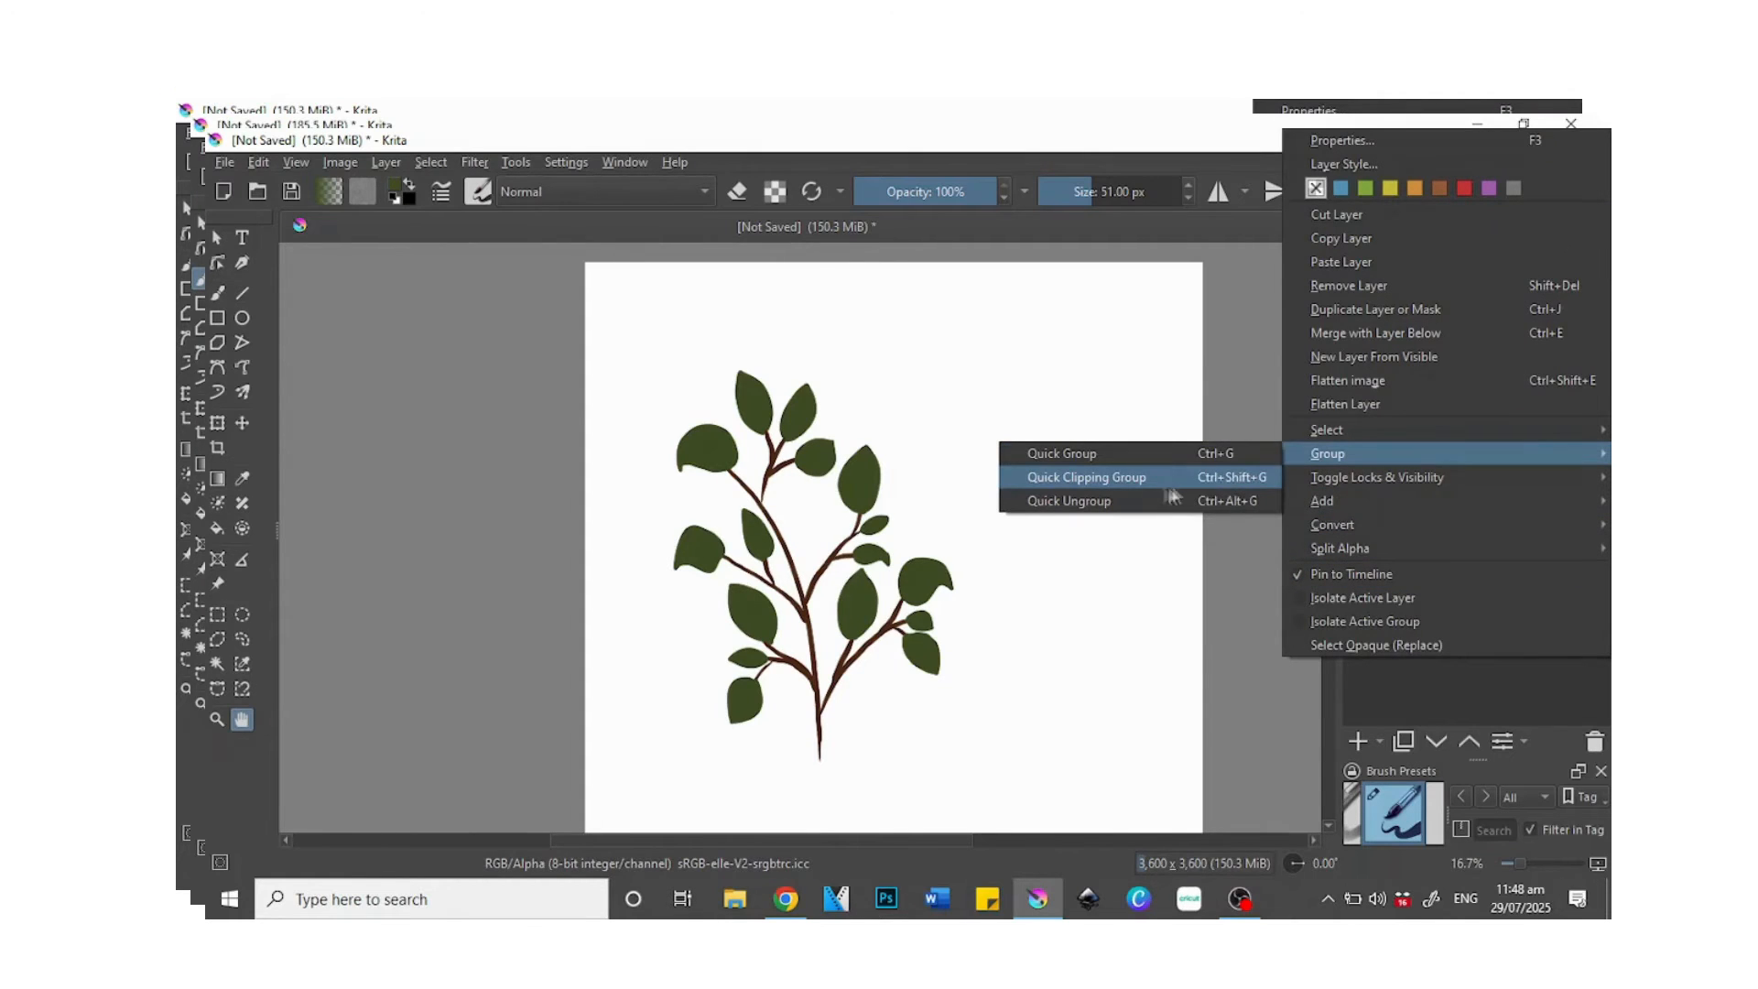
click(1119, 481)
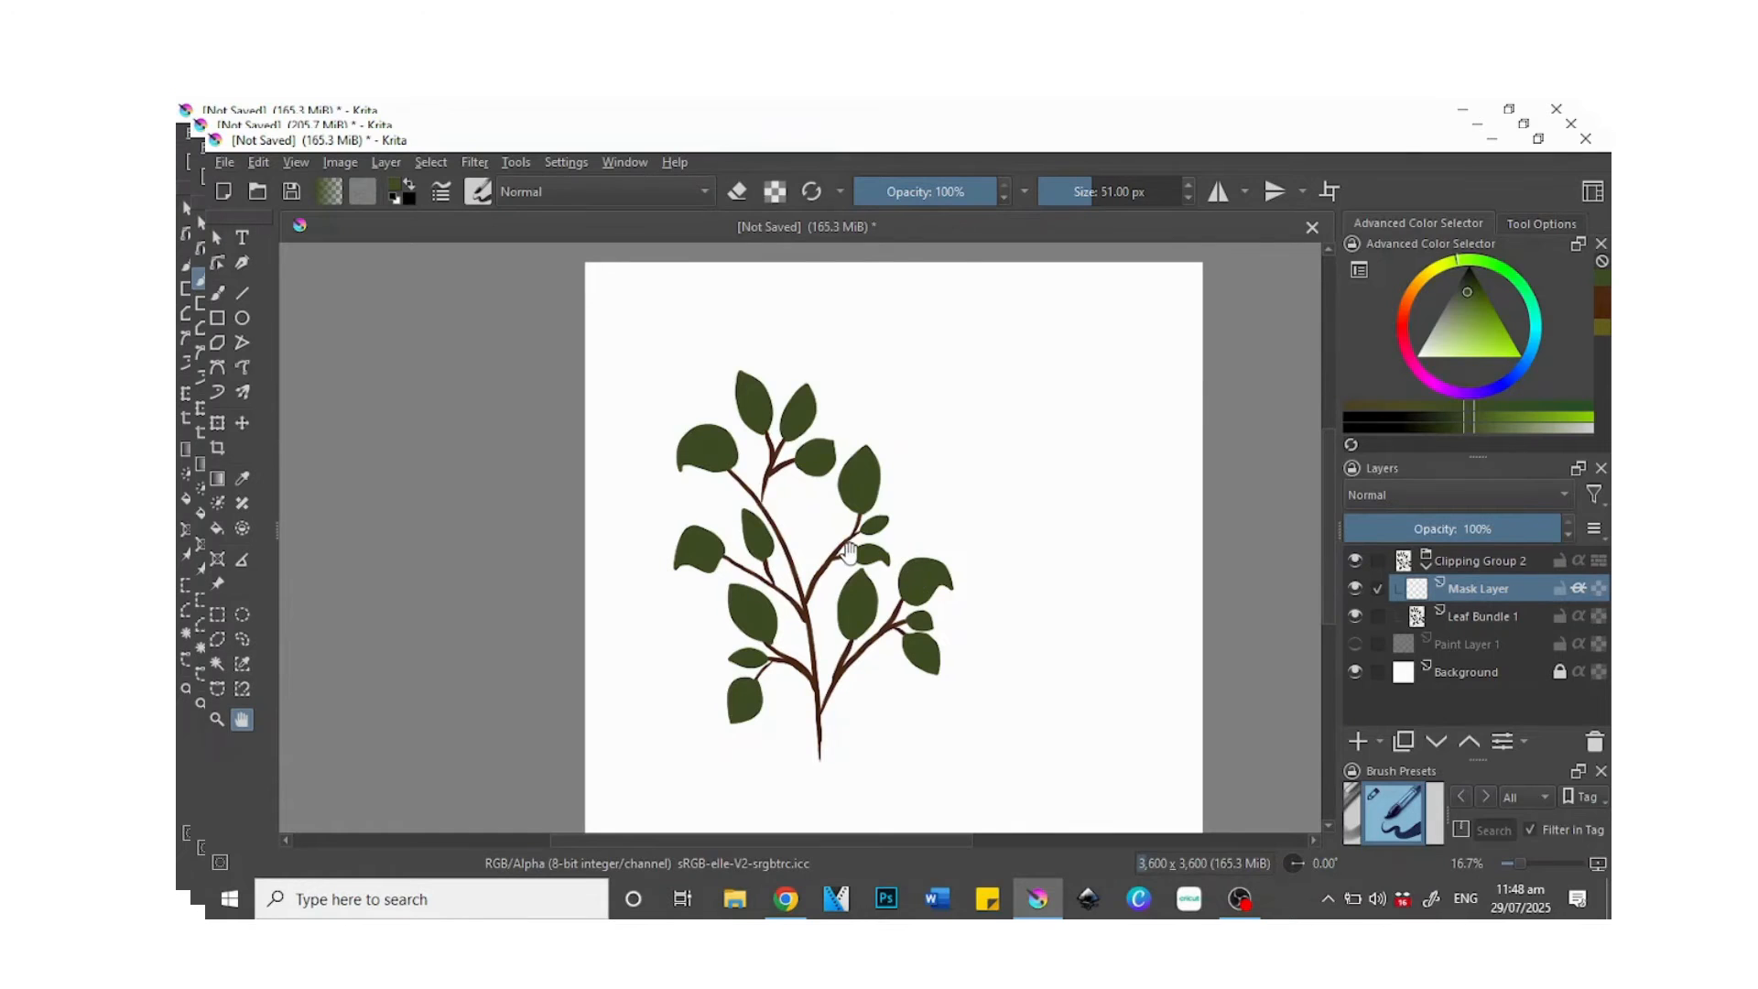
- Choose the WaterC Basic Round-Grunge preset for the freehand brush
click(219, 294)
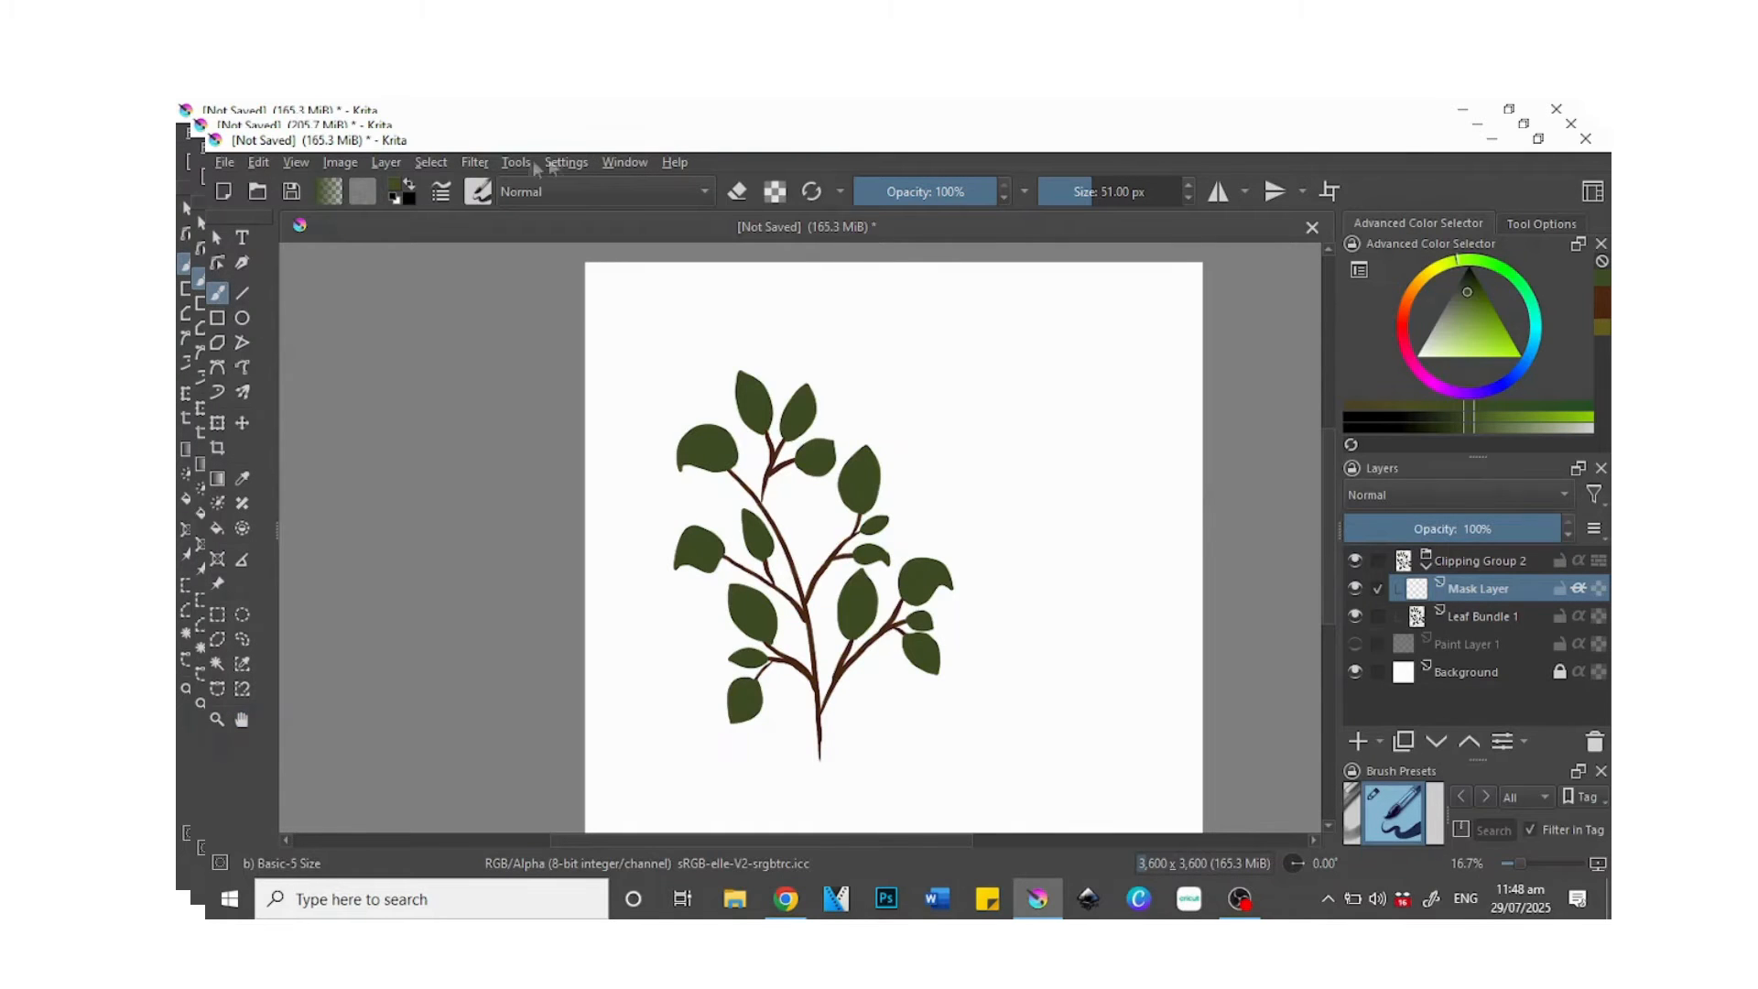
click(486, 192)
mouse_move(907, 282)
mouse_down()
mouse_move(903, 439)
mouse_move(898, 406)
mouse_up()
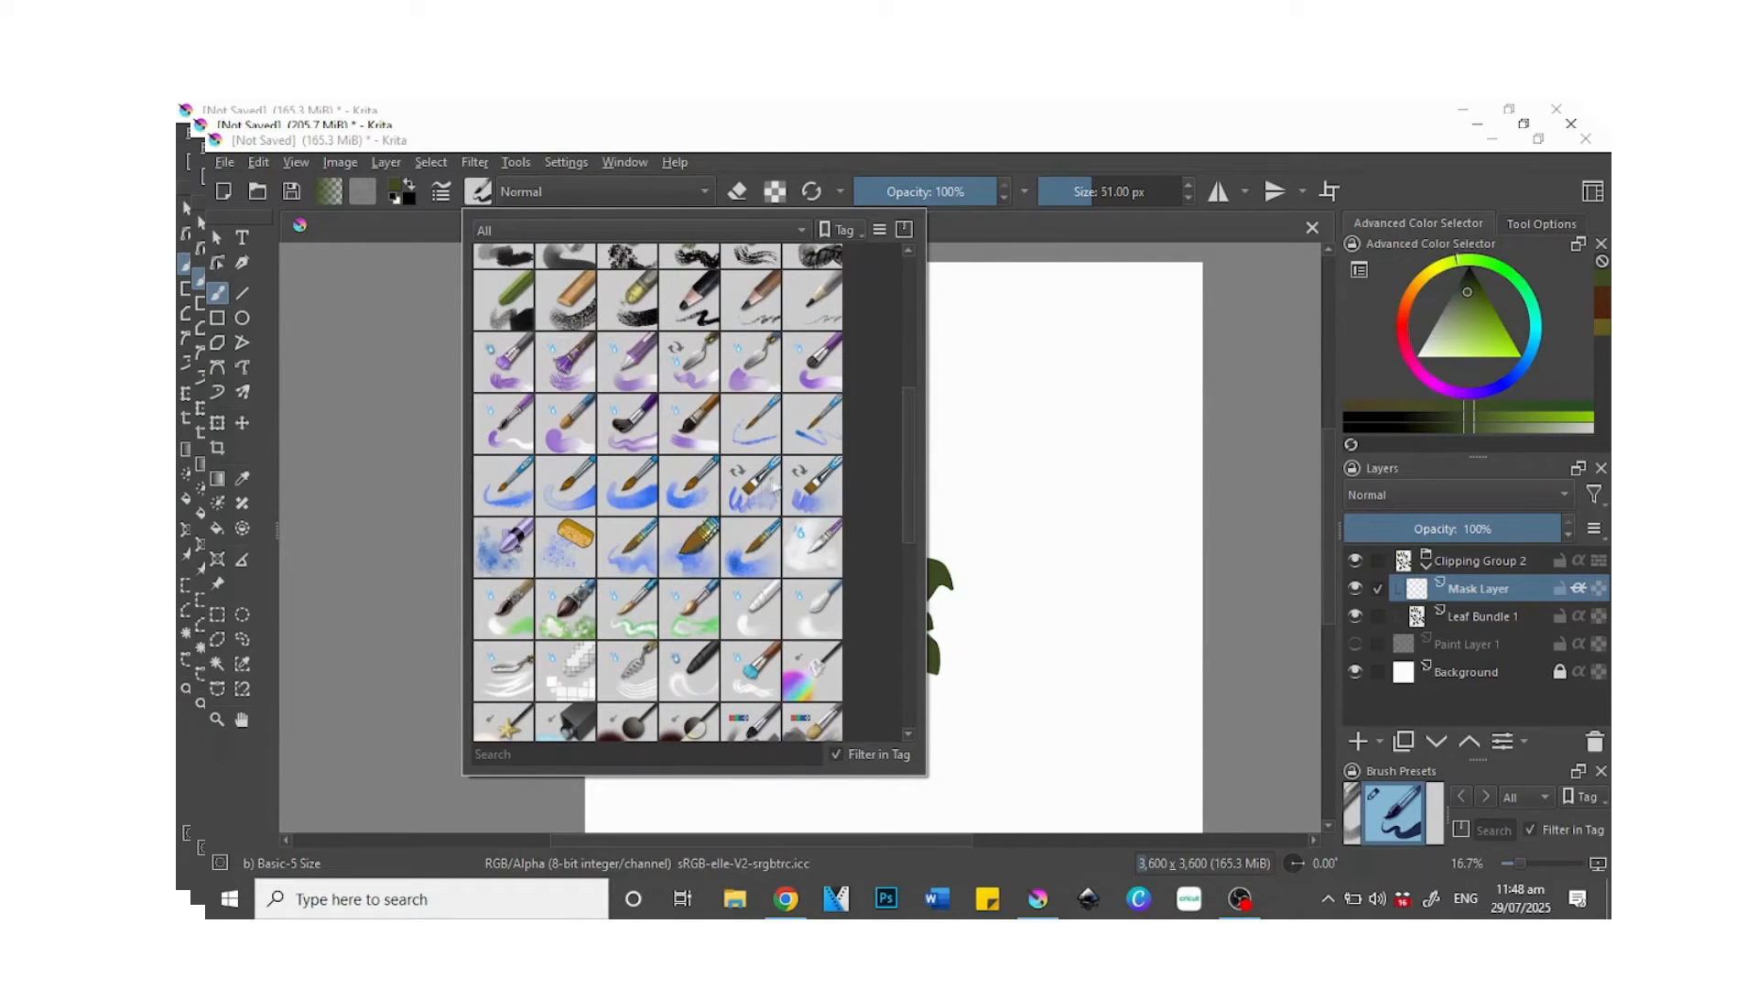
click(694, 492)
click(975, 229)
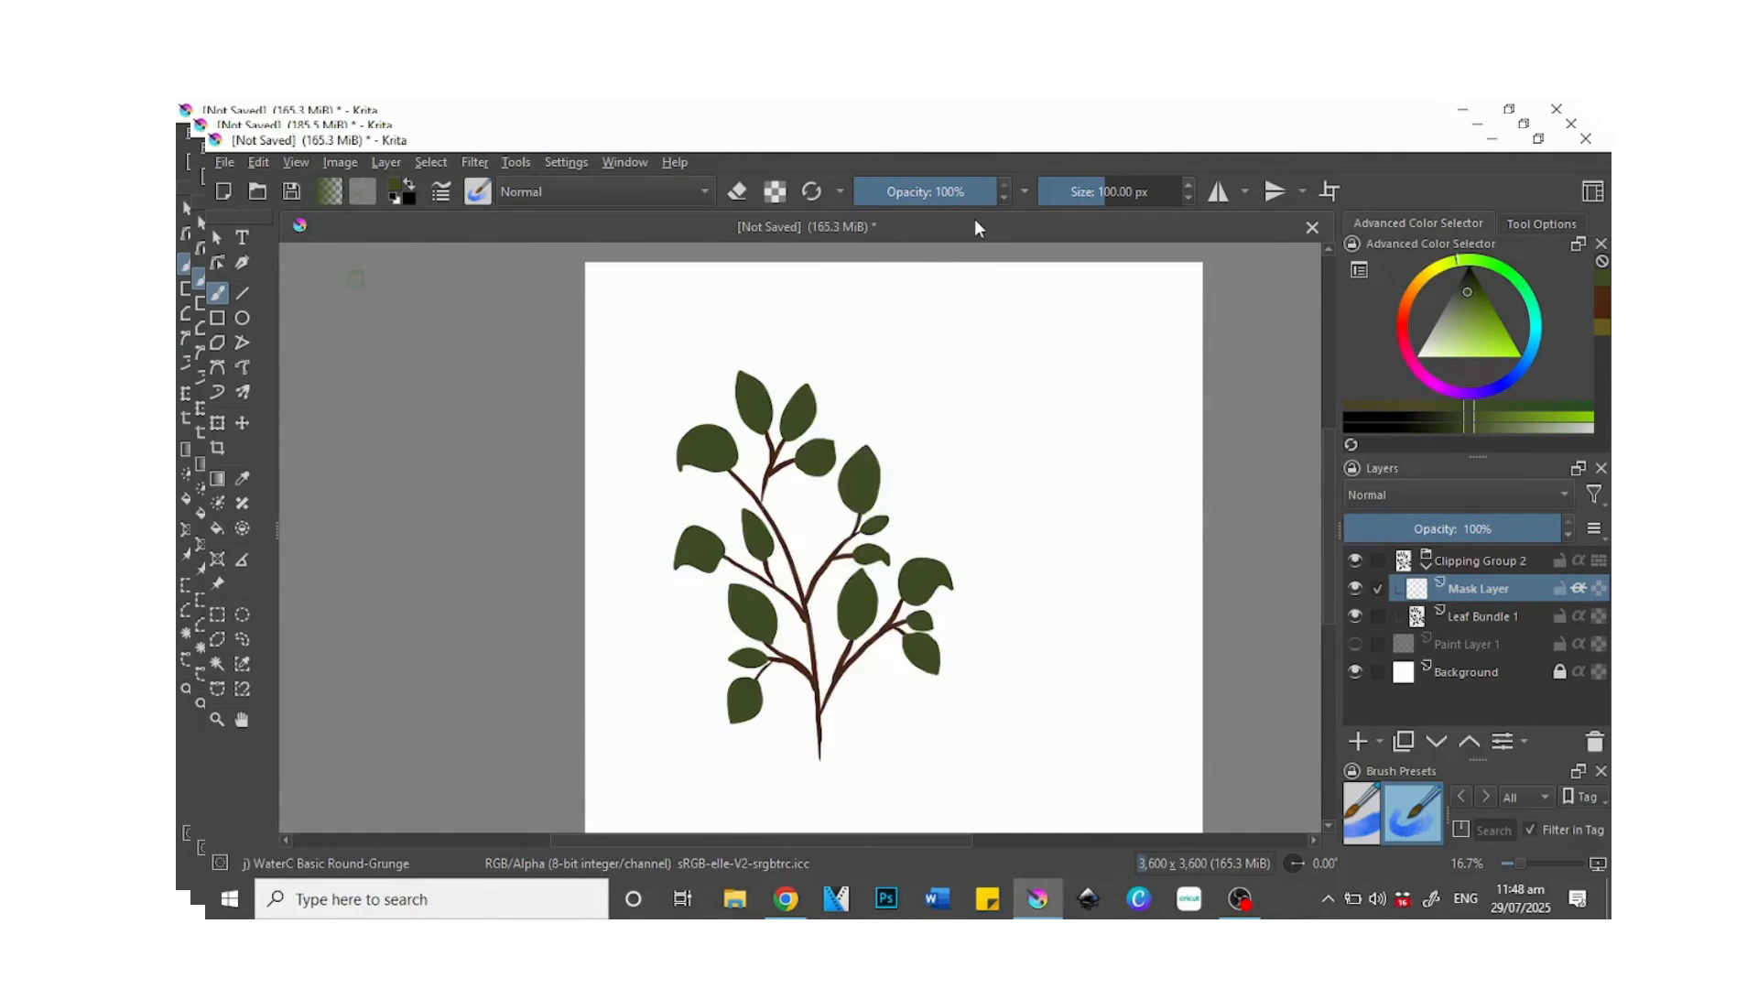
- Pick a slightly lighter green and brush texture over the five upper leaves on the Mask Layer
click(1471, 298)
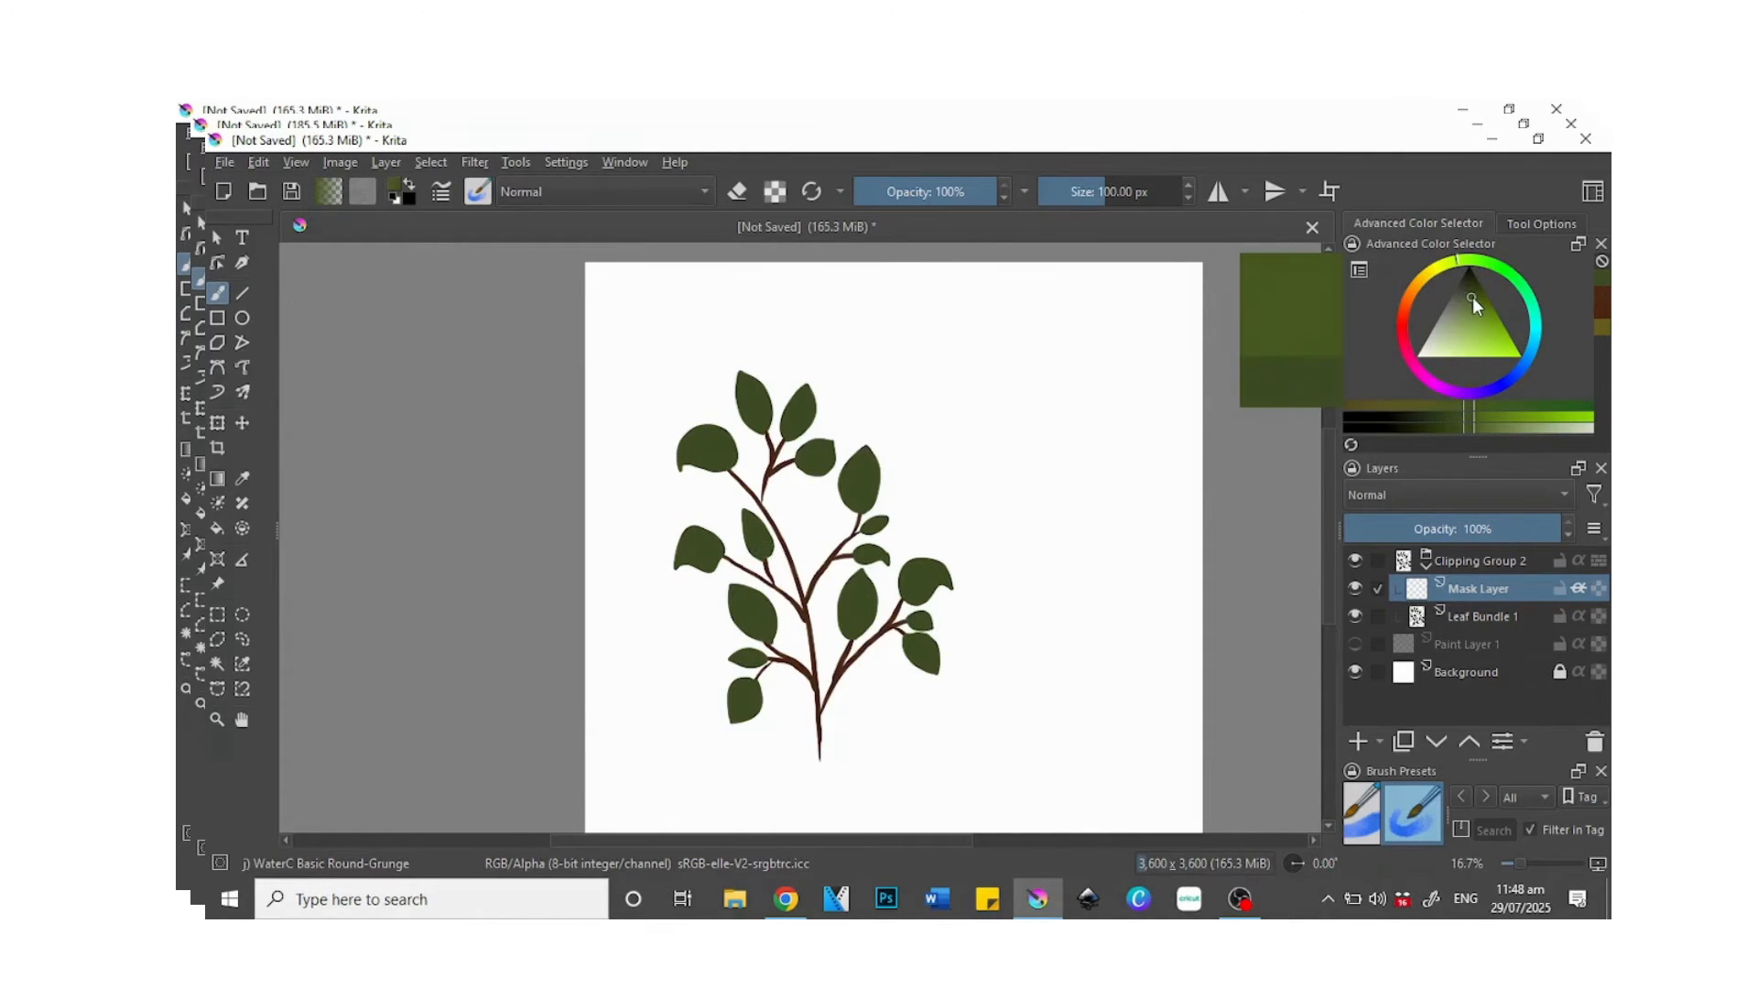
drag(1473, 299, 1473, 304)
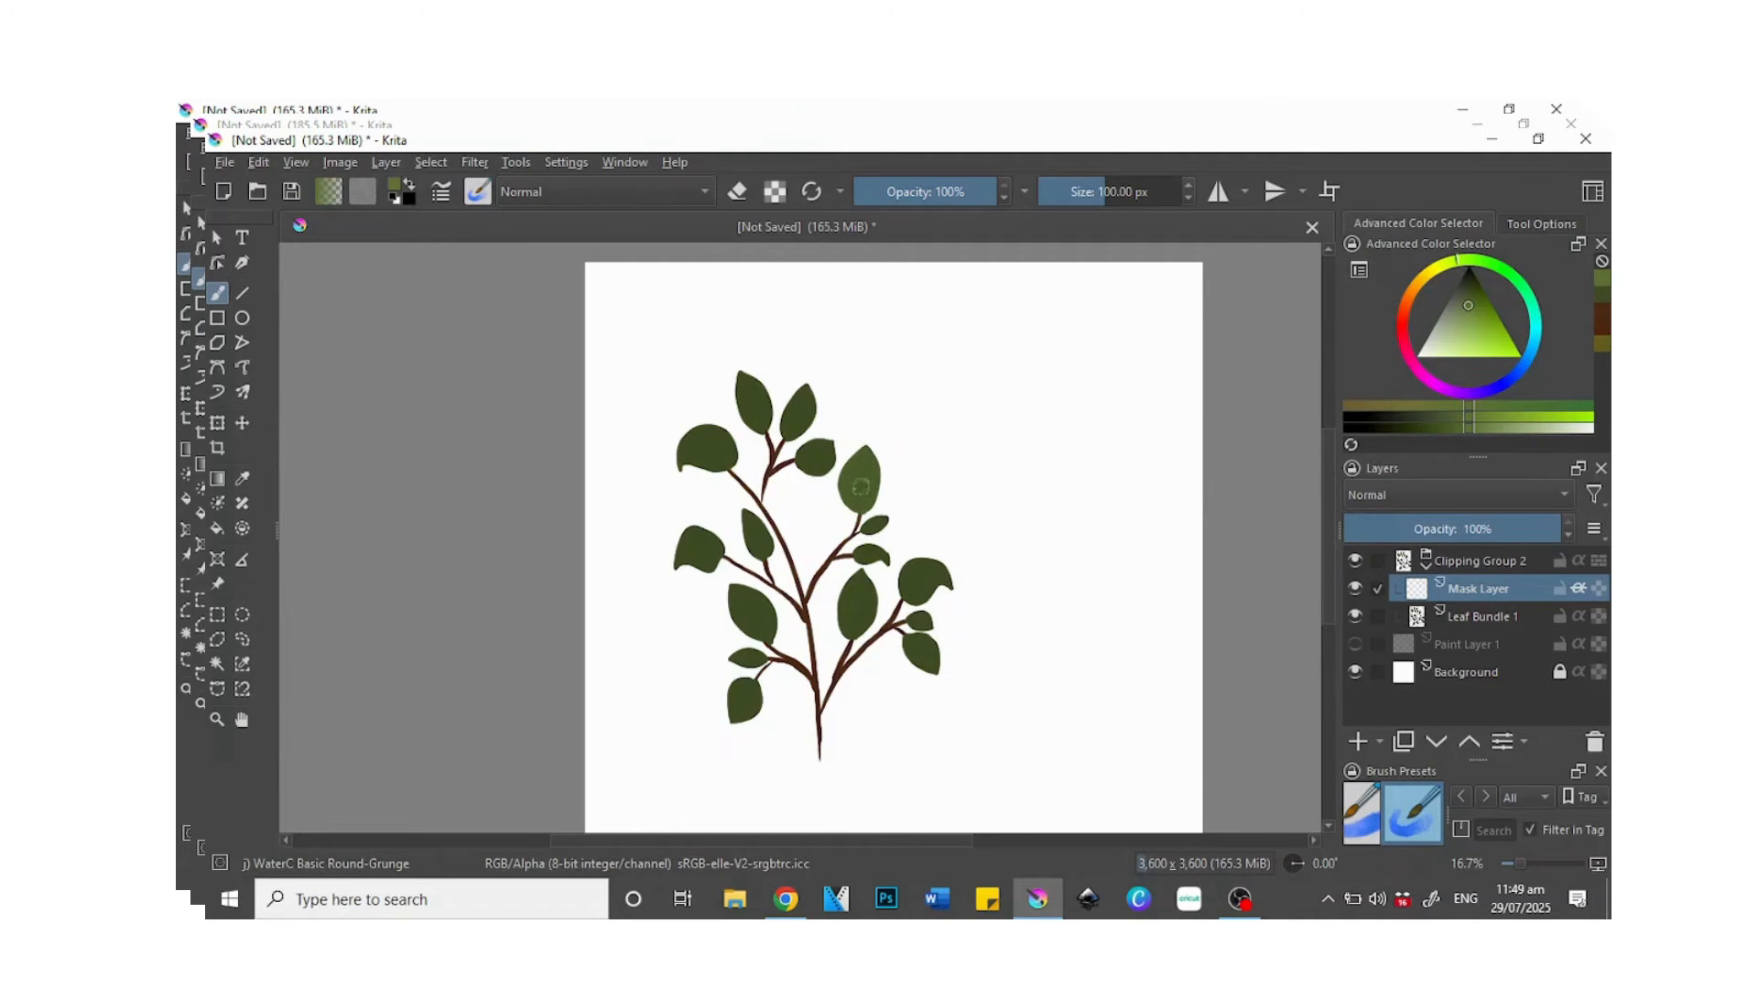
scroll(870, 468, up, 3)
scroll(898, 444, up, 3)
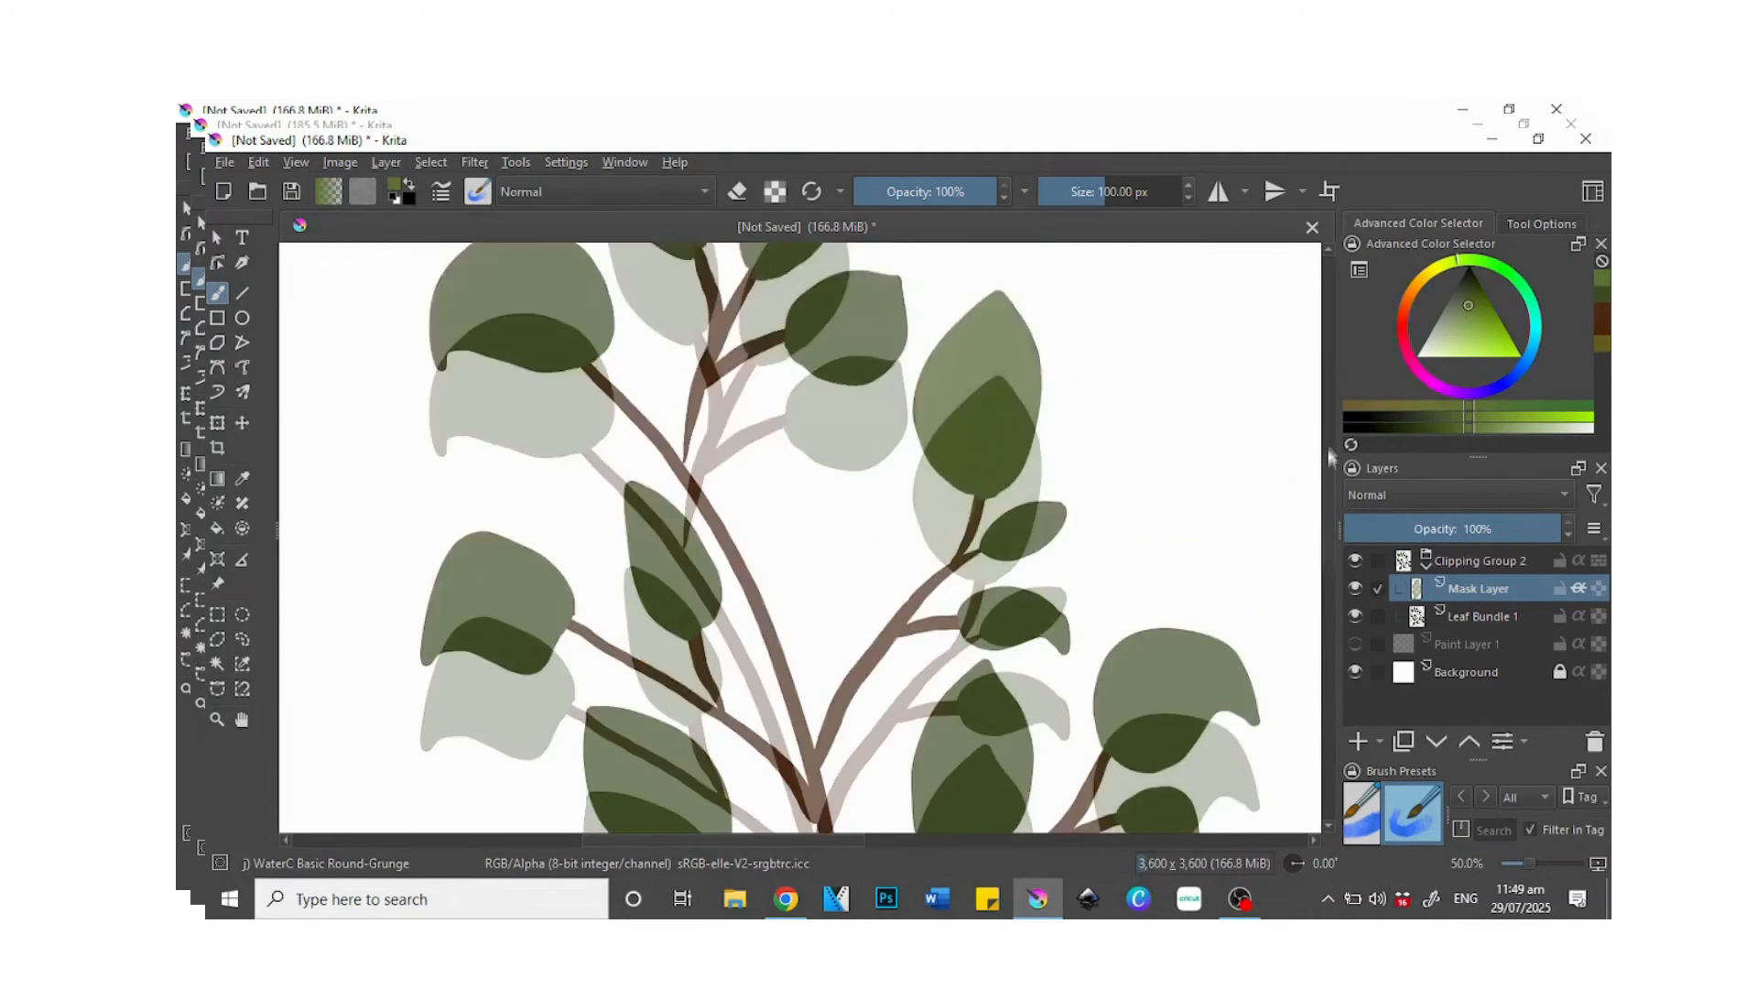
mouse_move(796, 502)
mouse_down()
mouse_move(899, 465)
mouse_move(794, 523)
mouse_move(887, 487)
mouse_move(833, 539)
mouse_move(886, 528)
mouse_move(844, 559)
mouse_up()
mouse_move(760, 457)
mouse_down()
mouse_move(753, 362)
mouse_move(808, 302)
mouse_move(829, 348)
mouse_move(783, 453)
mouse_move(794, 346)
mouse_move(756, 432)
mouse_move(795, 394)
mouse_move(771, 458)
mouse_move(787, 494)
mouse_move(703, 353)
mouse_move(684, 436)
mouse_move(624, 350)
mouse_move(623, 265)
mouse_move(687, 325)
mouse_move(710, 403)
mouse_move(646, 294)
mouse_move(676, 382)
mouse_move(643, 350)
mouse_move(691, 419)
mouse_move(641, 325)
mouse_up()
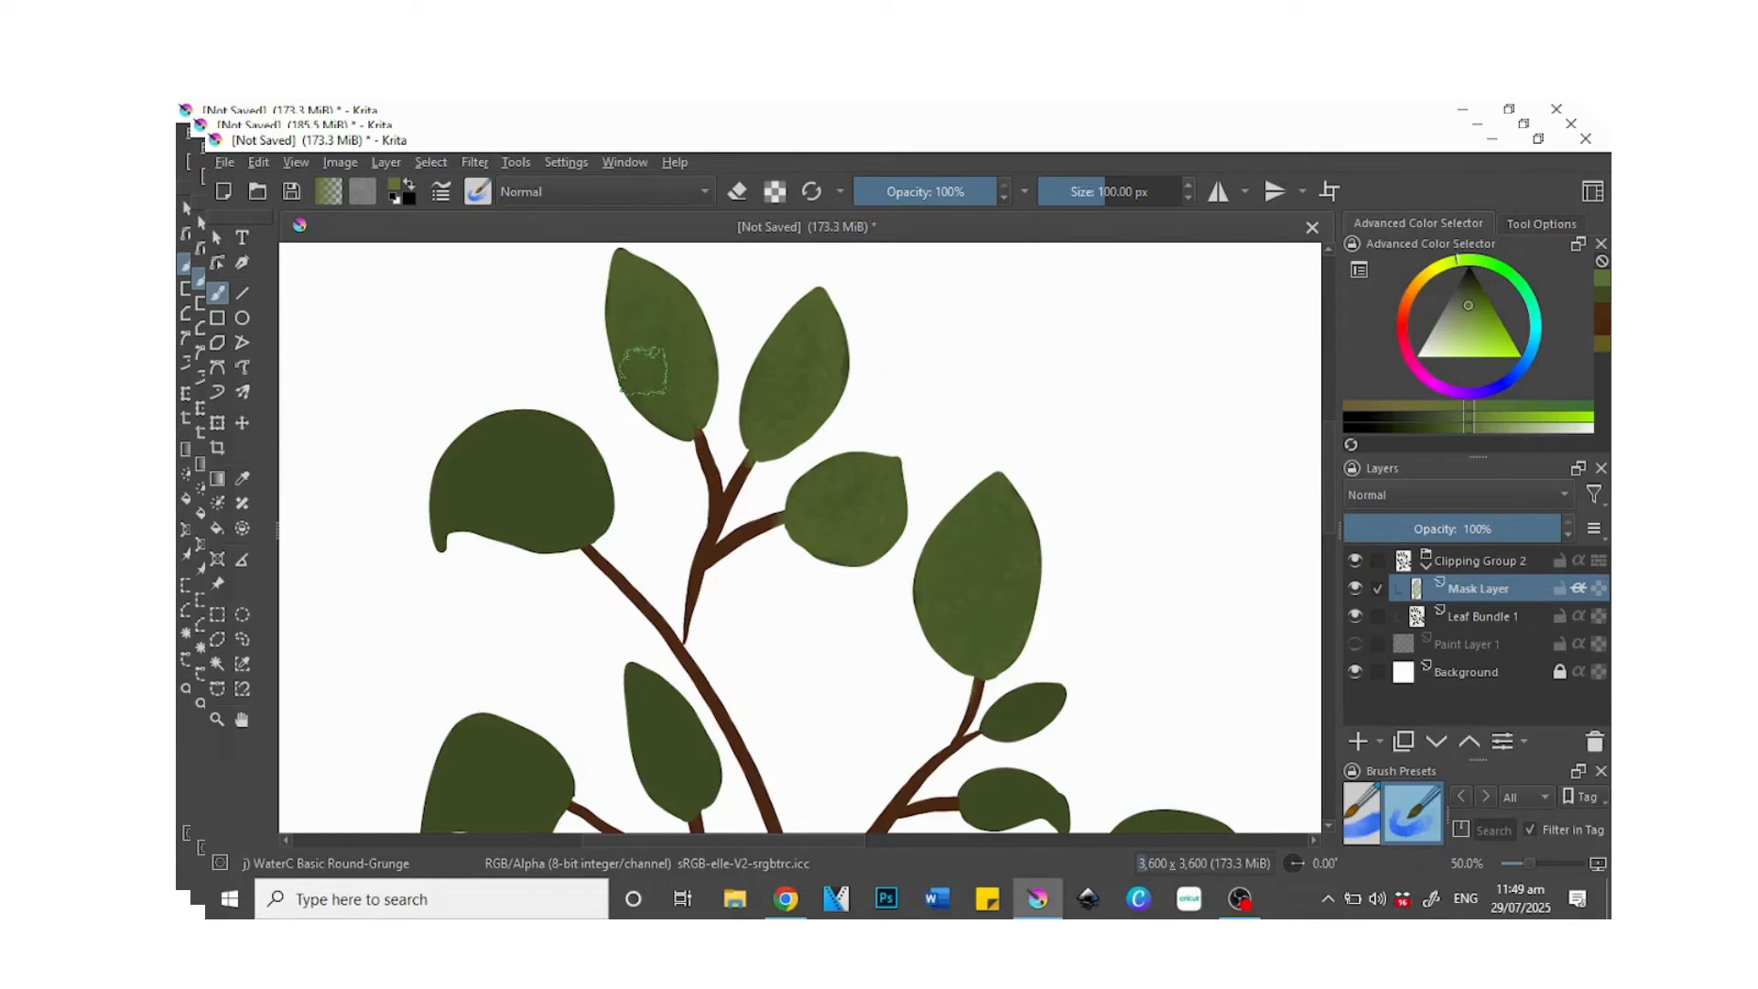
mouse_move(440, 540)
mouse_down()
mouse_move(467, 444)
mouse_move(590, 447)
mouse_move(454, 478)
mouse_move(559, 459)
mouse_move(447, 499)
mouse_move(565, 497)
mouse_move(505, 464)
mouse_move(560, 472)
mouse_move(559, 535)
mouse_move(464, 499)
mouse_move(506, 521)
mouse_up()
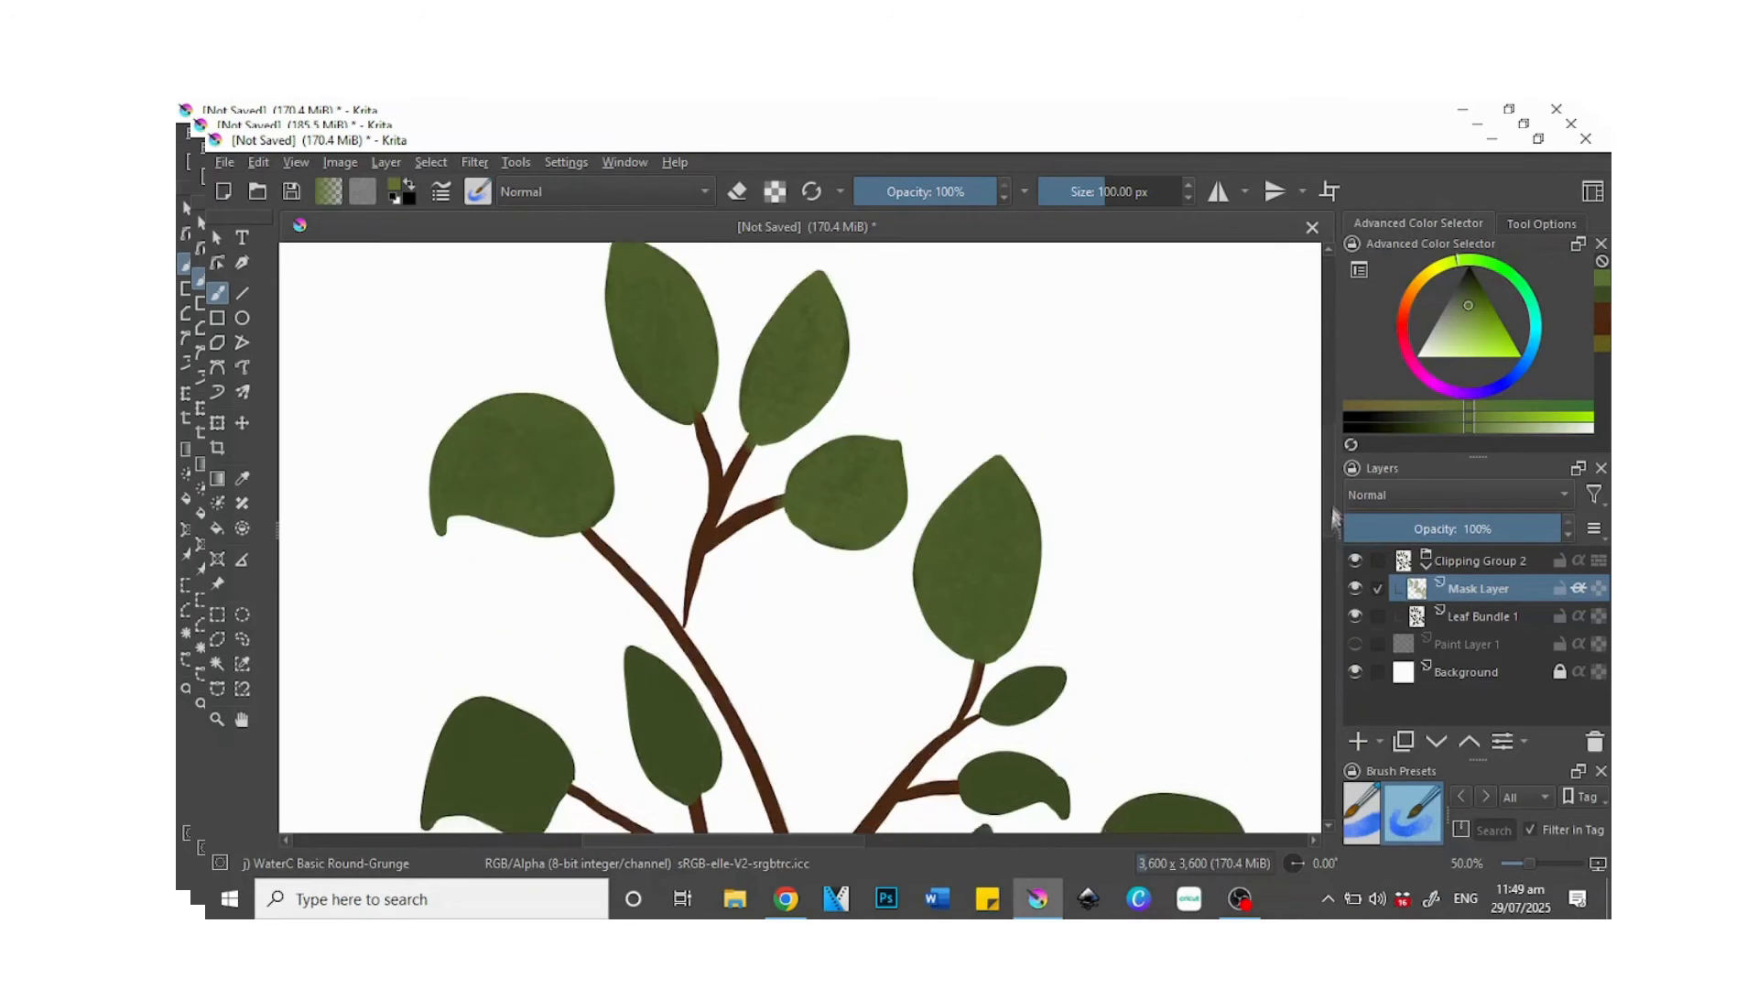
- Brush the lighter green texture over the three middle-left leaves, the two small leaves right of the stem and the large leaf below them
scroll(1331, 496, down, 3)
mouse_move(633, 440)
mouse_down()
mouse_move(656, 397)
mouse_move(699, 488)
mouse_move(656, 440)
mouse_move(678, 514)
mouse_move(653, 420)
mouse_up()
mouse_move(514, 490)
mouse_down()
mouse_move(557, 533)
mouse_move(435, 556)
mouse_move(463, 446)
mouse_move(542, 491)
mouse_move(492, 495)
mouse_move(488, 520)
mouse_move(534, 525)
mouse_up()
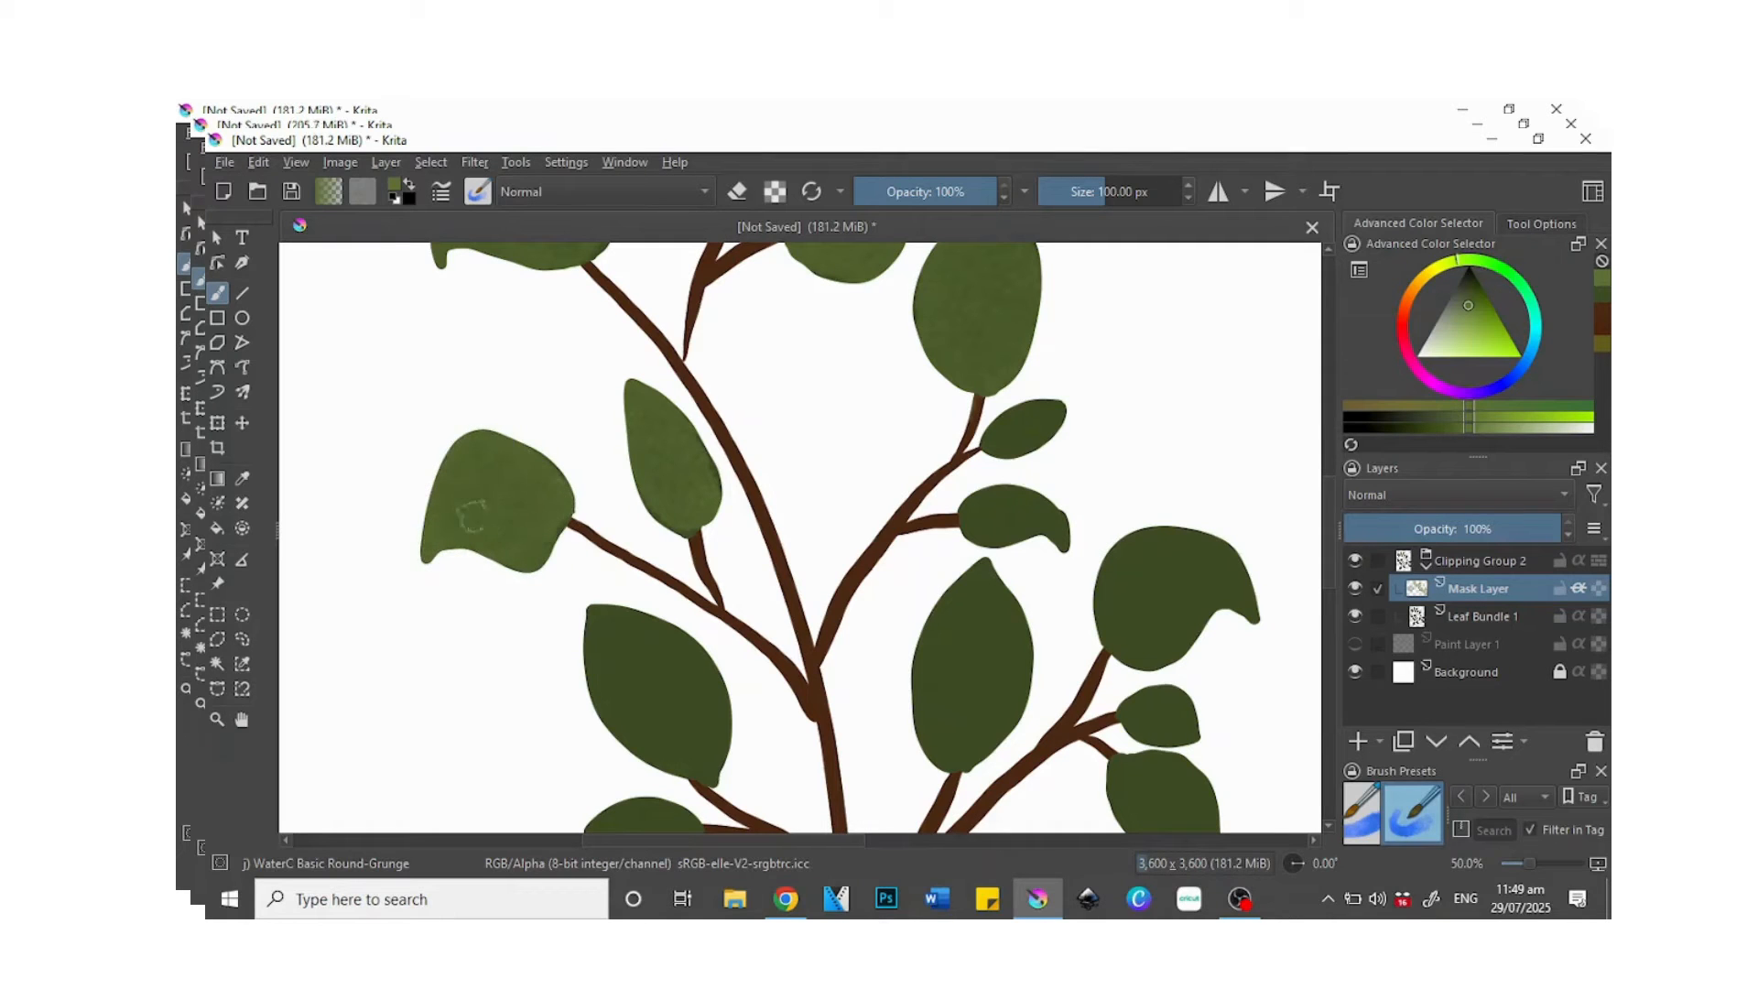
mouse_move(683, 732)
mouse_down()
mouse_move(707, 775)
mouse_move(663, 766)
mouse_move(580, 639)
mouse_move(628, 622)
mouse_move(697, 694)
mouse_move(700, 757)
mouse_move(626, 644)
mouse_move(620, 687)
mouse_up()
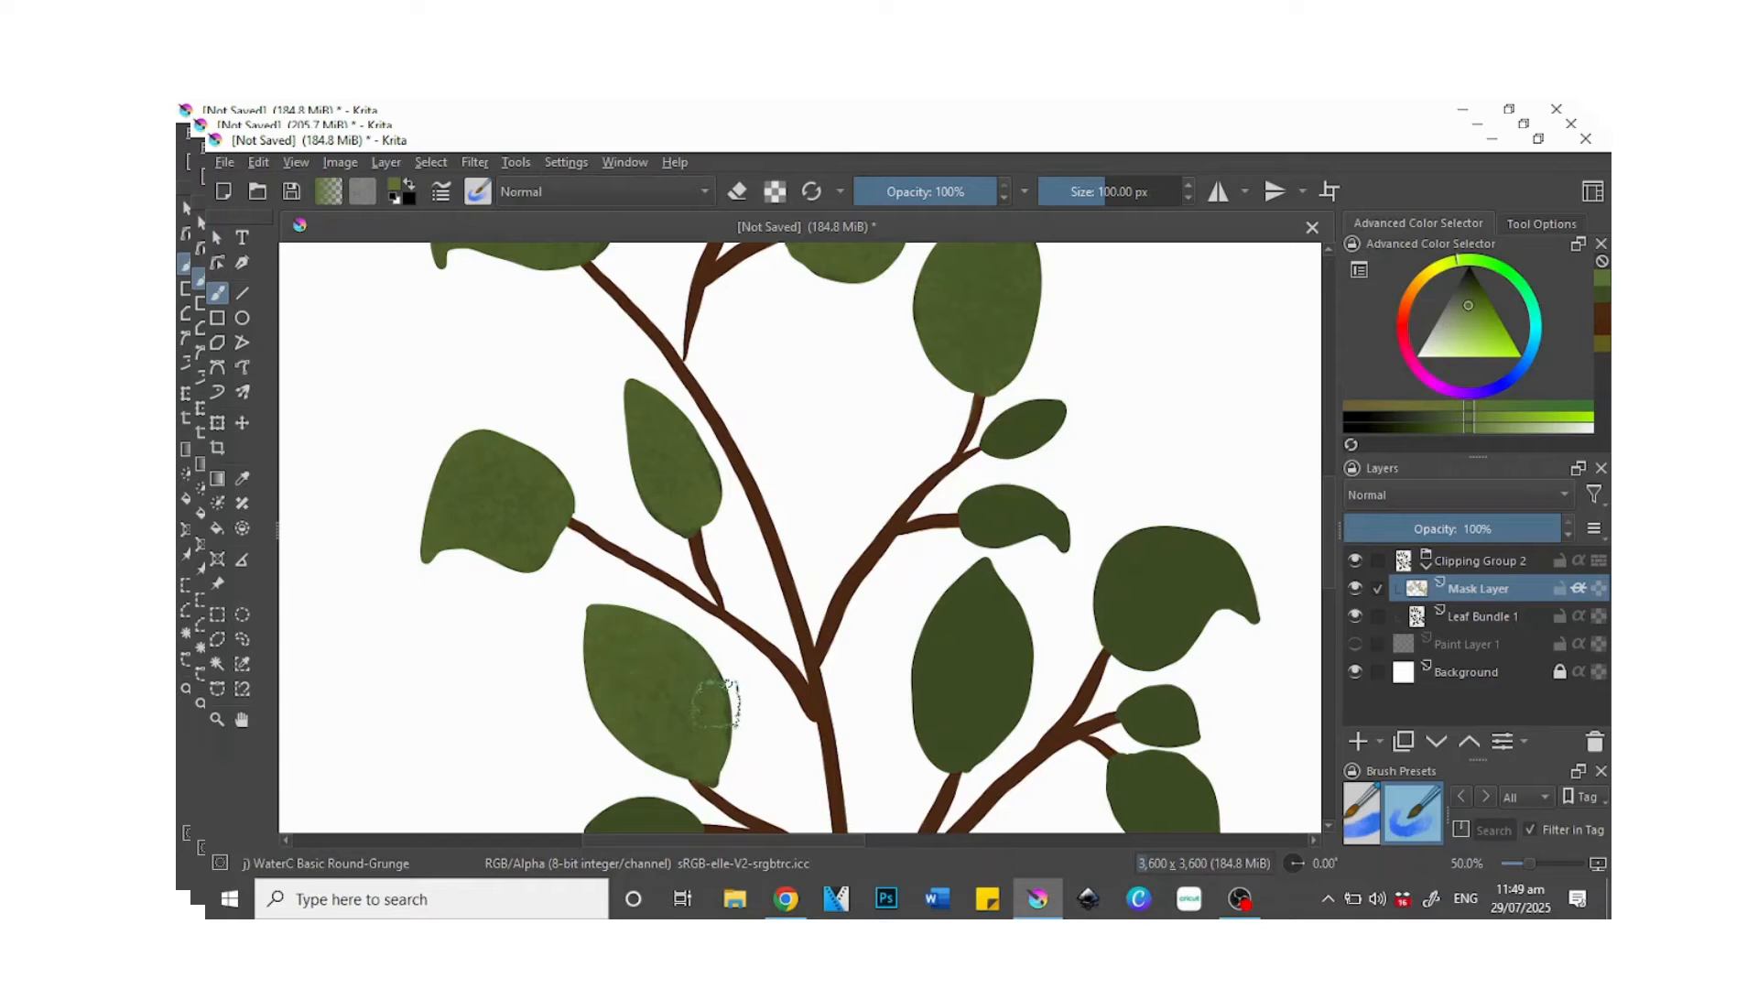
scroll(1307, 490, up, 3)
mouse_move(989, 570)
mouse_down()
mouse_move(1036, 530)
mouse_move(1020, 608)
mouse_move(961, 650)
mouse_move(1052, 632)
mouse_move(957, 660)
mouse_up()
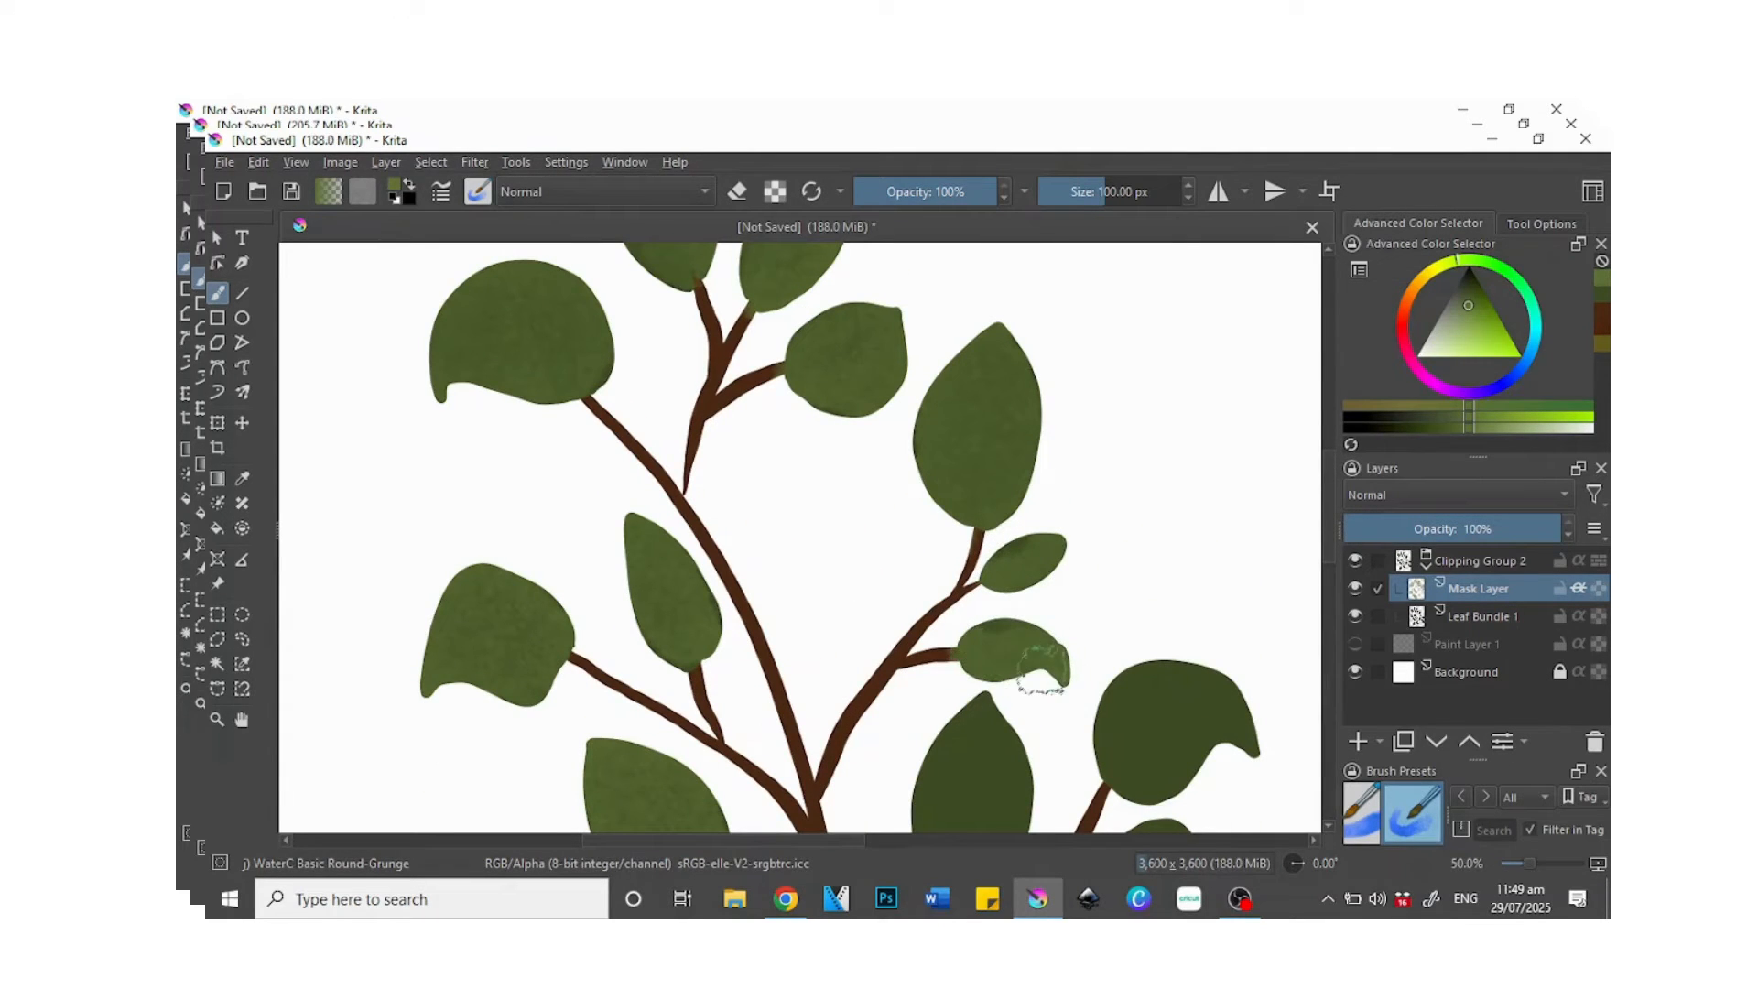
scroll(1303, 580, down, 6)
mouse_move(953, 620)
mouse_down()
mouse_move(934, 489)
mouse_move(985, 441)
mouse_move(949, 568)
mouse_move(997, 422)
mouse_move(1002, 517)
mouse_move(1019, 449)
mouse_move(986, 572)
mouse_move(1012, 520)
mouse_up()
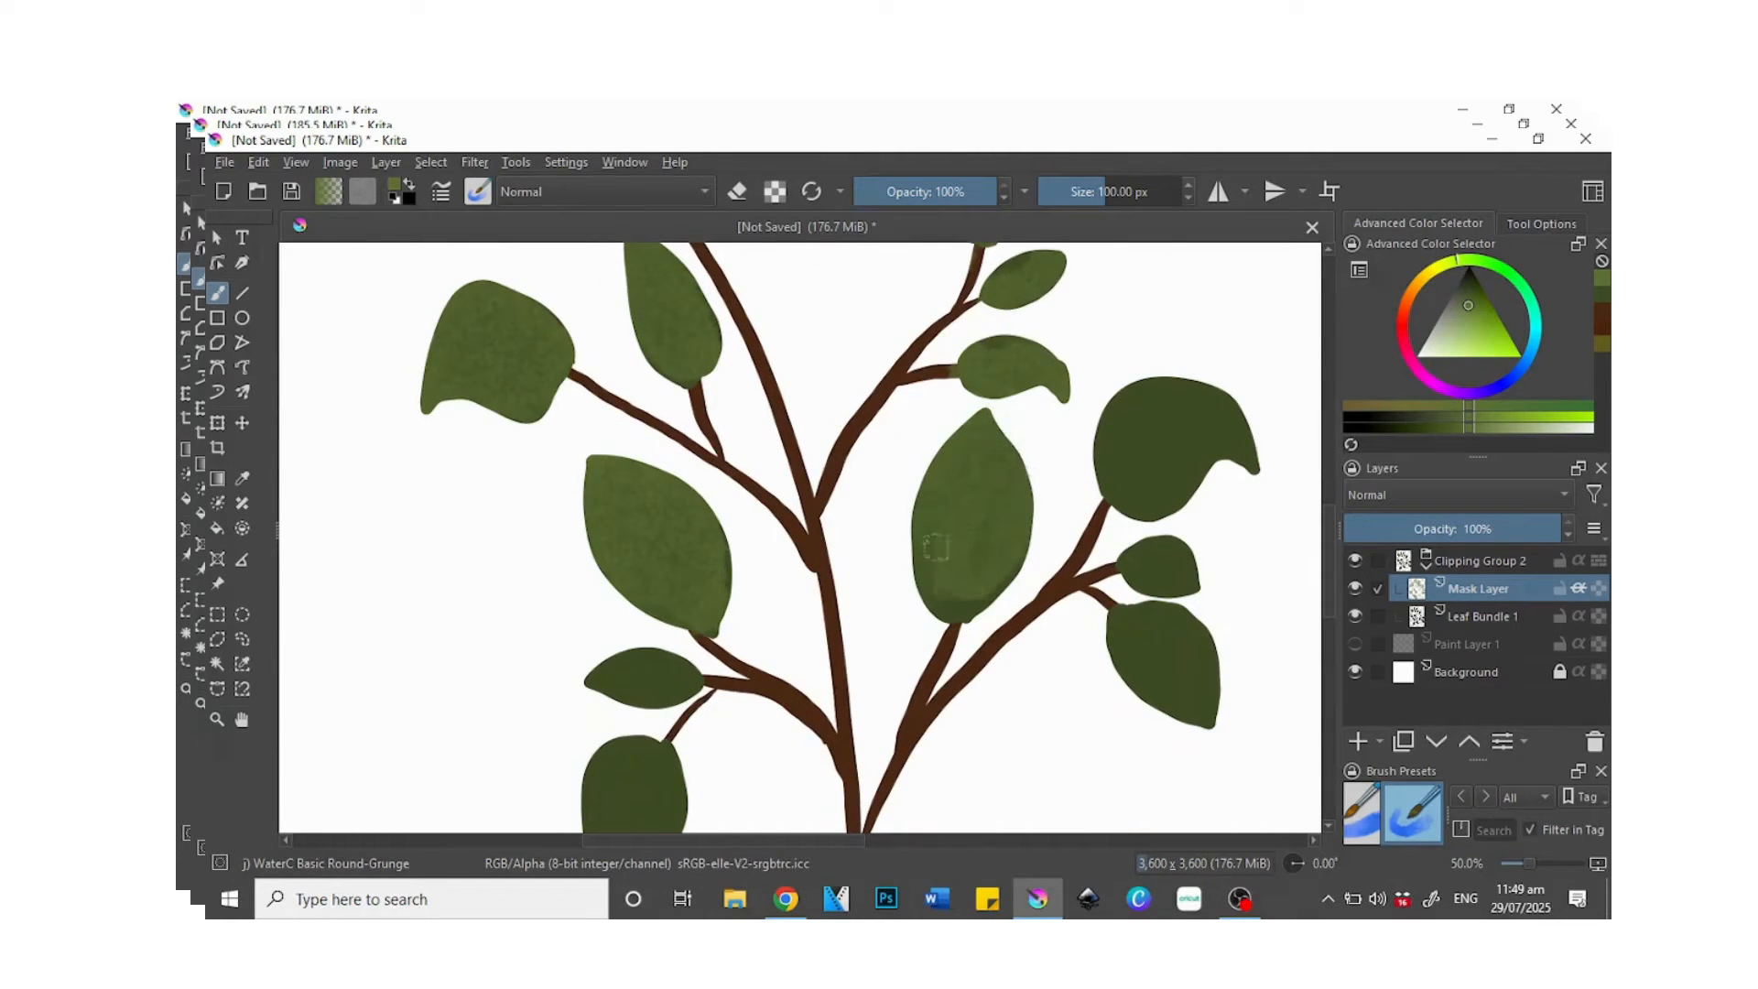
- Brush the lighter green texture over the curled, small and pointed leaves of the lower right branch
mouse_move(1118, 495)
mouse_down()
mouse_move(1133, 399)
mouse_move(1223, 420)
mouse_move(1250, 448)
mouse_move(1177, 418)
mouse_move(1130, 485)
mouse_move(1193, 445)
mouse_move(1150, 485)
mouse_move(1186, 481)
mouse_move(1128, 483)
mouse_up()
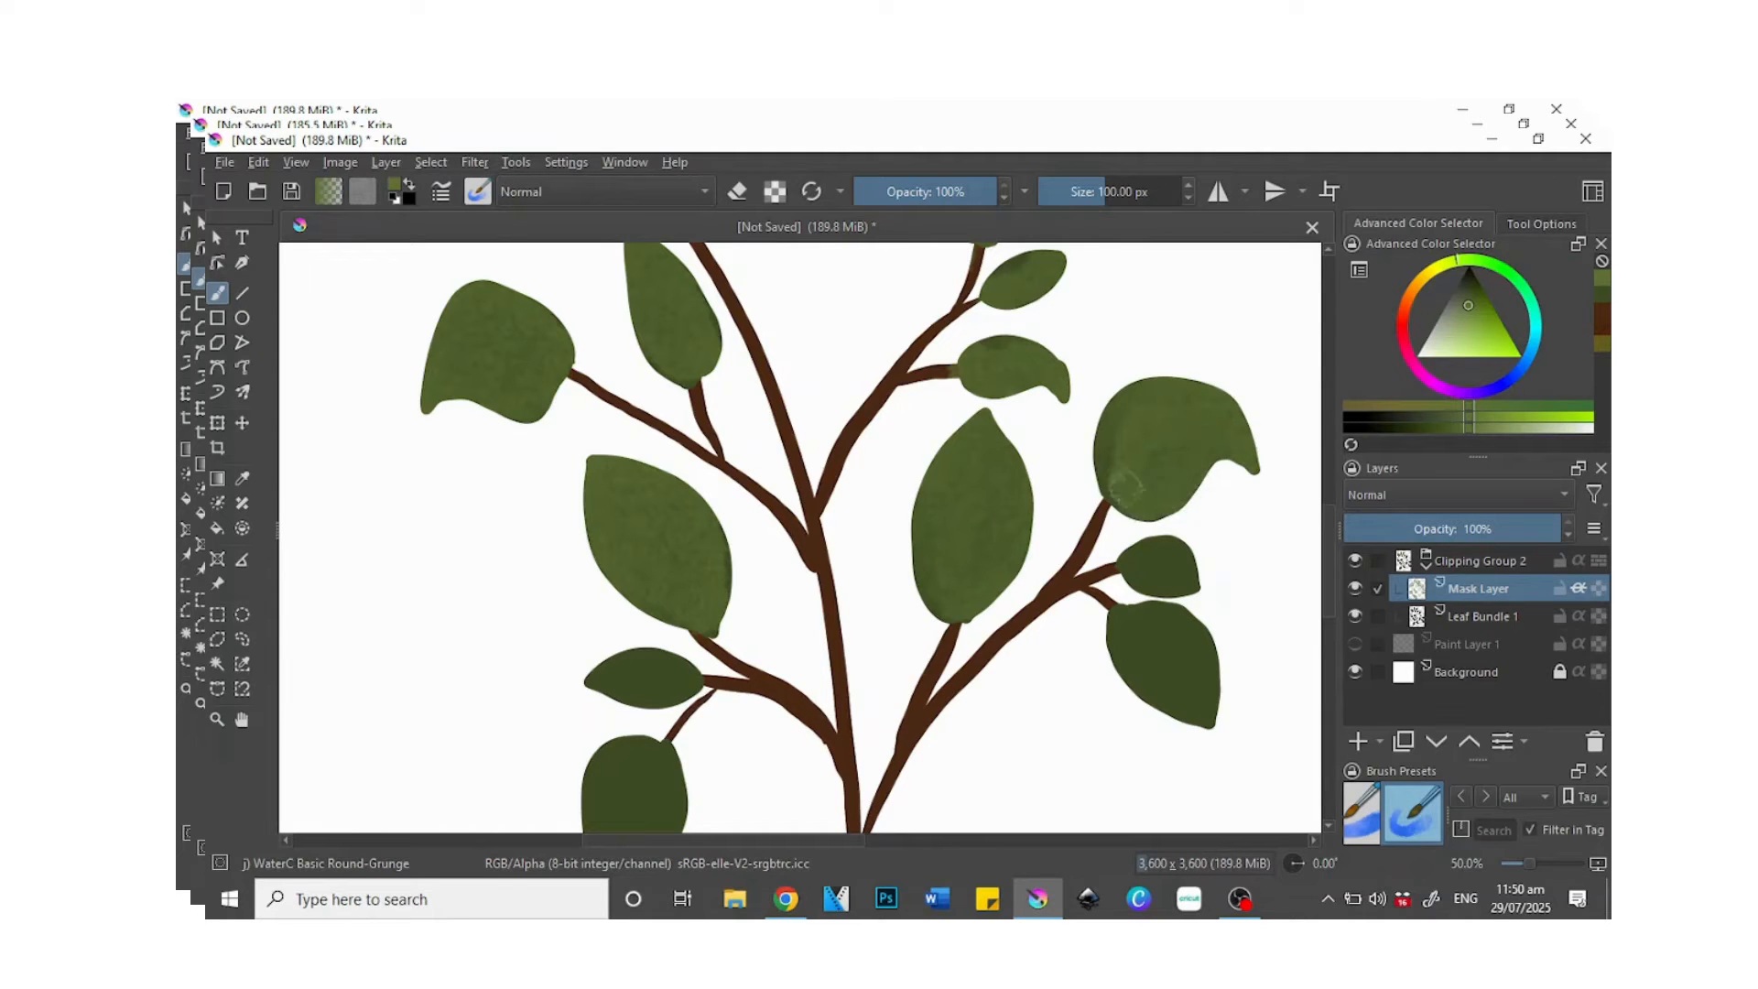
drag(1133, 559, 1190, 571)
mouse_move(1124, 623)
mouse_down()
mouse_move(1138, 692)
mouse_move(1209, 705)
mouse_move(1173, 641)
mouse_move(1134, 631)
mouse_move(1174, 616)
mouse_move(1203, 729)
mouse_up()
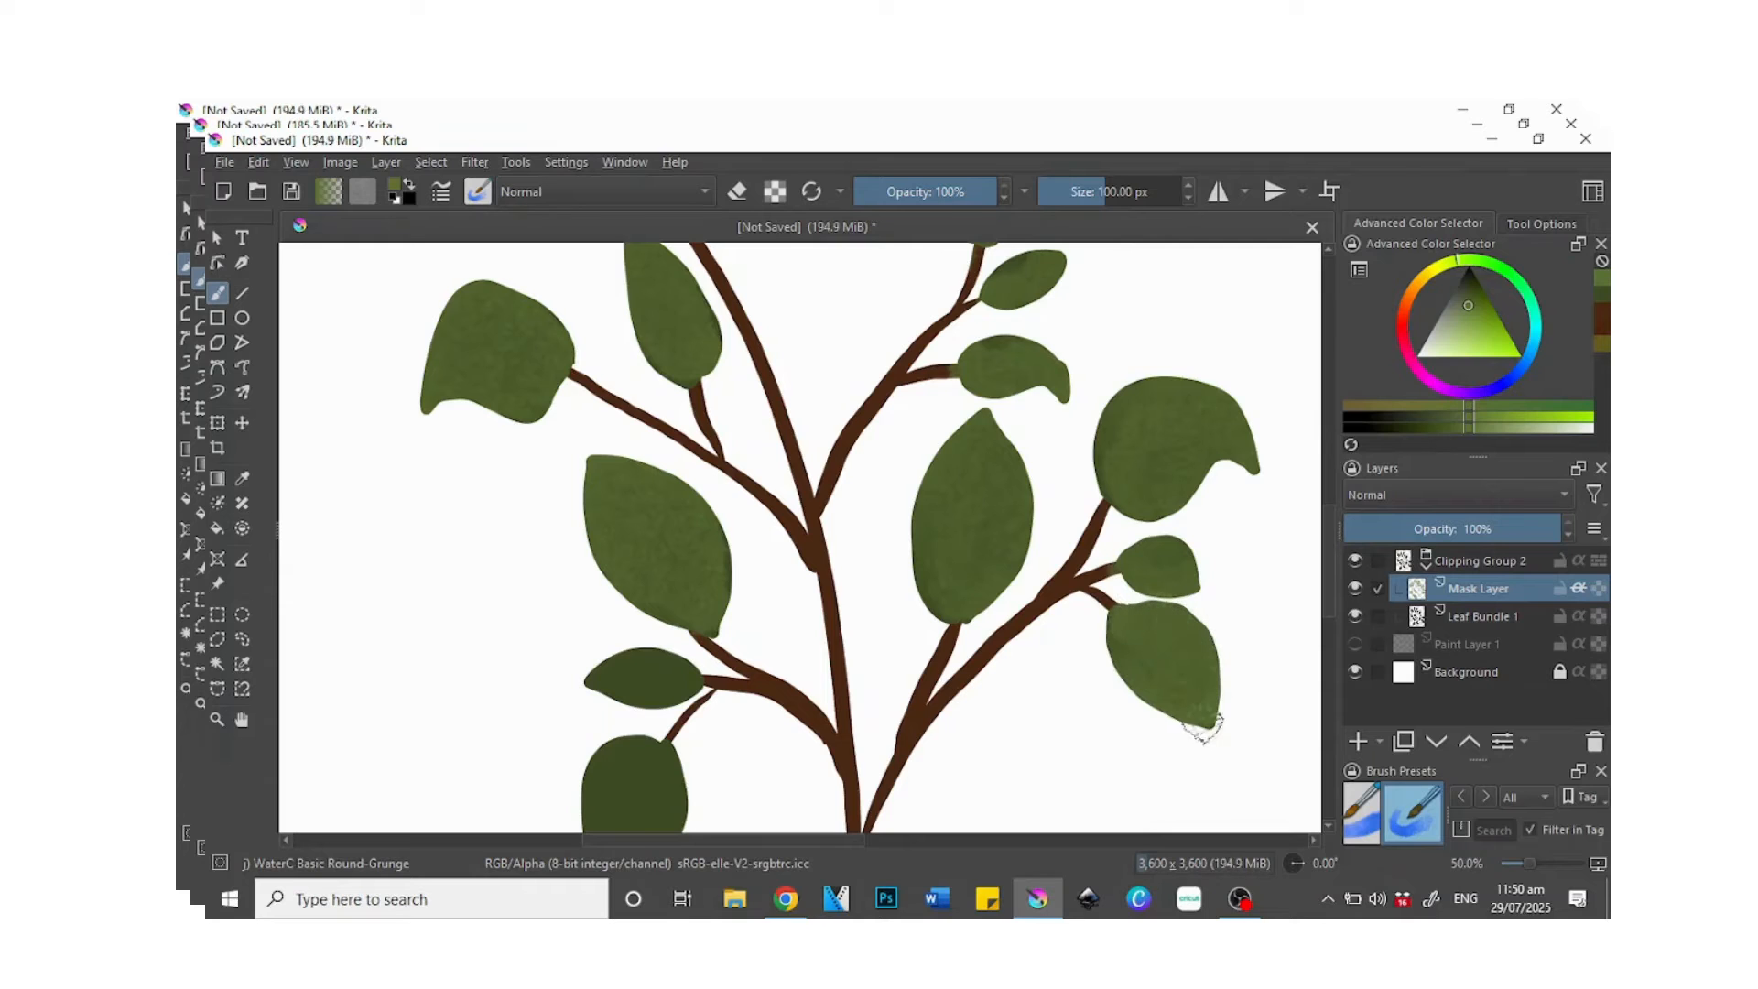
- Brush the lighter green texture over the two lowest leaves on the left branch
click(242, 719)
mouse_move(738, 716)
mouse_down()
mouse_move(737, 595)
mouse_move(755, 638)
mouse_up()
click(218, 293)
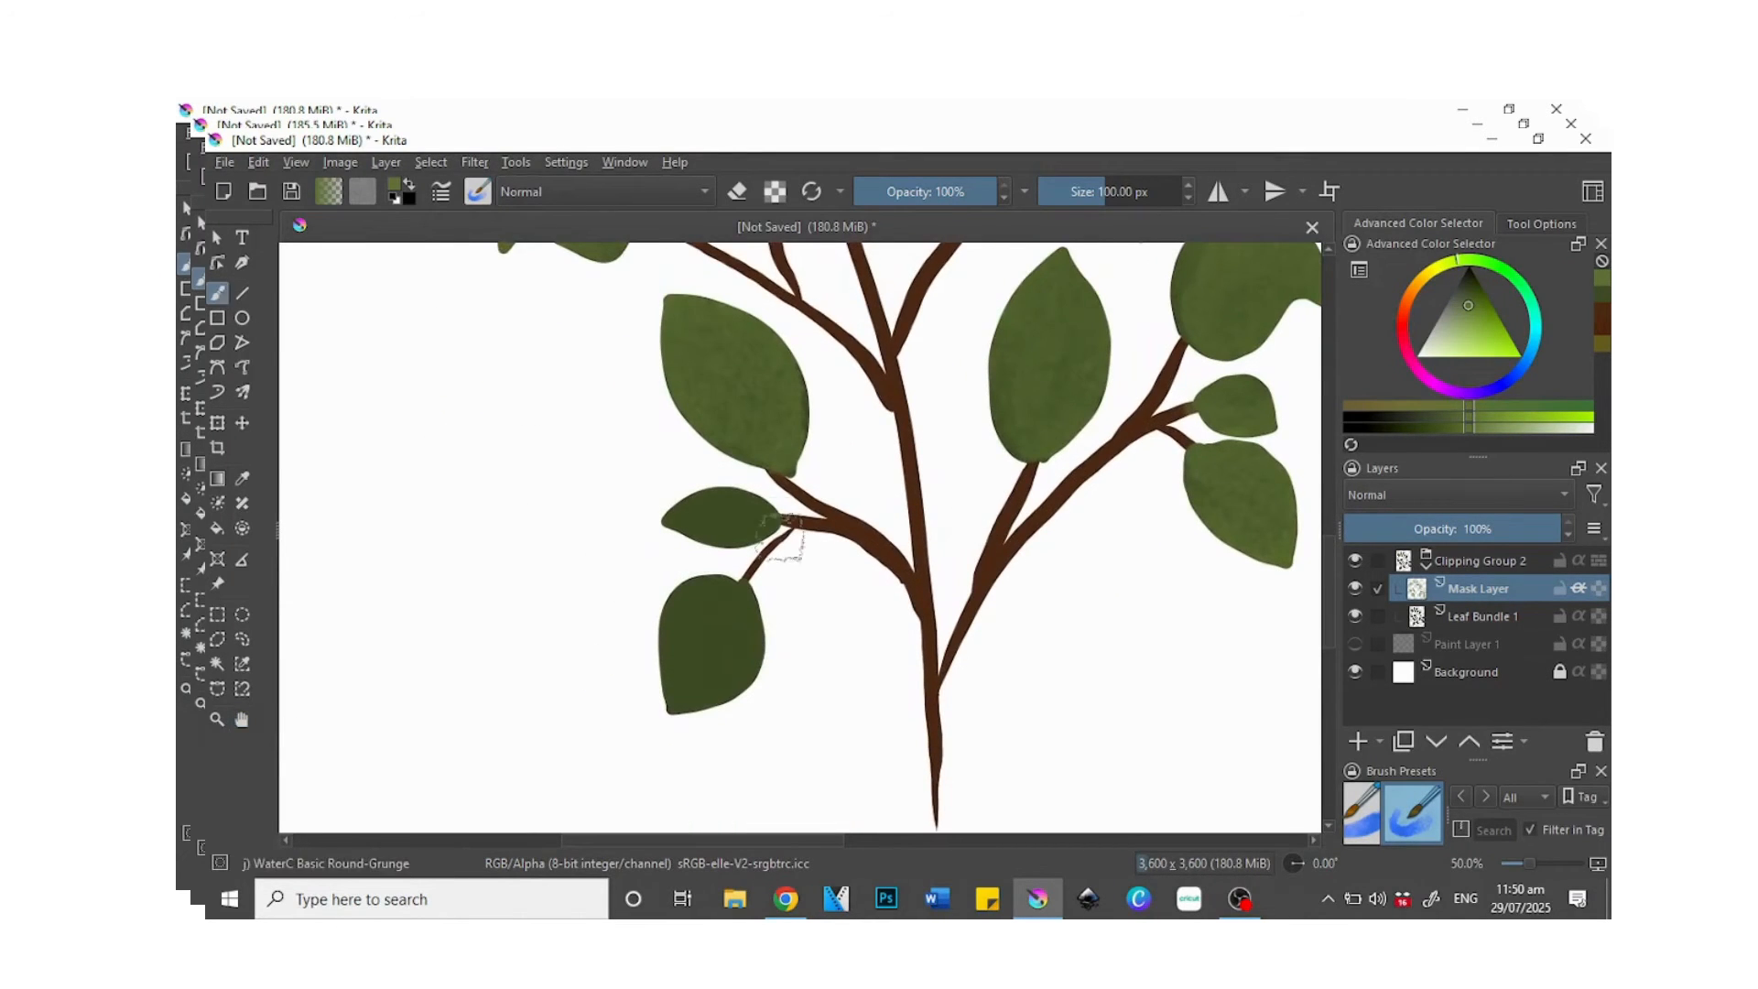
mouse_move(769, 508)
mouse_down()
mouse_move(697, 504)
mouse_move(684, 528)
mouse_move(758, 519)
mouse_move(726, 586)
mouse_move(696, 584)
mouse_move(679, 696)
mouse_move(702, 622)
mouse_move(697, 700)
mouse_move(746, 620)
mouse_up()
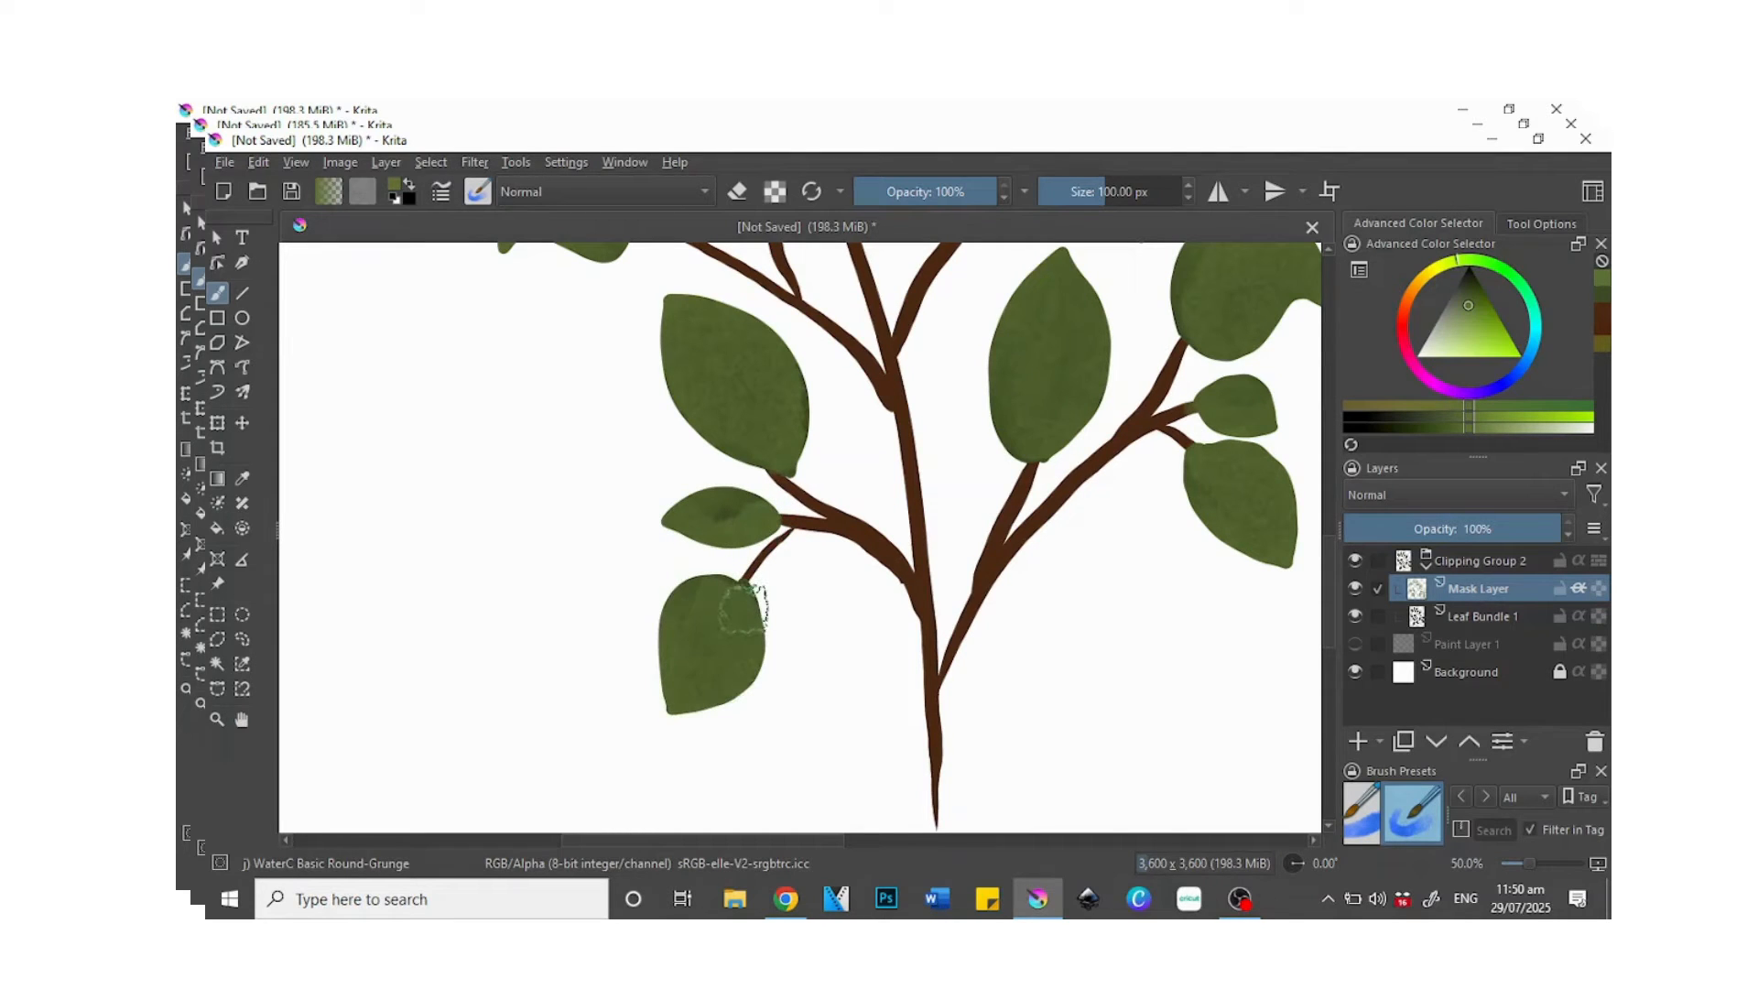
- Pick the stem brown as the paint colour and reduce the brush size to 51 px
click(1602, 319)
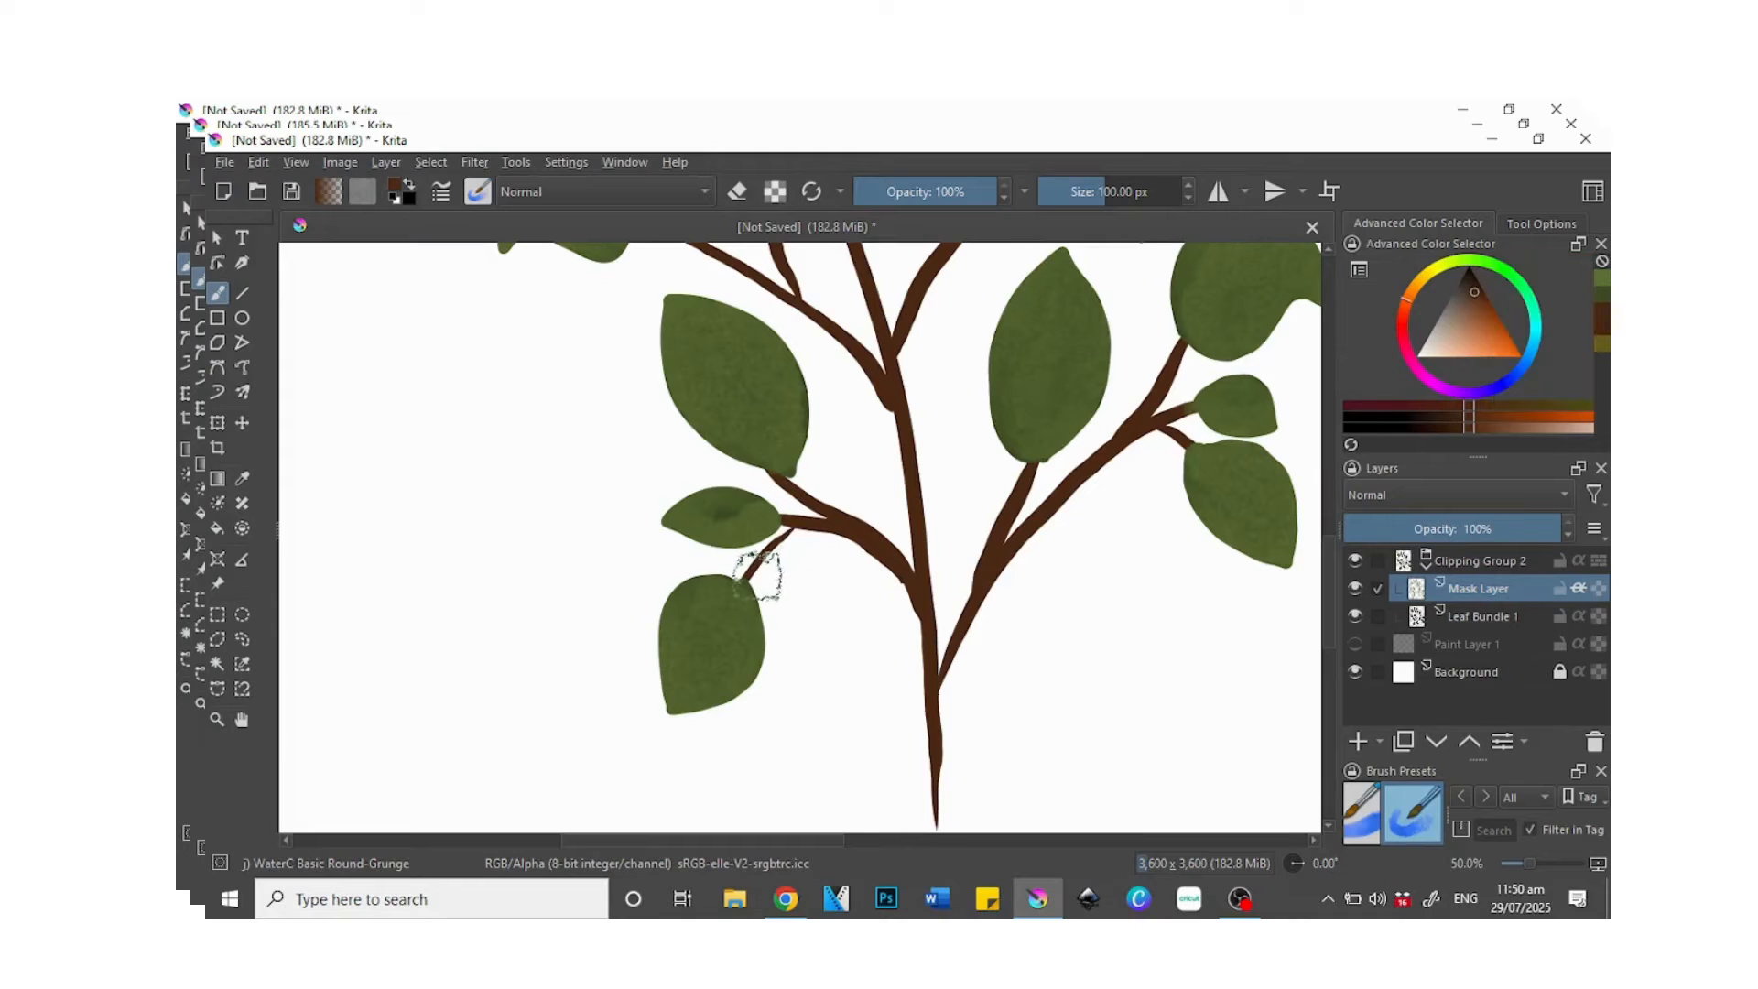
drag(736, 586, 746, 575)
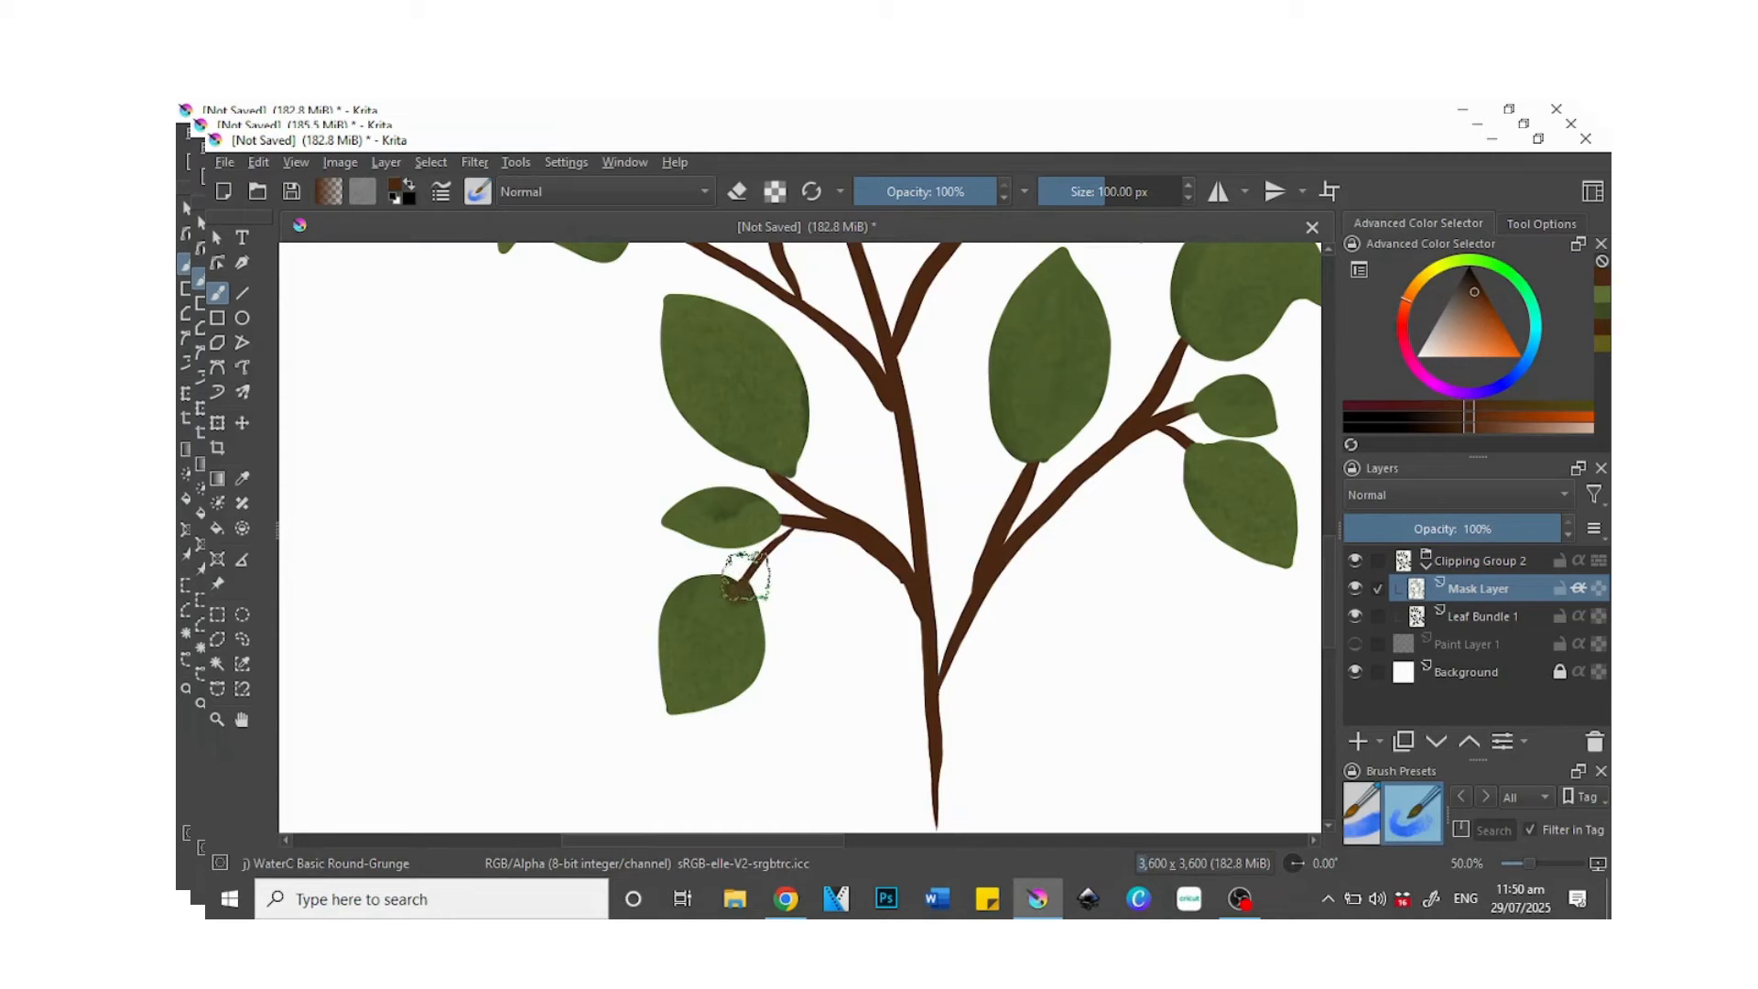
key(ctrl+z)
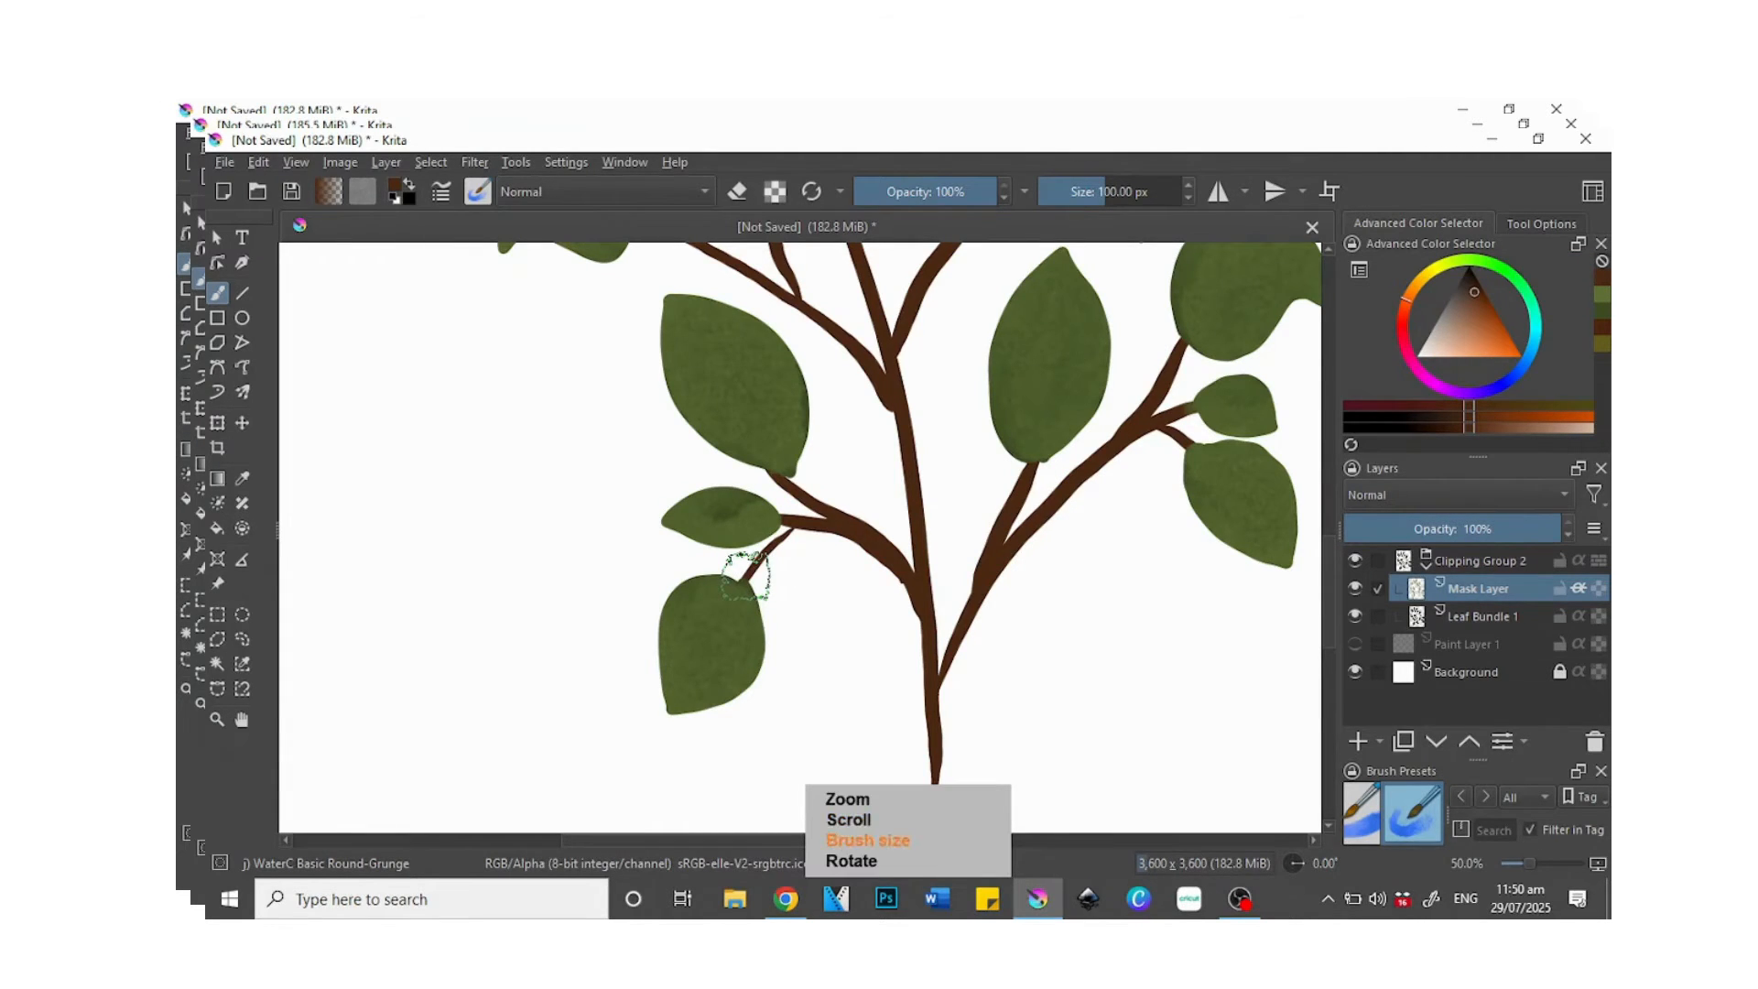
key(bracketleft)
key(bracketleft)
key(bracketleft)
key(bracketleft)
key(bracketleft)
key(bracketleft)
key(bracketleft)
key(bracketleft)
key(bracketleft)
key(bracketleft)
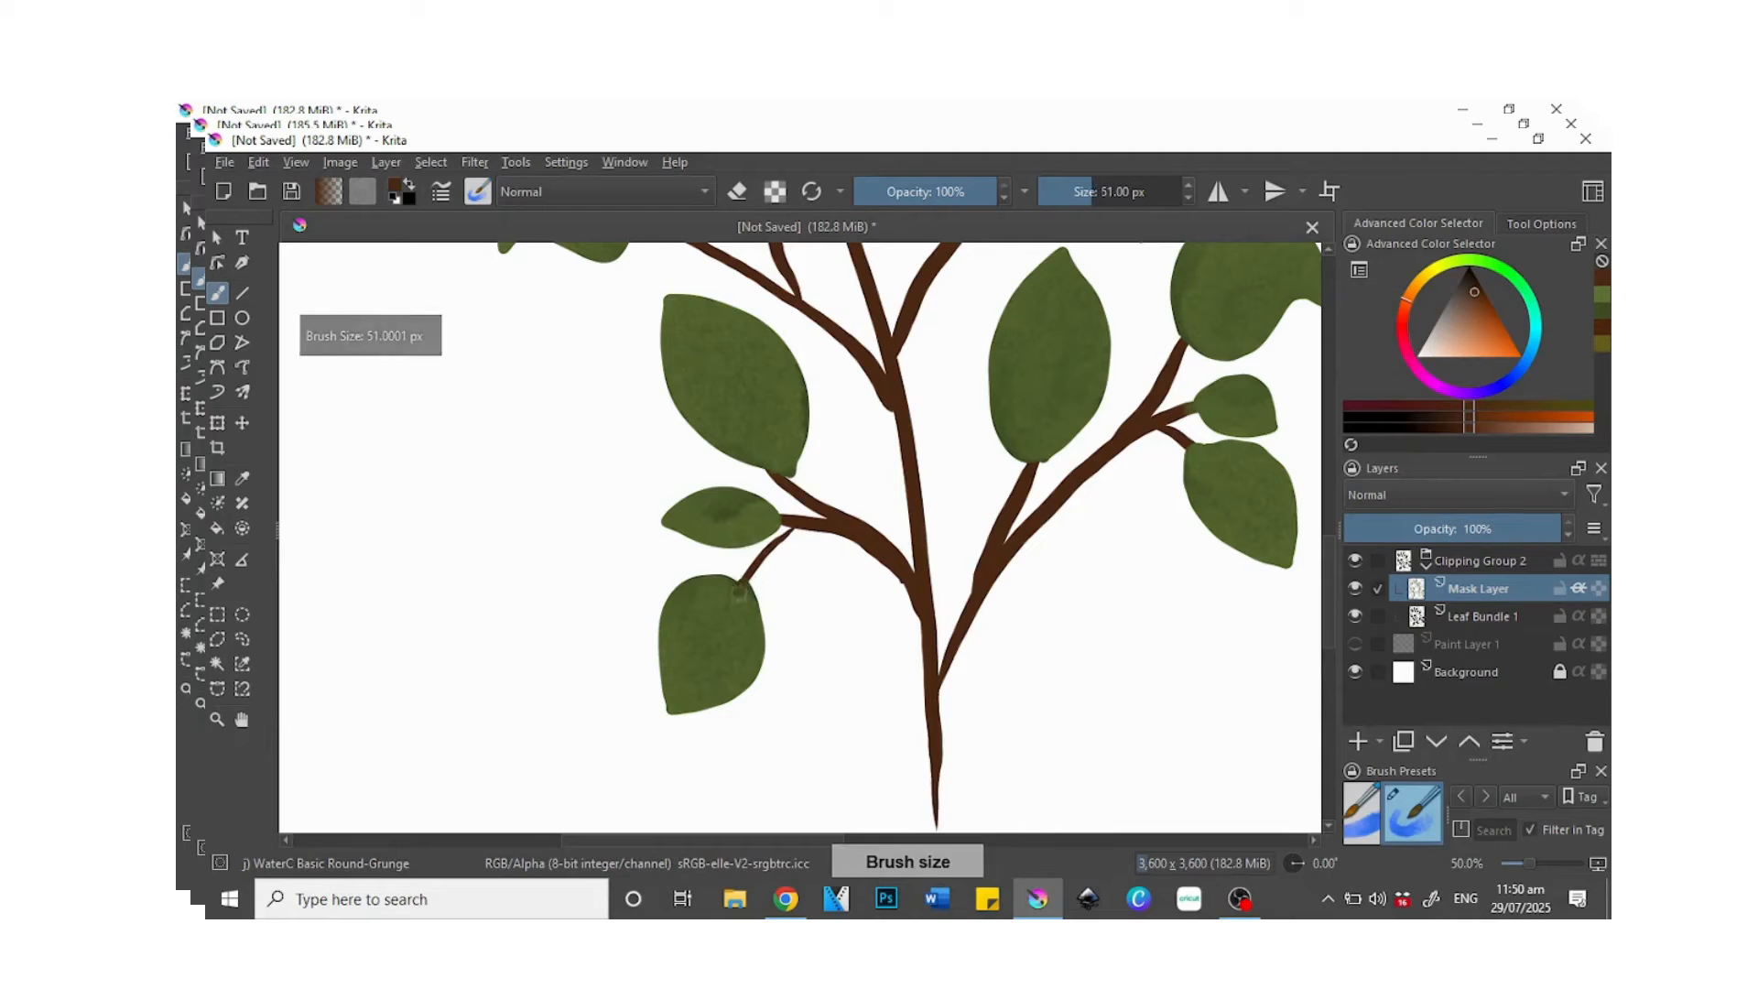
- Shade the bases of the lower leaves and the small curled leaf with brown where they meet their stems
click(780, 519)
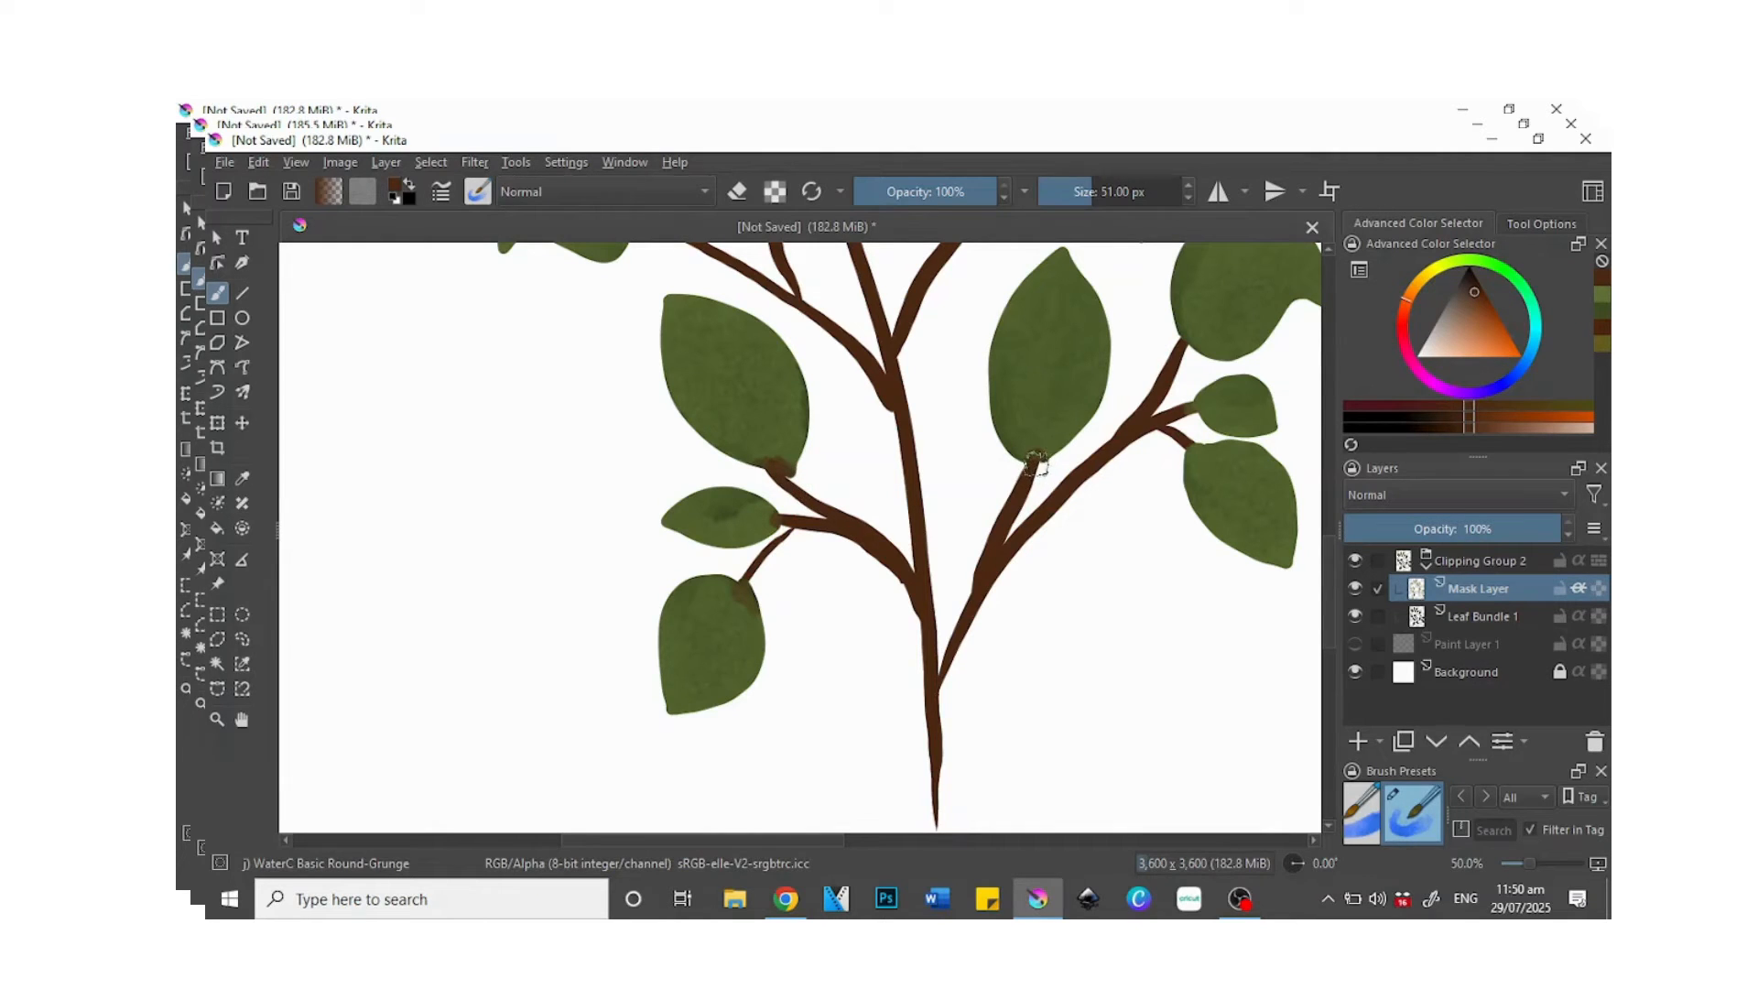
drag(1181, 346, 1187, 337)
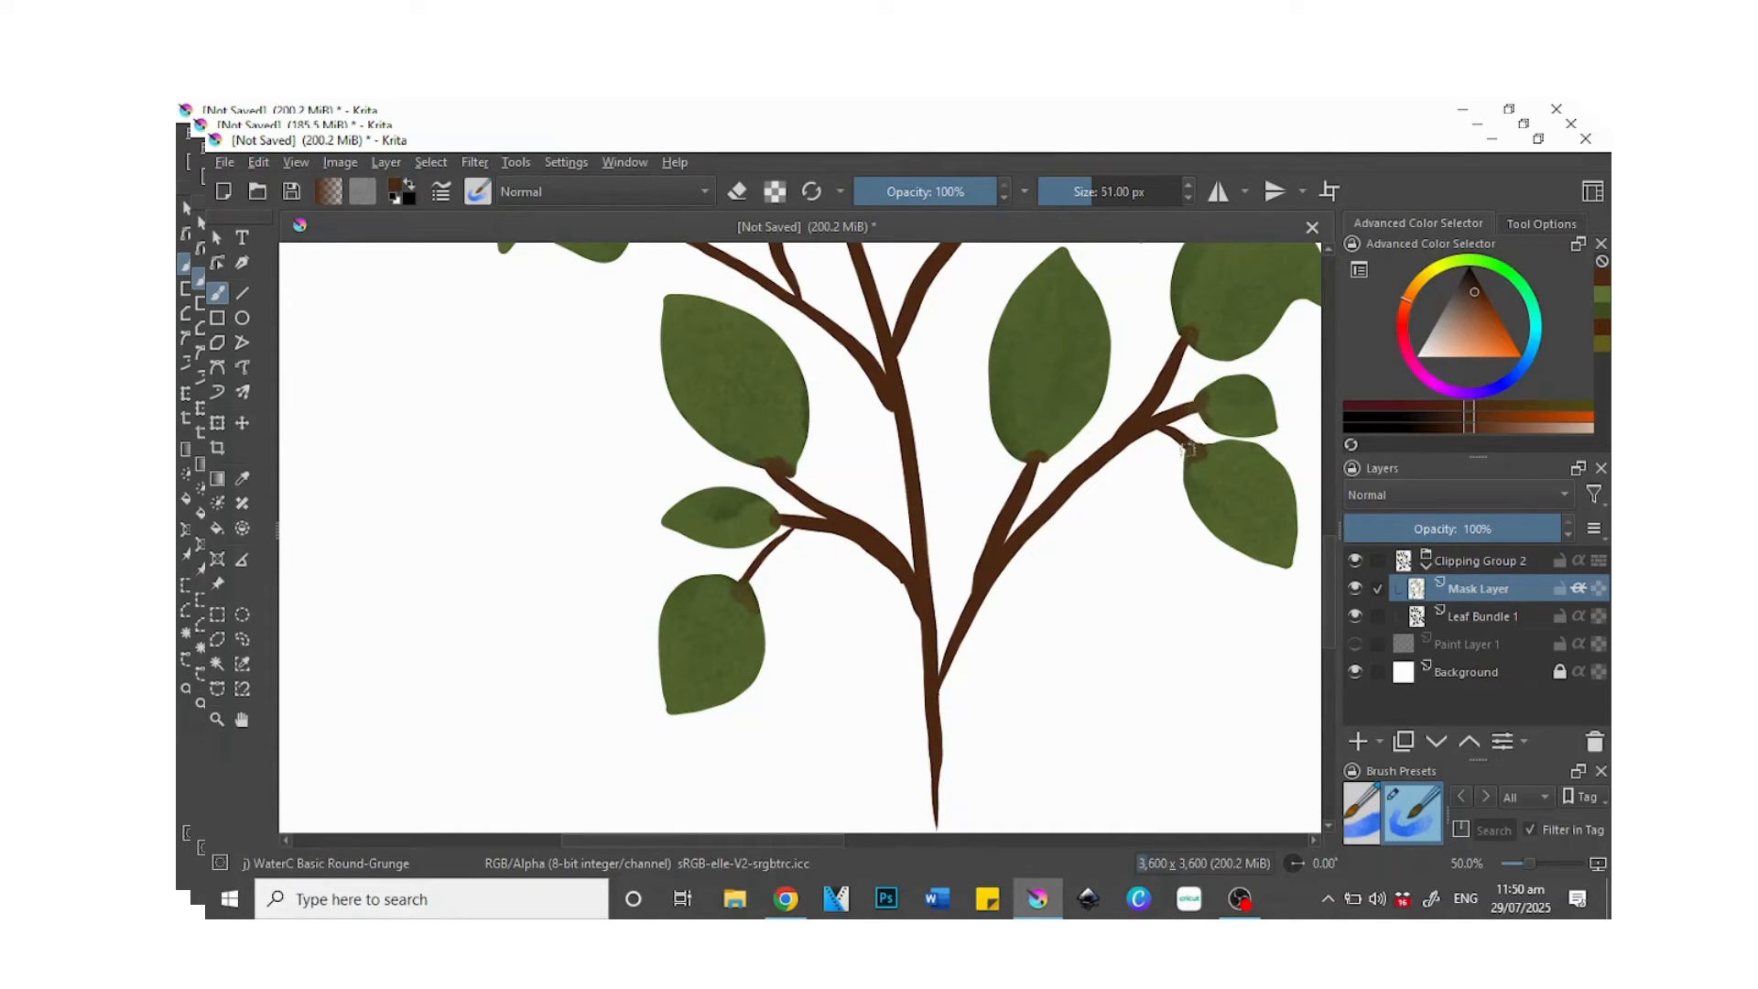
scroll(1325, 522, up, 3)
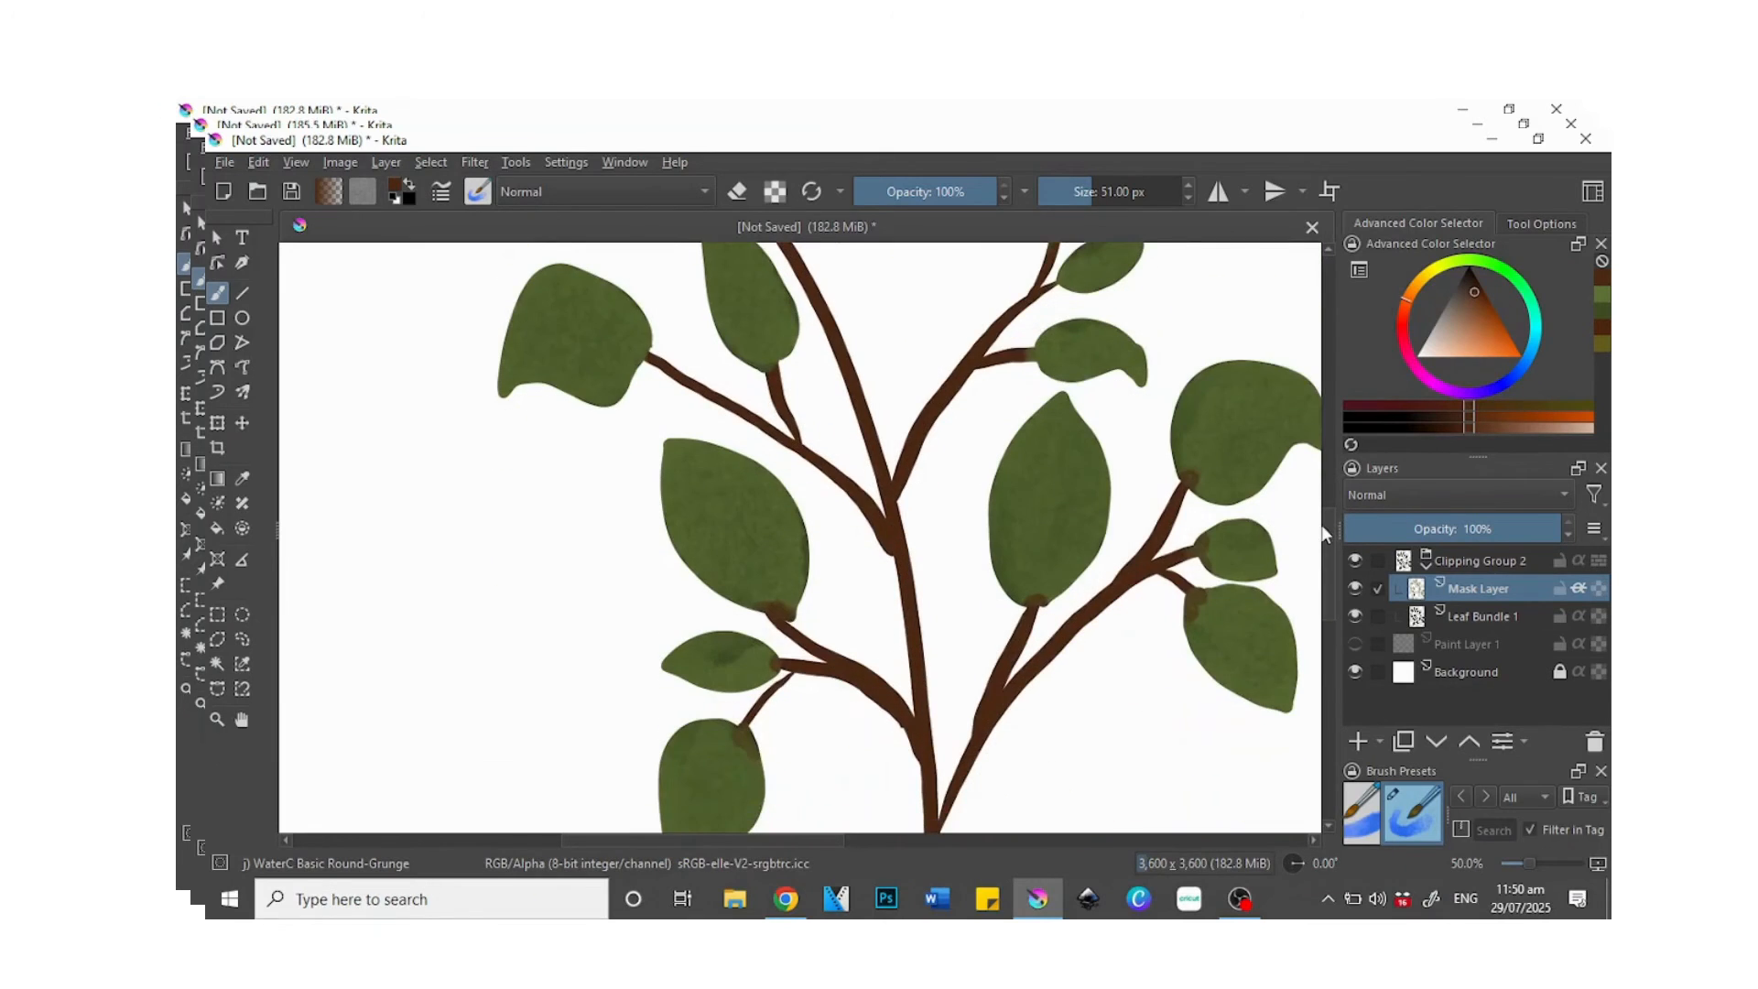
click(1040, 602)
drag(1043, 356, 1032, 369)
- Shade the bases of the upper leaves with brown where they join the stems, up to the two topmost leaves
drag(1327, 536, 1305, 478)
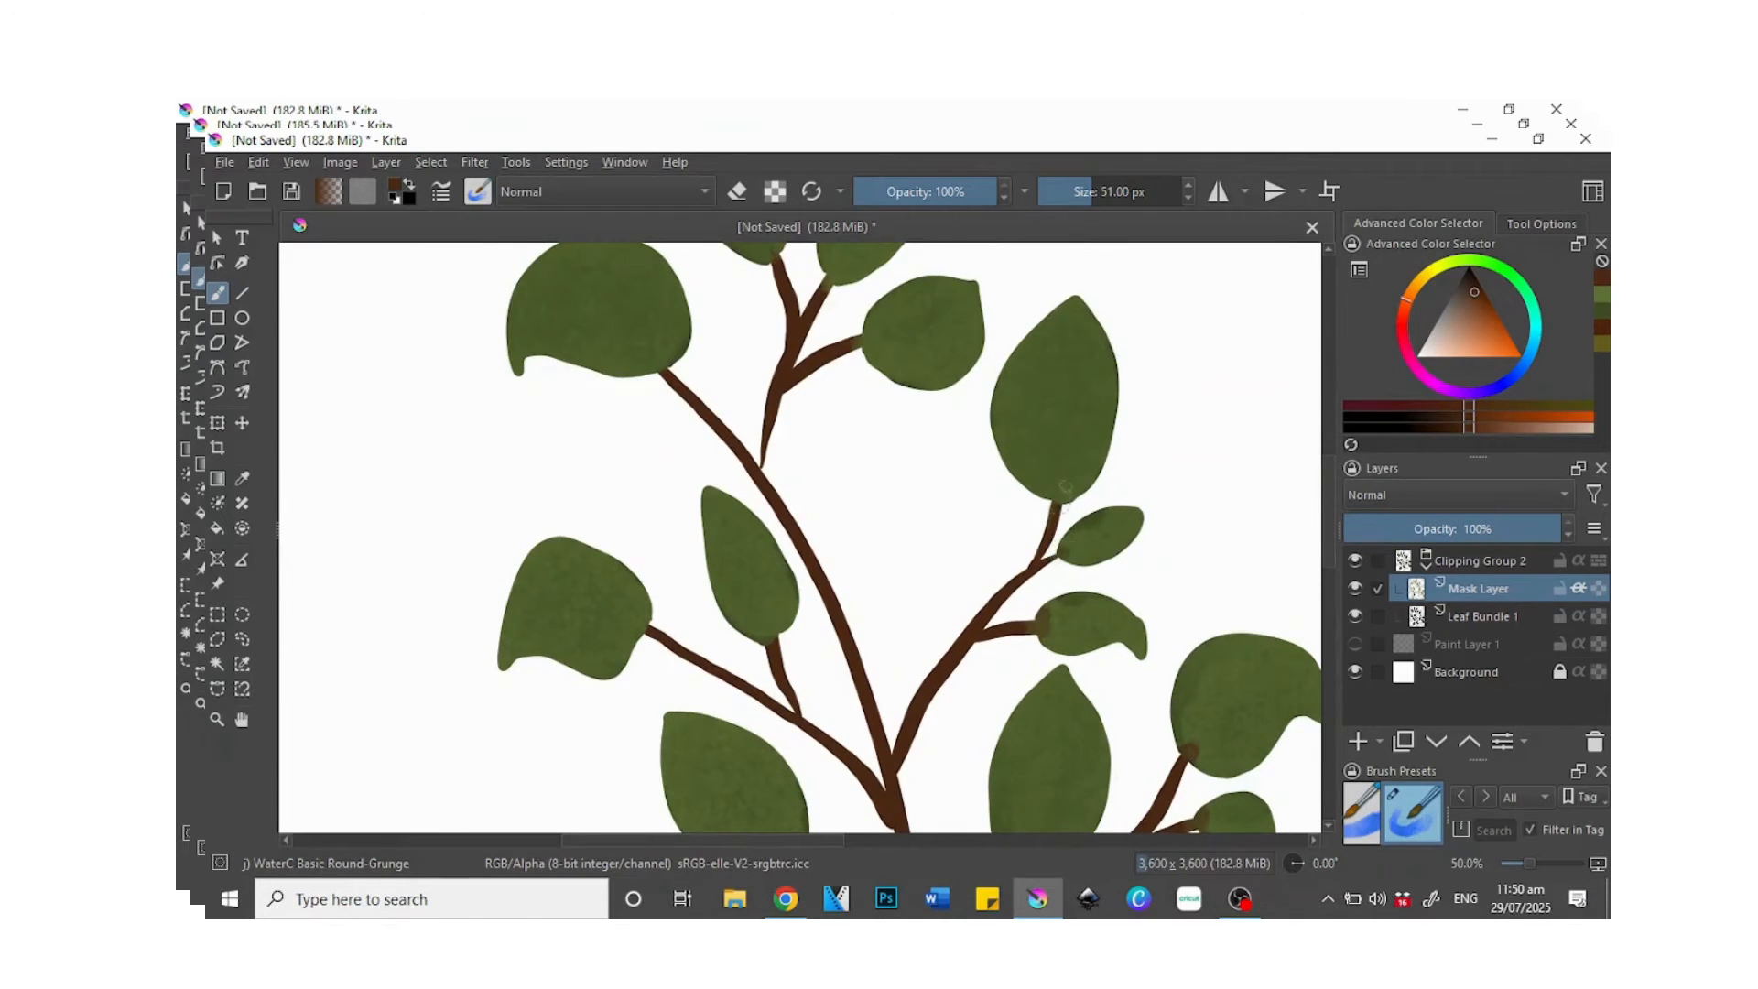
drag(1059, 509, 1080, 493)
mouse_move(855, 349)
mouse_down()
mouse_move(865, 325)
mouse_move(875, 359)
mouse_up()
mouse_move(783, 645)
mouse_down()
mouse_move(744, 639)
mouse_move(791, 662)
mouse_move(773, 637)
mouse_move(654, 632)
mouse_up()
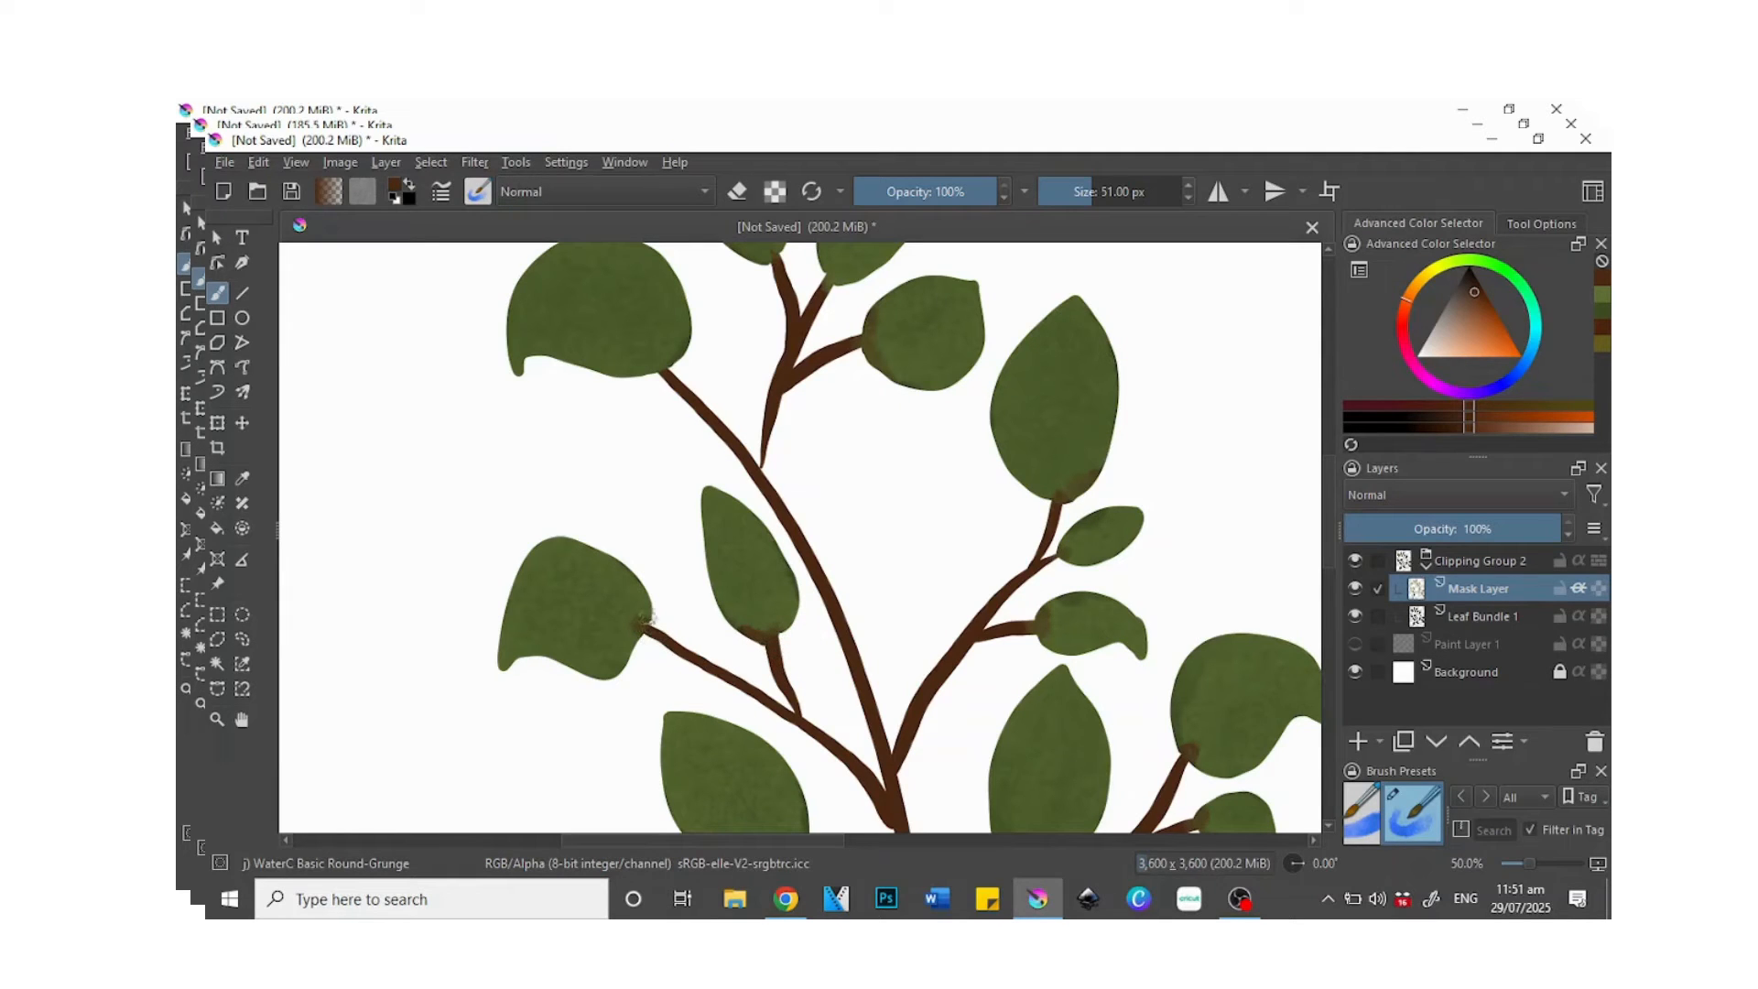
drag(666, 378, 678, 357)
scroll(1333, 481, up, 3)
mouse_move(815, 524)
mouse_down()
mouse_move(840, 541)
mouse_move(765, 519)
mouse_move(780, 515)
mouse_up()
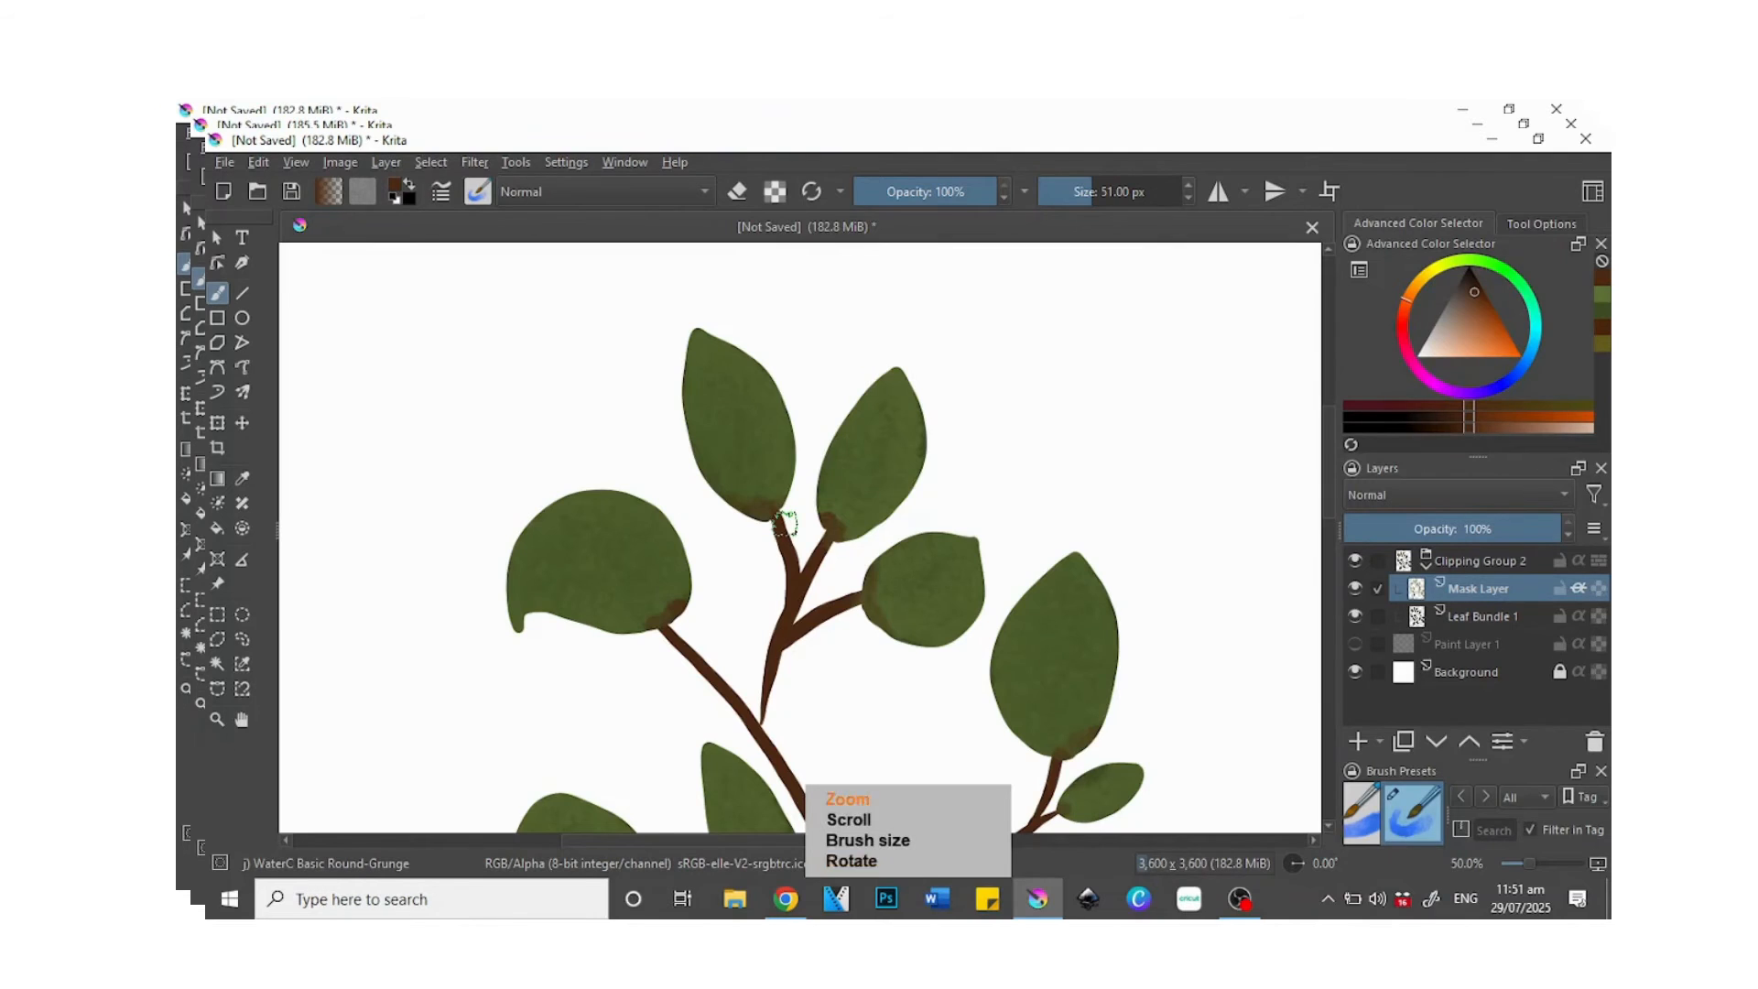
- Choose the Waterpaint Hard Edges preset for the freehand brush
key(ctrl+minus)
key(ctrl+minus)
key(ctrl+minus)
key(ctrl+minus)
key(ctrl+plus)
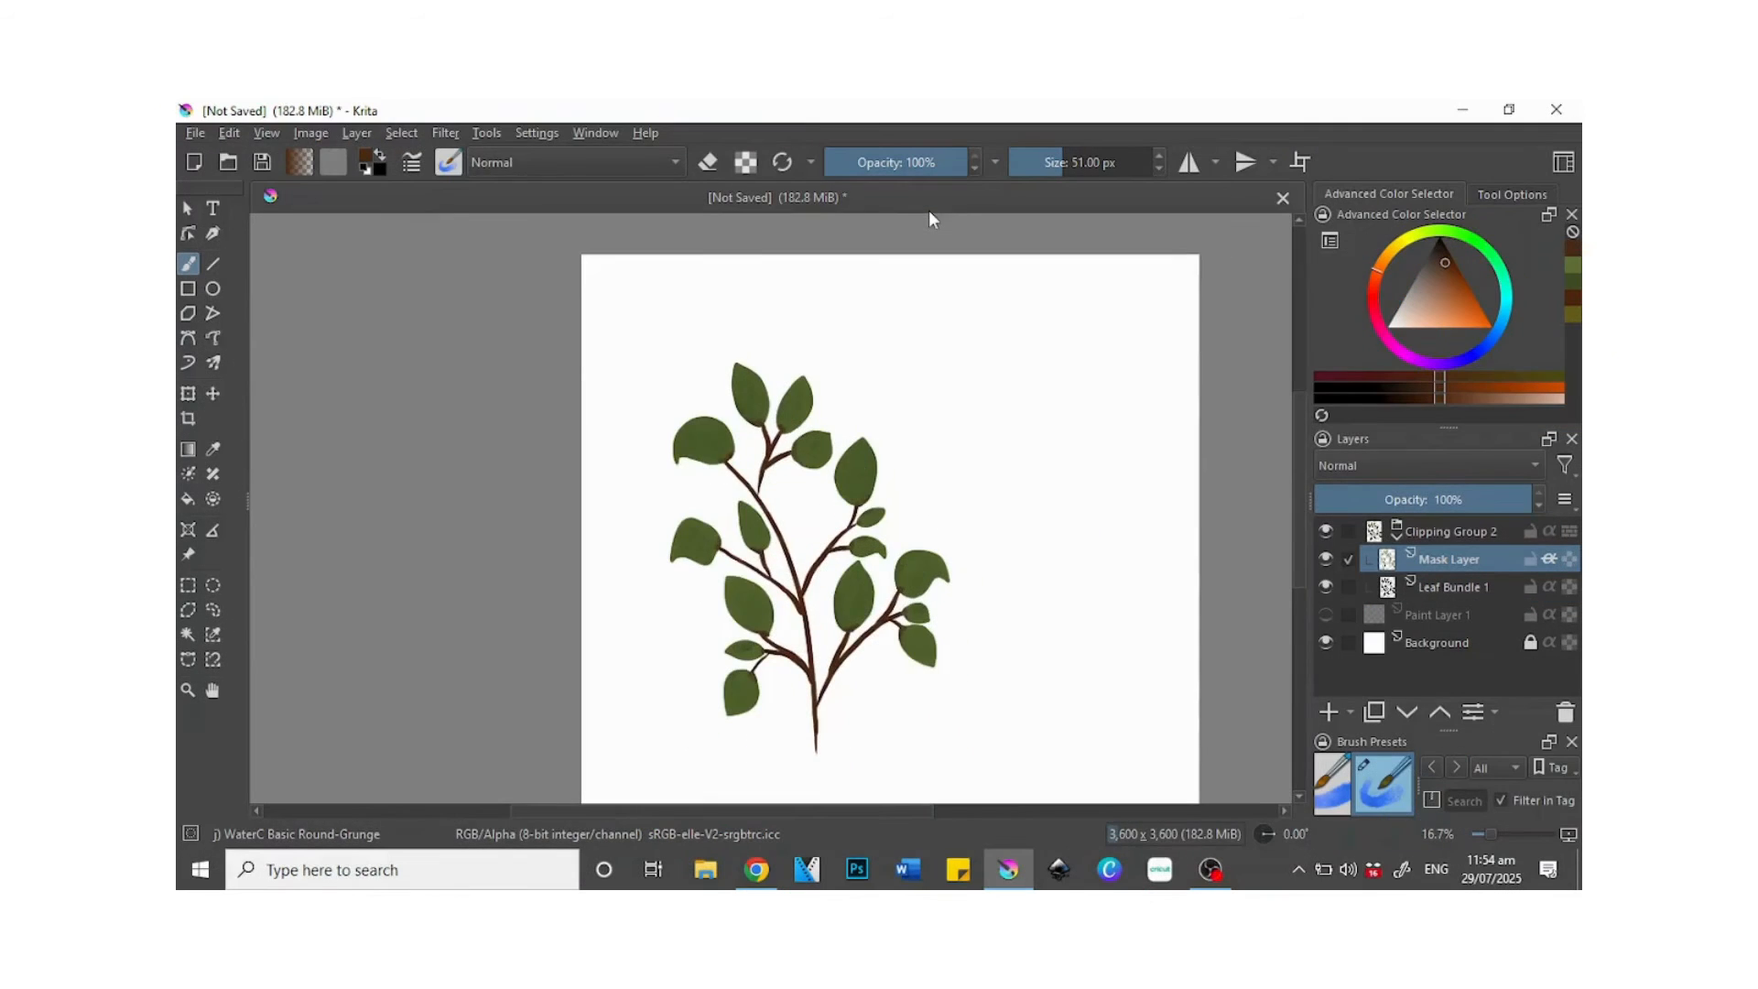
click(448, 162)
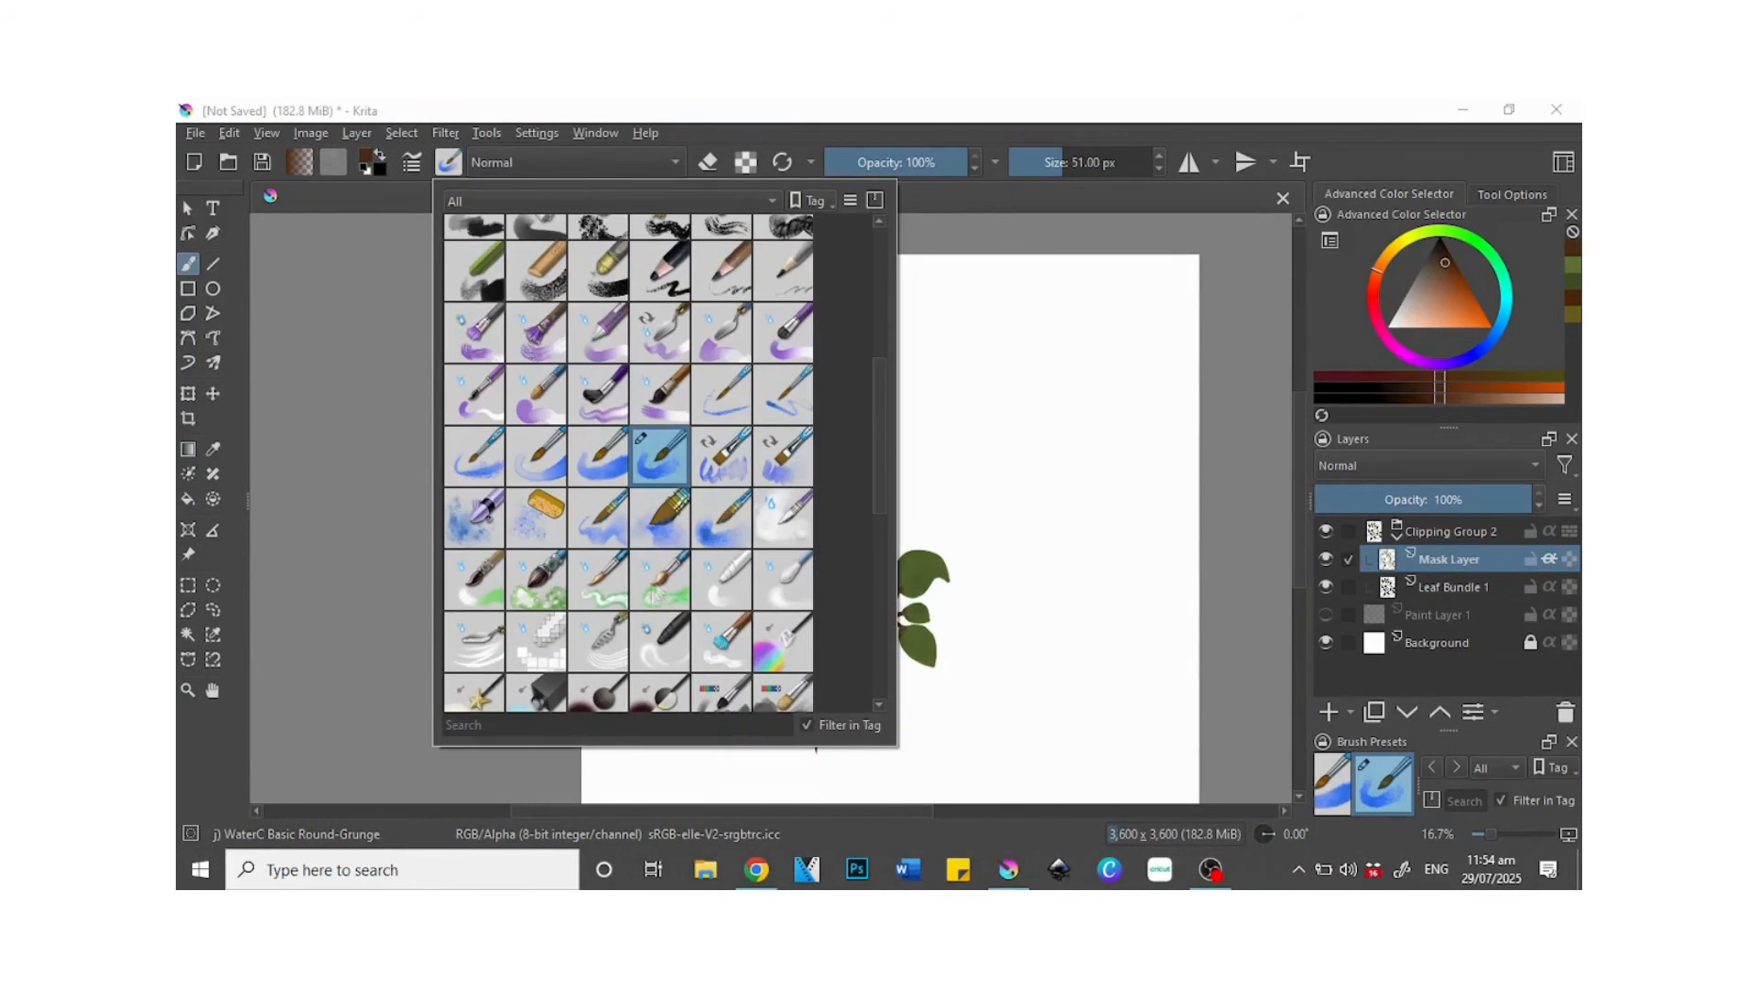
click(611, 579)
click(1011, 189)
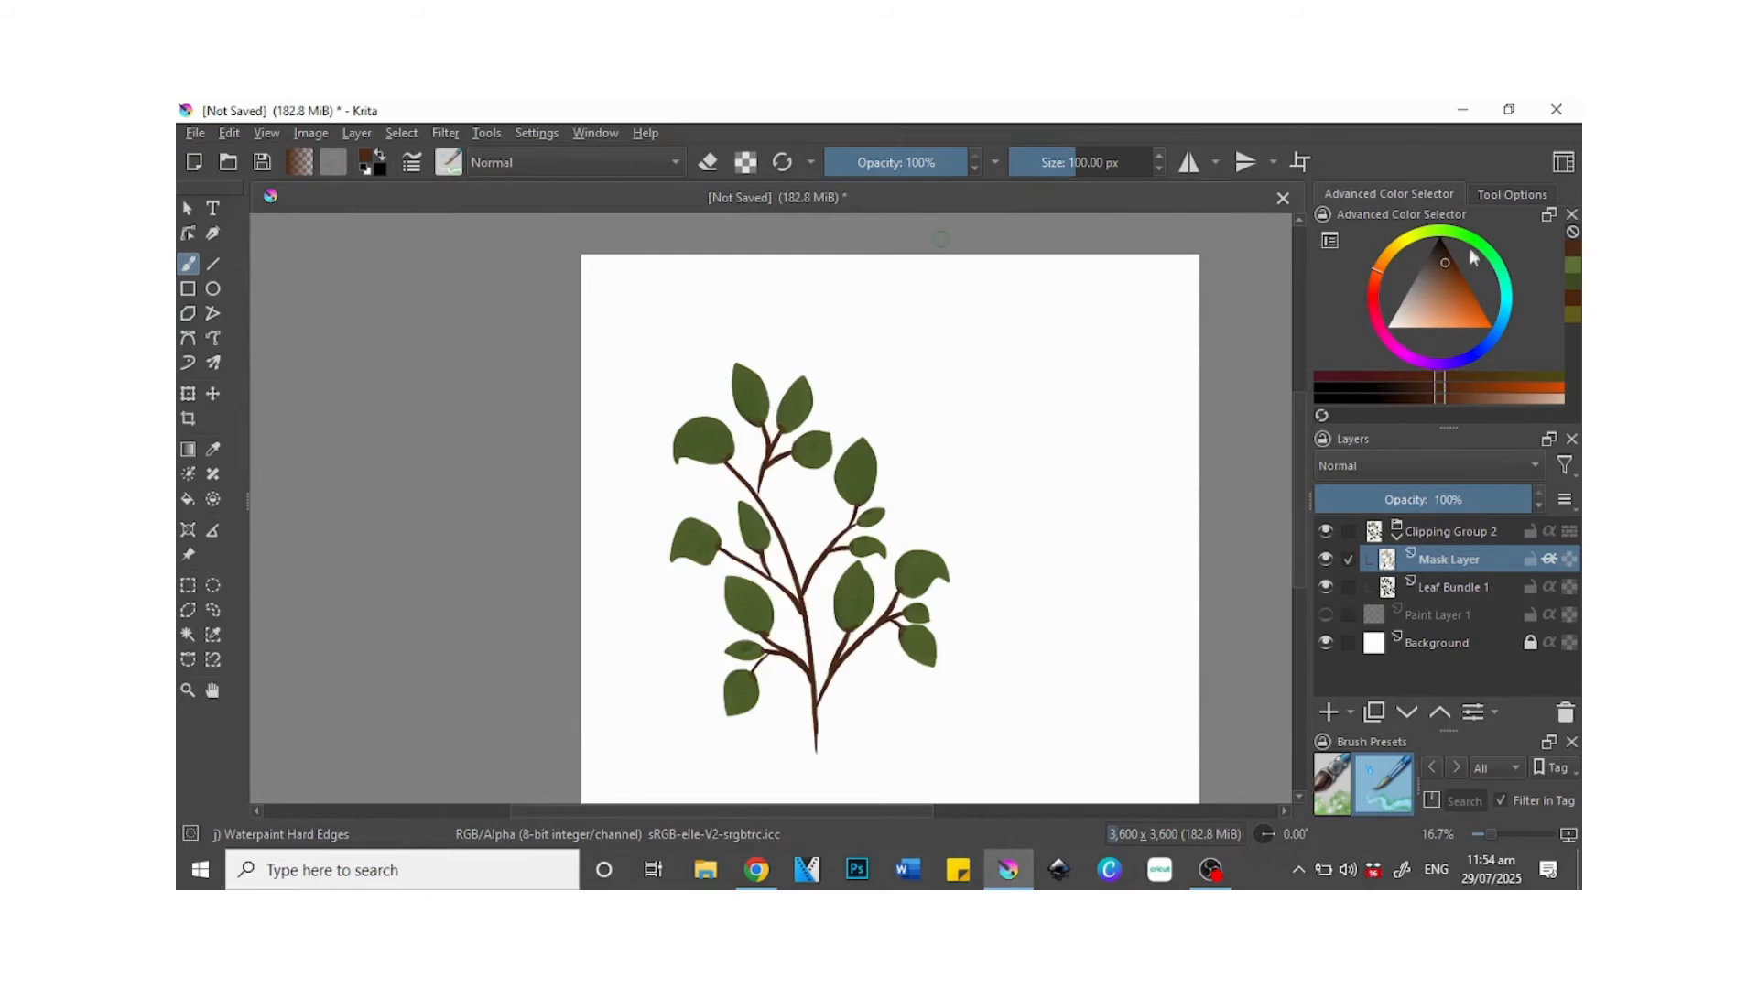
- Pick a brighter green and paint highlights on the leaves right of the main stem, from the large lower leaf up to the top pair
click(1573, 268)
drag(1445, 274, 1443, 290)
mouse_move(853, 626)
mouse_down()
mouse_move(866, 581)
mouse_move(837, 586)
mouse_up()
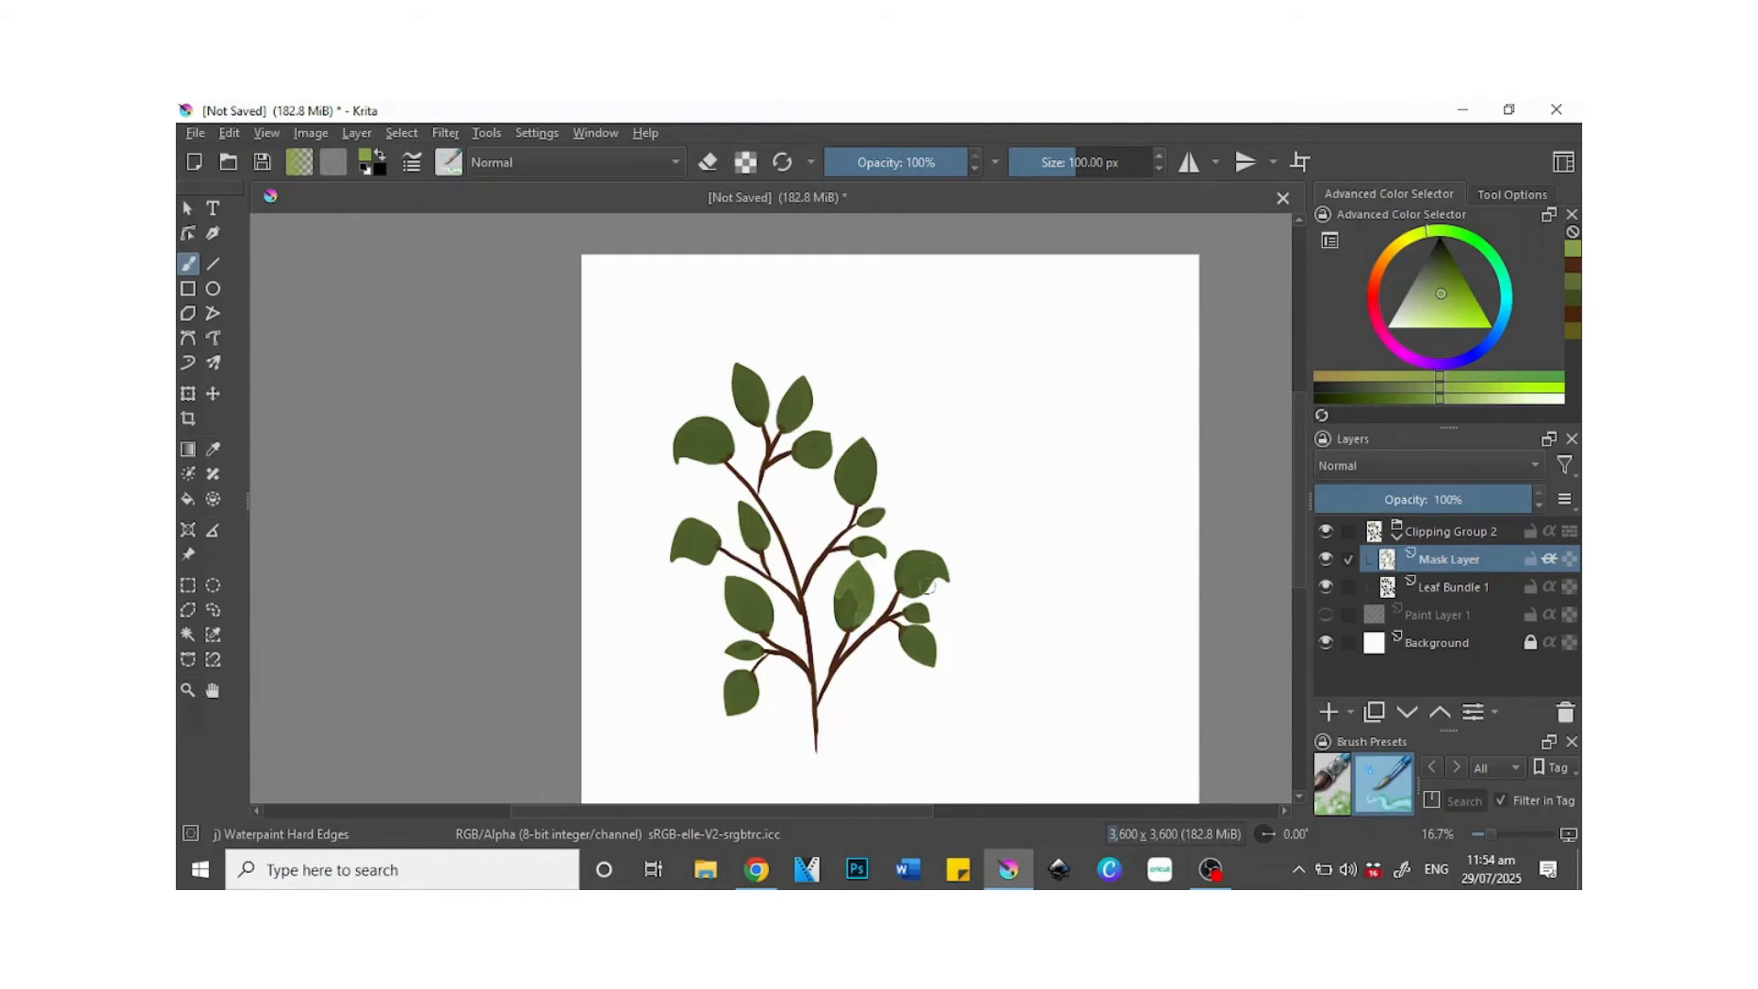
mouse_move(929, 557)
mouse_down()
mouse_move(897, 591)
mouse_move(943, 573)
mouse_move(910, 587)
mouse_up()
drag(861, 506, 862, 456)
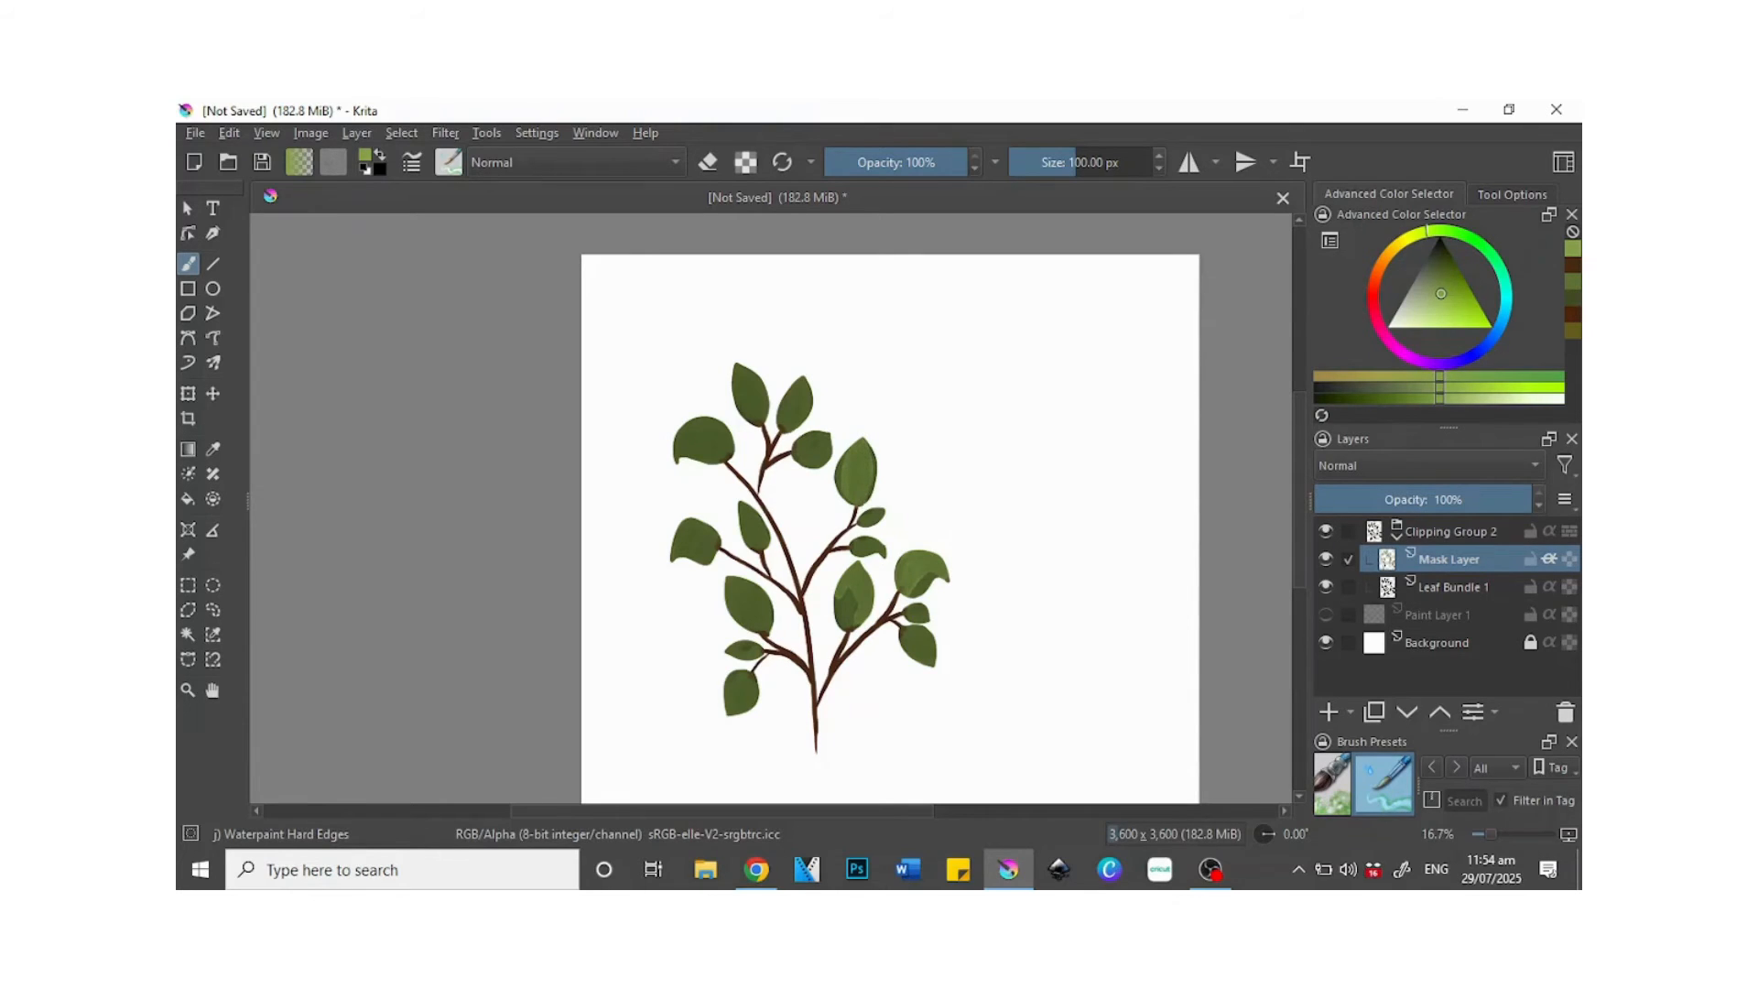
mouse_move(803, 442)
mouse_down()
mouse_move(827, 436)
mouse_move(805, 457)
mouse_move(826, 444)
mouse_up()
mouse_move(787, 416)
mouse_down()
mouse_move(803, 383)
mouse_move(794, 421)
mouse_up()
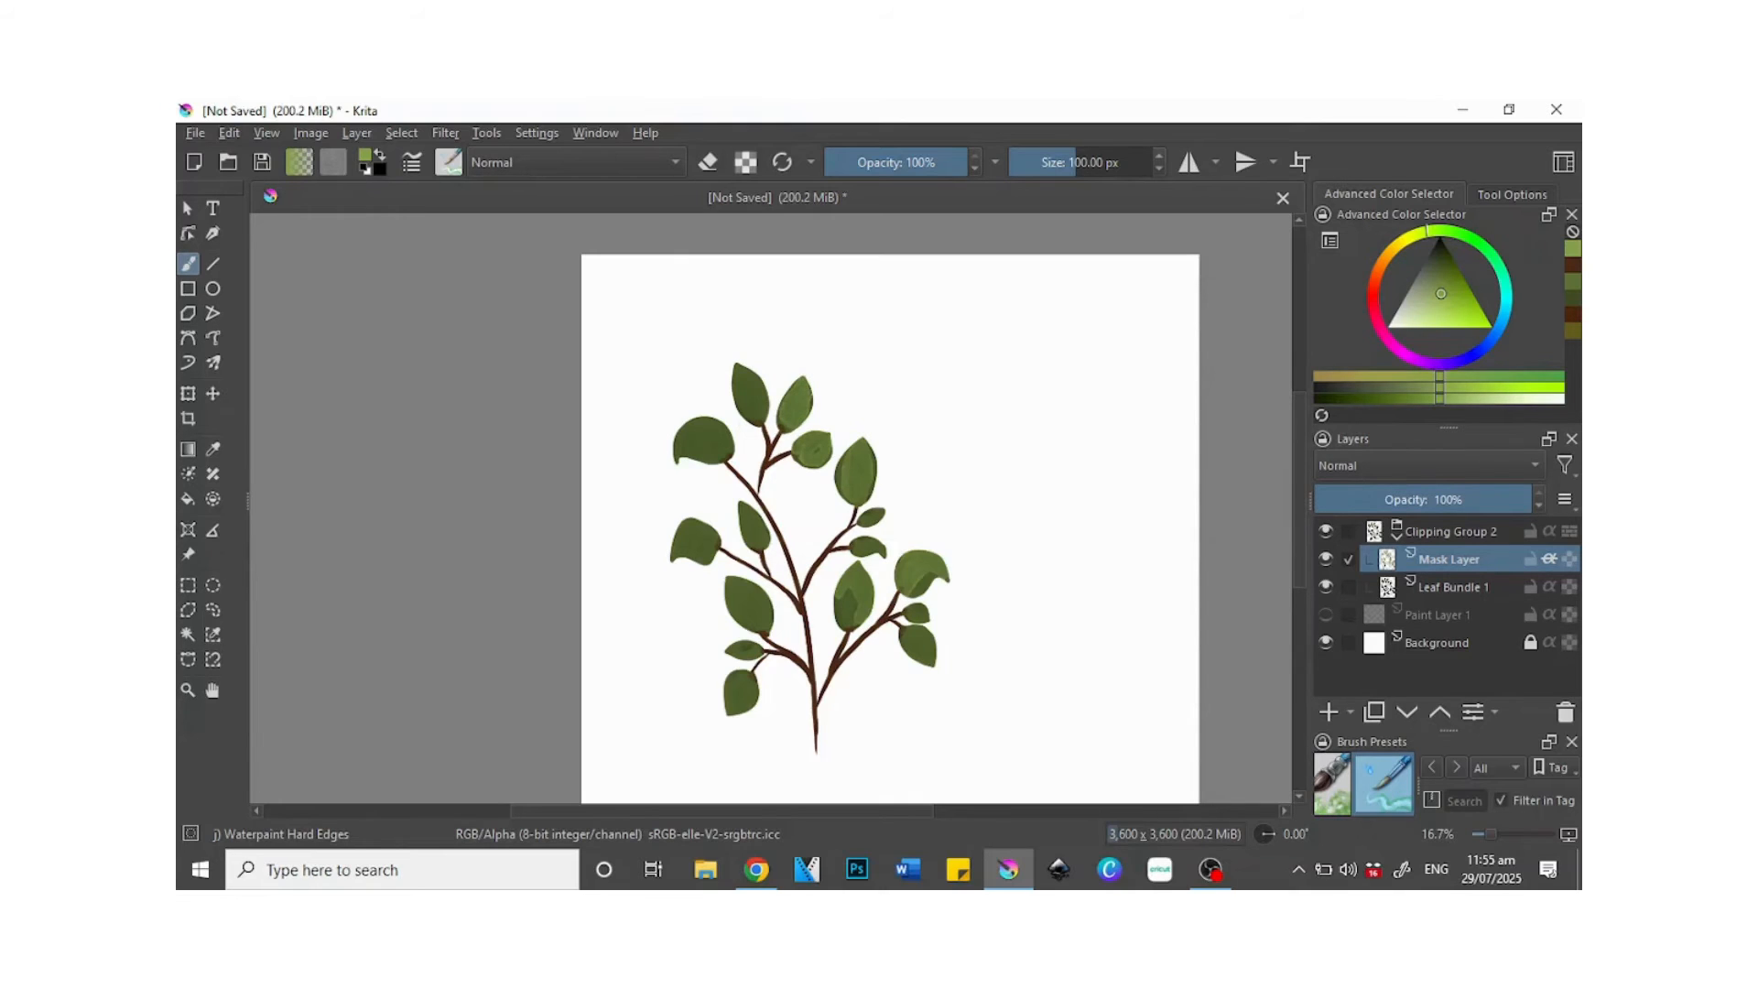
- Paint the brighter green highlights on the top leaf and down the leaves on the left side of the stem
mouse_move(739, 370)
mouse_down()
mouse_move(756, 412)
mouse_move(755, 374)
mouse_up()
mouse_move(724, 444)
mouse_down()
mouse_move(679, 430)
mouse_move(716, 430)
mouse_move(694, 436)
mouse_up()
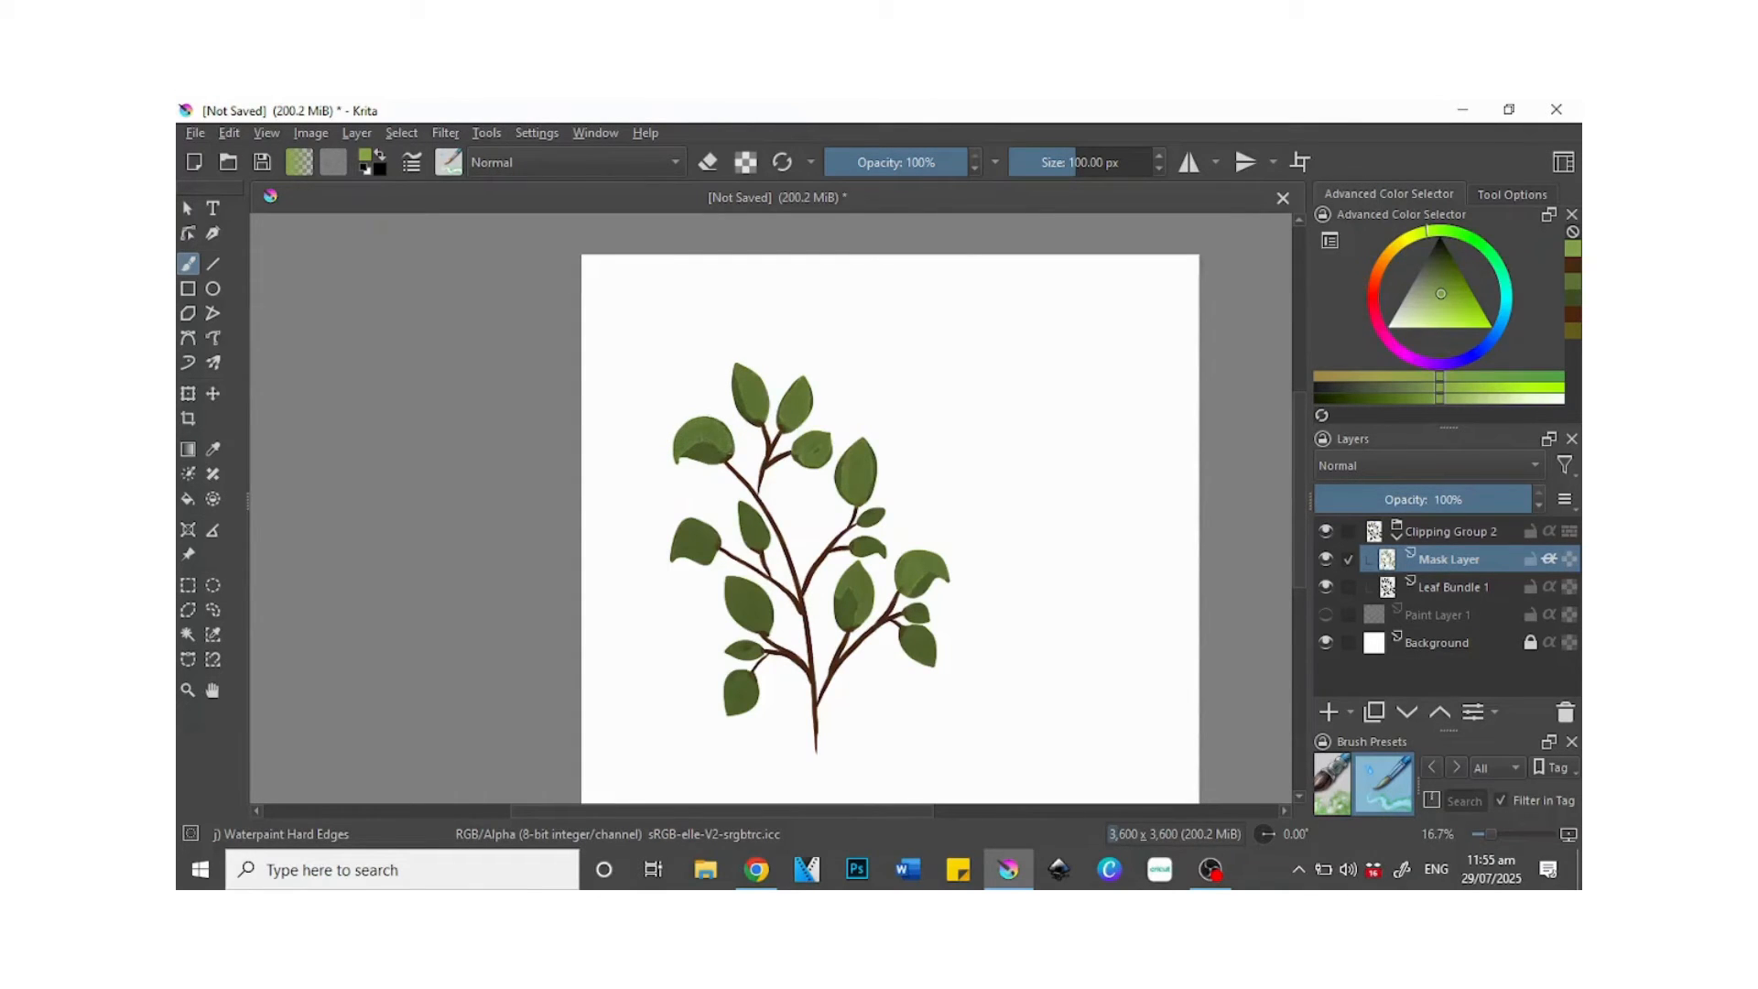
mouse_move(706, 535)
mouse_down()
mouse_move(687, 523)
mouse_move(703, 549)
mouse_move(747, 511)
mouse_move(765, 537)
mouse_move(762, 630)
mouse_up()
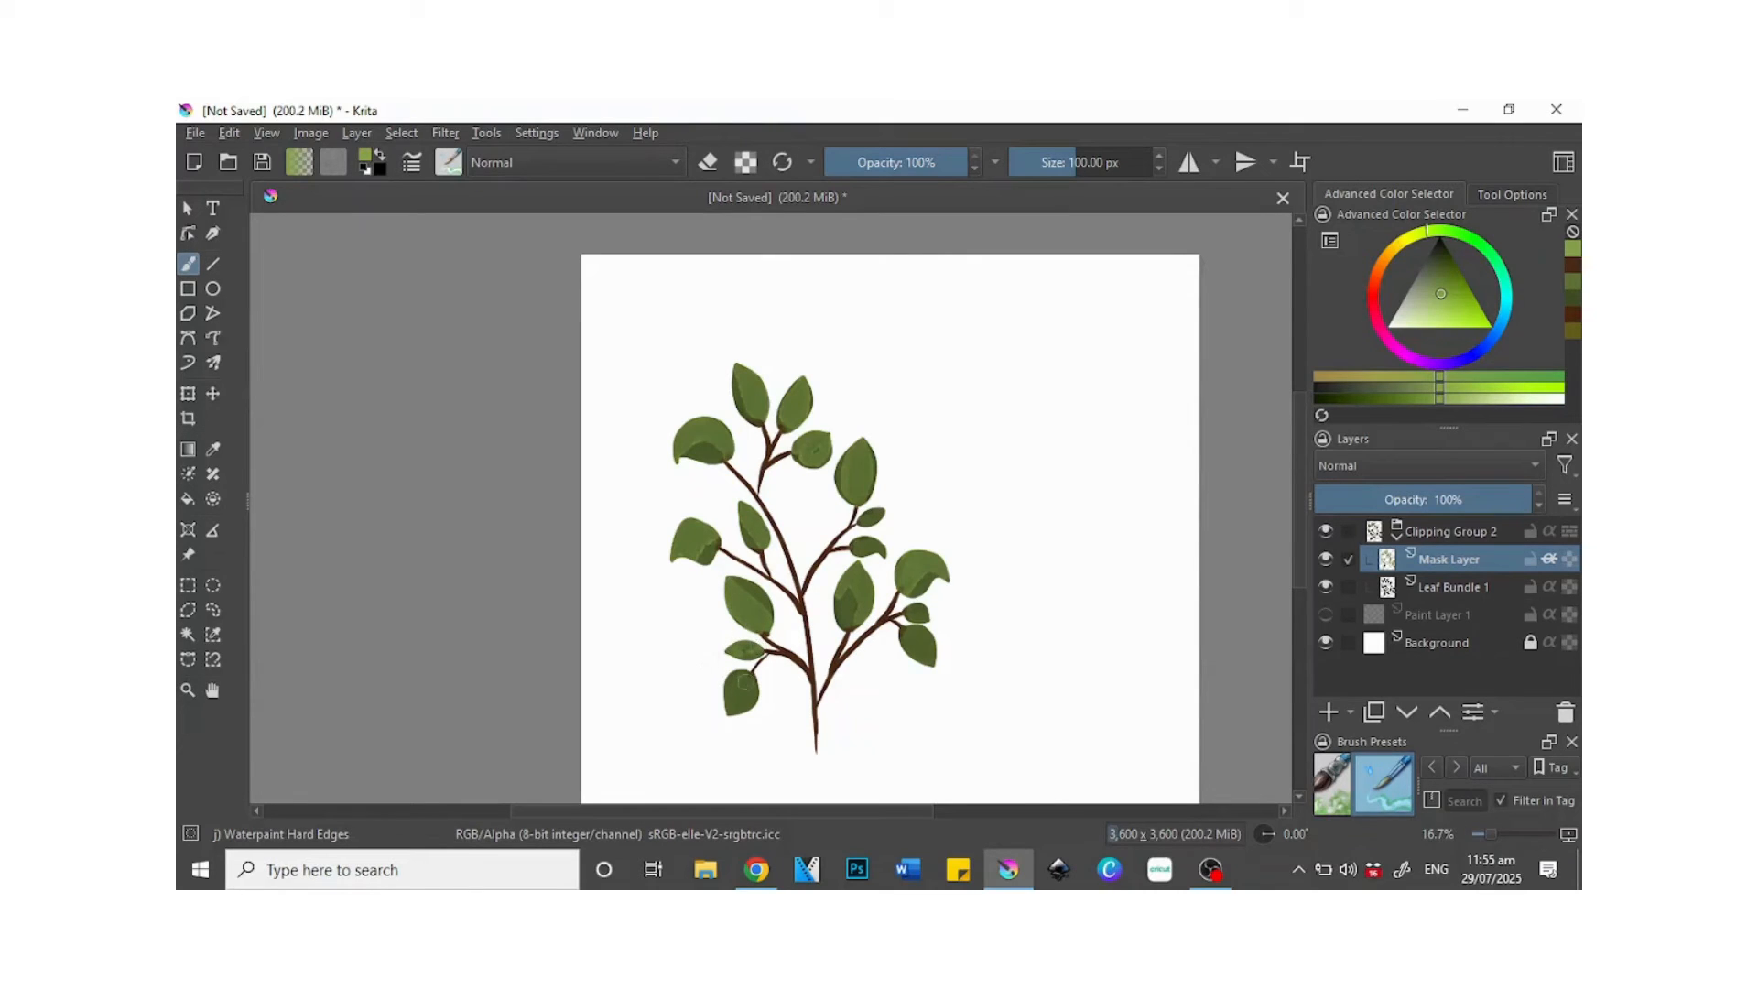
mouse_move(732, 707)
mouse_down()
mouse_move(741, 670)
mouse_move(735, 706)
mouse_up()
- Choose the WaterC Spread WideArea preset, pick a darker green and dab it on the tip of the topmost leaf
key(ctrl+plus)
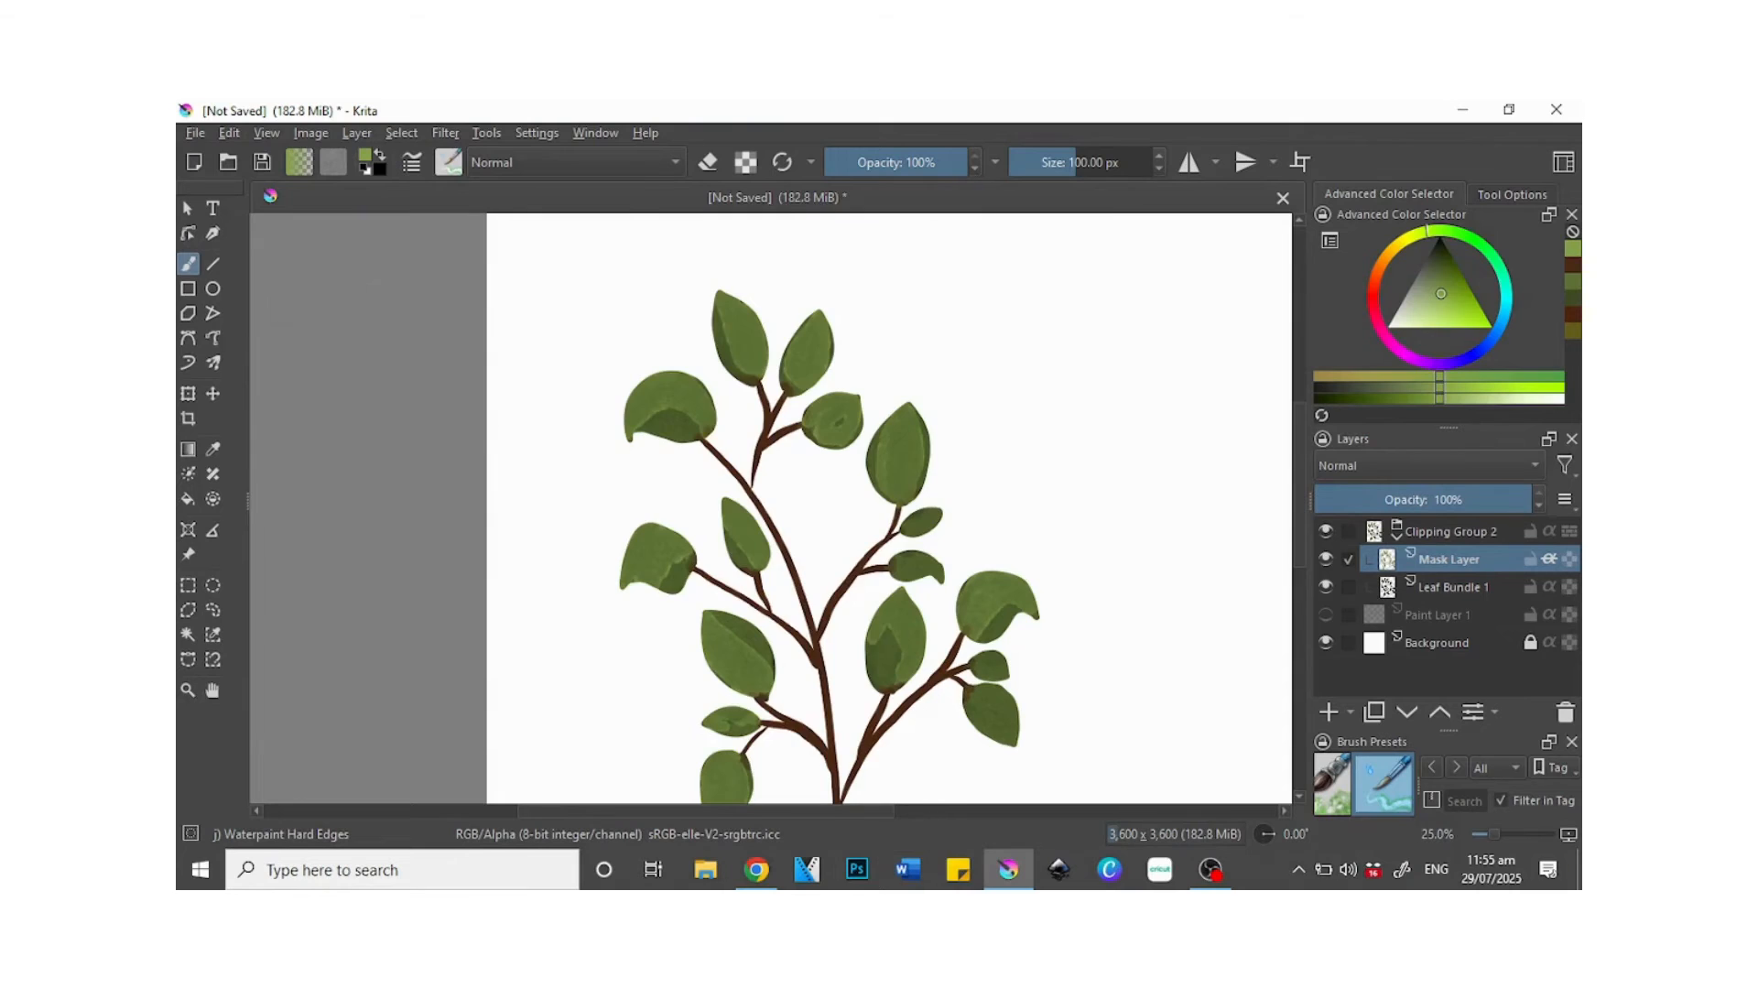
click(449, 163)
click(663, 524)
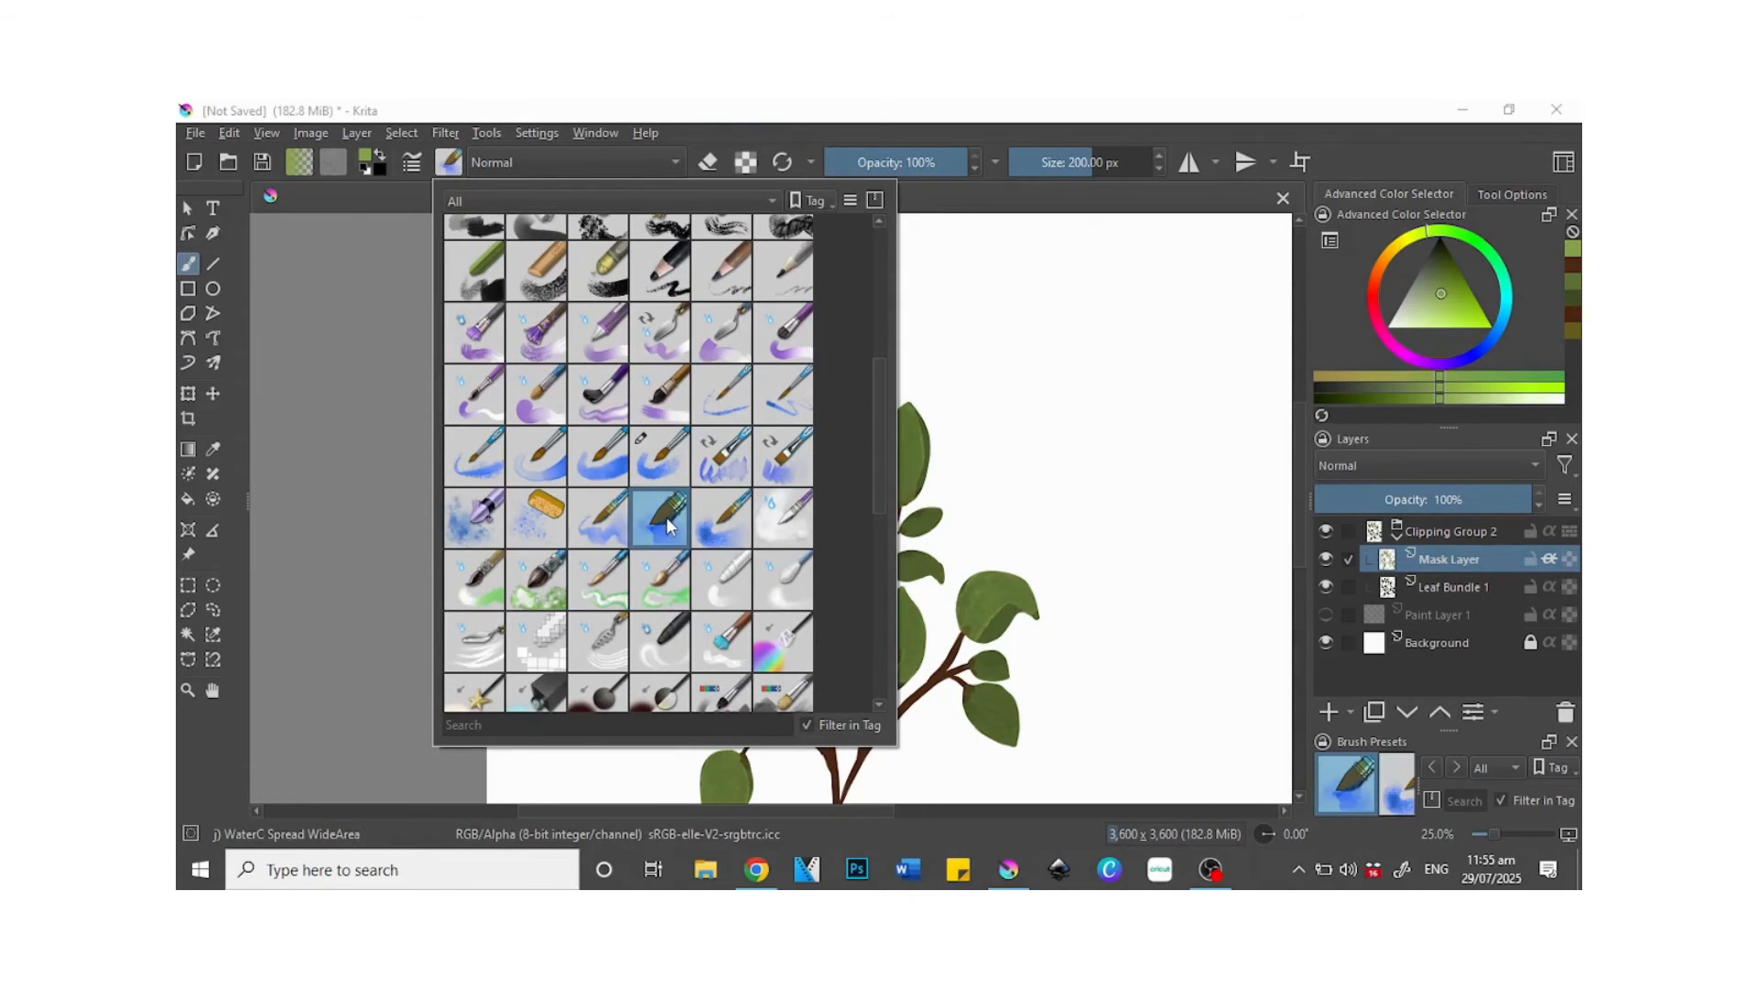
drag(1445, 302, 1446, 275)
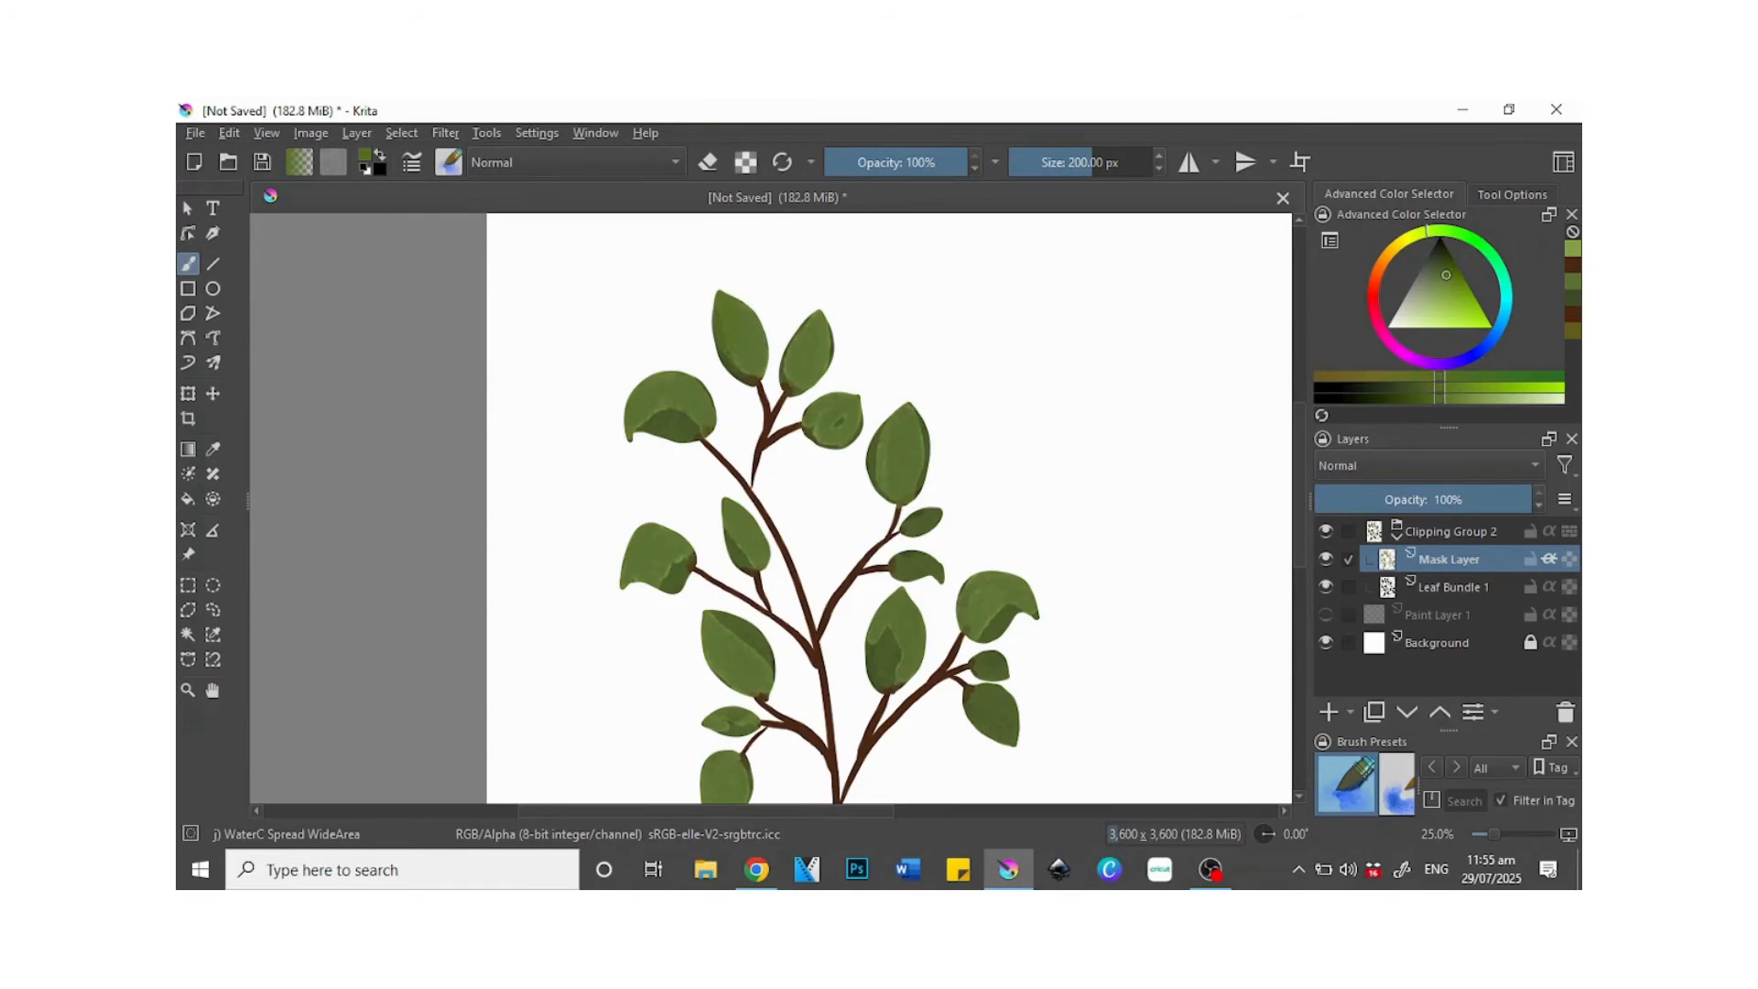
click(733, 295)
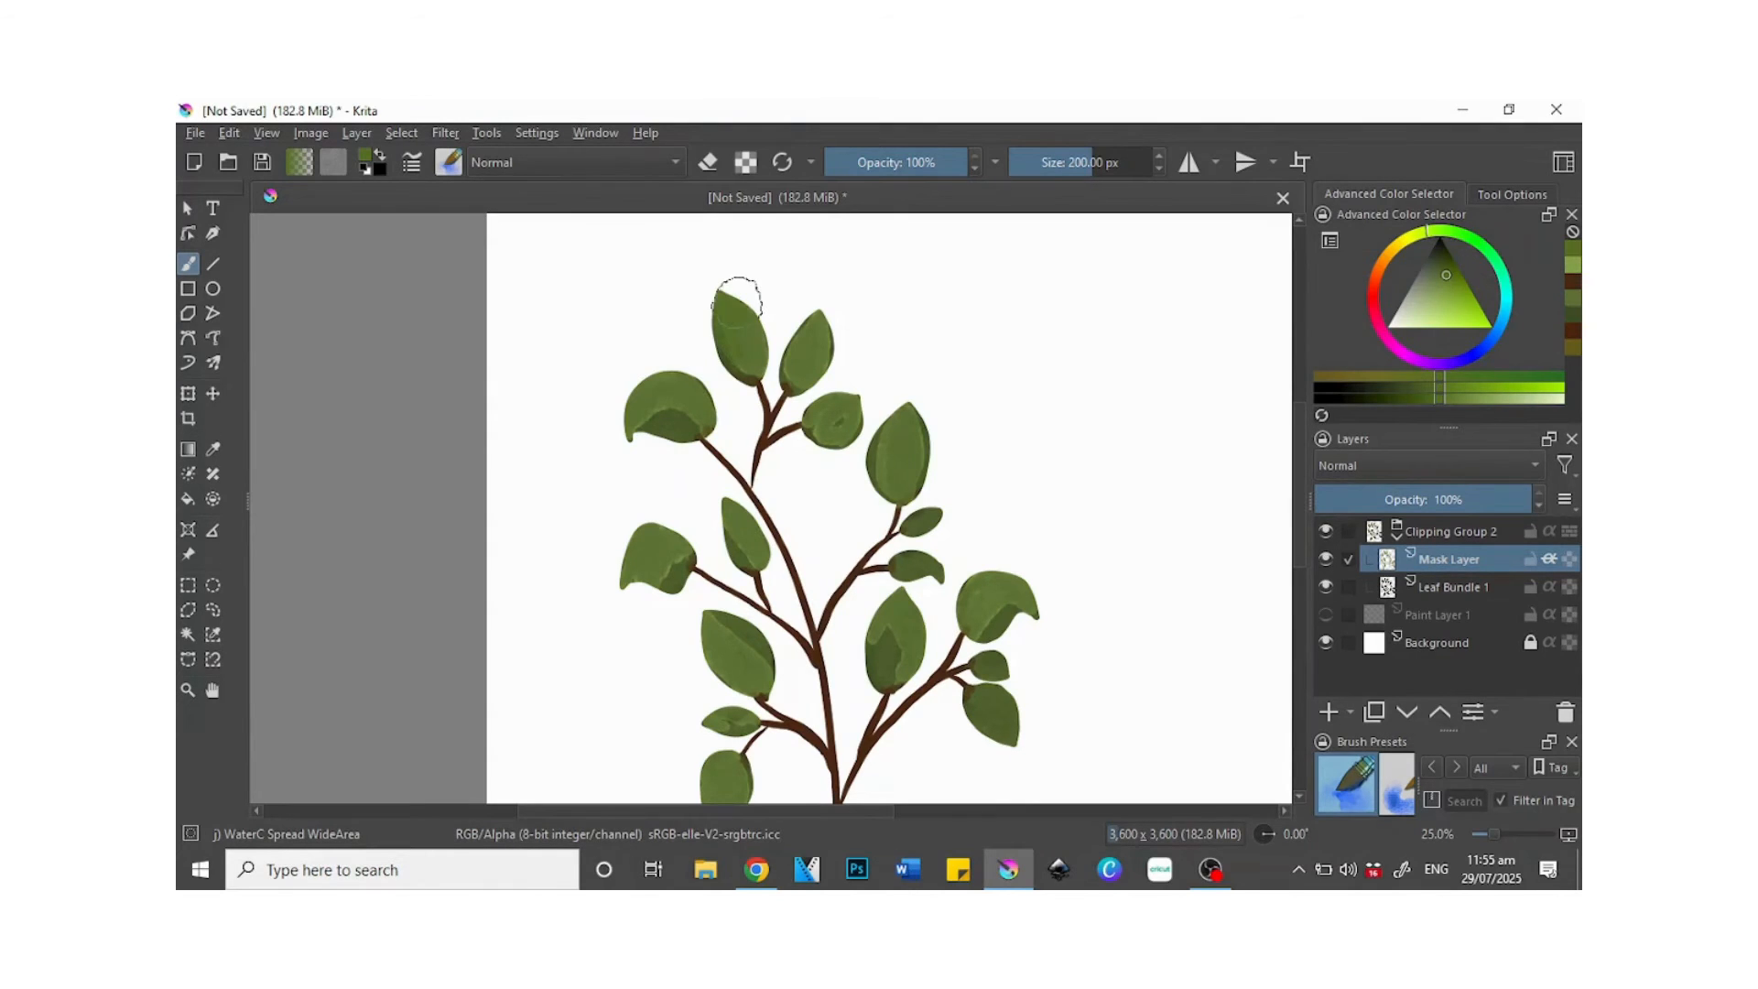
- Try brushing an even darker green over the right leaf of the top pair
click(1453, 265)
drag(818, 314, 817, 380)
key(ctrl+z)
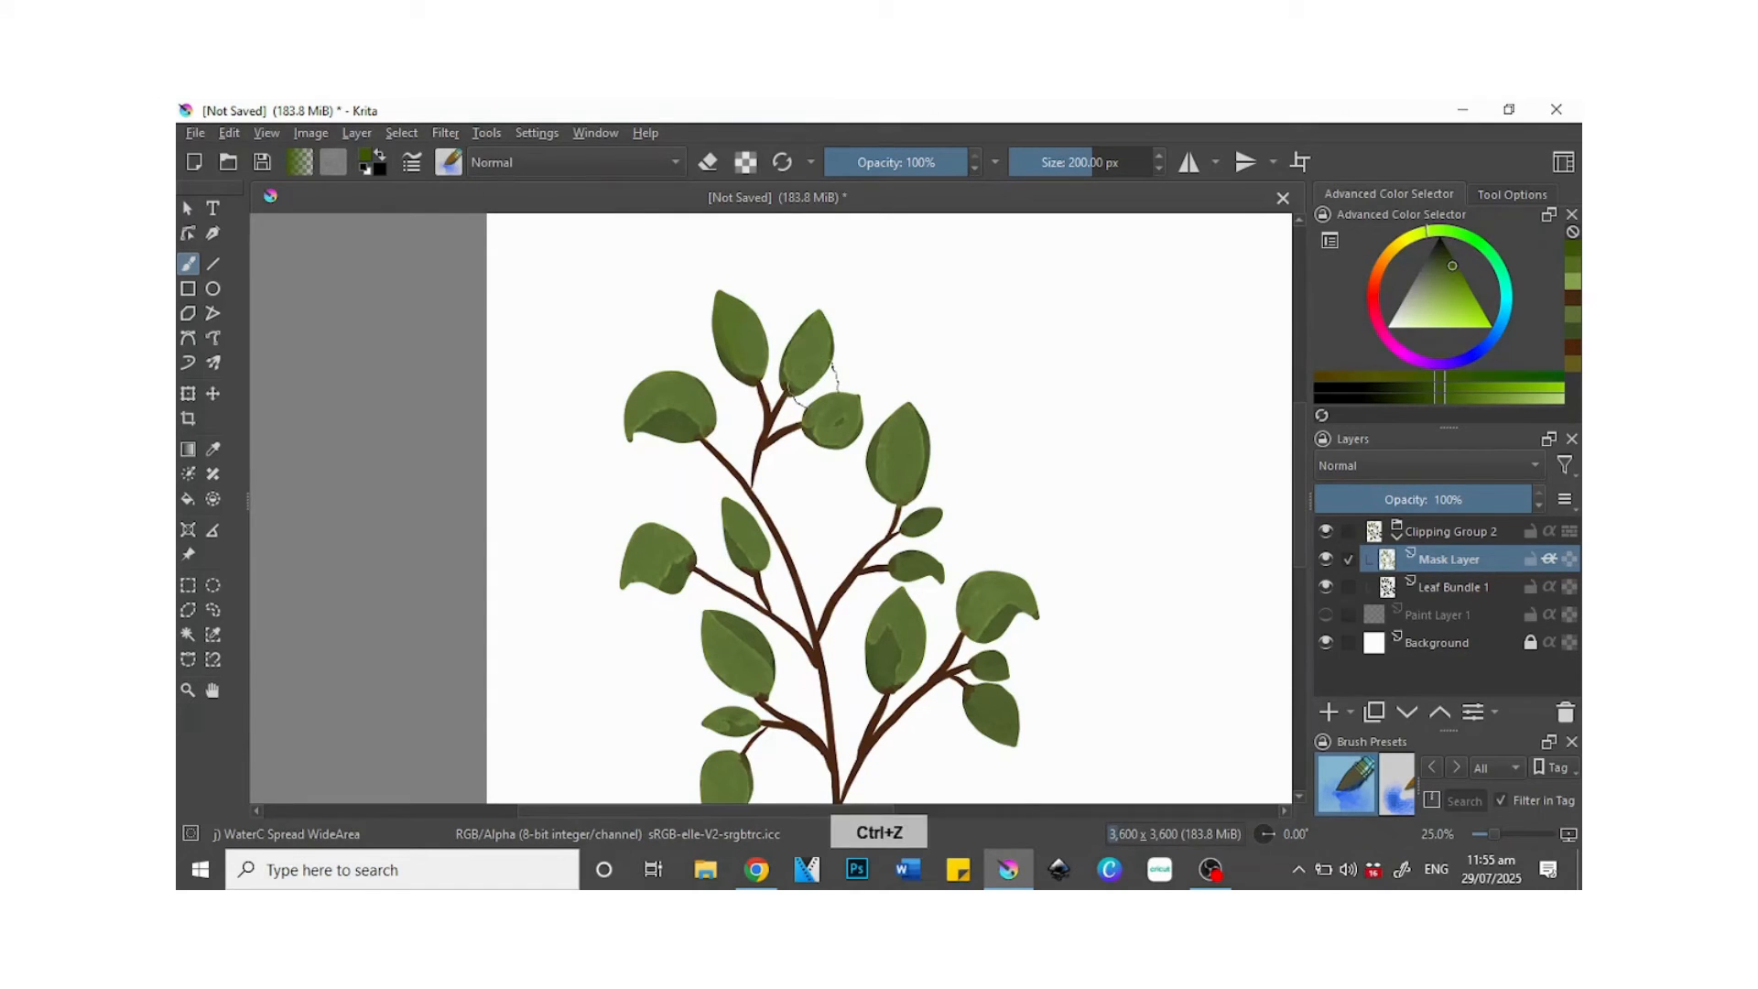
- Pick a medium green and brush it over the leaves on the right side with the WaterC Spread preset
drag(1446, 271, 1437, 277)
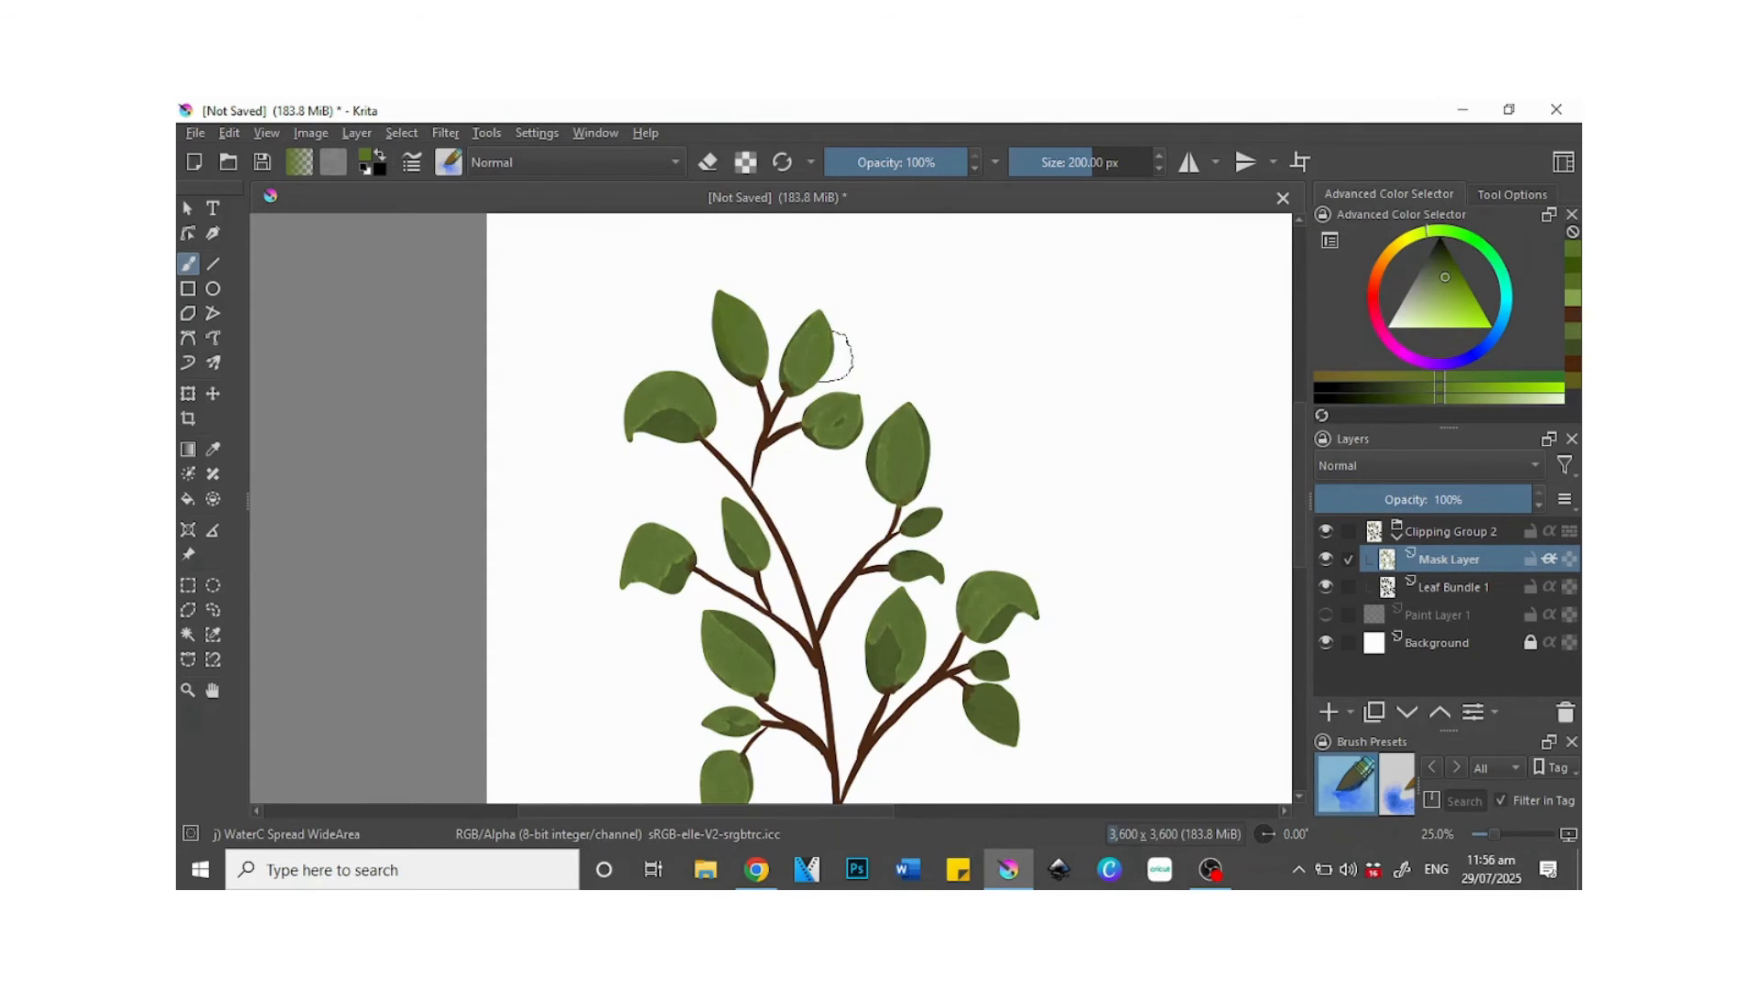
click(448, 163)
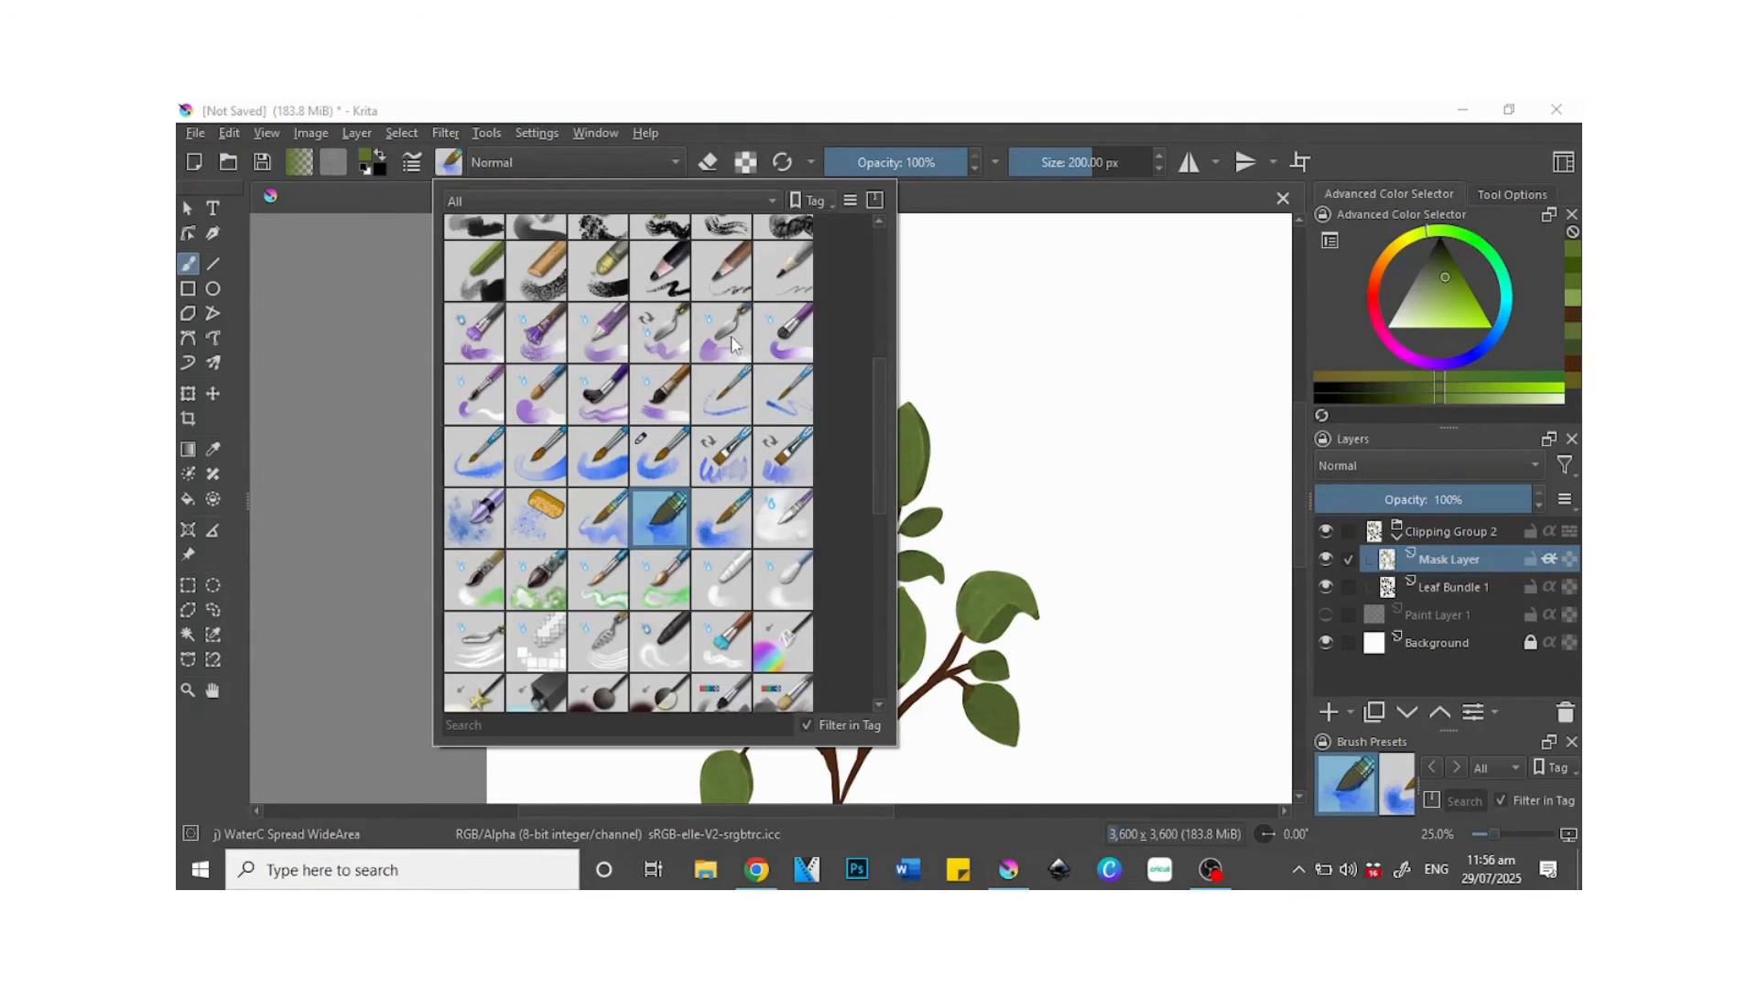
click(601, 519)
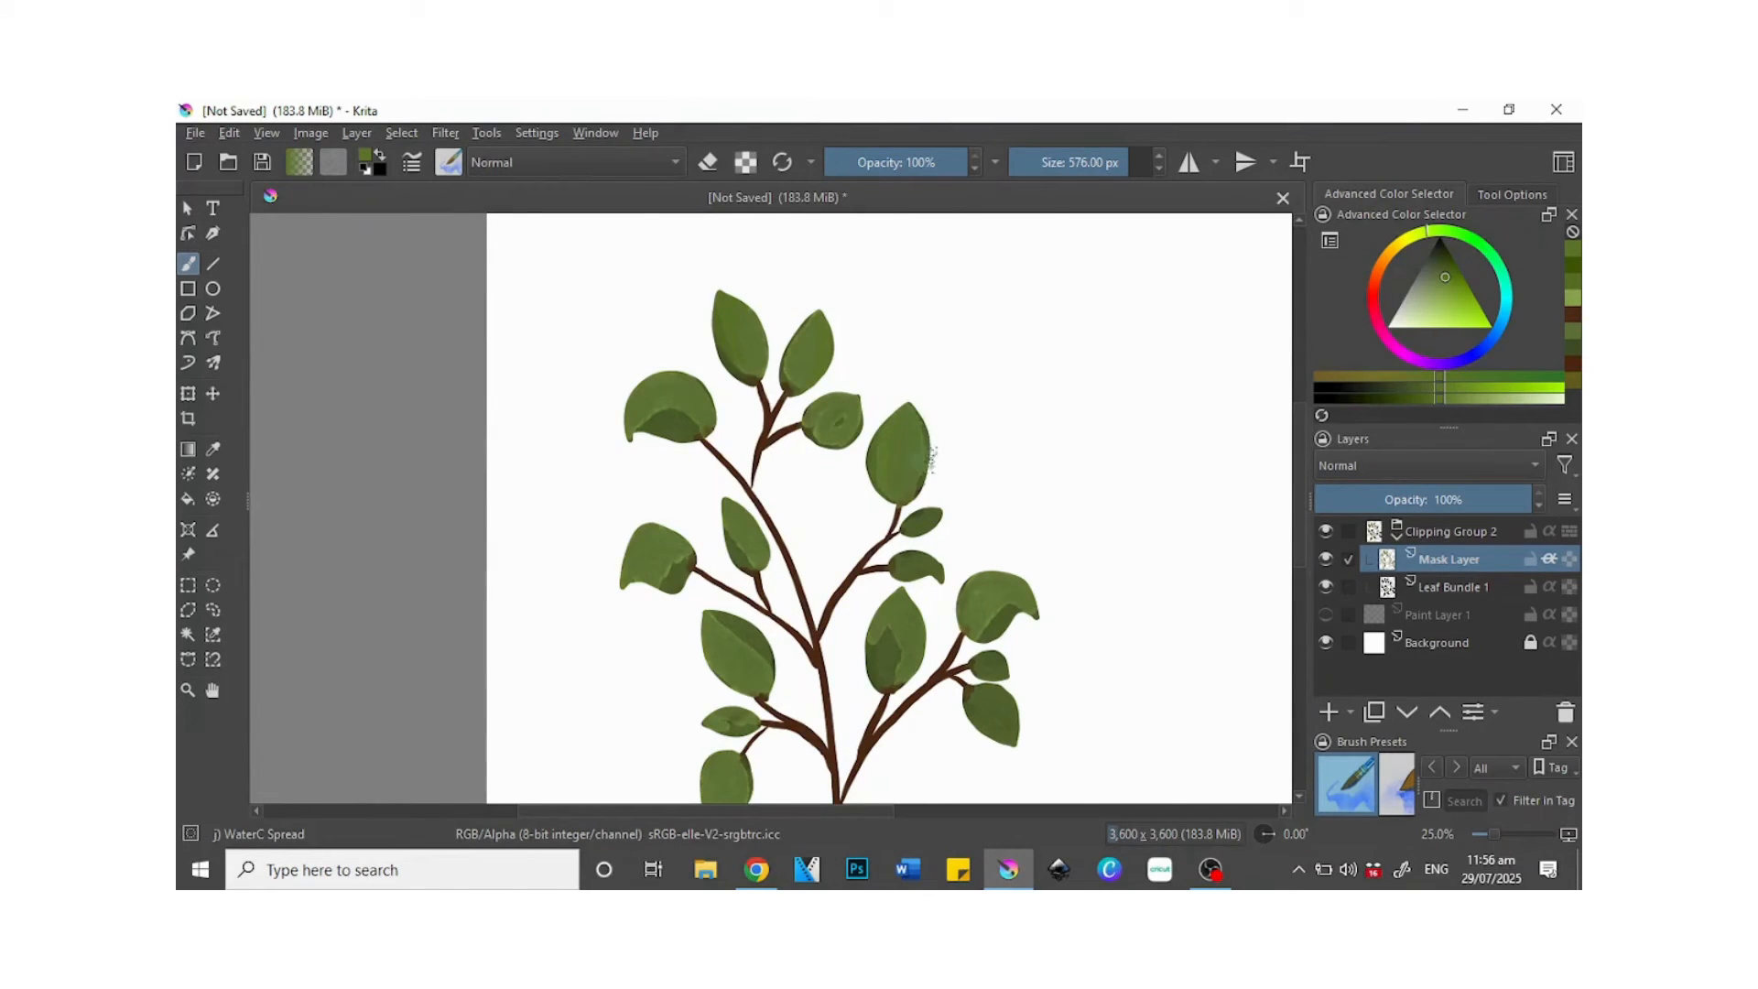
drag(982, 641, 1008, 618)
- Choose the WaterC Basic Round-Fringe 02 preset and sample a green from the right leaf of the top pair
click(453, 164)
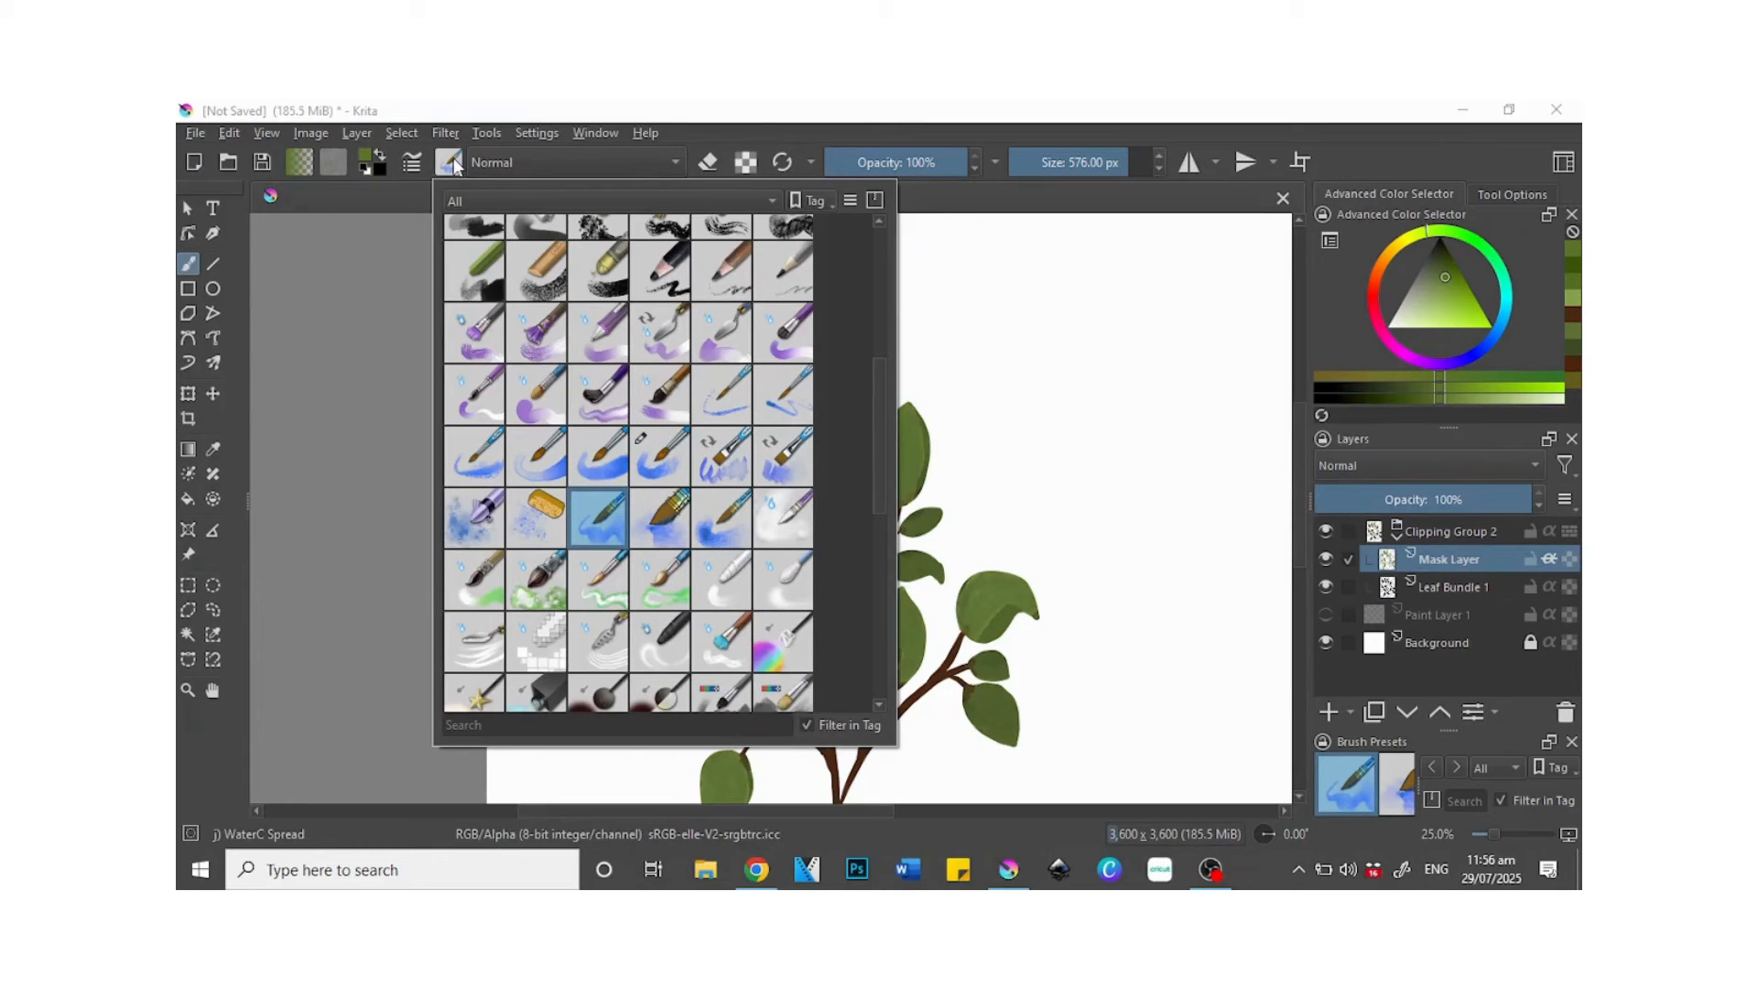
click(555, 464)
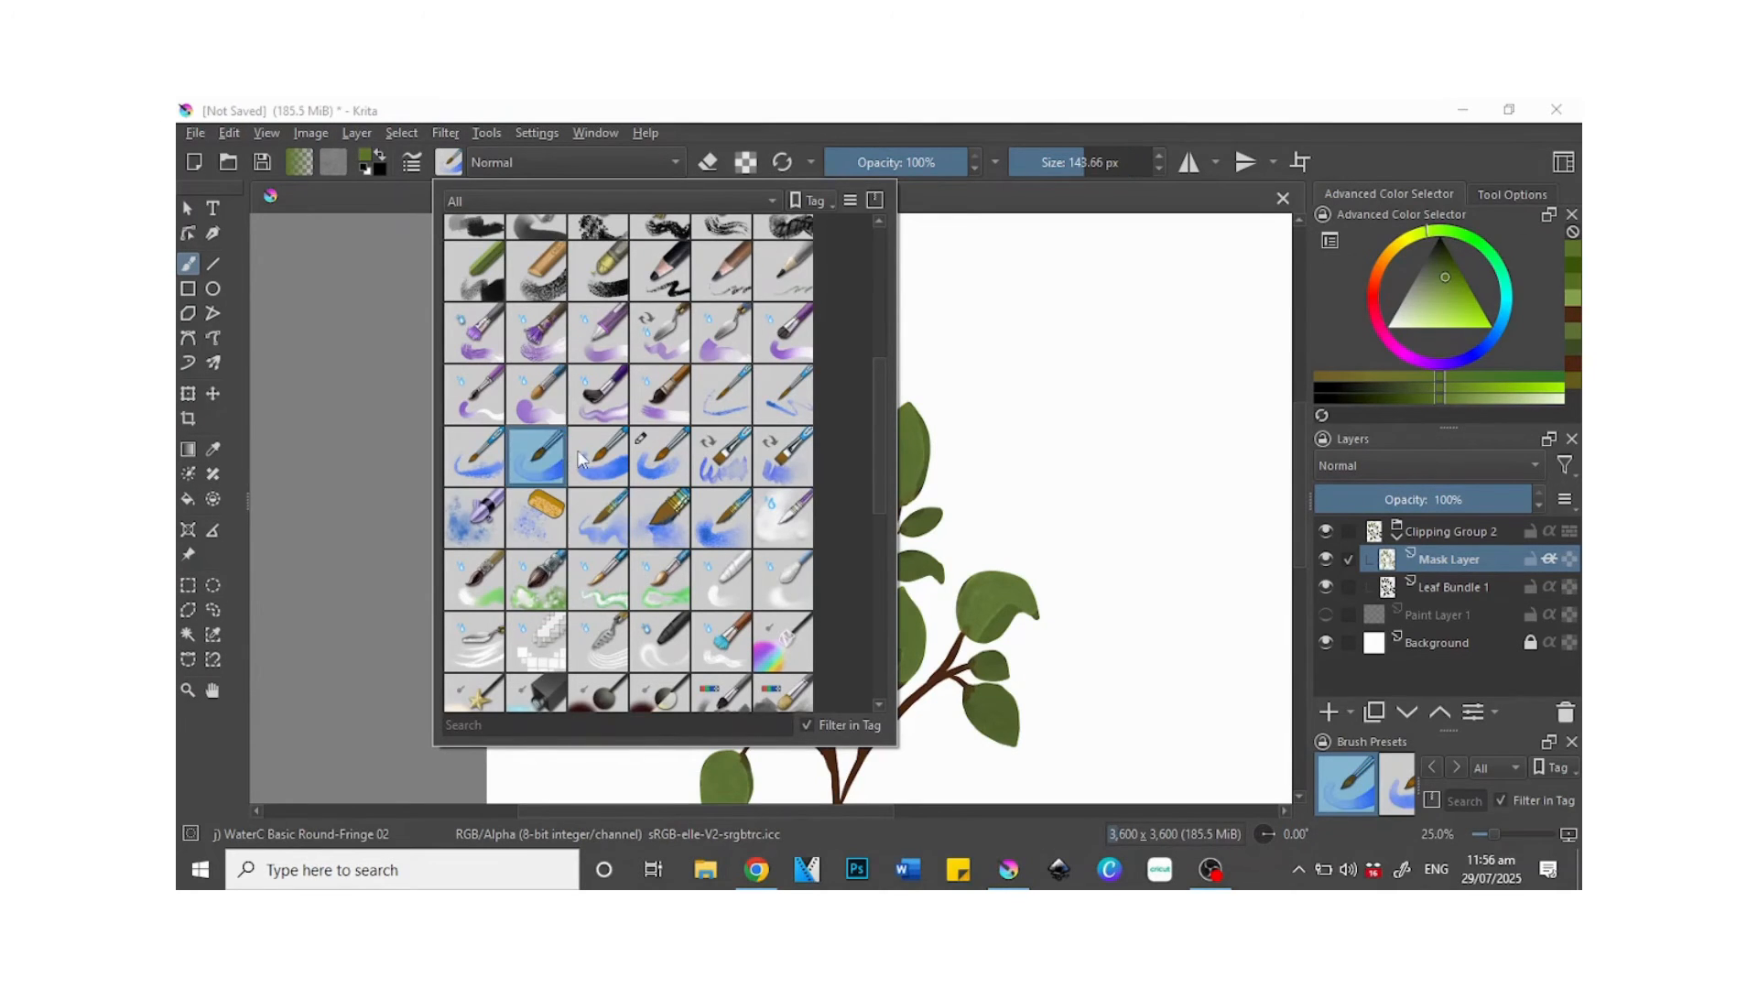
click(954, 216)
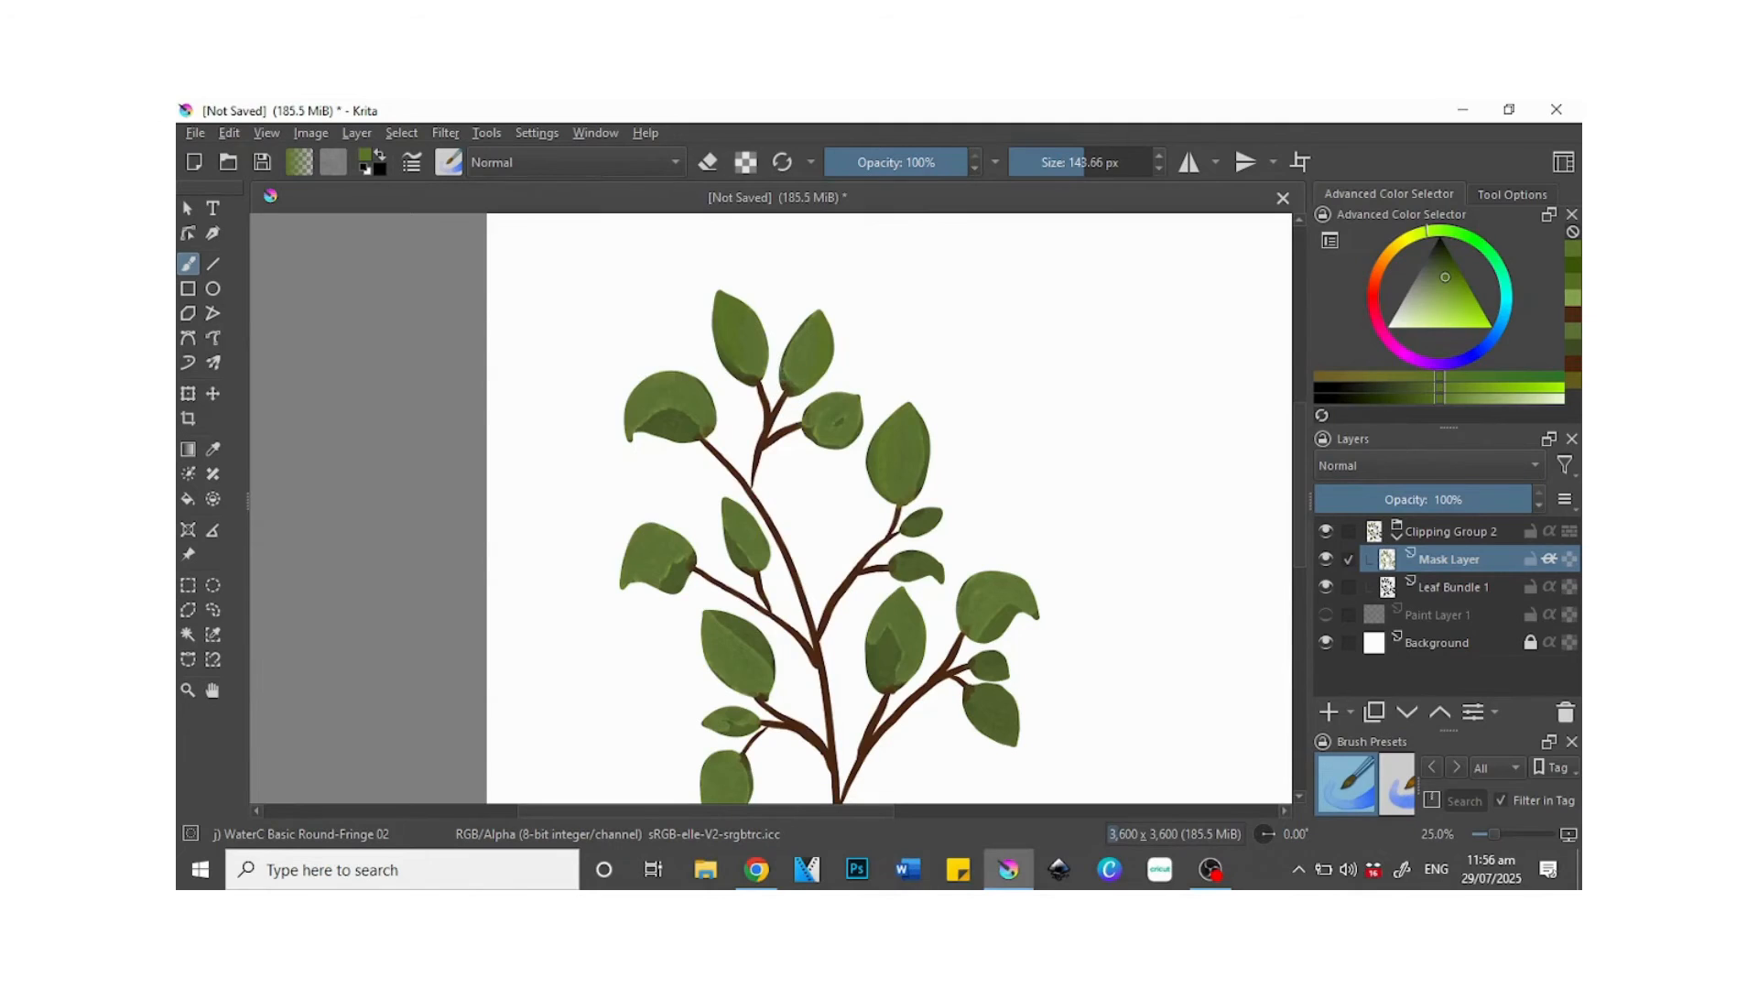
ctrl+click(781, 386)
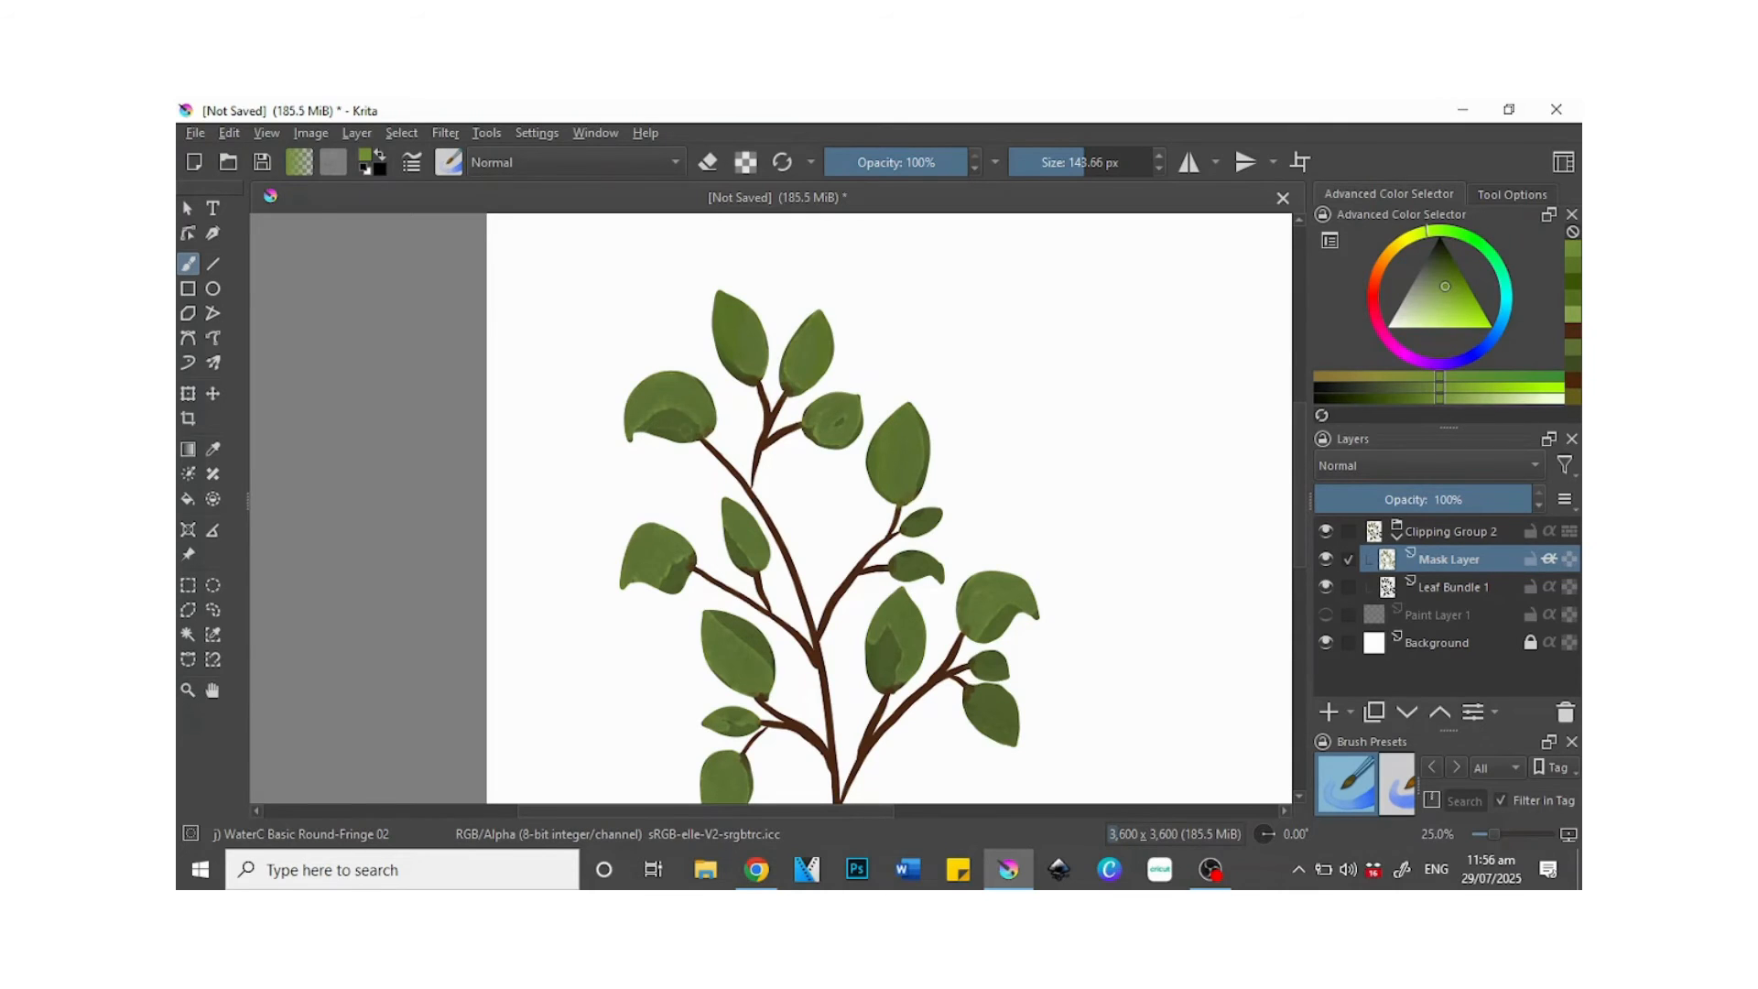
- Brush the sampled green over the upper-left curled leaf, the large leaf right of the stem and the lower-right leaves to blend their highlights
drag(693, 428, 717, 419)
drag(887, 654, 872, 684)
mouse_move(998, 657)
mouse_down()
mouse_move(982, 674)
mouse_move(1006, 723)
mouse_up()
click(214, 694)
drag(810, 733, 789, 575)
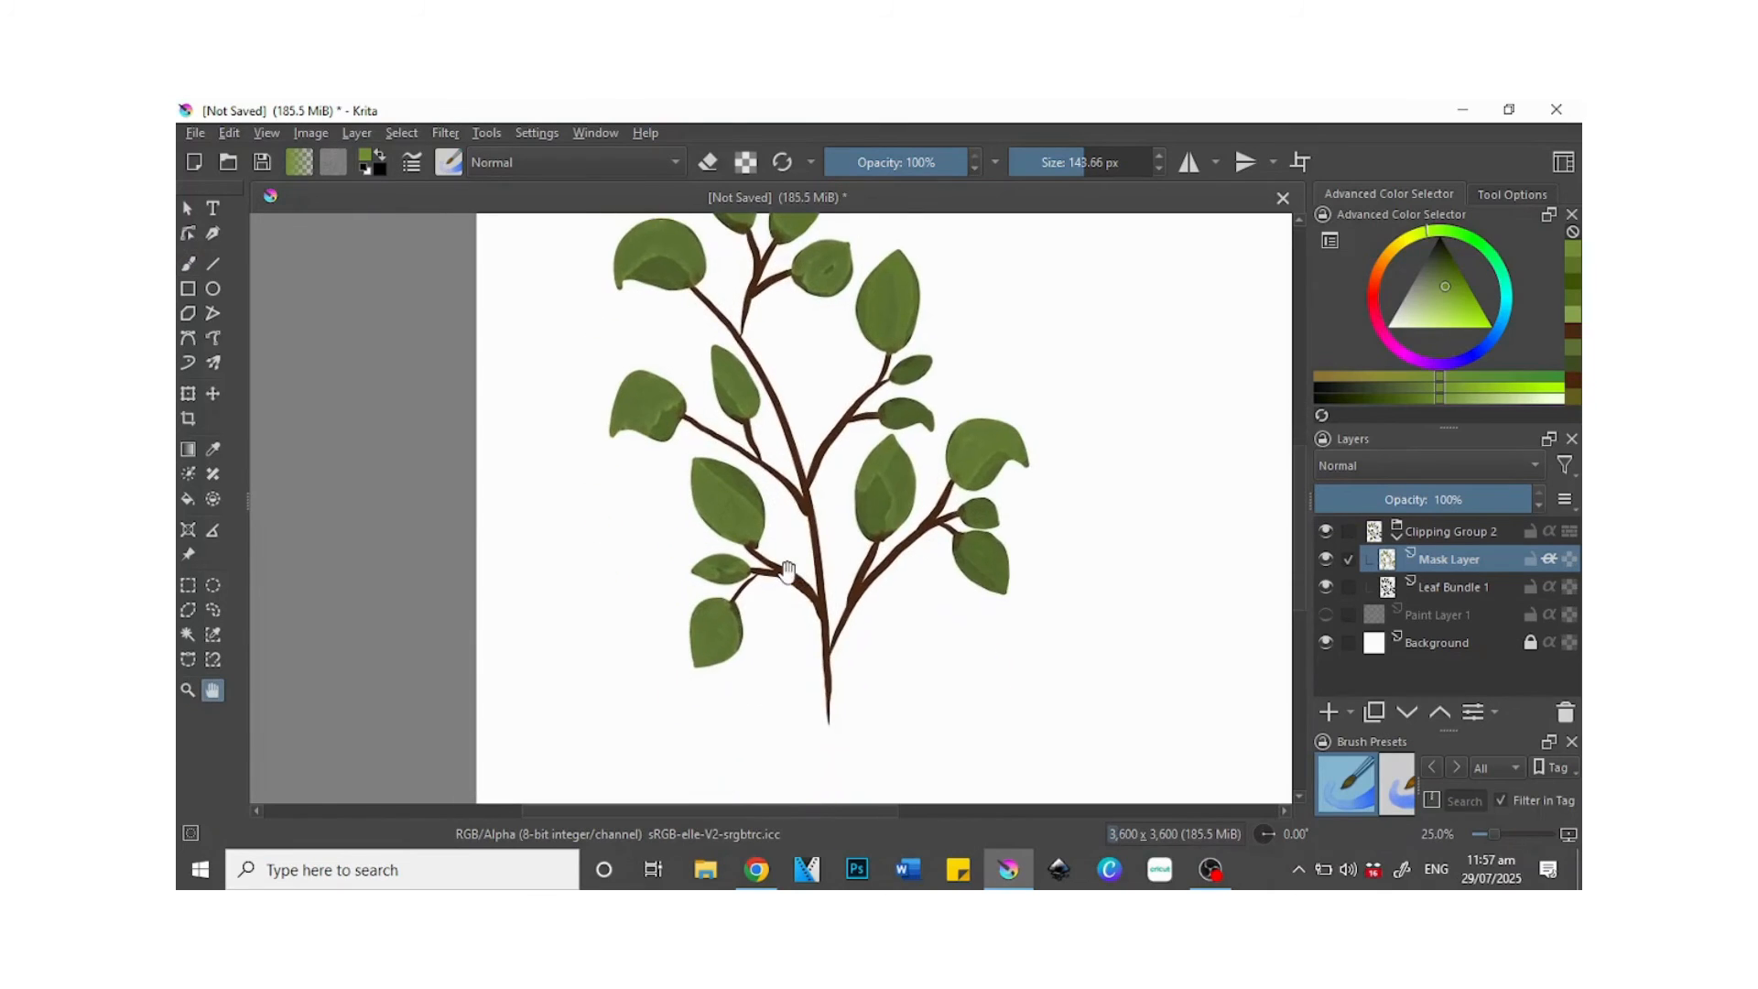
click(189, 266)
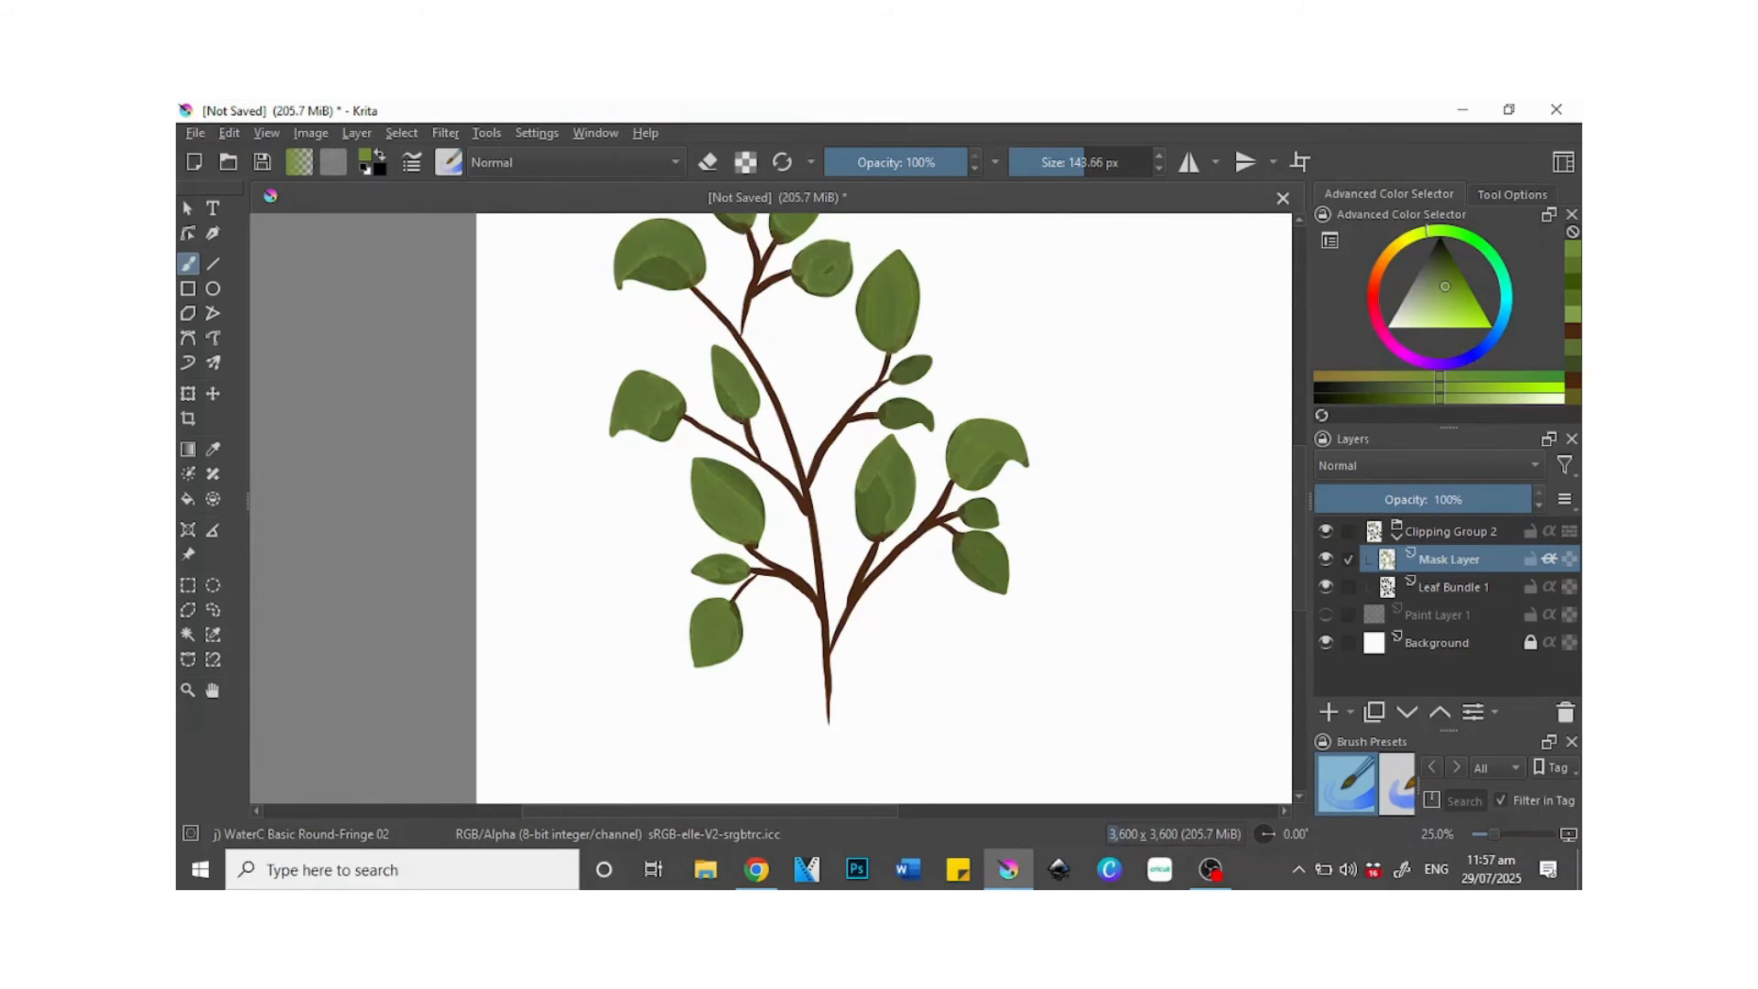
drag(1301, 477, 1300, 444)
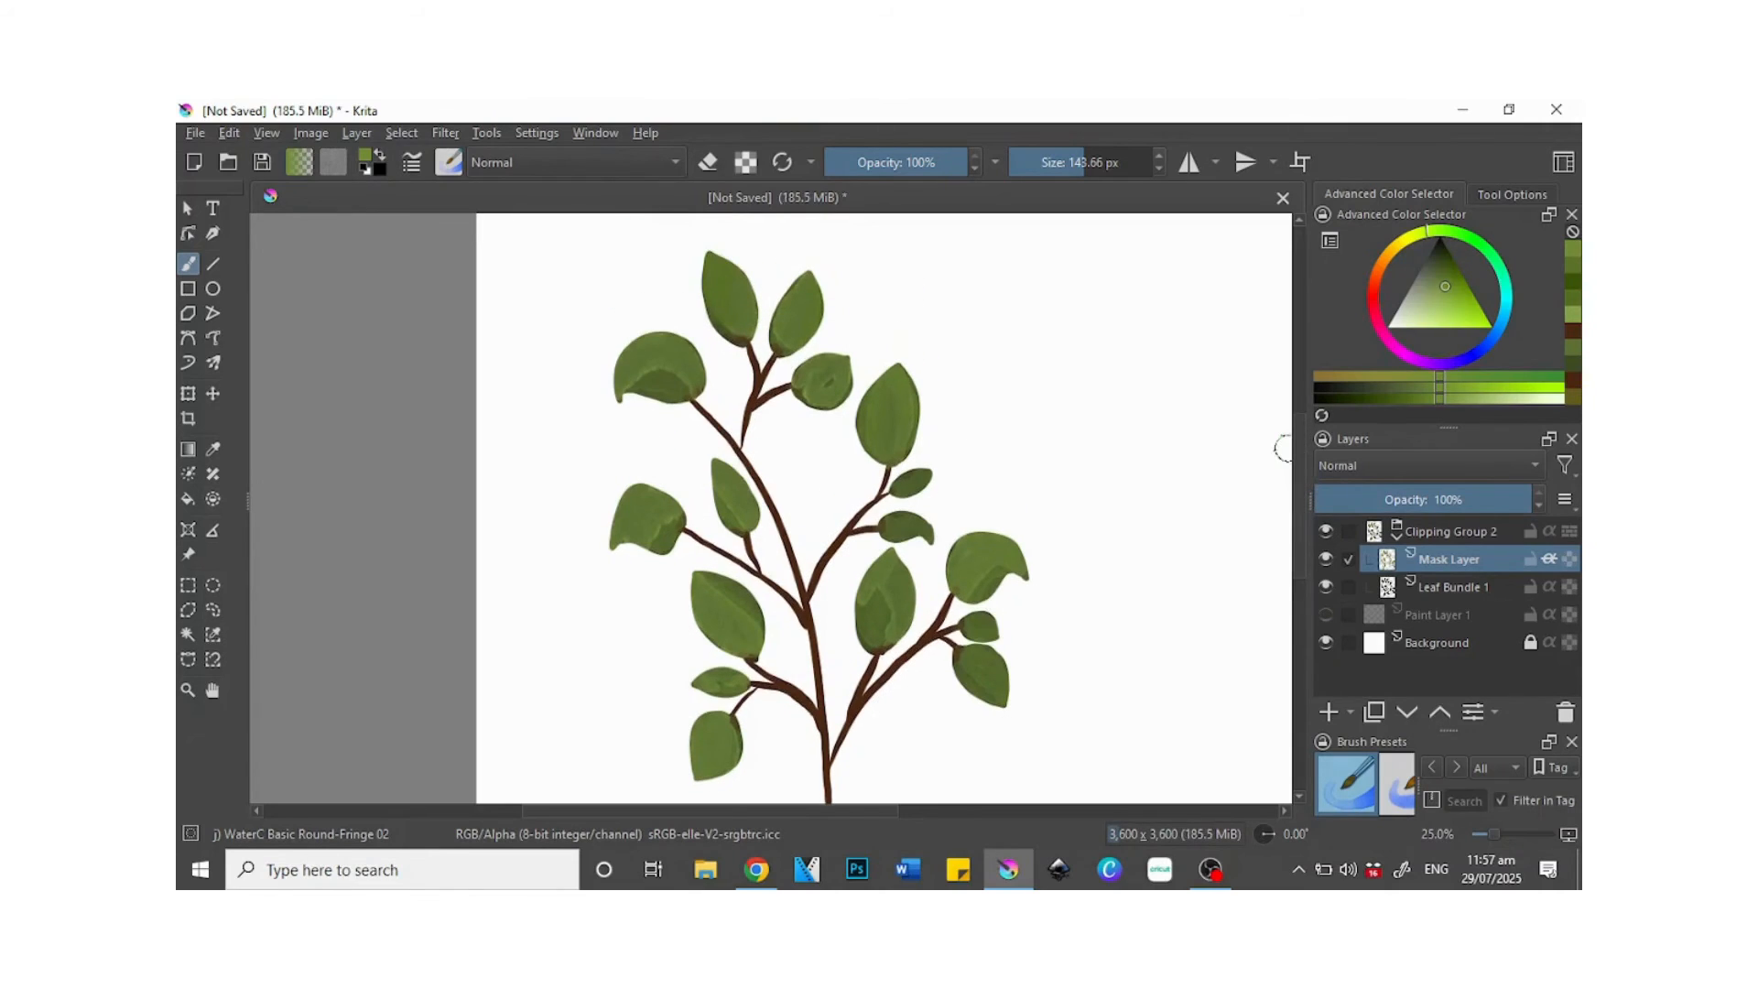
- Choose the WaterC Basic Lines-Dry preset and pick the dark brown from the recent colours
click(449, 162)
scroll(872, 304, up, 5)
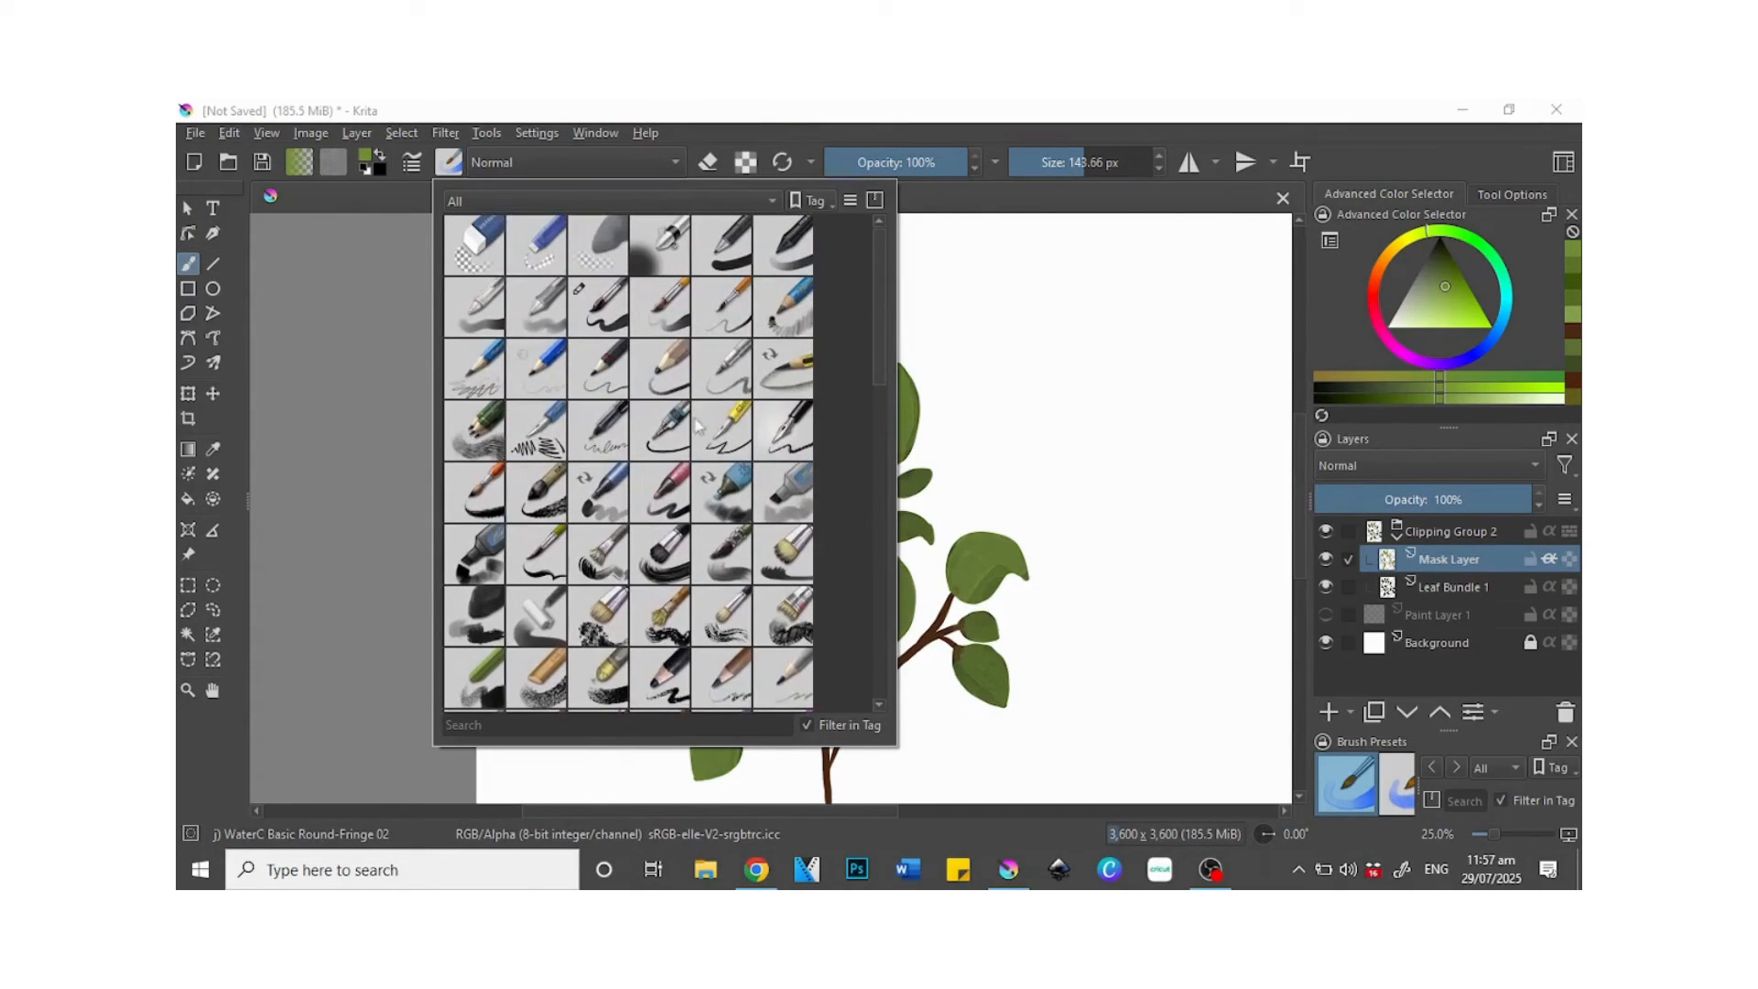
scroll(881, 333, down, 5)
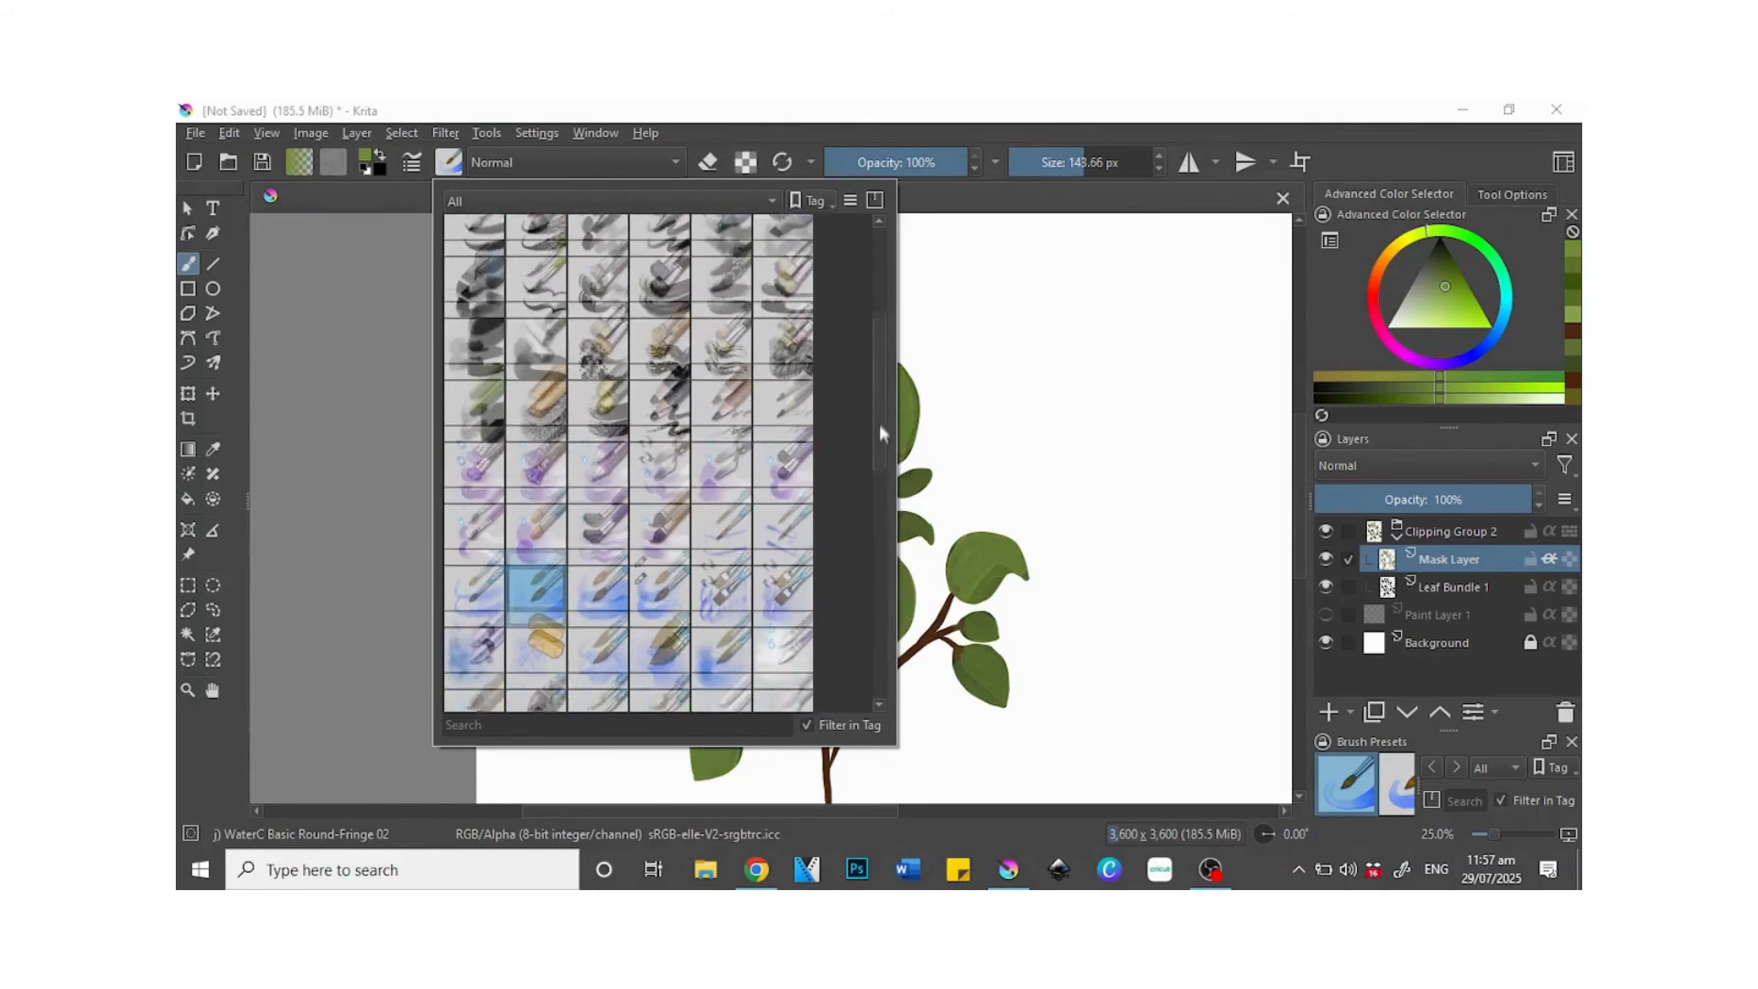
click(728, 424)
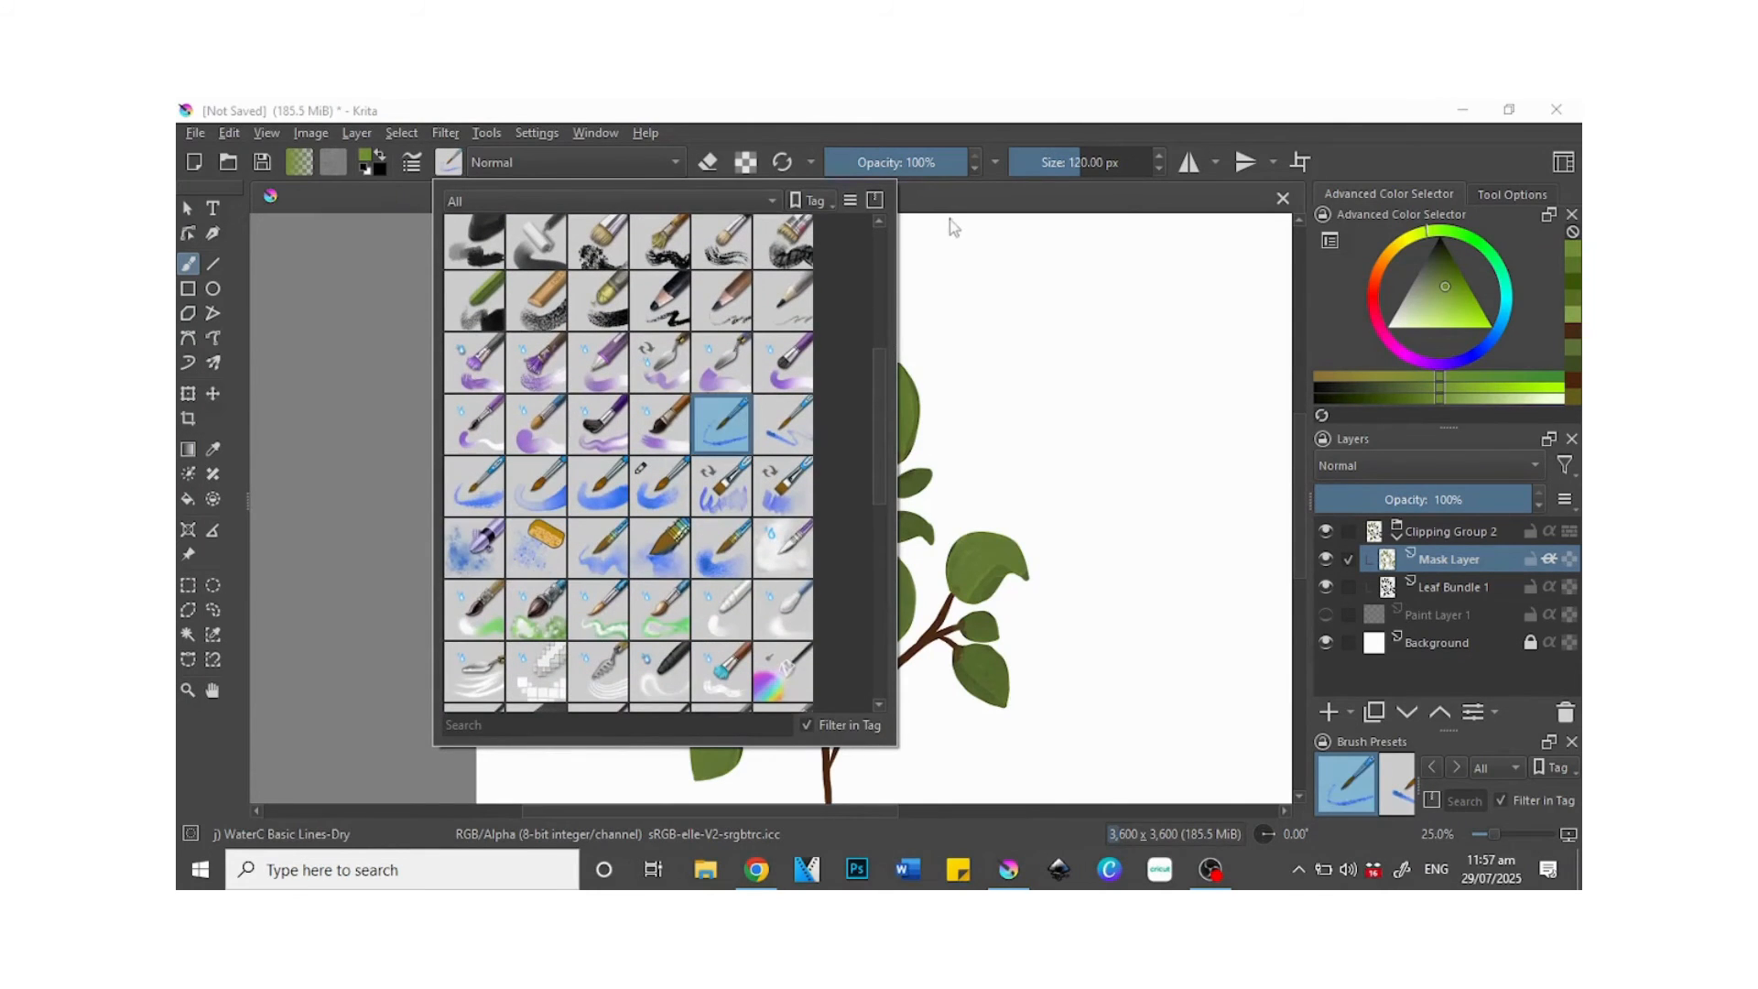
click(911, 217)
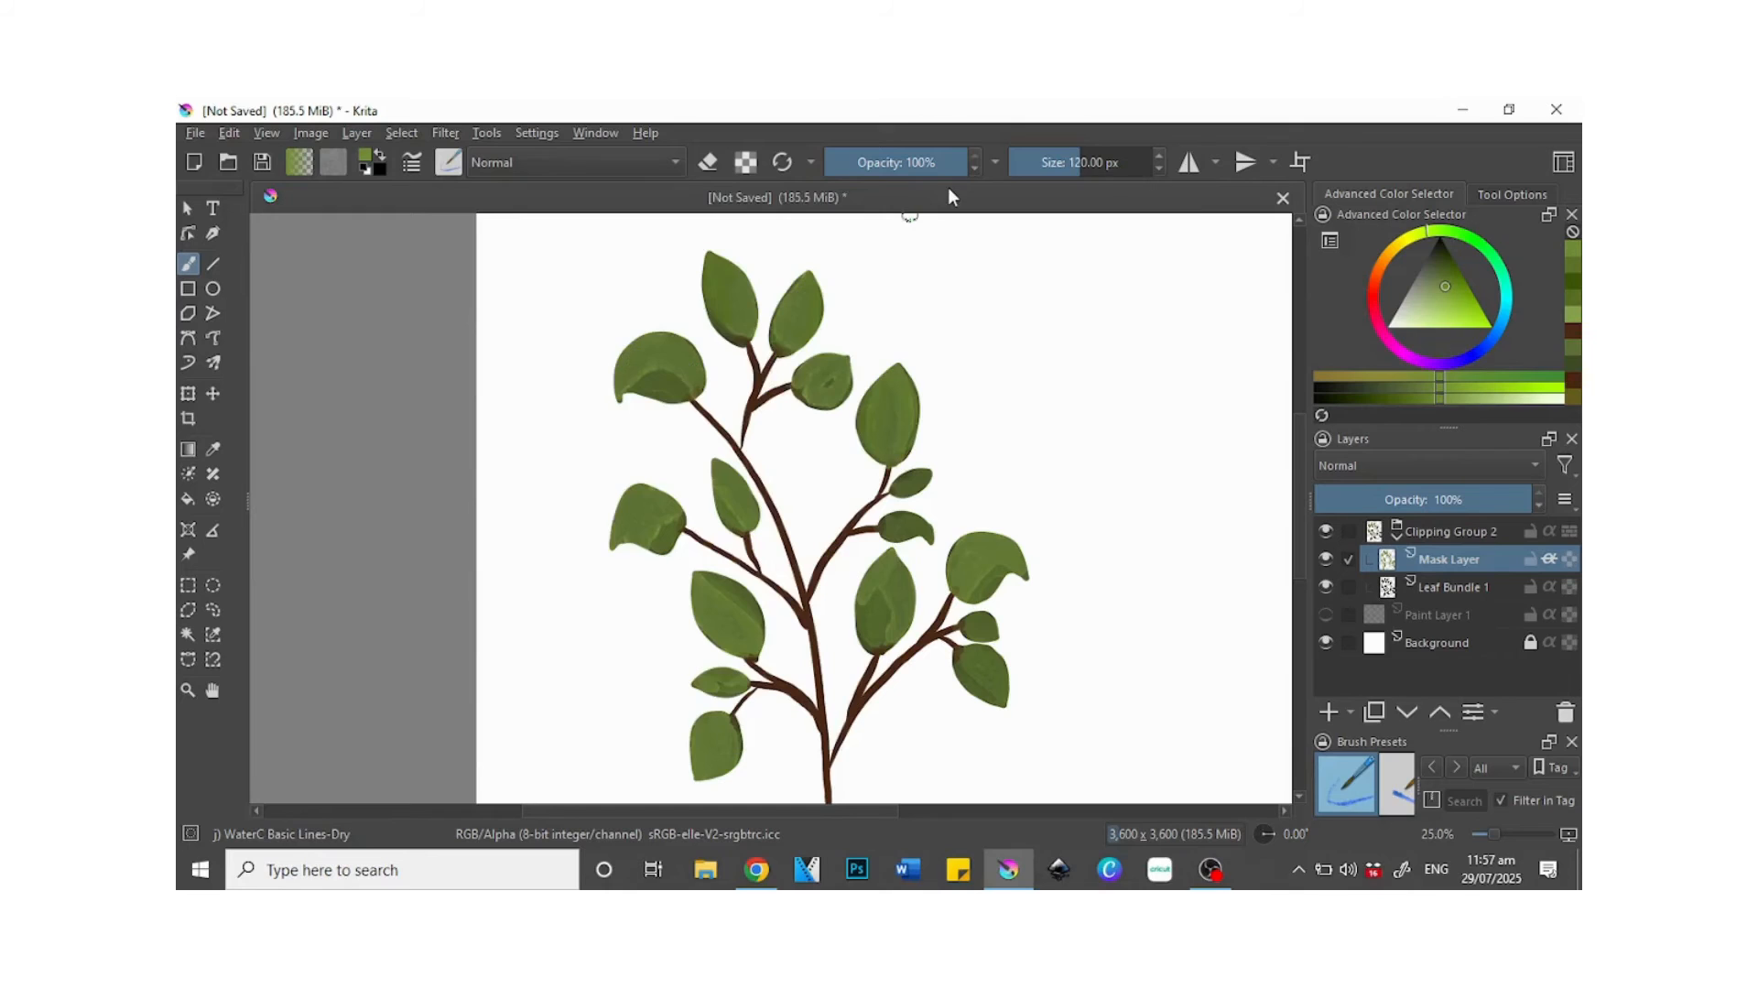
click(1575, 337)
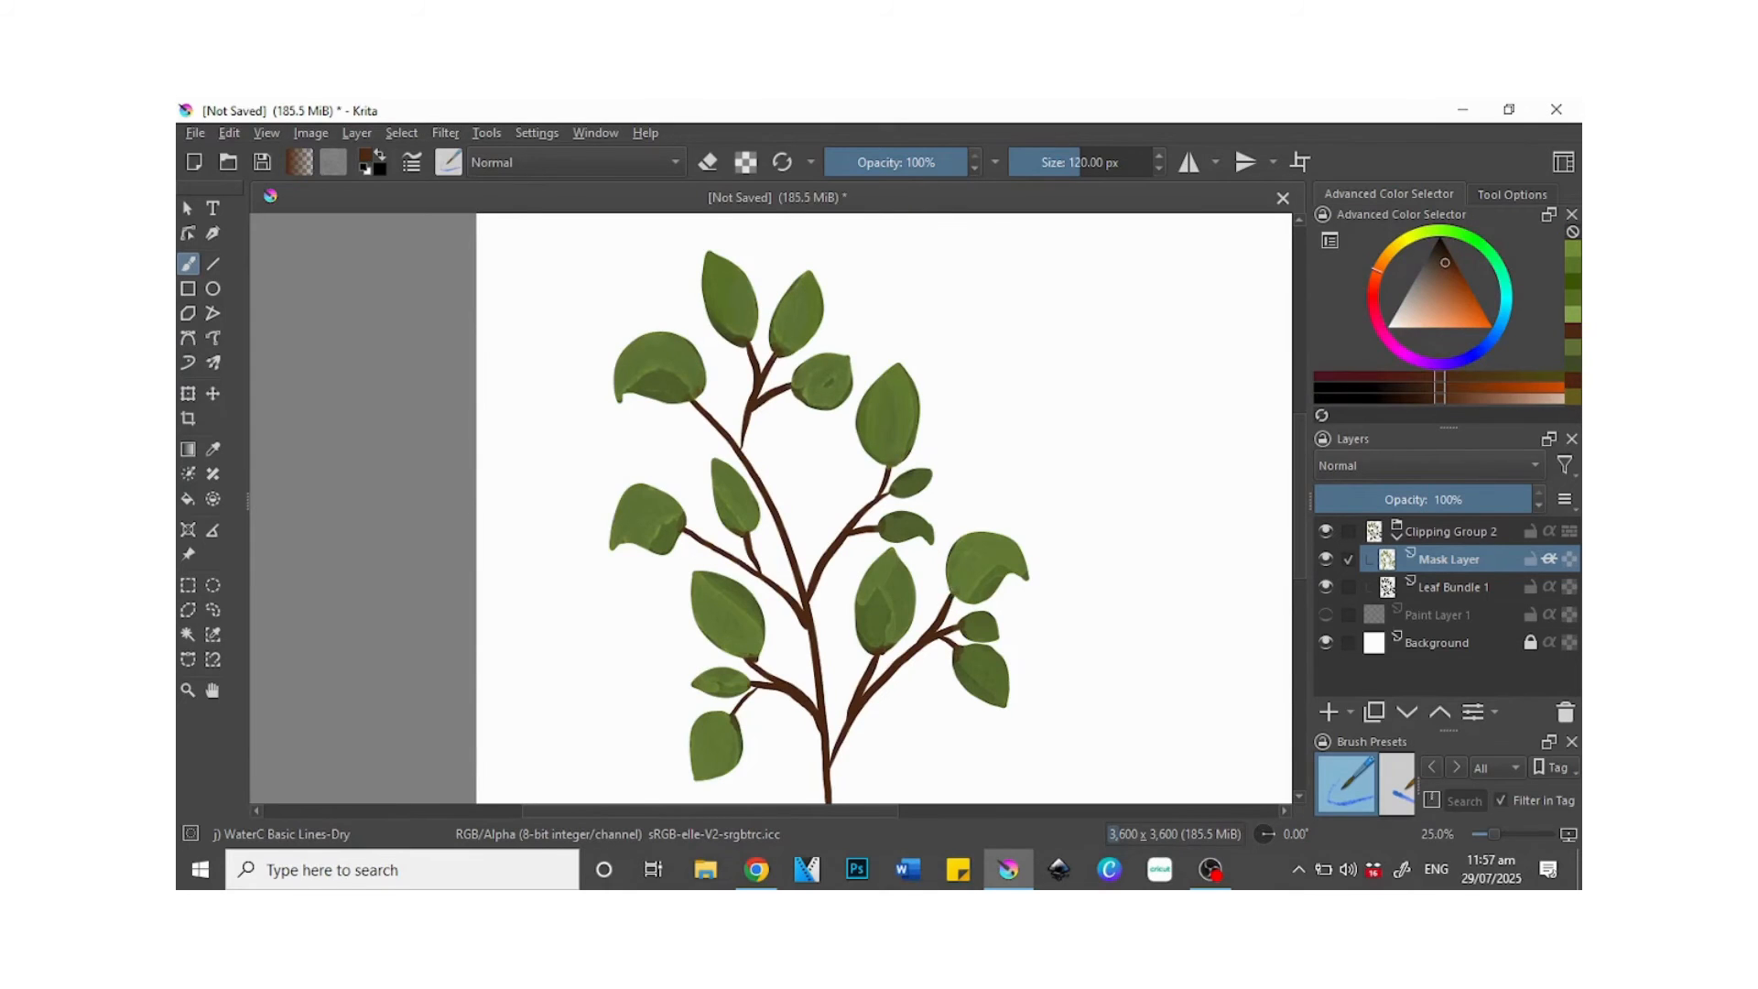
- Brush dark brown over the points where the leaves join their stems
click(950, 590)
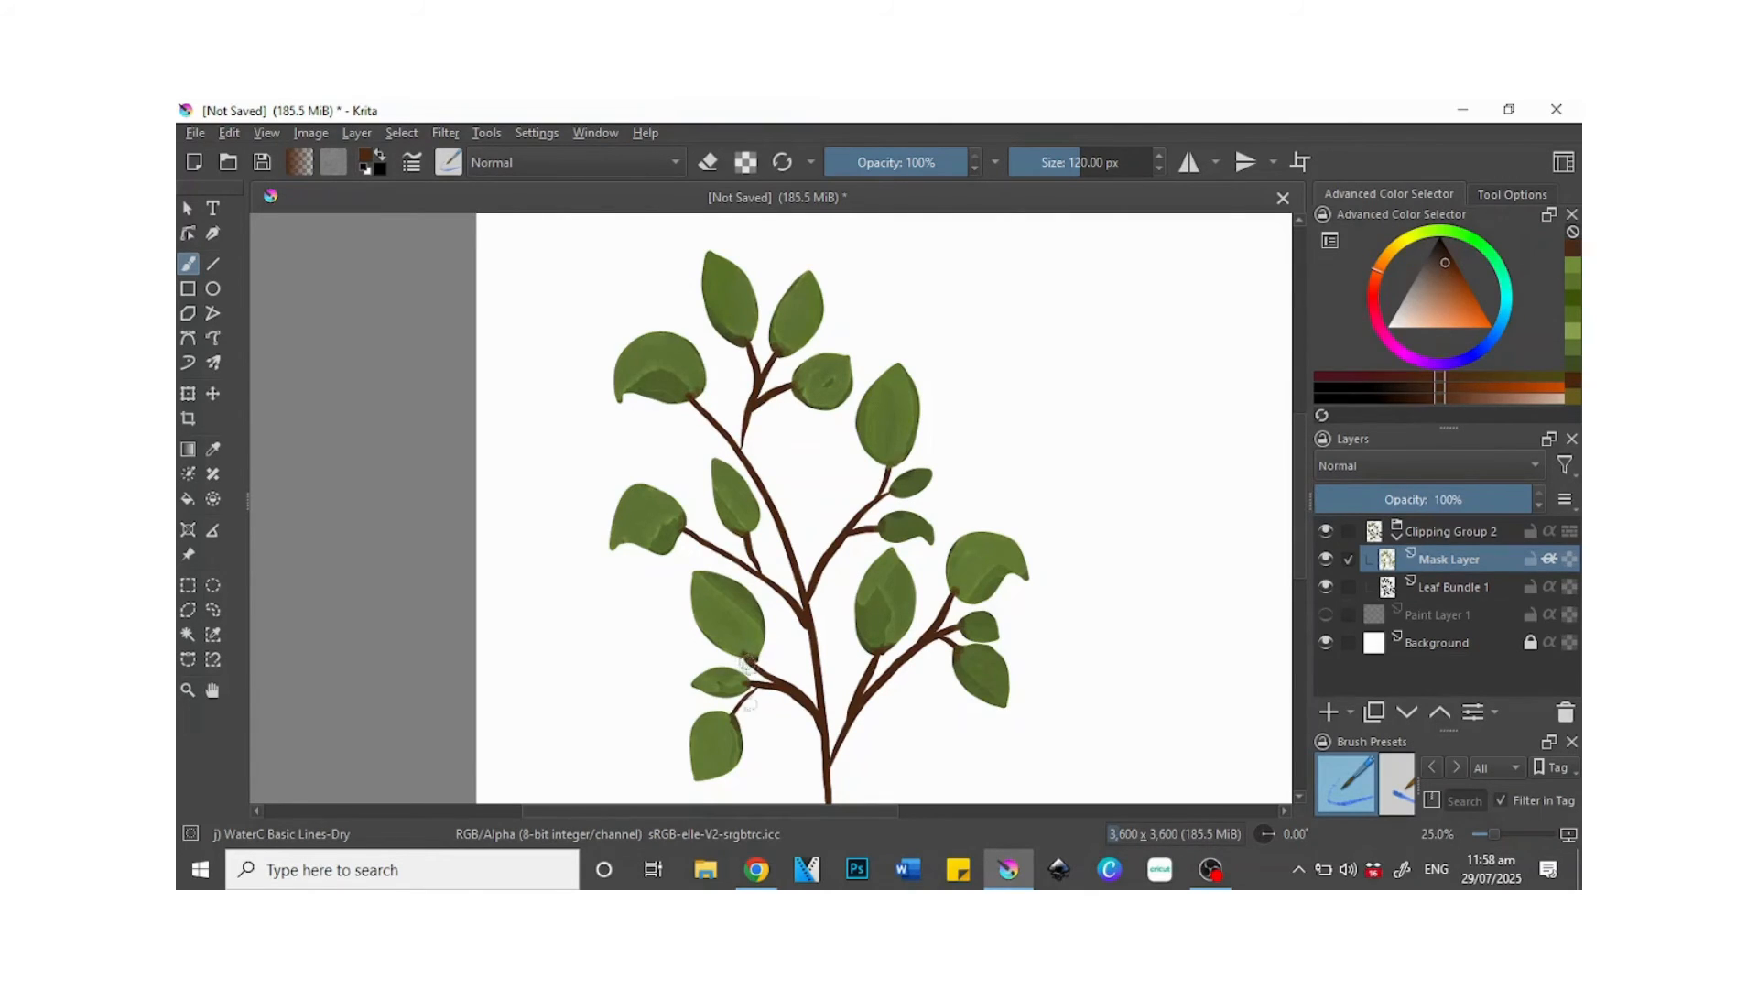
click(732, 717)
click(692, 402)
- Choose the Charcoal Pencil Medium preset and pick a dark green from the recent colours
mouse_move(1299, 424)
mouse_down()
mouse_move(1298, 485)
mouse_move(1296, 437)
mouse_up()
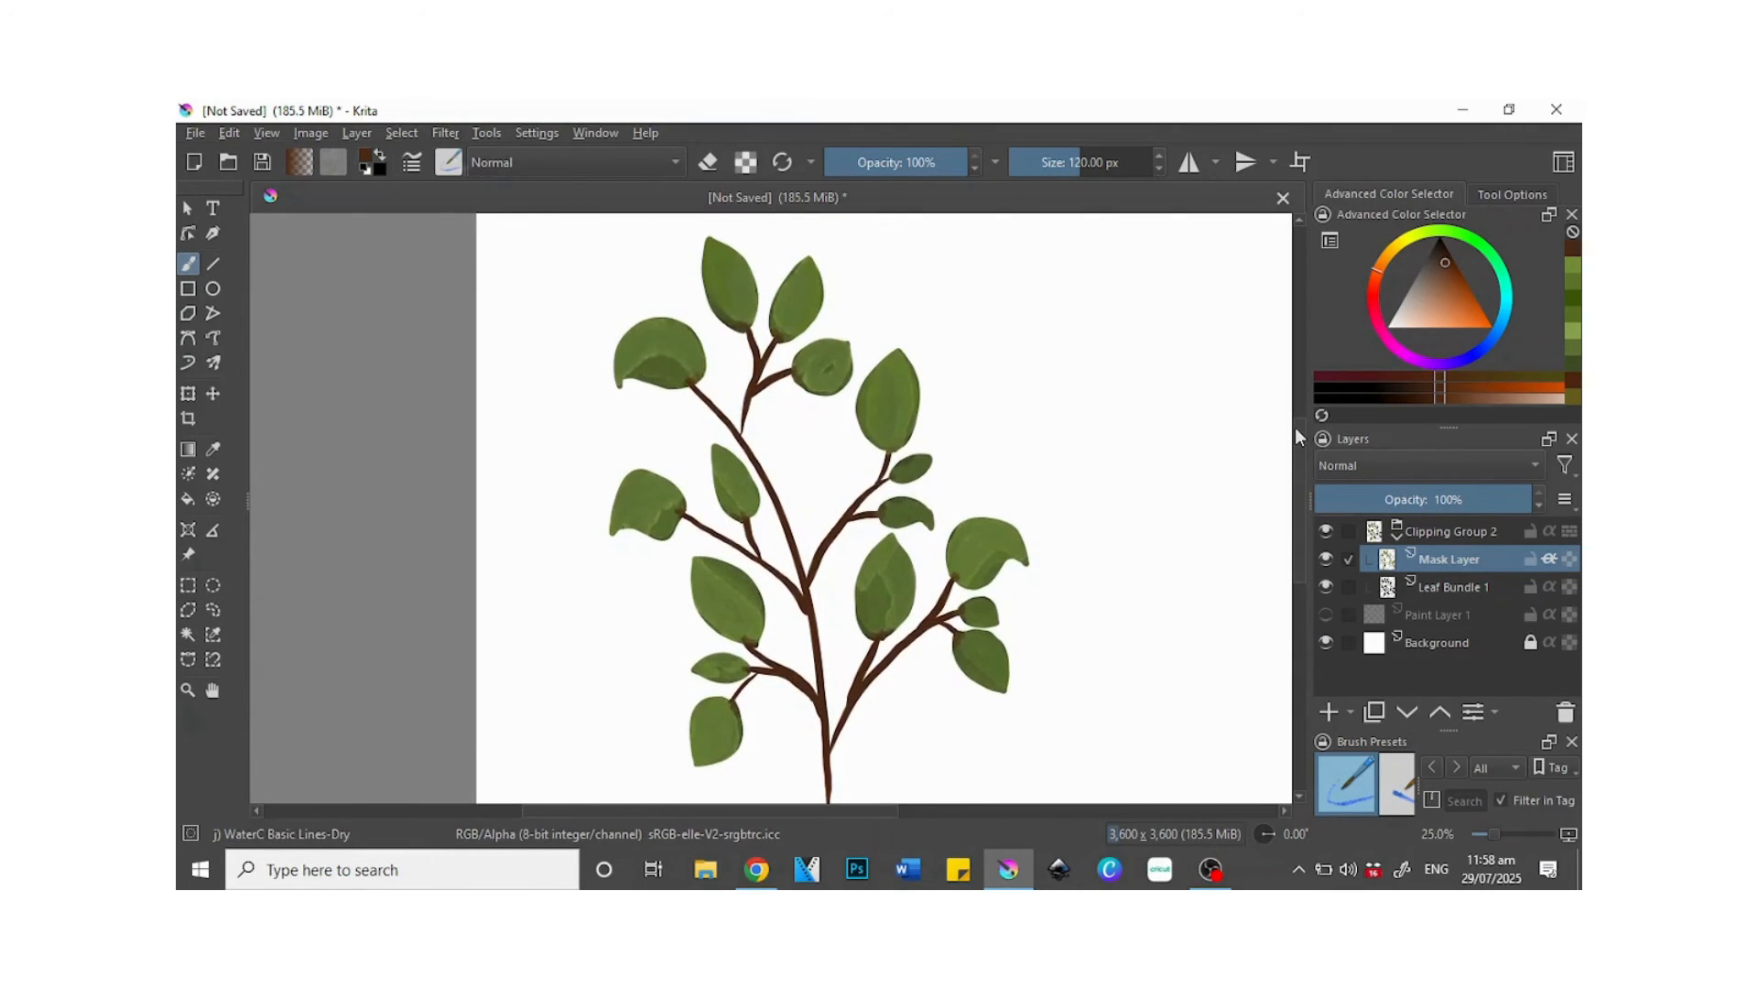
key(F6)
drag(881, 374, 866, 305)
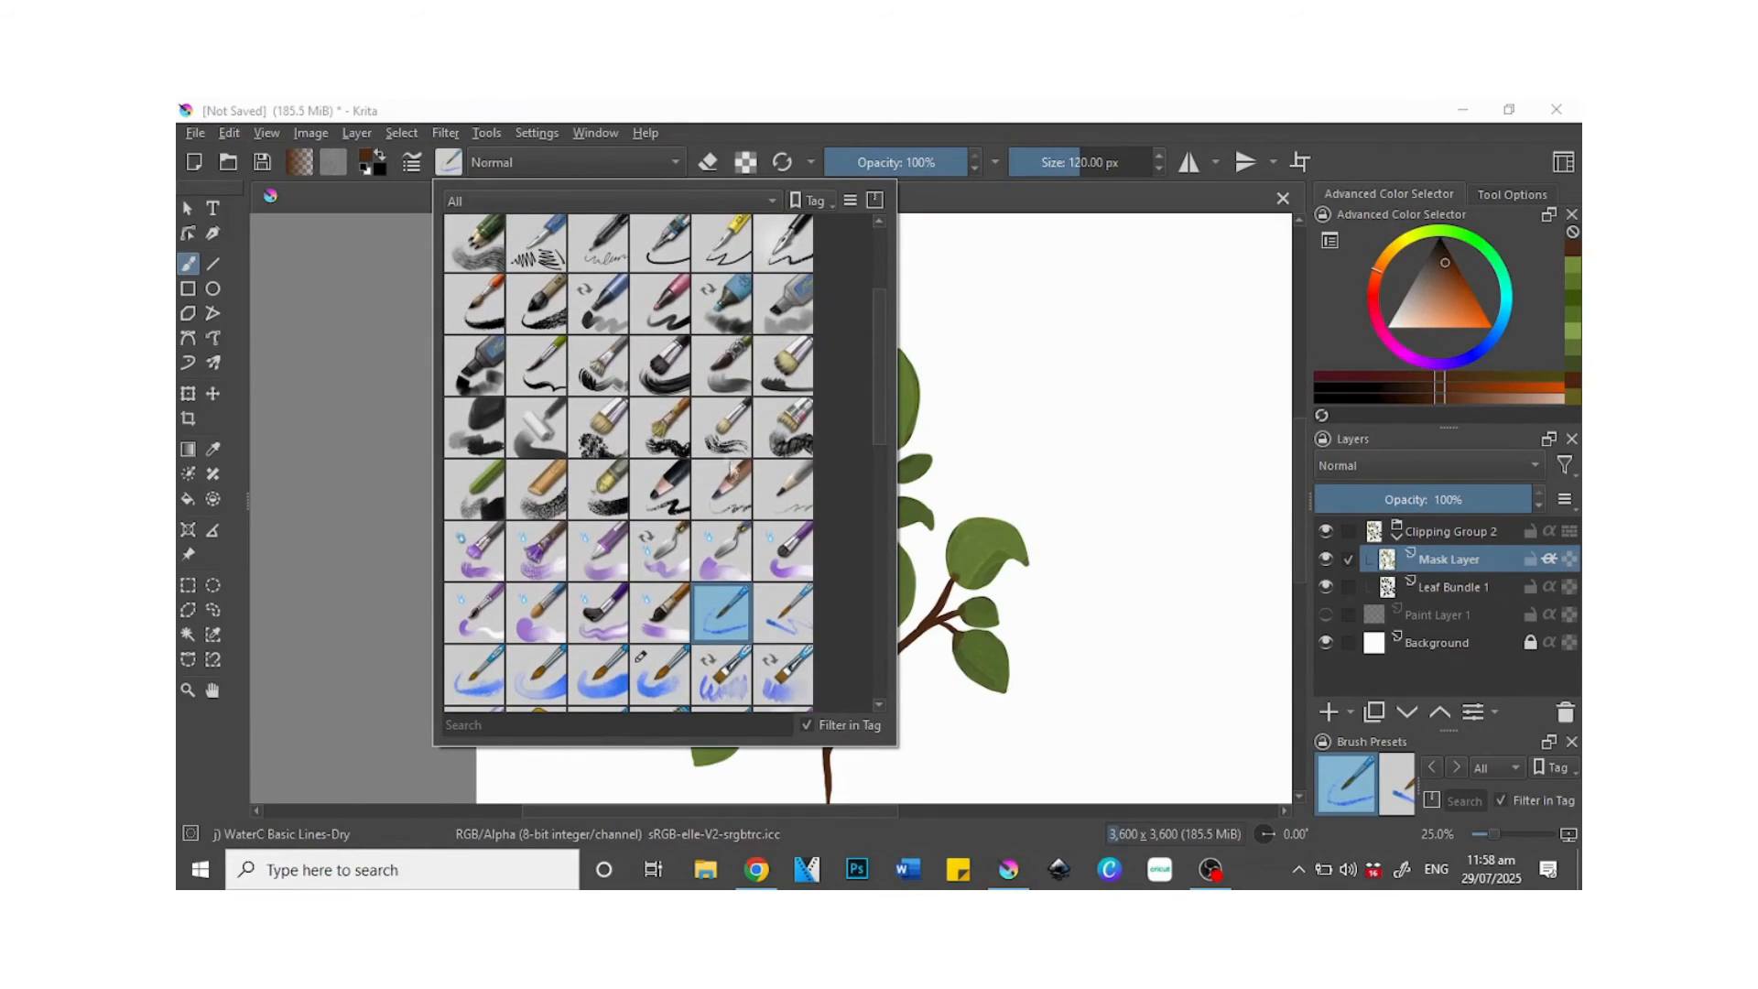
click(728, 481)
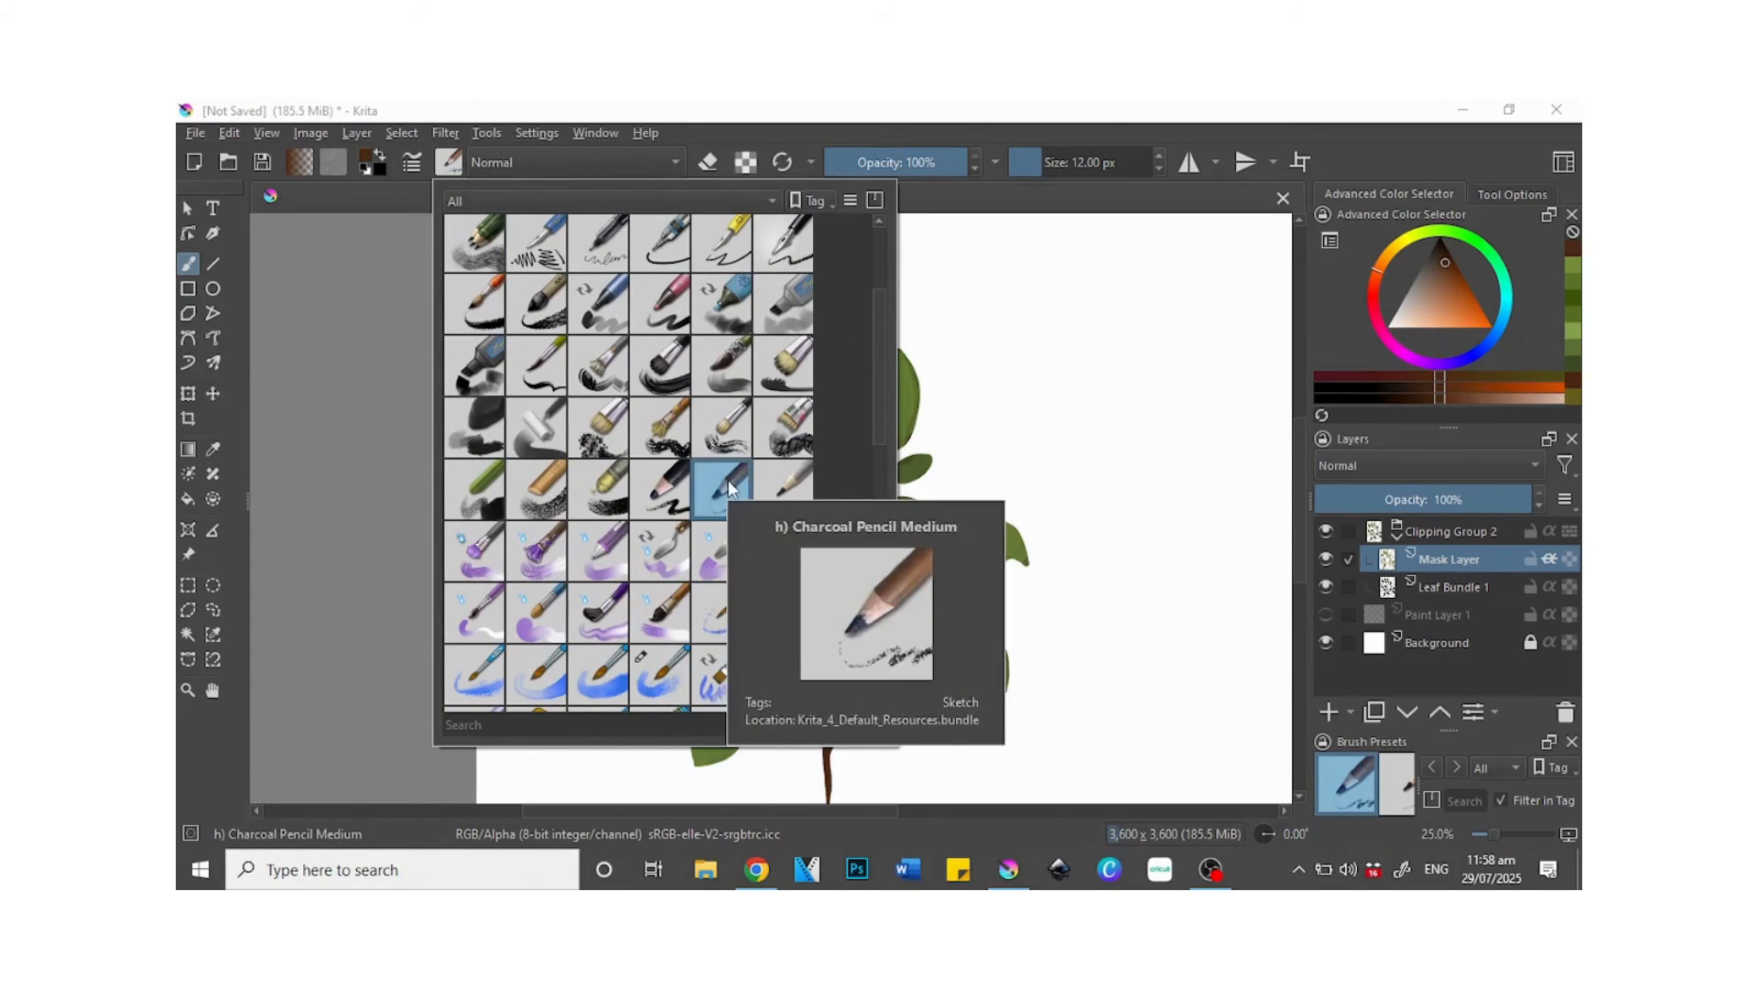
click(927, 194)
click(1573, 301)
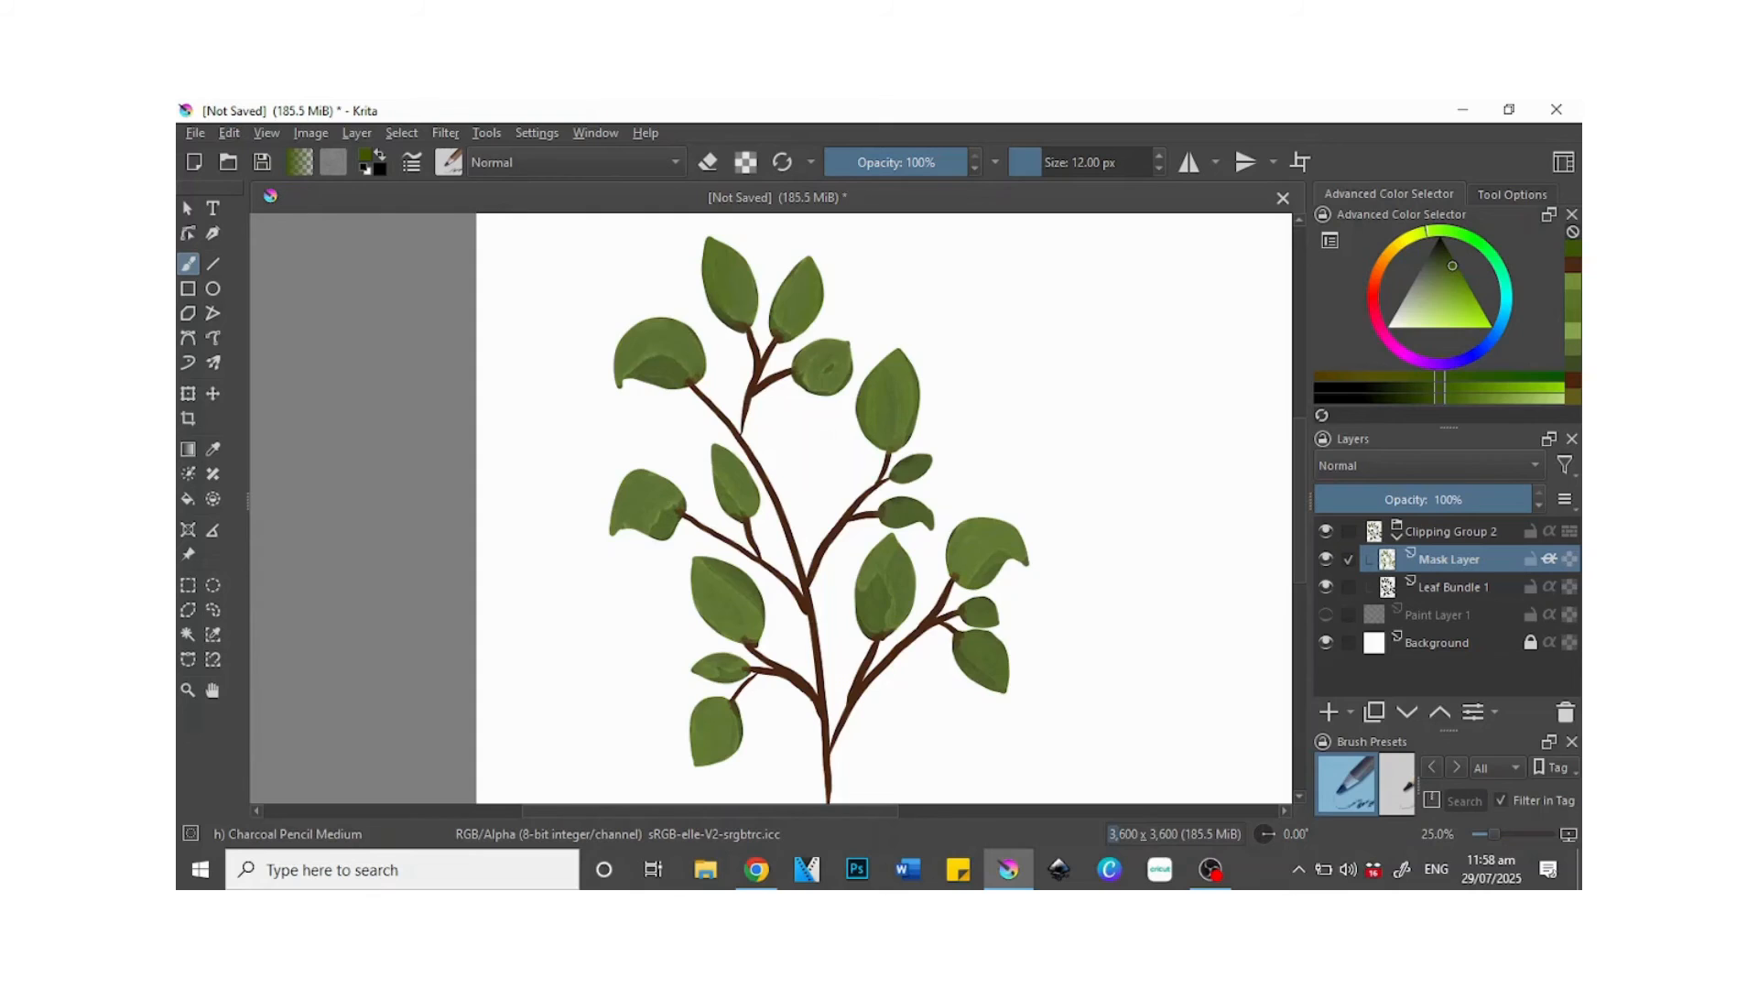
- Draw fine dark green veins on the leaves across the whole bundle with the 12 px charcoal pencil
scroll(746, 508, up, 2)
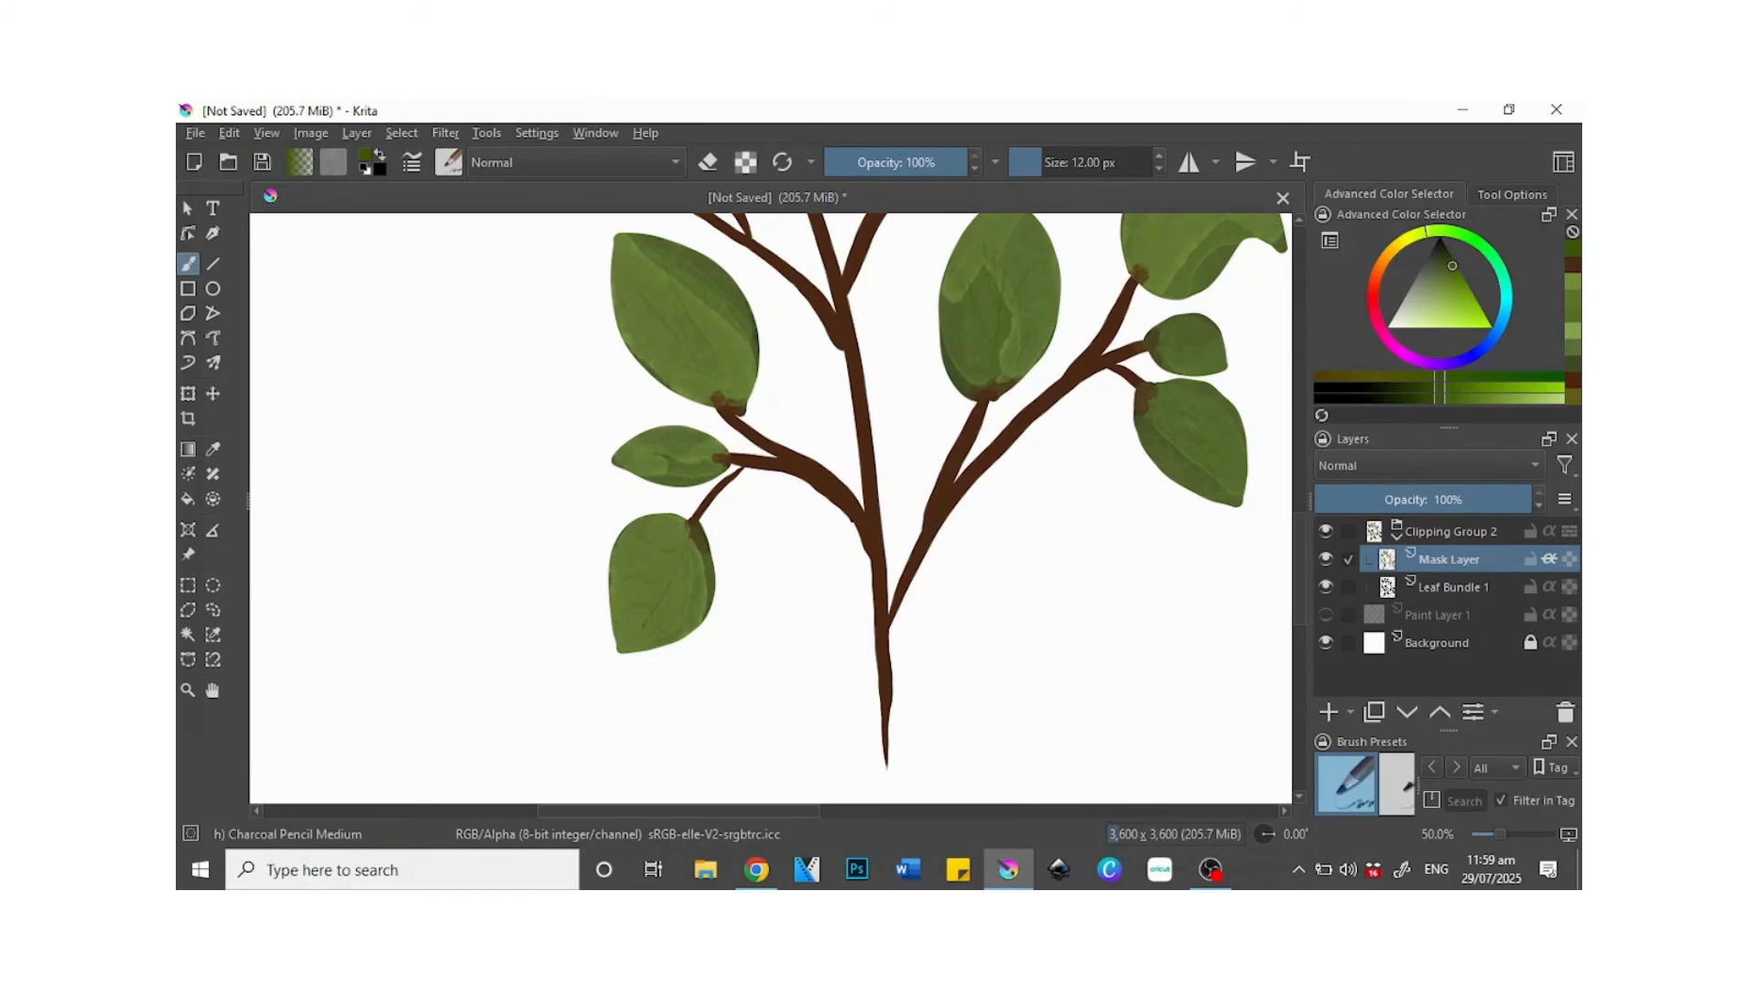
drag(1300, 595, 1293, 506)
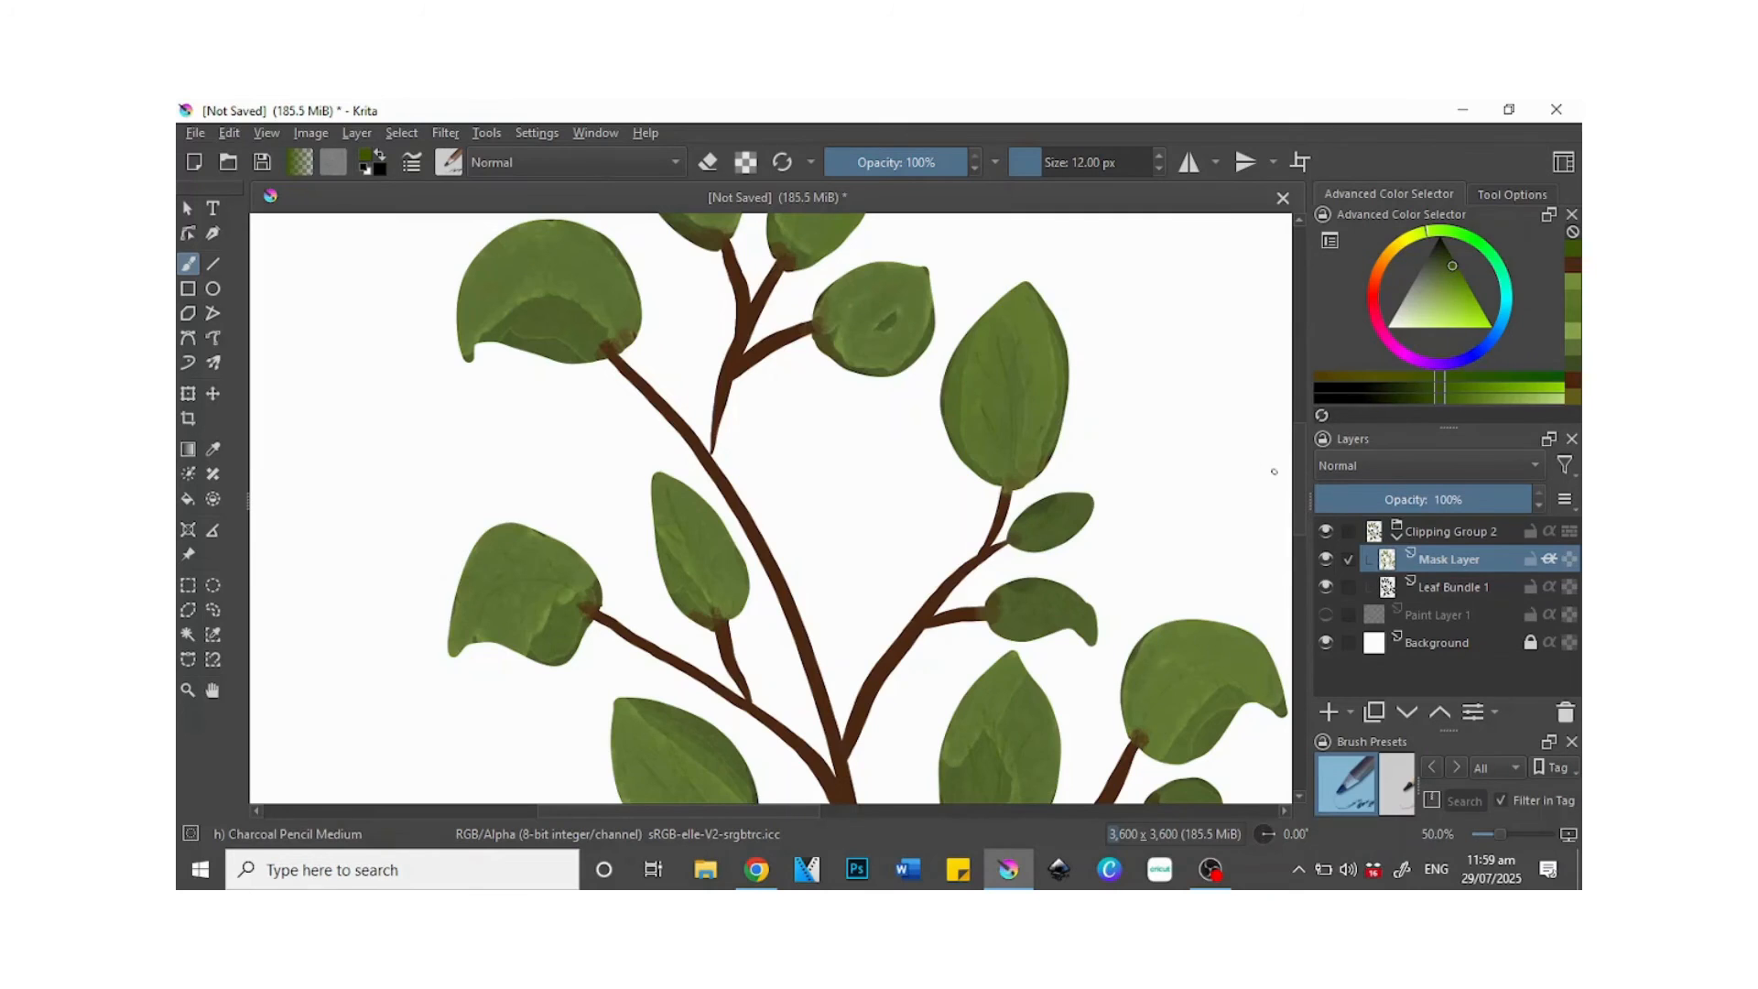
drag(1293, 505, 1288, 451)
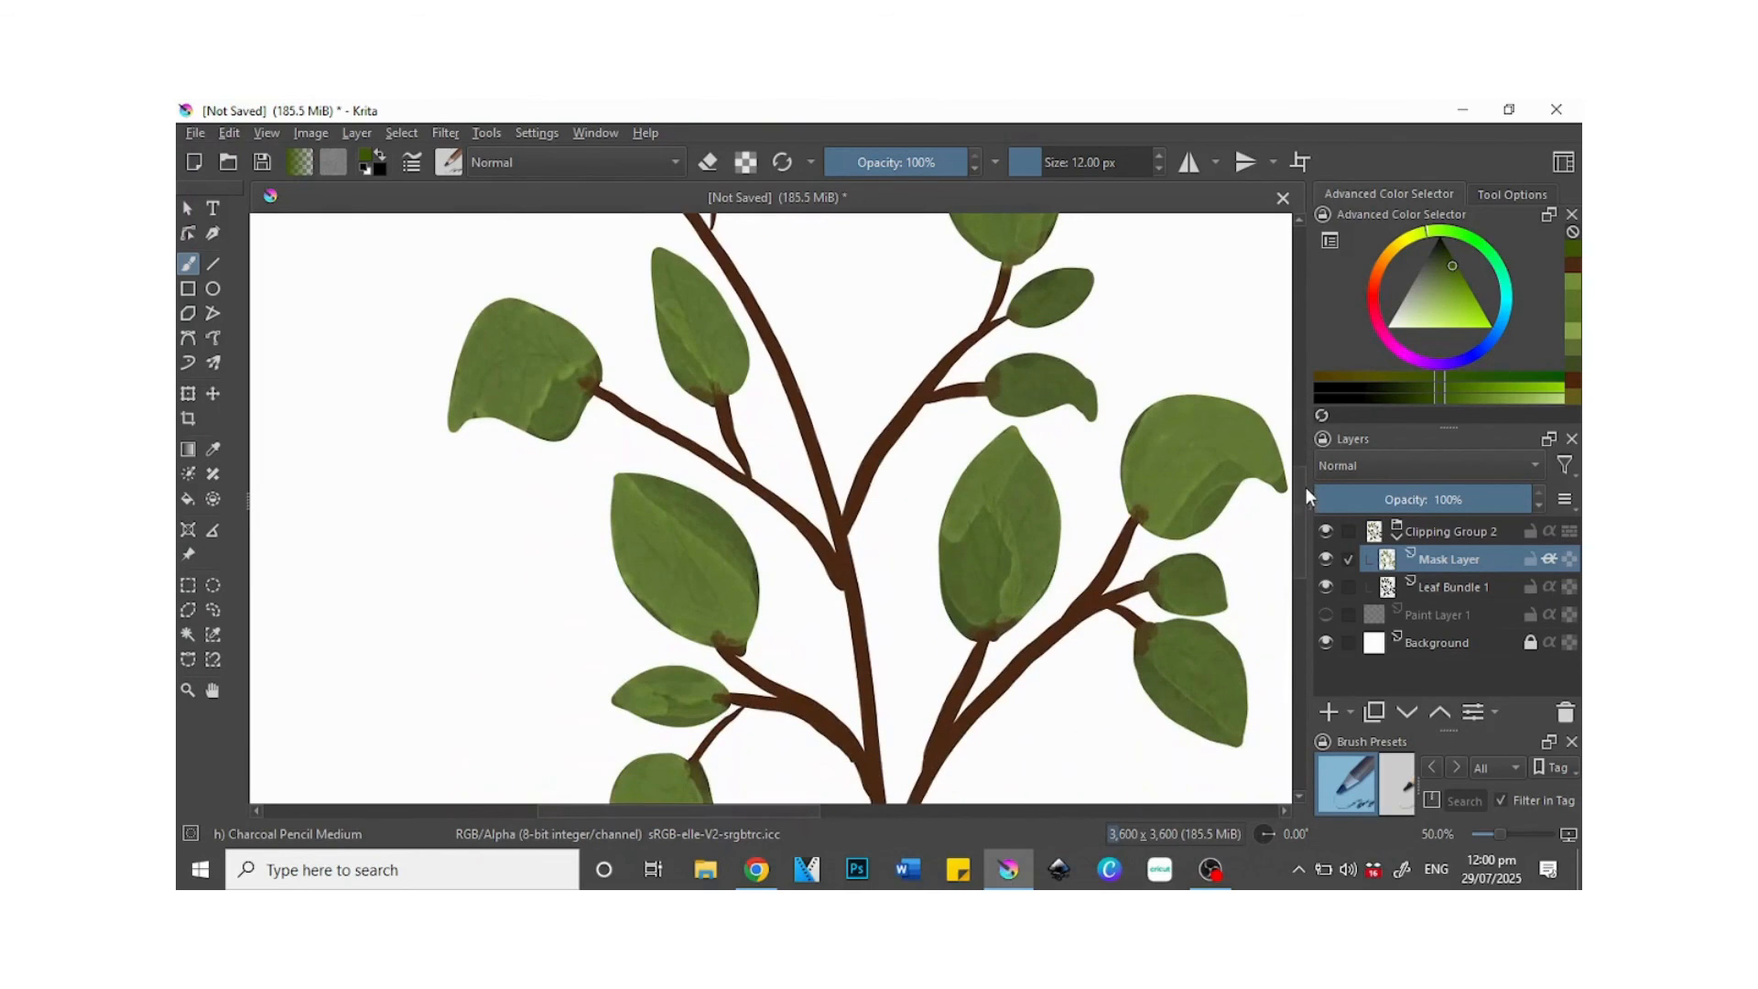
drag(1301, 520, 1302, 458)
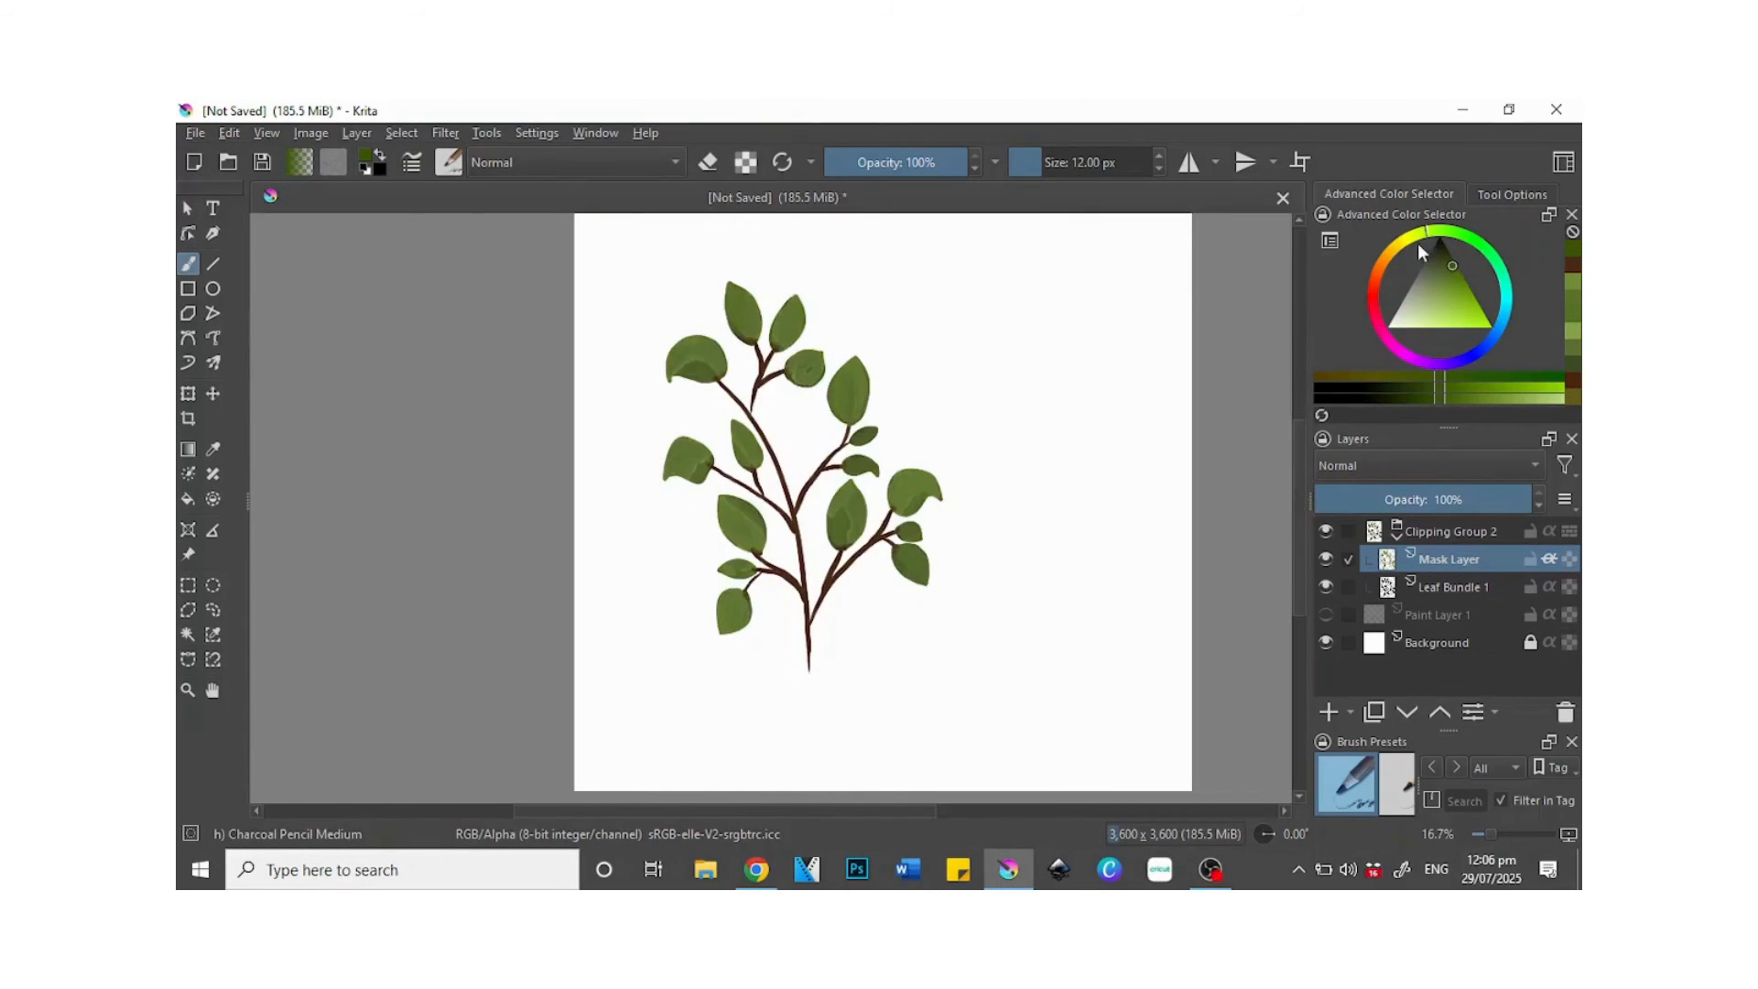
- Pick a dark olive yellow and choose the Waterpaint Hard Edges preset with the brush size raised to 126 px
drag(1422, 253, 1404, 253)
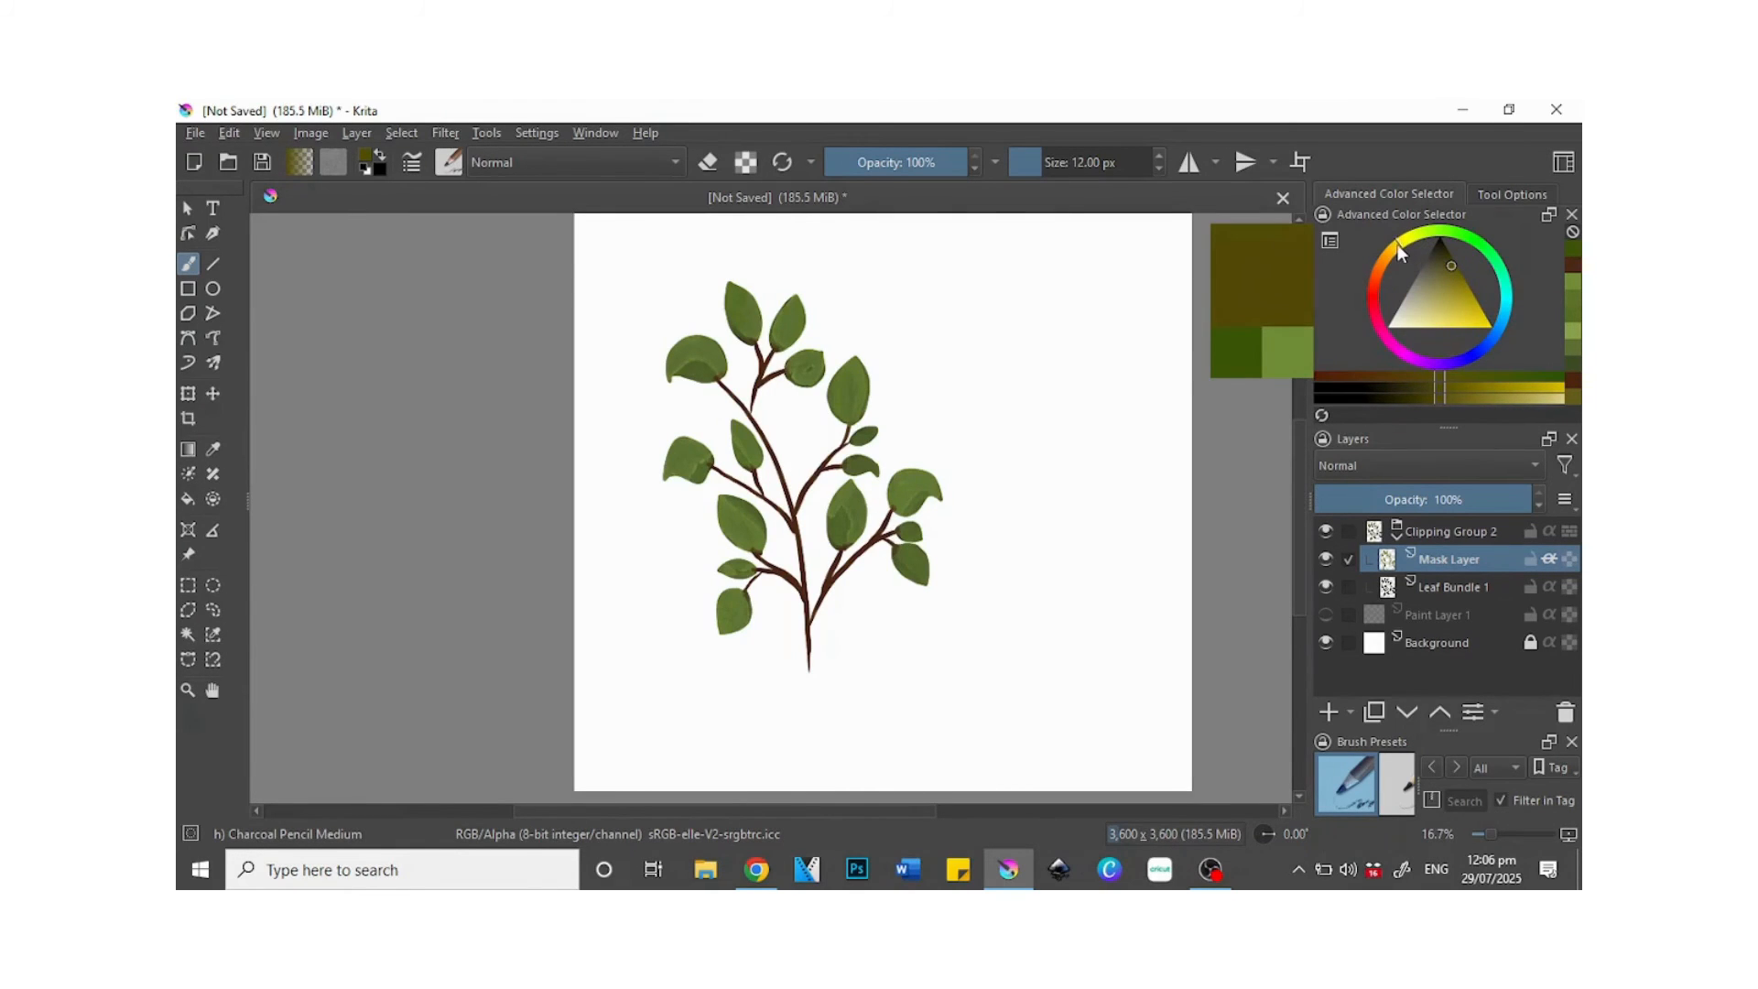
click(447, 162)
mouse_move(886, 373)
mouse_down()
mouse_move(875, 513)
mouse_move(861, 401)
mouse_up()
click(623, 499)
click(958, 226)
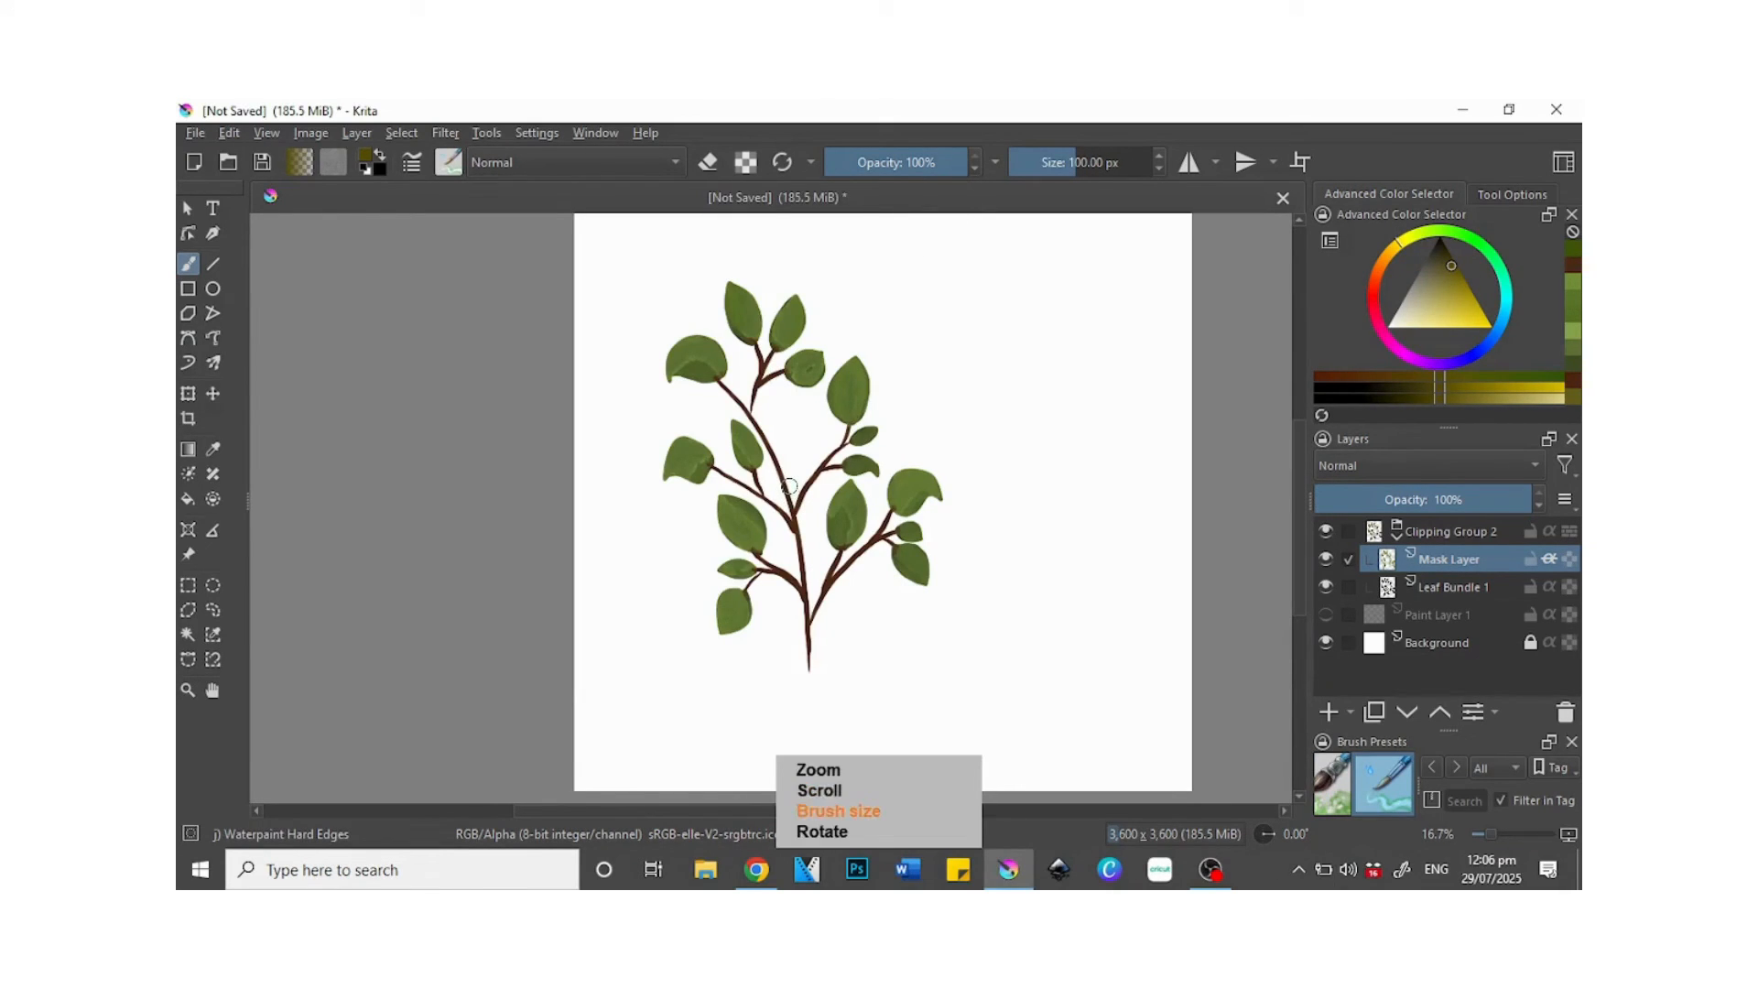
key(])
key(])
key(])
key(])
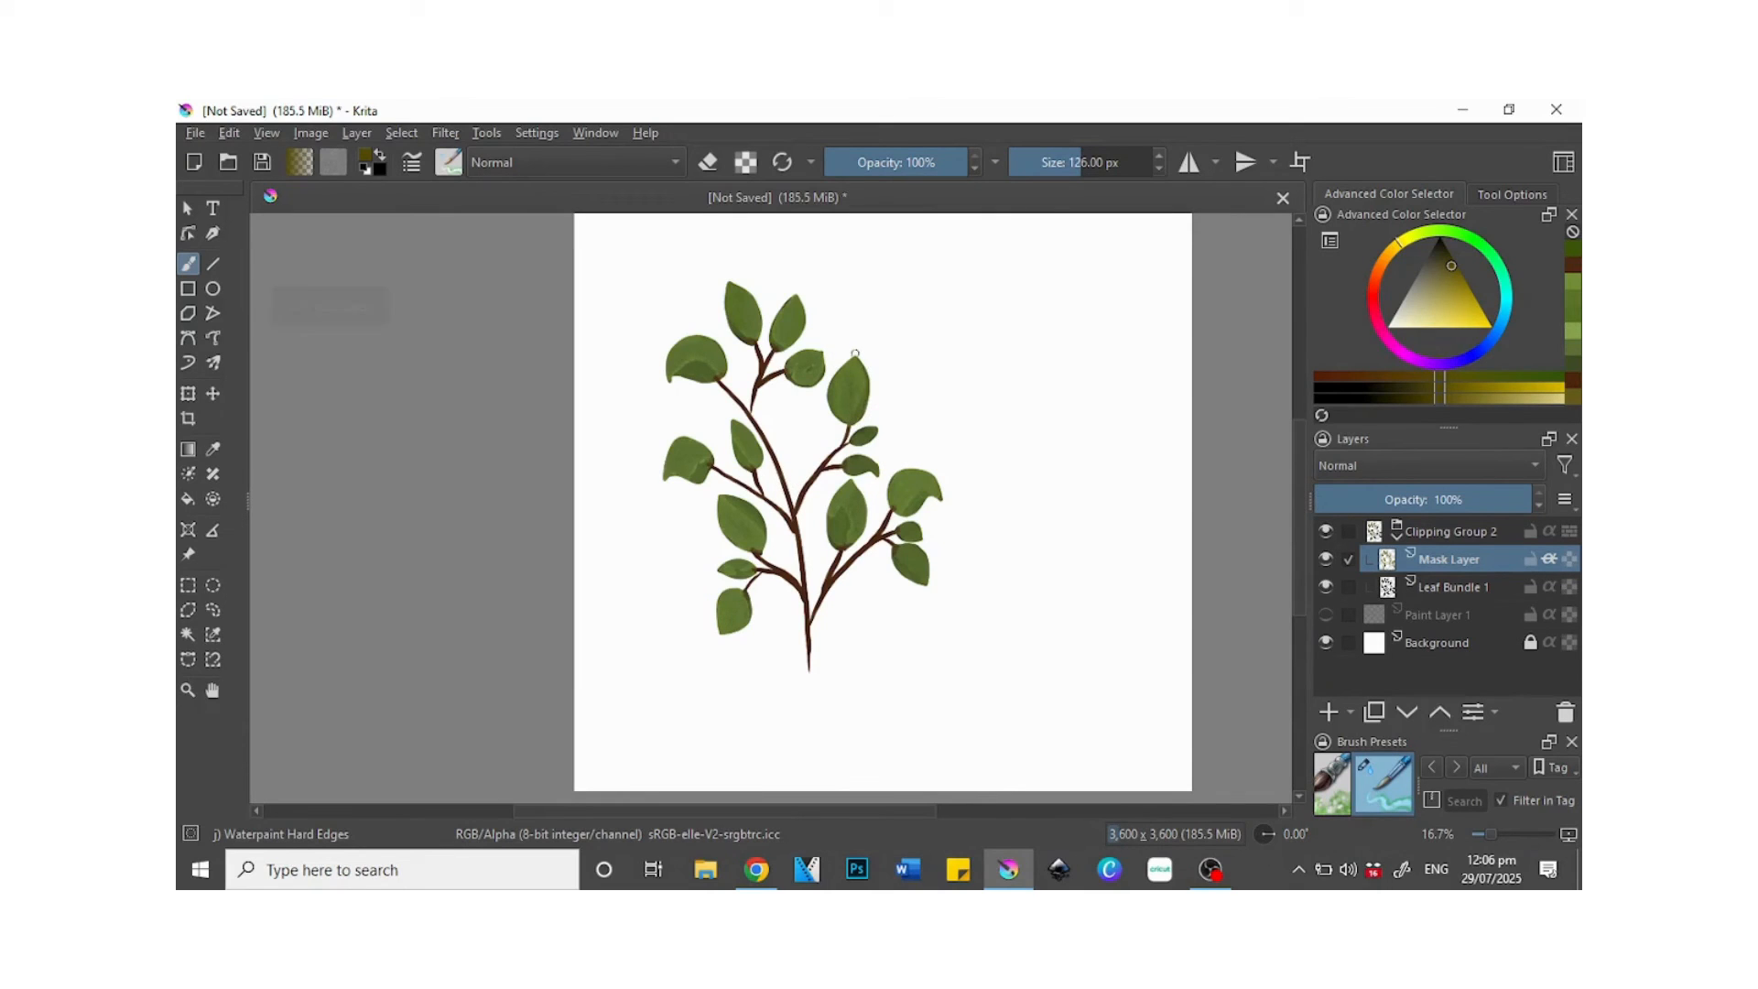
- Brush dark olive yellow shading along the edges and bases of the leaves on both sides of the stem
click(842, 429)
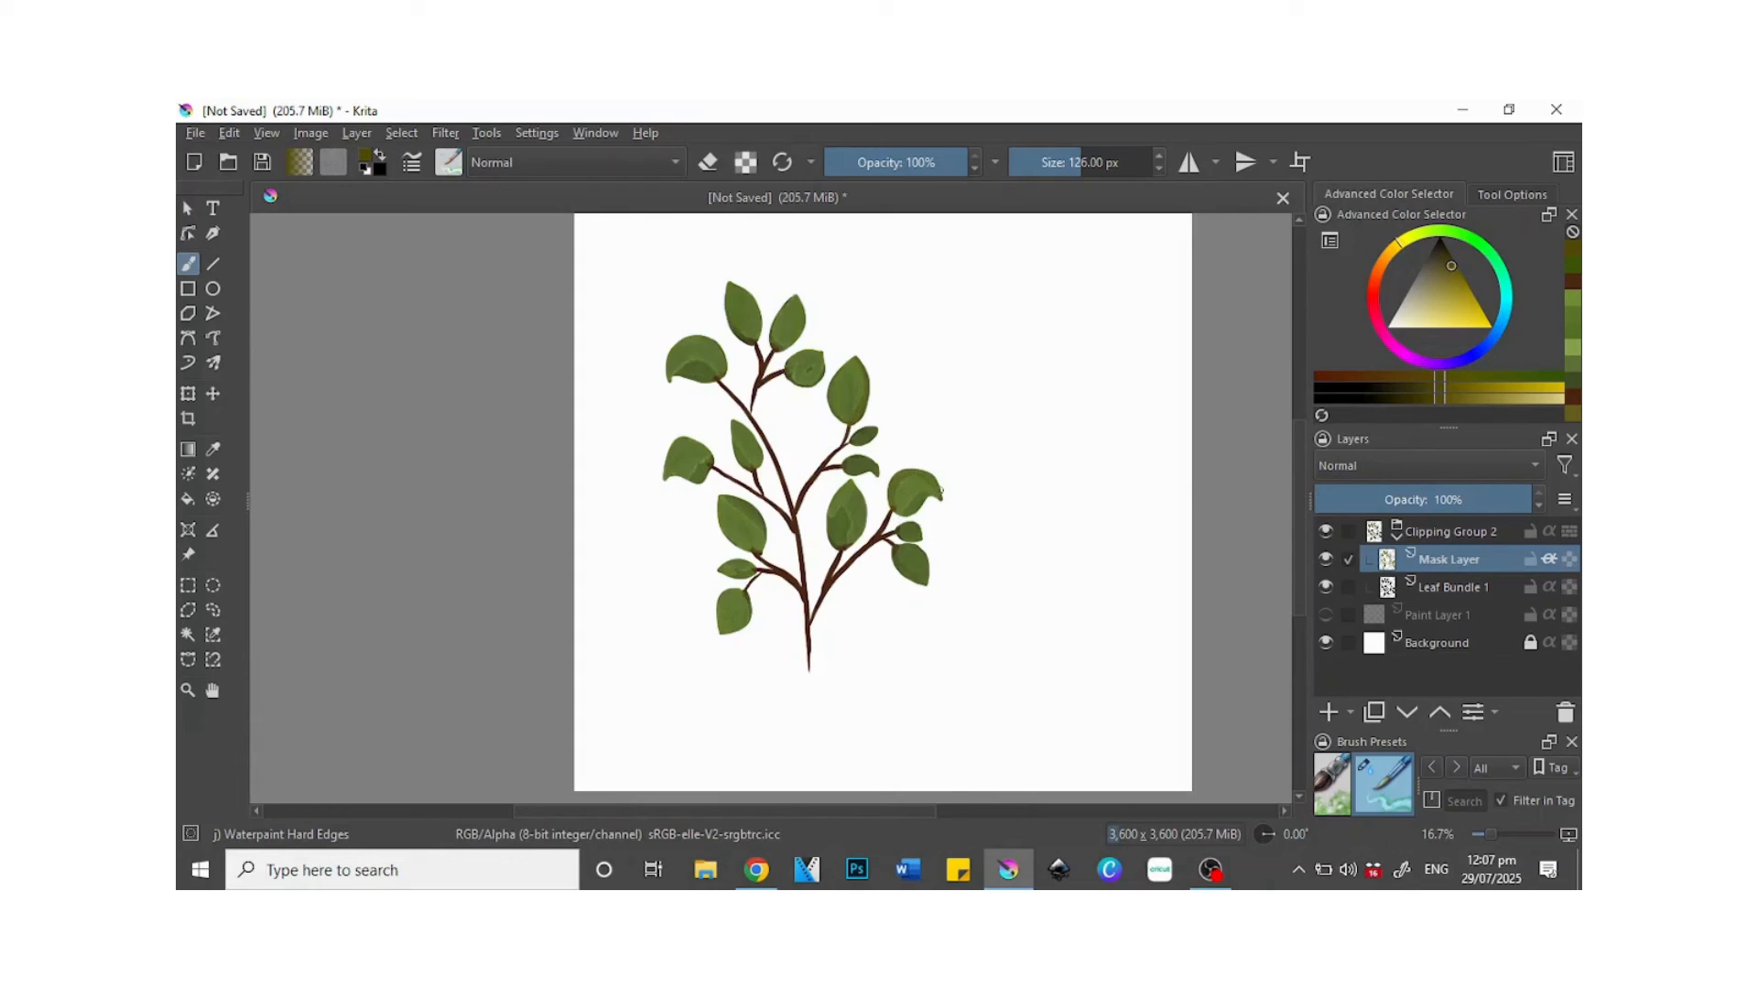
click(844, 551)
drag(893, 548, 913, 580)
mouse_move(748, 594)
mouse_down()
mouse_move(724, 594)
mouse_move(721, 629)
mouse_up()
click(759, 550)
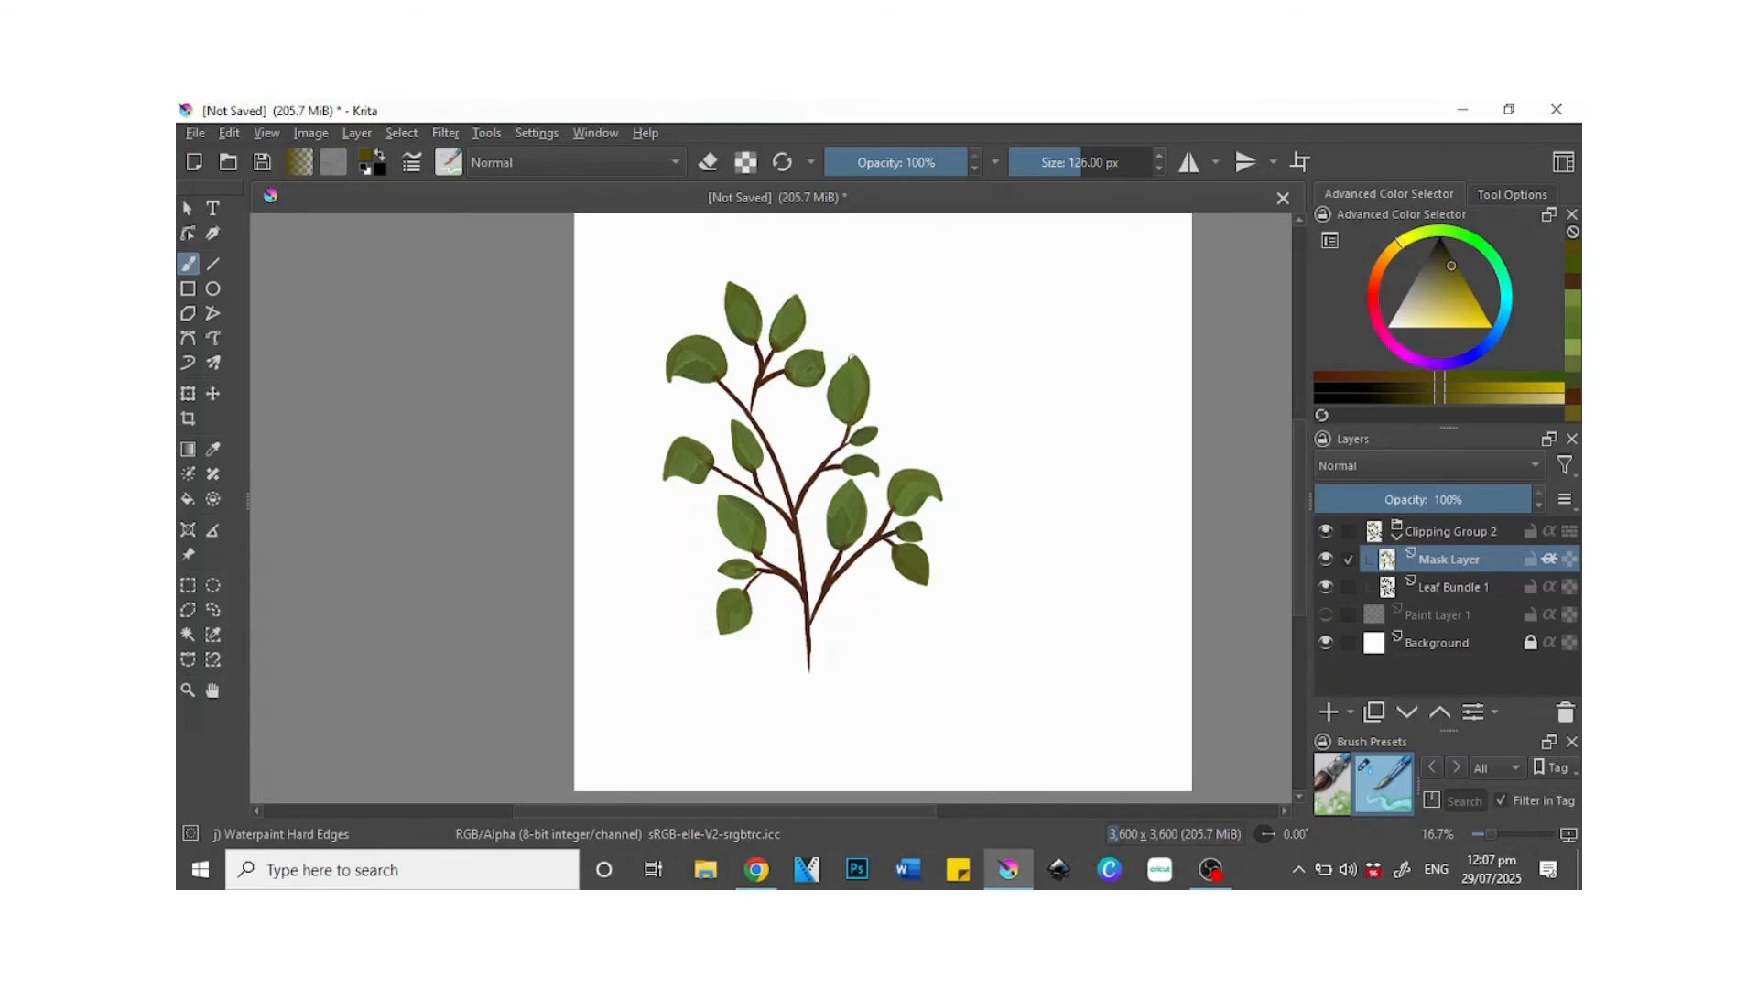
- Pick a lighter olive yellow and enlarge the brush to 230 px
drag(1463, 307, 1457, 293)
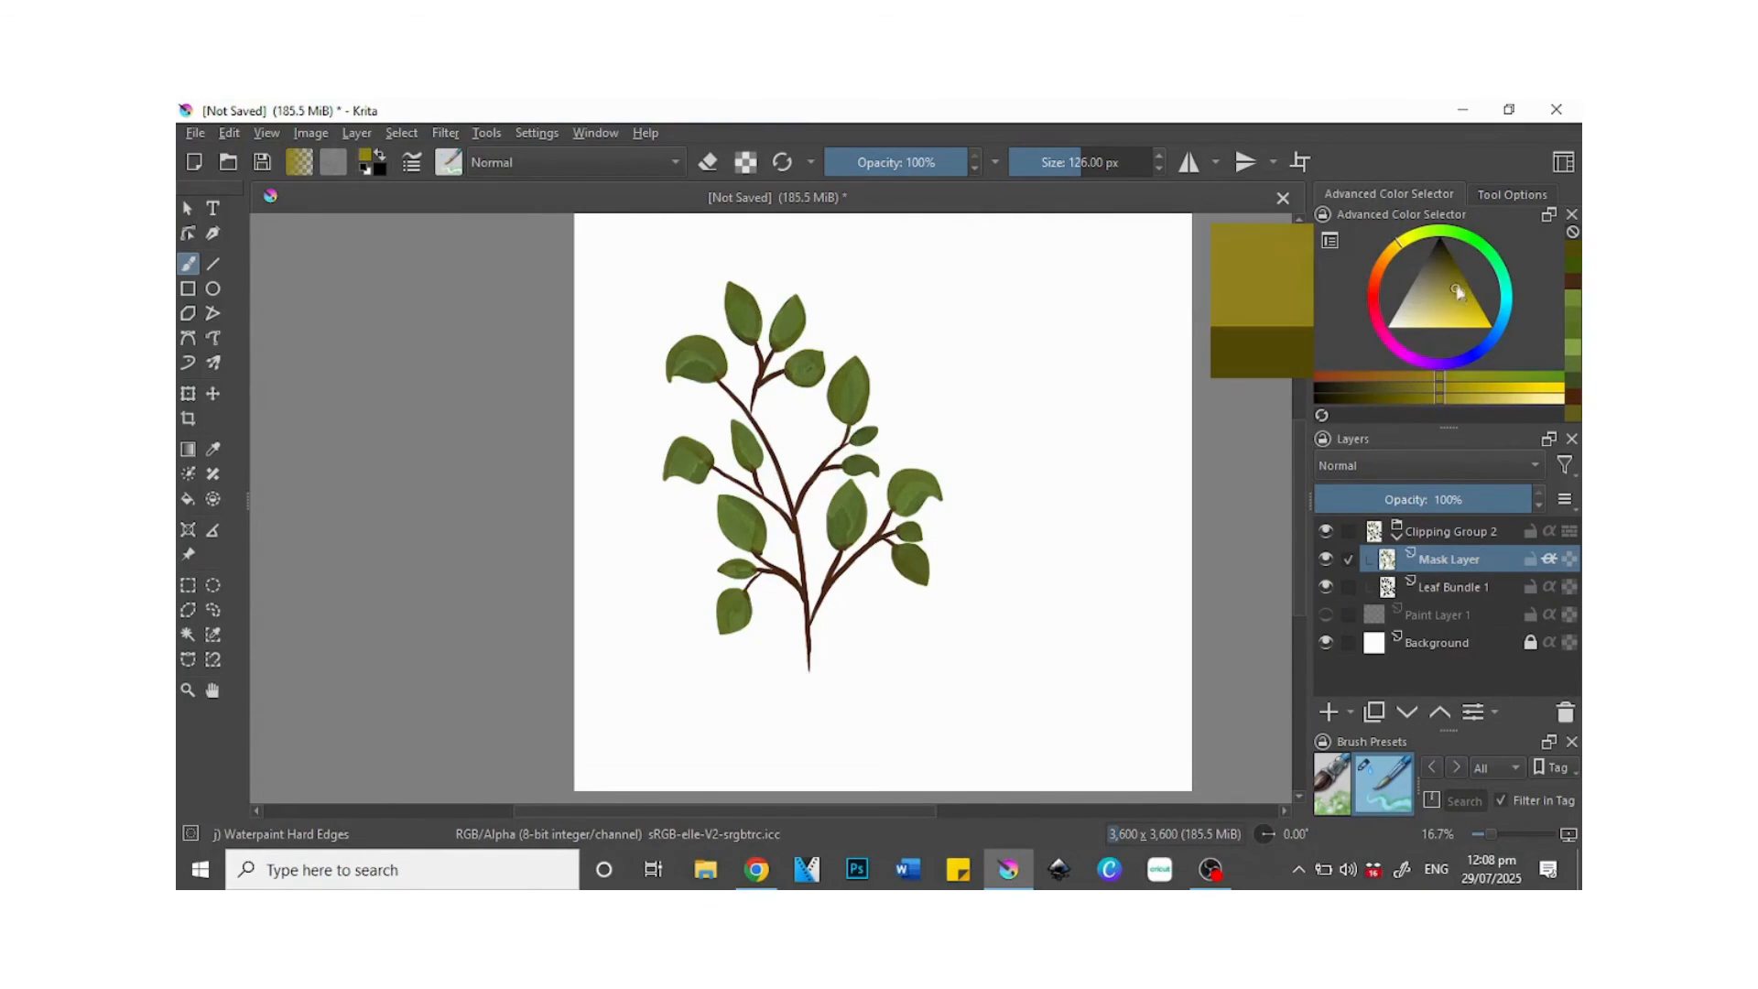
key(bracketright)
key(bracketright)
key(bracketright)
key(bracketright)
key(bracketright)
key(bracketright)
key(bracketright)
key(bracketright)
key(bracketright)
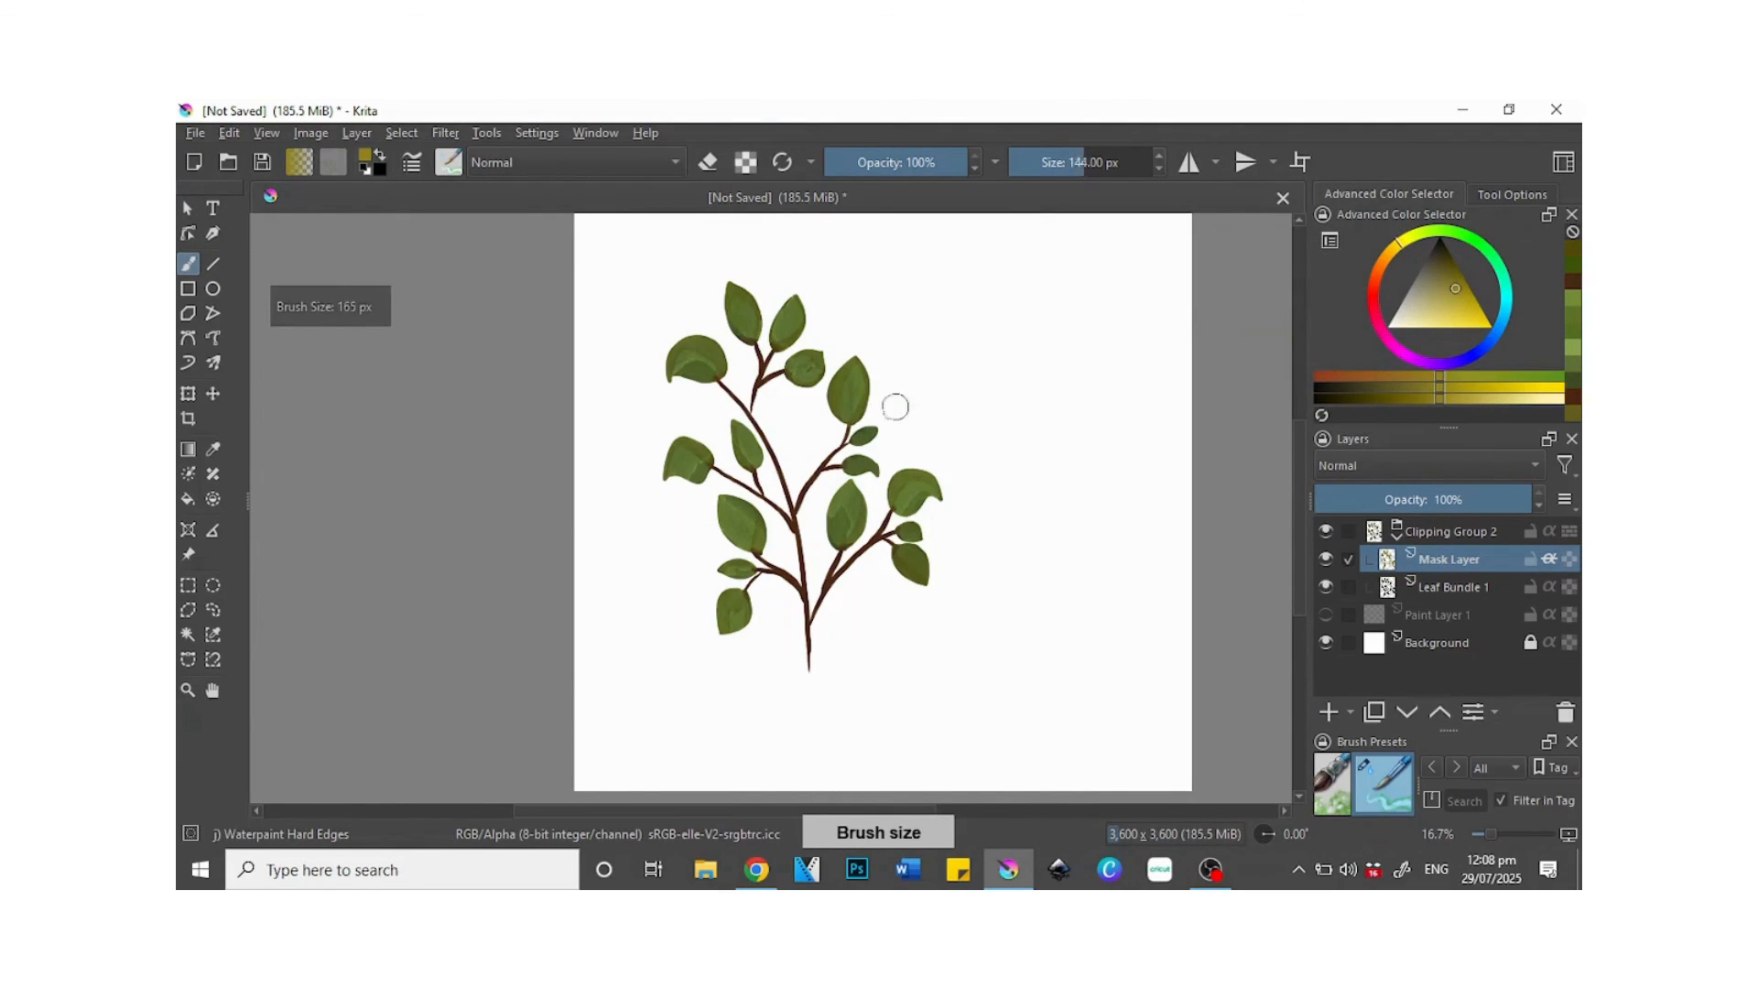
- Try brushing the lighter olive yellow over the lower-right leaf and undo the stroke
drag(907, 567, 923, 595)
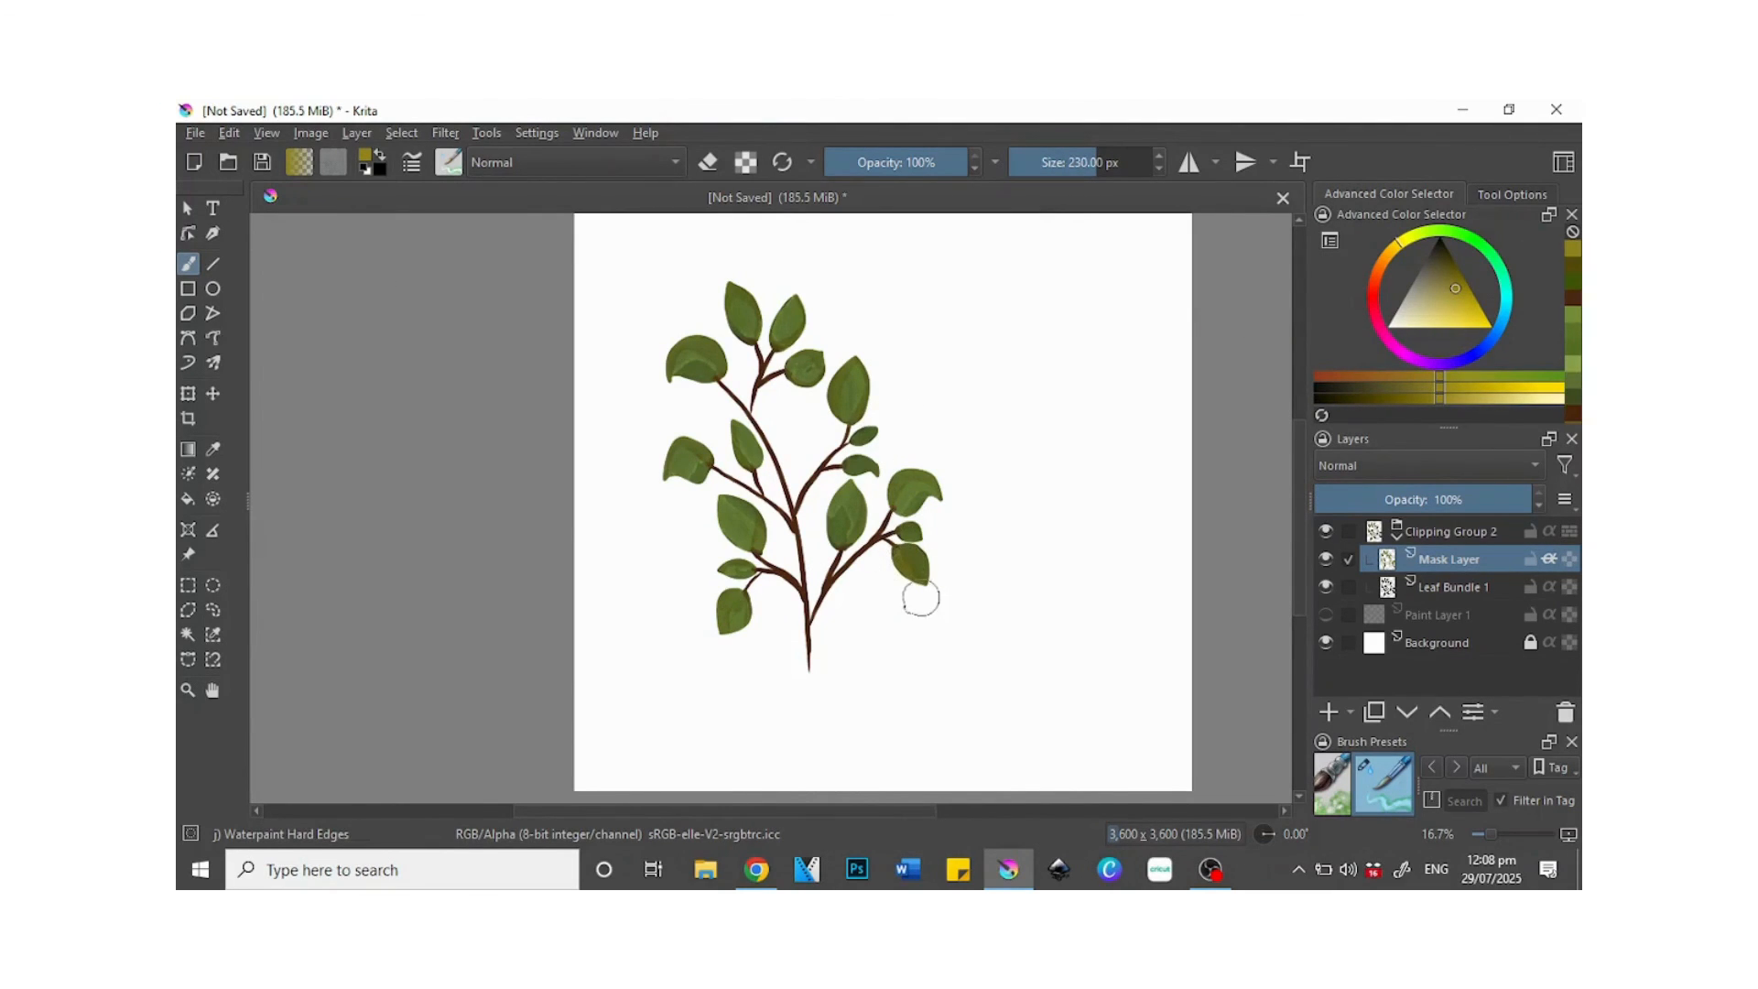
key(ctrl+z)
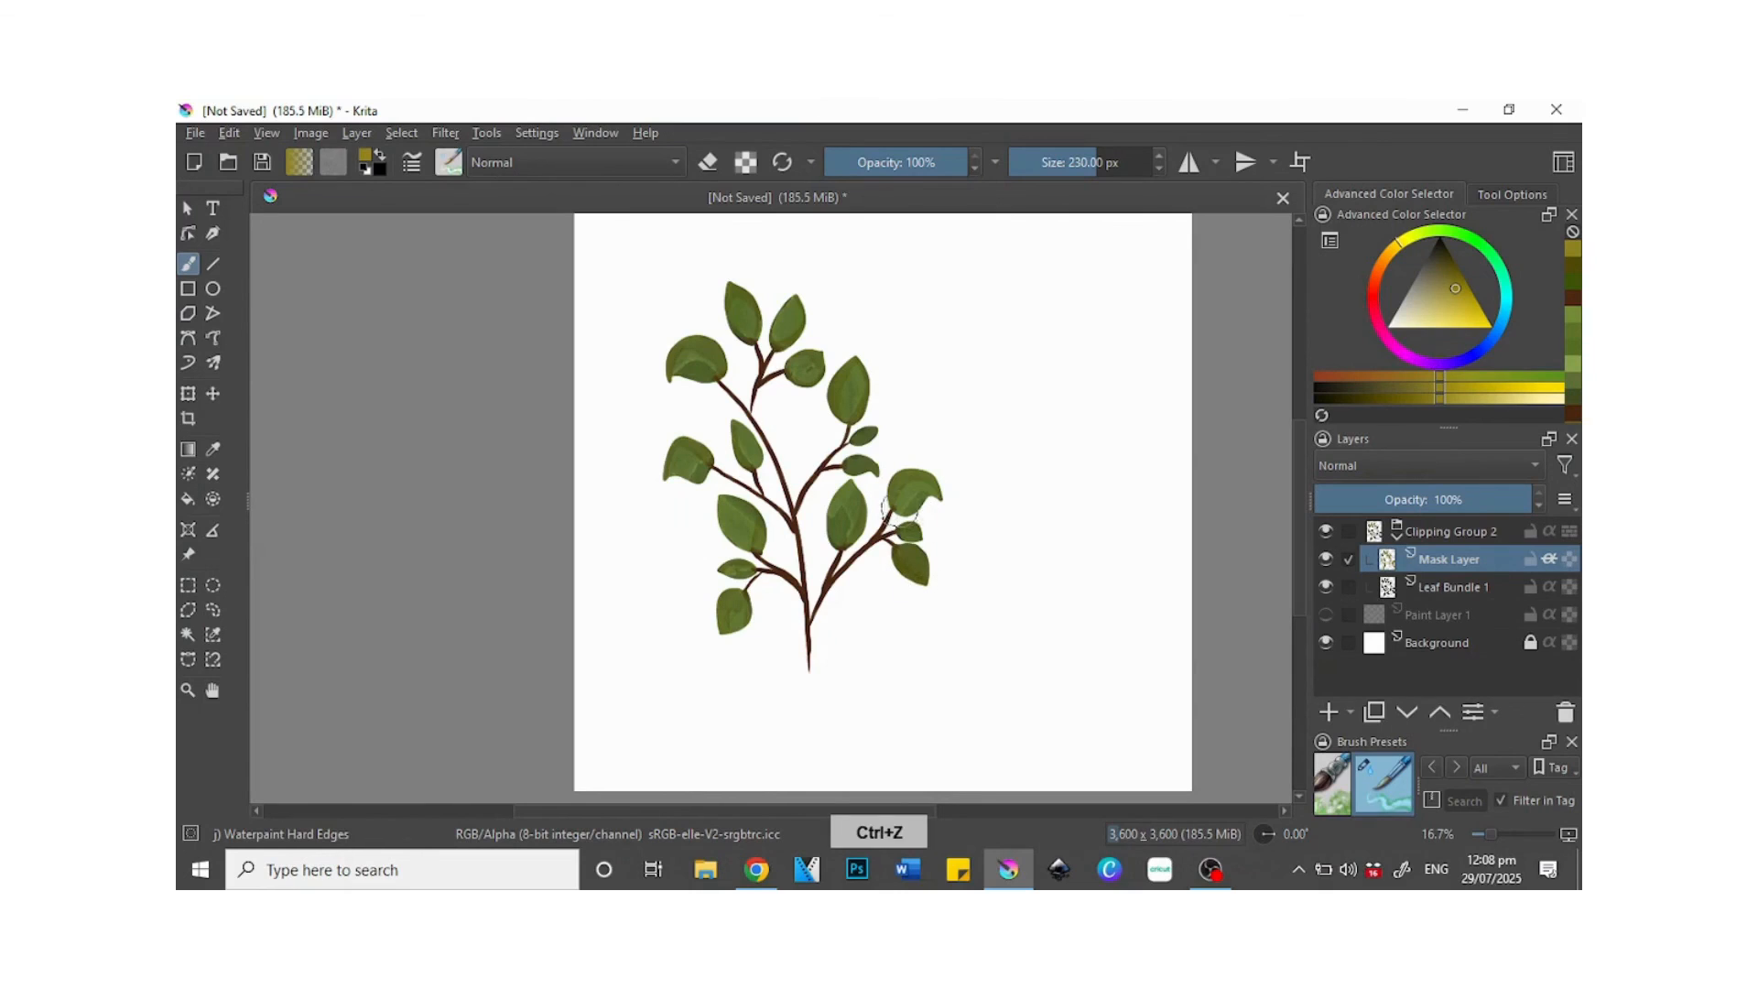
- Pick the dark brown from the recent colours and brush it over the bases of the leaves
click(1571, 301)
drag(893, 555, 897, 555)
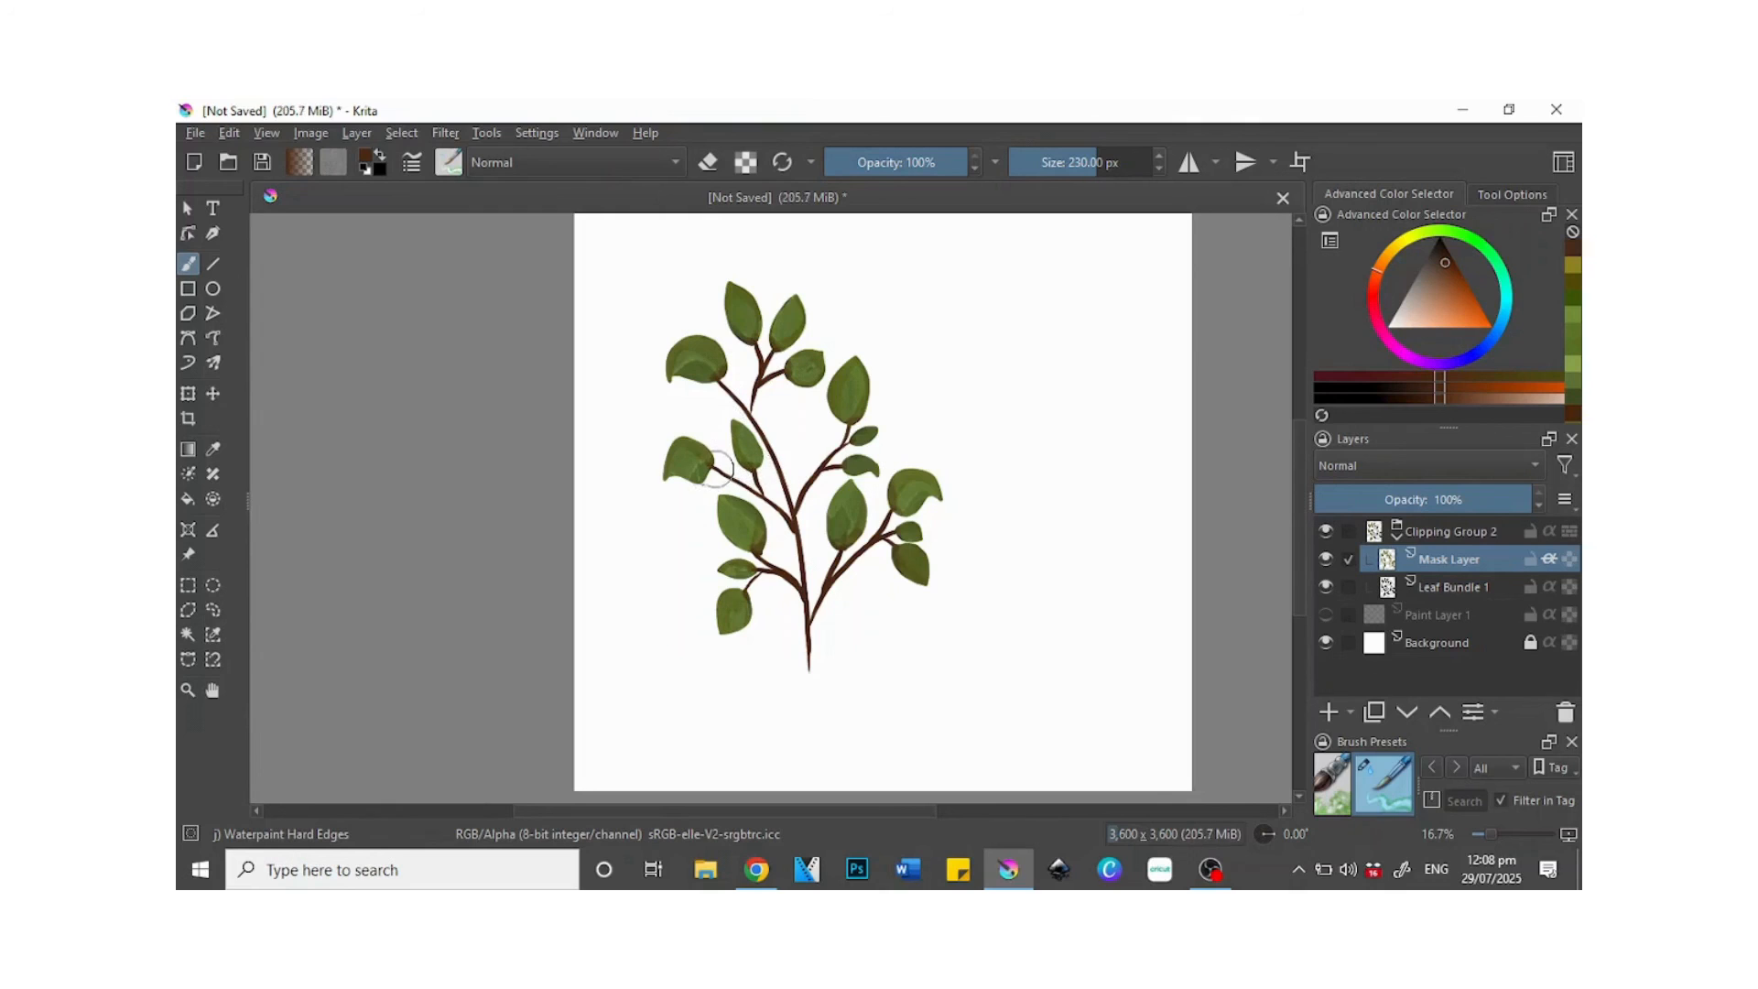
- Pick the dark olive yellow from the recent colours and brush it over the main stem and its upper fork
click(1573, 283)
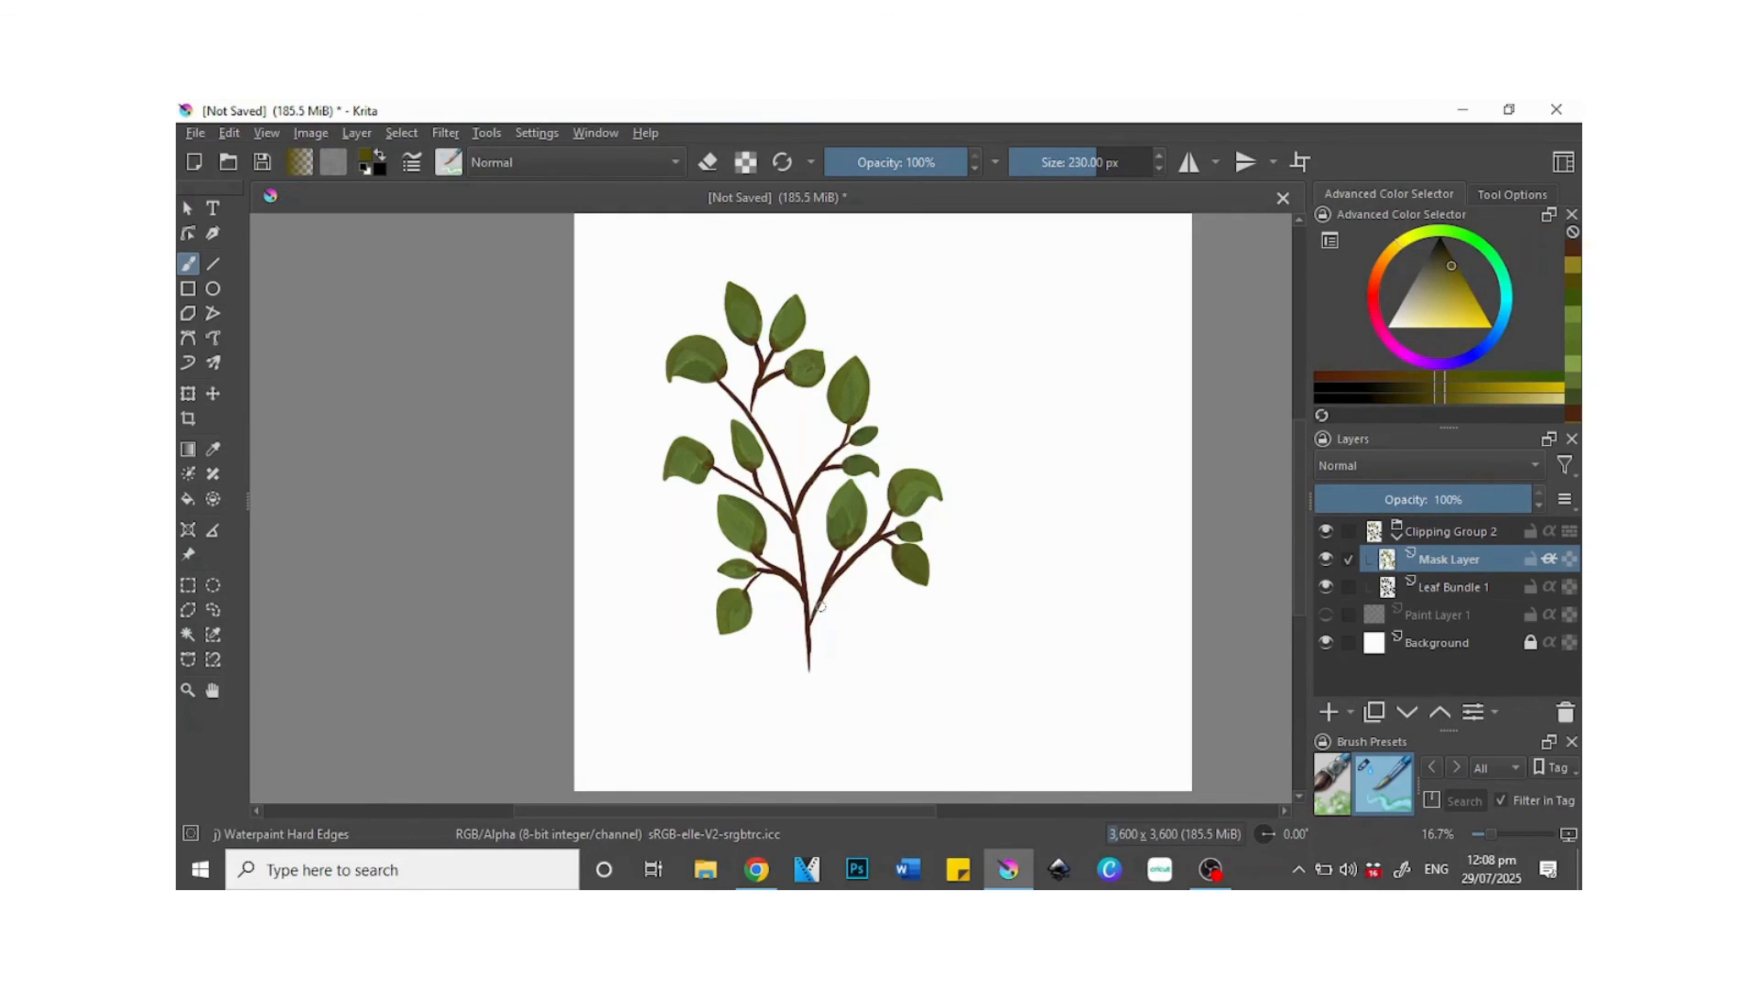
drag(825, 592, 812, 665)
mouse_move(800, 520)
mouse_down()
mouse_move(803, 536)
mouse_move(806, 483)
mouse_move(794, 497)
mouse_up()
mouse_move(756, 377)
mouse_down()
mouse_move(759, 392)
mouse_move(755, 374)
mouse_up()
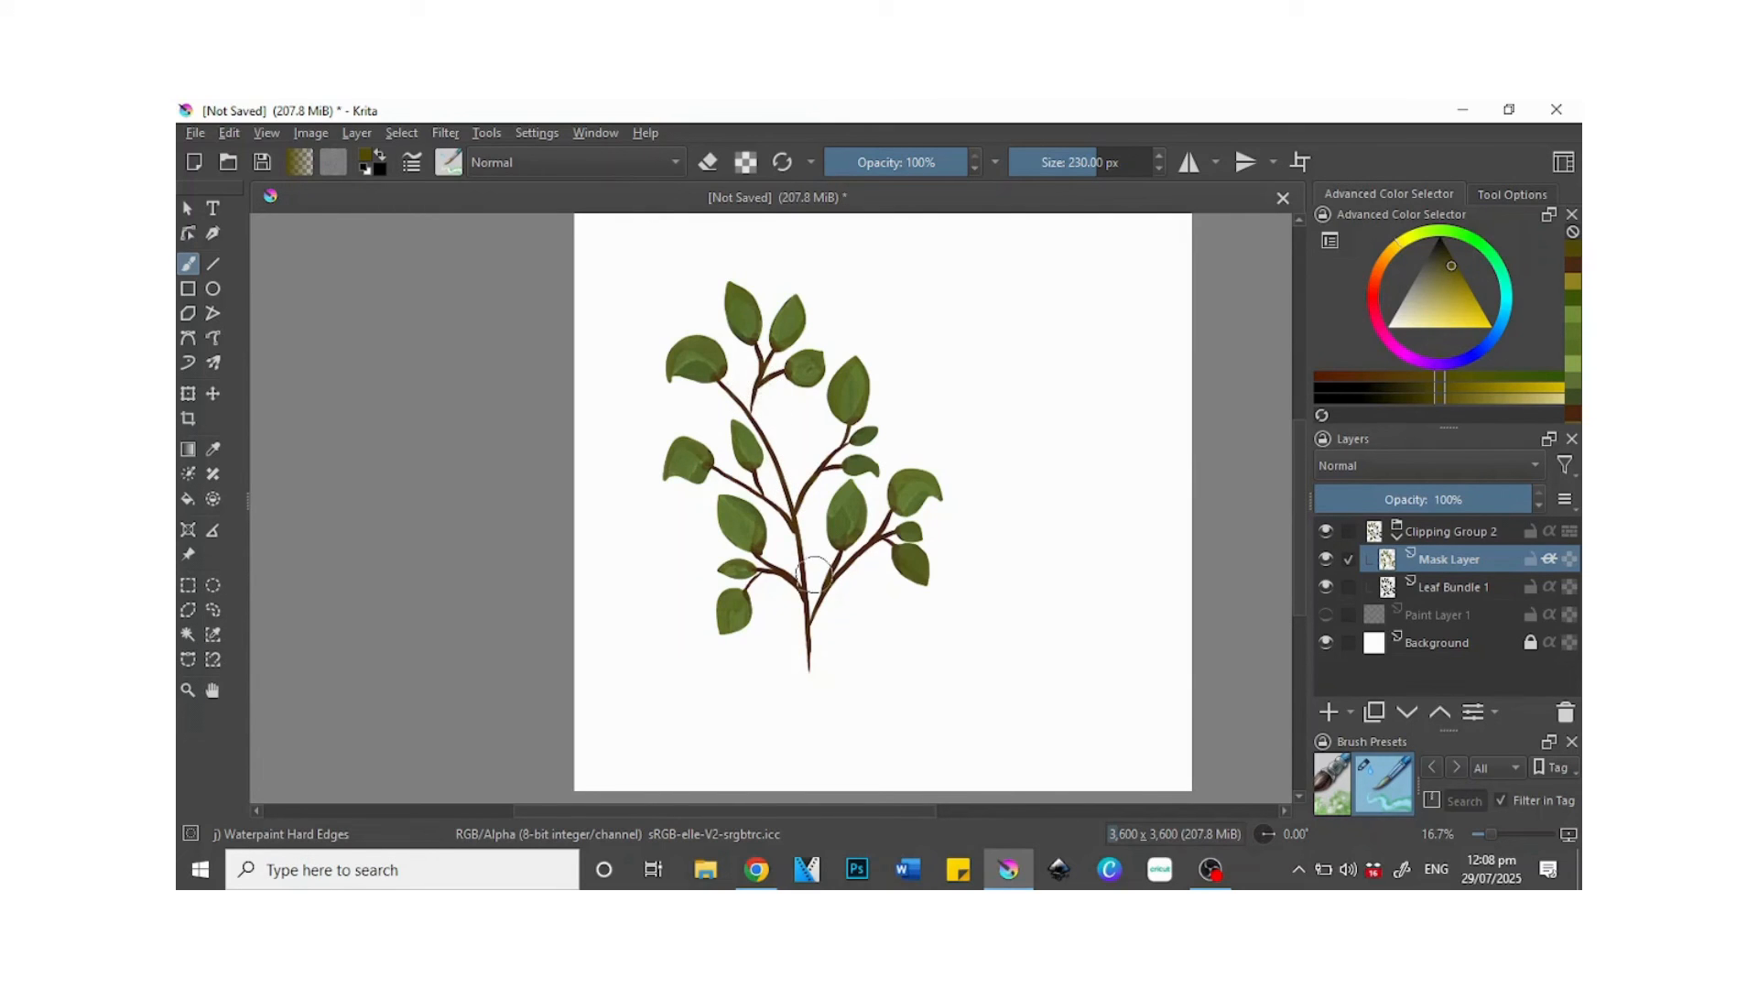
- Brush a lighter olive yellow along the main stem and undo the last stroke
click(1454, 288)
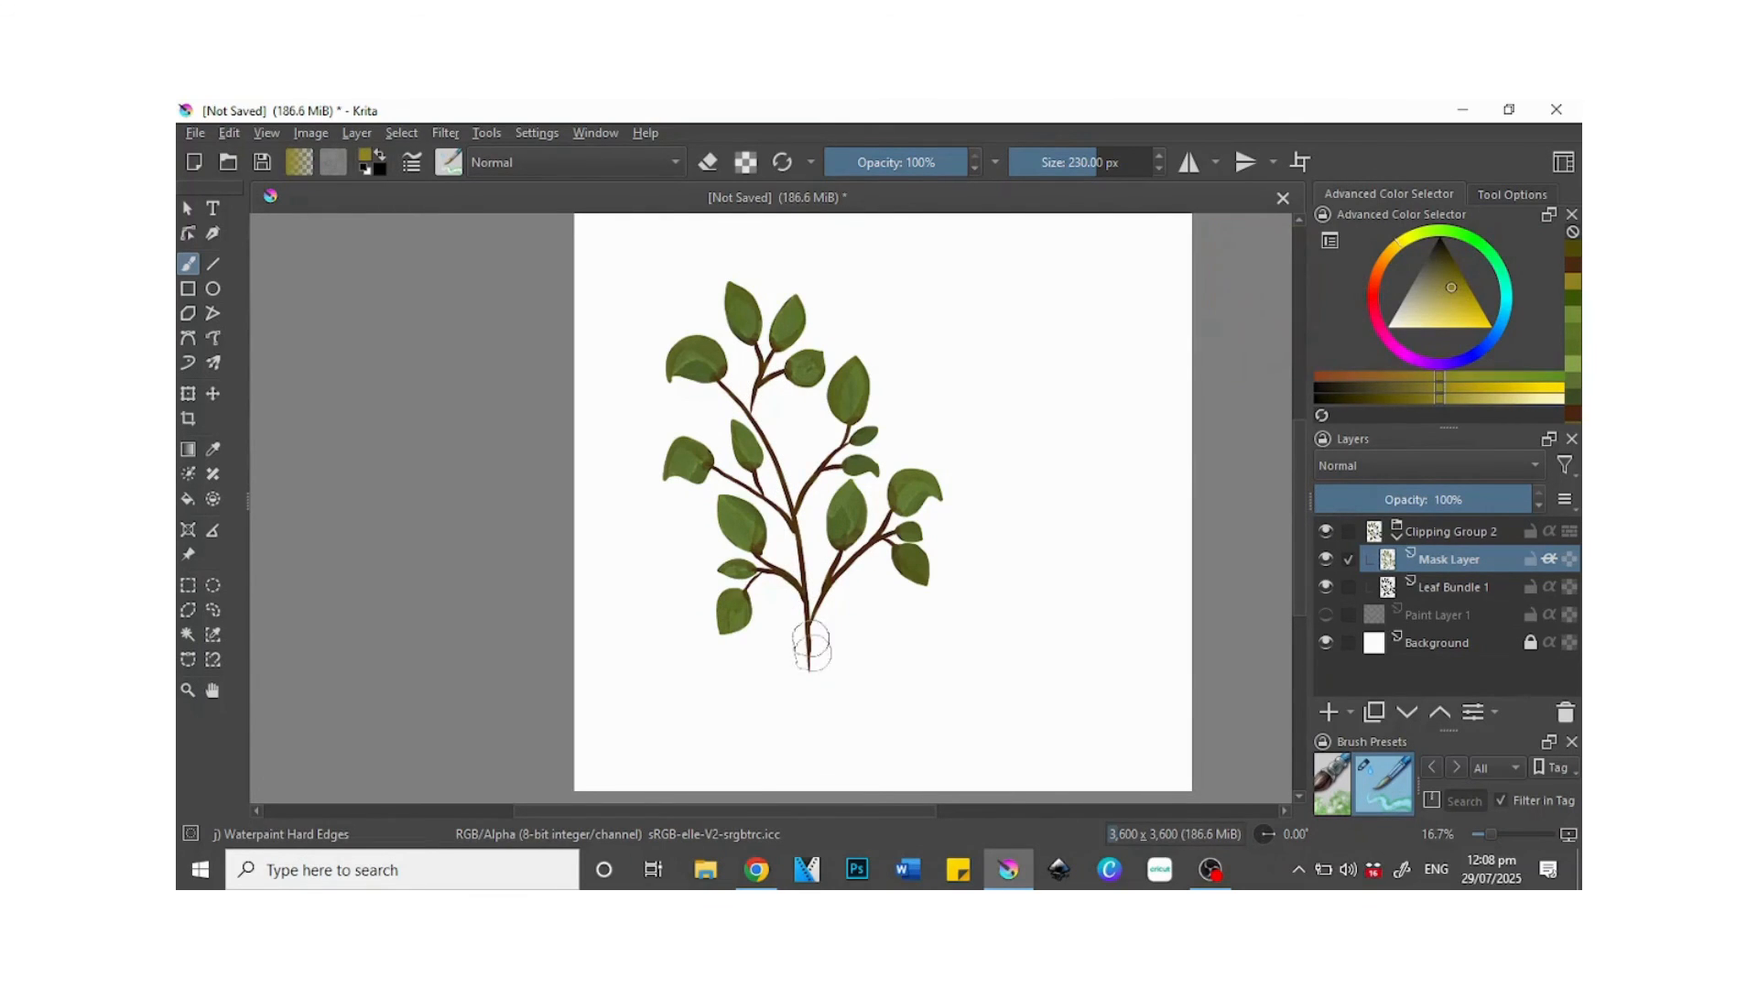
drag(797, 540, 803, 570)
drag(787, 492, 770, 447)
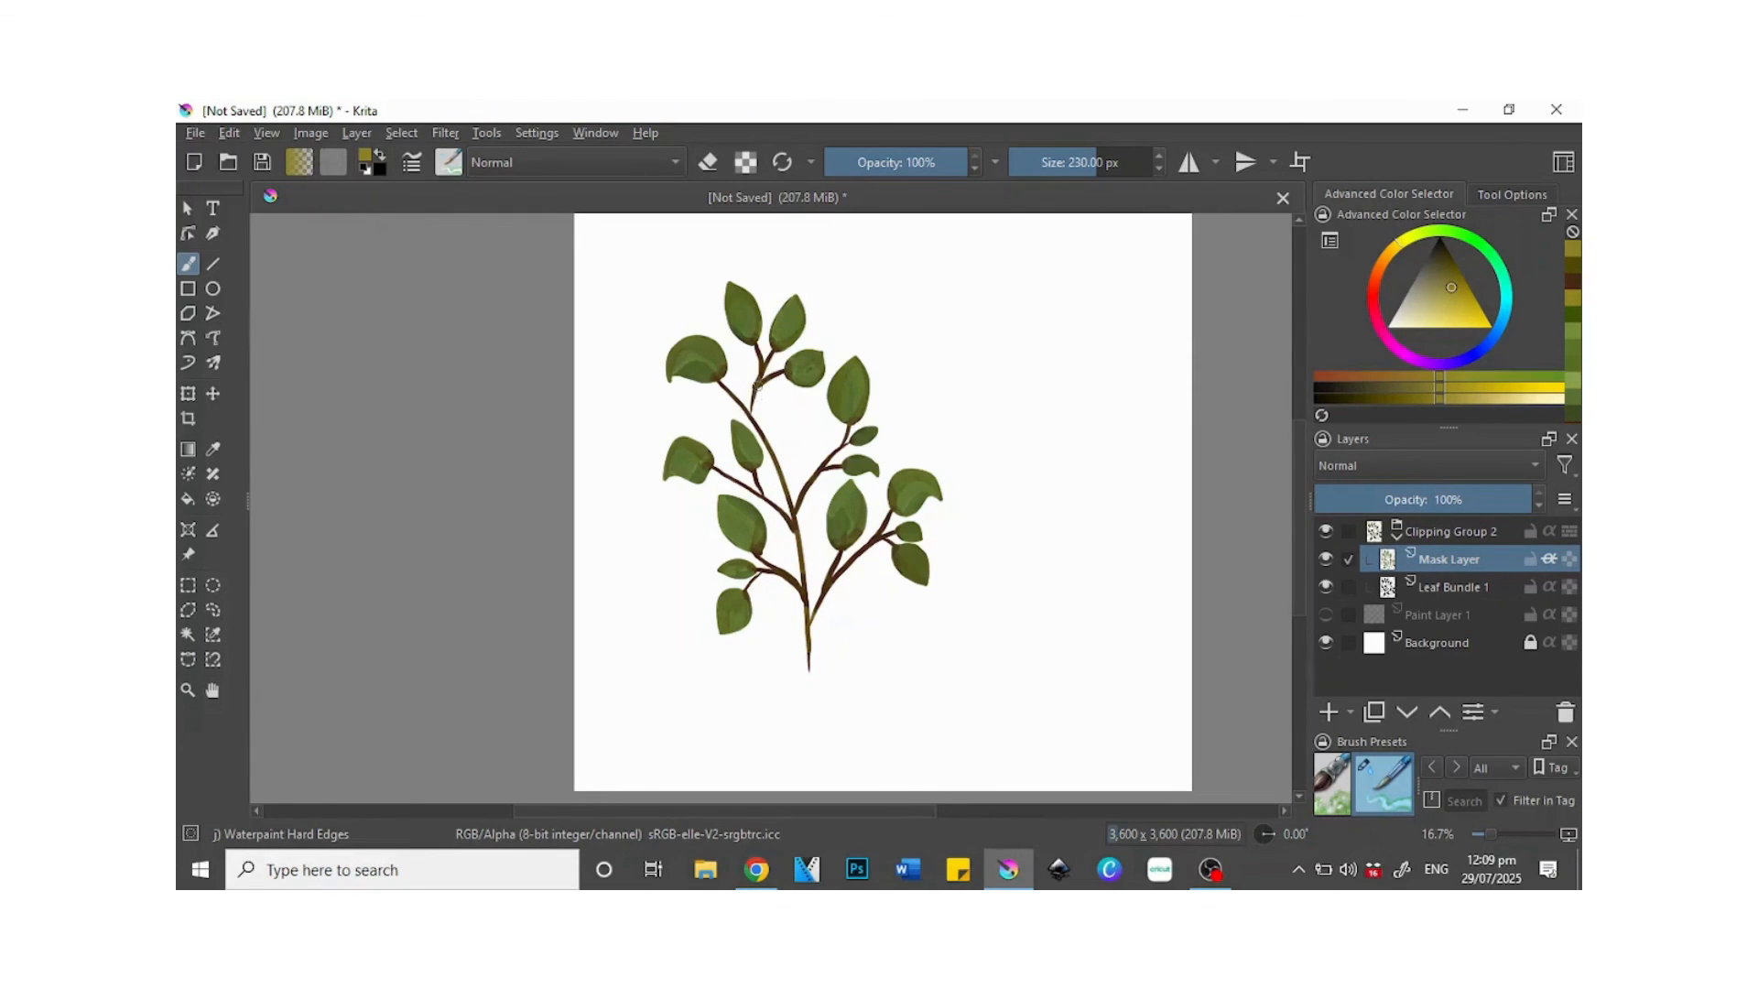
key(ctrl+z)
- Pick a very dark muted green and reduce the brush size to 110 px
click(1429, 232)
click(1450, 260)
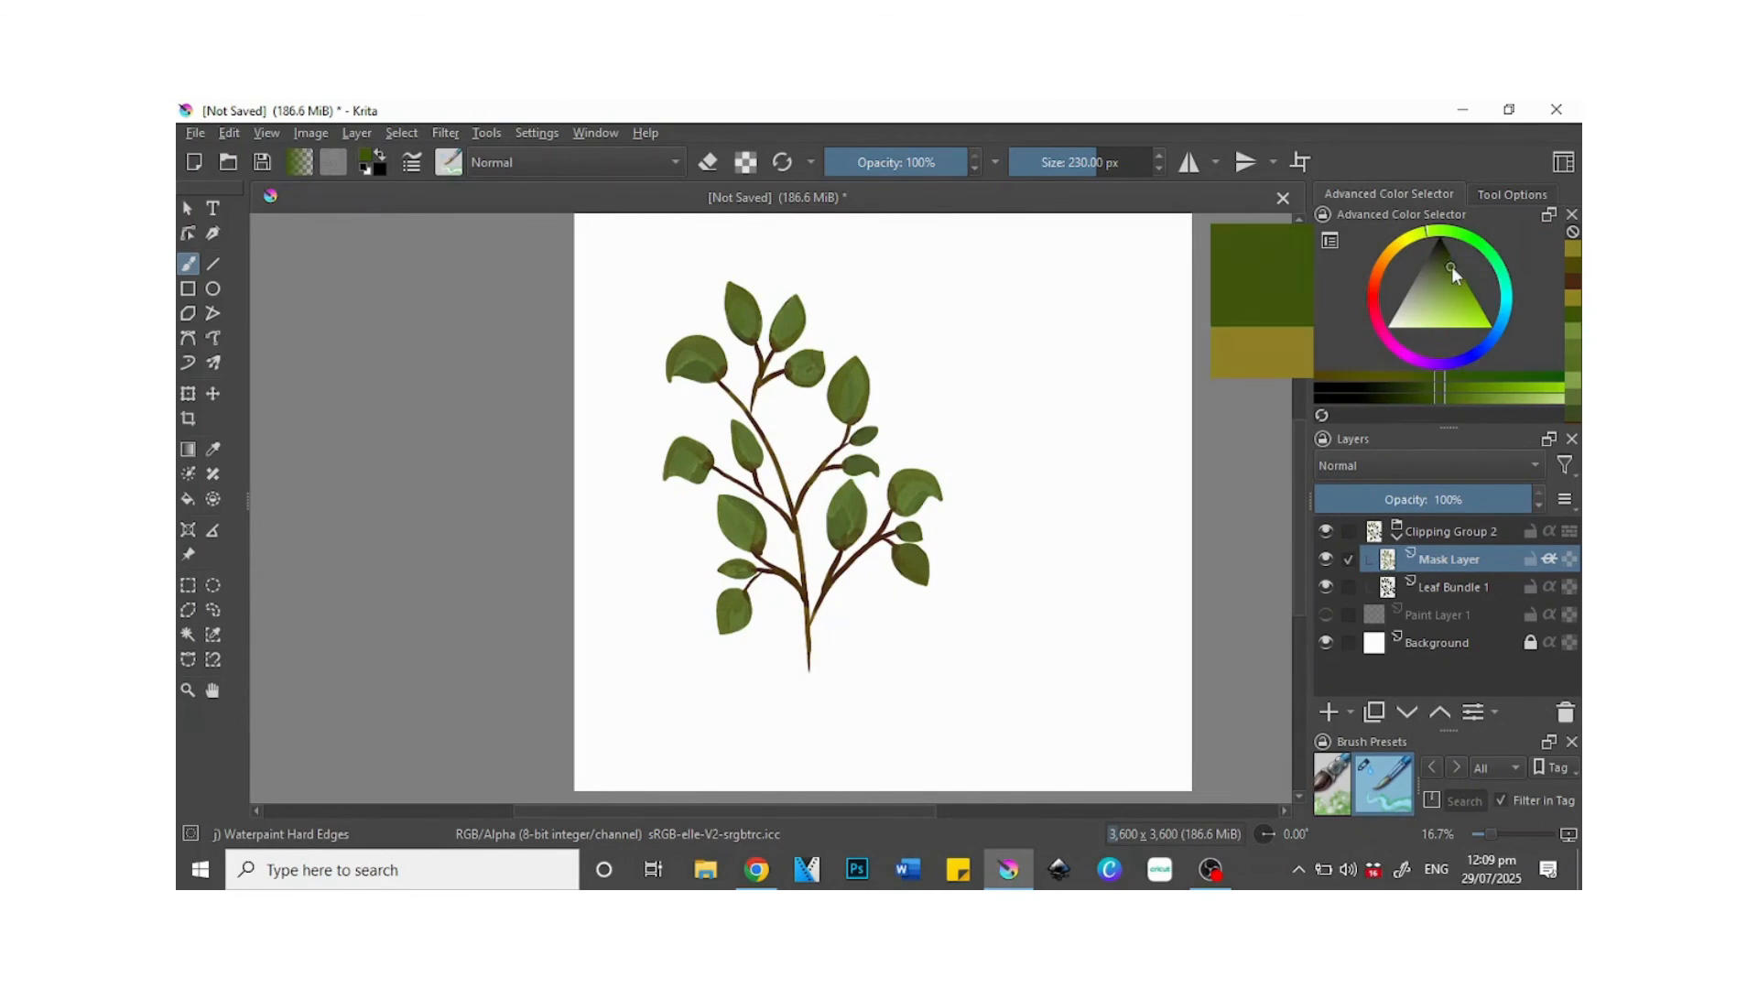
key(bracketleft)
key(bracketleft)
key(bracketleft)
key(bracketleft)
key(bracketleft)
key(bracketleft)
key(bracketleft)
key(bracketleft)
key(bracketleft)
key(bracketleft)
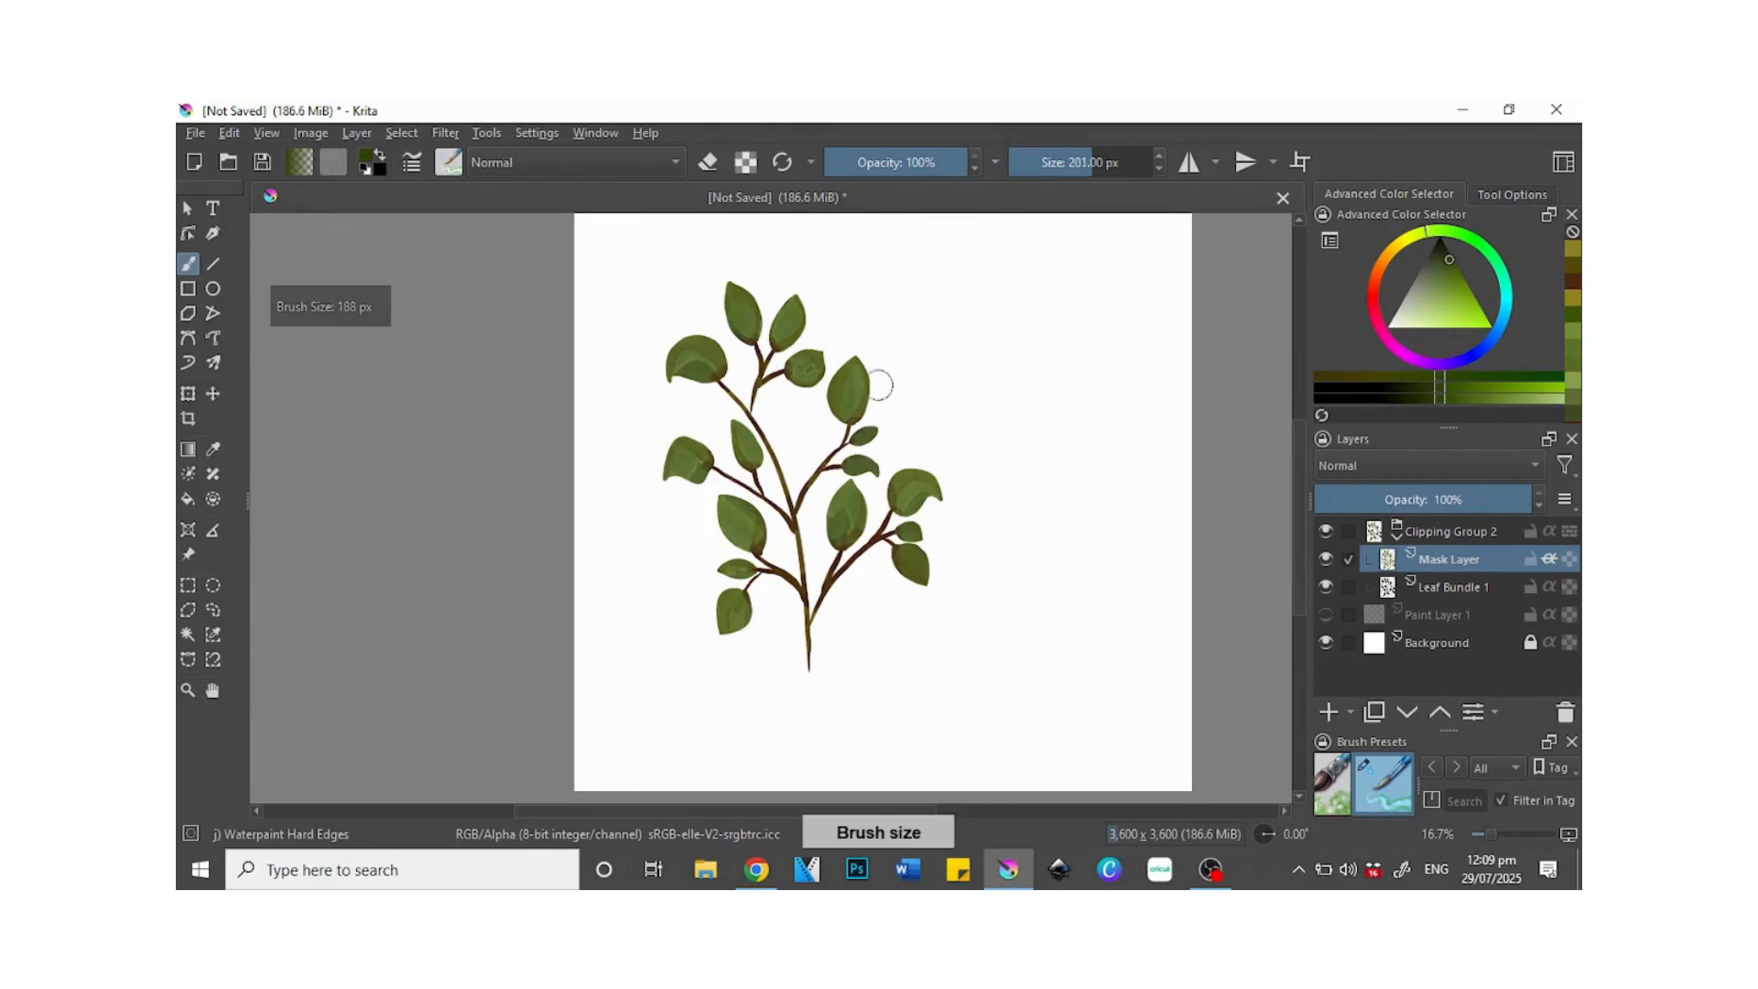
key(bracketleft)
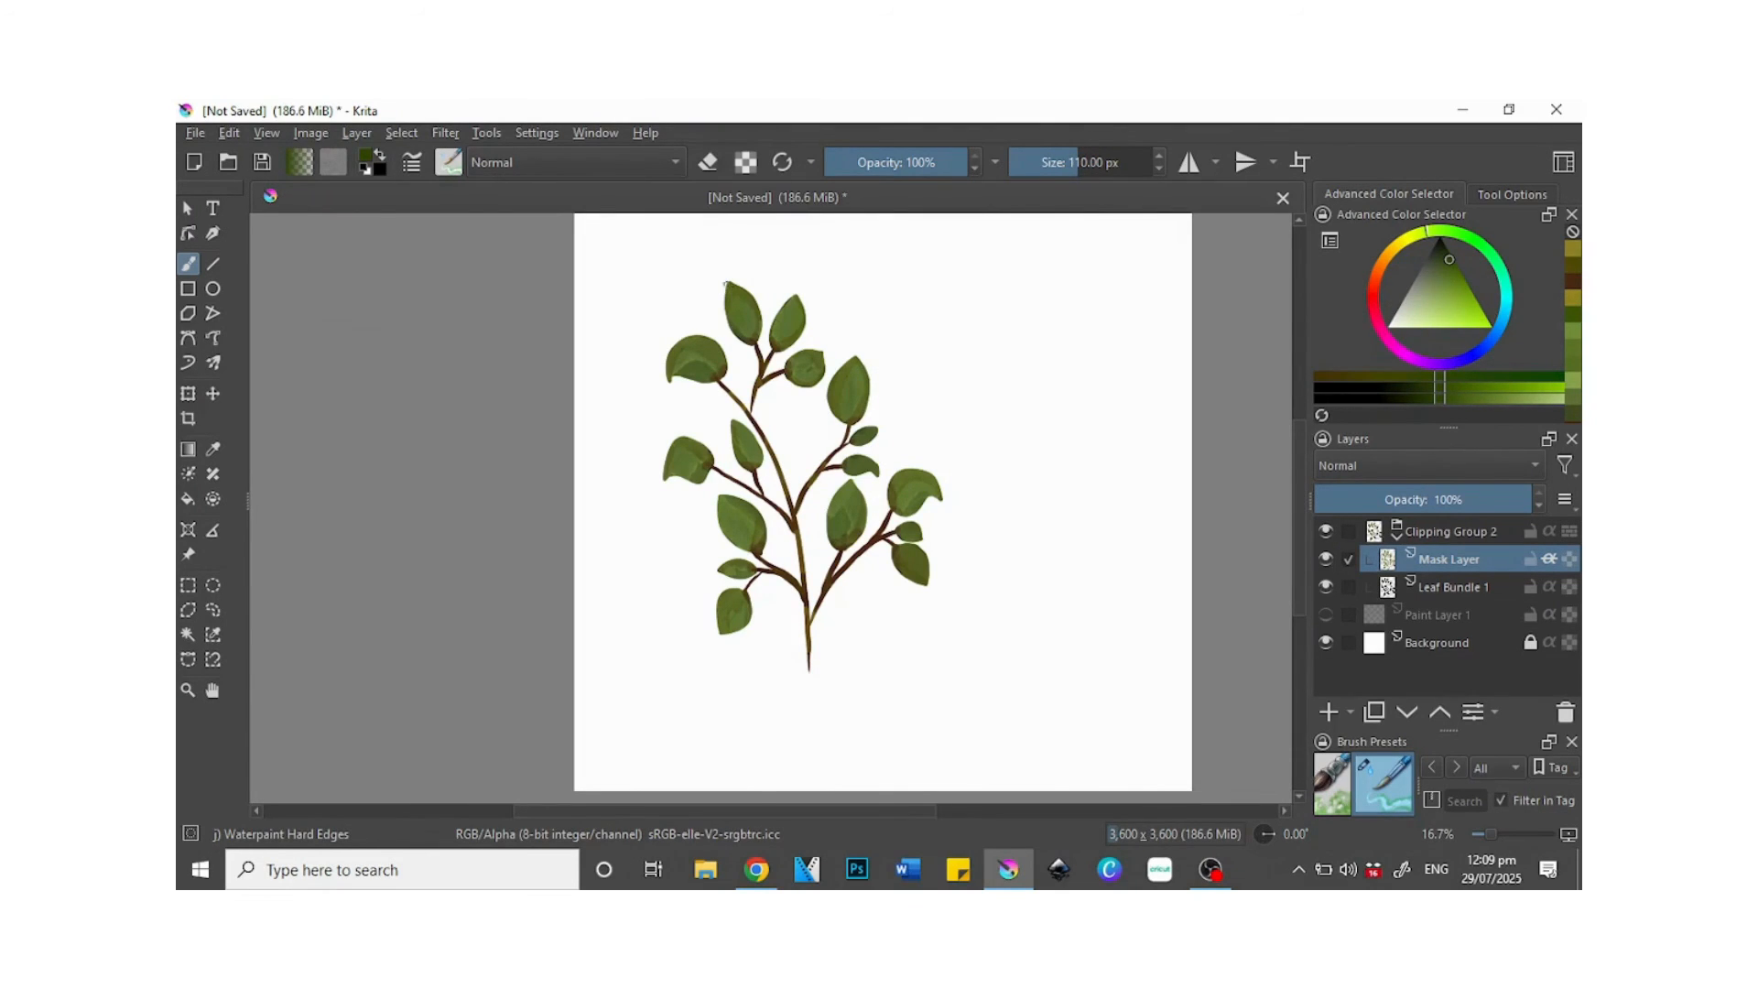
click(1444, 260)
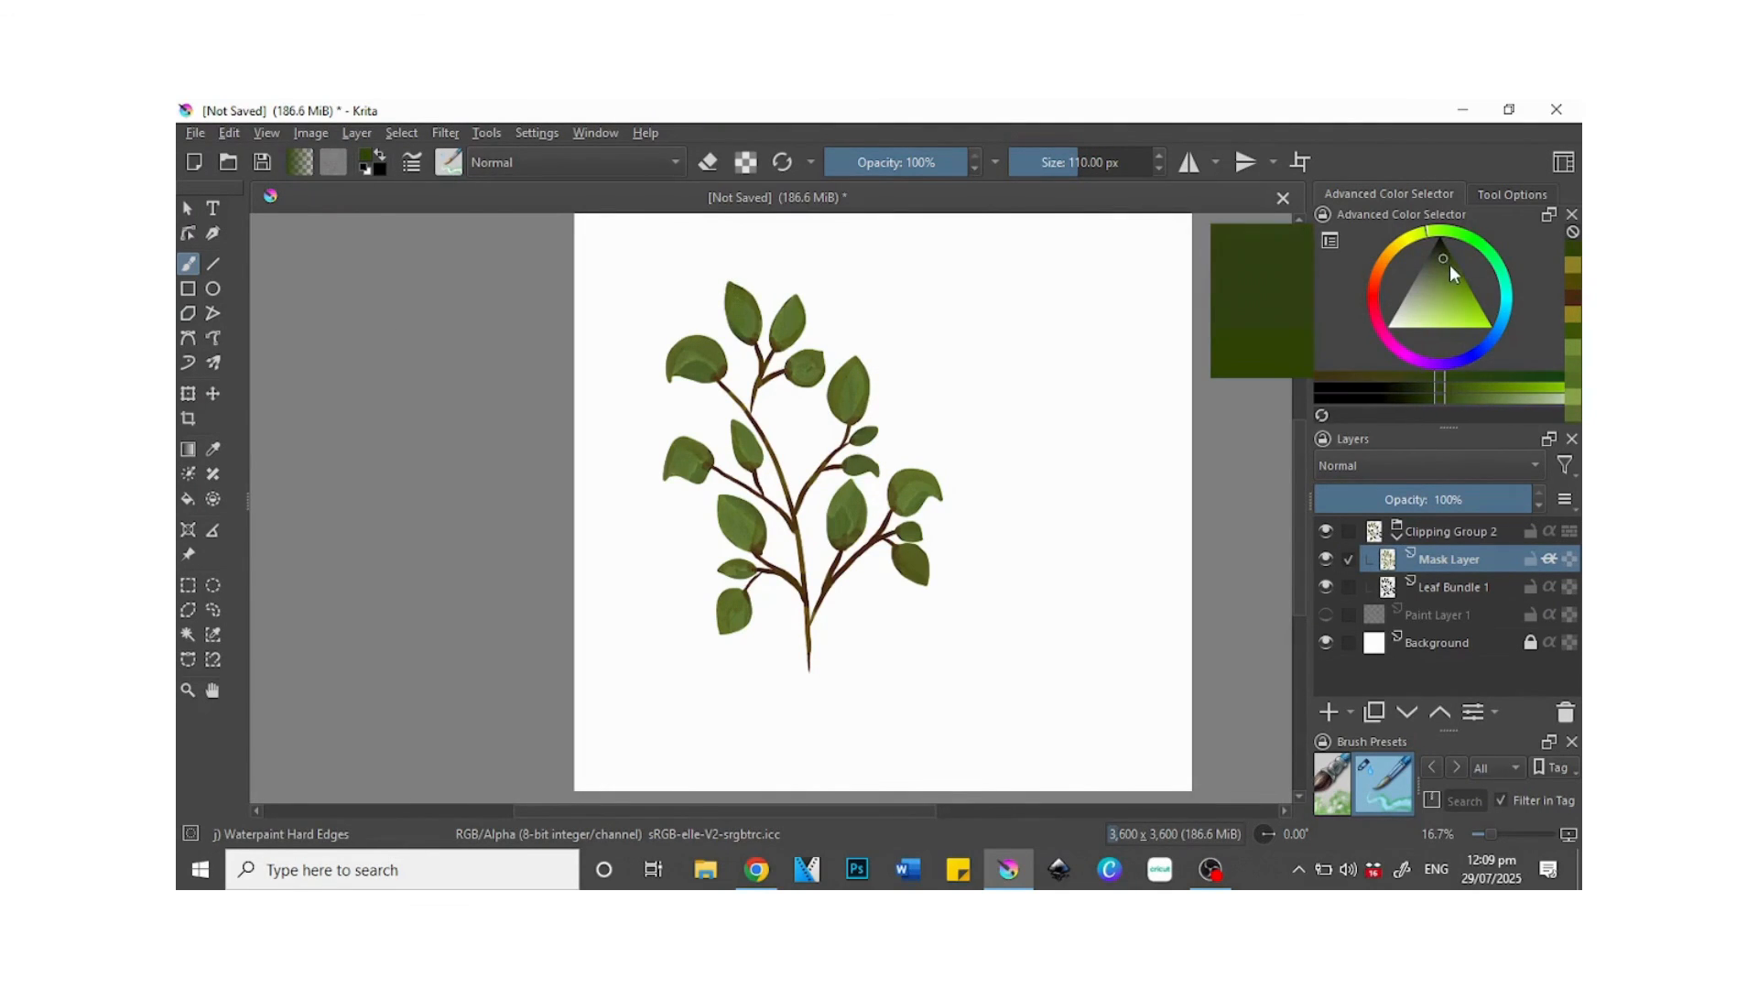
- Brush the very dark muted green along the edges and tips of the upper leaves
key(bracketright)
key(plus)
key(plus)
key(plus)
key(plus)
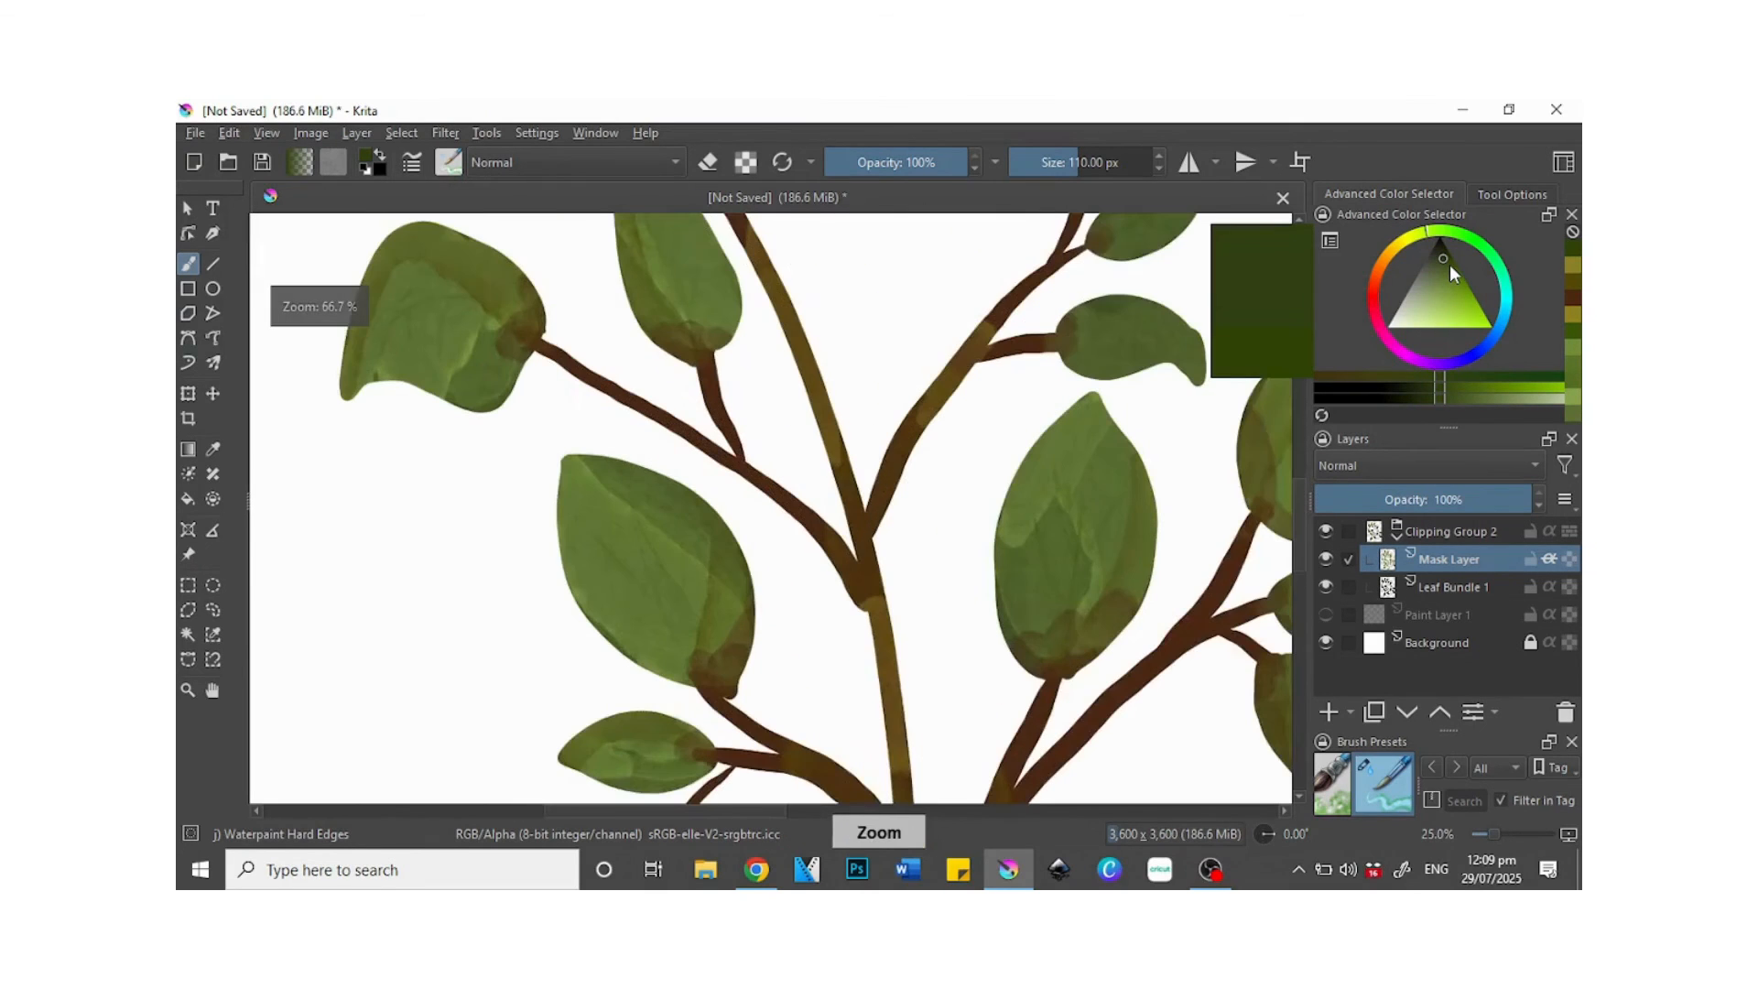
click(212, 690)
drag(482, 302, 490, 783)
drag(620, 412, 716, 614)
click(187, 264)
drag(441, 618, 472, 629)
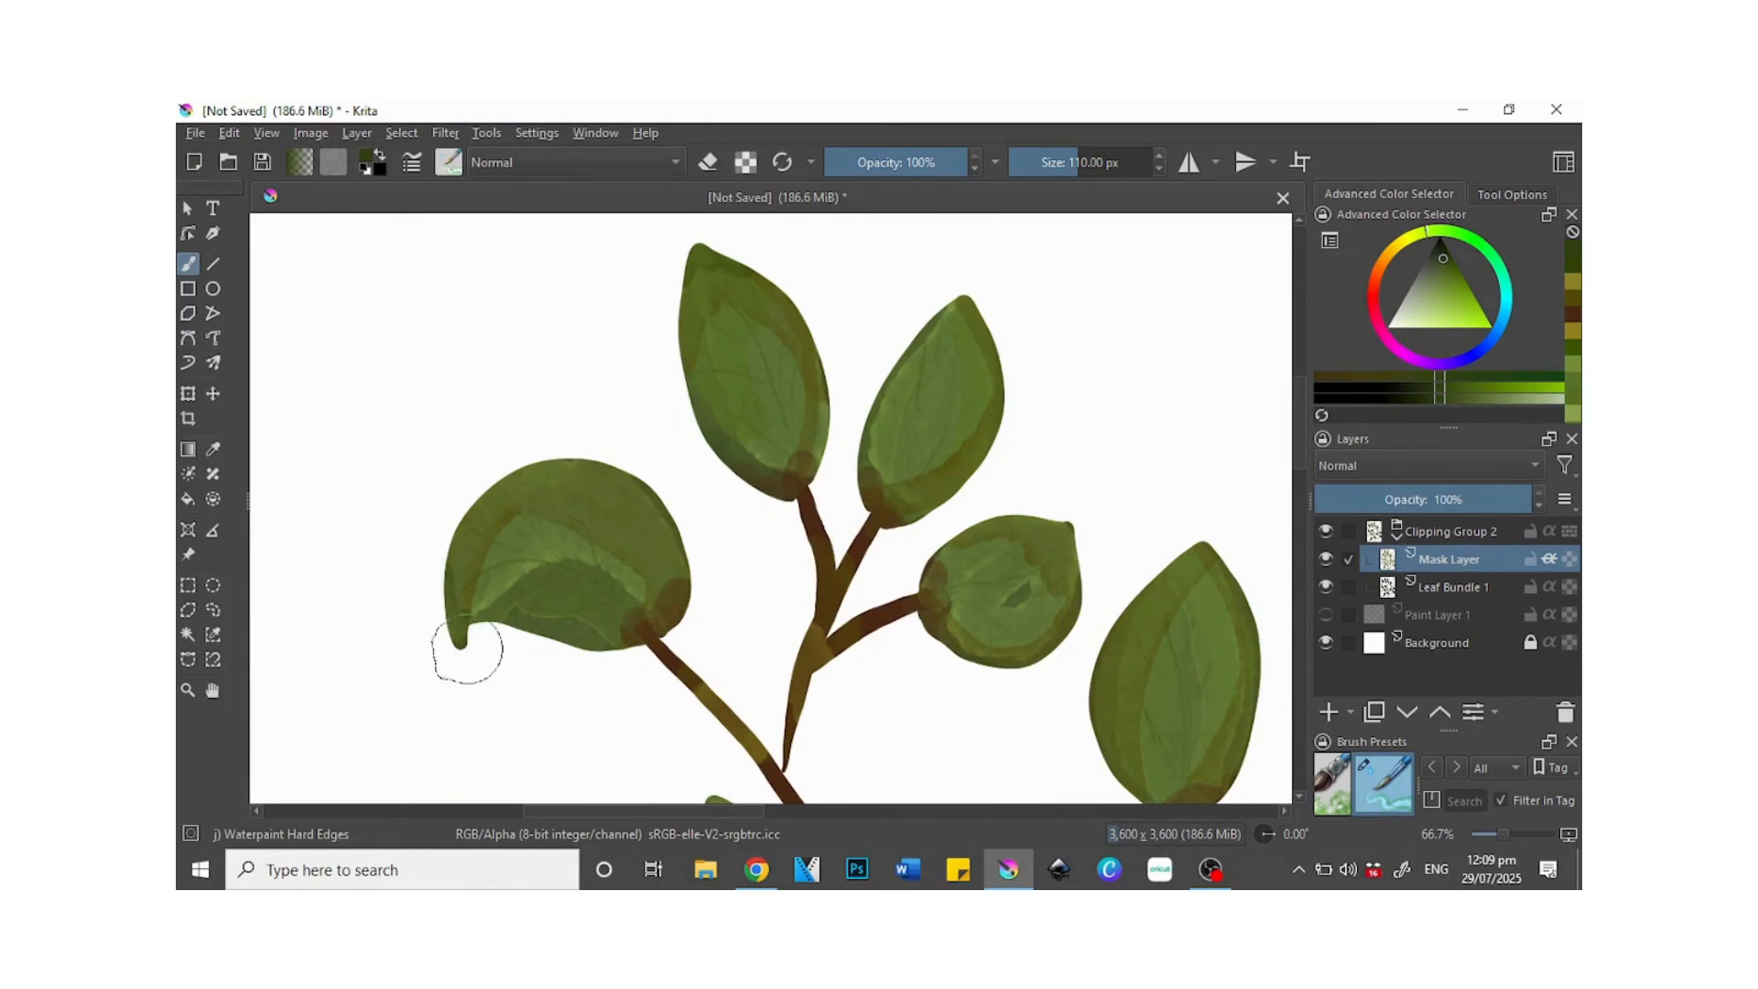
drag(692, 261, 679, 297)
mouse_move(966, 303)
mouse_down()
mouse_move(924, 326)
mouse_move(985, 312)
mouse_up()
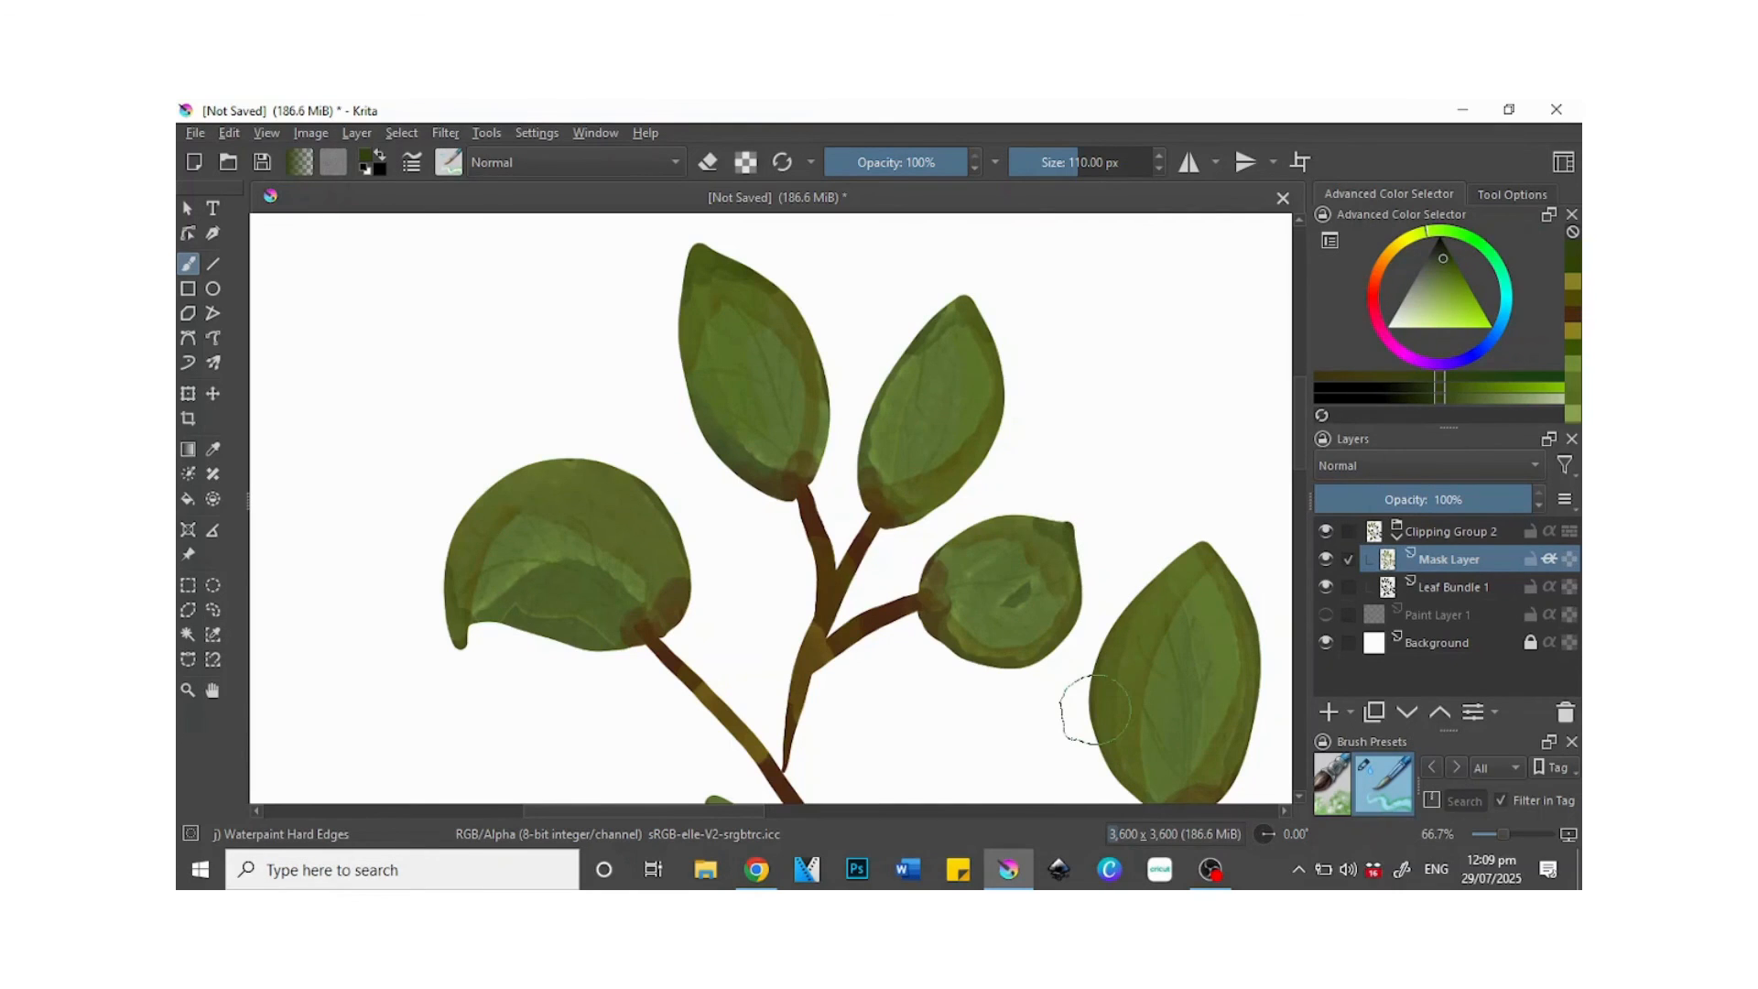
- Brush the same dark green along the edges of the middle and lower leaves, undoing unwanted strokes
key(minus)
key(minus)
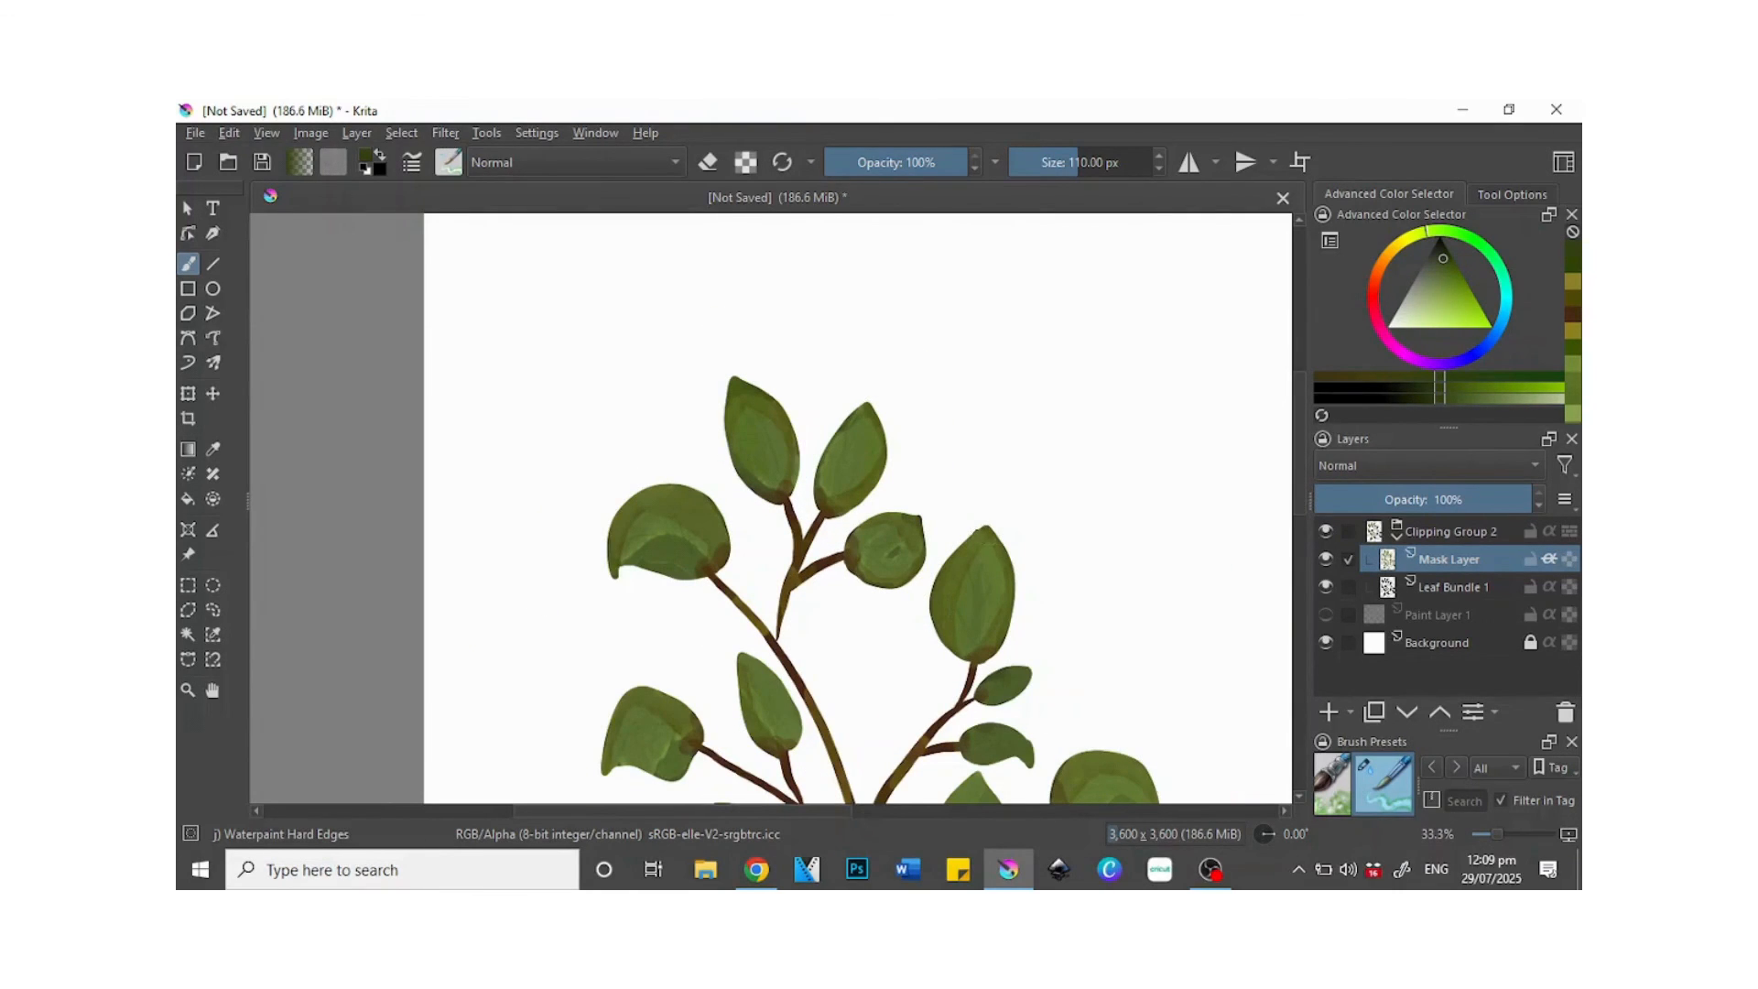
click(1022, 667)
key(ctrl+z)
drag(1299, 438, 1295, 515)
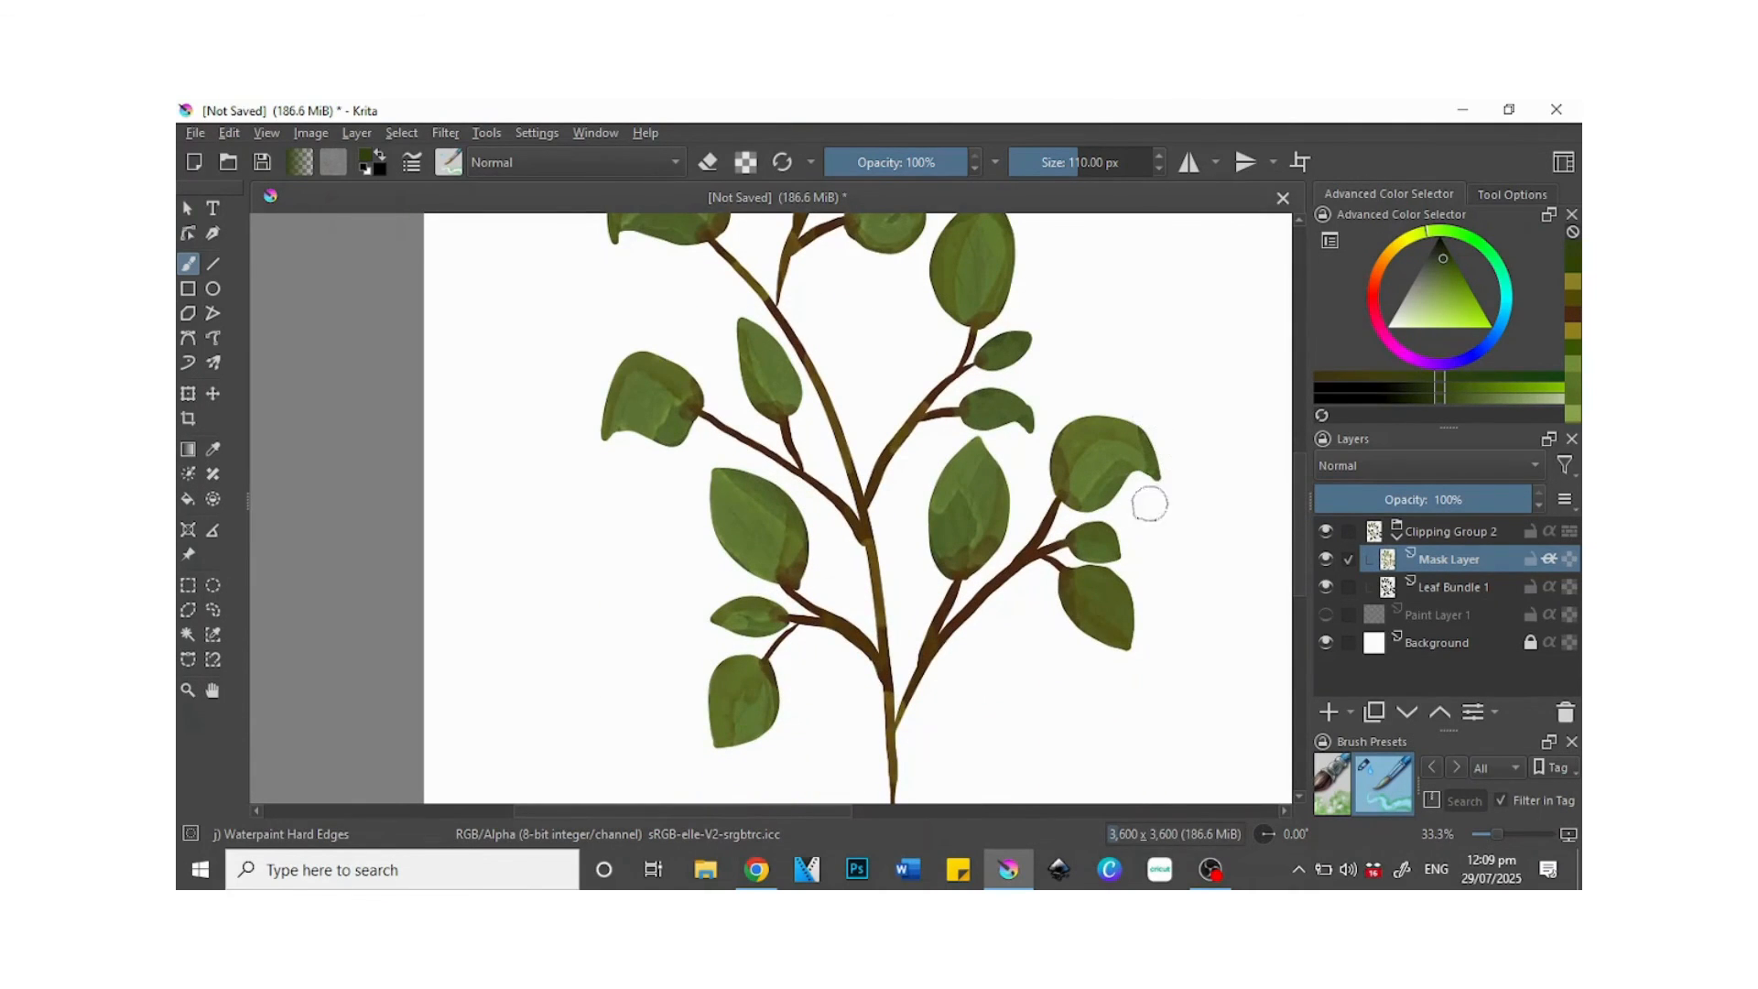
drag(1125, 647, 1128, 621)
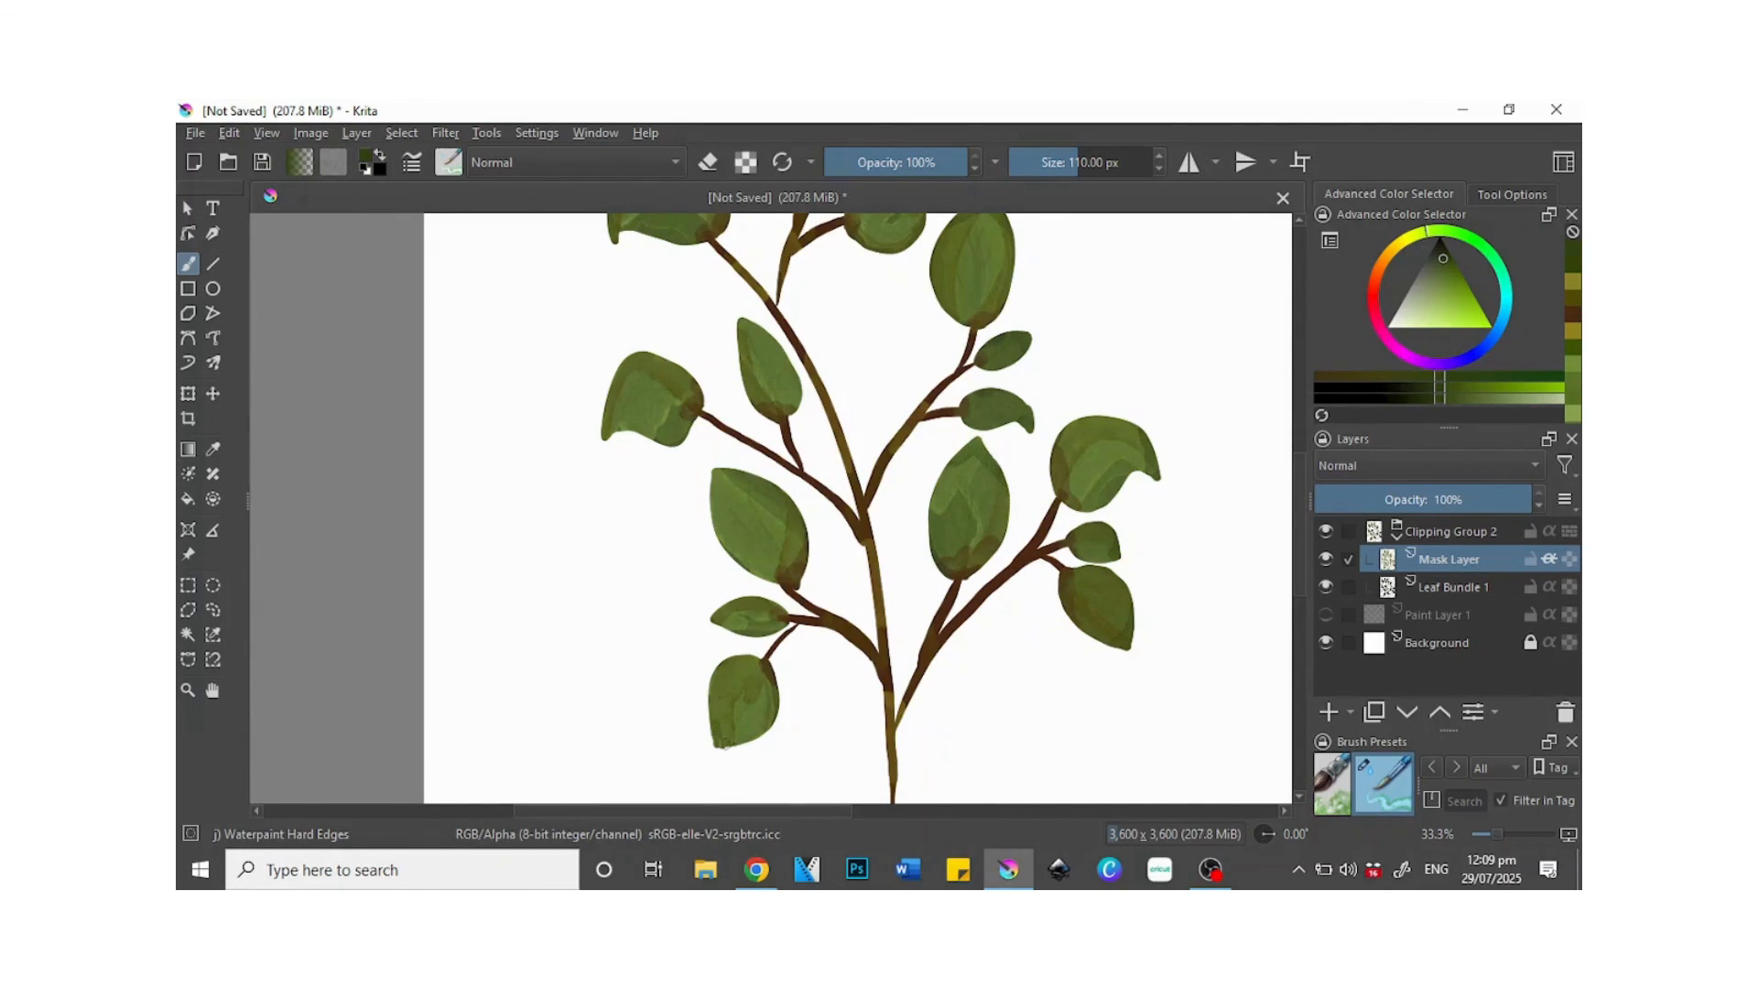
key(ctrl+z)
key(ctrl+shift+z)
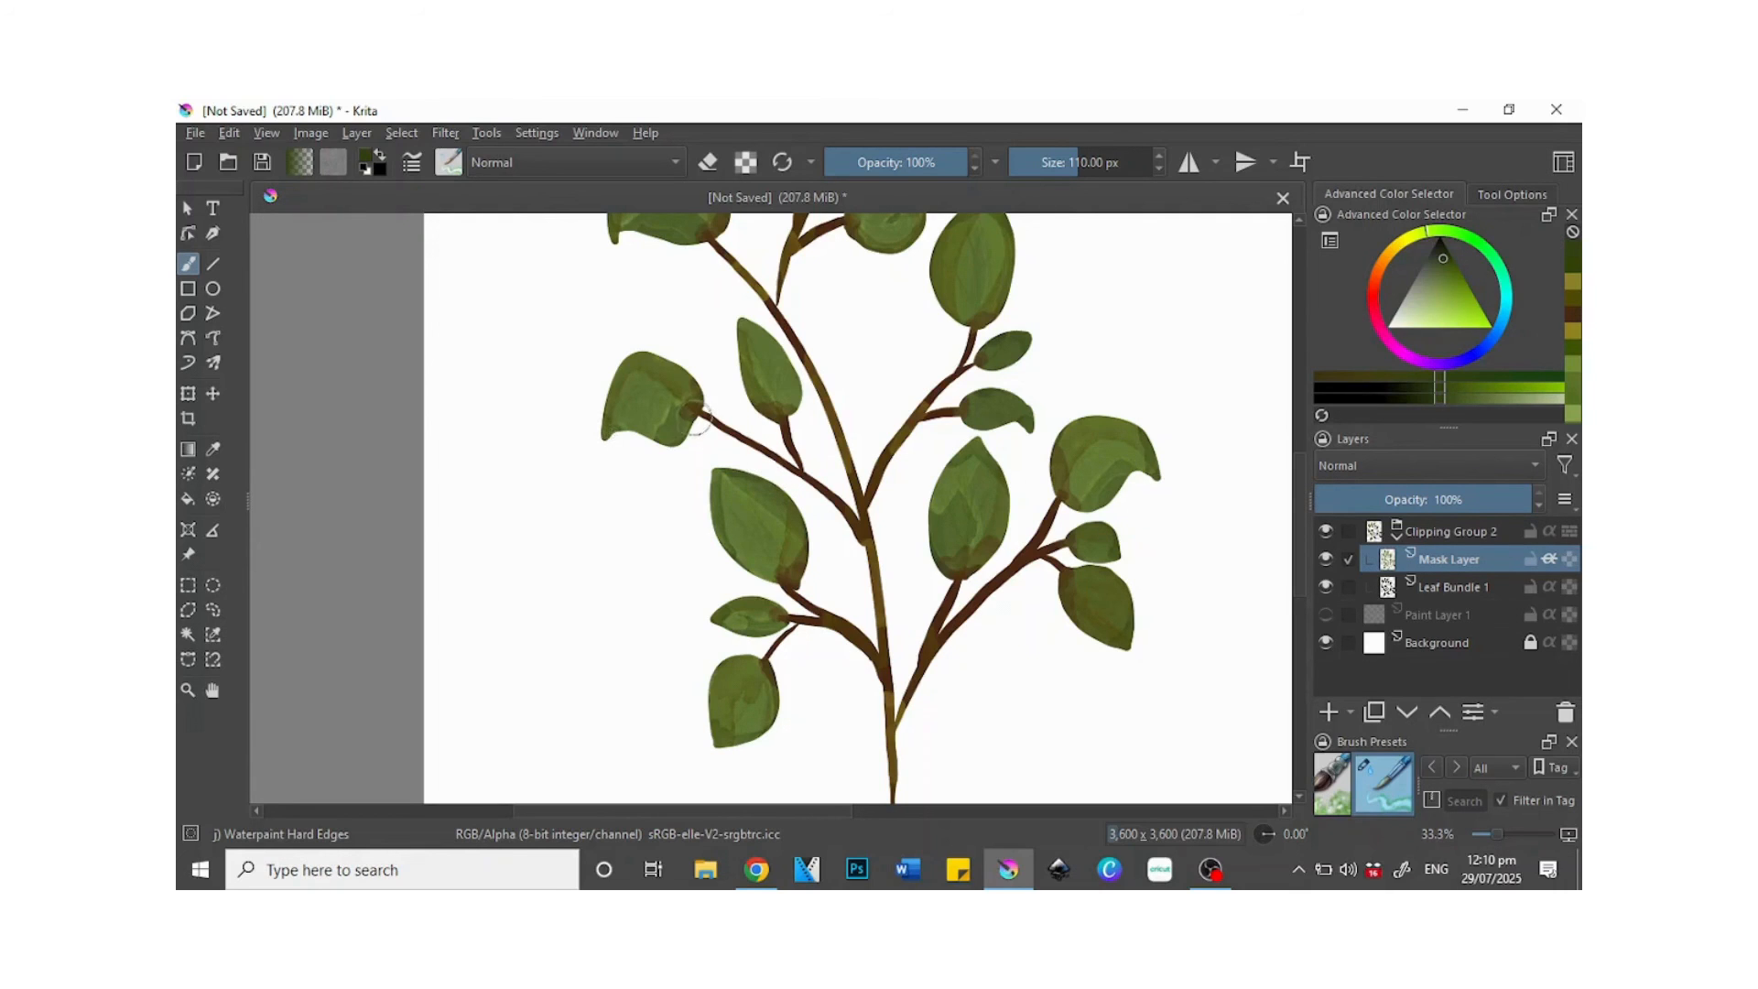
key(ctrl+z)
- Review the whole leaf bundle and hide the white Background layer
drag(1301, 481, 1295, 421)
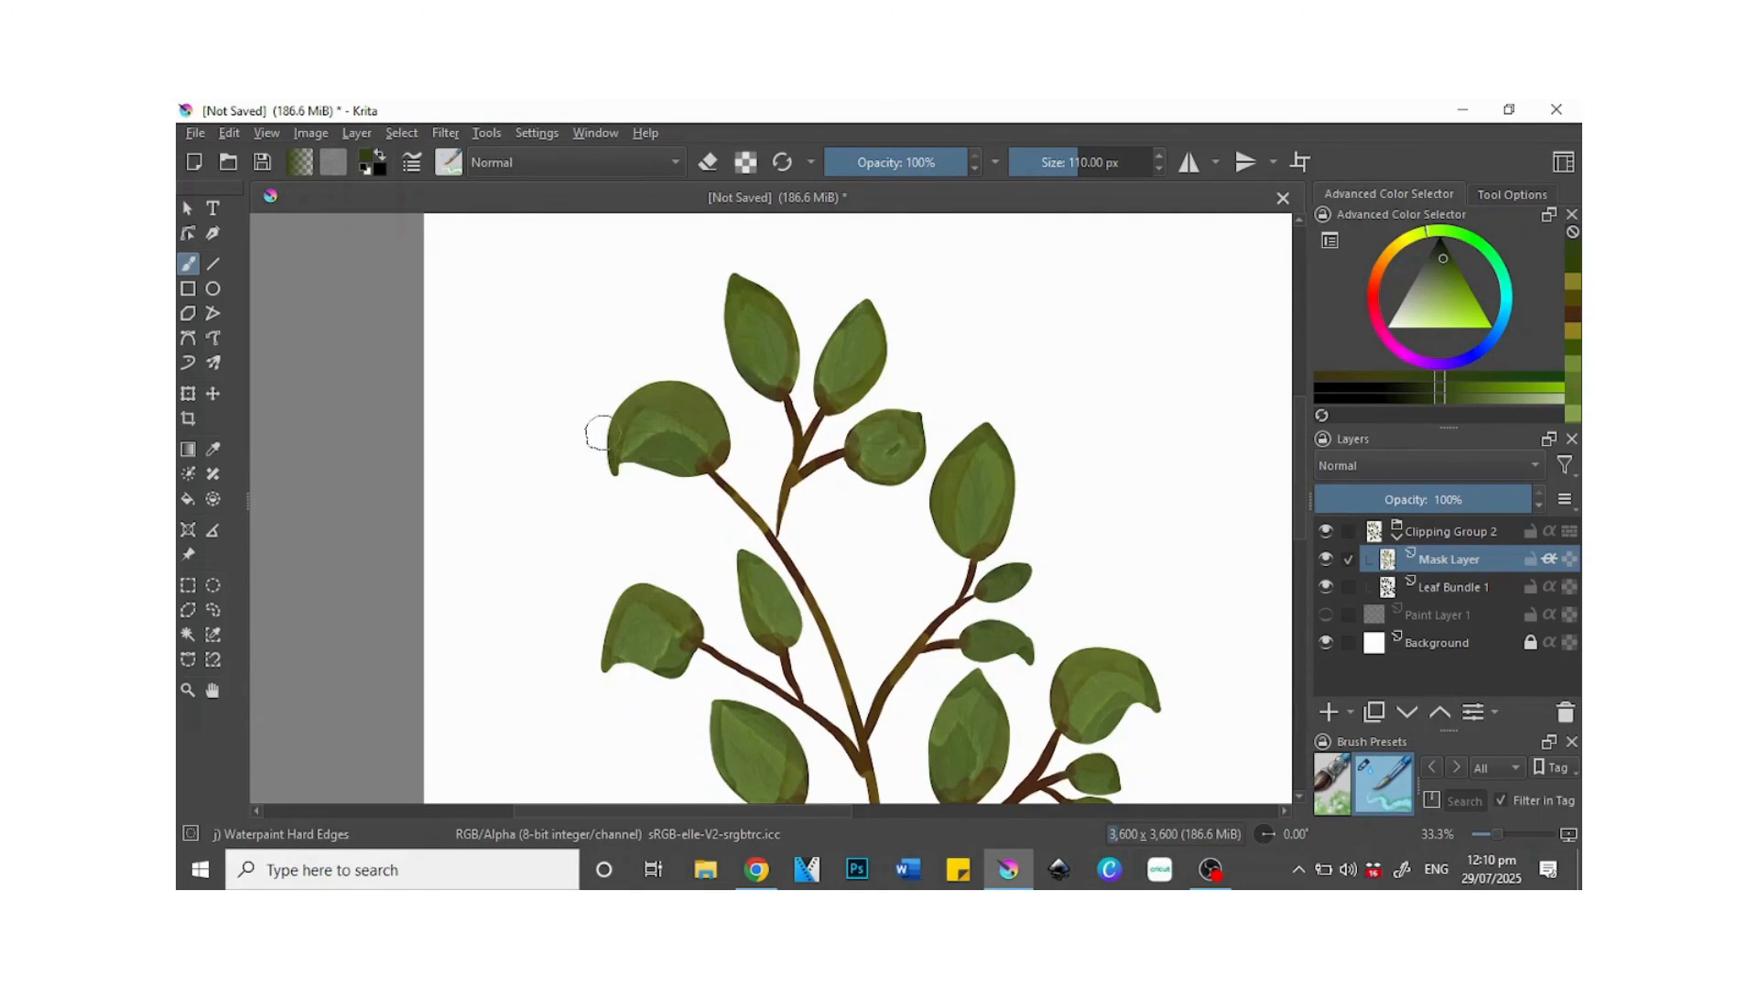
drag(1303, 436, 1301, 465)
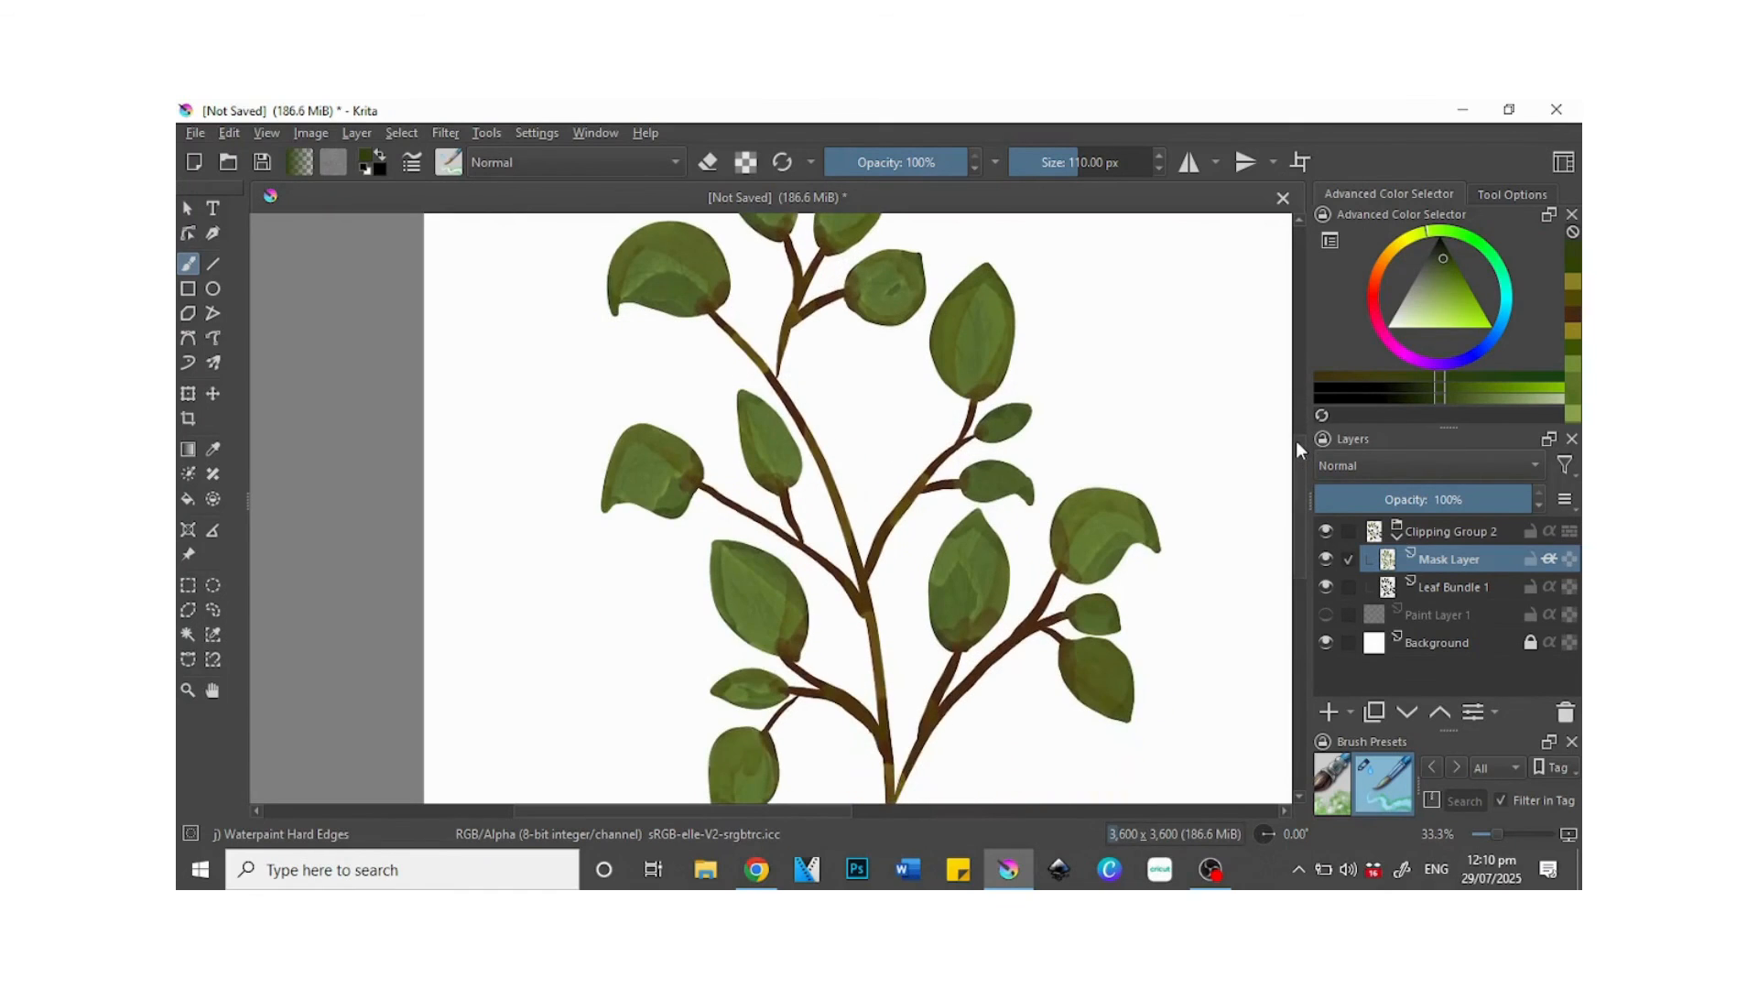
key(ctrl+minus)
key(ctrl+minus)
key(ctrl+minus)
key(ctrl+plus)
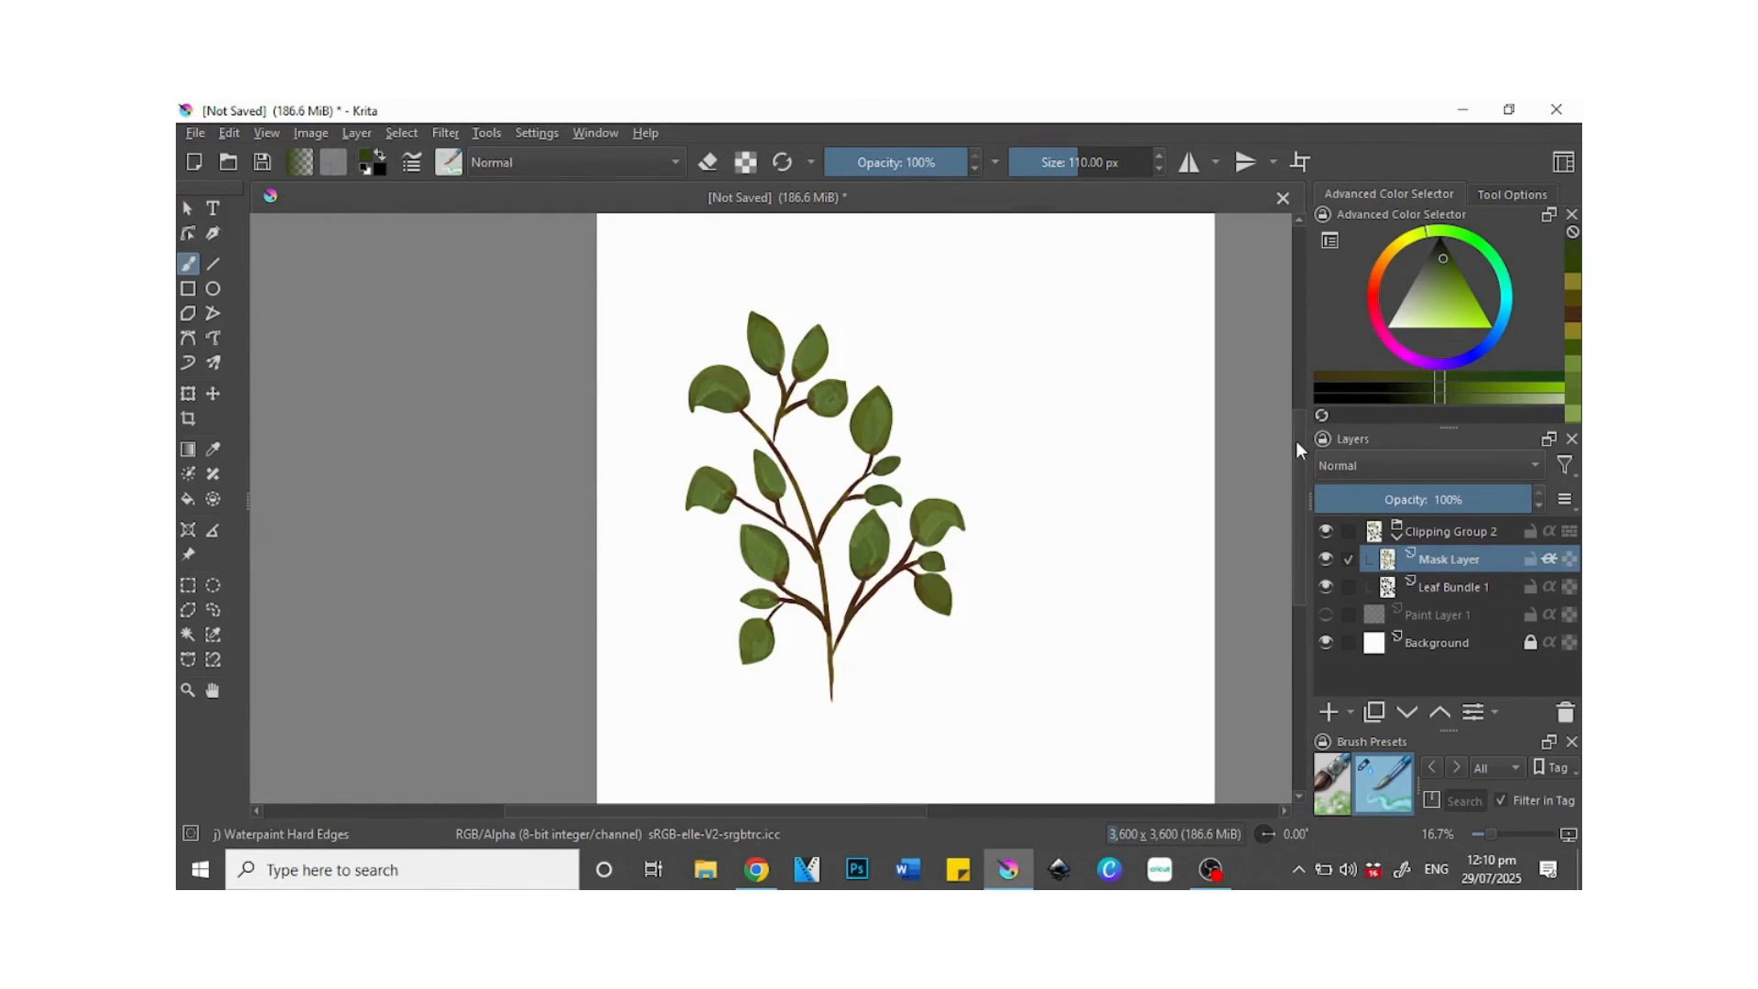
click(1327, 642)
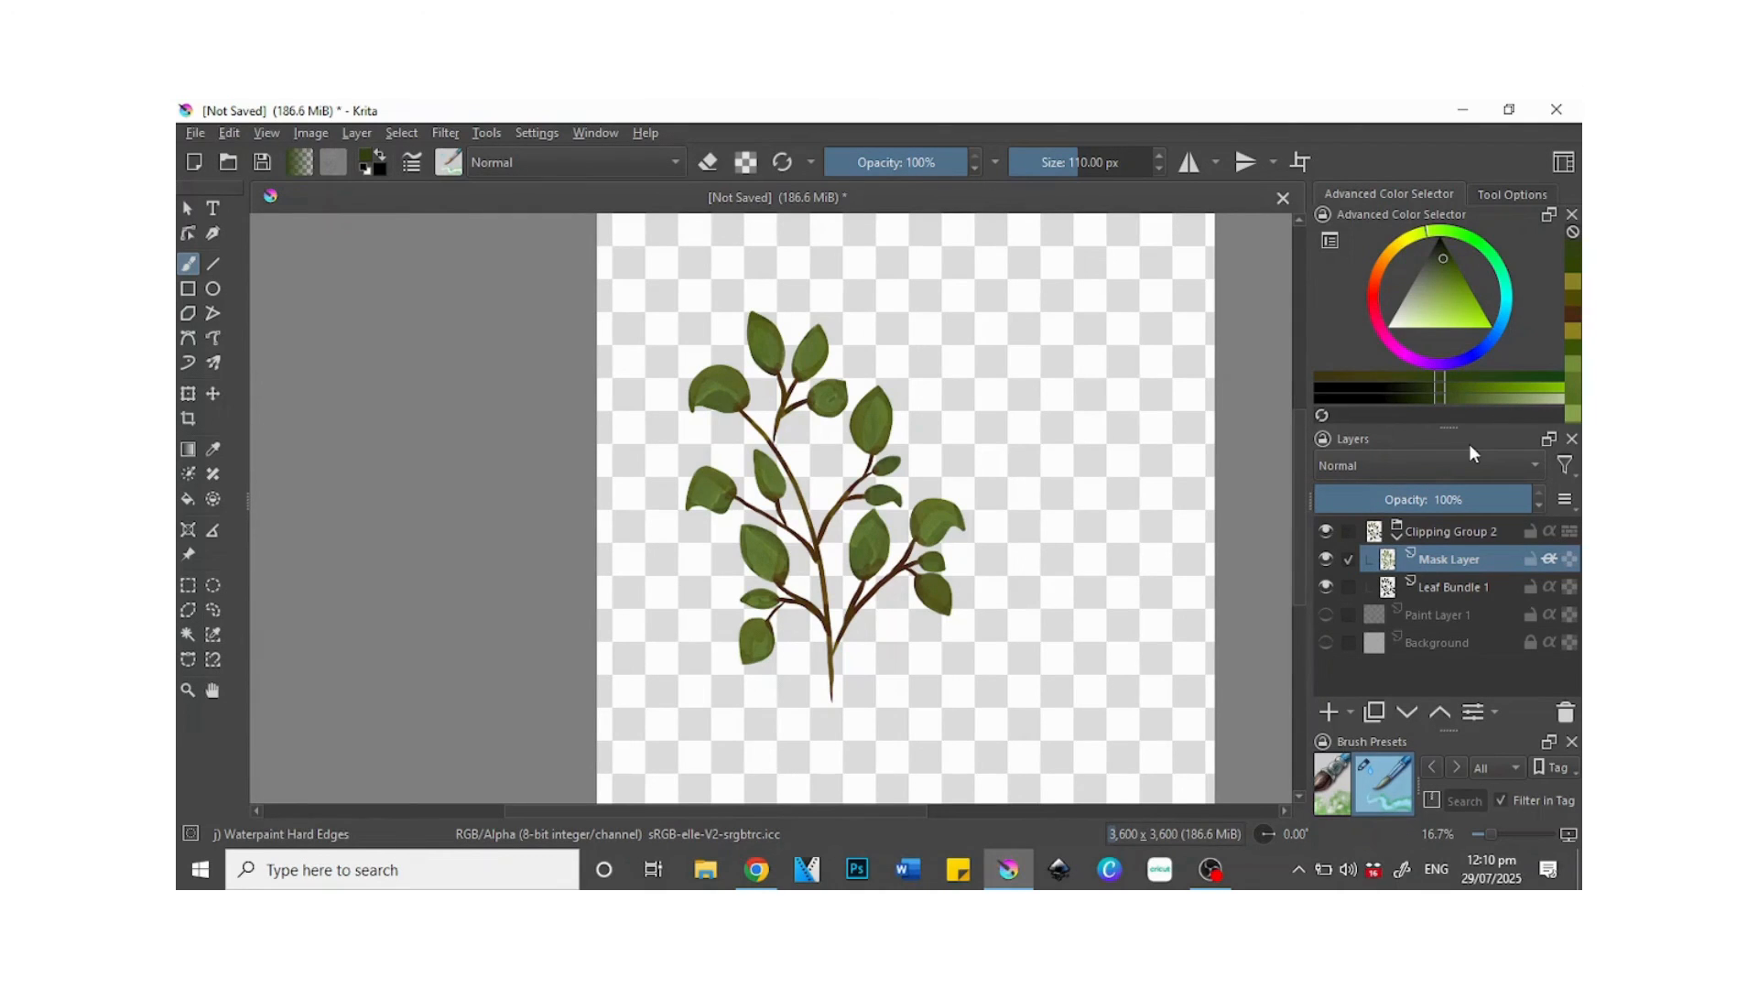
- Save the drawing as a PNG image named Leaff_bundle_4 in the Flower bundle motifs folder
click(190, 142)
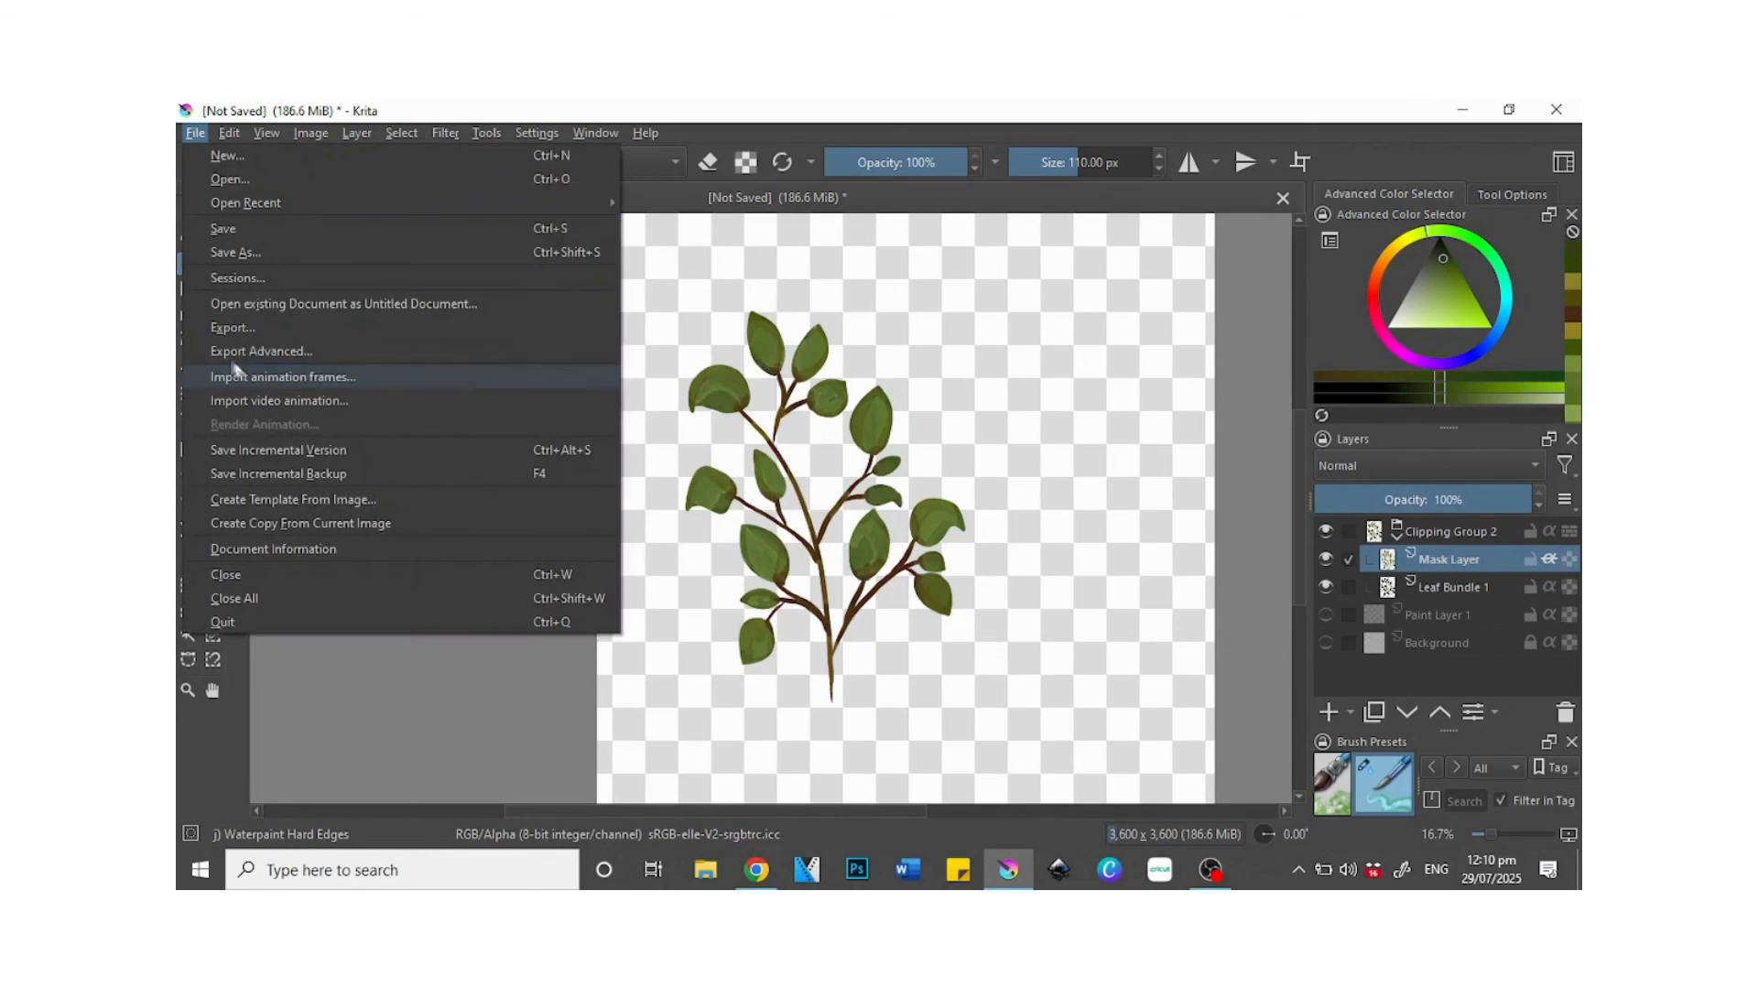
click(240, 249)
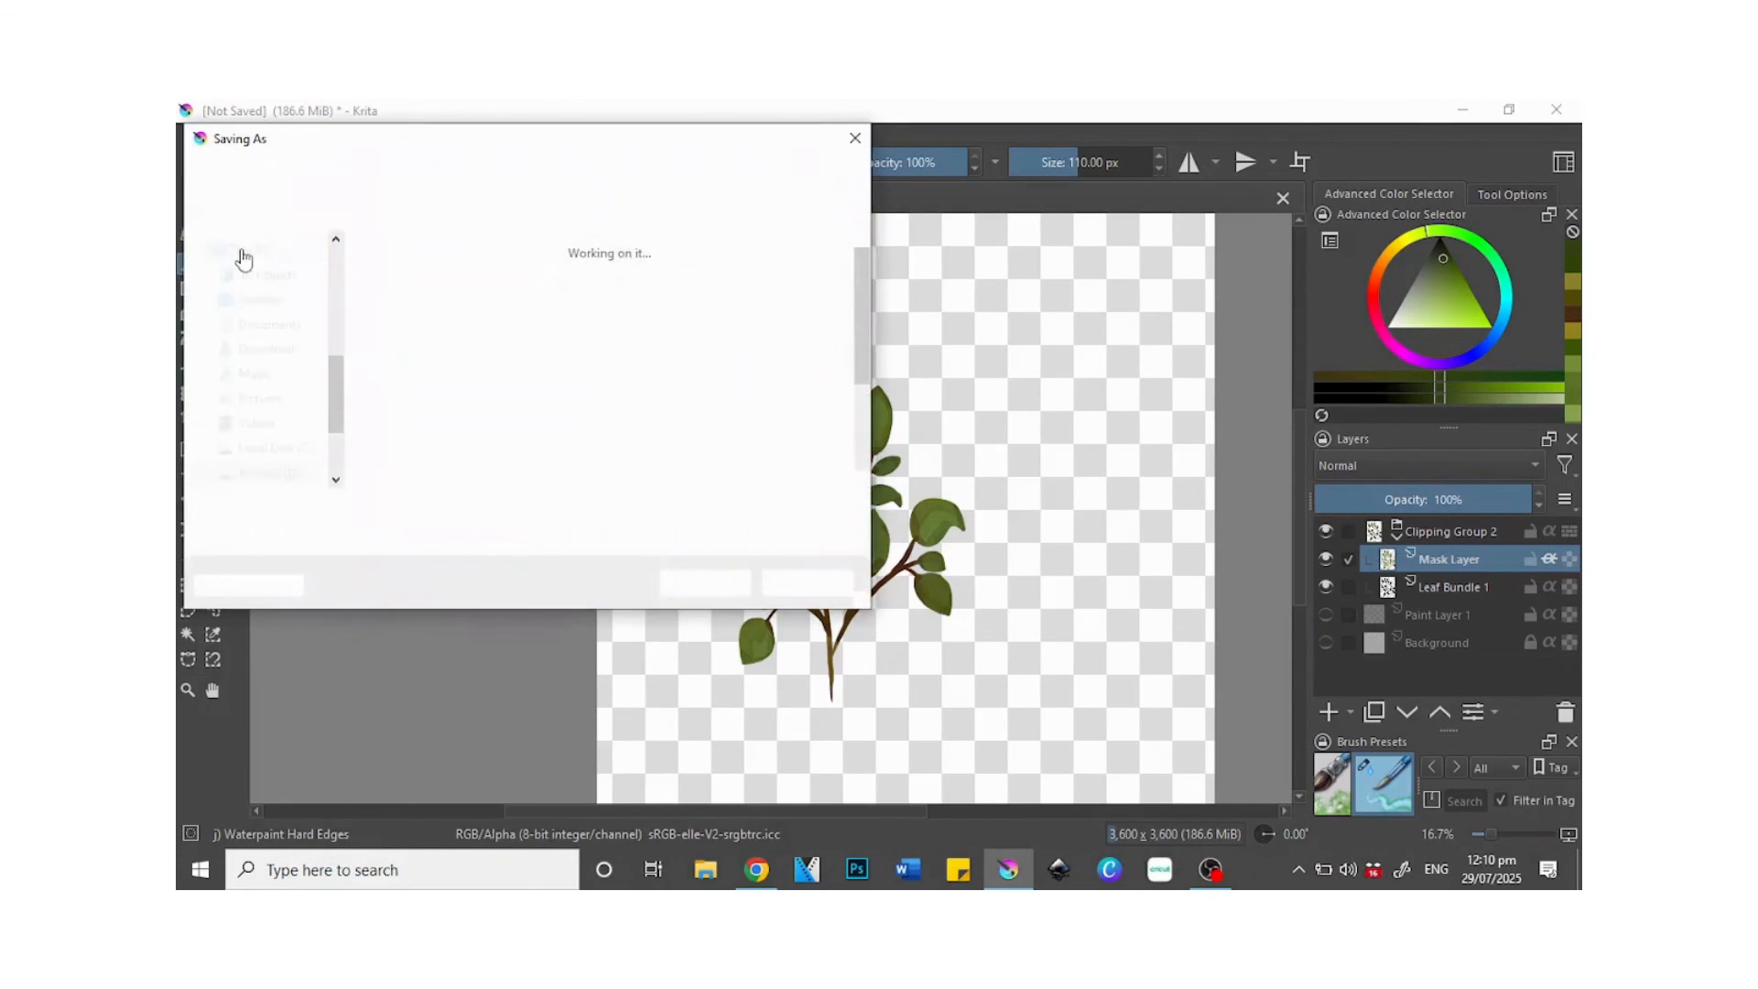
click(473, 548)
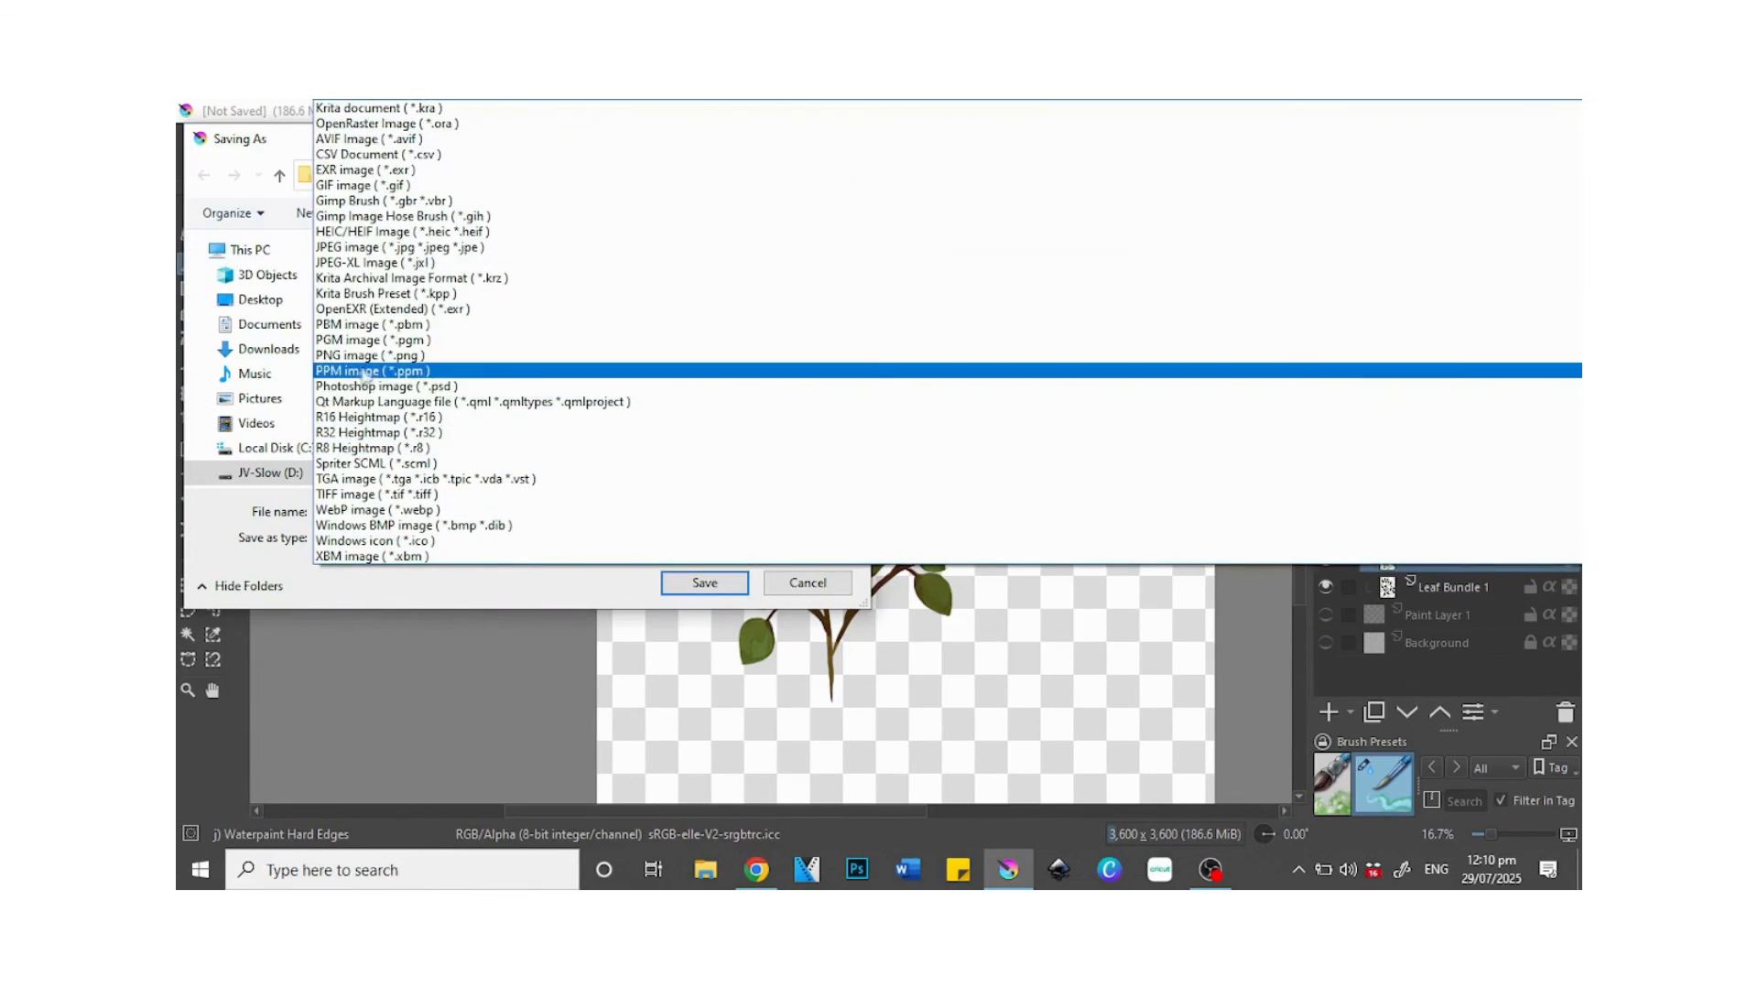
click(380, 357)
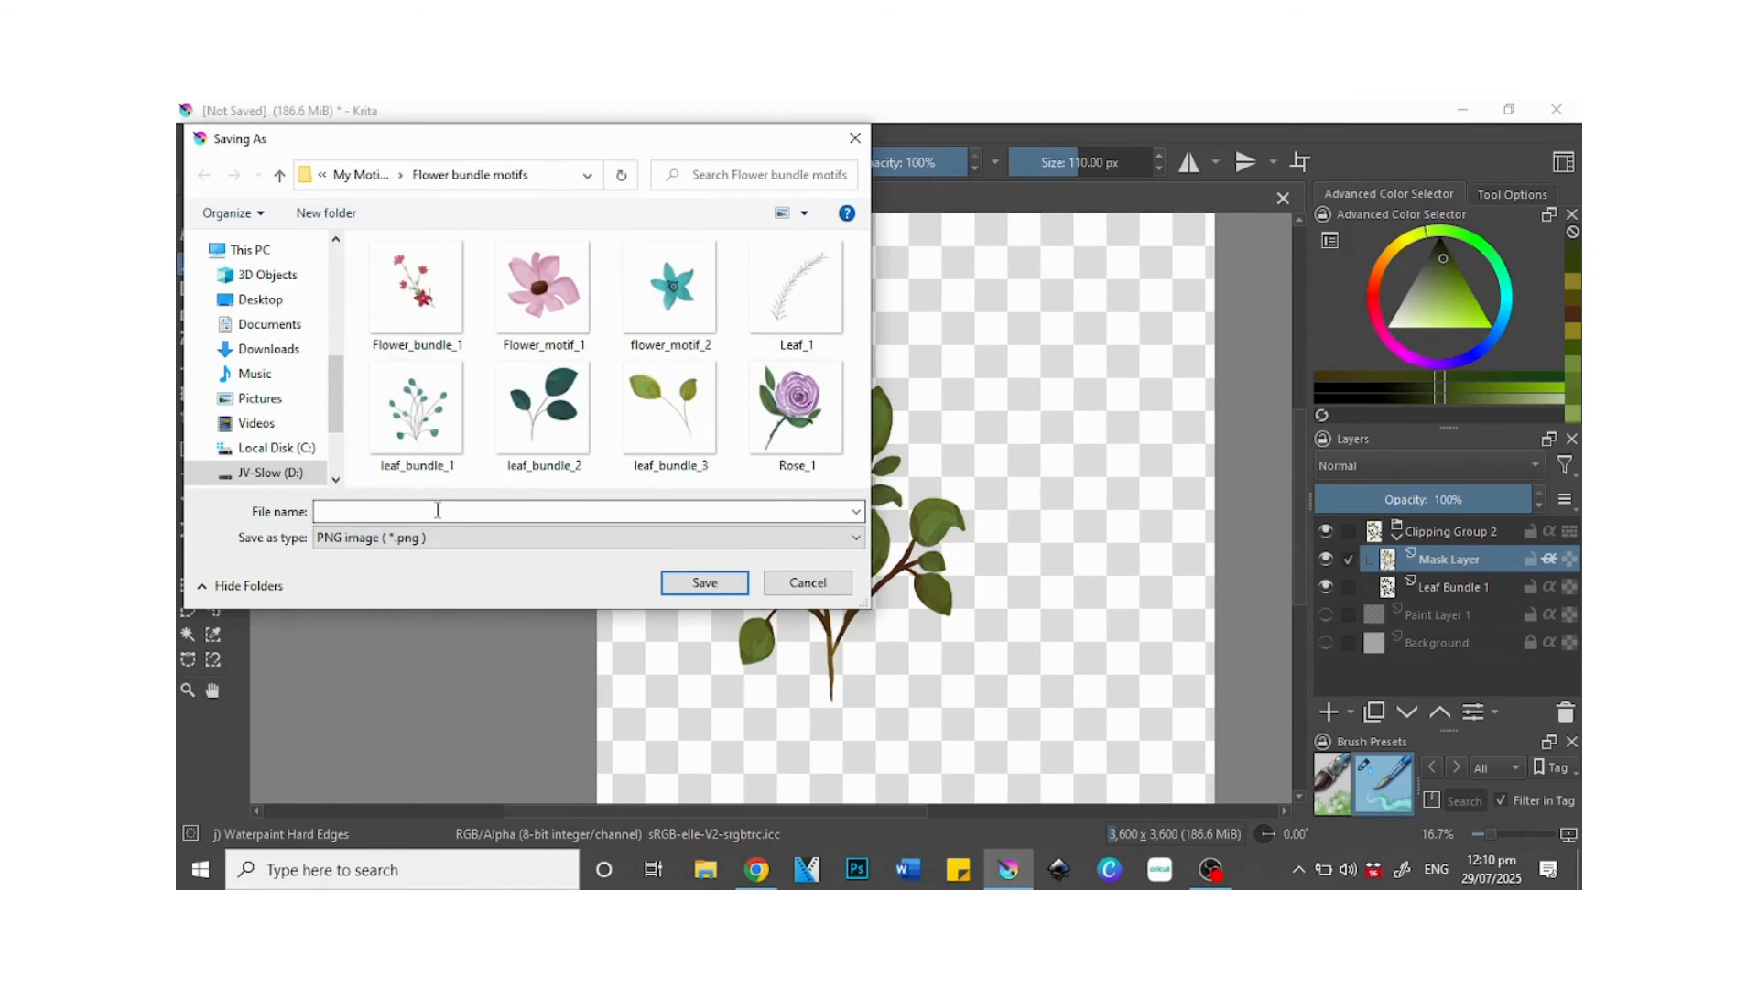
text(Lea)
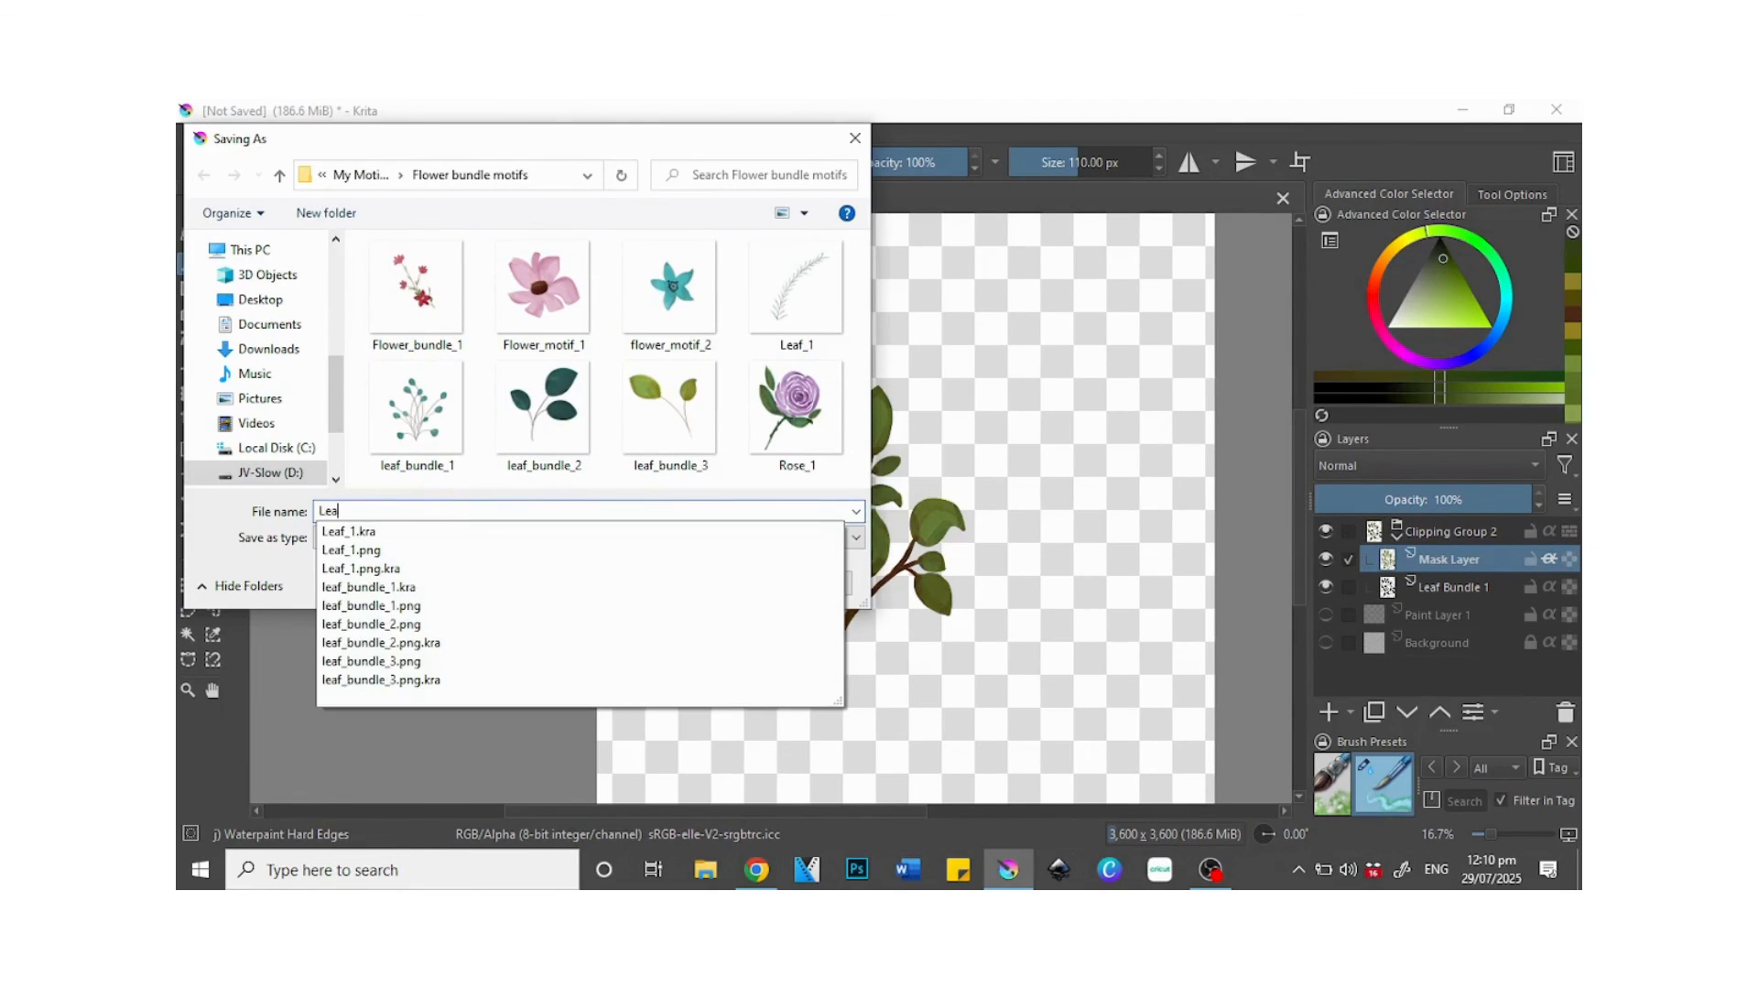
text(ff)
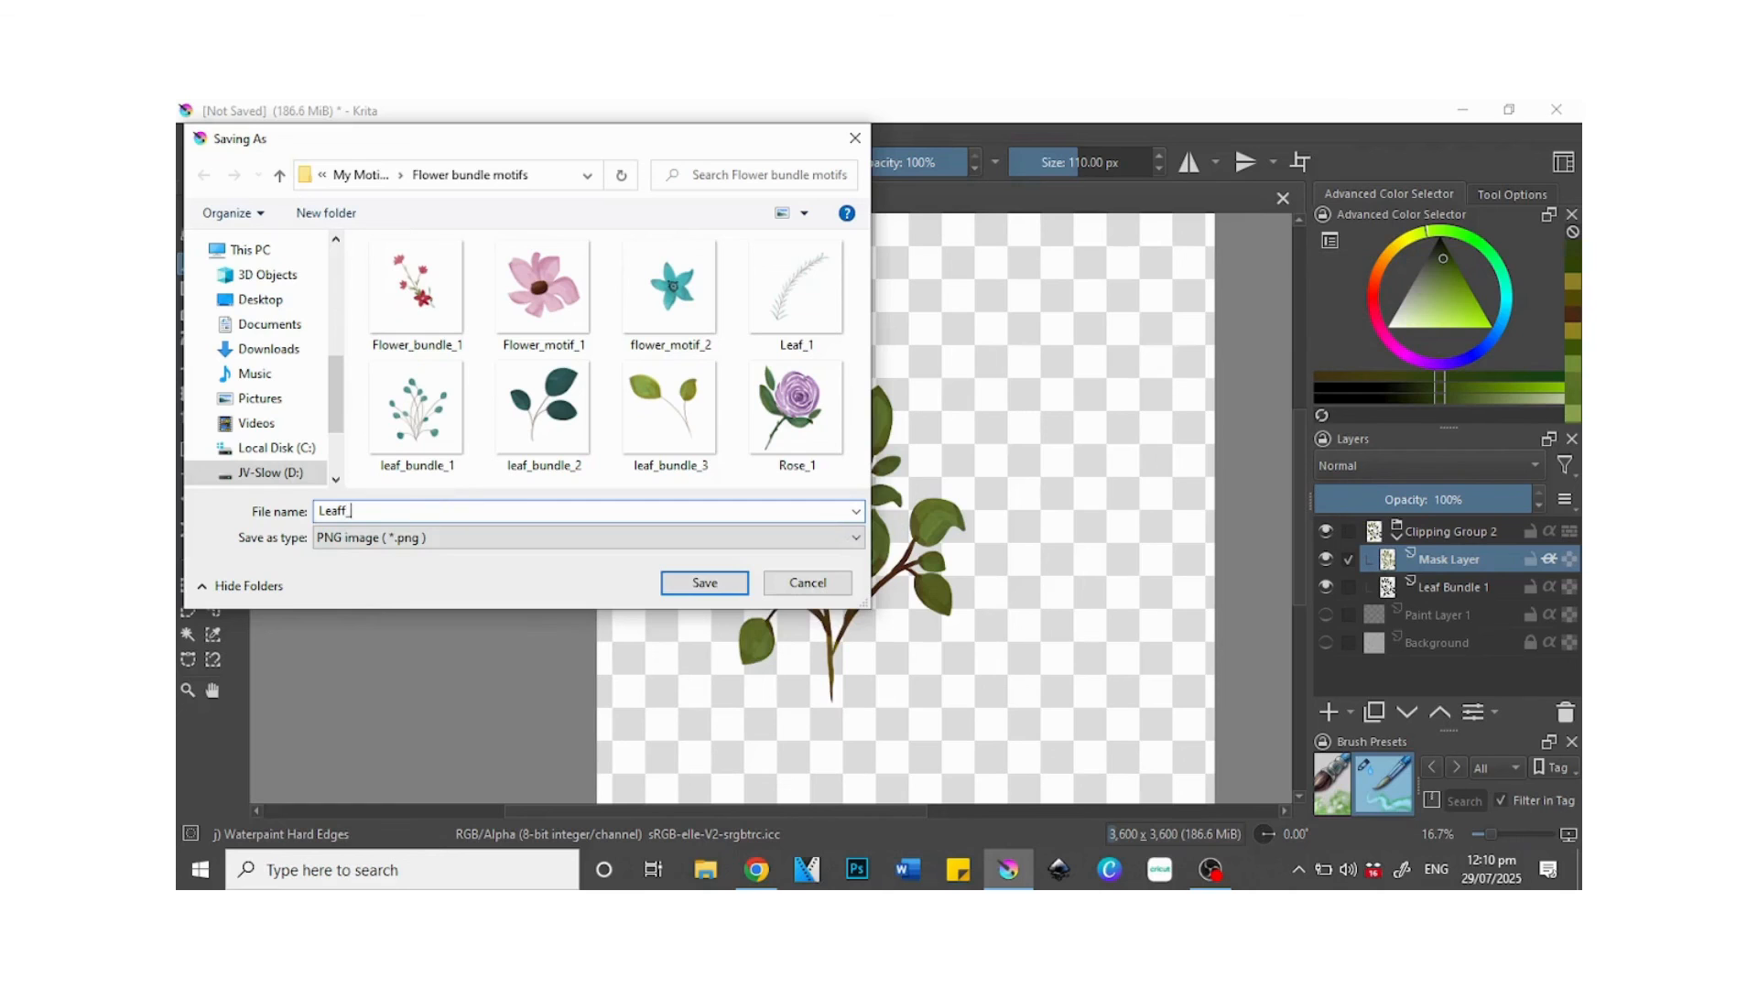
text(_buncle_4)
key(Return)
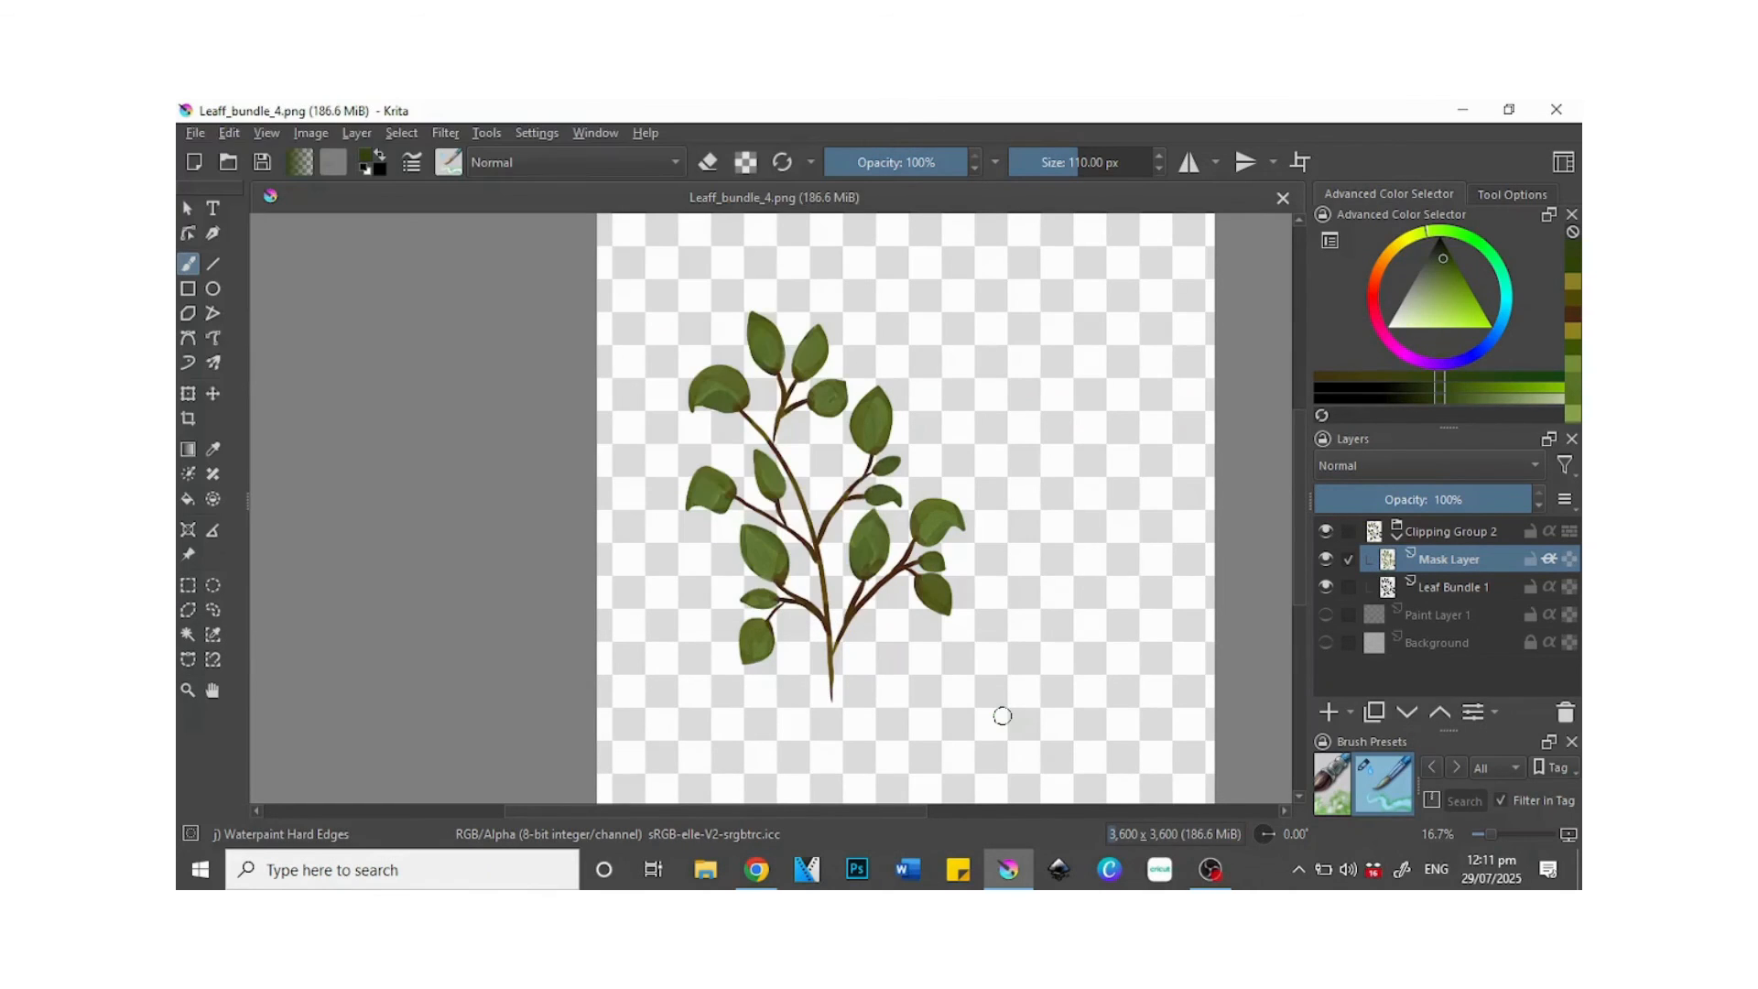
click(212, 691)
drag(804, 442, 633, 436)
drag(756, 526, 780, 495)
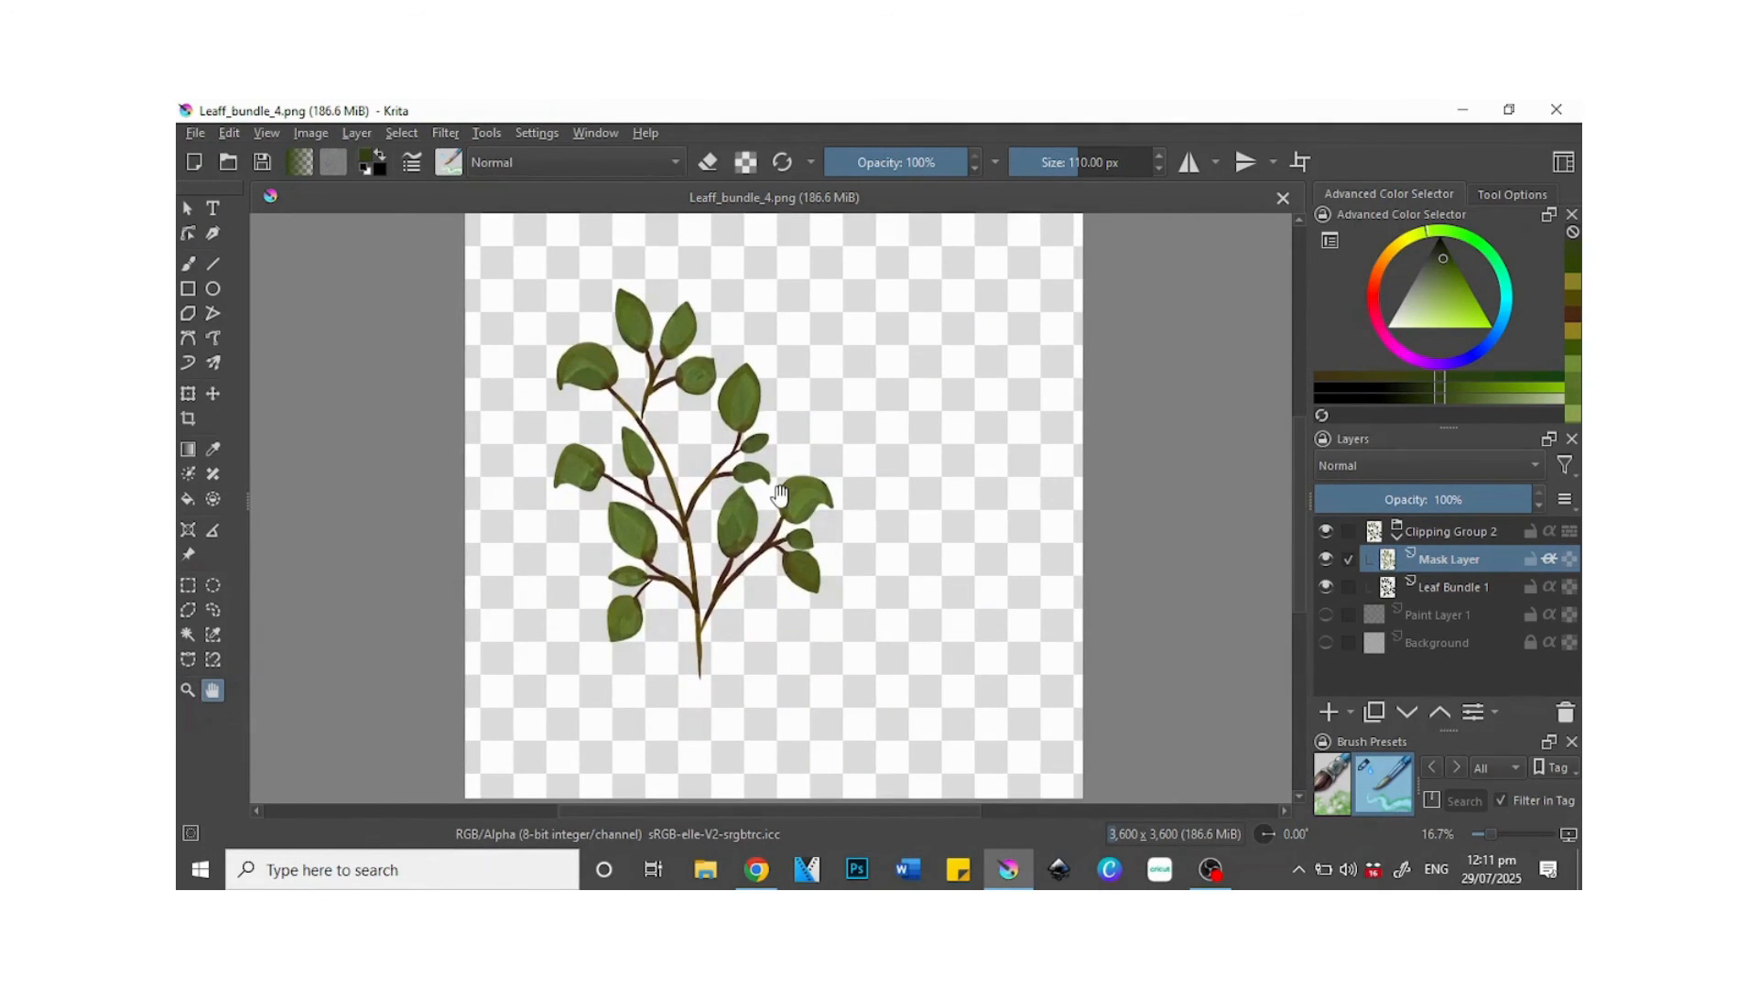